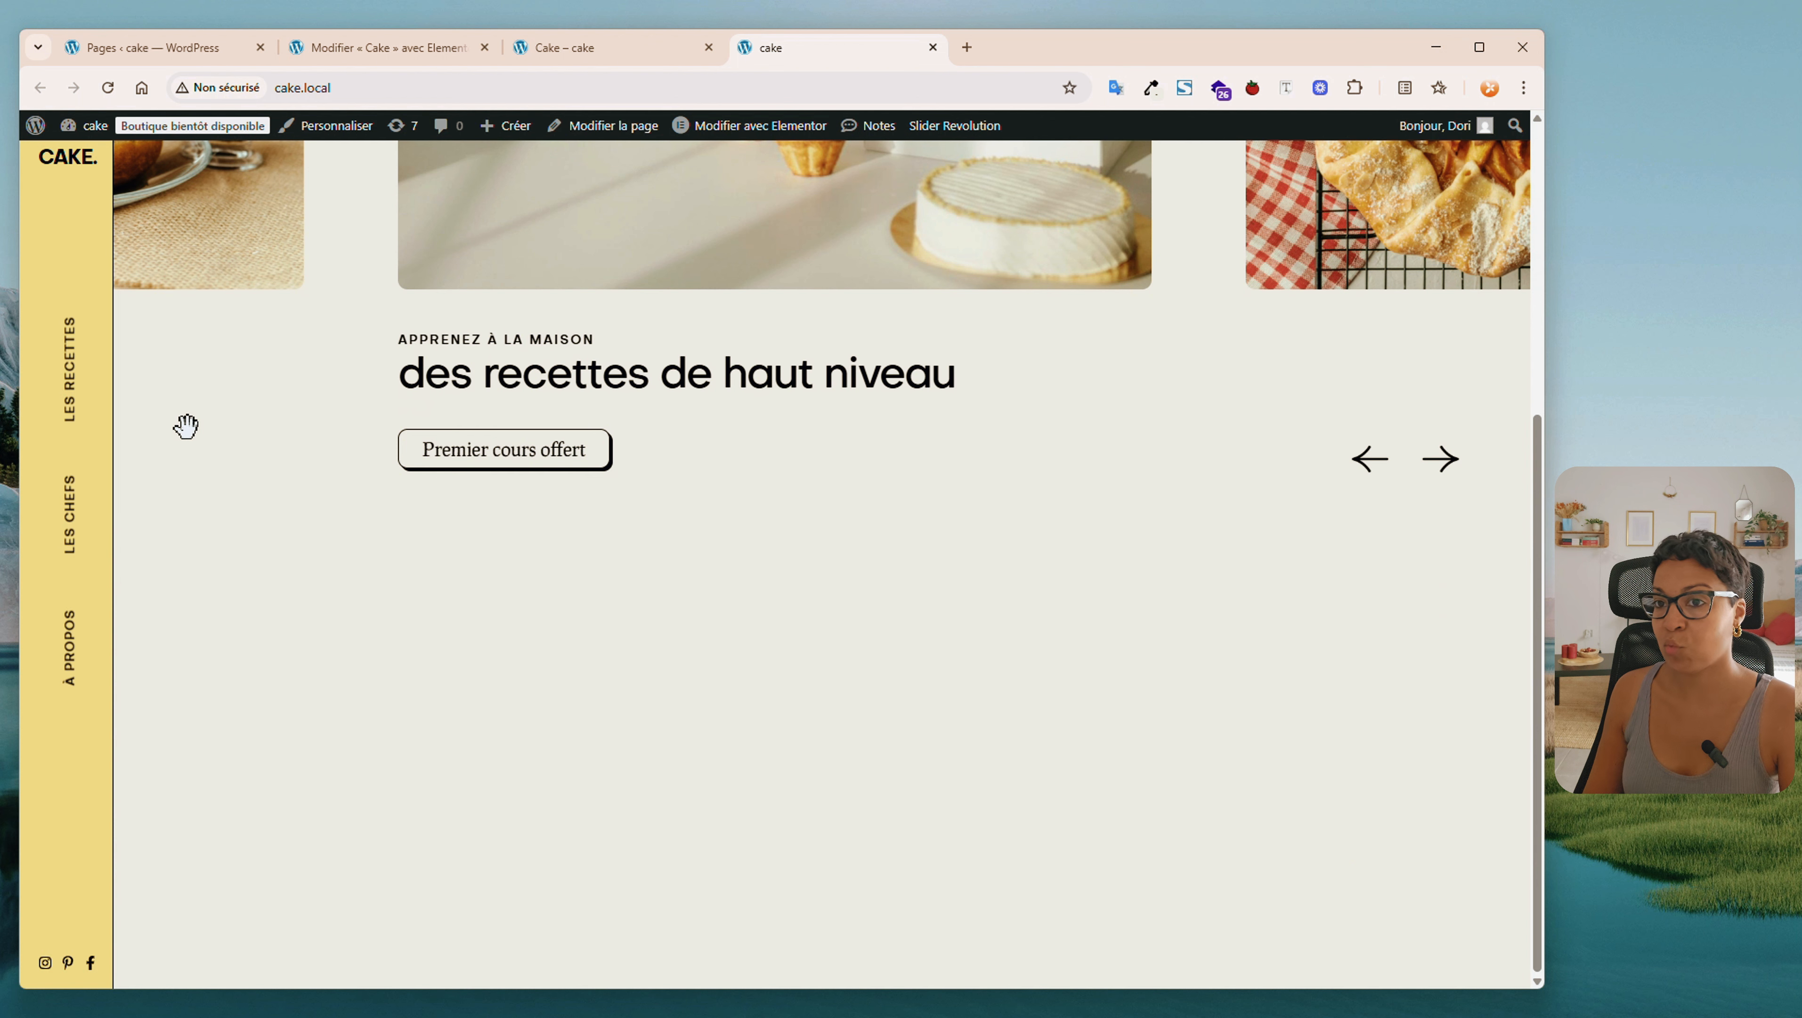
# Close the Cake page's editor and create a new header template (En-tête) in Elementor's theme builder
pyautogui.scroll(5, 184, 426)
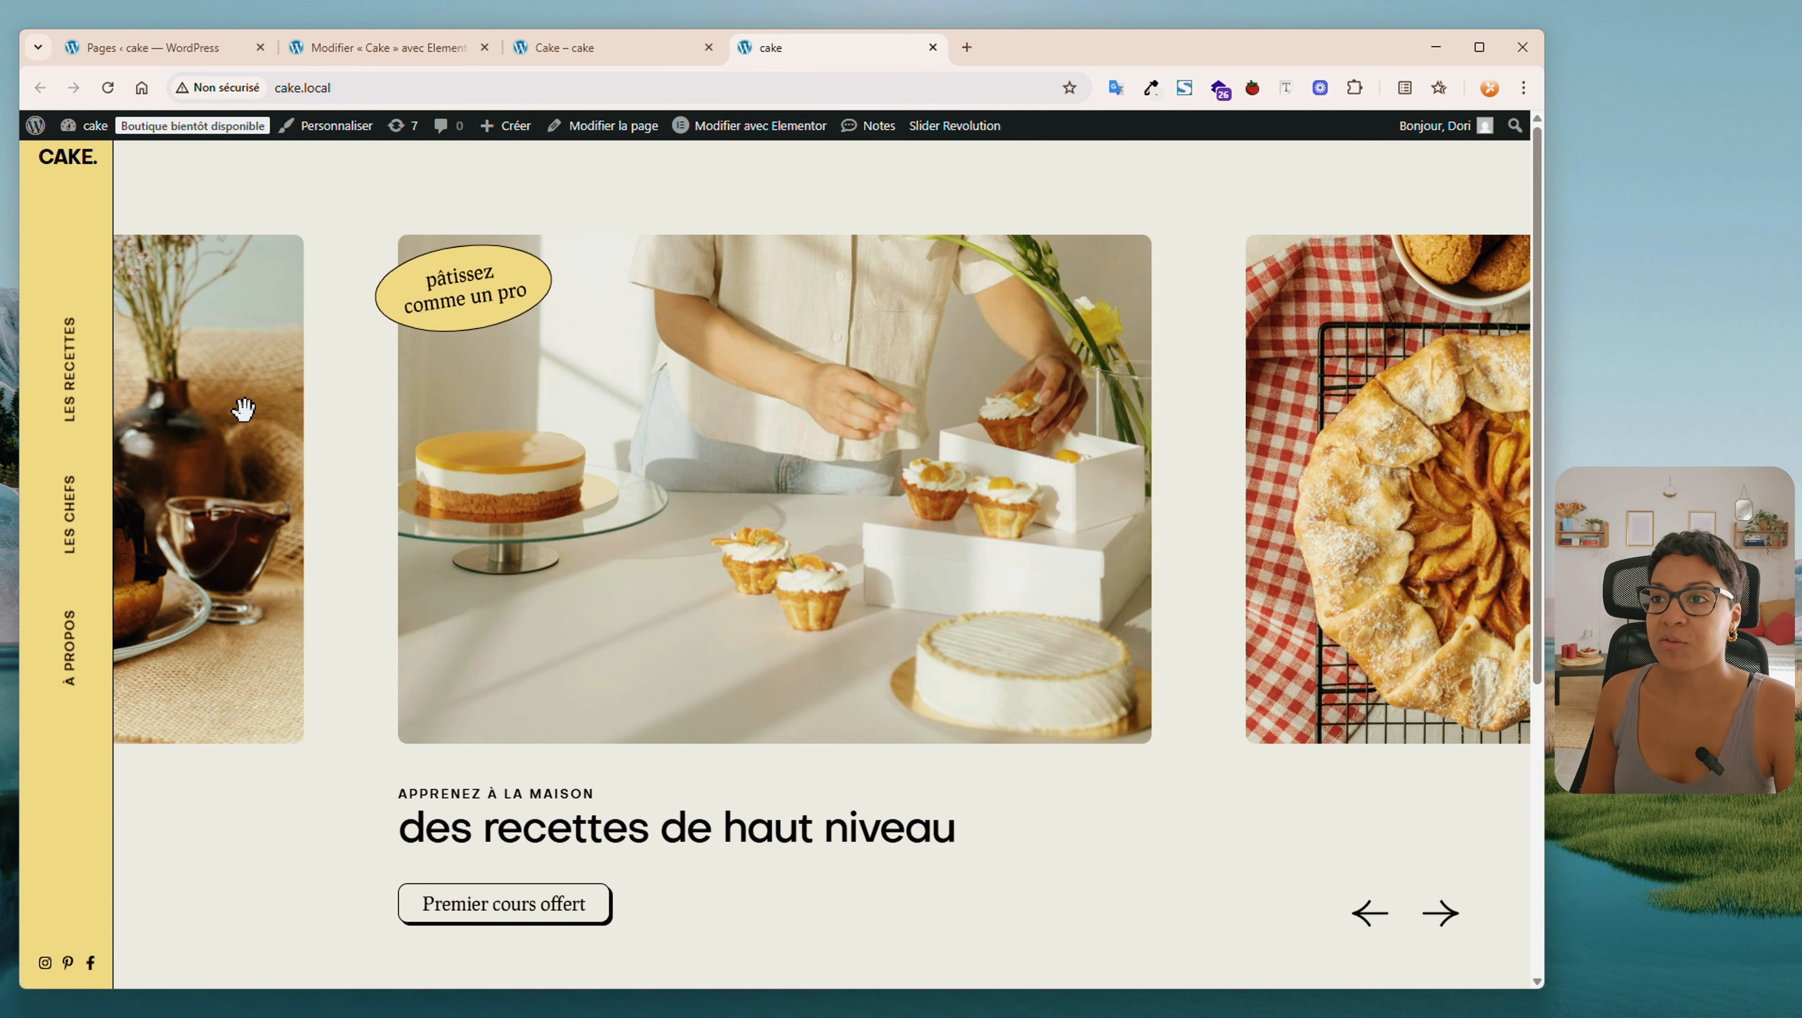
pyautogui.middleClick(389, 51)
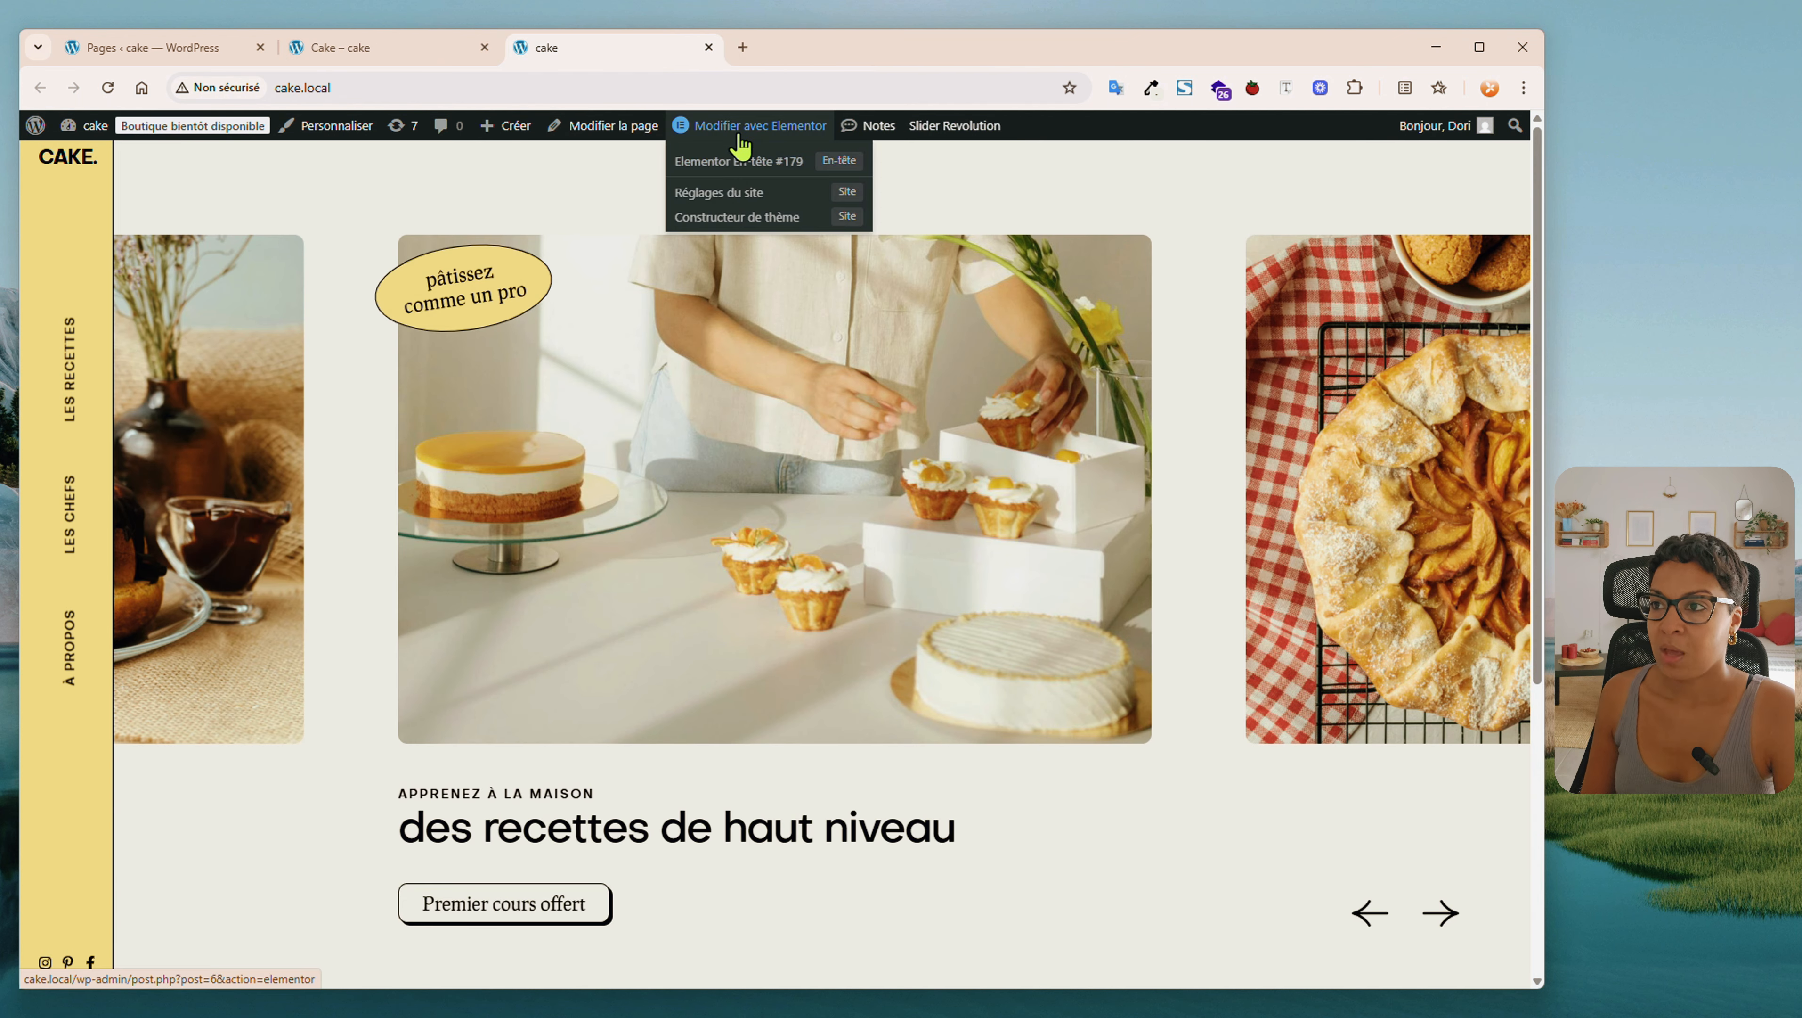
pyautogui.moveTo(746, 131)
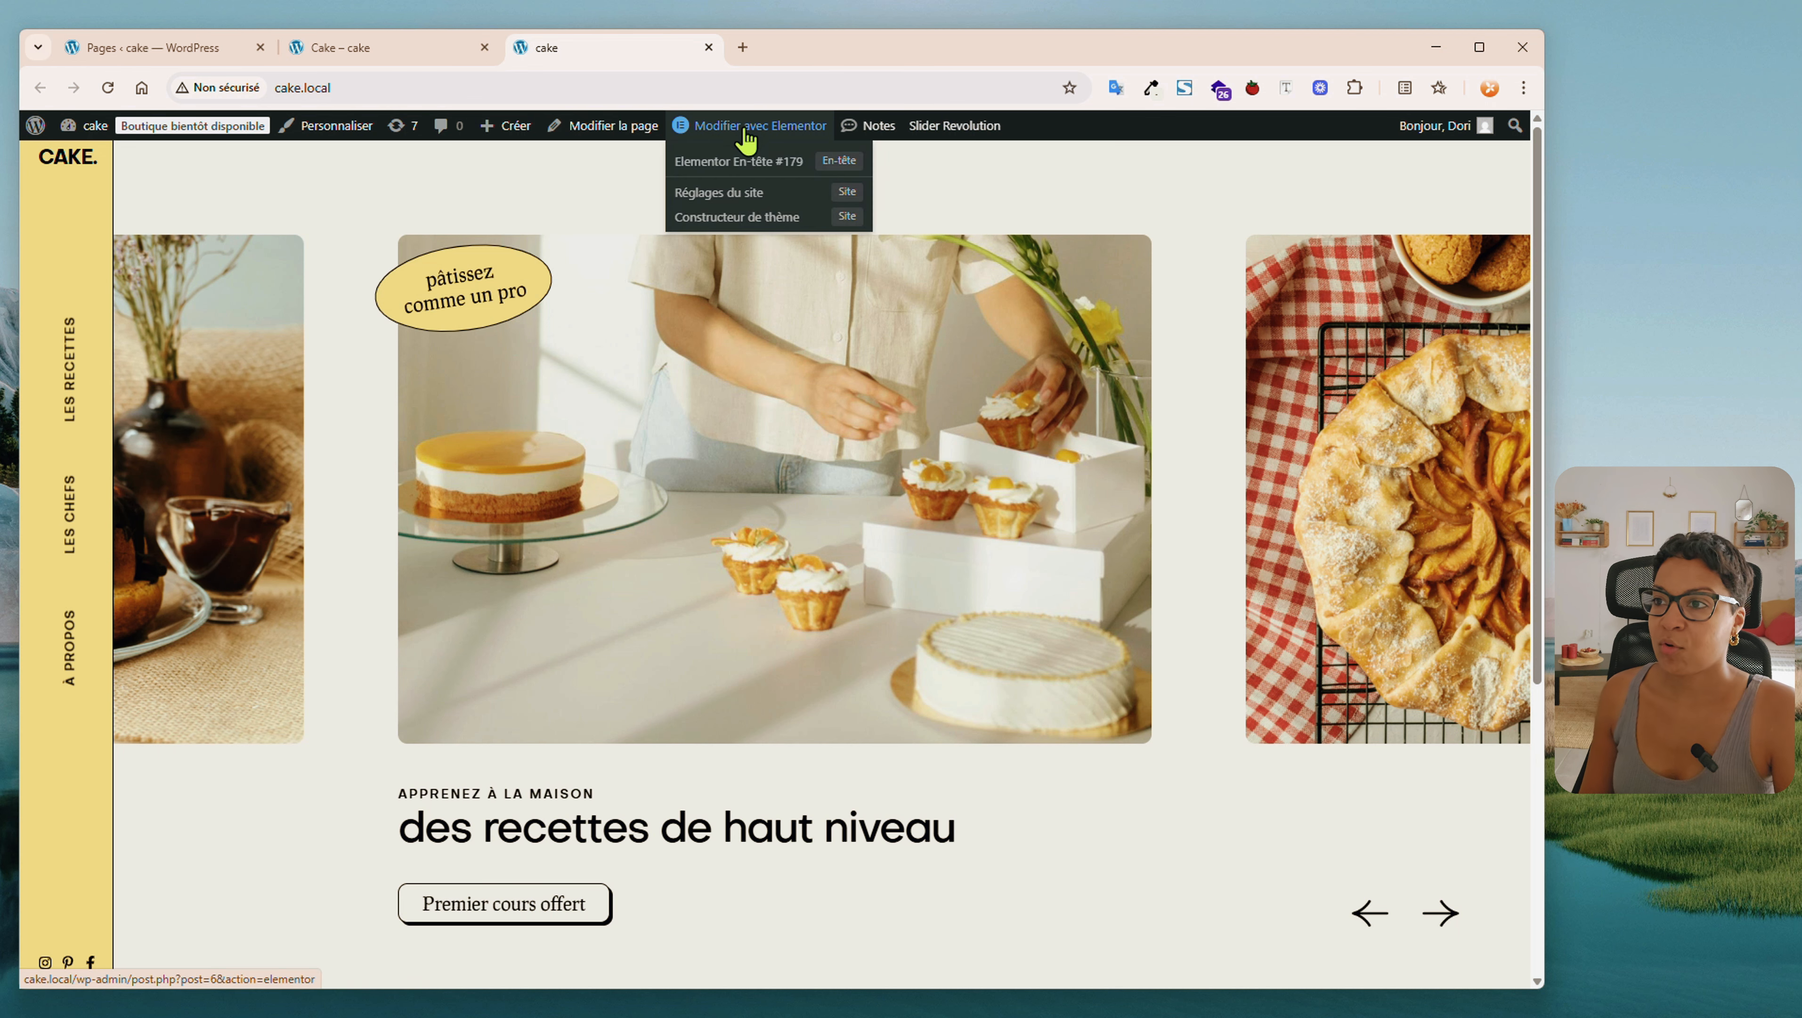
pyautogui.click(714, 217)
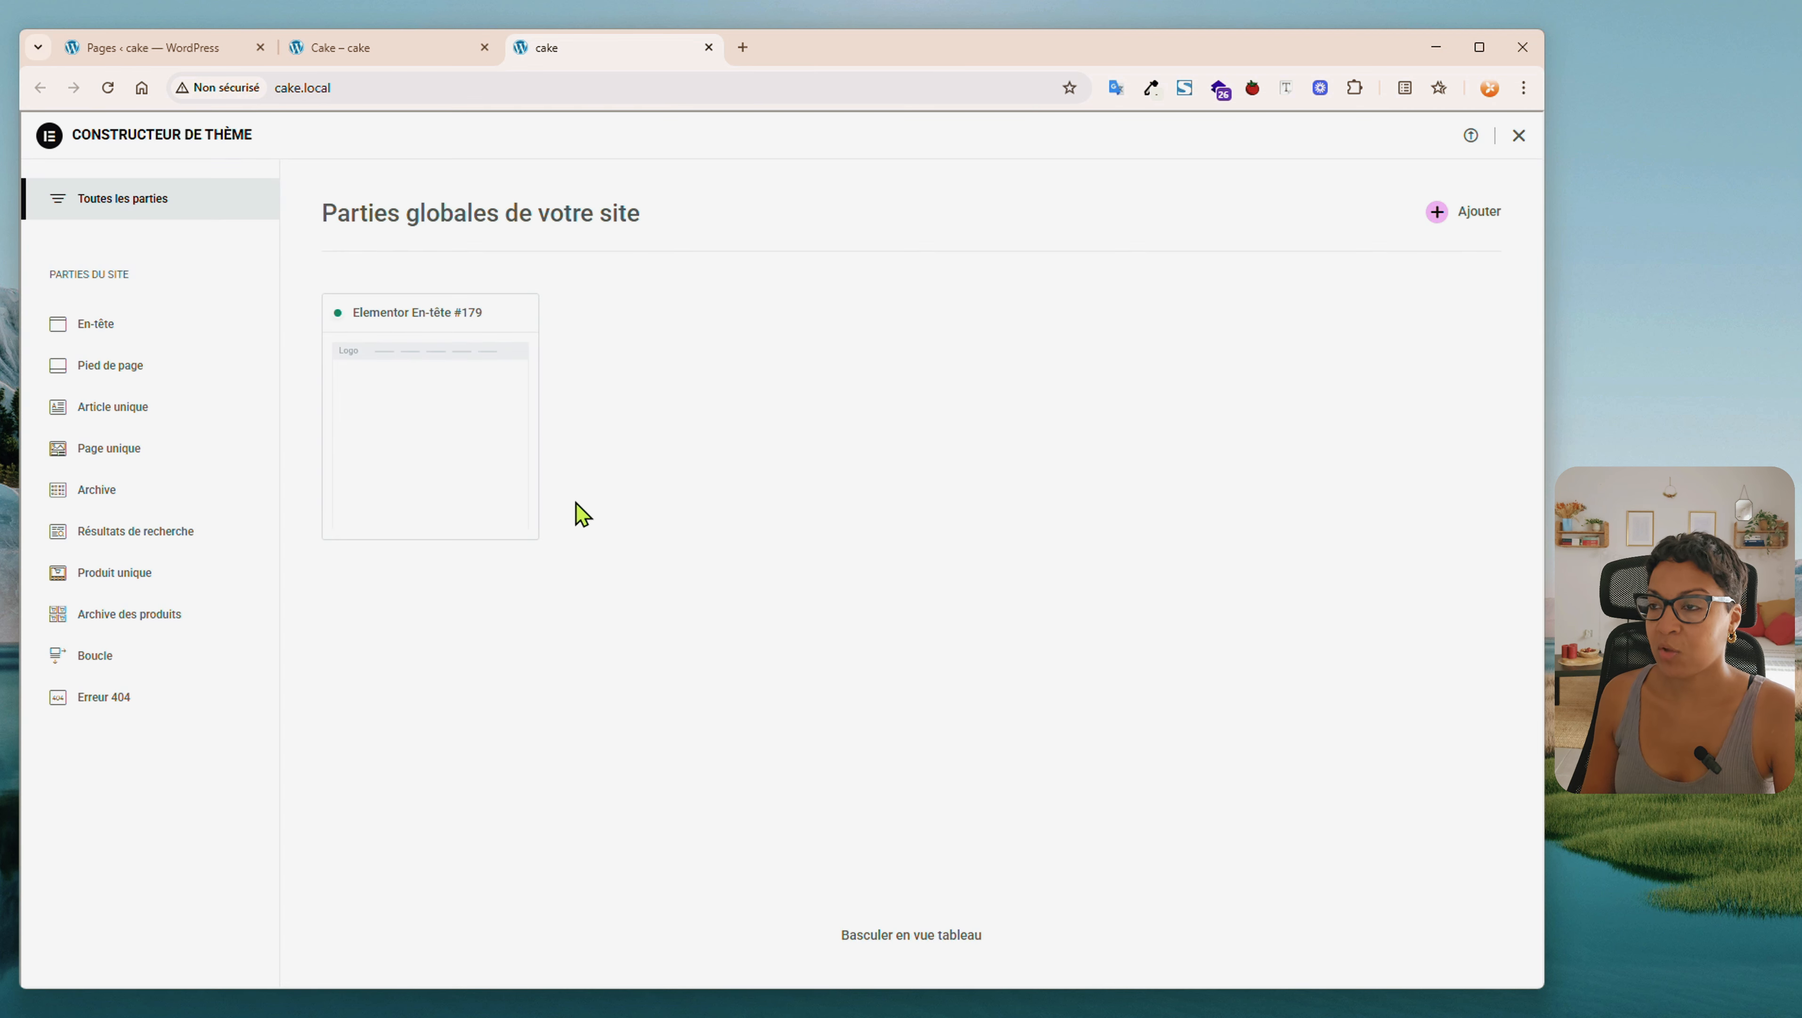
pyautogui.click(114, 323)
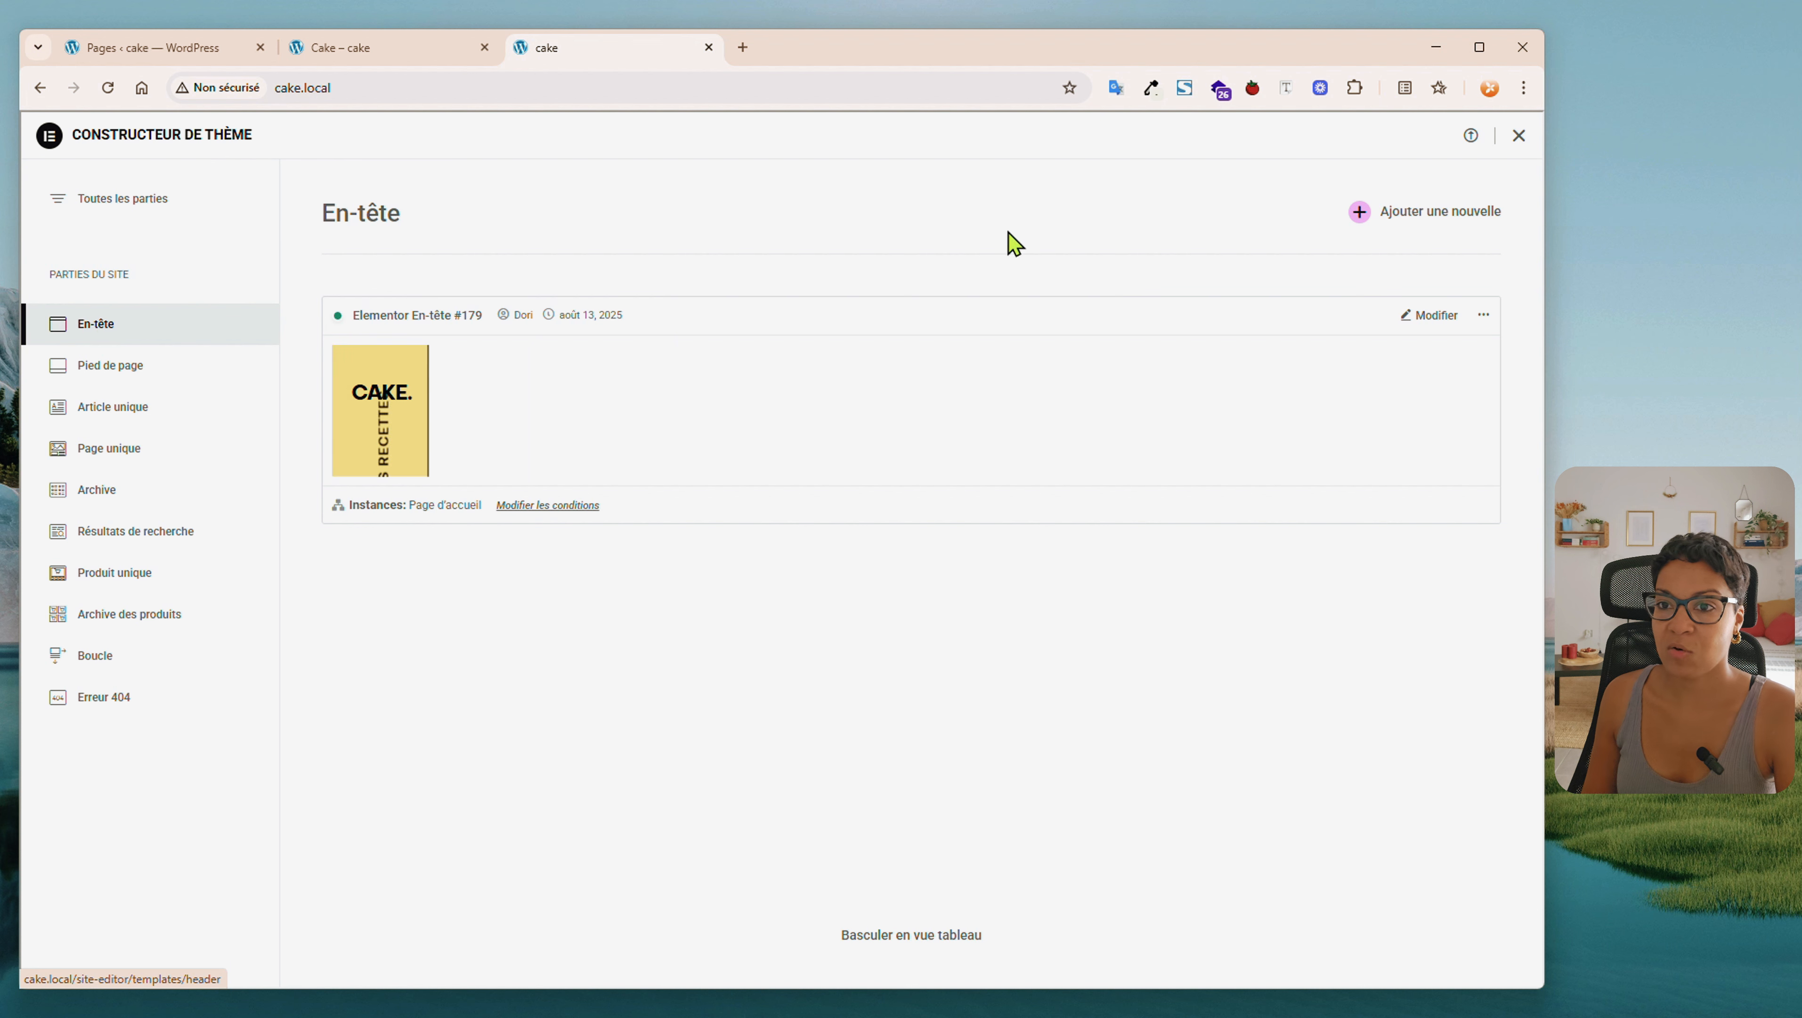
pyautogui.click(1441, 217)
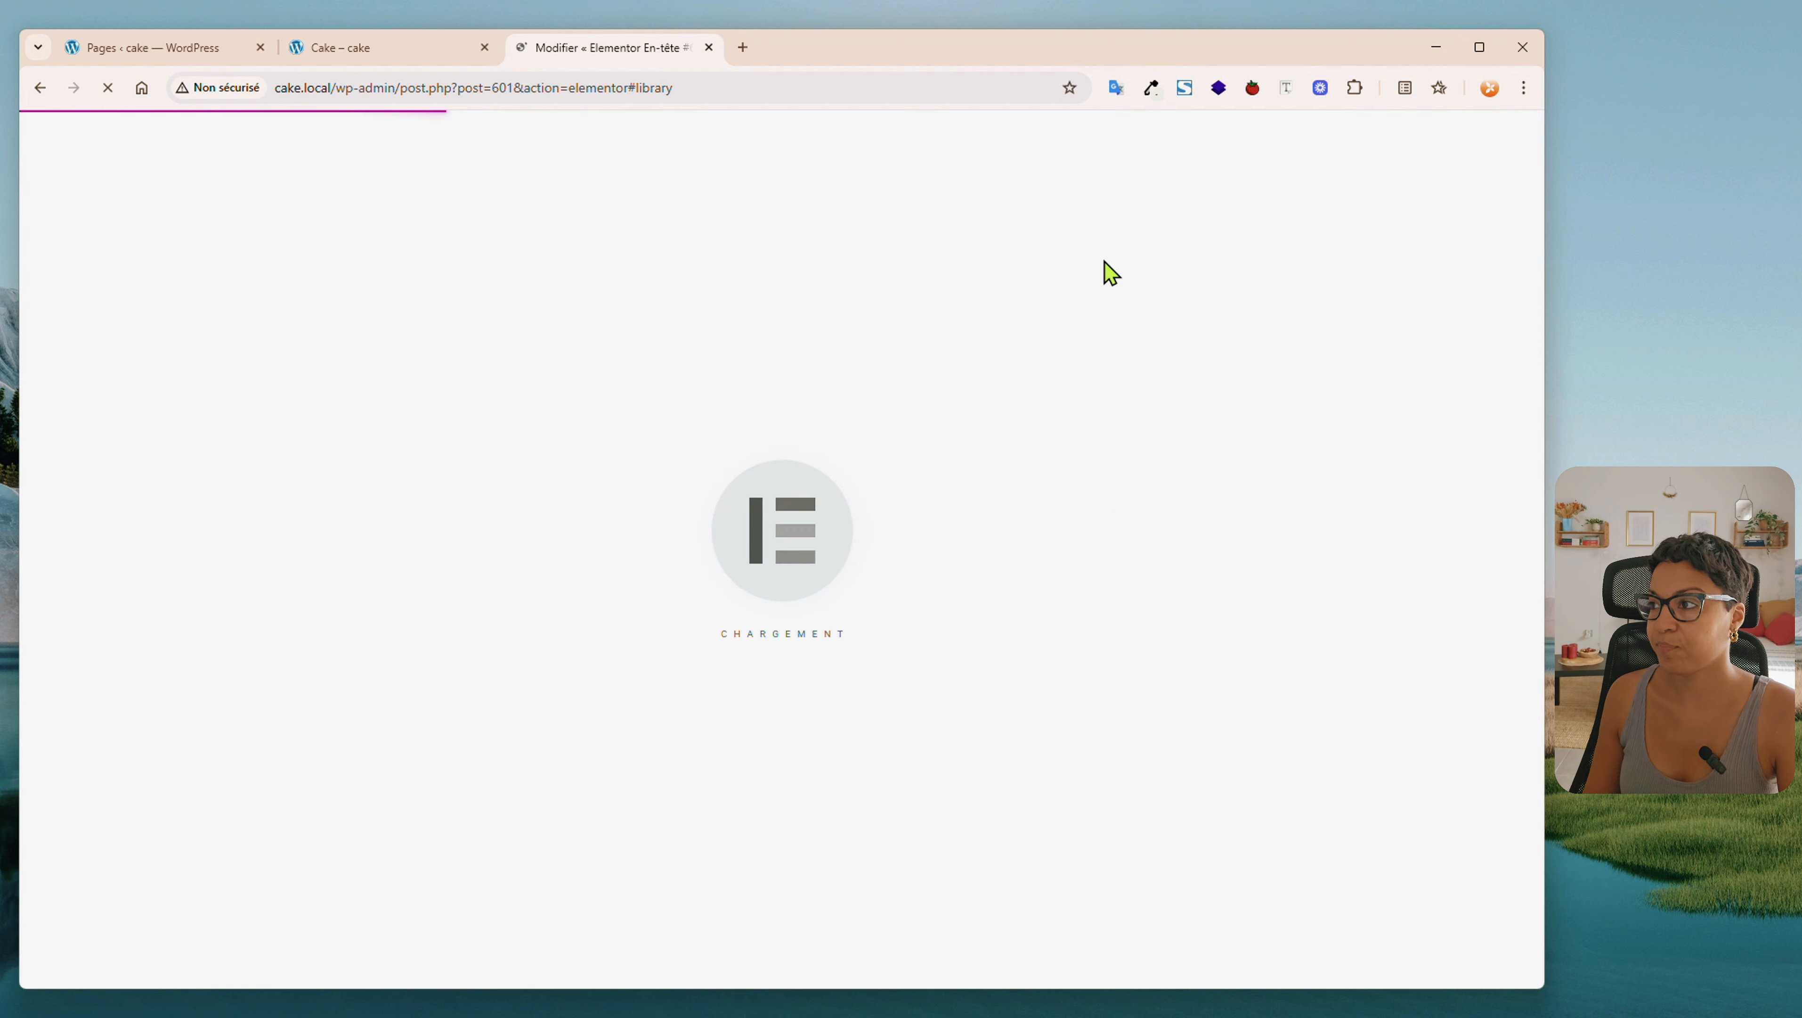
# Add a vertical flexbox container to the header with Pleine largeur content and a width of 100 px
pyautogui.click(834, 388)
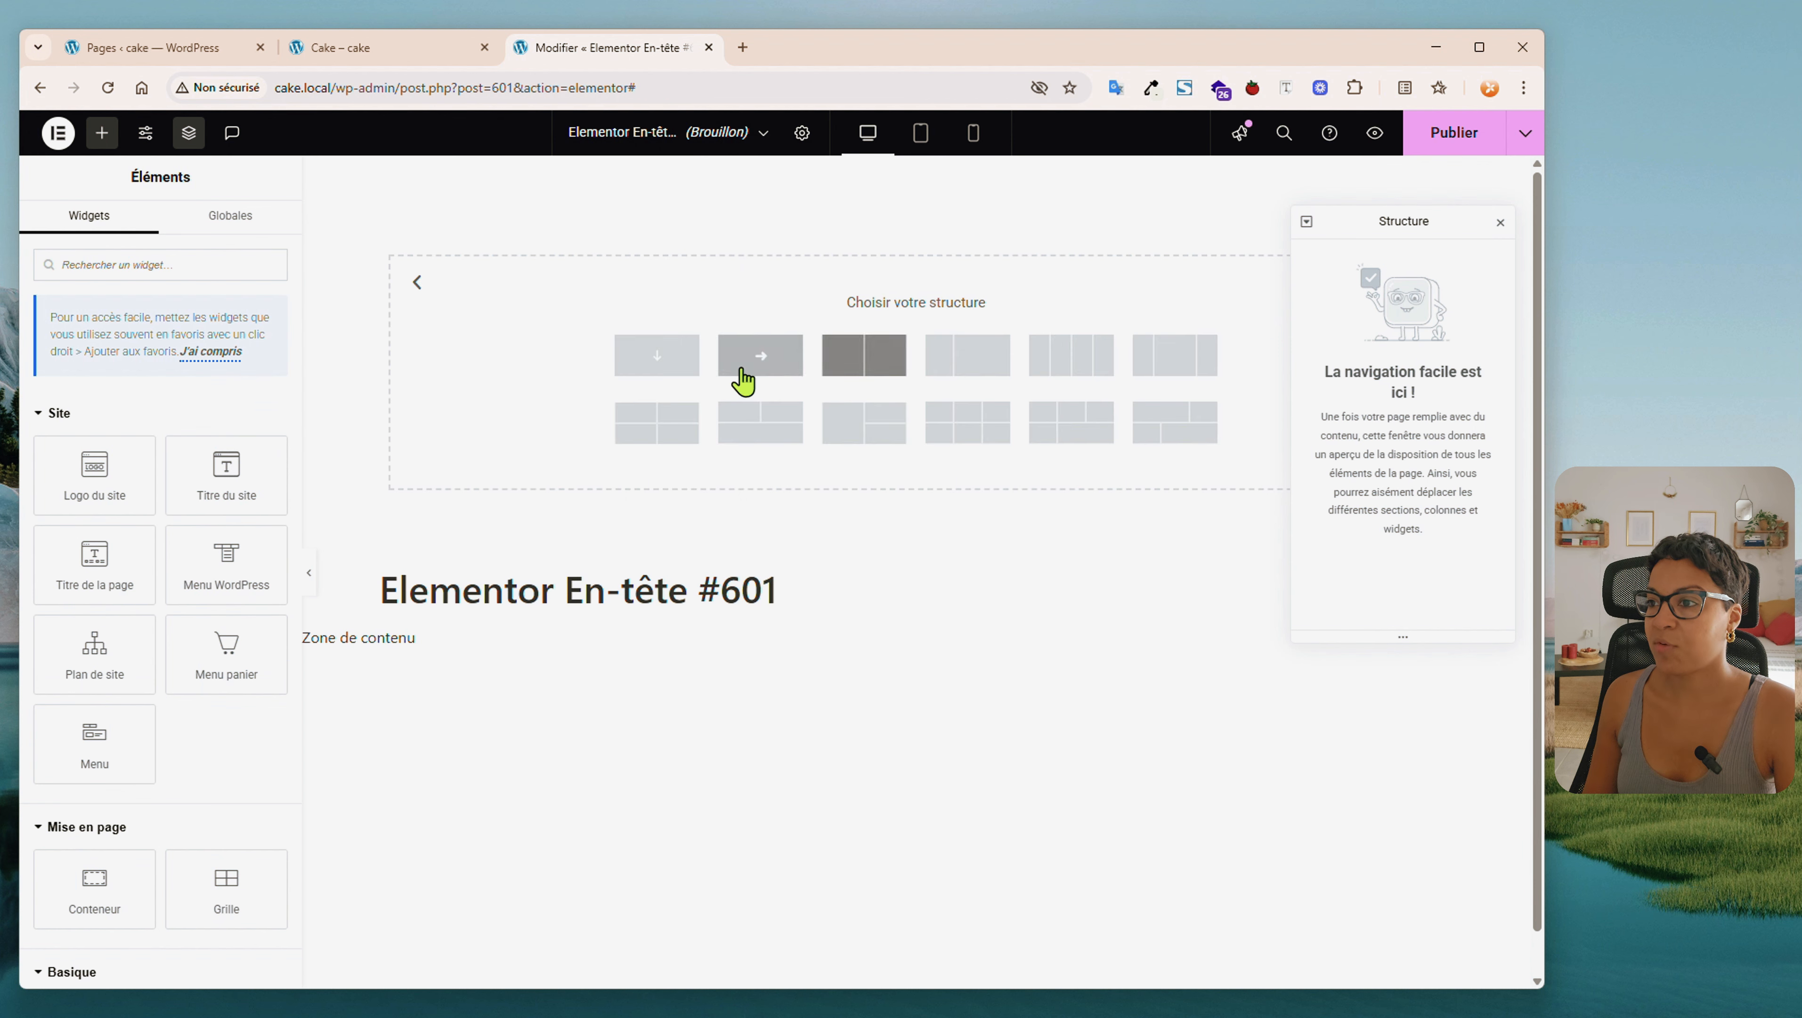
pyautogui.click(658, 360)
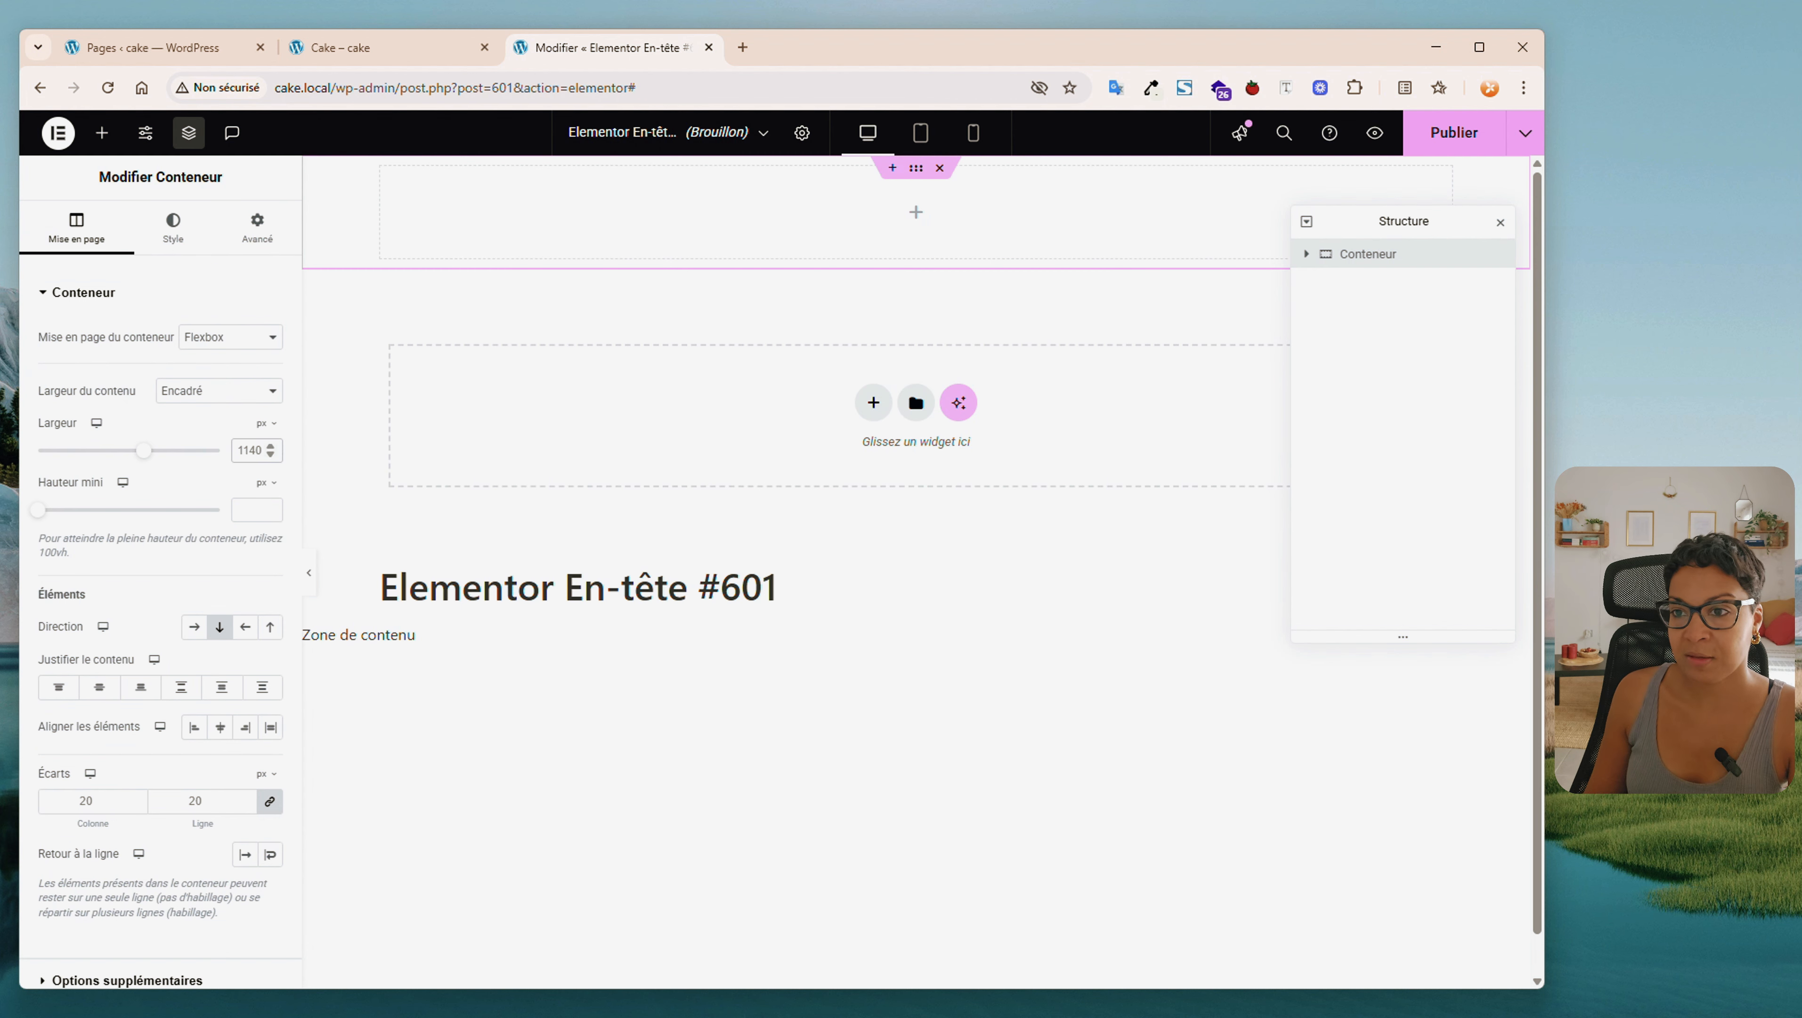
pyautogui.click(225, 433)
pyautogui.click(266, 423)
pyautogui.click(266, 426)
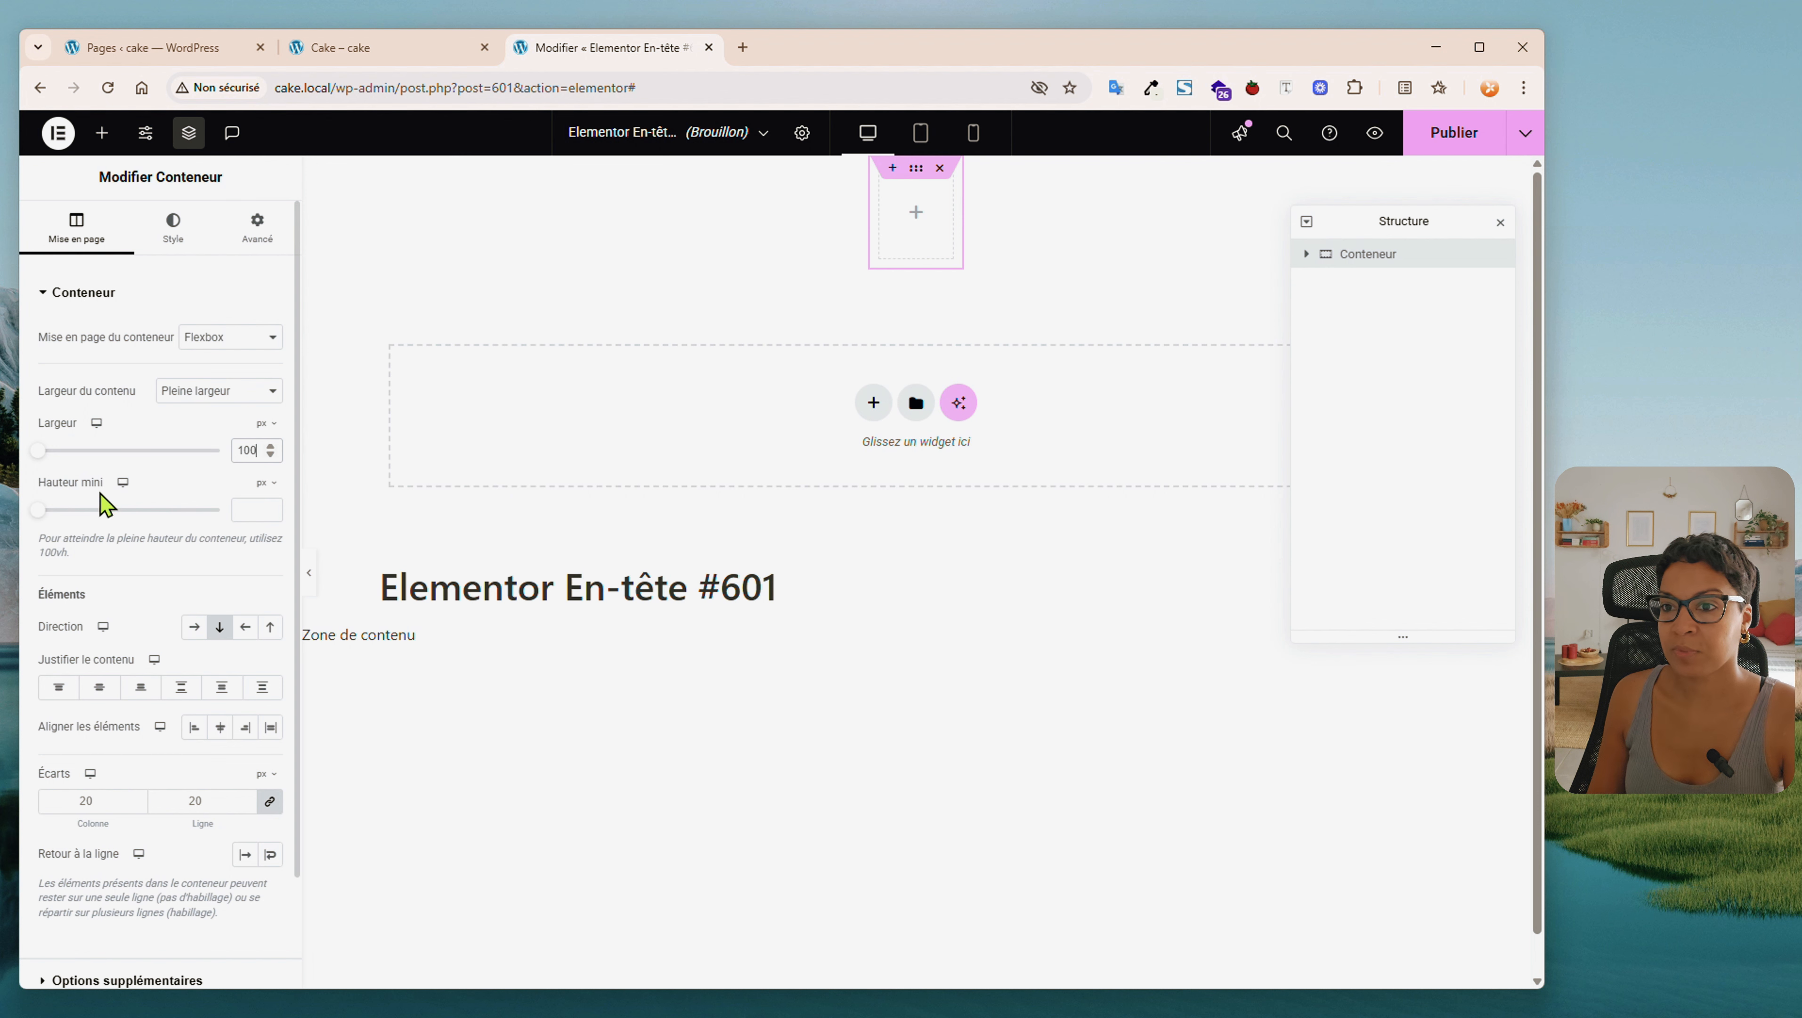
# Set the container's minimum height to 100 vh
pyautogui.click(266, 482)
pyautogui.click(278, 564)
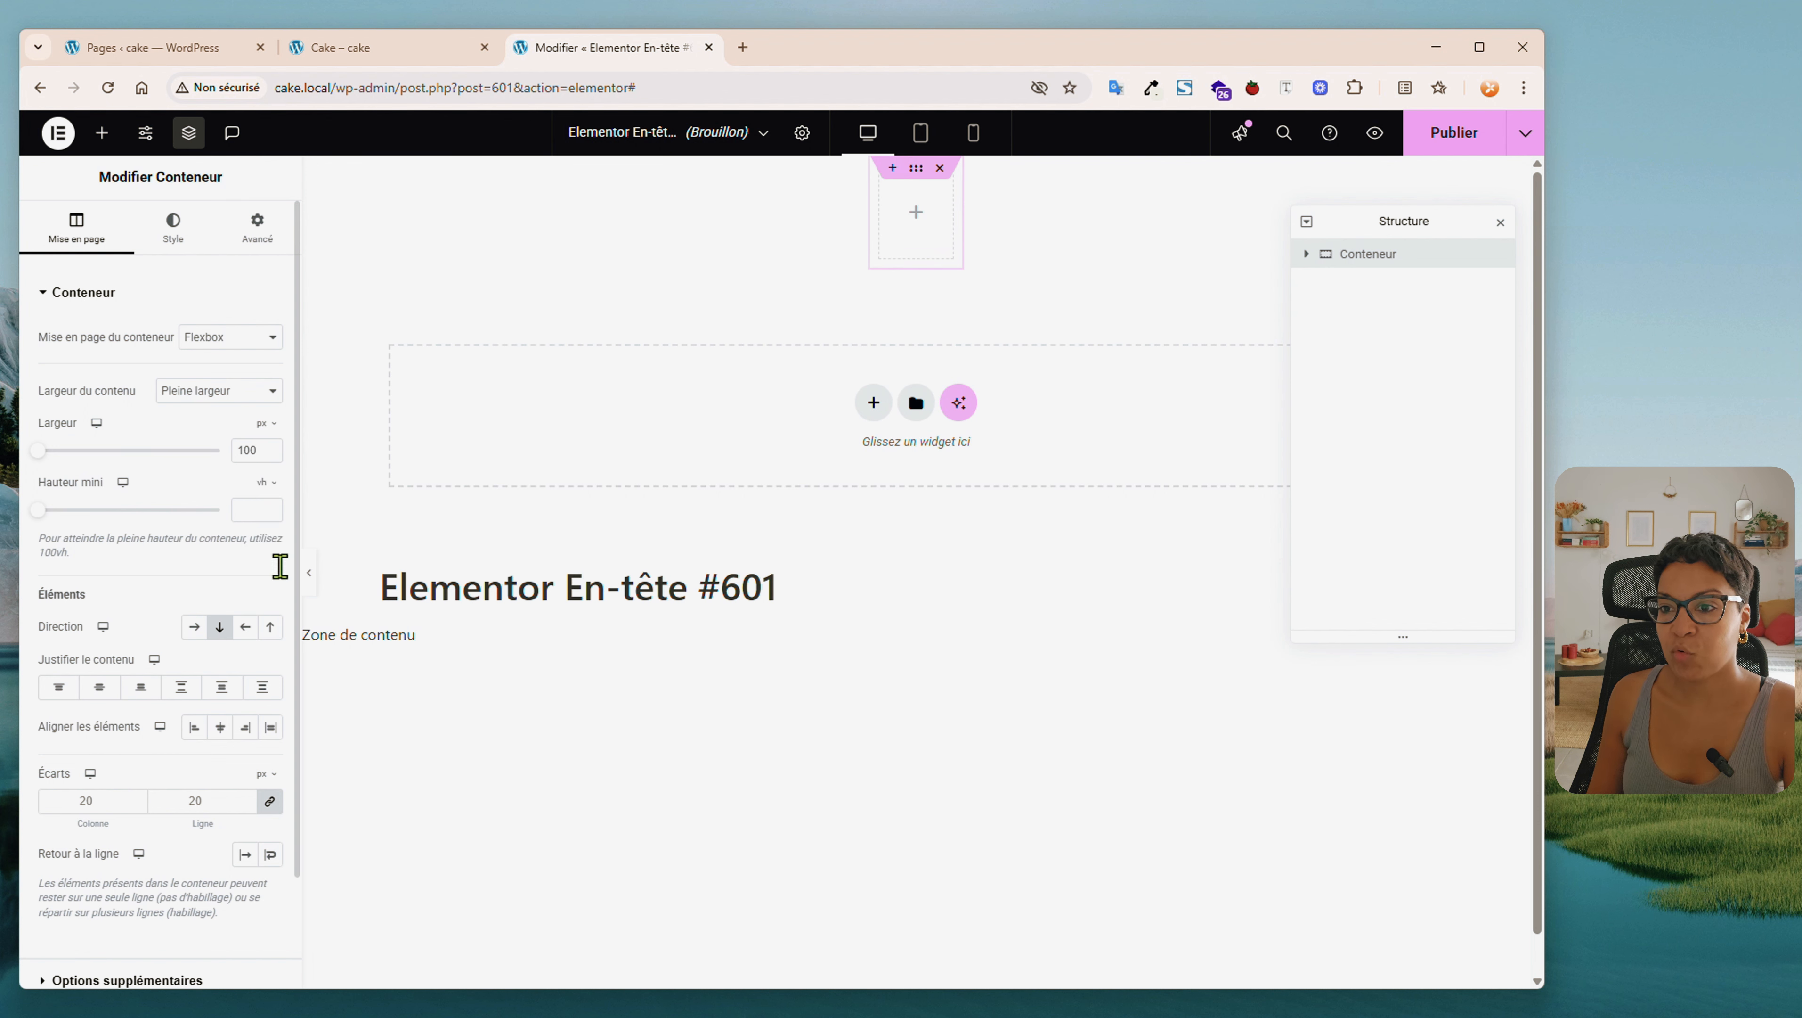
pyautogui.click(255, 508)
pyautogui.write('100')
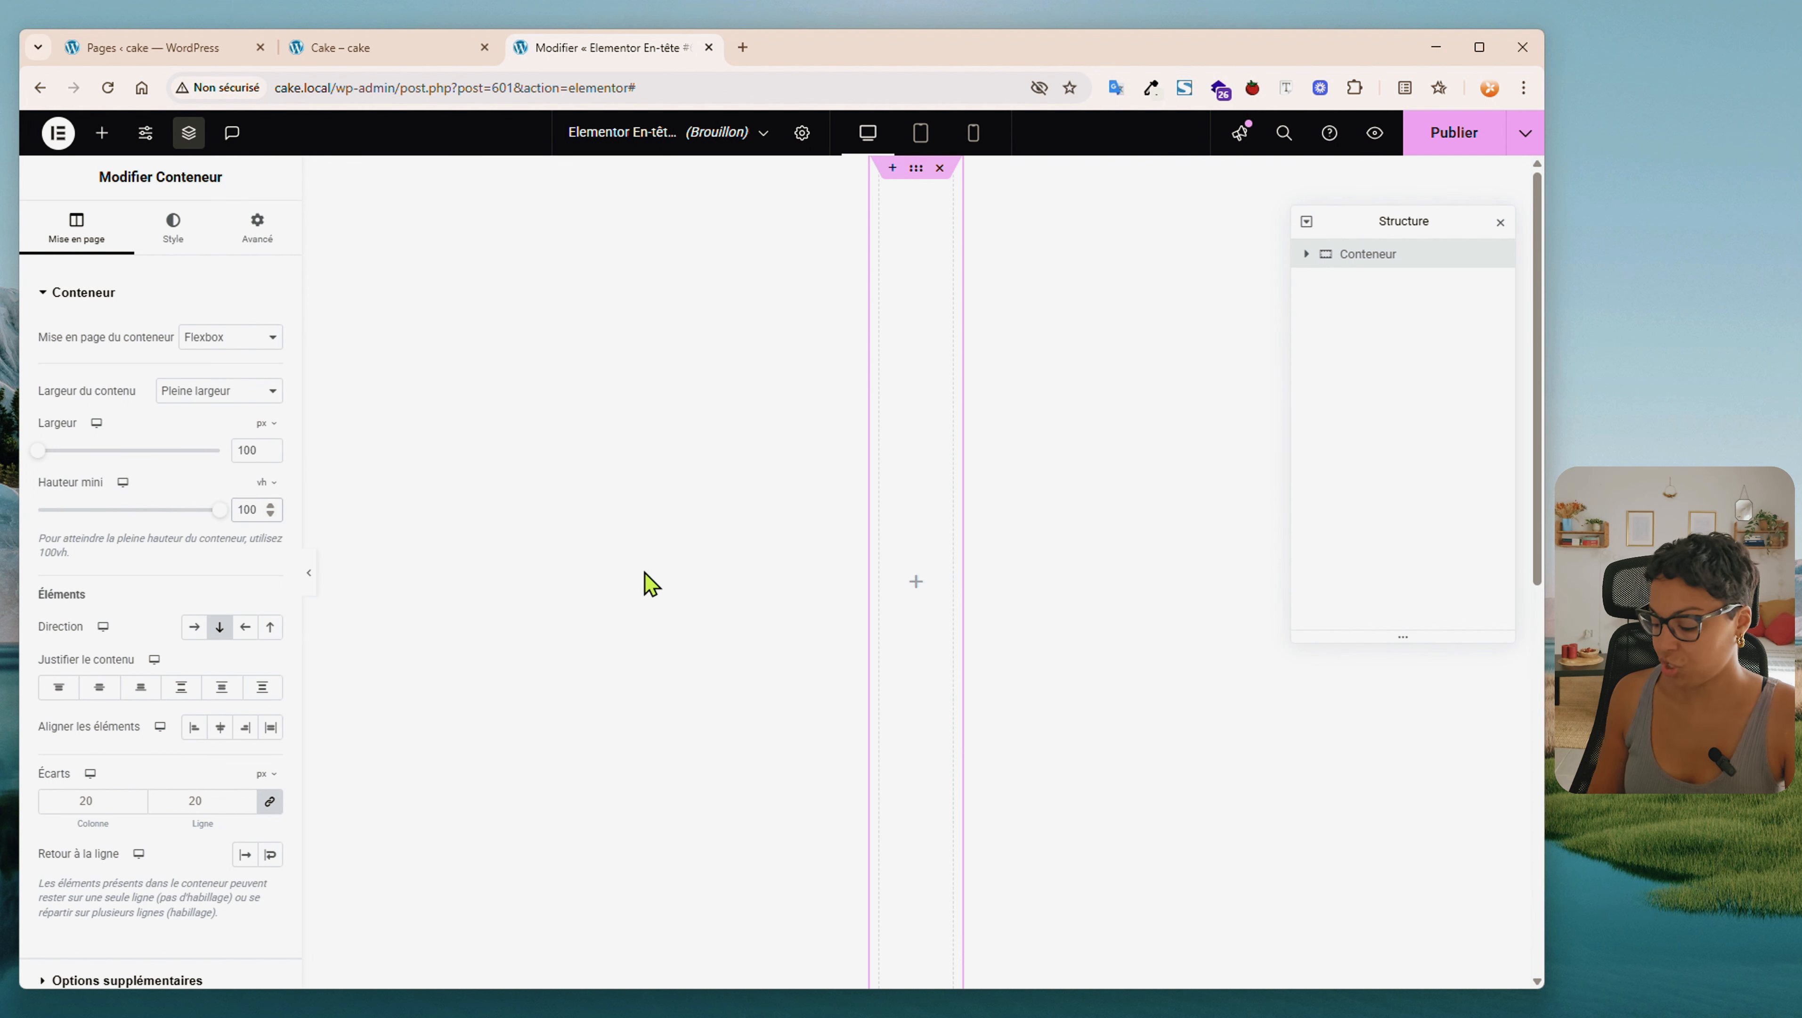
pyautogui.click(182, 535)
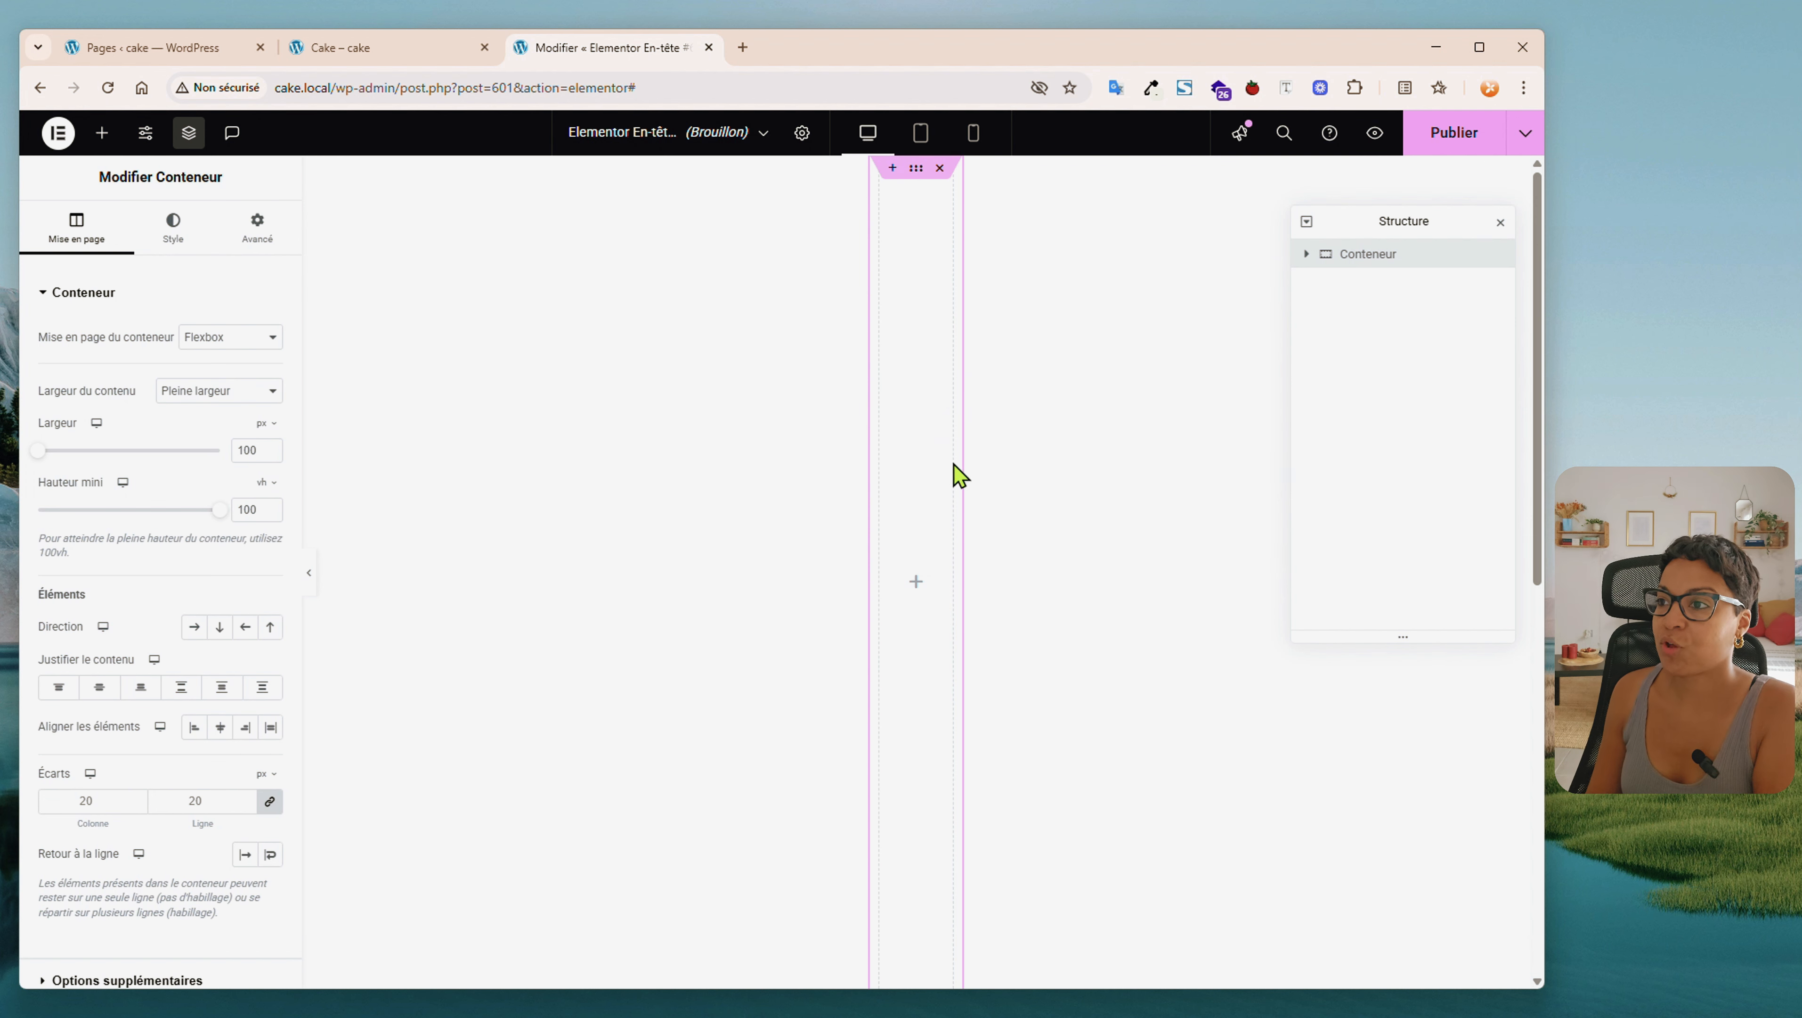
pyautogui.scroll(-5, 935, 384)
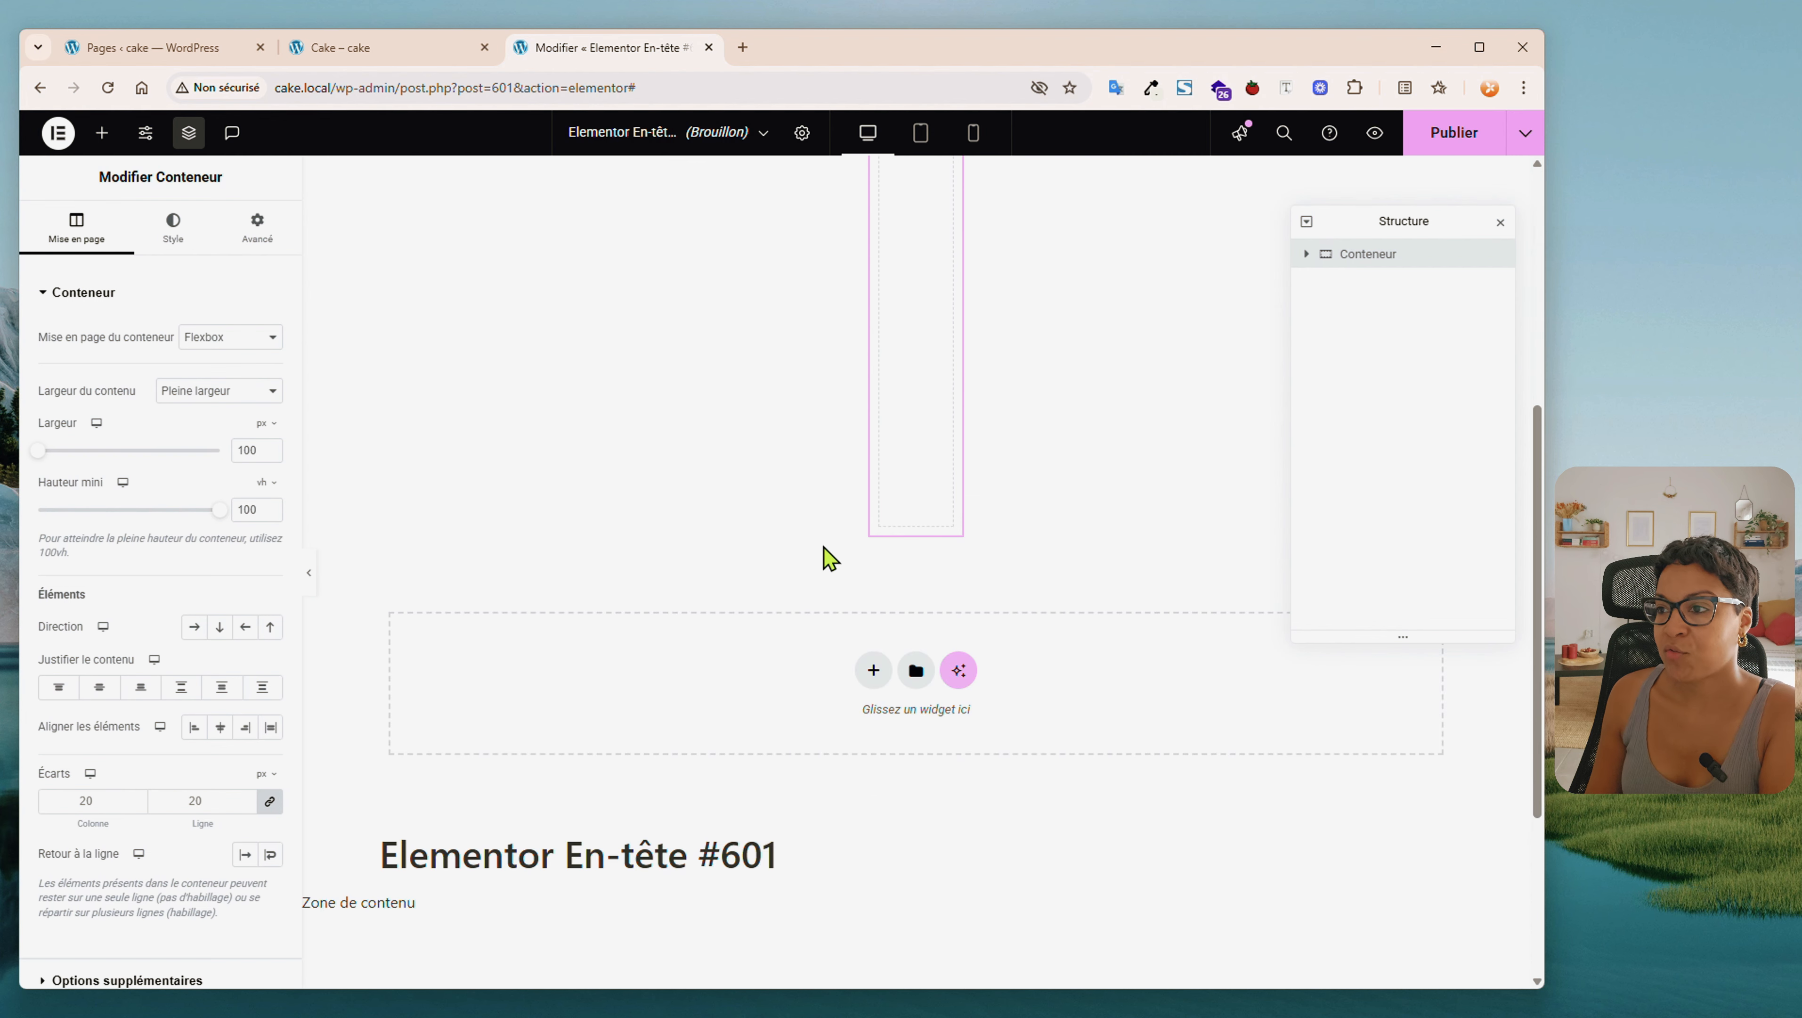
pyautogui.scroll(5, 914, 576)
pyautogui.scroll(-5, 909, 362)
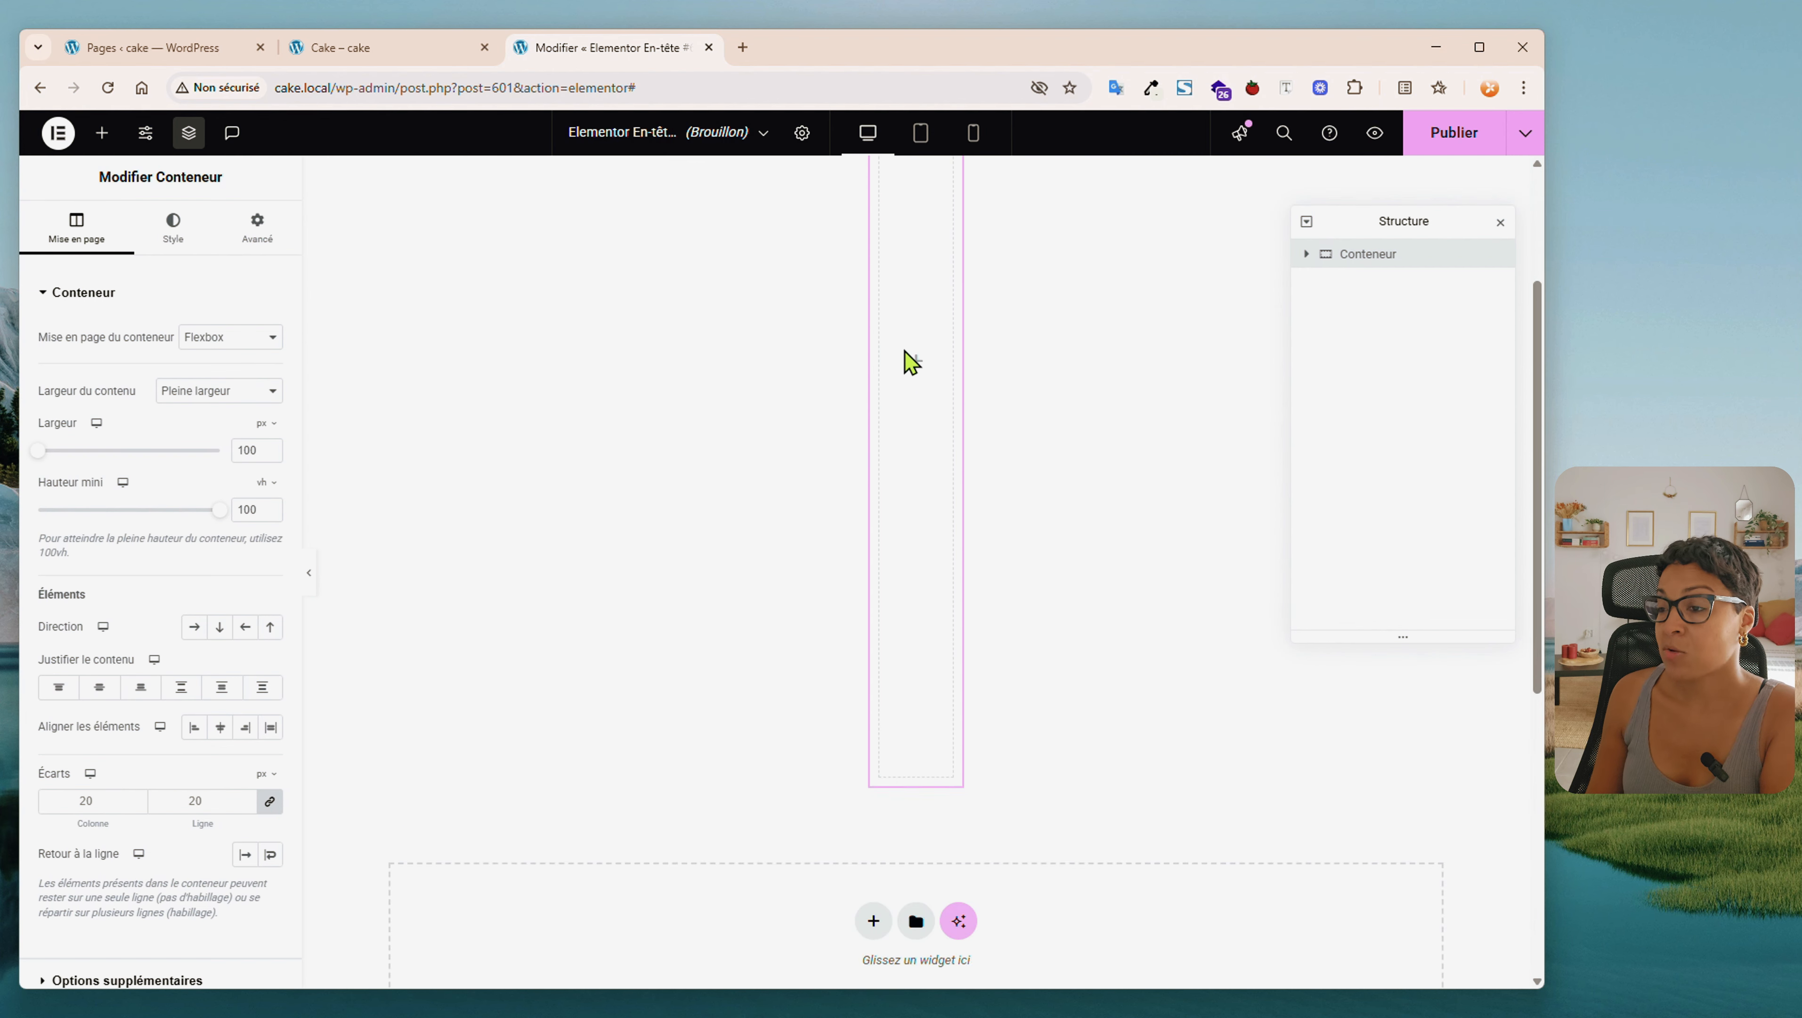
pyautogui.scroll(5, 923, 428)
pyautogui.scroll(-5, 926, 479)
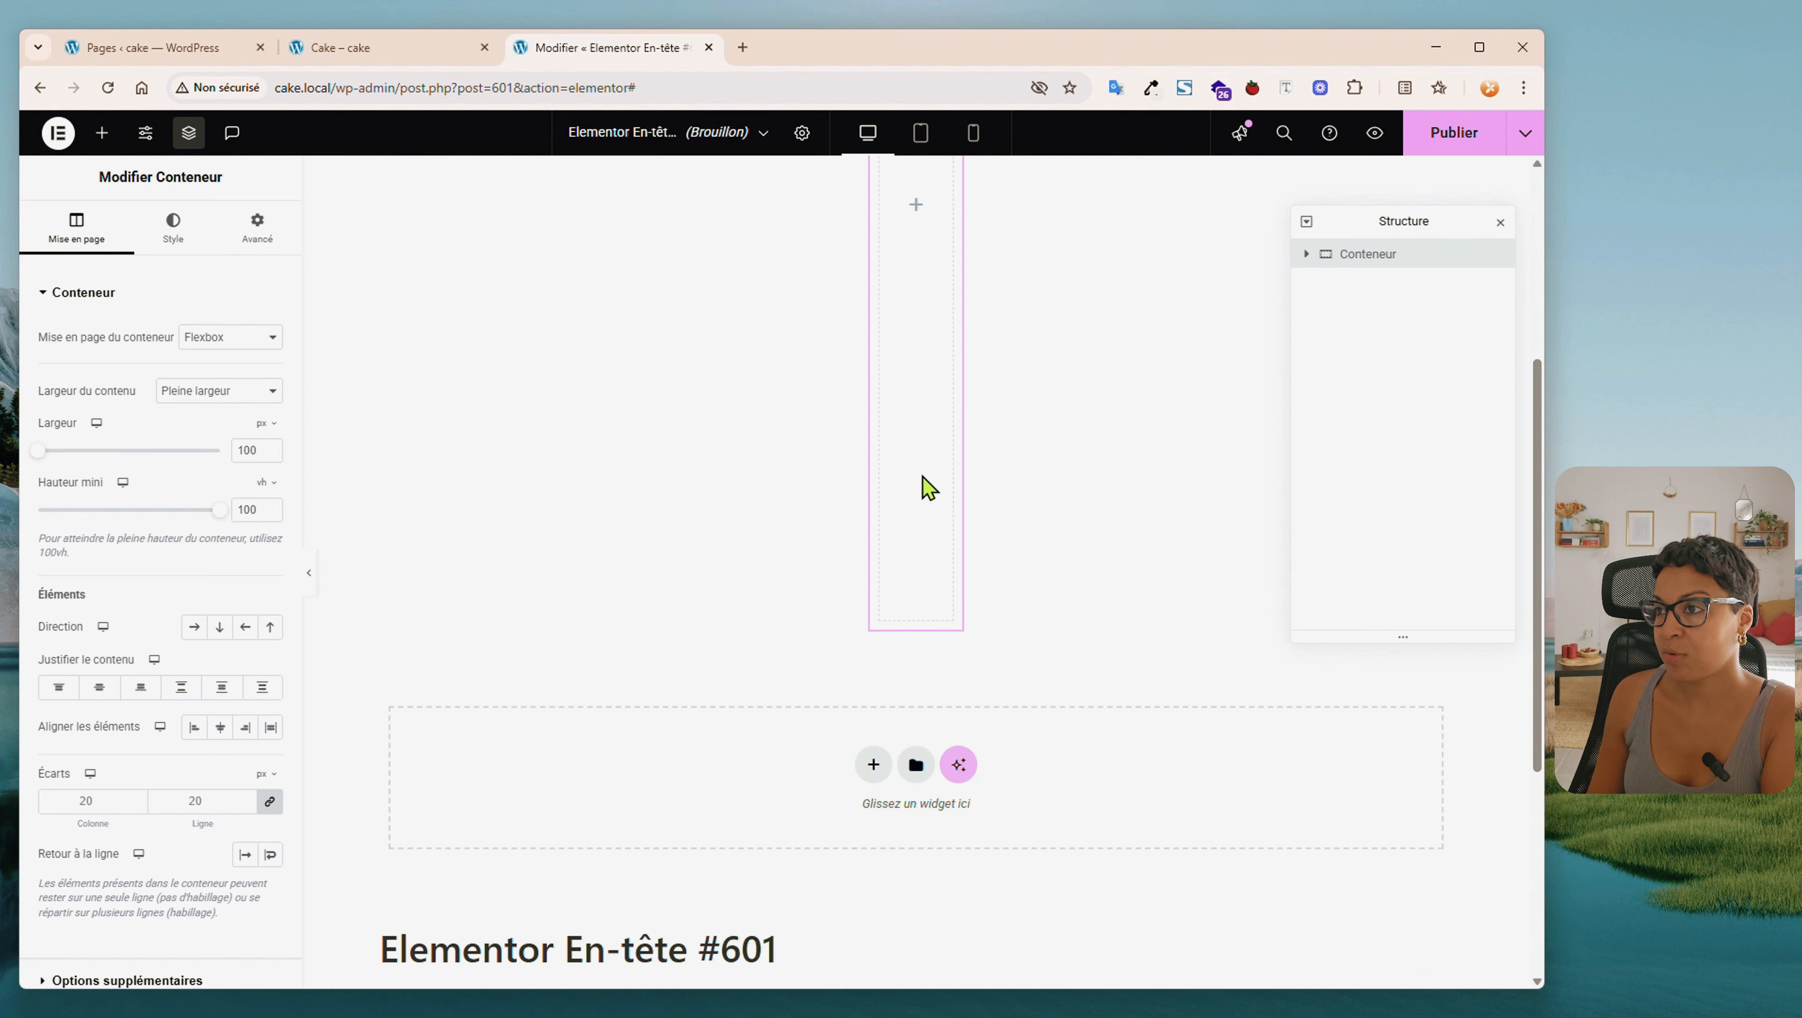
pyautogui.scroll(5, 923, 482)
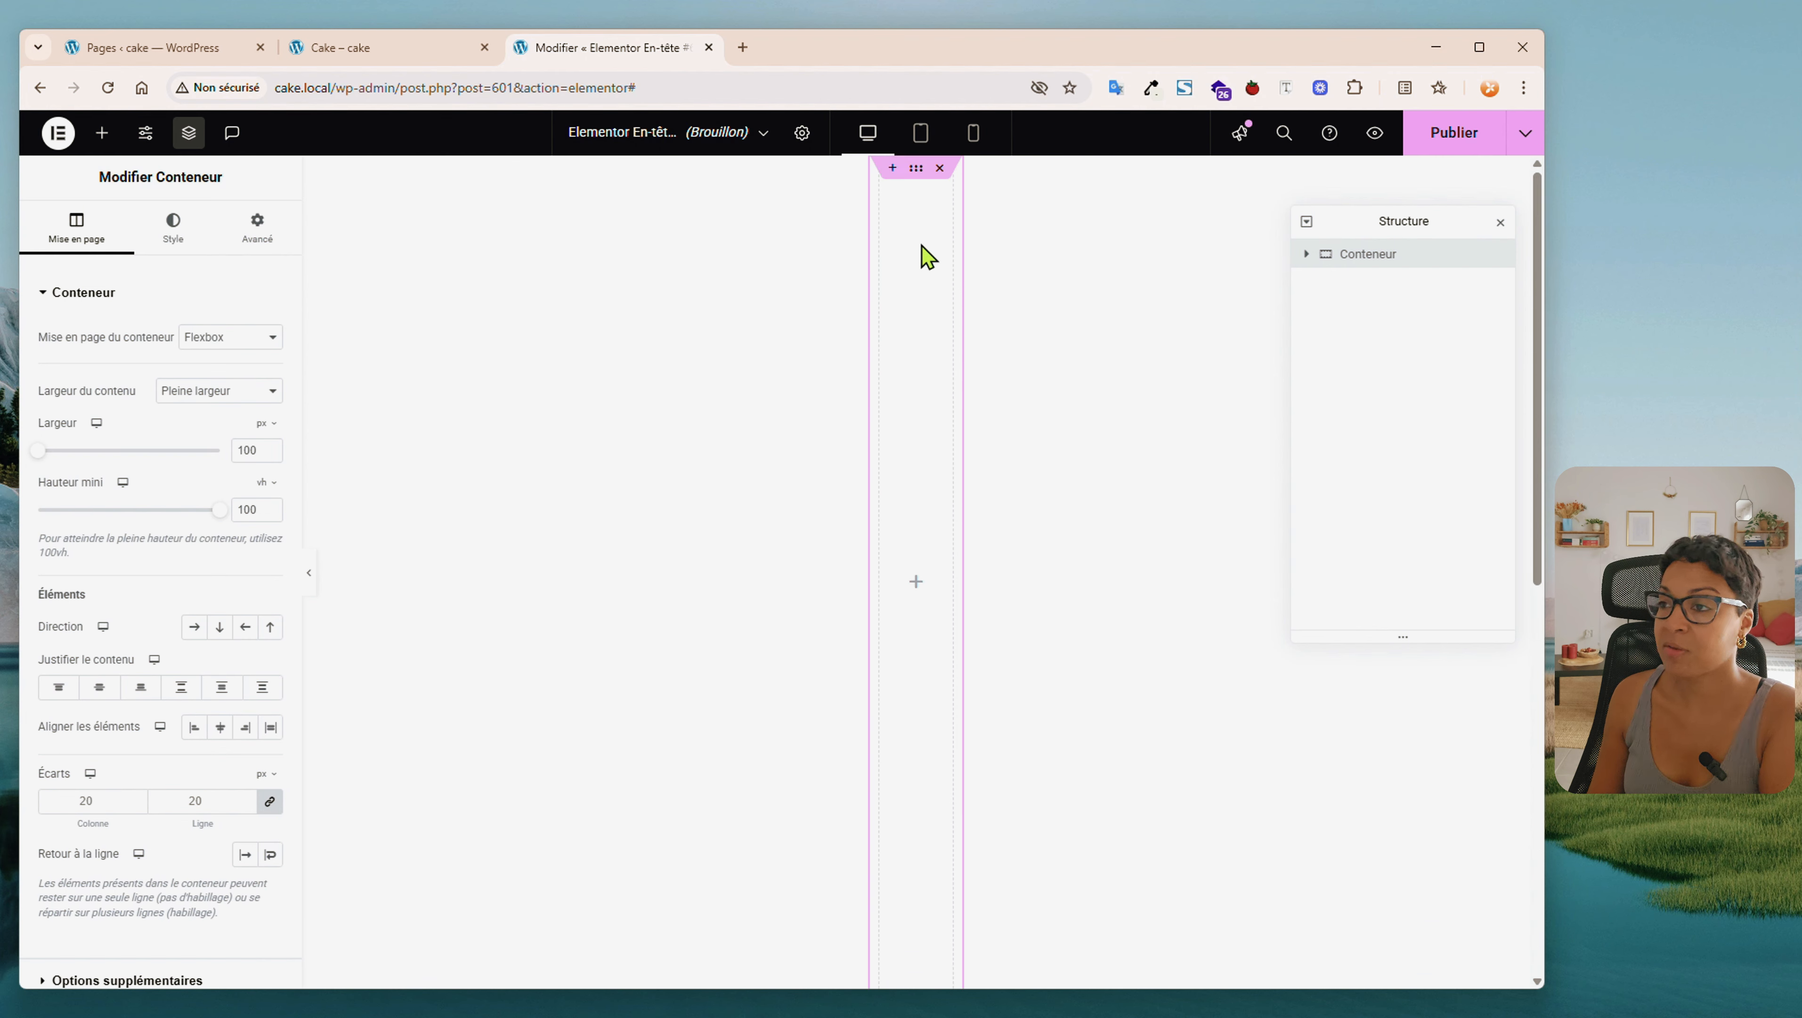
# Set the container's position to Épinglé in its advanced layout settings
pyautogui.click(256, 239)
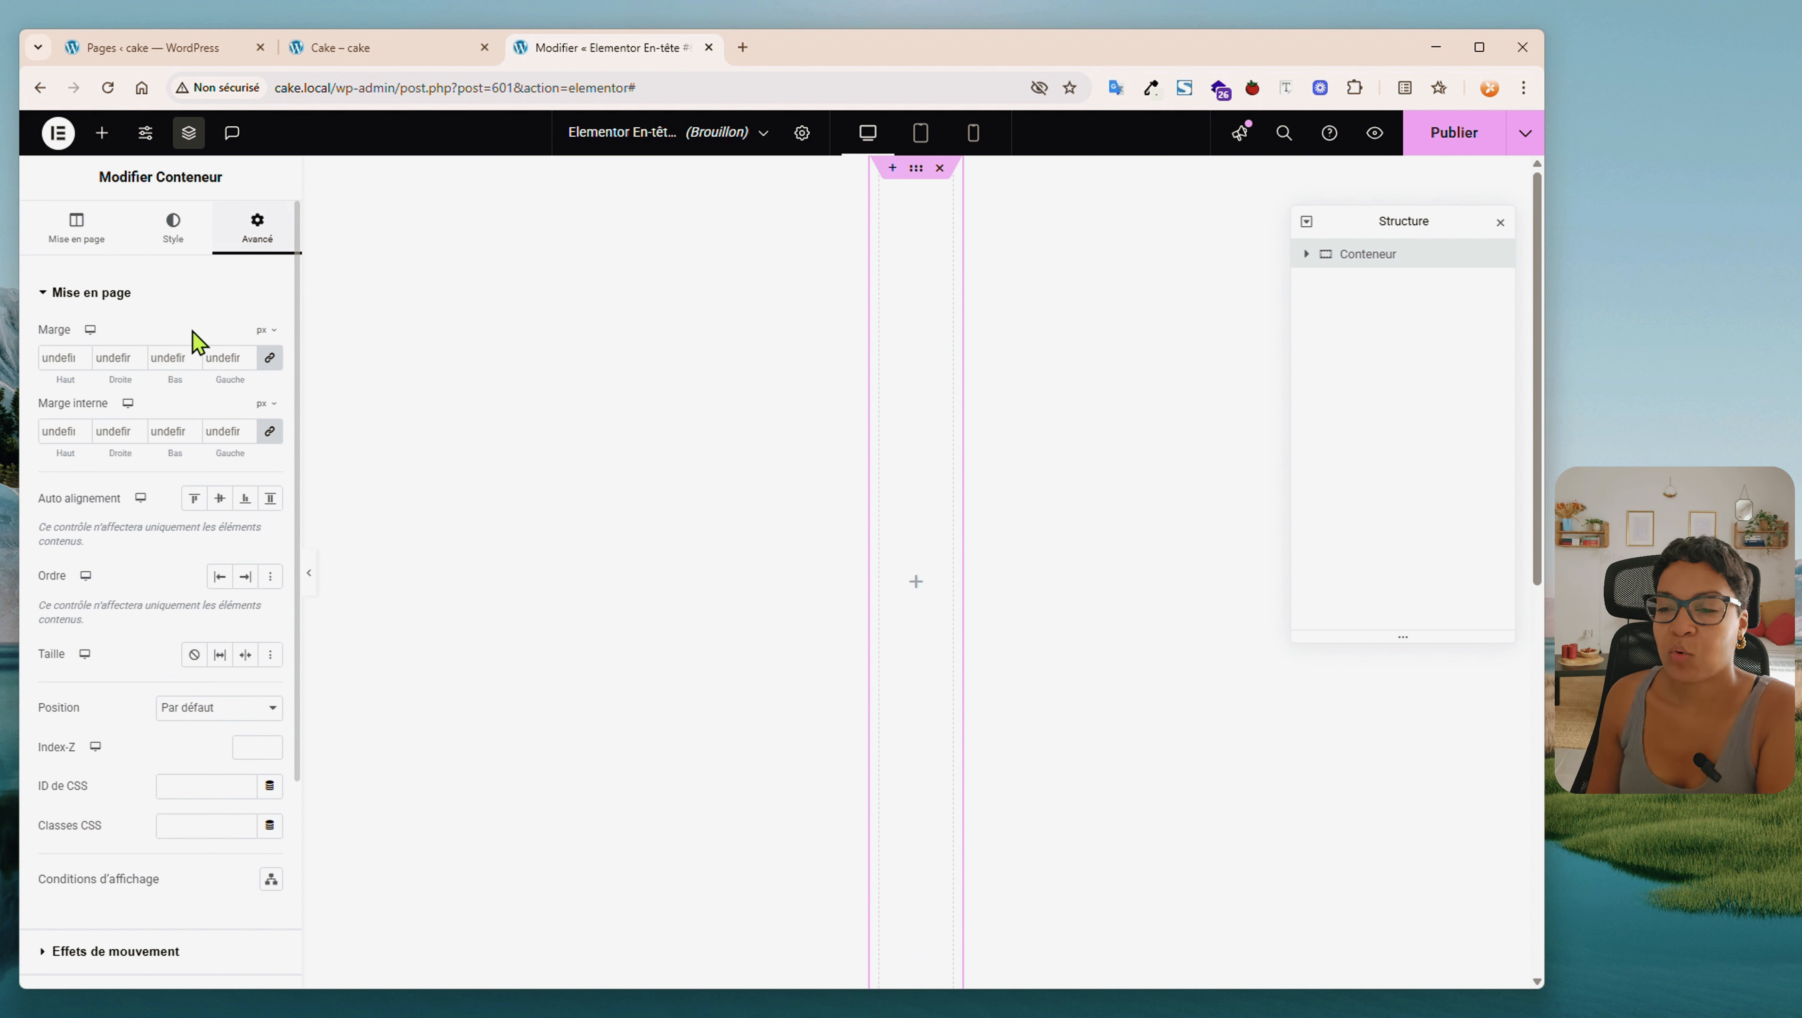
pyautogui.click(186, 709)
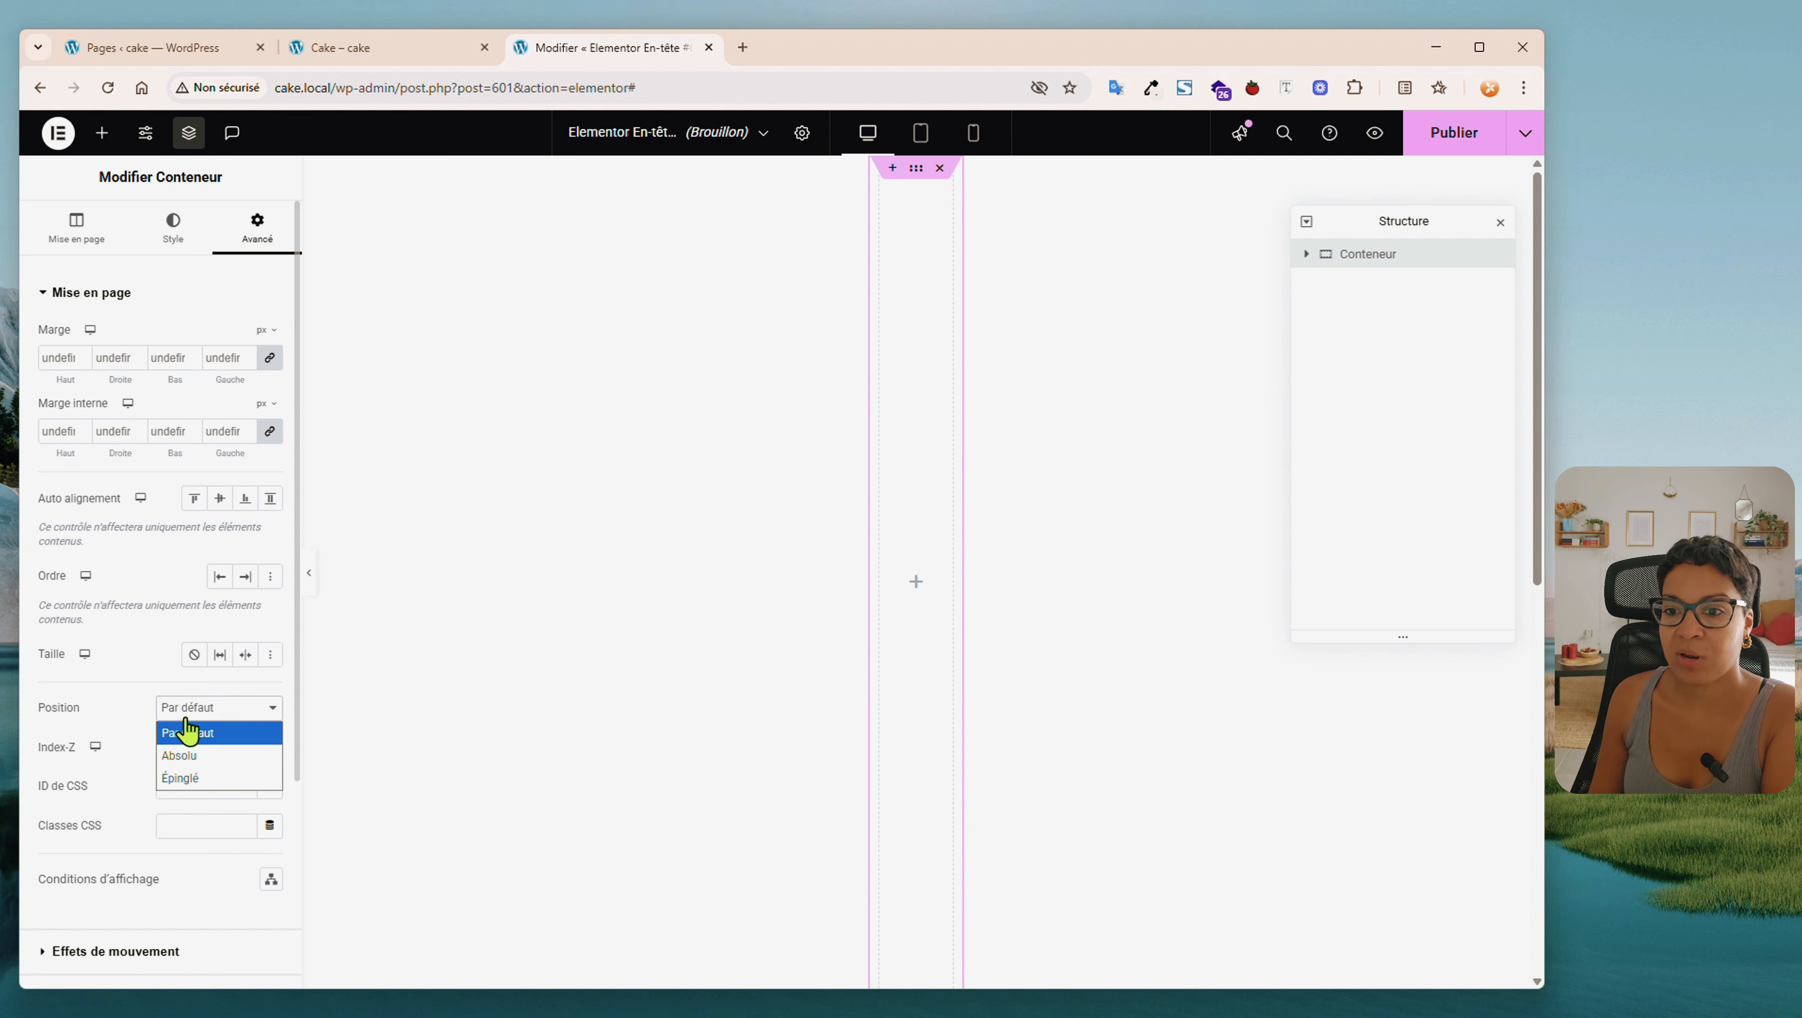
pyautogui.click(187, 777)
pyautogui.scroll(-4, 185, 644)
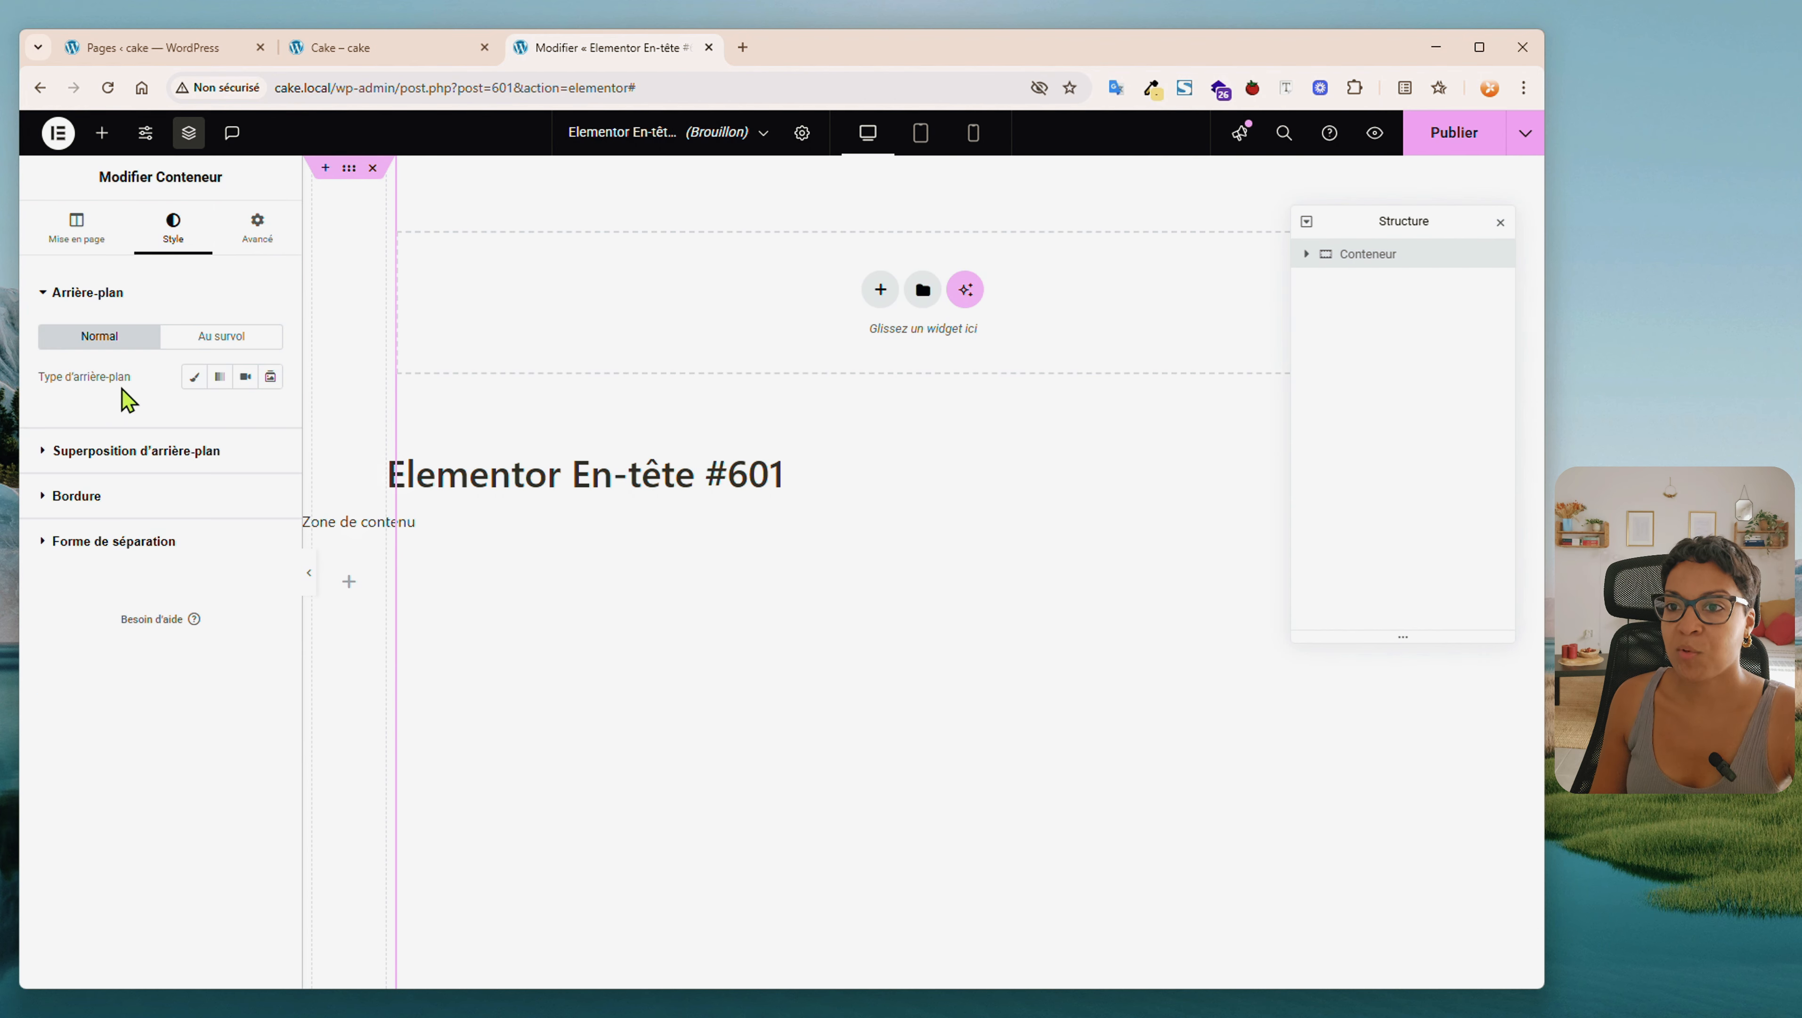
# Give the container a classic background in yellow #F7D97C by pasting the colour code
pyautogui.click(193, 377)
pyautogui.click(271, 416)
pyautogui.hotkey('ctrl', 'v')
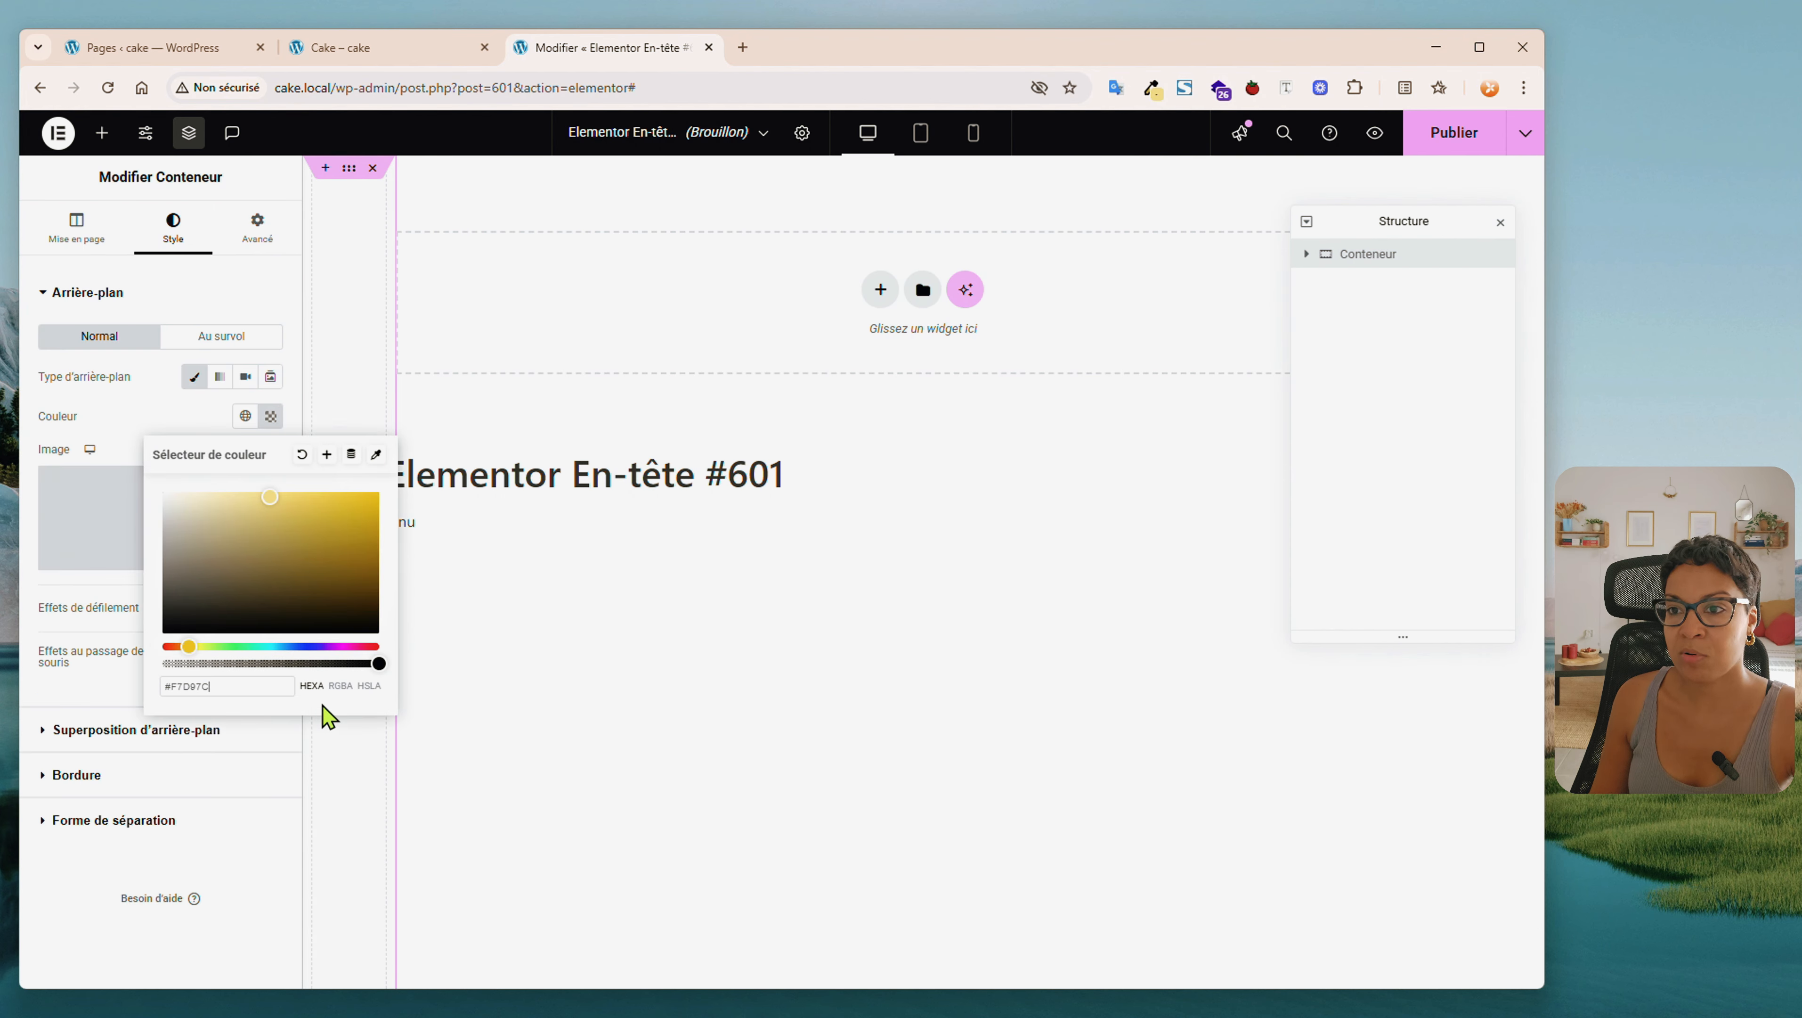
pyautogui.click(146, 429)
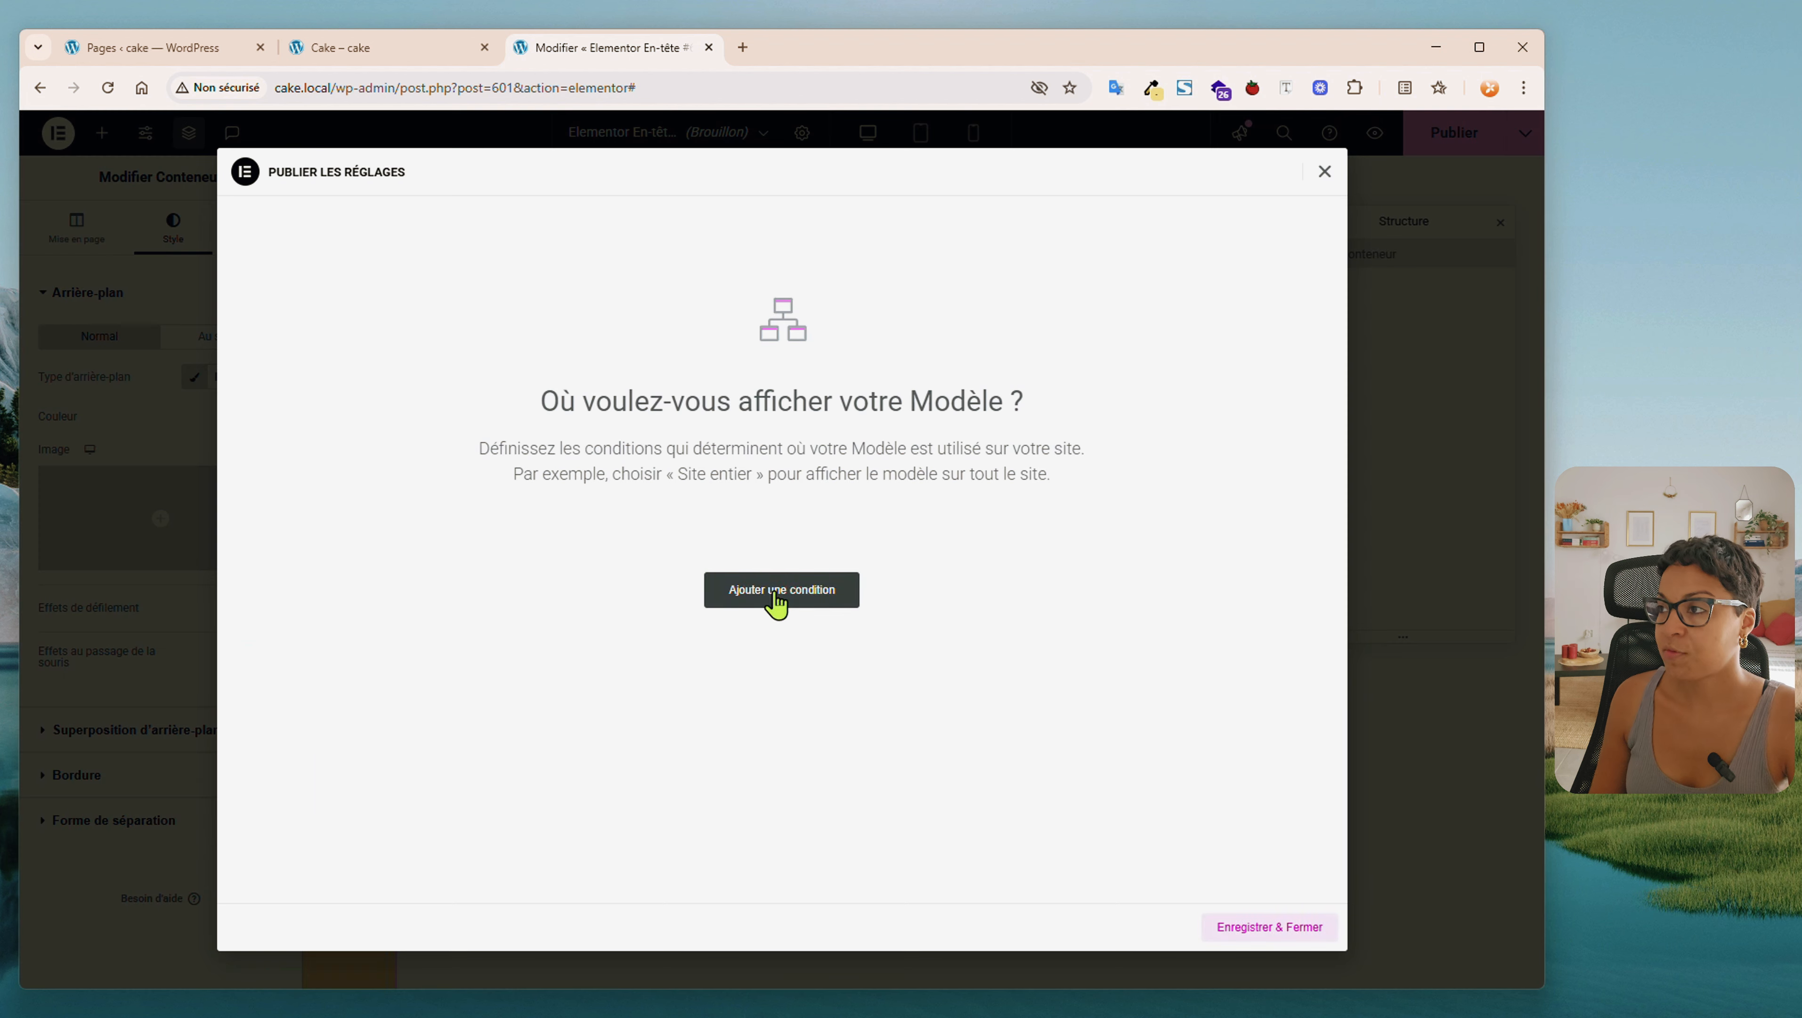
# Publish the header with a display condition that includes Unique > Pages > Cake
pyautogui.click(776, 603)
pyautogui.click(730, 567)
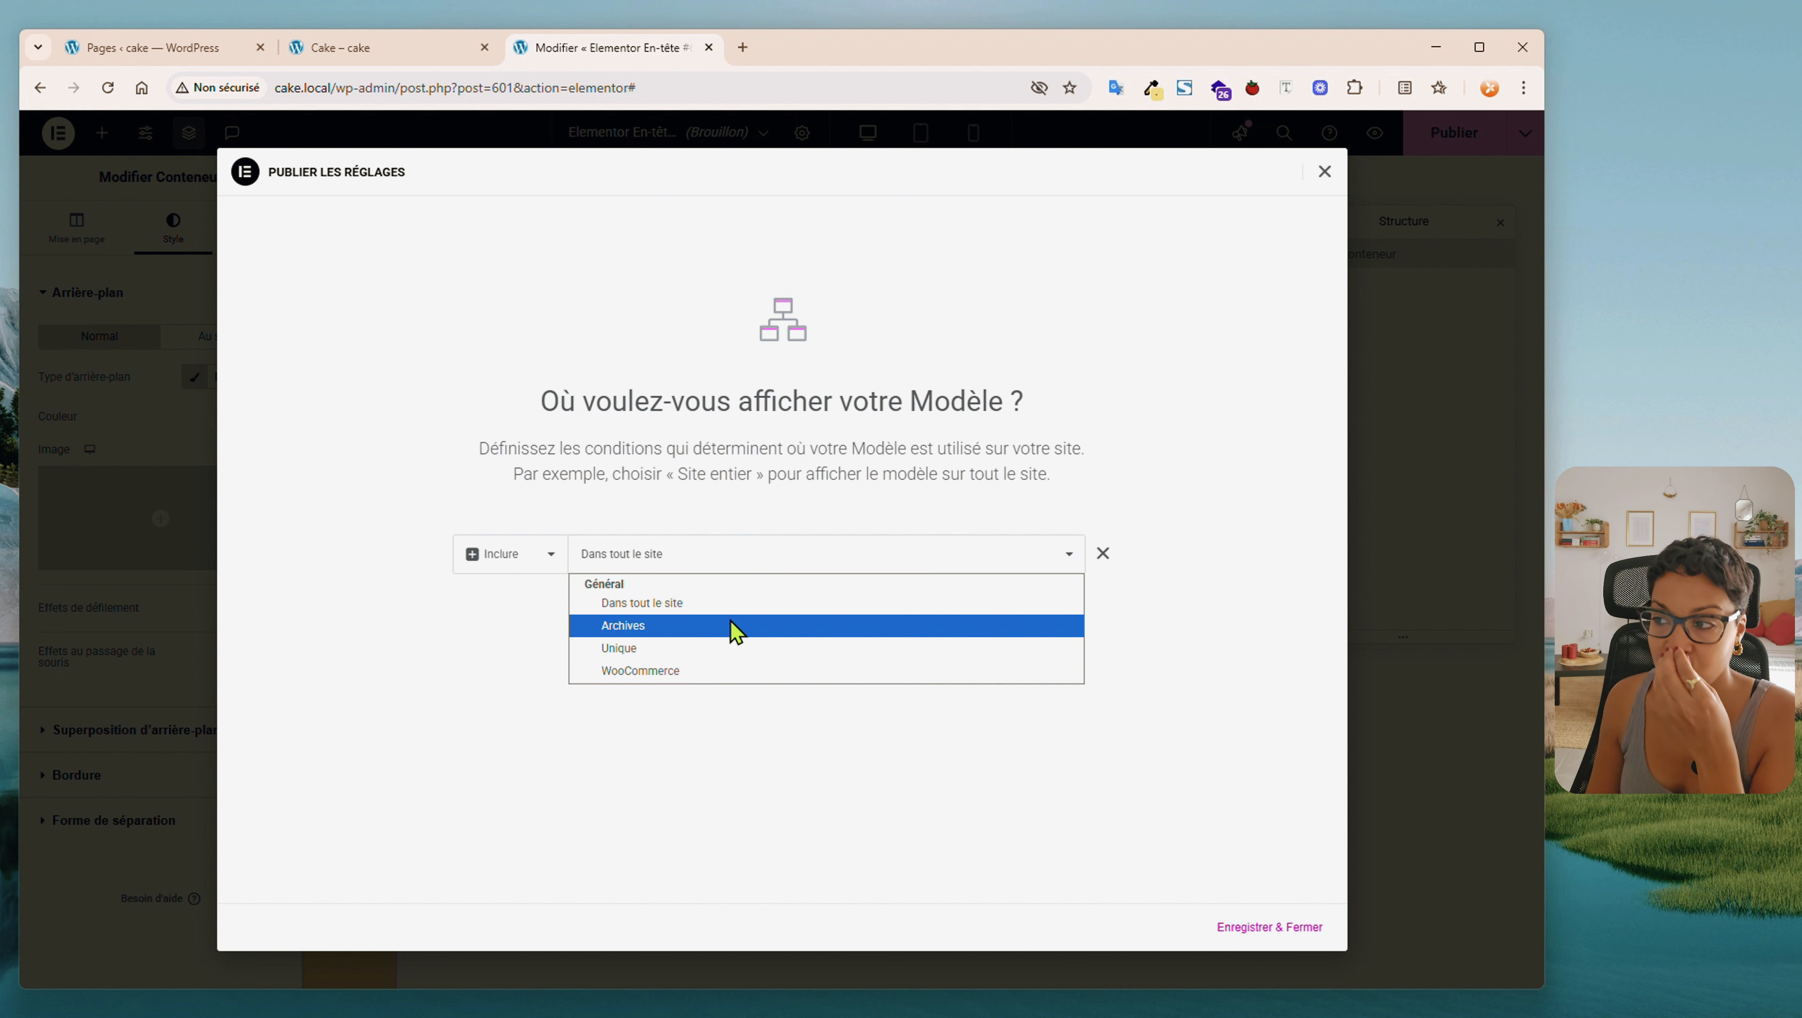
pyautogui.click(734, 647)
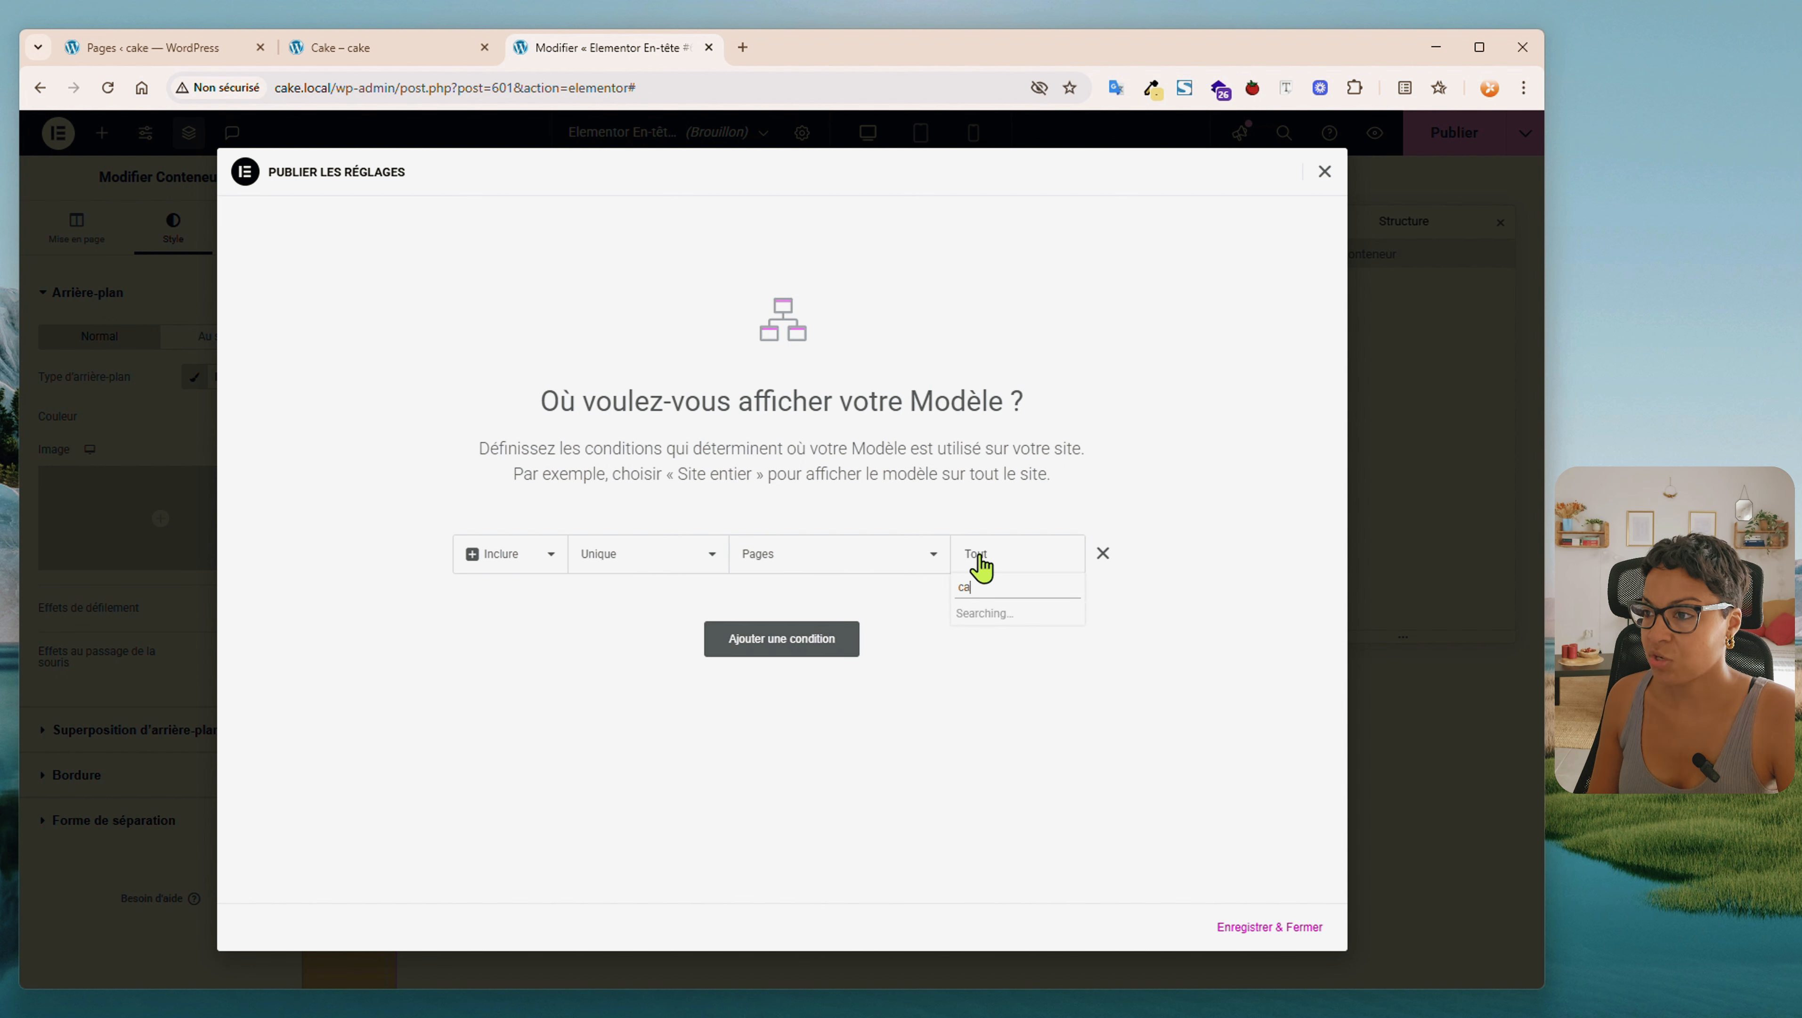
pyautogui.click(981, 567)
pyautogui.write('cake')
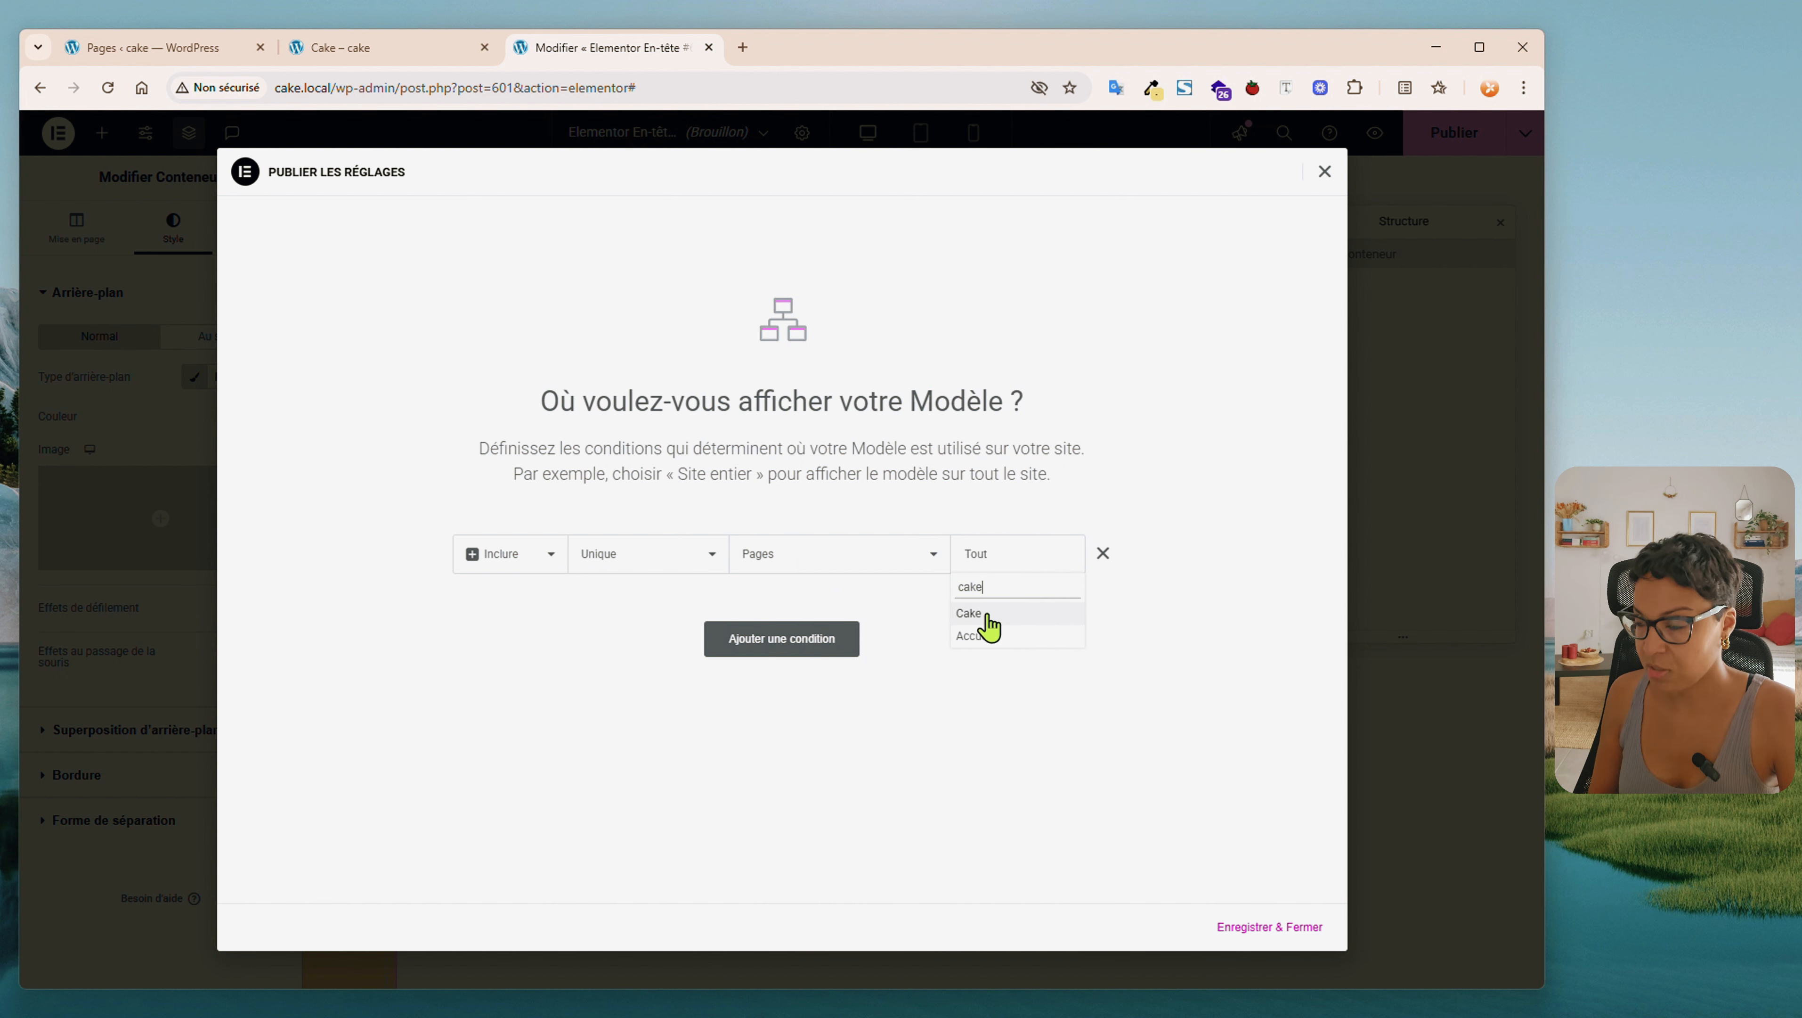
pyautogui.click(988, 617)
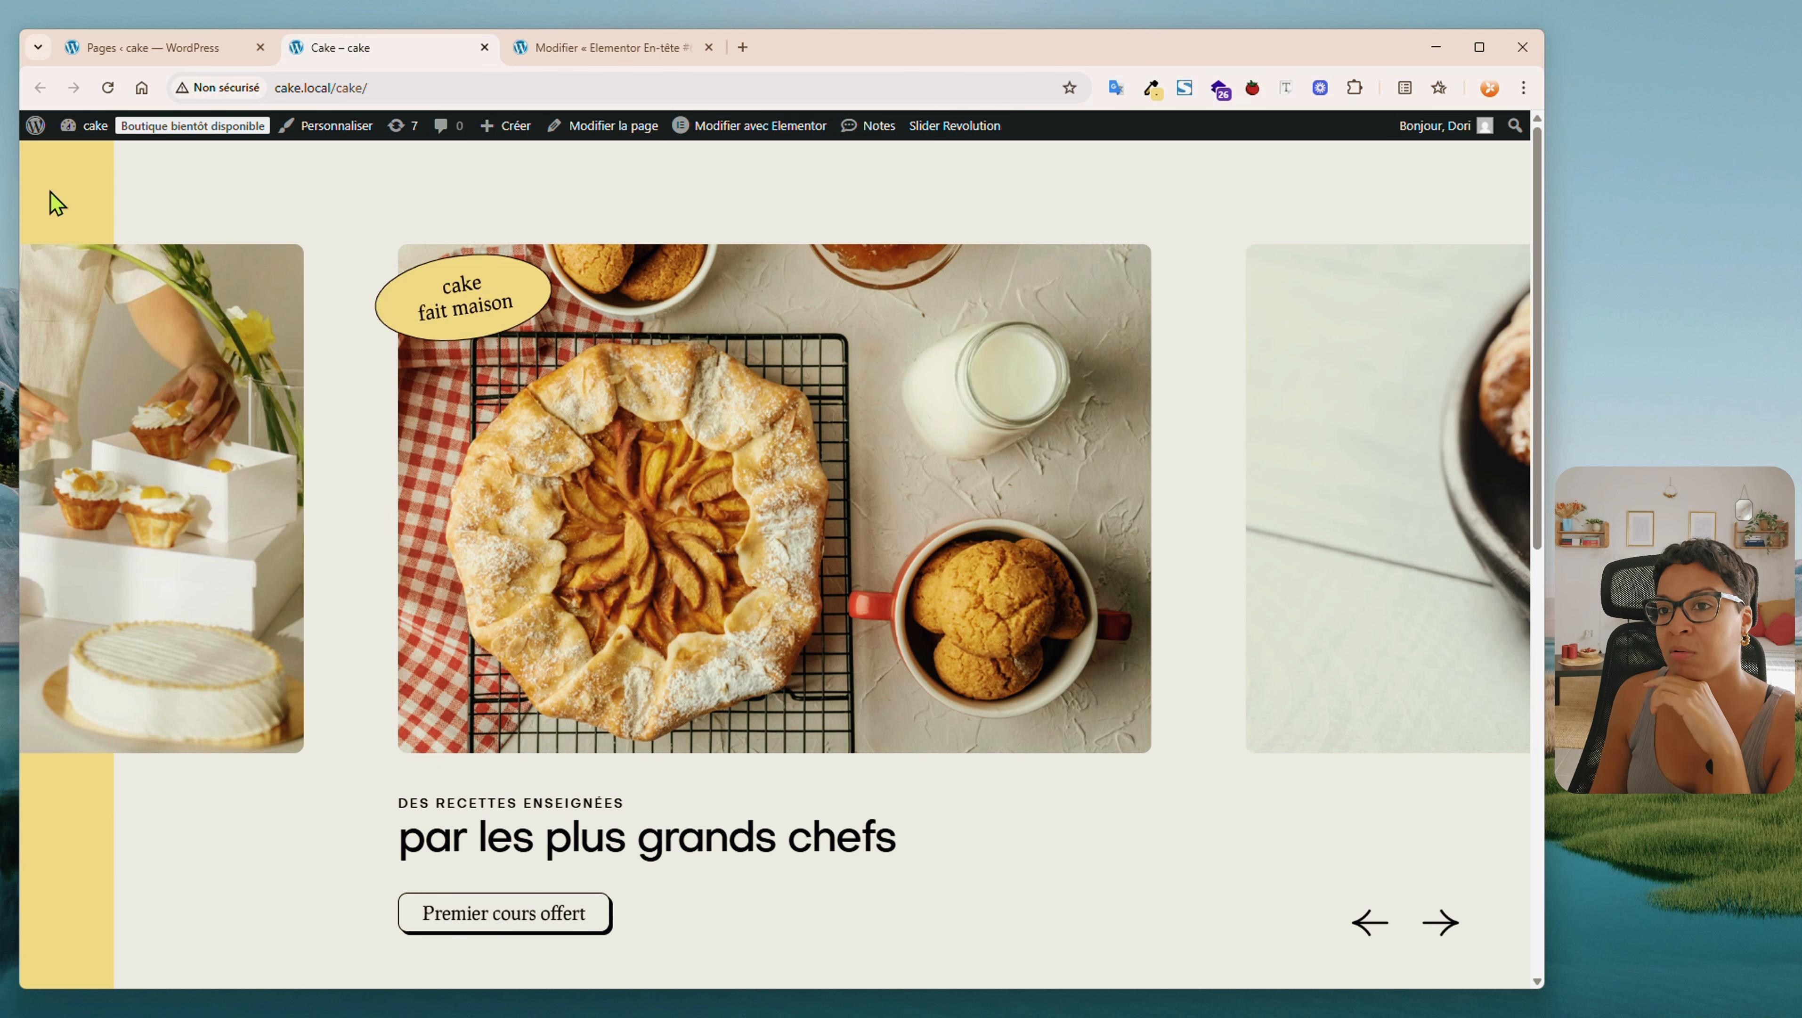
# Examine how the yellow side header behaves against the slider on the live Cake page
pyautogui.scroll(-10, 181, 730)
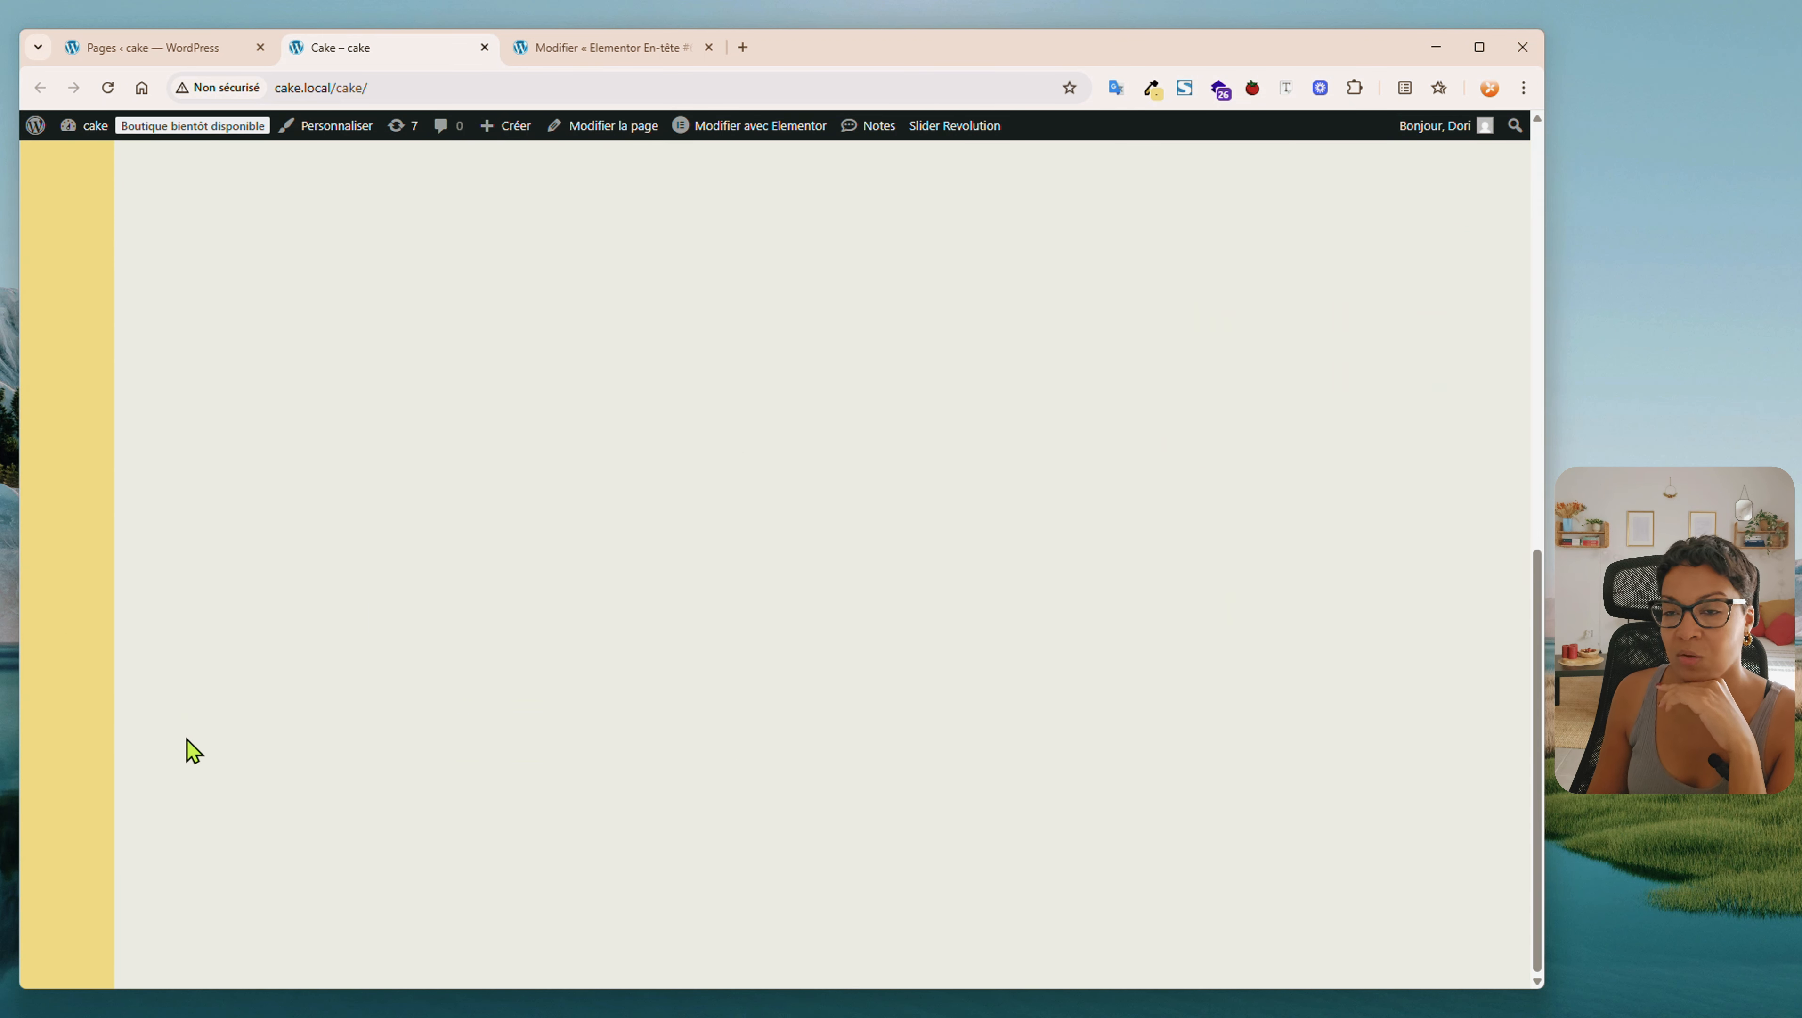
pyautogui.scroll(6, 197, 741)
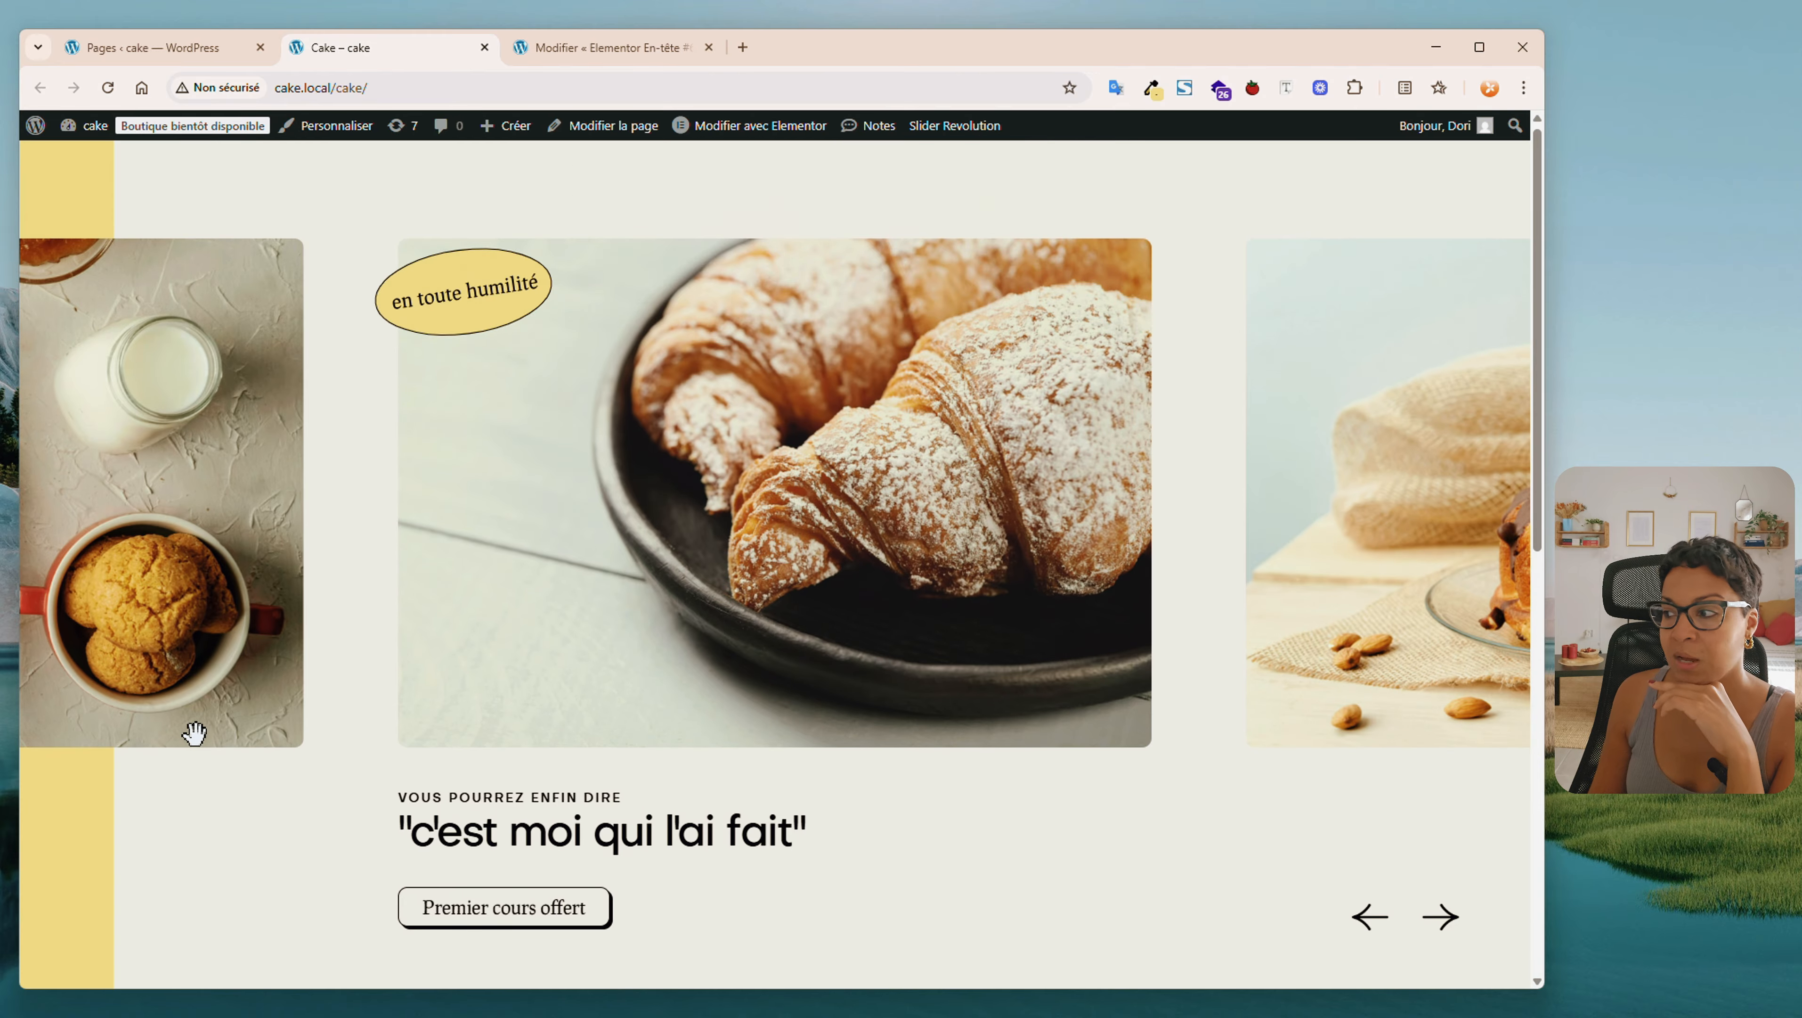
pyautogui.scroll(-3, 193, 734)
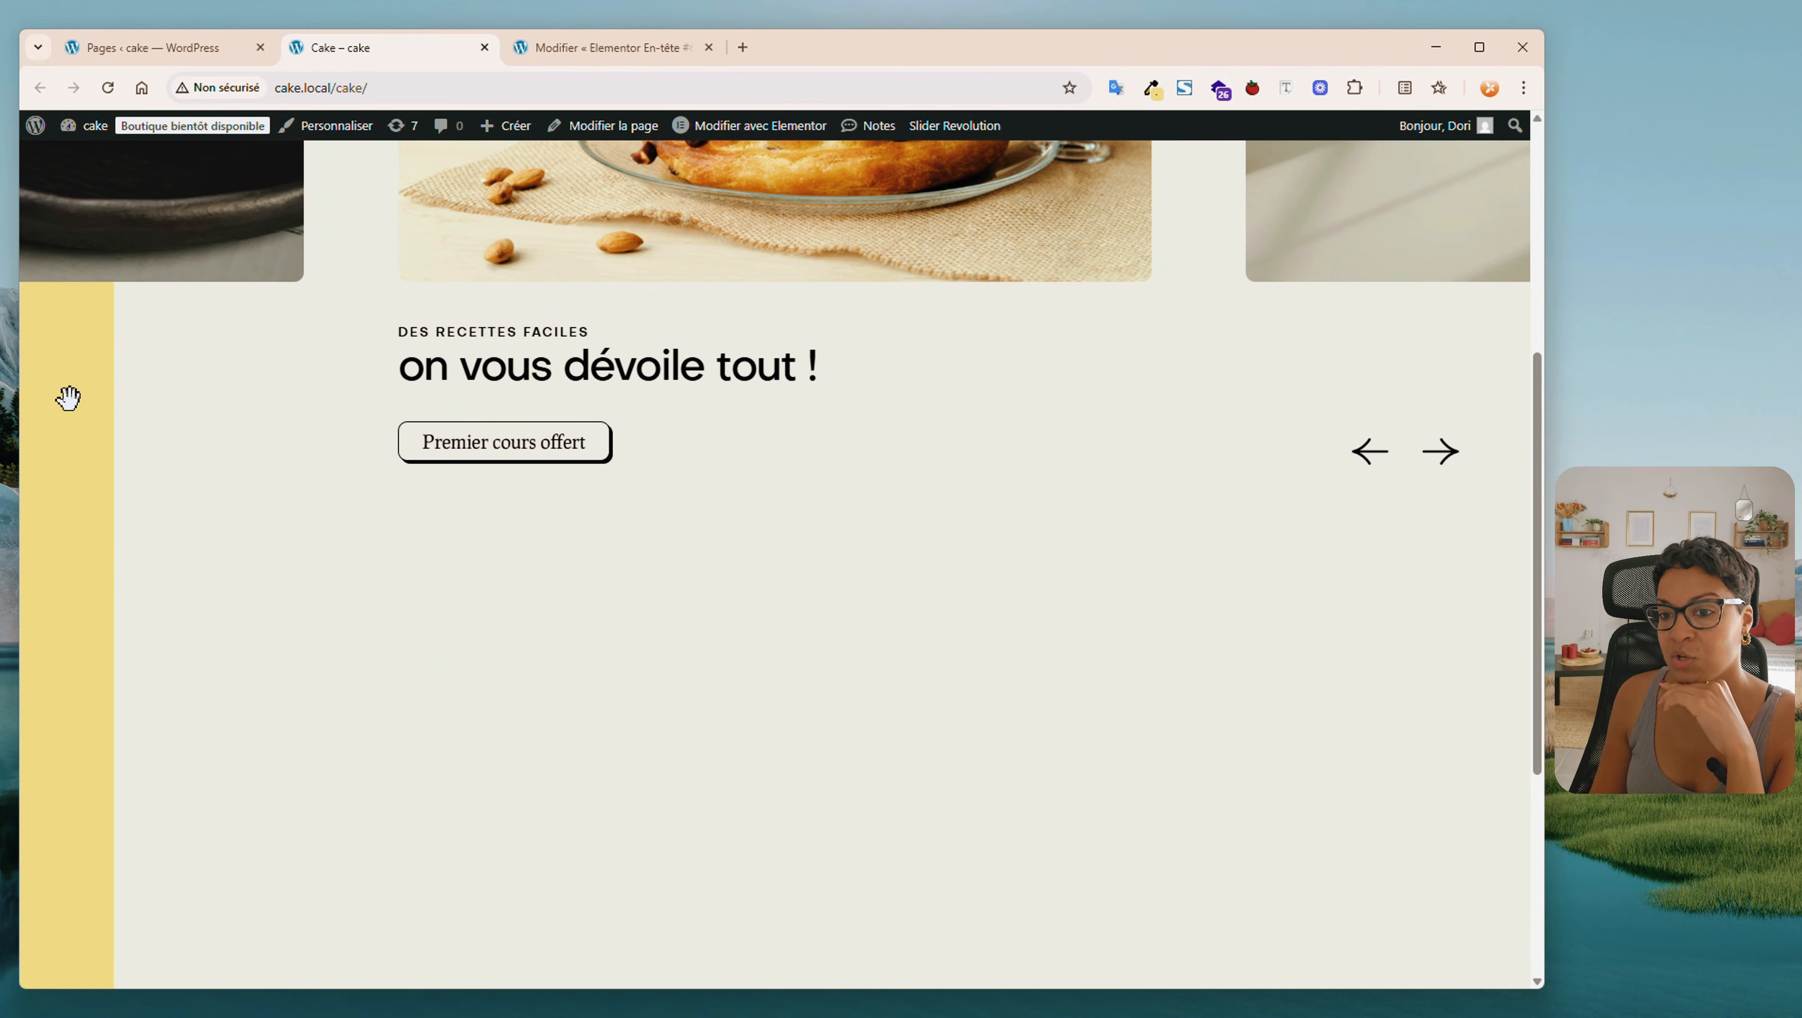
pyautogui.scroll(5, 93, 708)
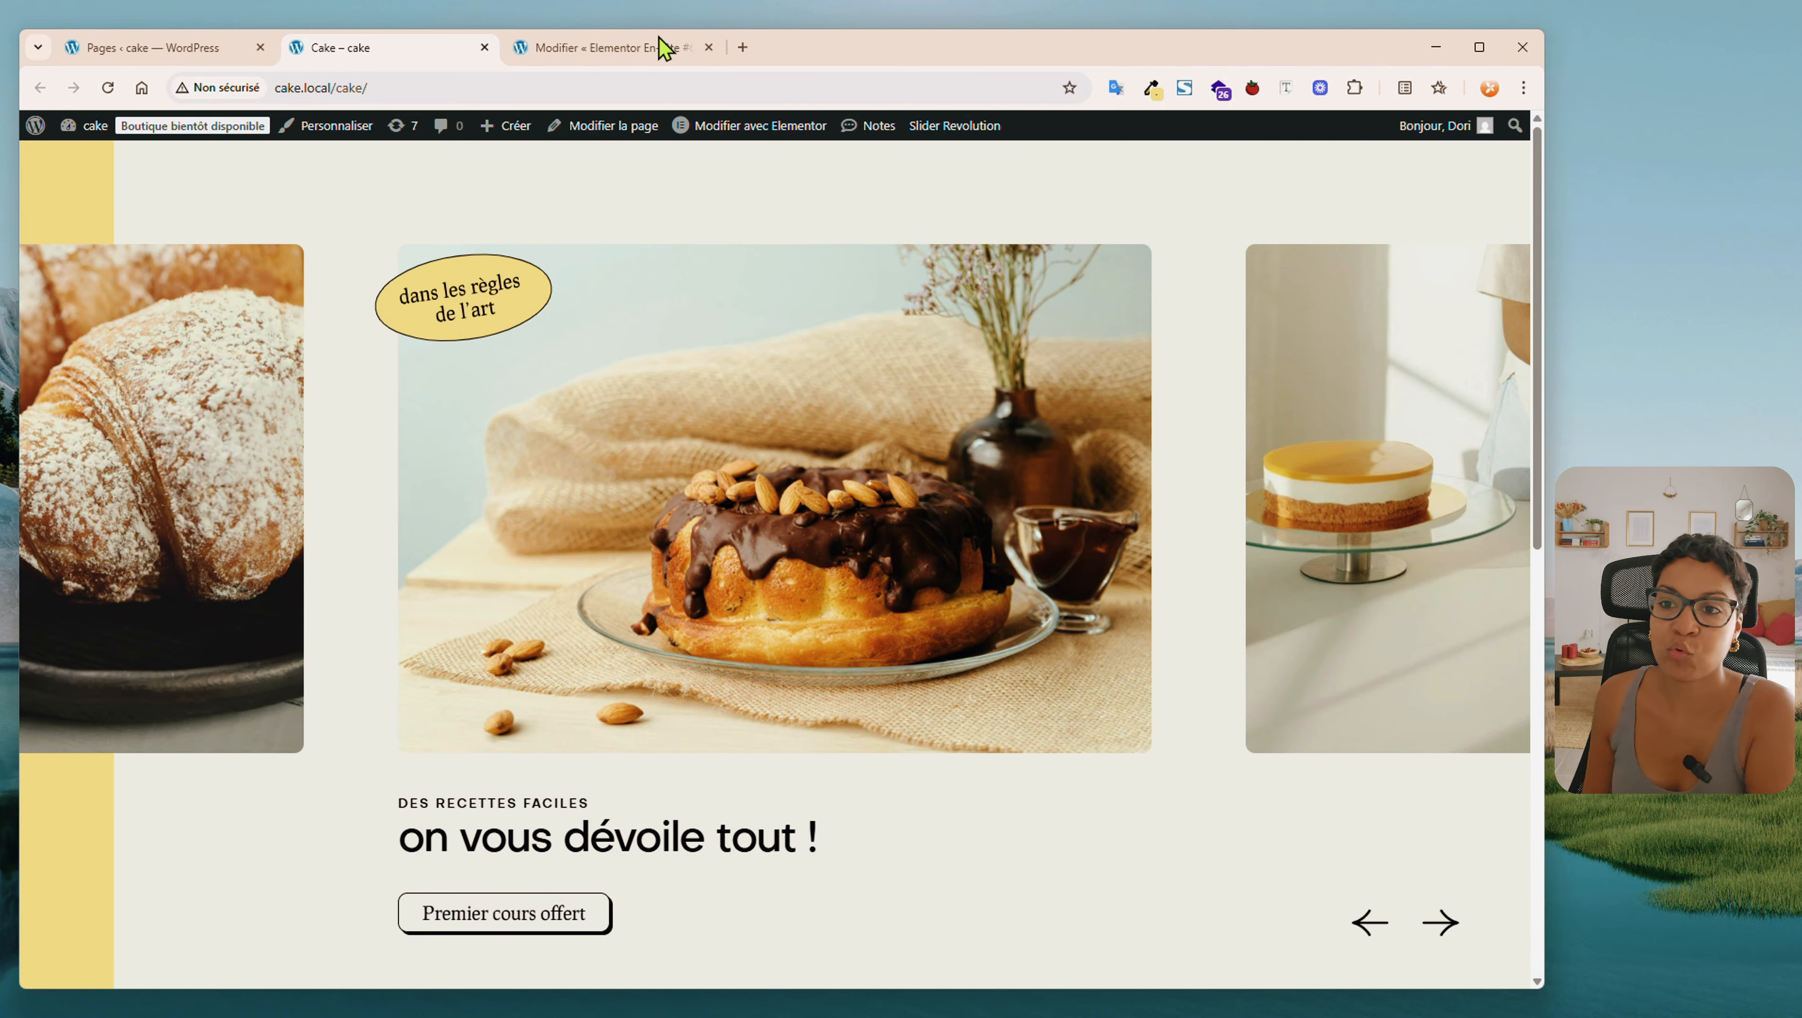
# Return to the header editor and set the yellow container's Index-Z to 999 in its advanced settings
pyautogui.click(563, 50)
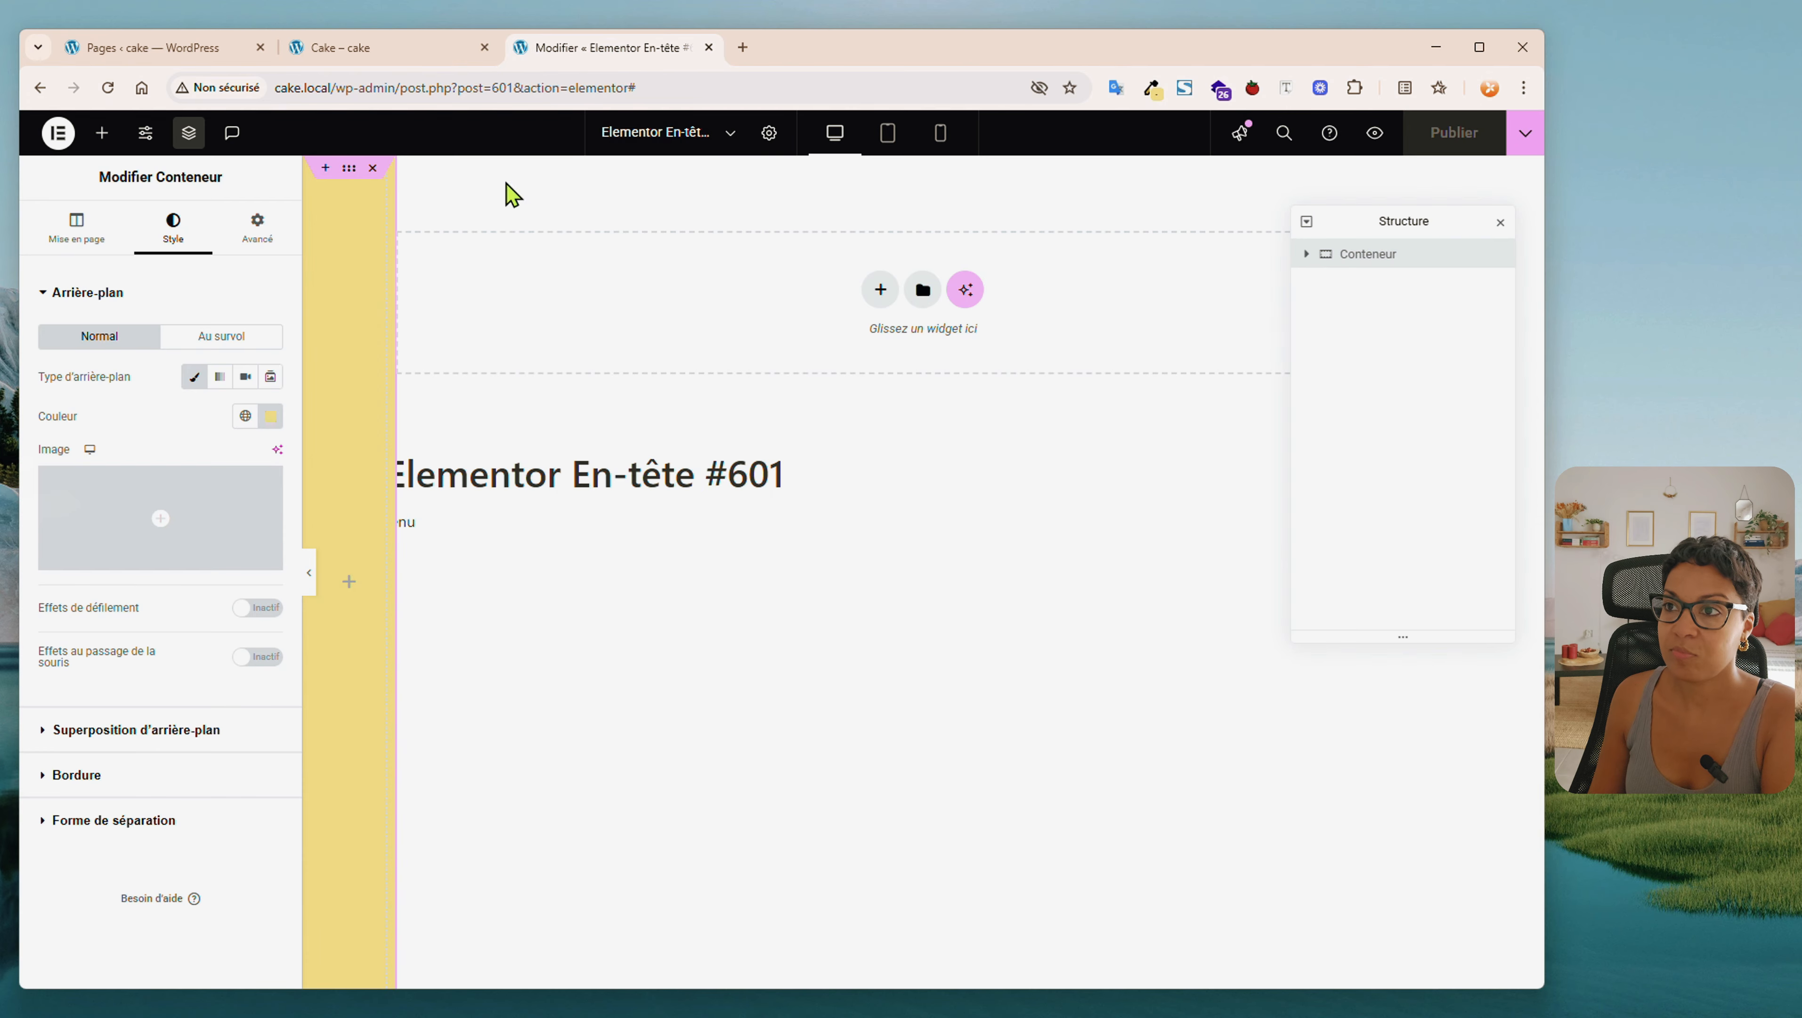
pyautogui.click(242, 239)
pyautogui.scroll(-1, 135, 456)
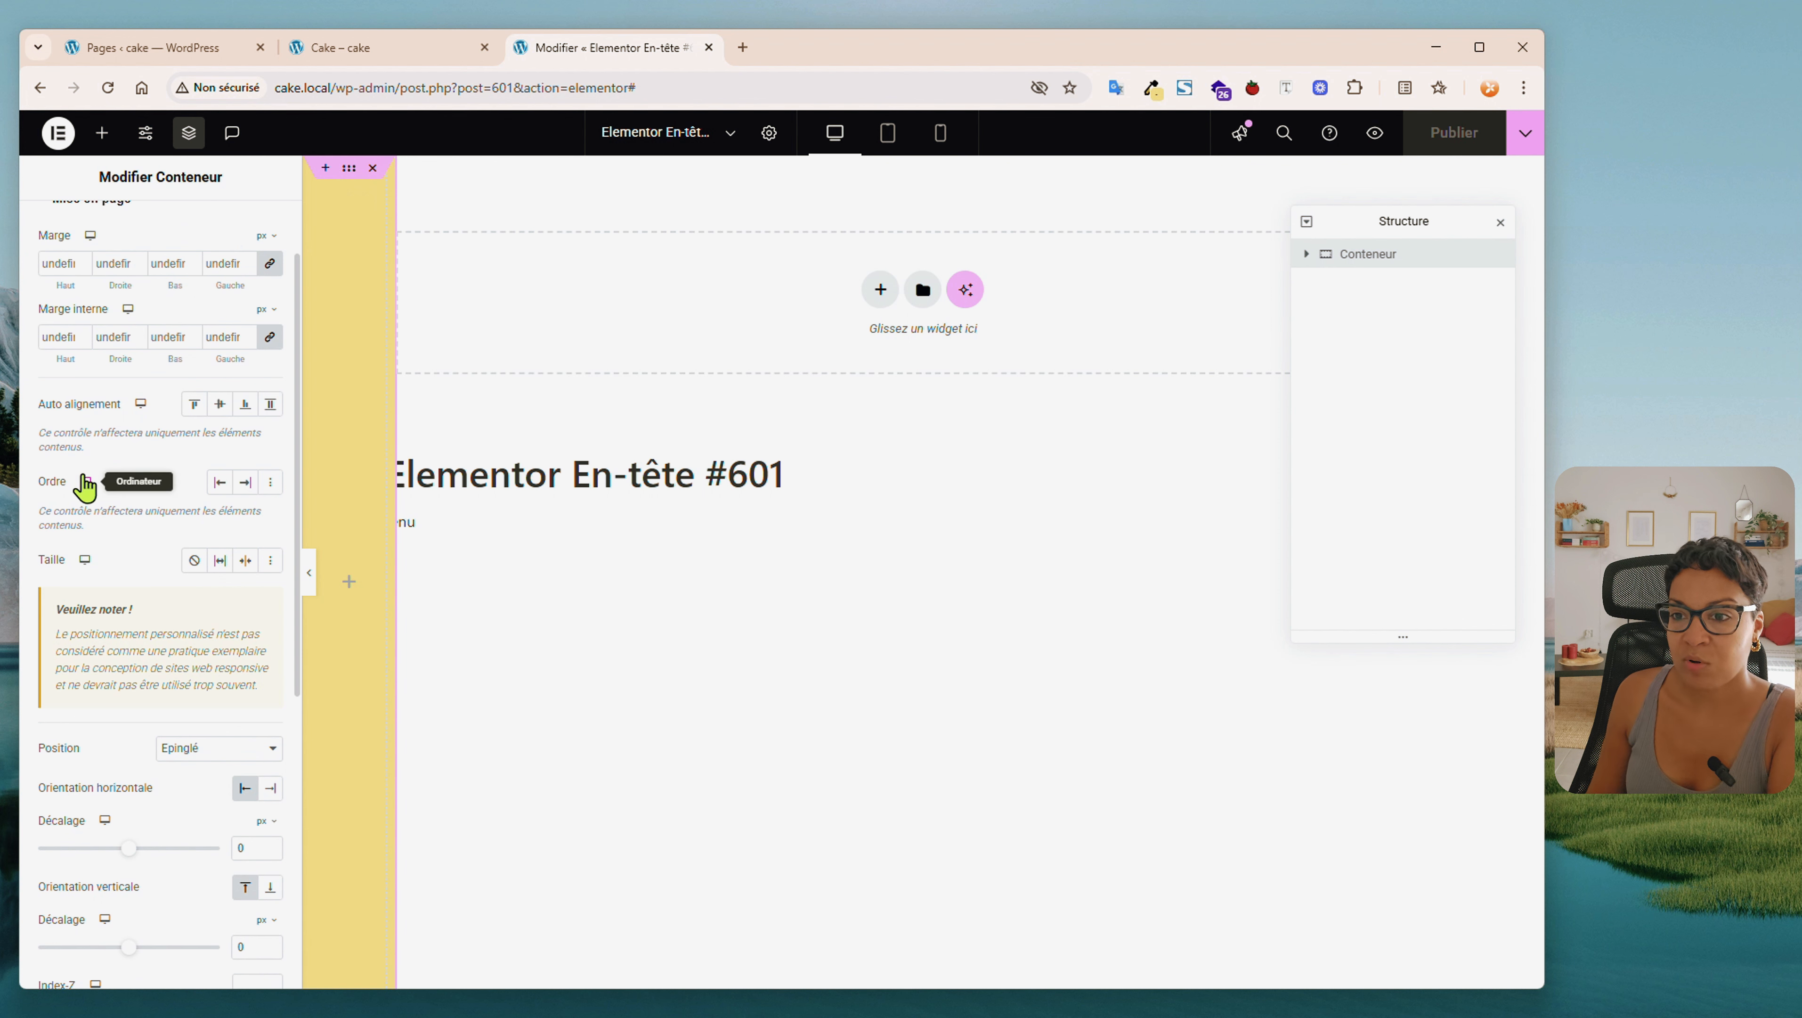
pyautogui.scroll(-4, 71, 844)
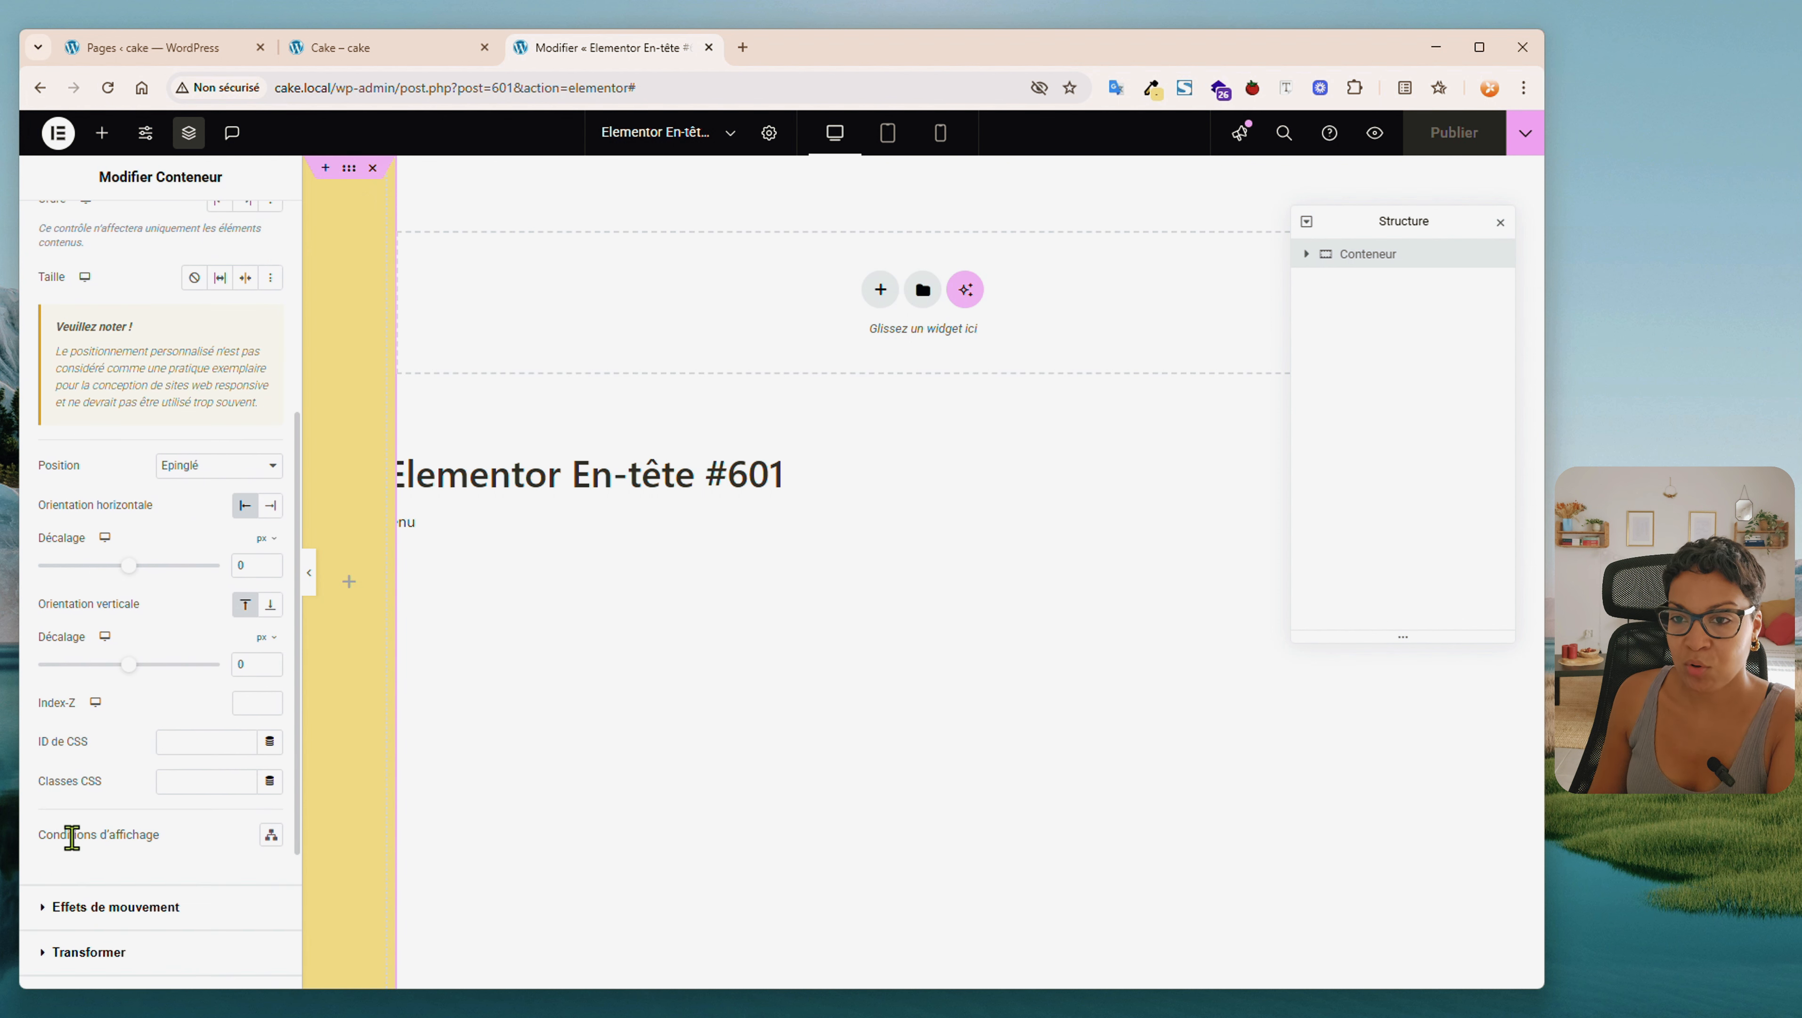
pyautogui.scroll(5, 72, 838)
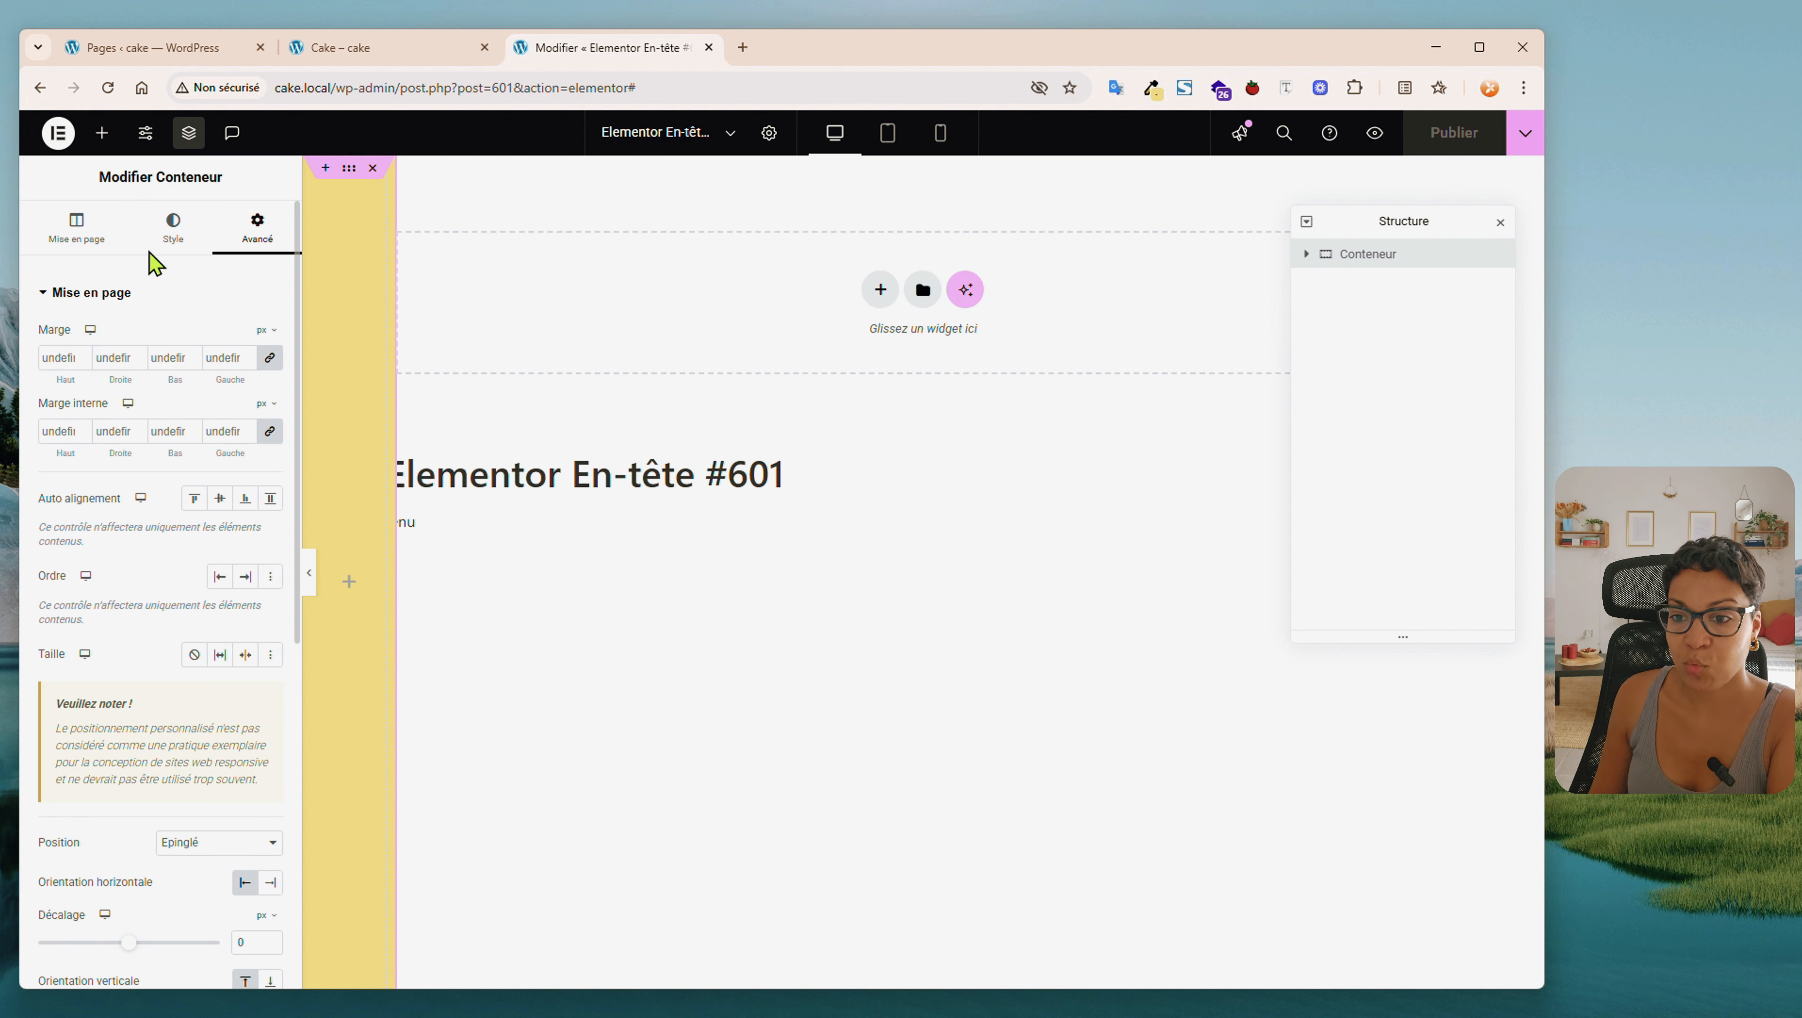
pyautogui.scroll(-6, 76, 612)
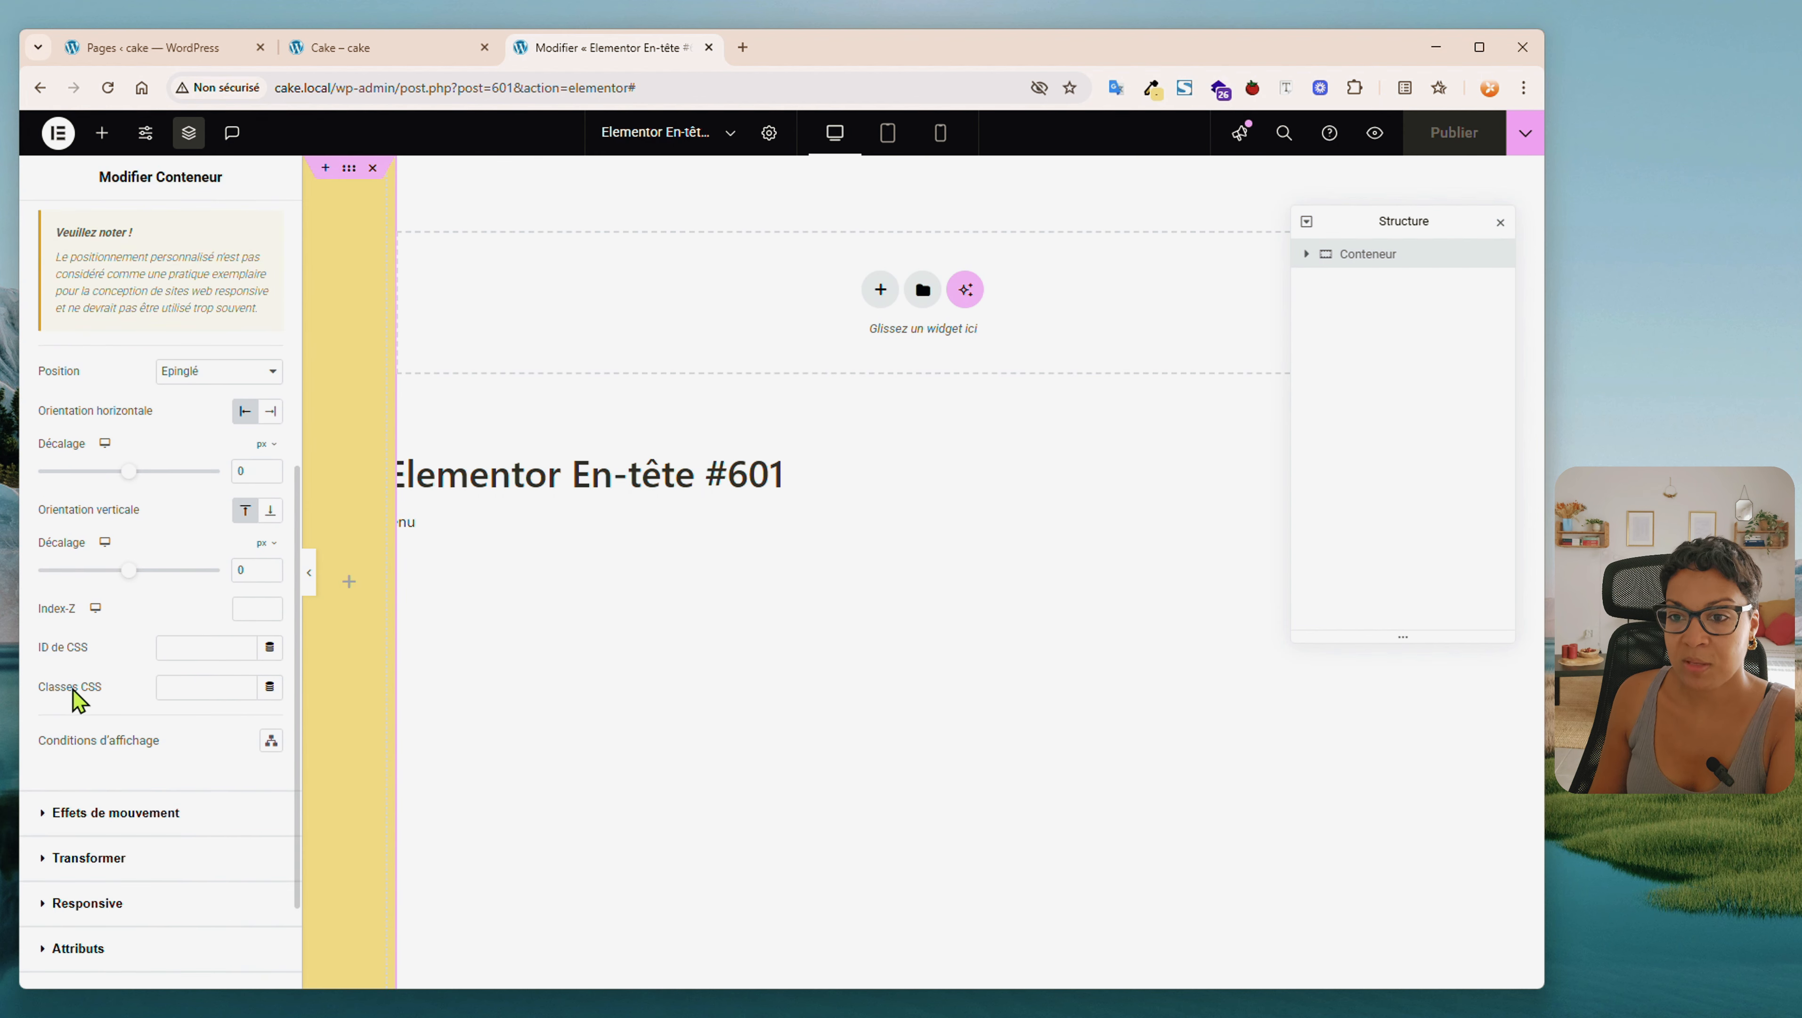
pyautogui.click(43, 608)
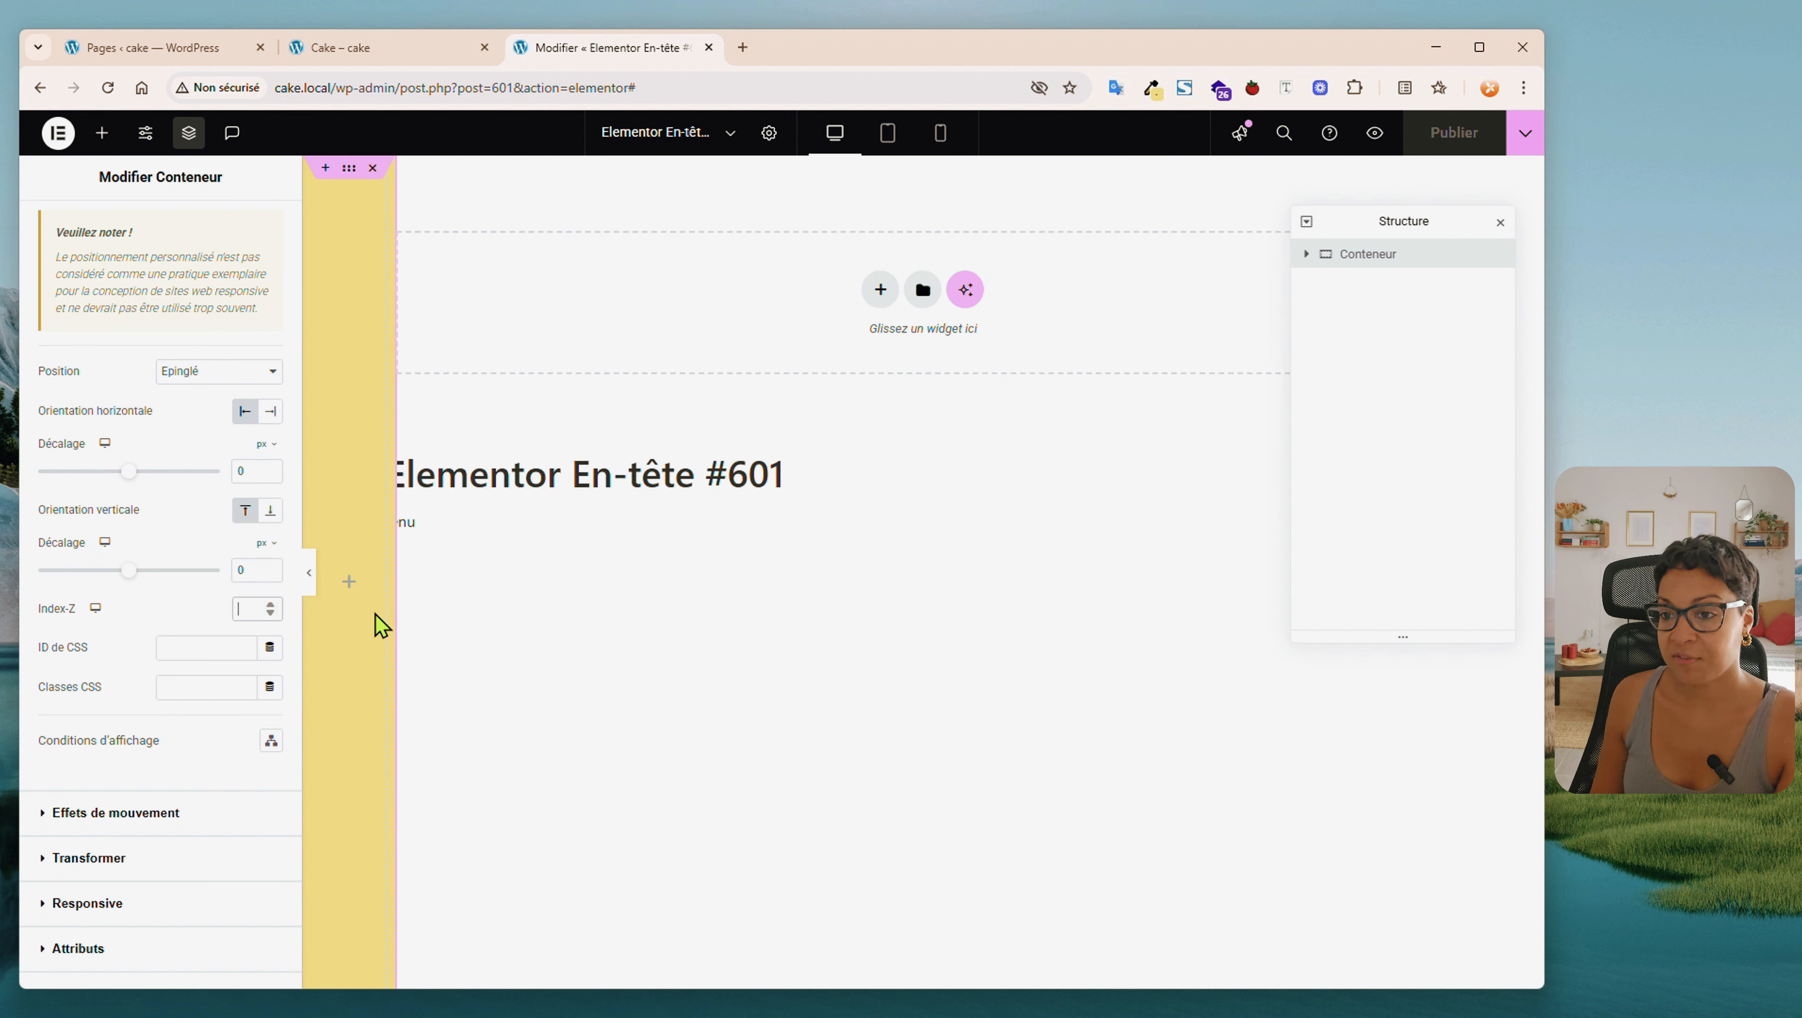
pyautogui.write('999')
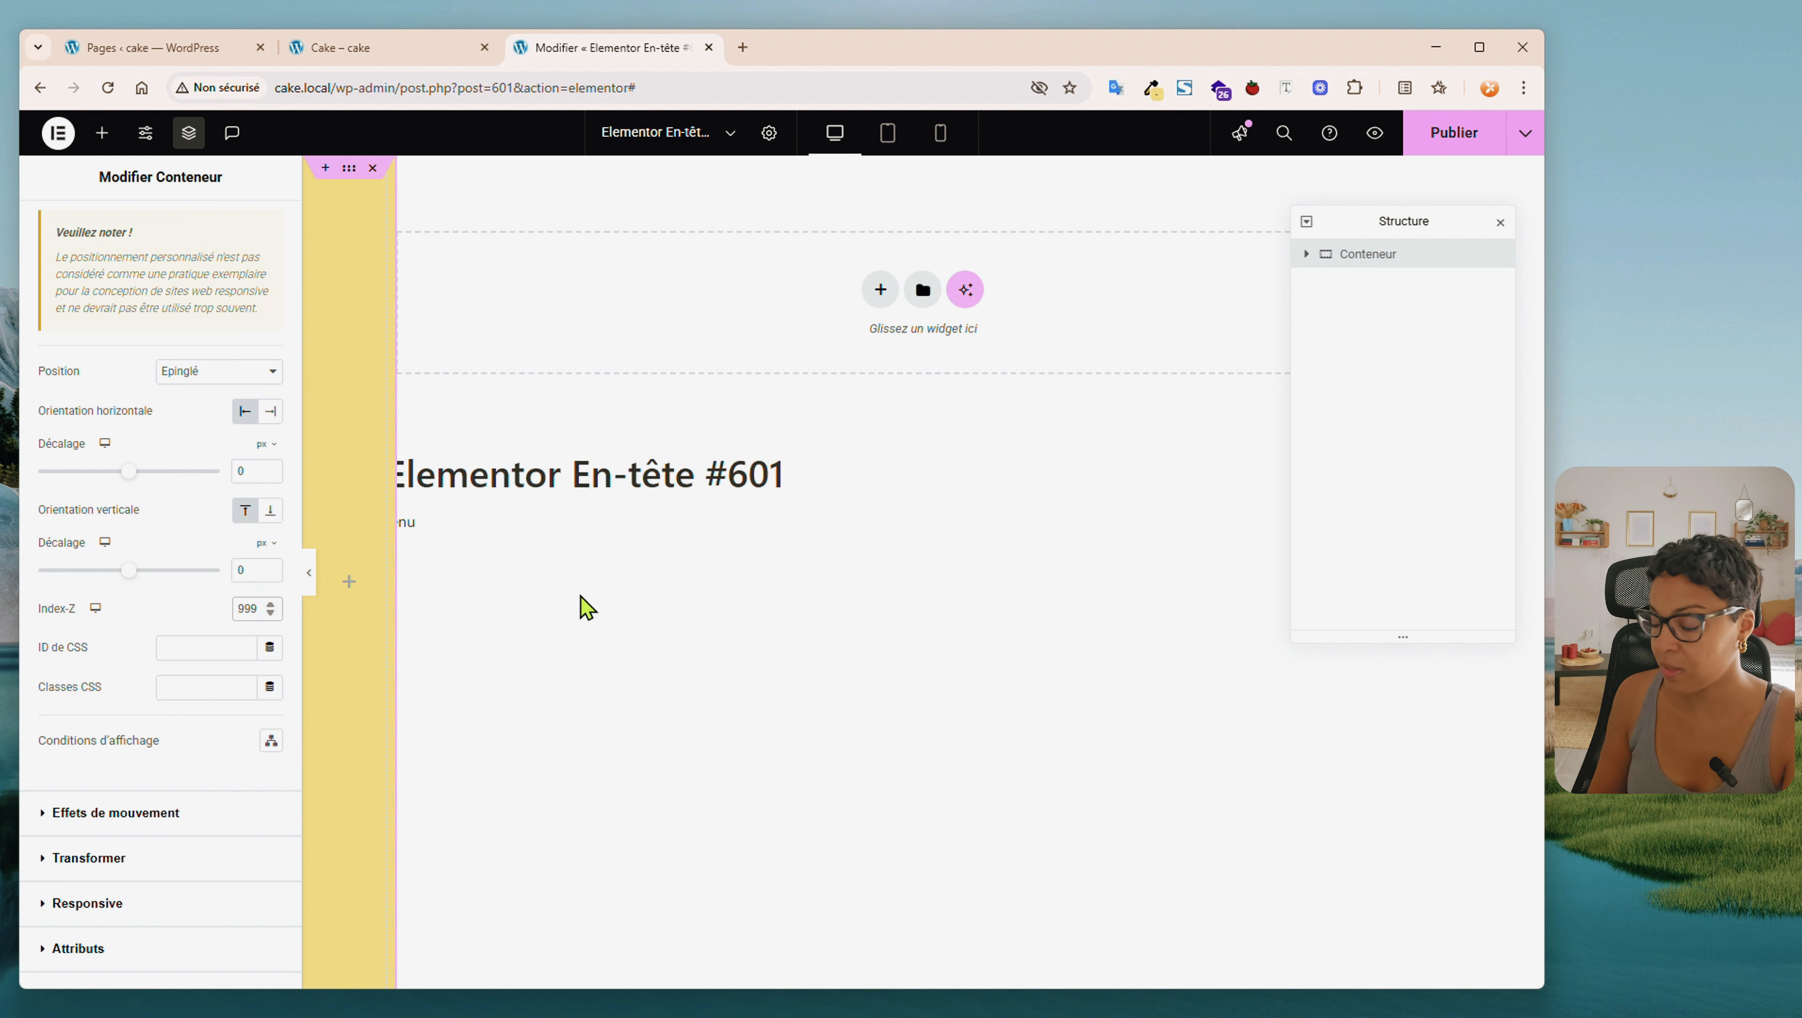
# Publish the header changes and reload the live Cake page to check the stacking over the slider
pyautogui.click(1457, 139)
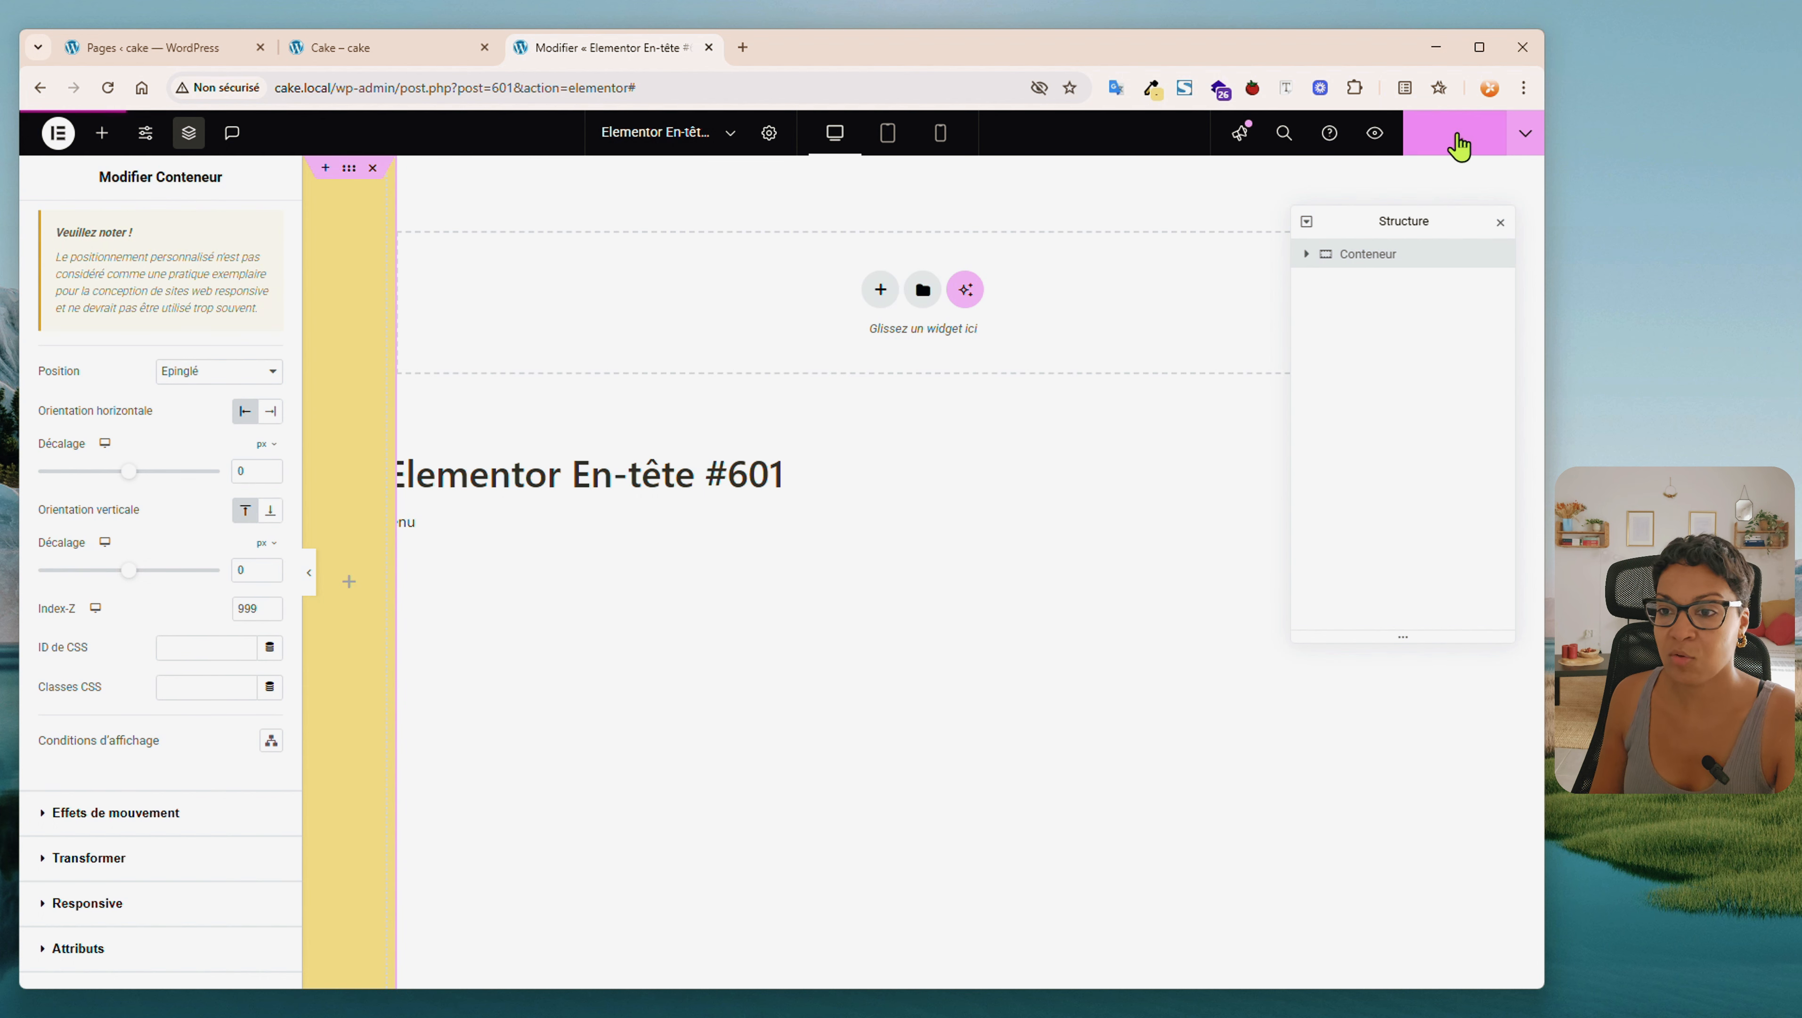
pyautogui.click(374, 50)
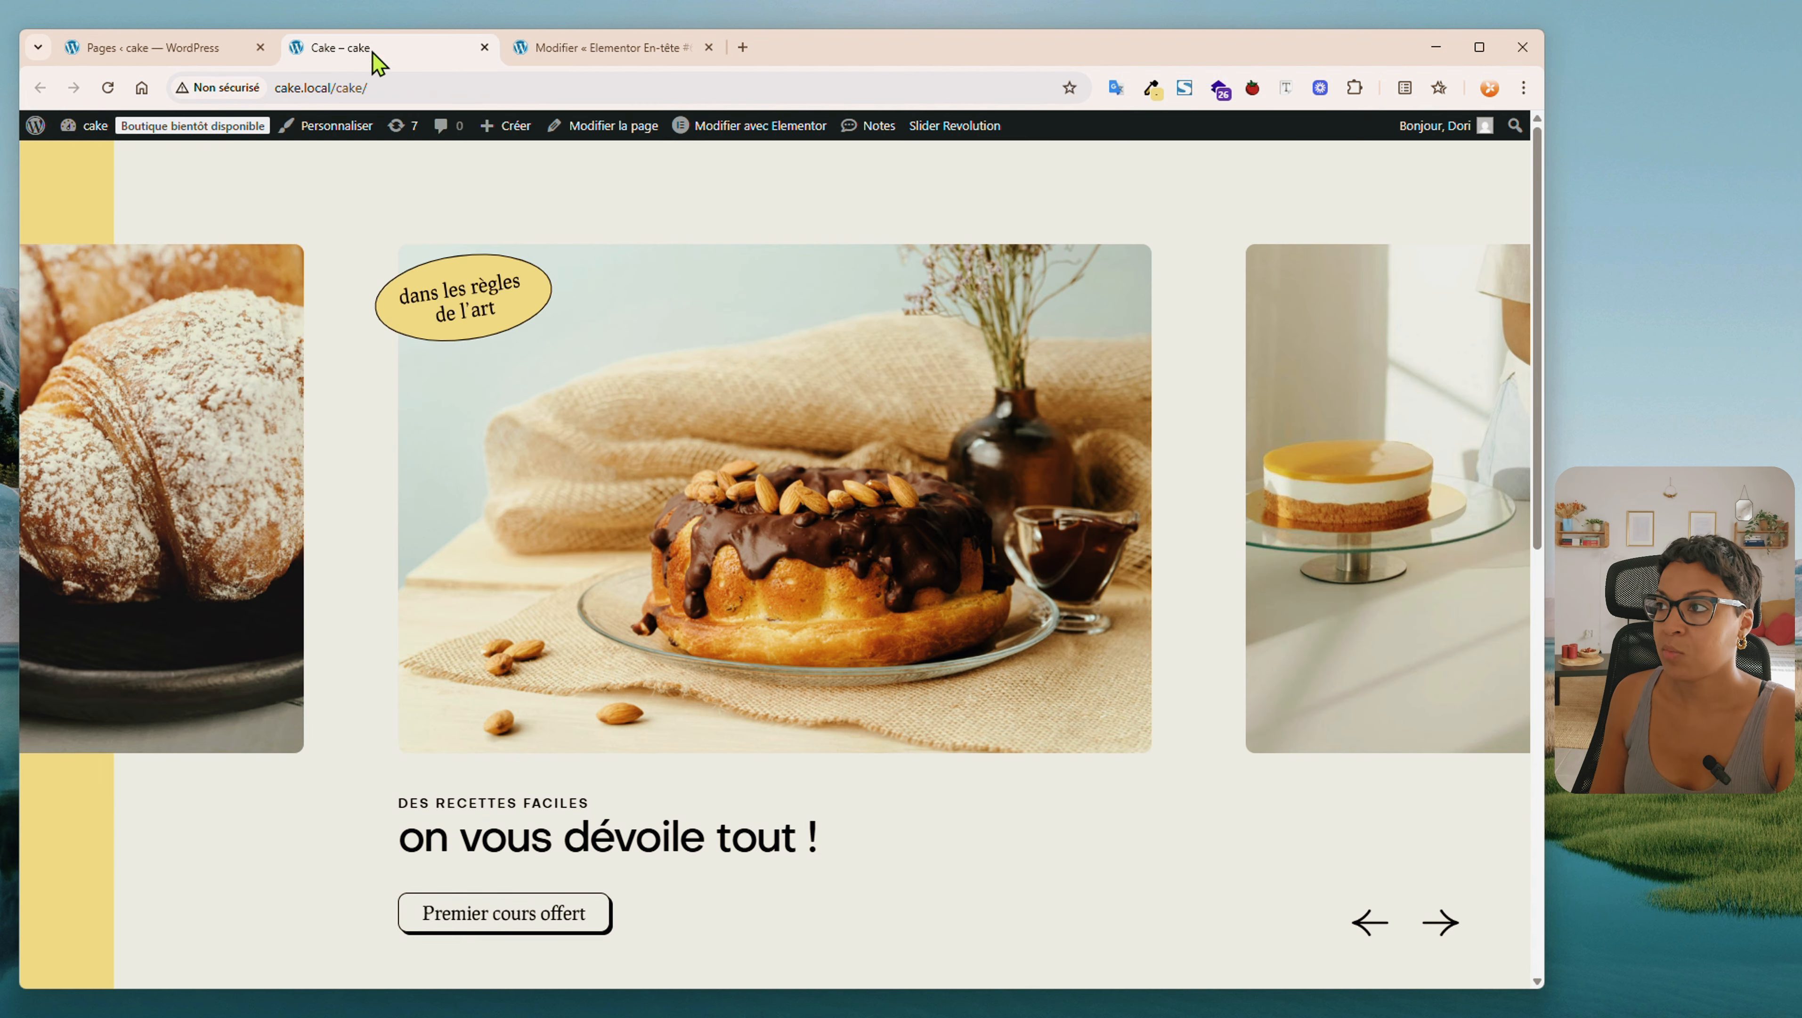
pyautogui.click(100, 89)
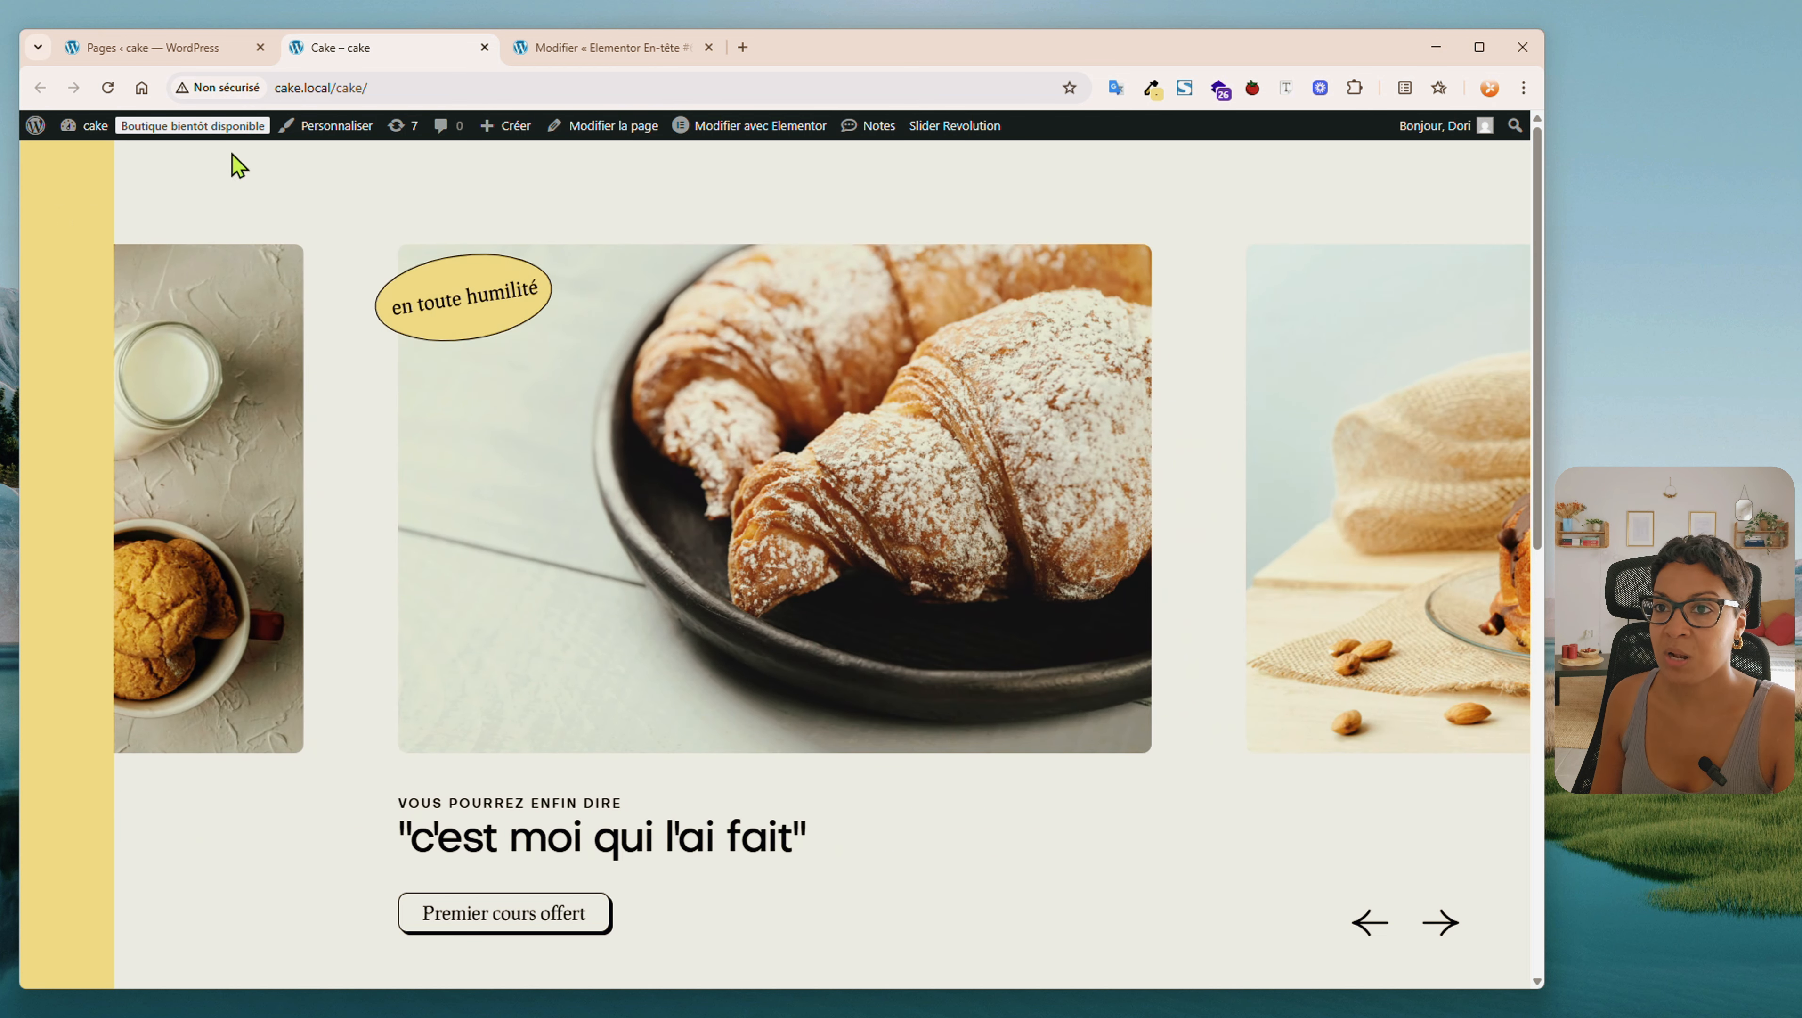
# Back in the header editor, add a container inside the yellow container and duplicate it twice
pyautogui.click(566, 49)
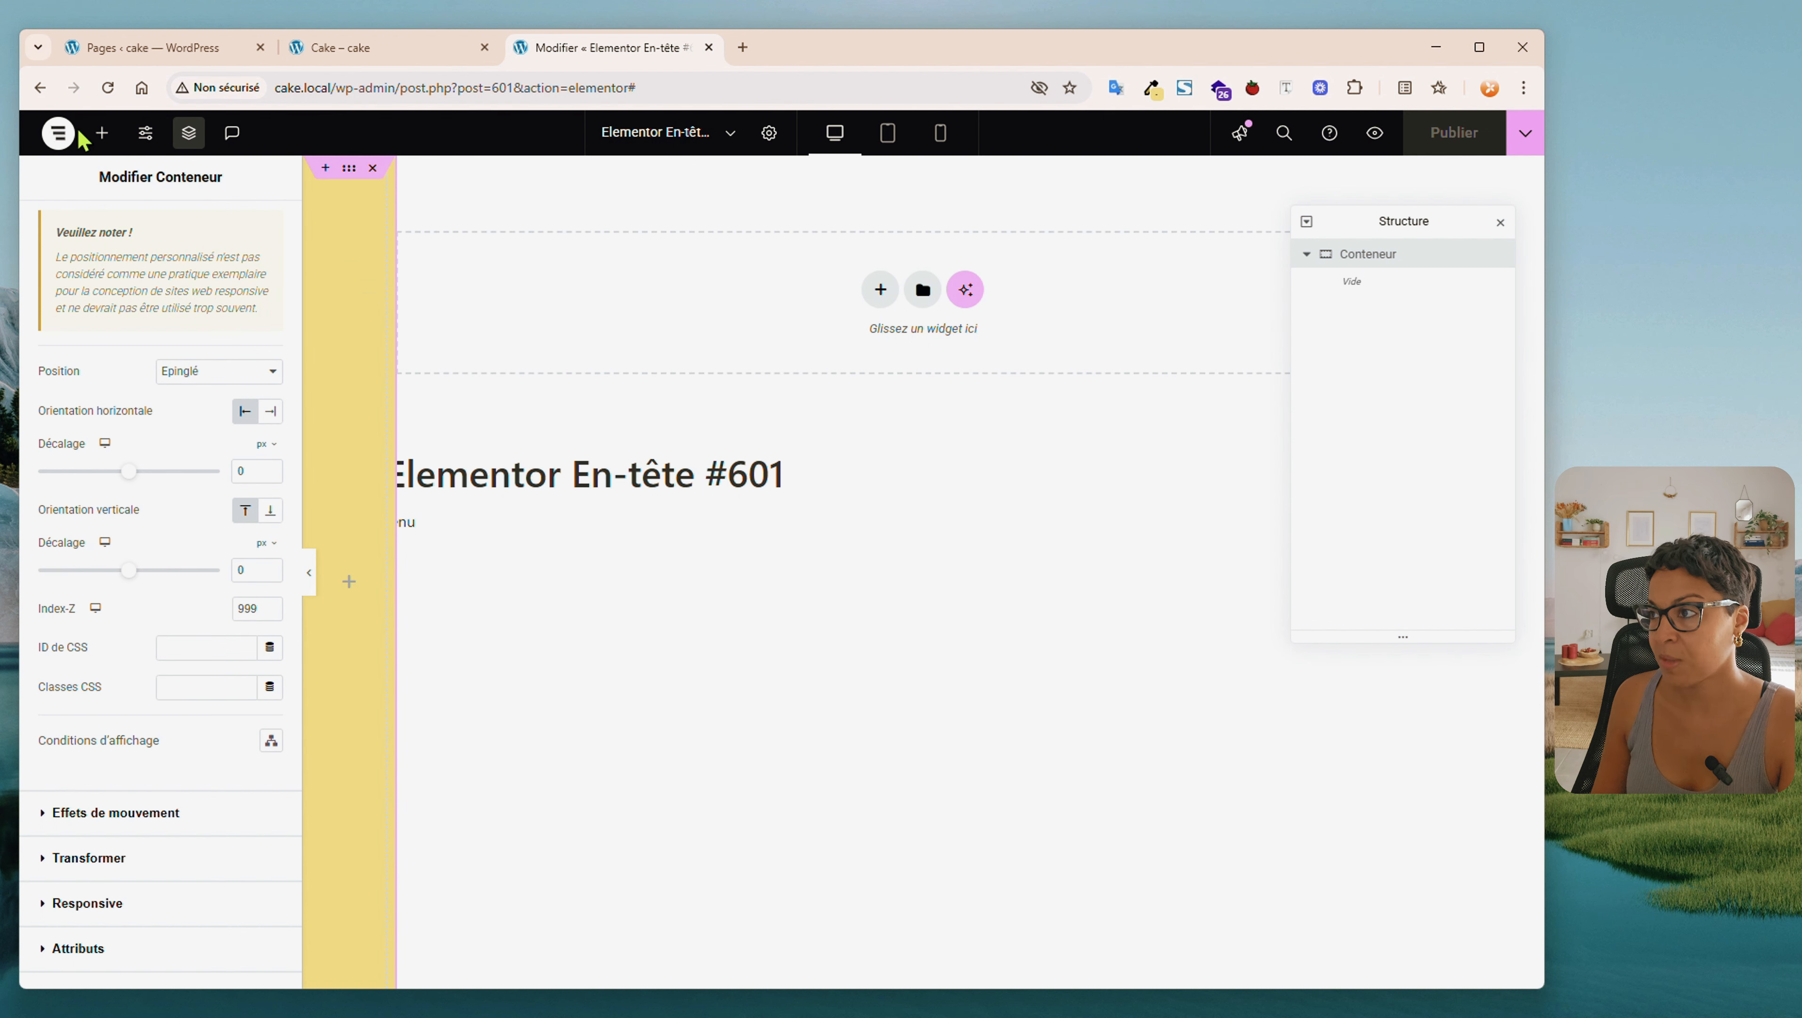
pyautogui.click(100, 132)
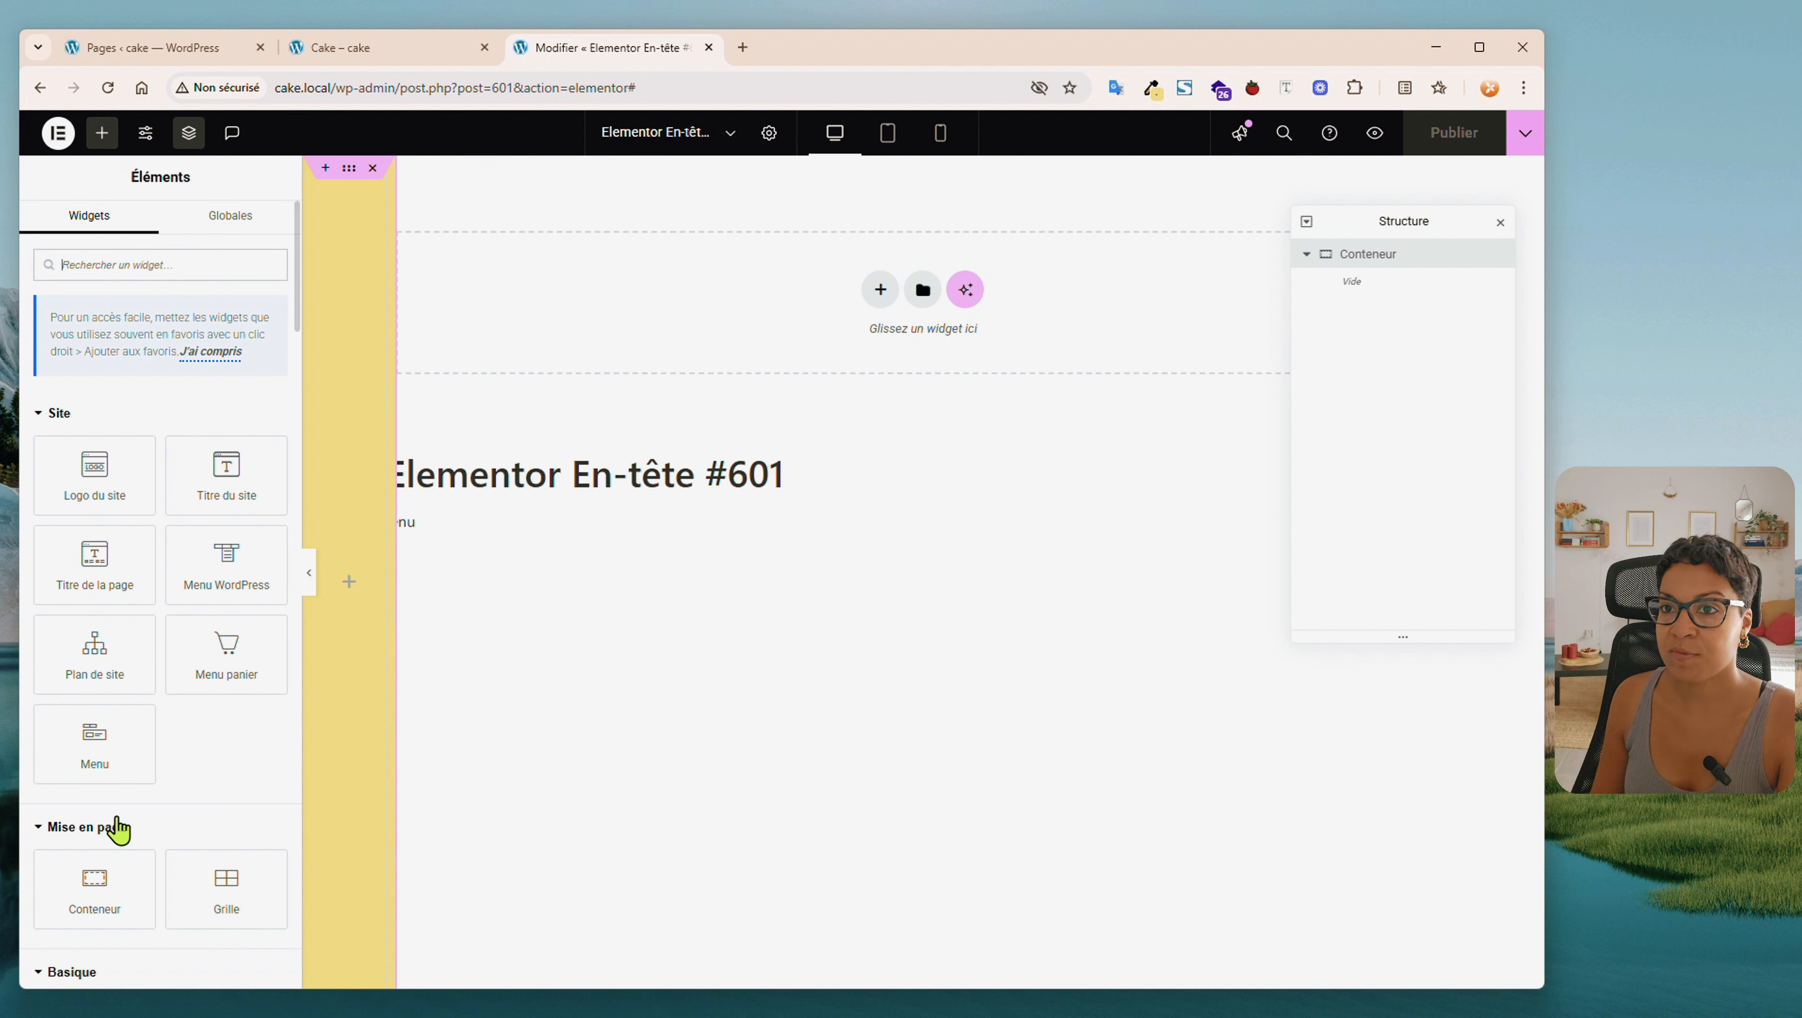
pyautogui.moveTo(100, 883); pyautogui.dragTo(324, 388)
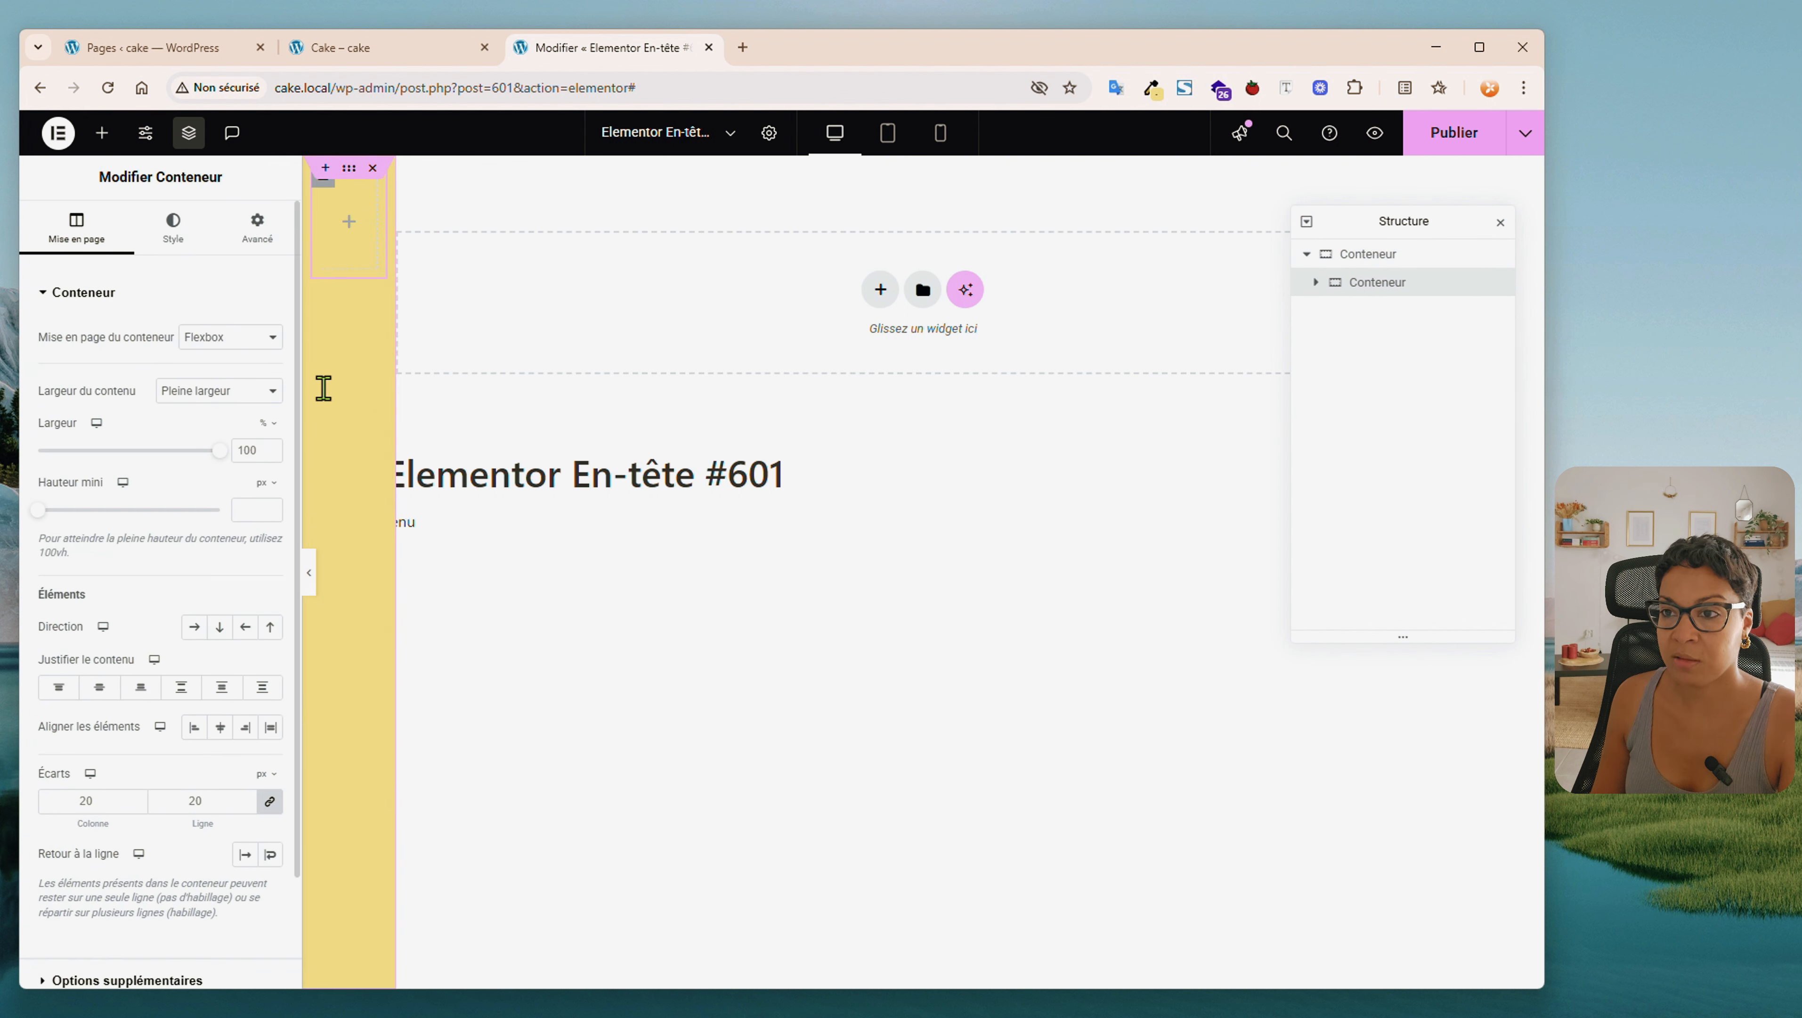
pyautogui.rightClick(1372, 284)
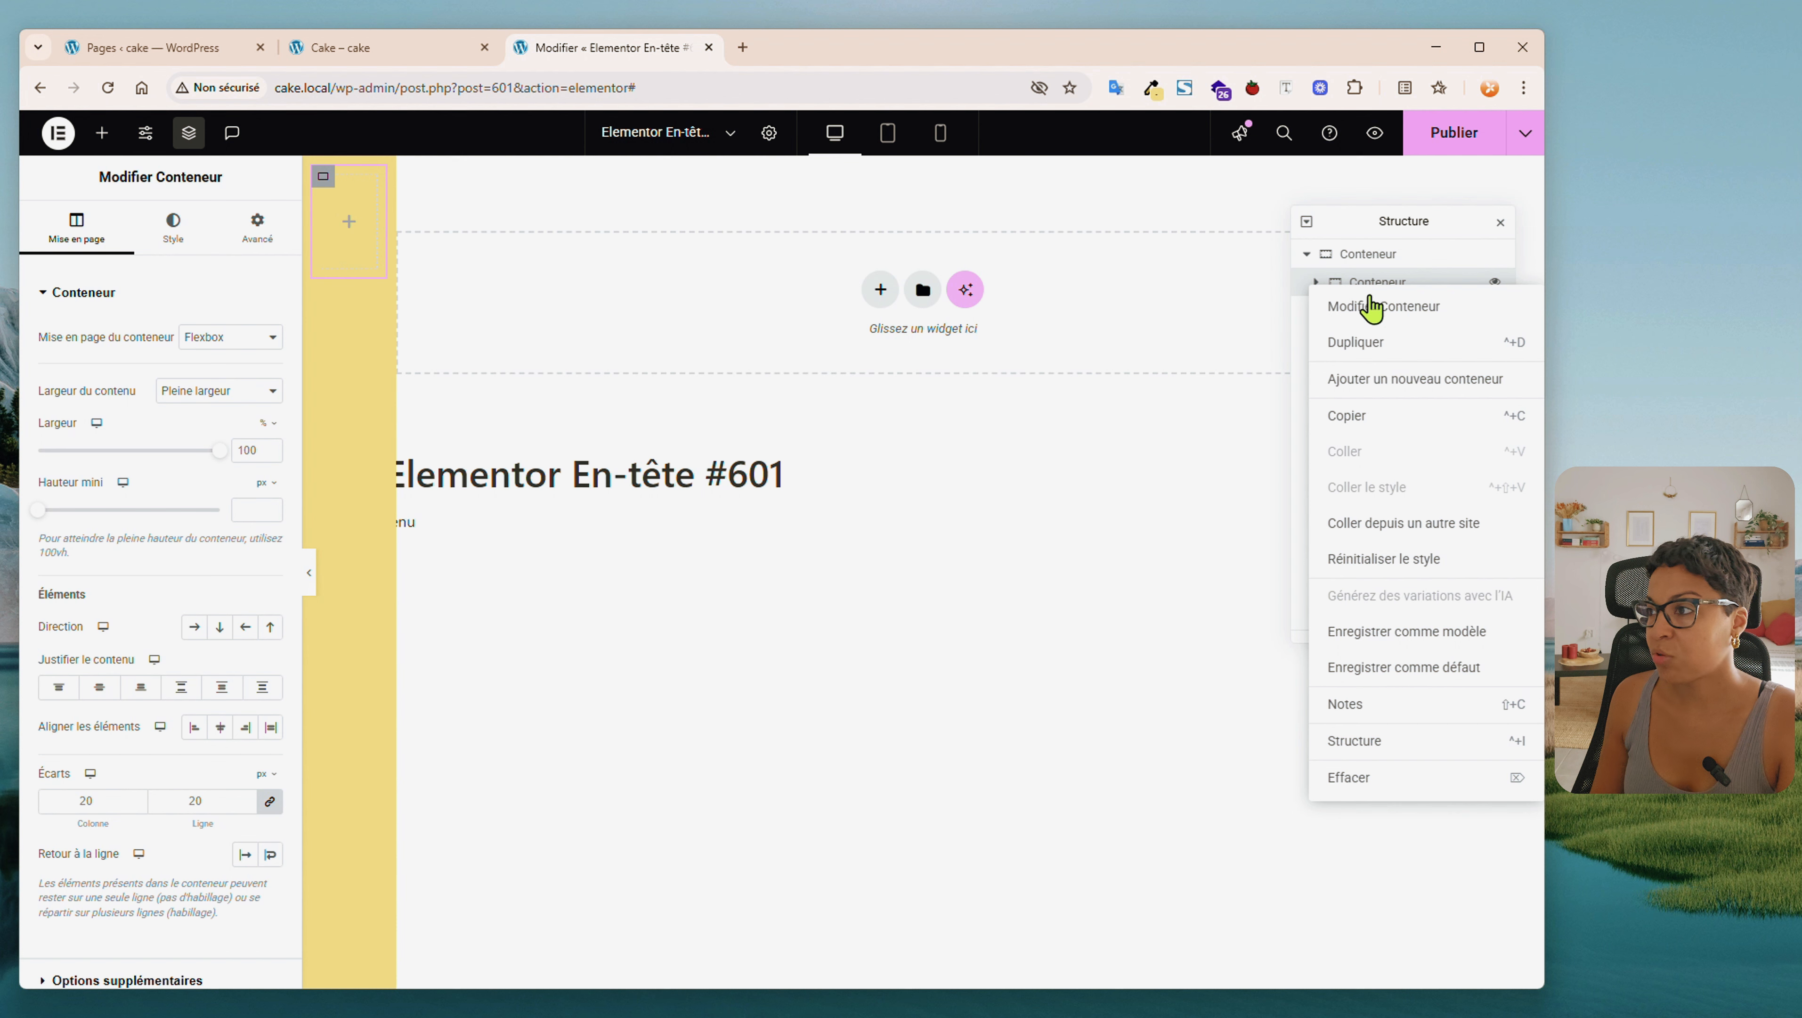
pyautogui.click(1353, 346)
pyautogui.rightClick(1374, 317)
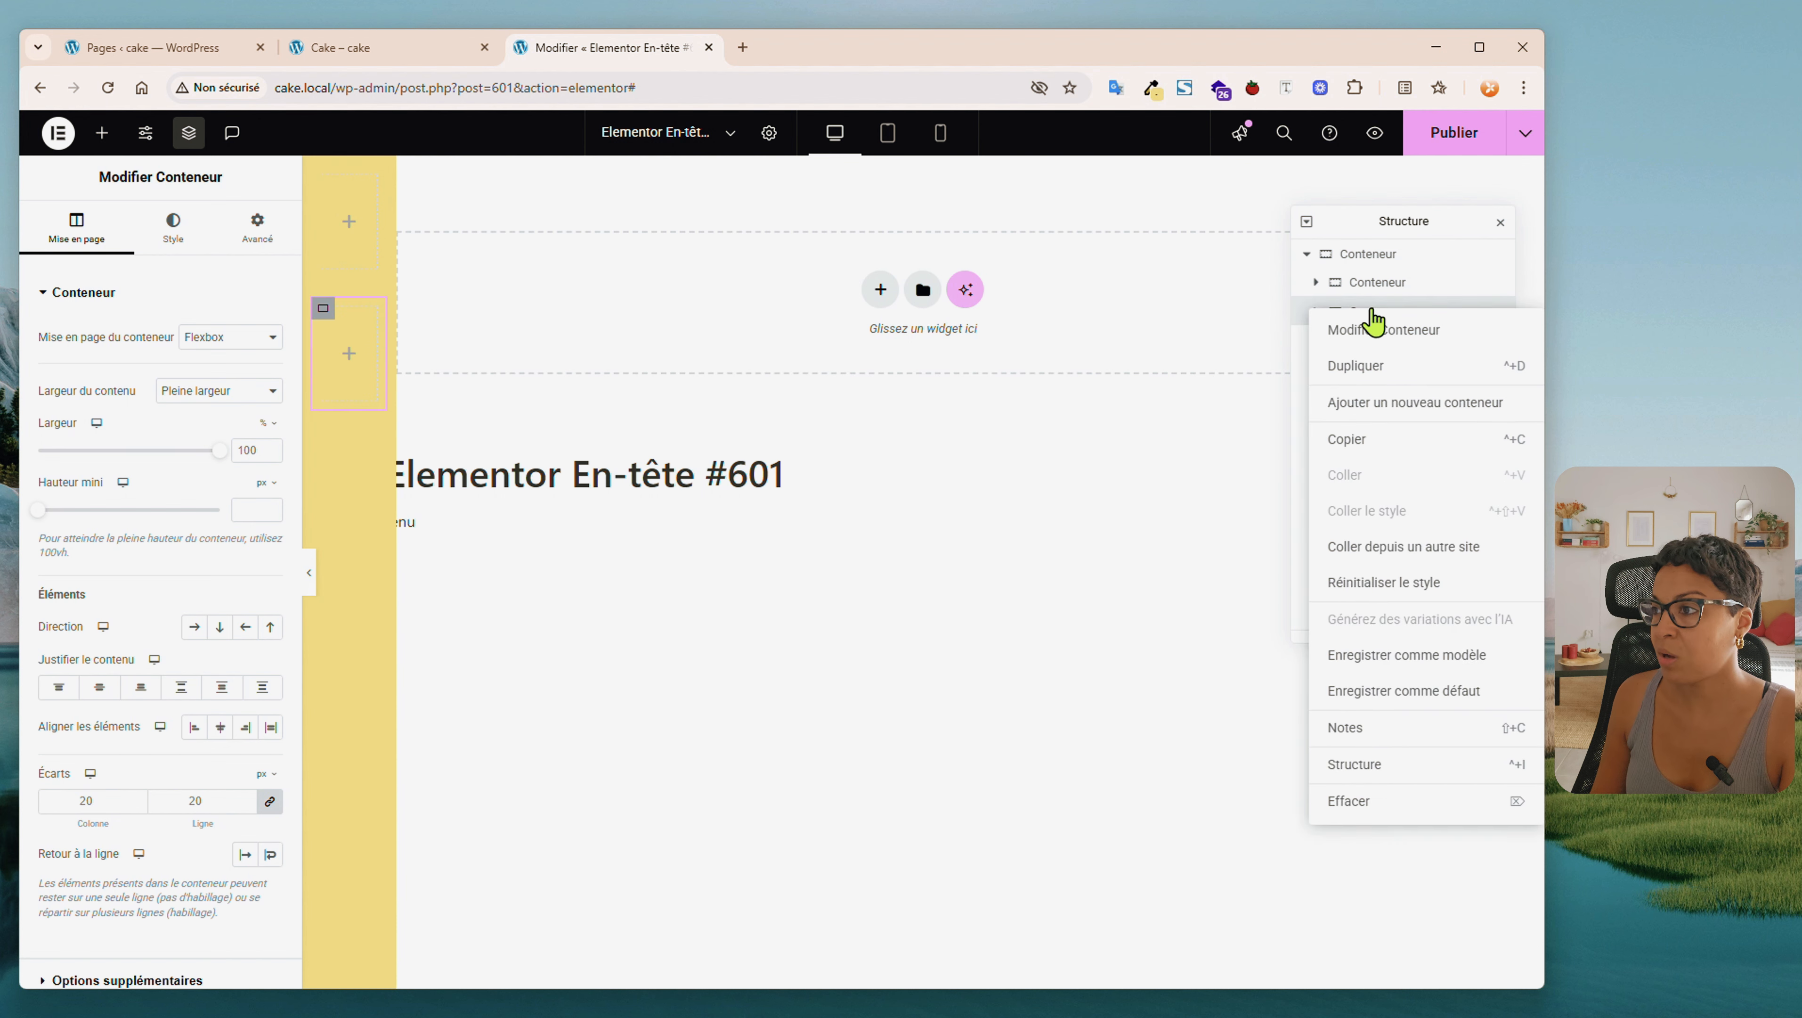
pyautogui.click(1389, 365)
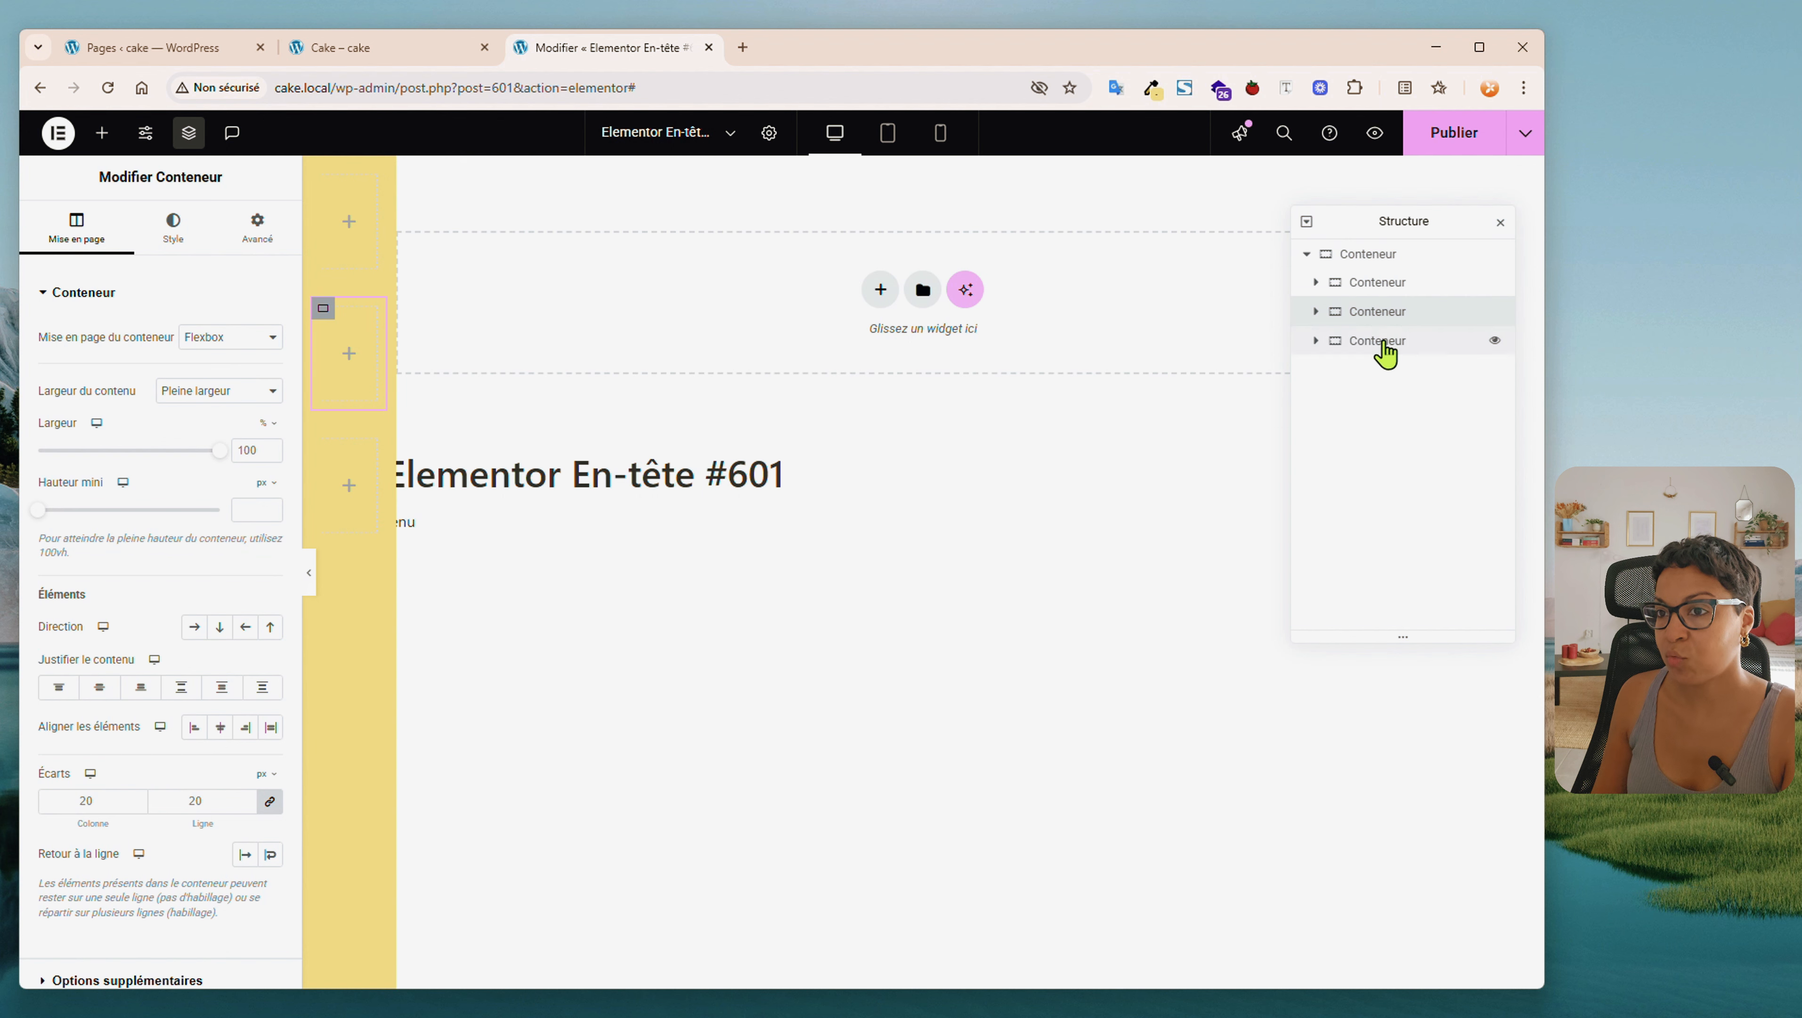
# Open the site's home page in a new tab, and add a text editor widget reading "CAKE." to the header's first inner container
pyautogui.click(141, 47)
pyautogui.rightClick(84, 130)
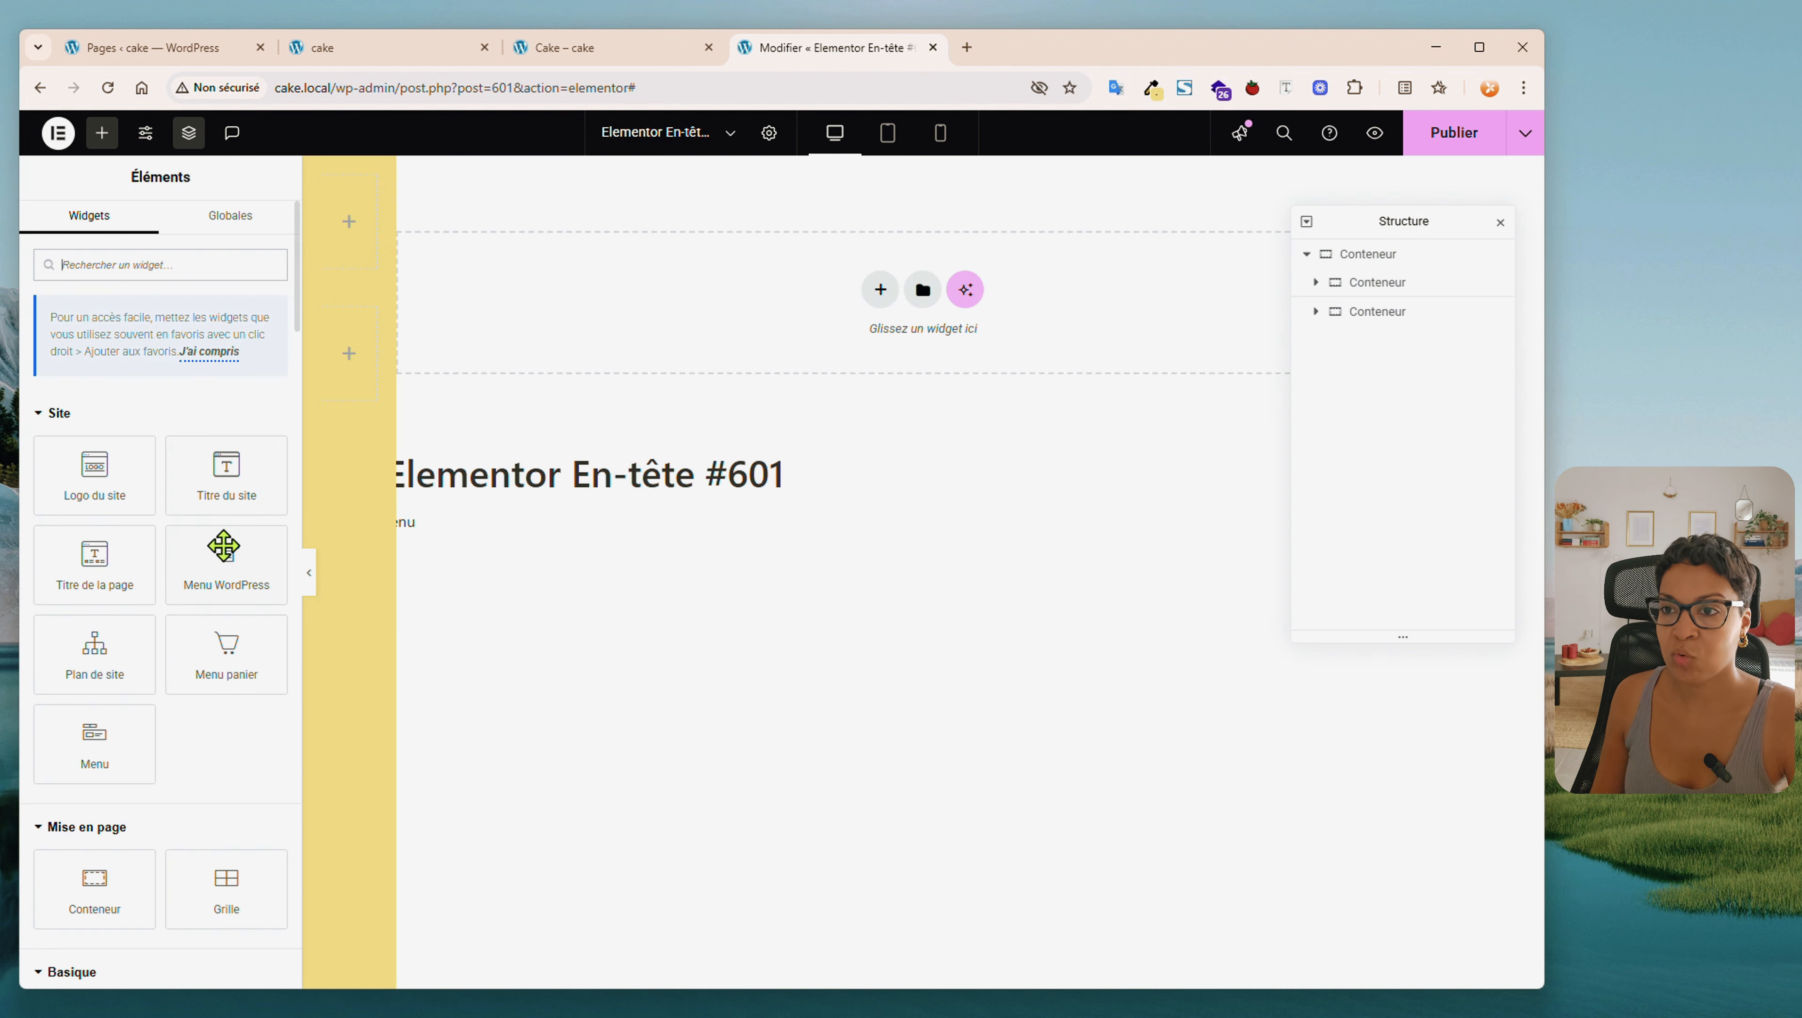
pyautogui.scroll(-4, 223, 543)
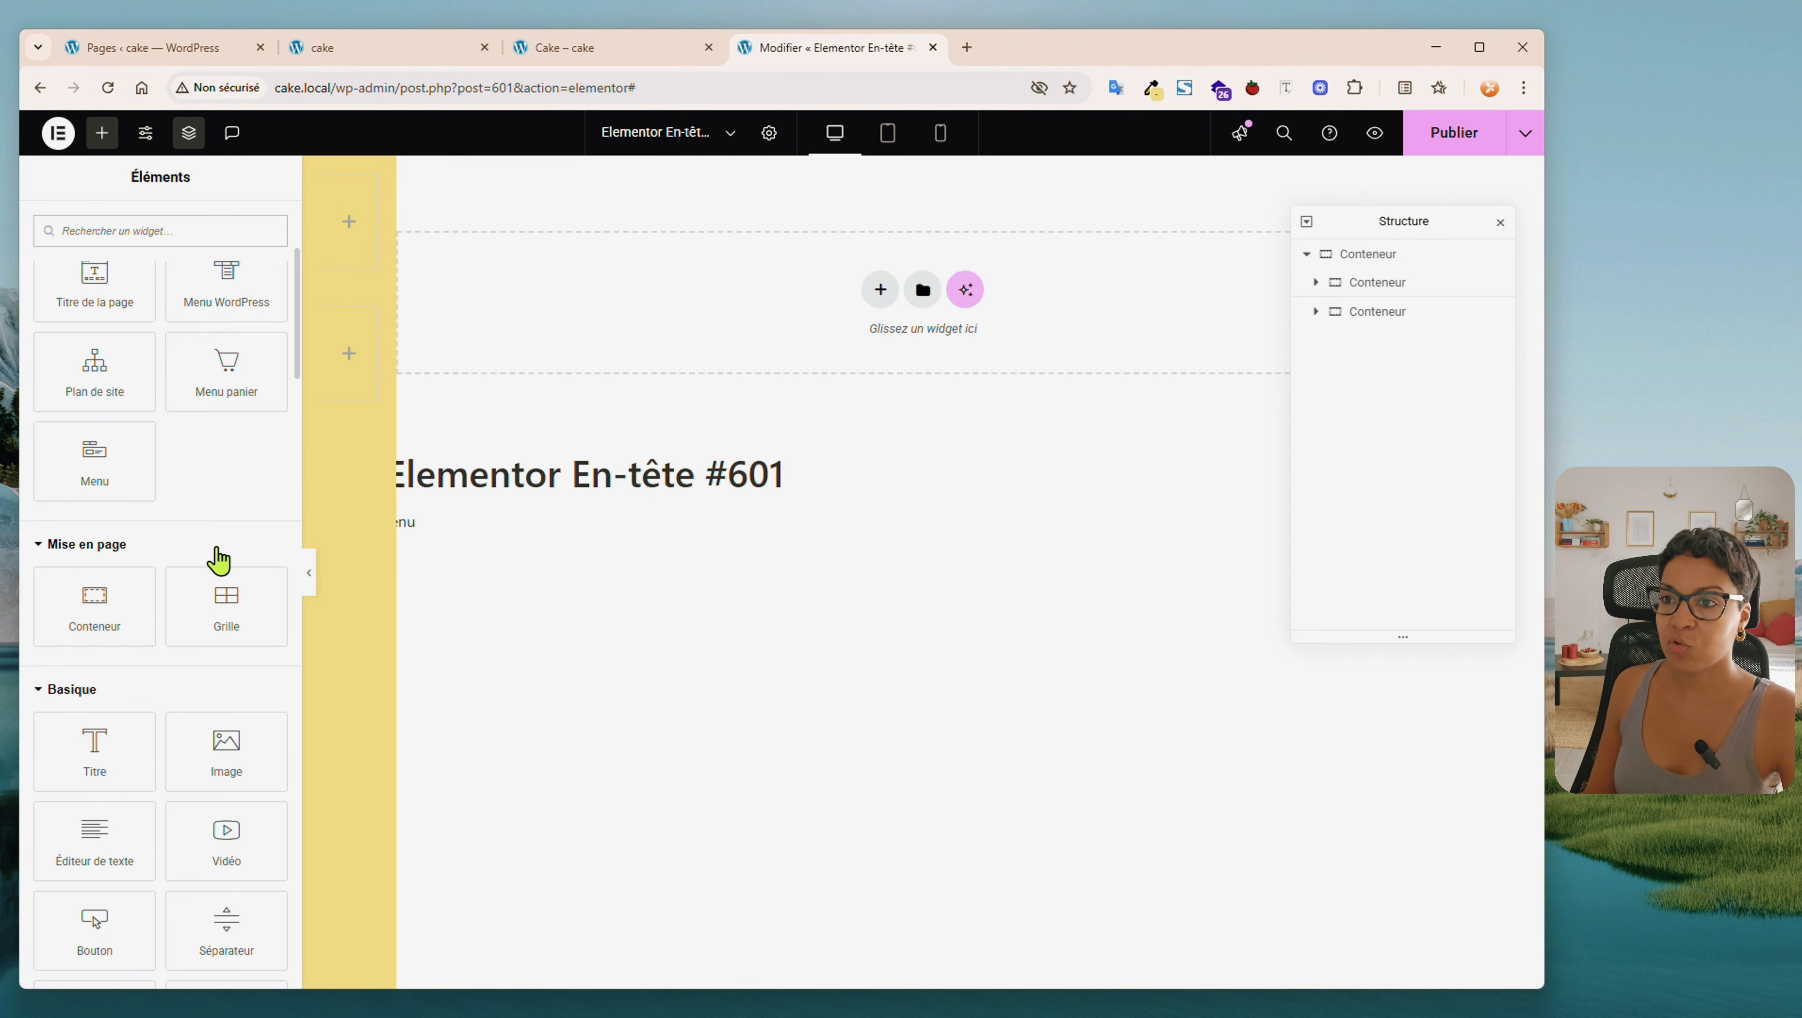
pyautogui.moveTo(93, 768); pyautogui.dragTo(364, 221)
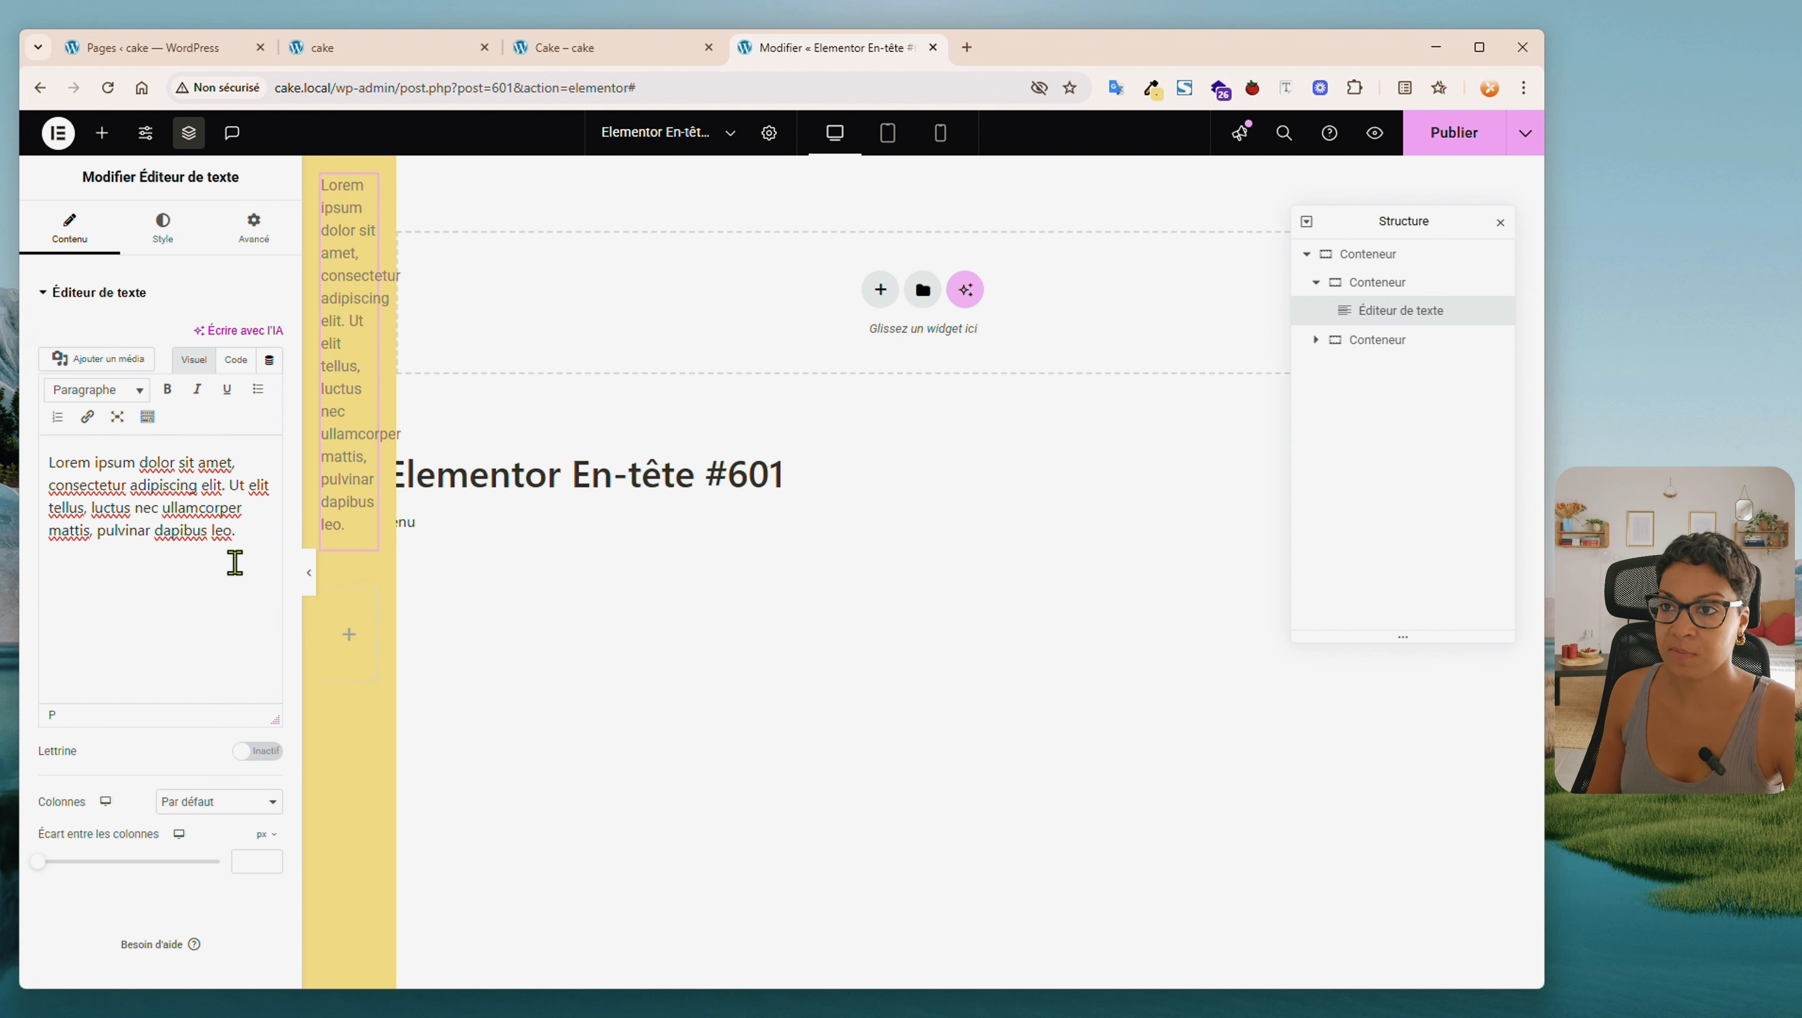
pyautogui.moveTo(235, 562); pyautogui.dragTo(29, 465)
pyautogui.write('cAKE.')
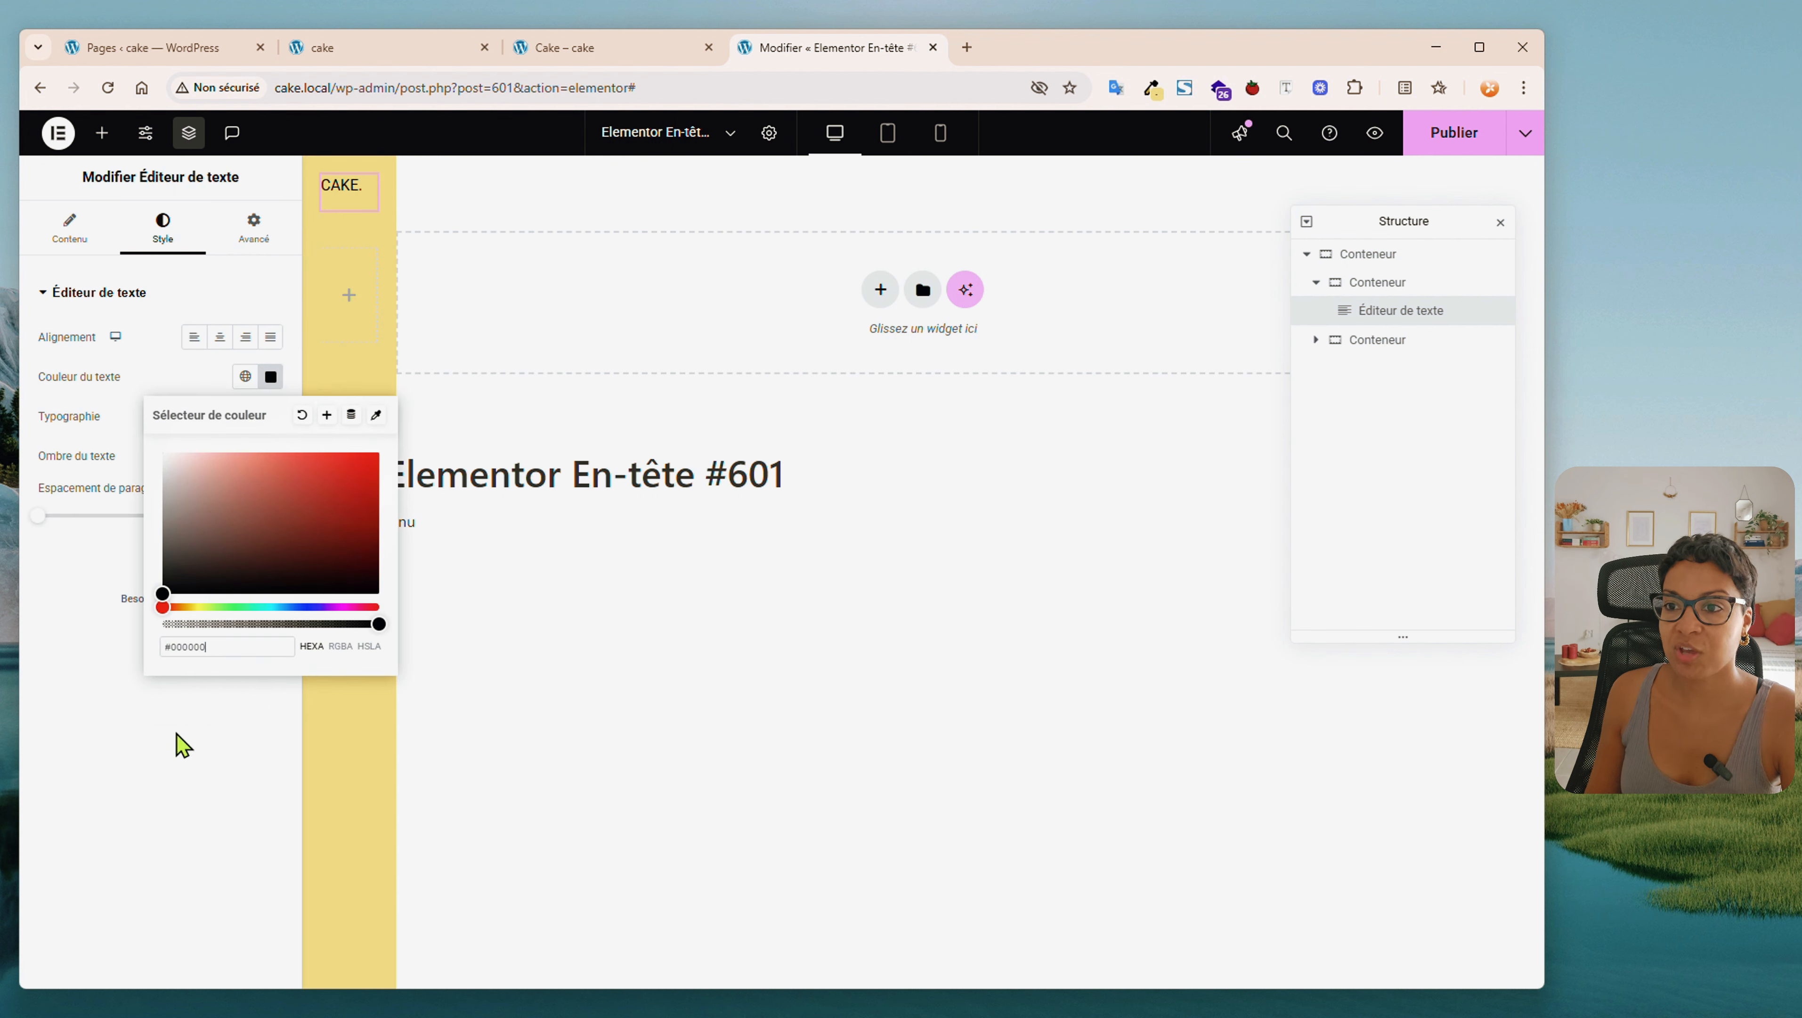
# Style the CAKE. text in black #000000 with the Objective font, 21 px, weight 600 (Demi gras) and -0.8 px letter spacing
pyautogui.click(178, 741)
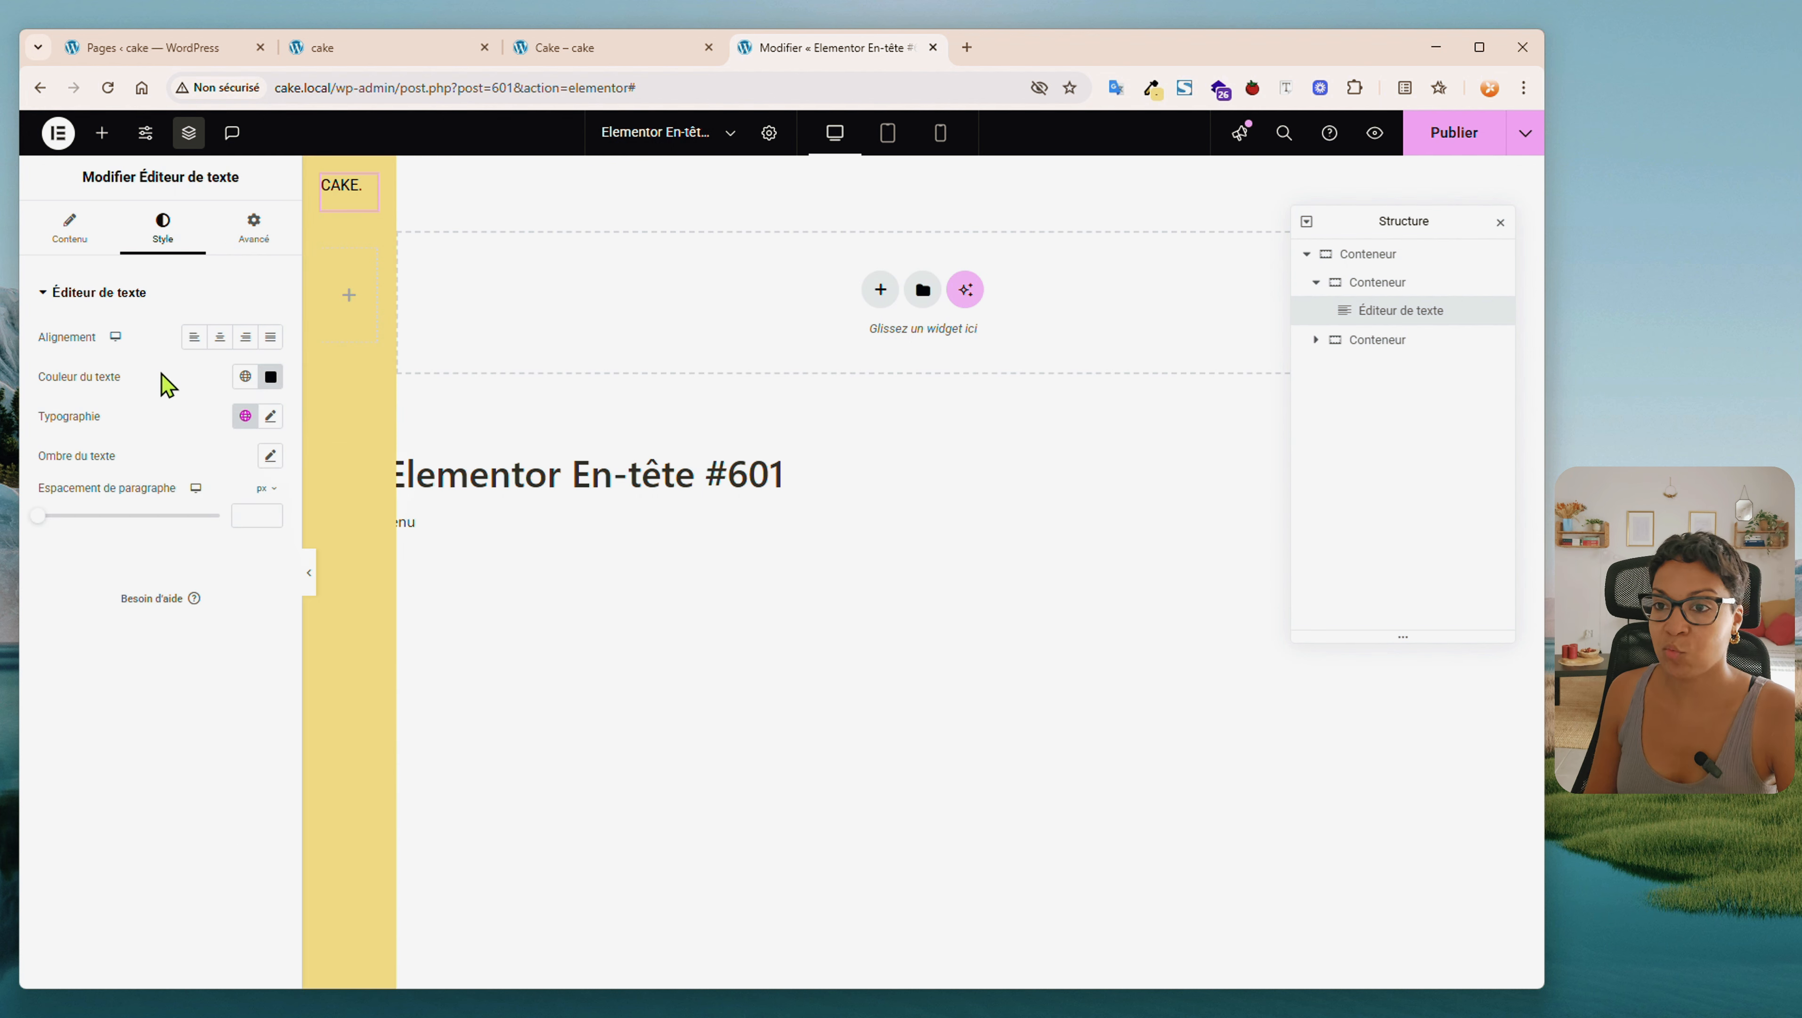
pyautogui.click(271, 416)
pyautogui.click(206, 506)
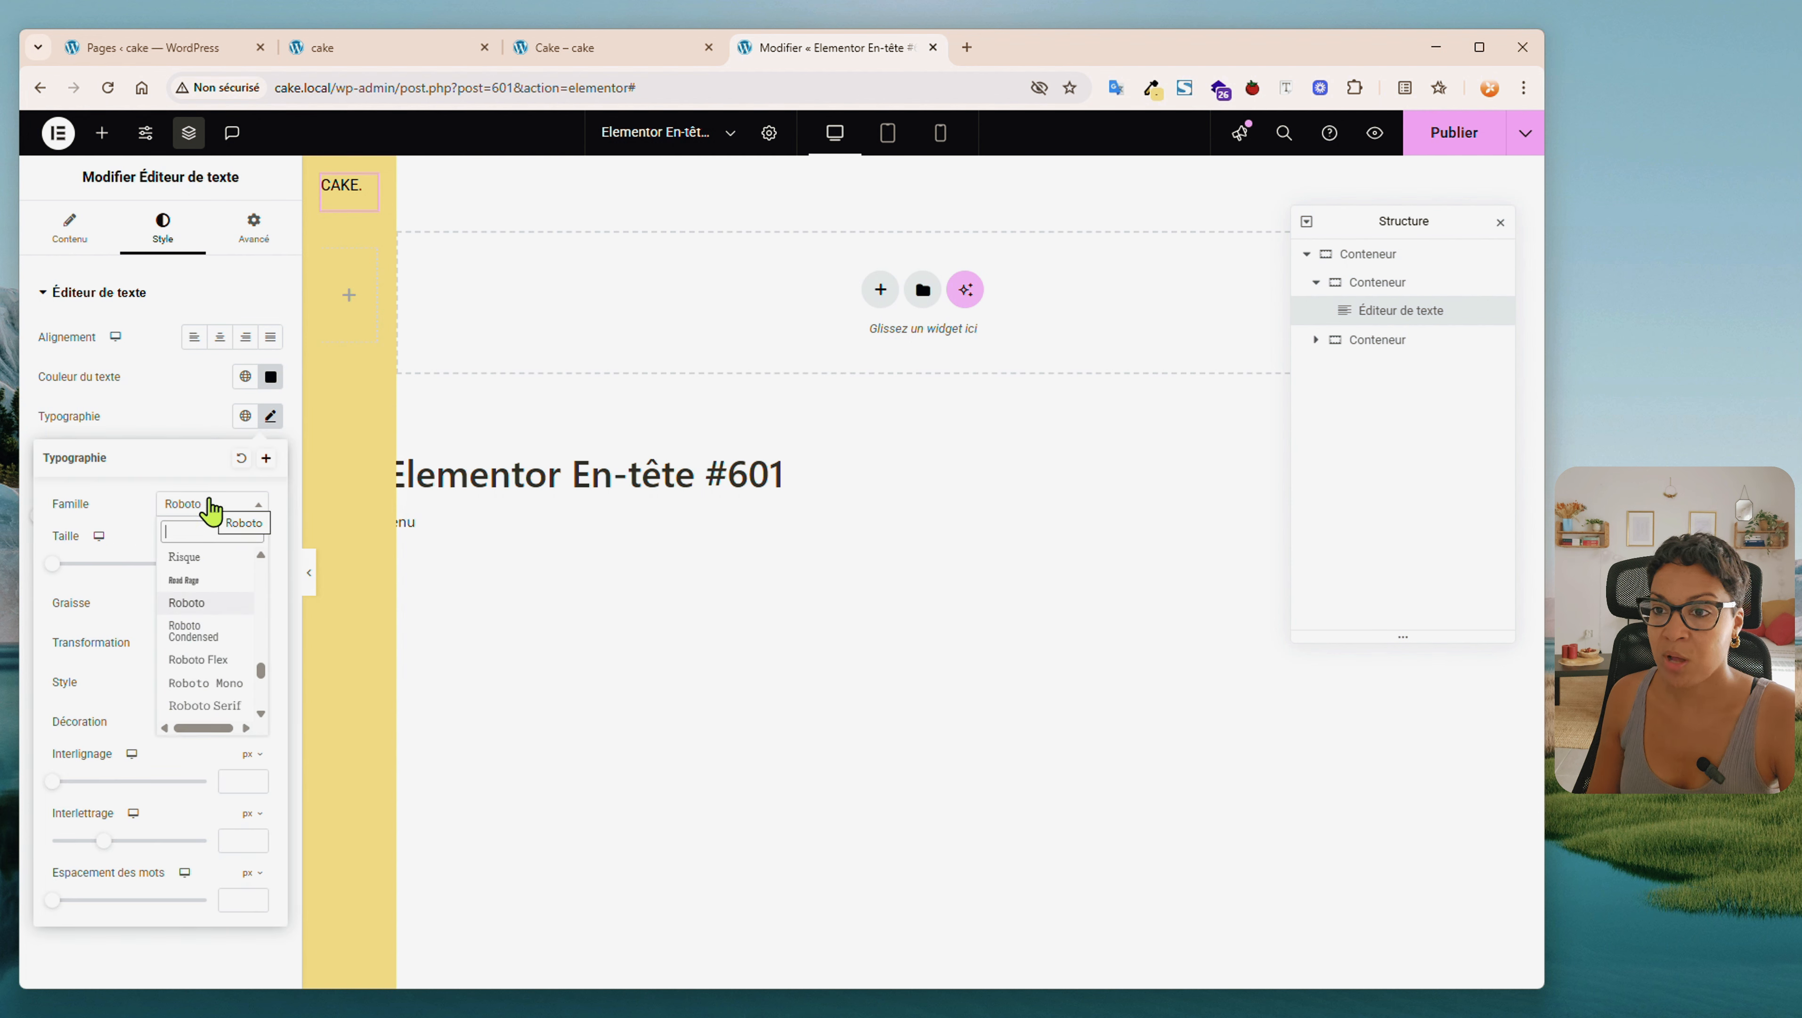
pyautogui.write('obj')
pyautogui.click(192, 590)
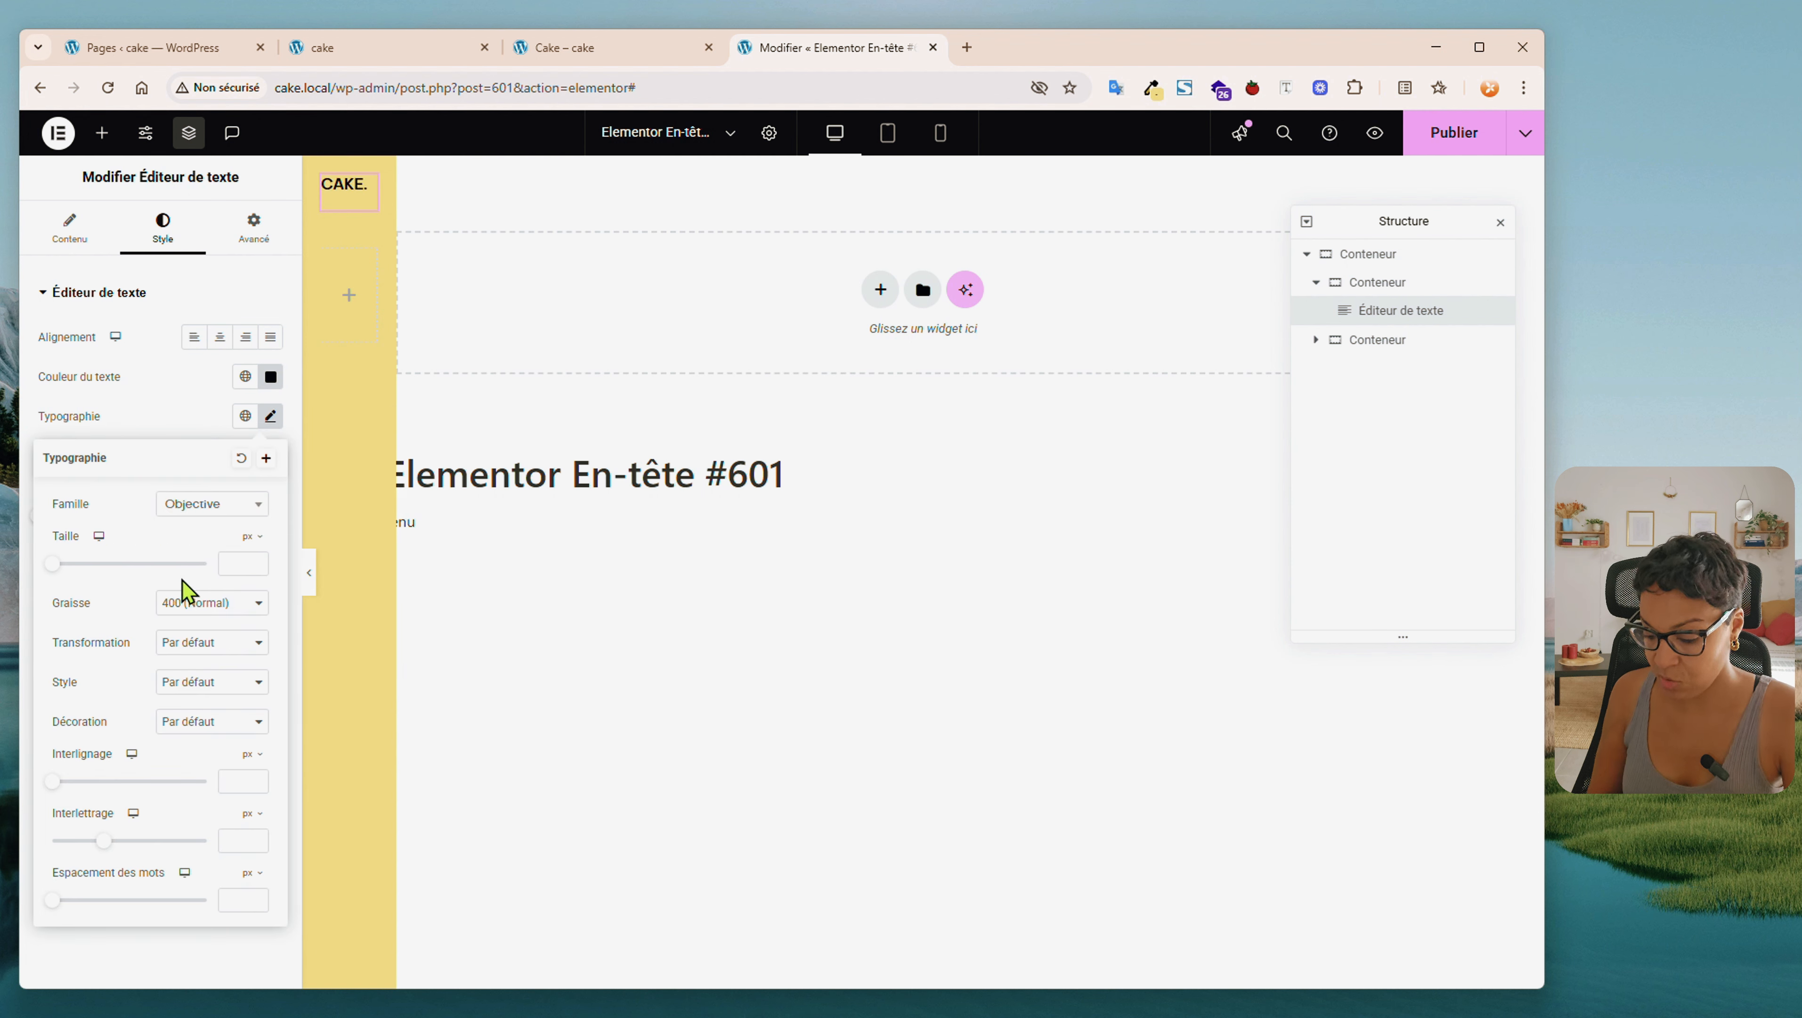
pyautogui.write('21')
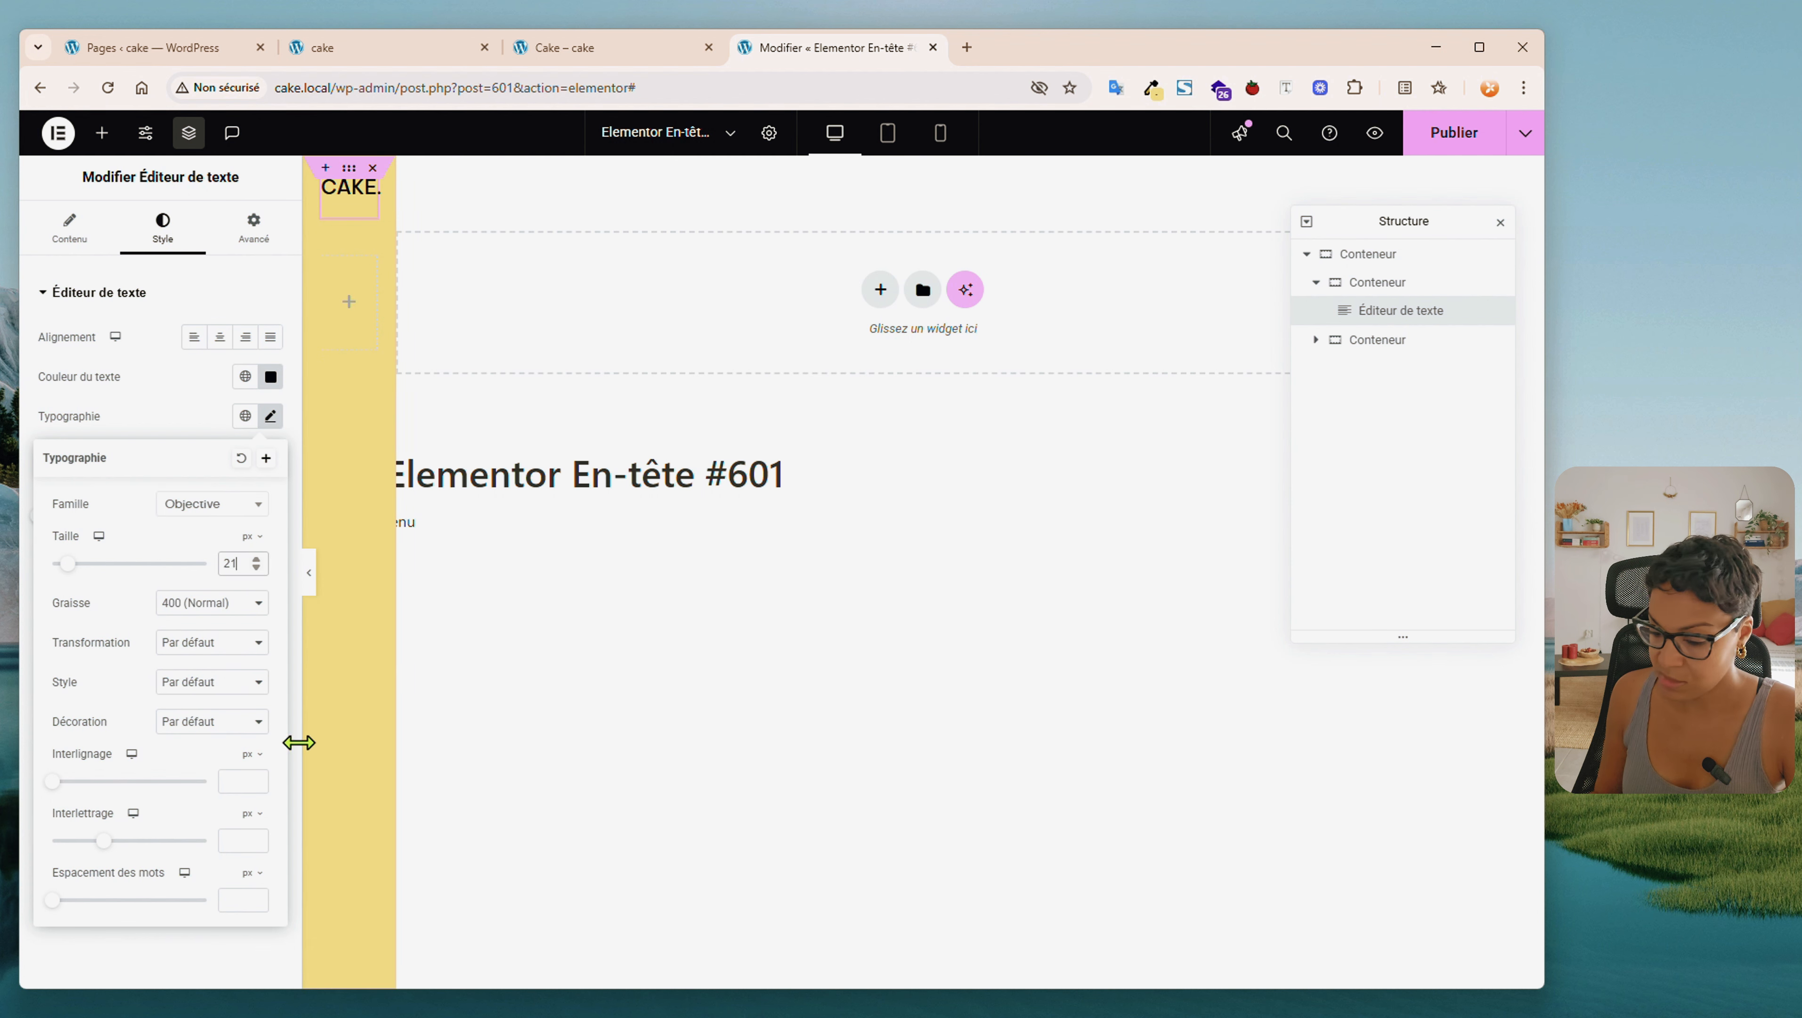
pyautogui.click(248, 755)
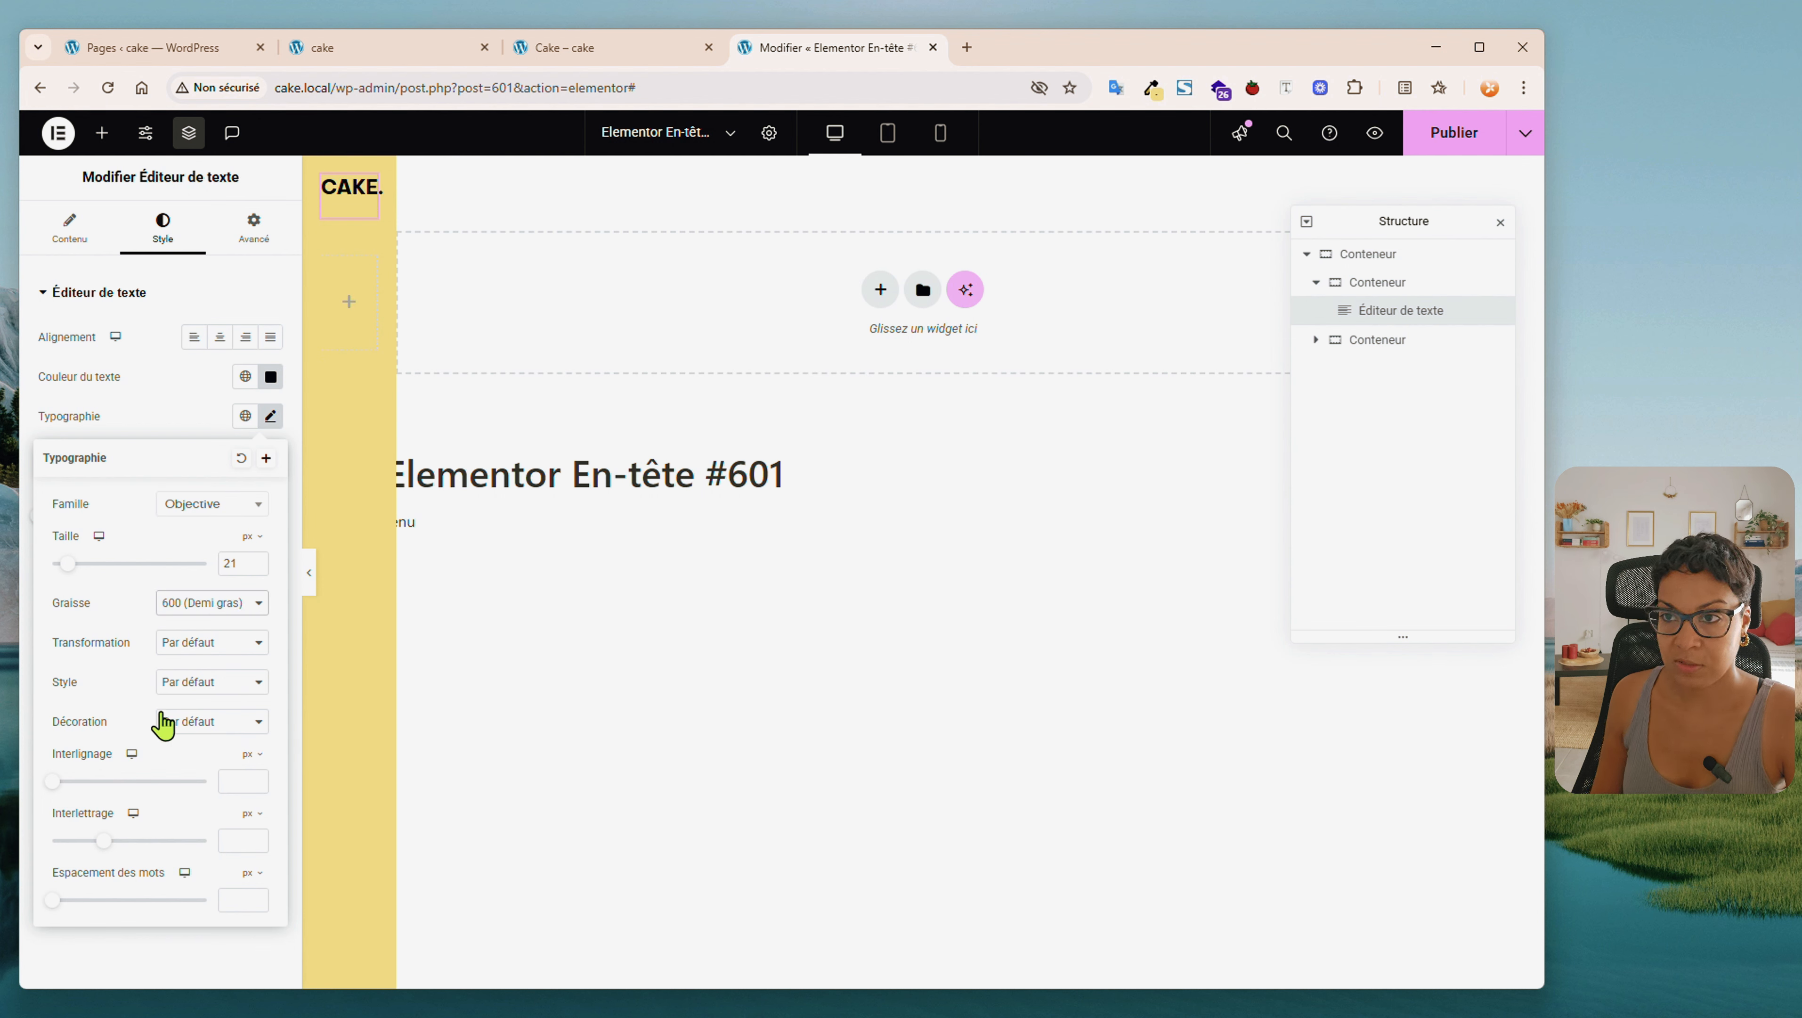
pyautogui.moveTo(103, 840); pyautogui.dragTo(95, 840)
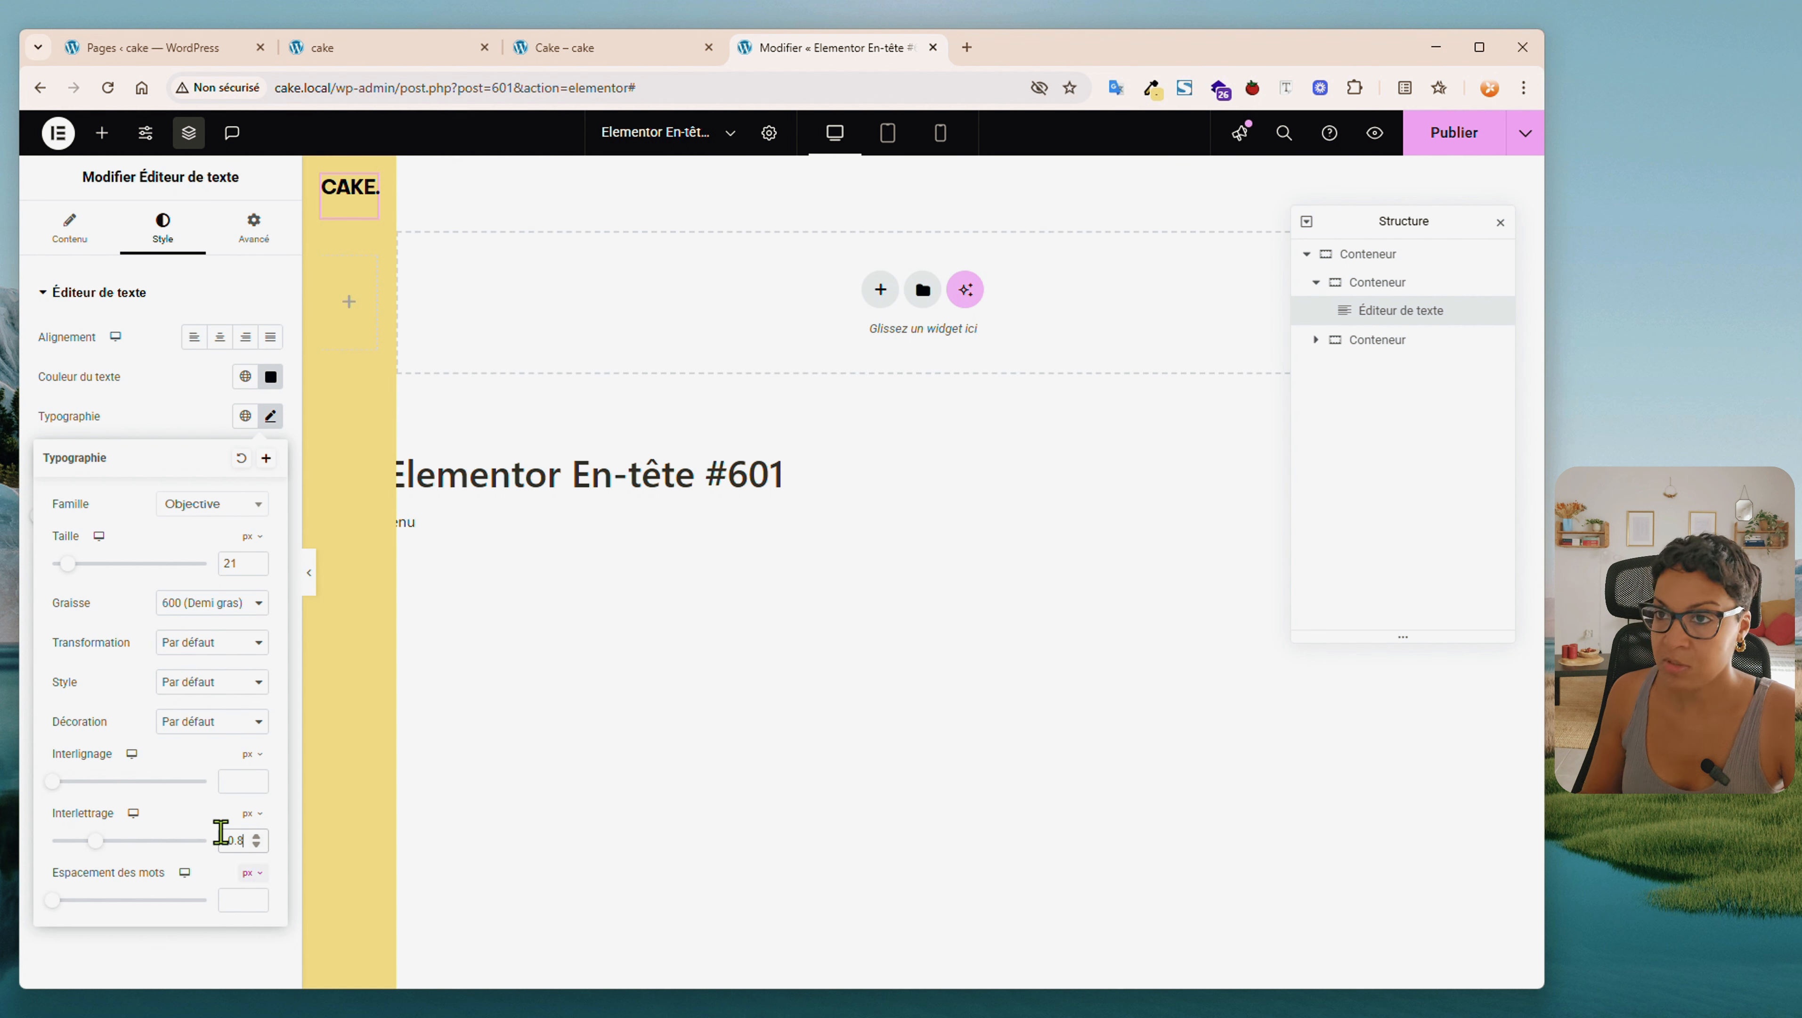
# Link the CAKE. text to the placeholder URL #
pyautogui.click(69, 228)
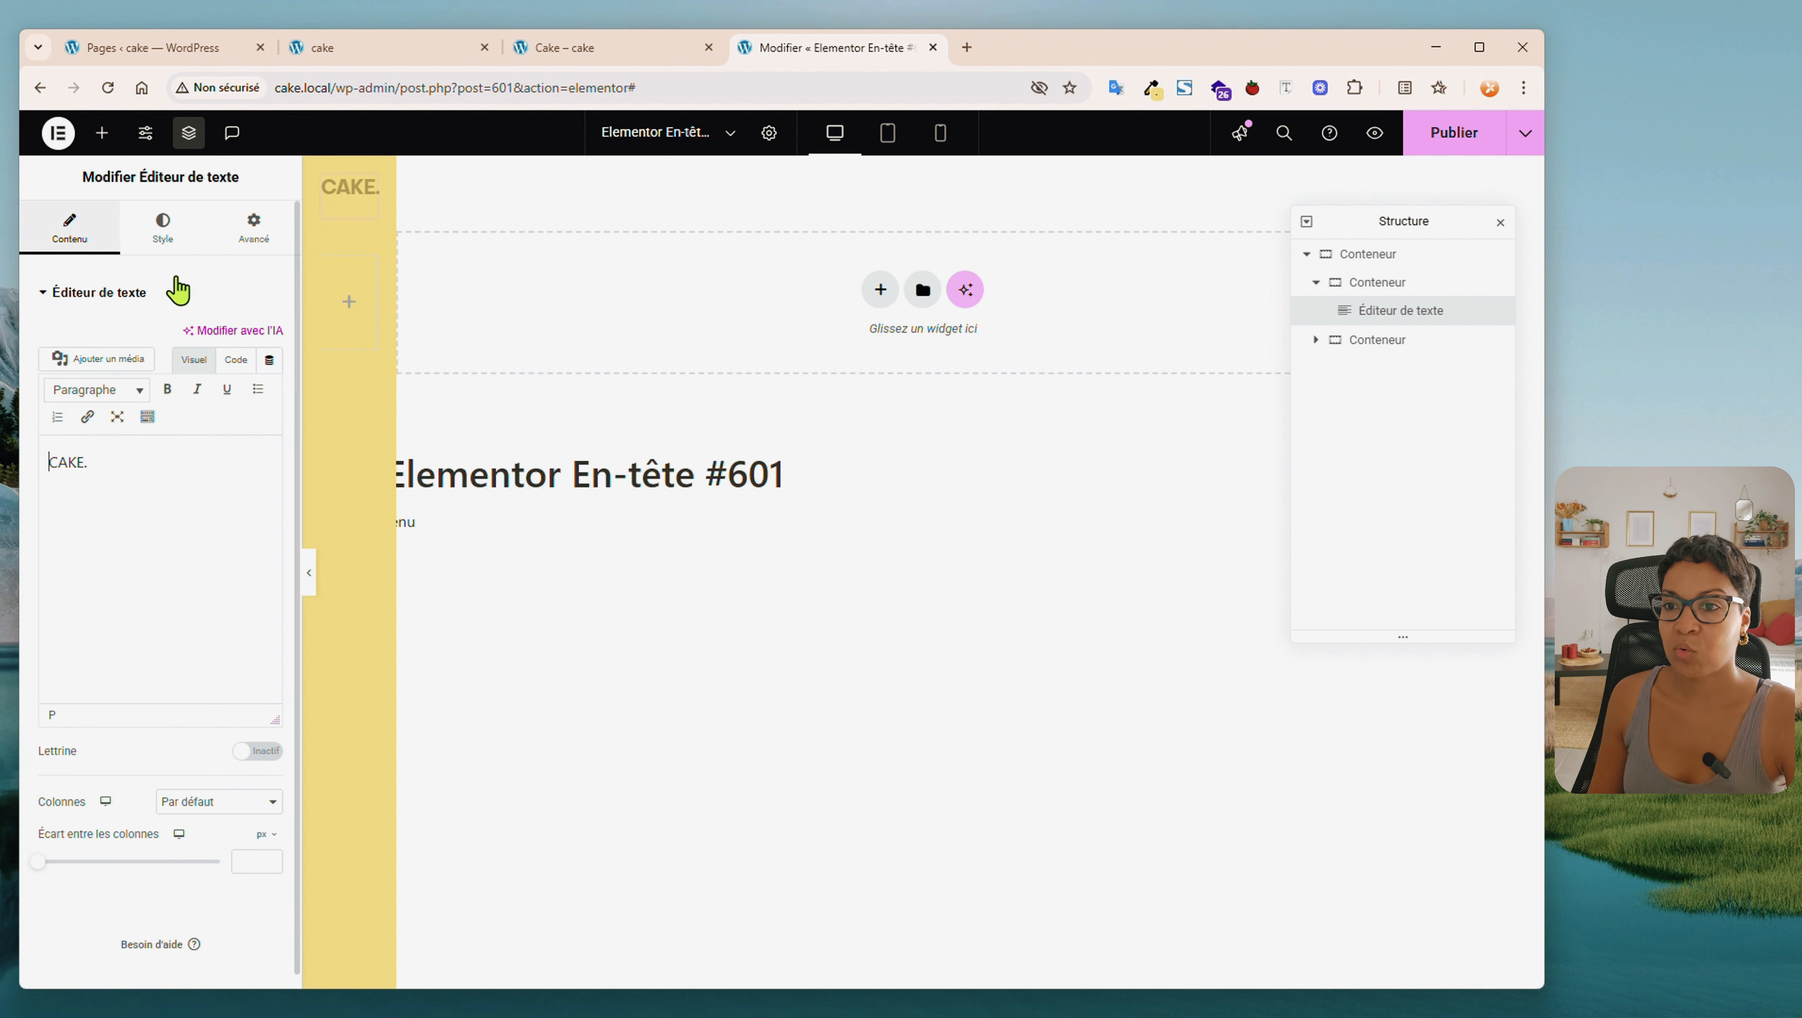
pyautogui.tripleClick(117, 458)
pyautogui.click(87, 416)
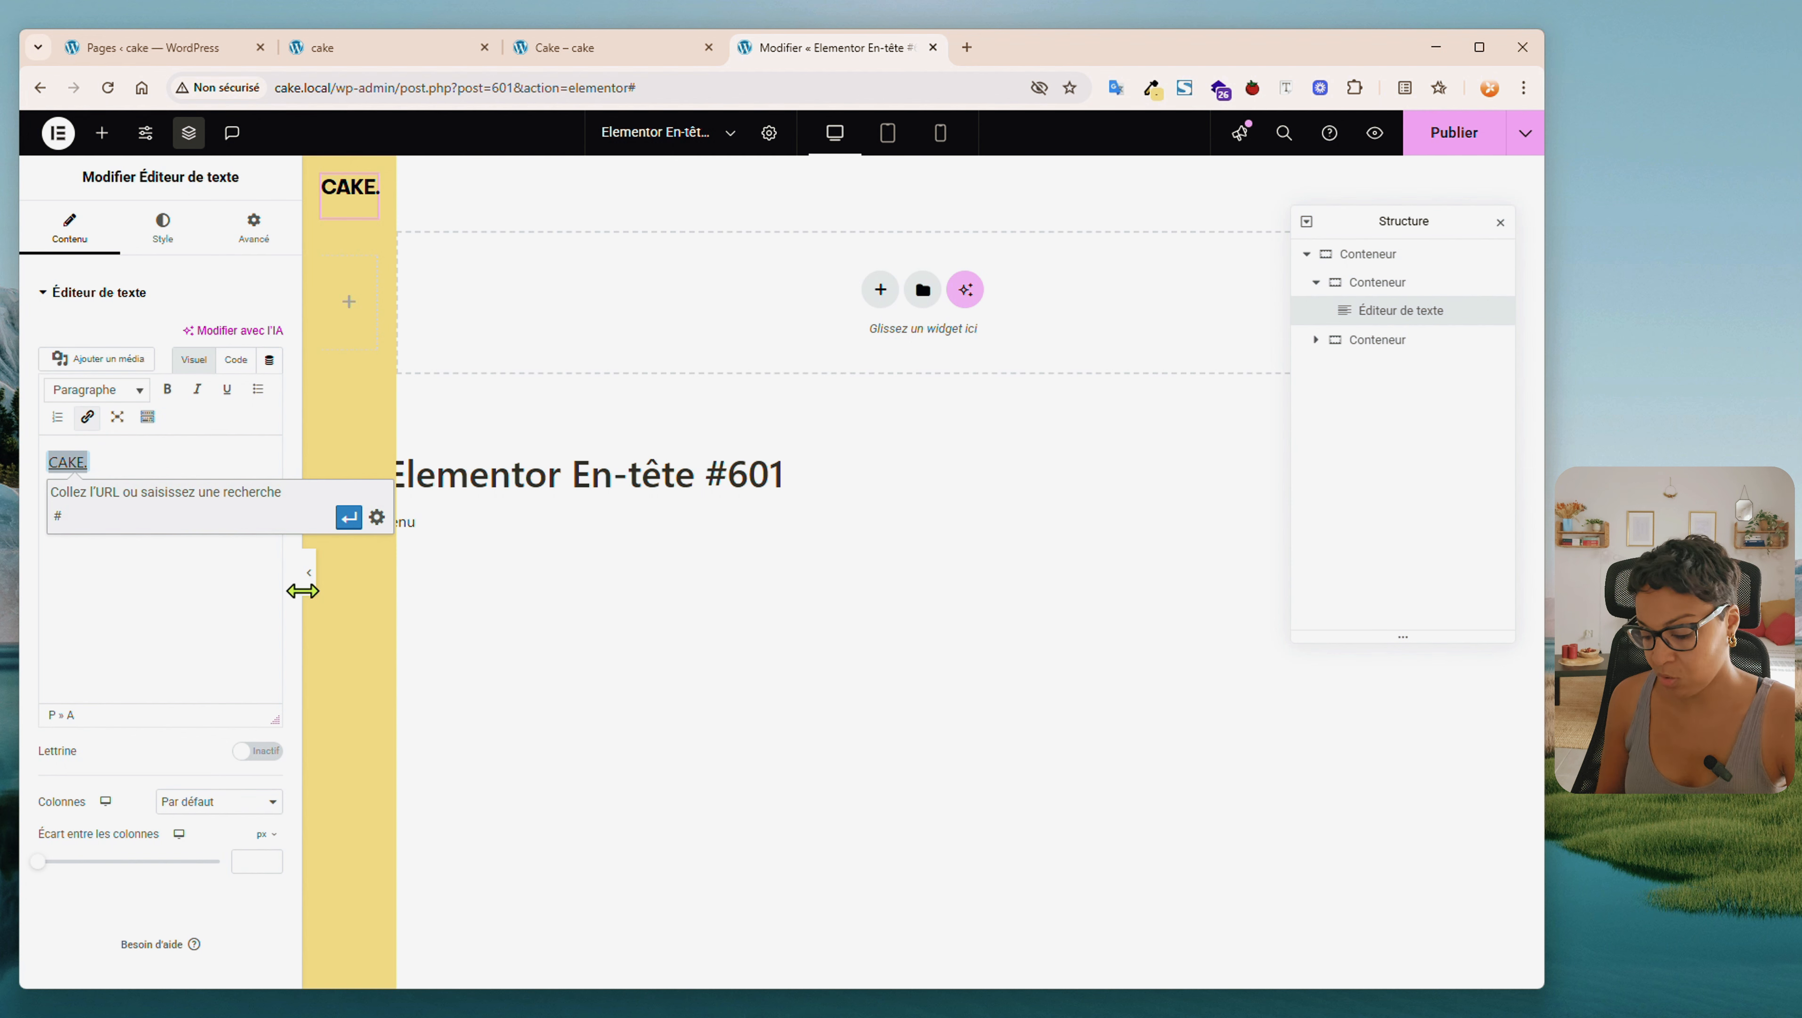
pyautogui.click(348, 517)
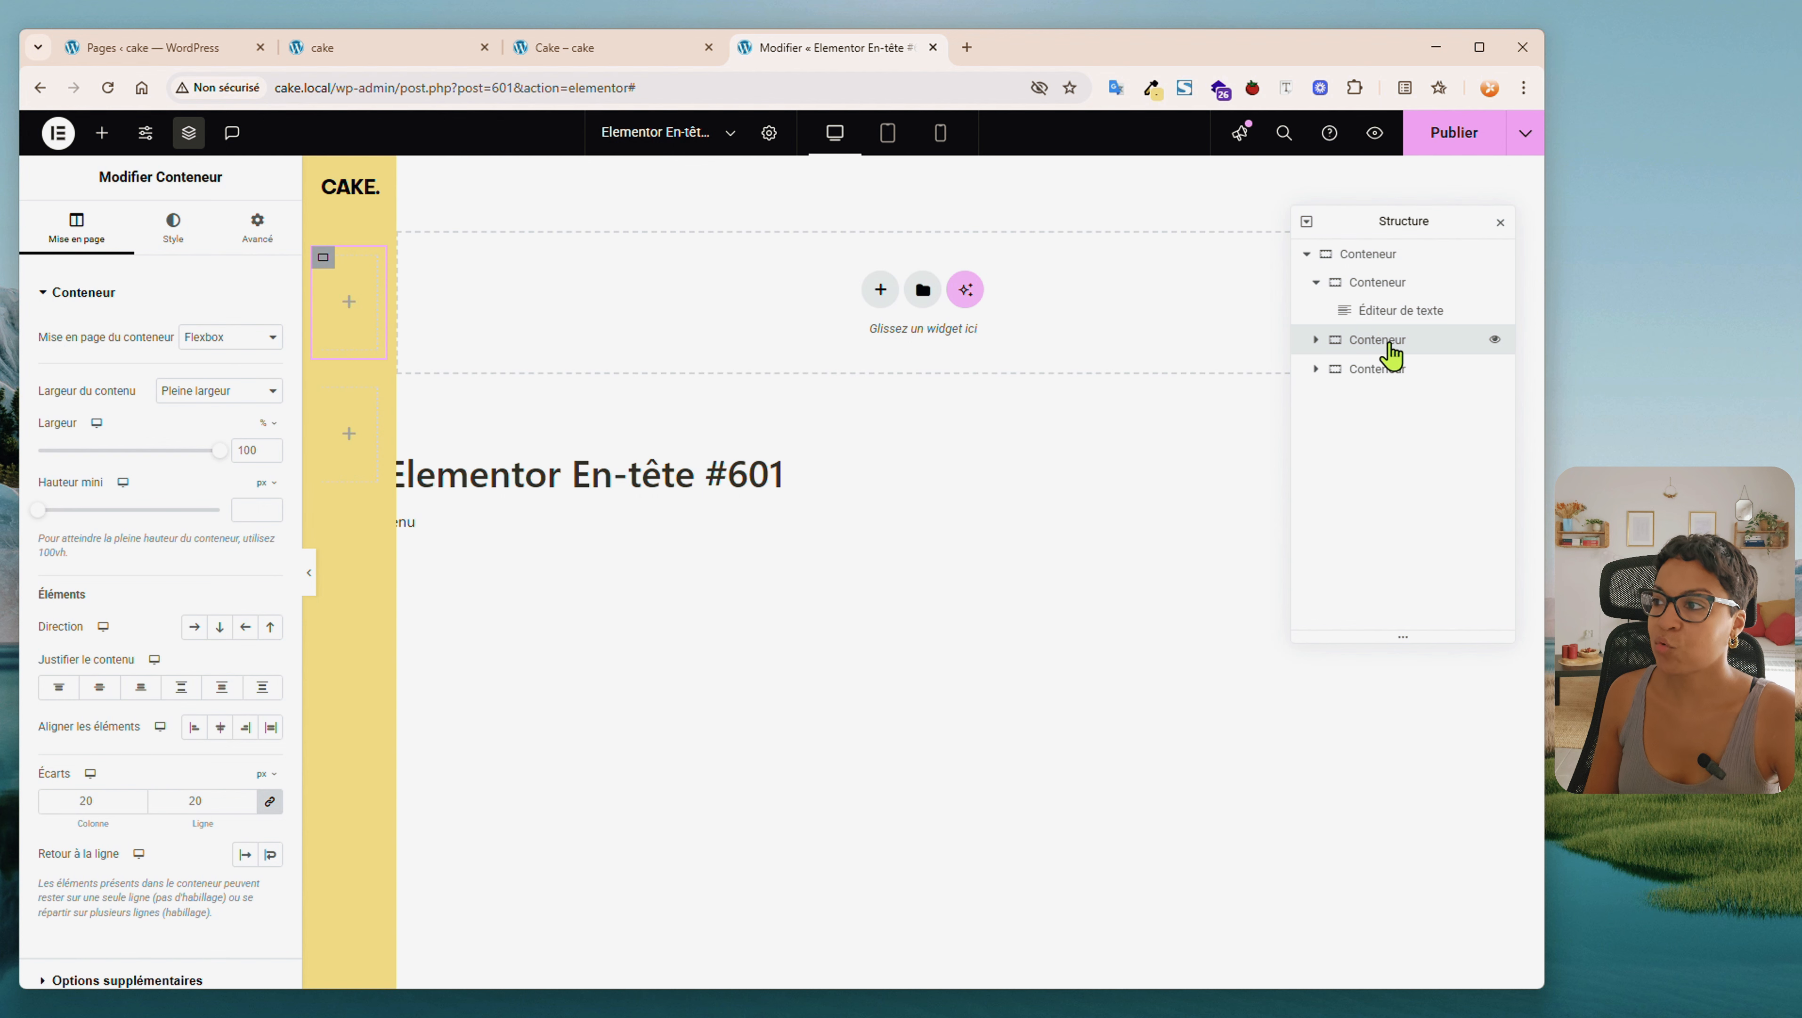
# Using the home page's side menu as reference, nest a container in the second inner container and duplicate it twice
pyautogui.click(334, 50)
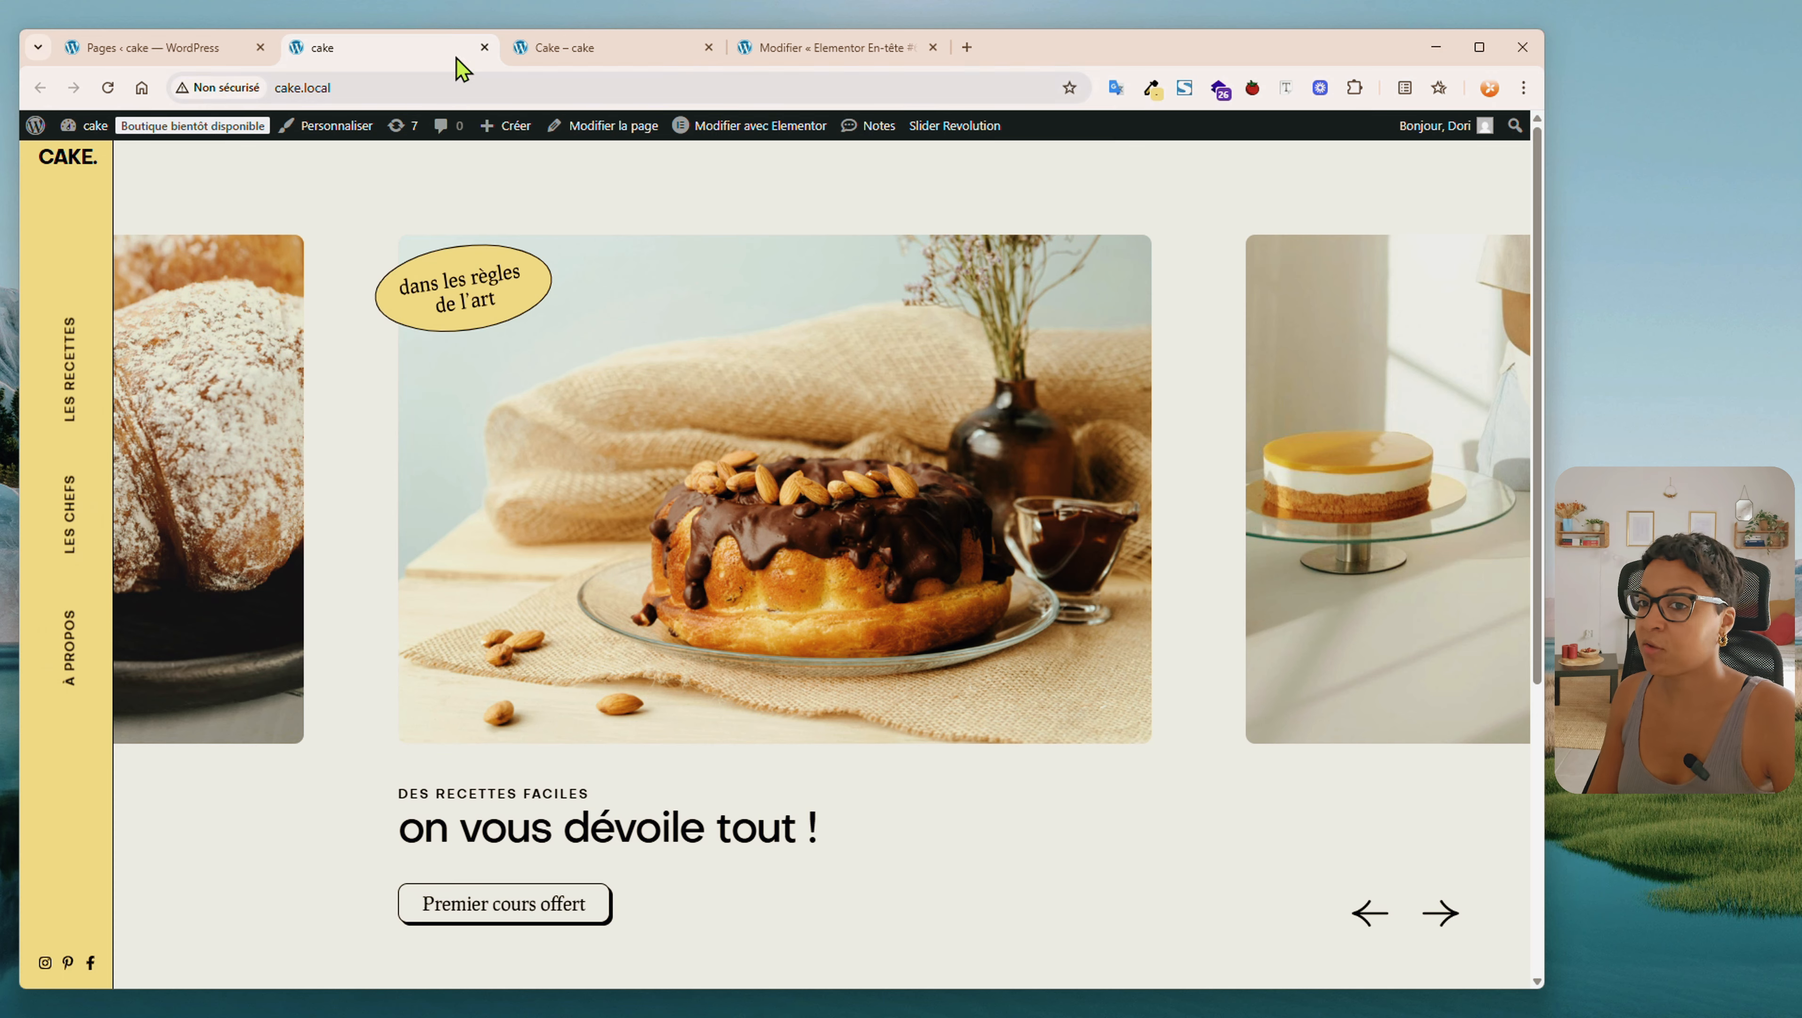
pyautogui.click(519, 50)
pyautogui.click(741, 51)
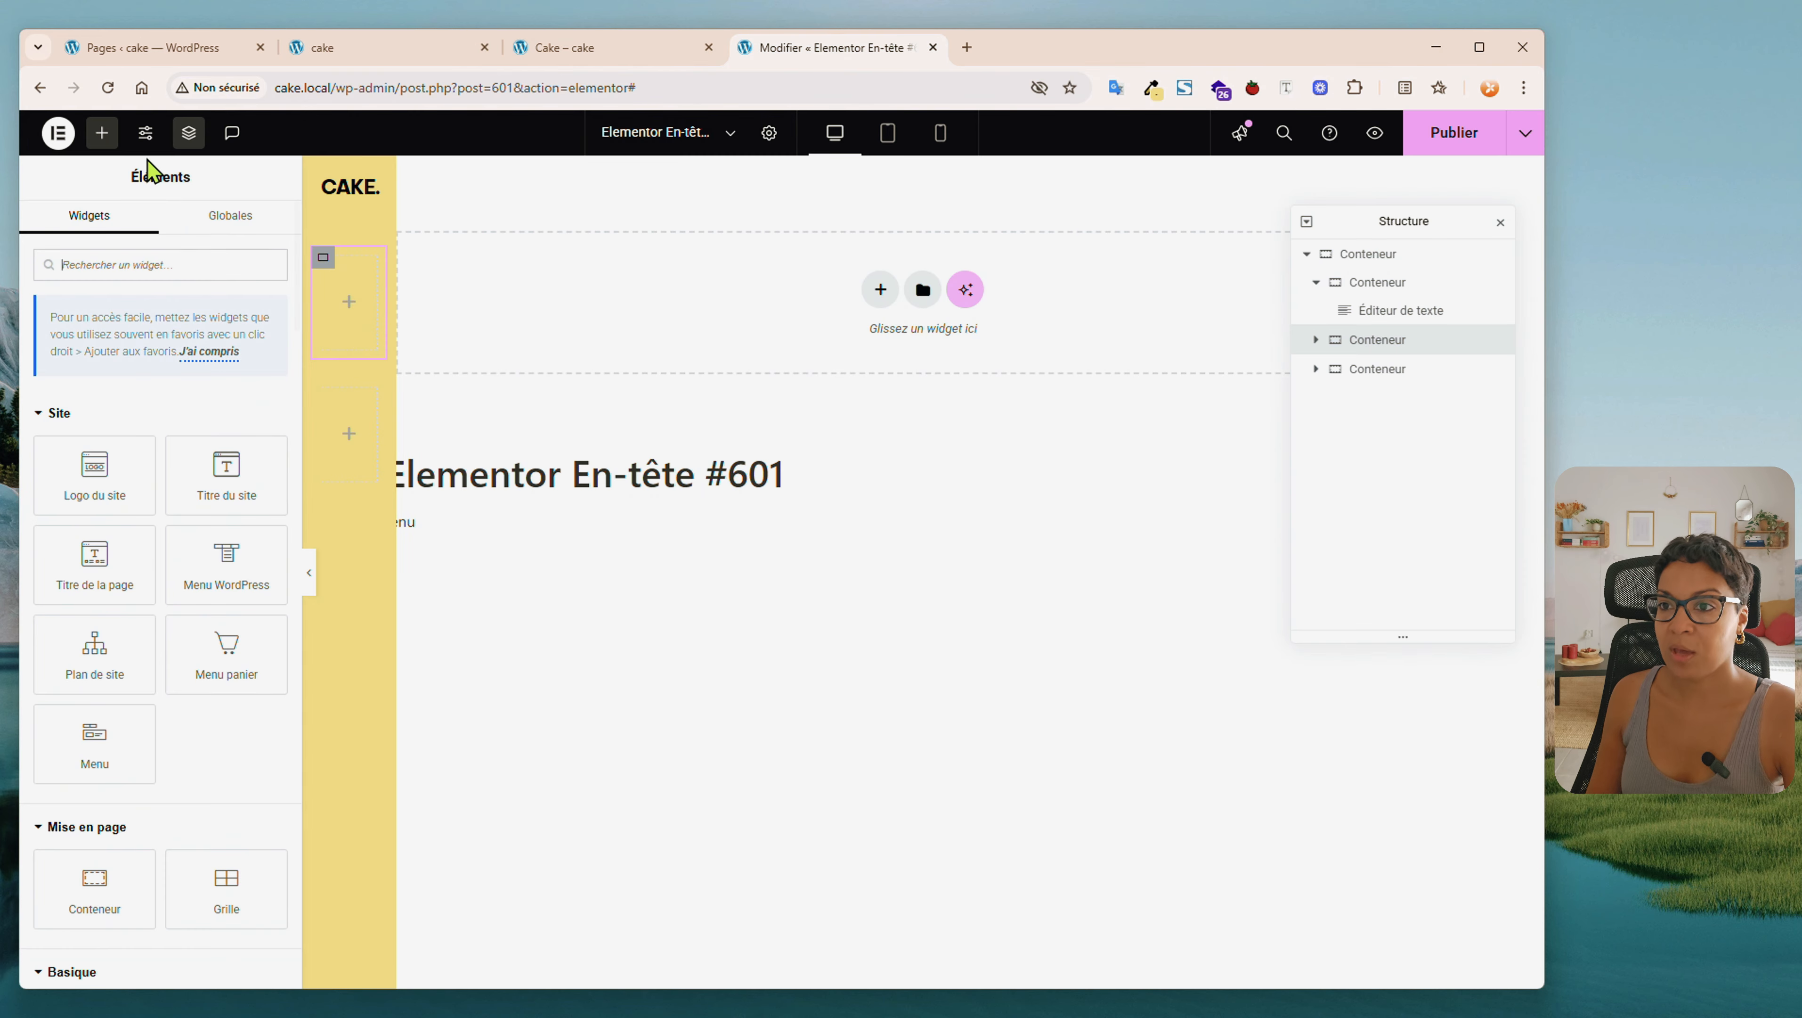
pyautogui.moveTo(98, 856); pyautogui.dragTo(355, 287)
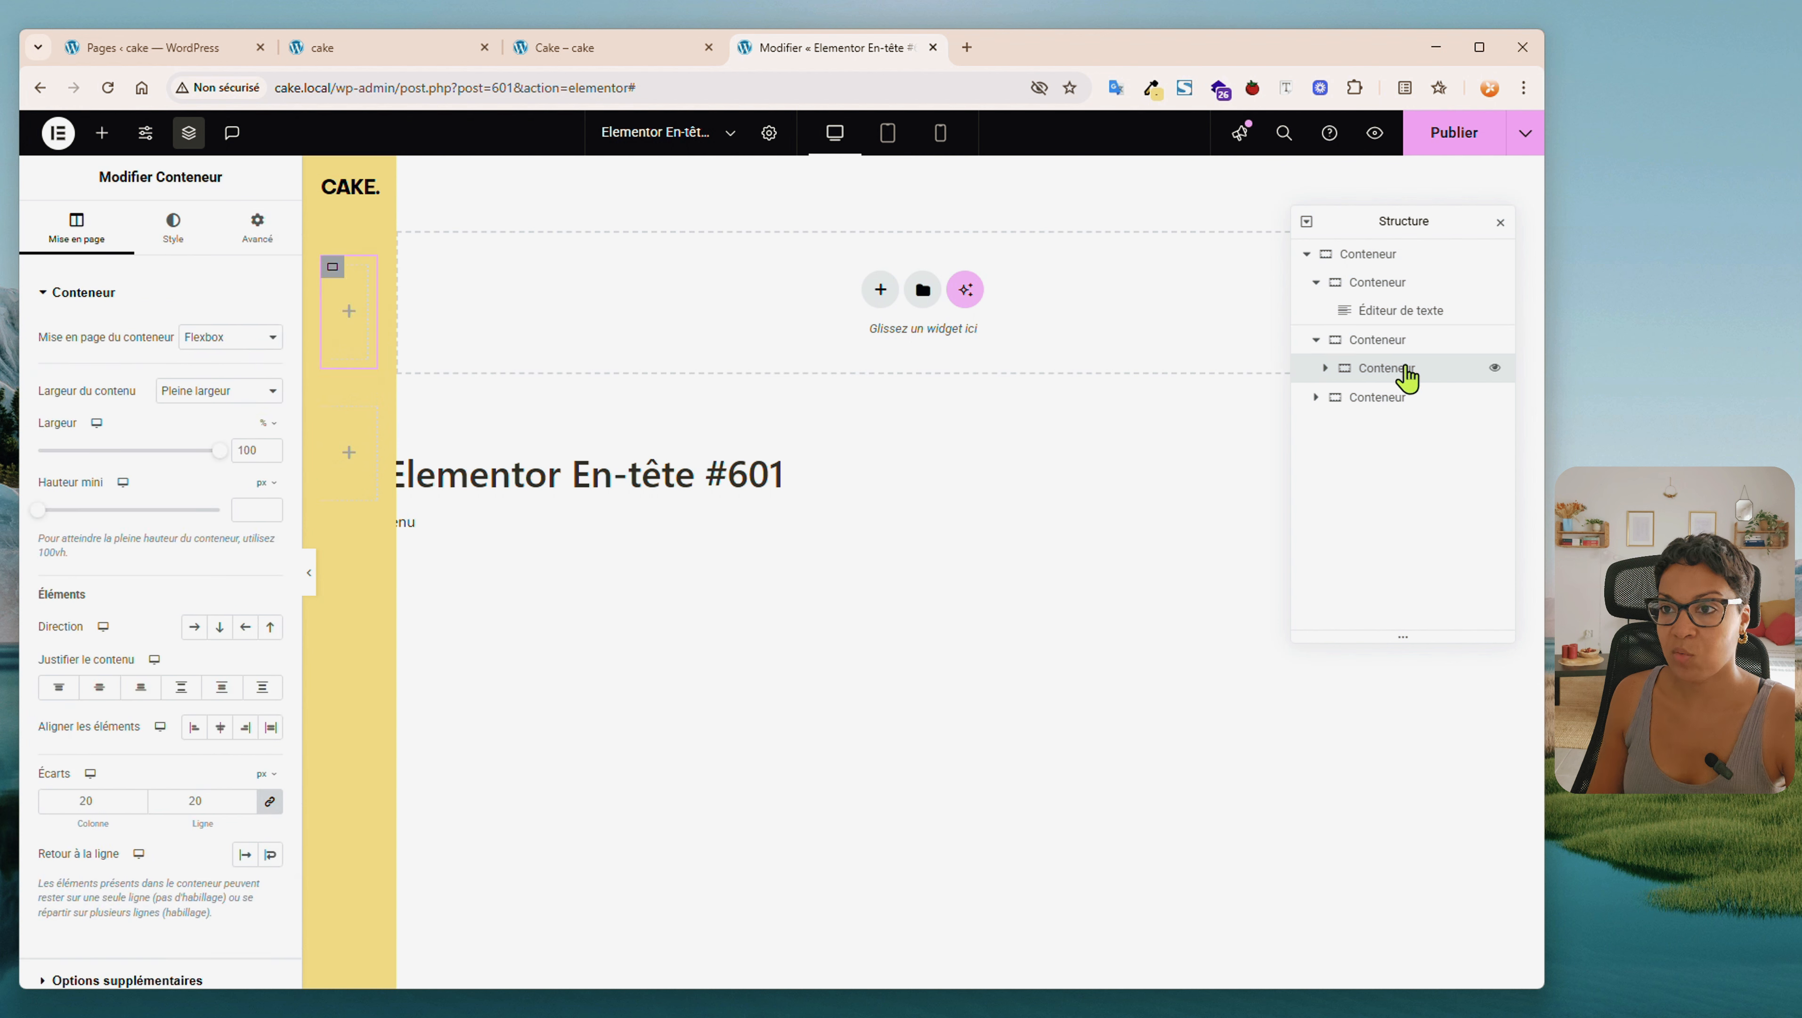
pyautogui.rightClick(1362, 368)
pyautogui.click(1415, 420)
pyautogui.rightClick(1405, 399)
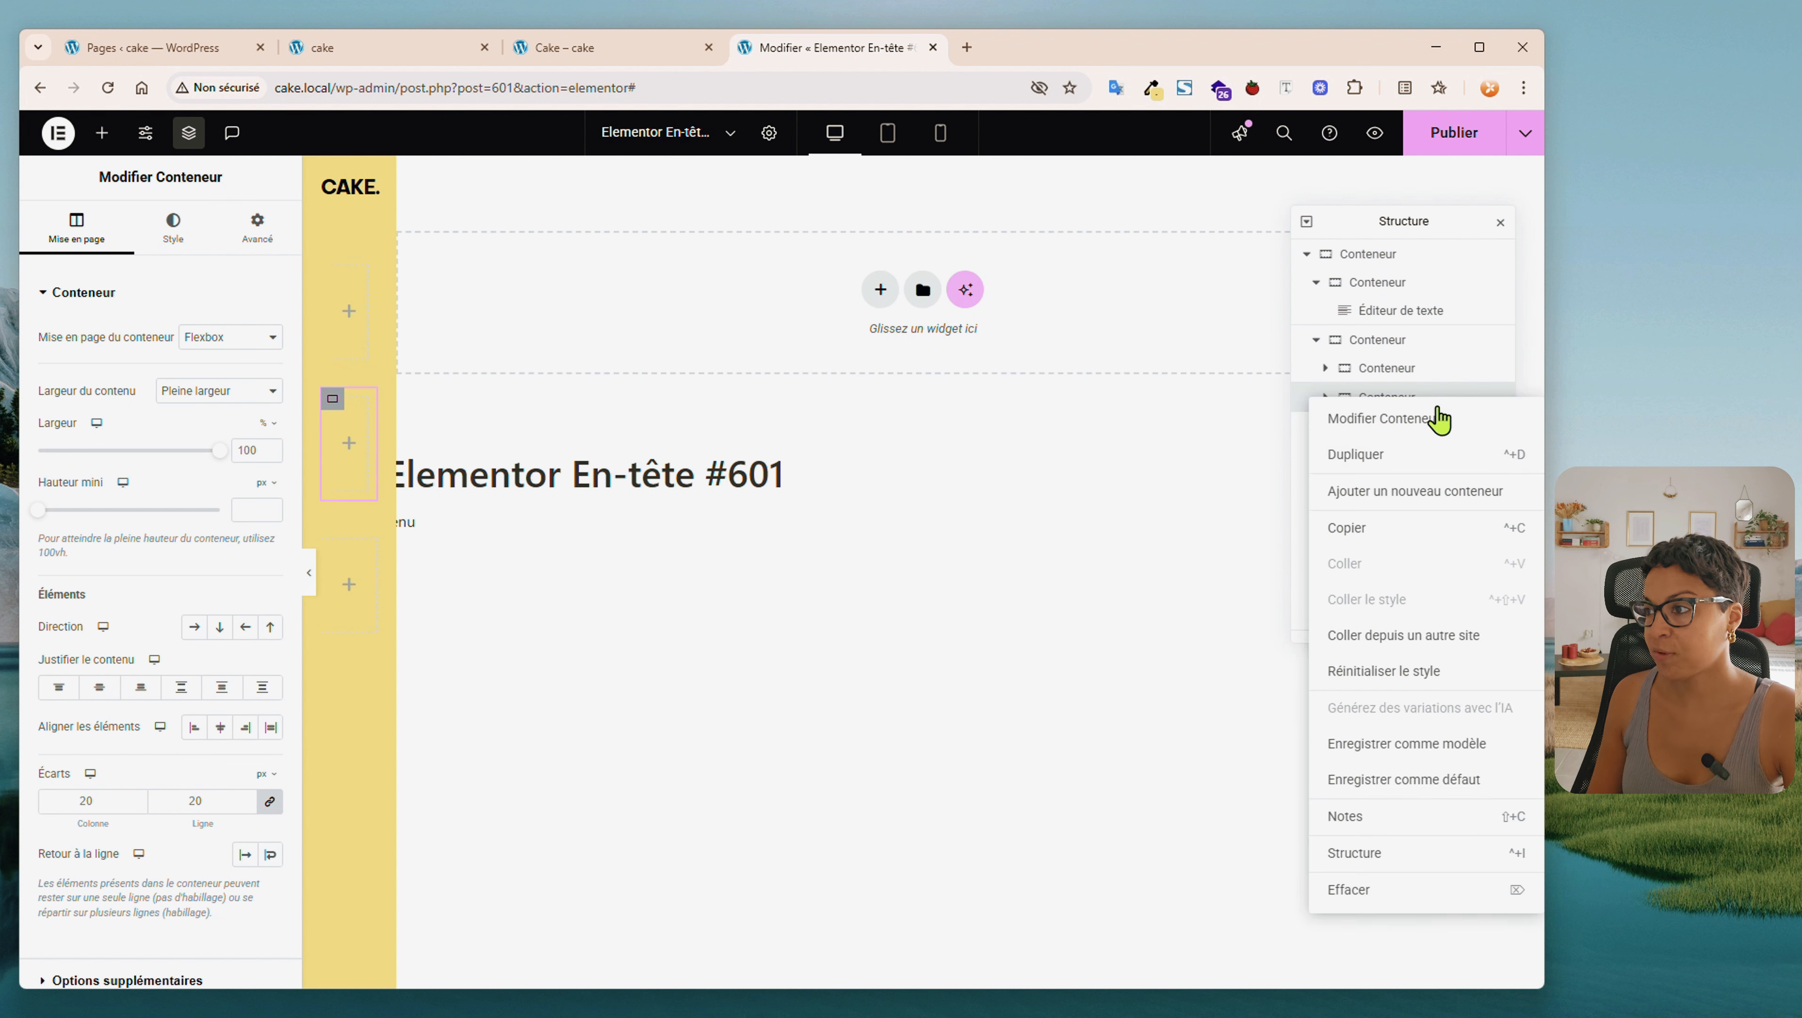
pyautogui.click(1370, 463)
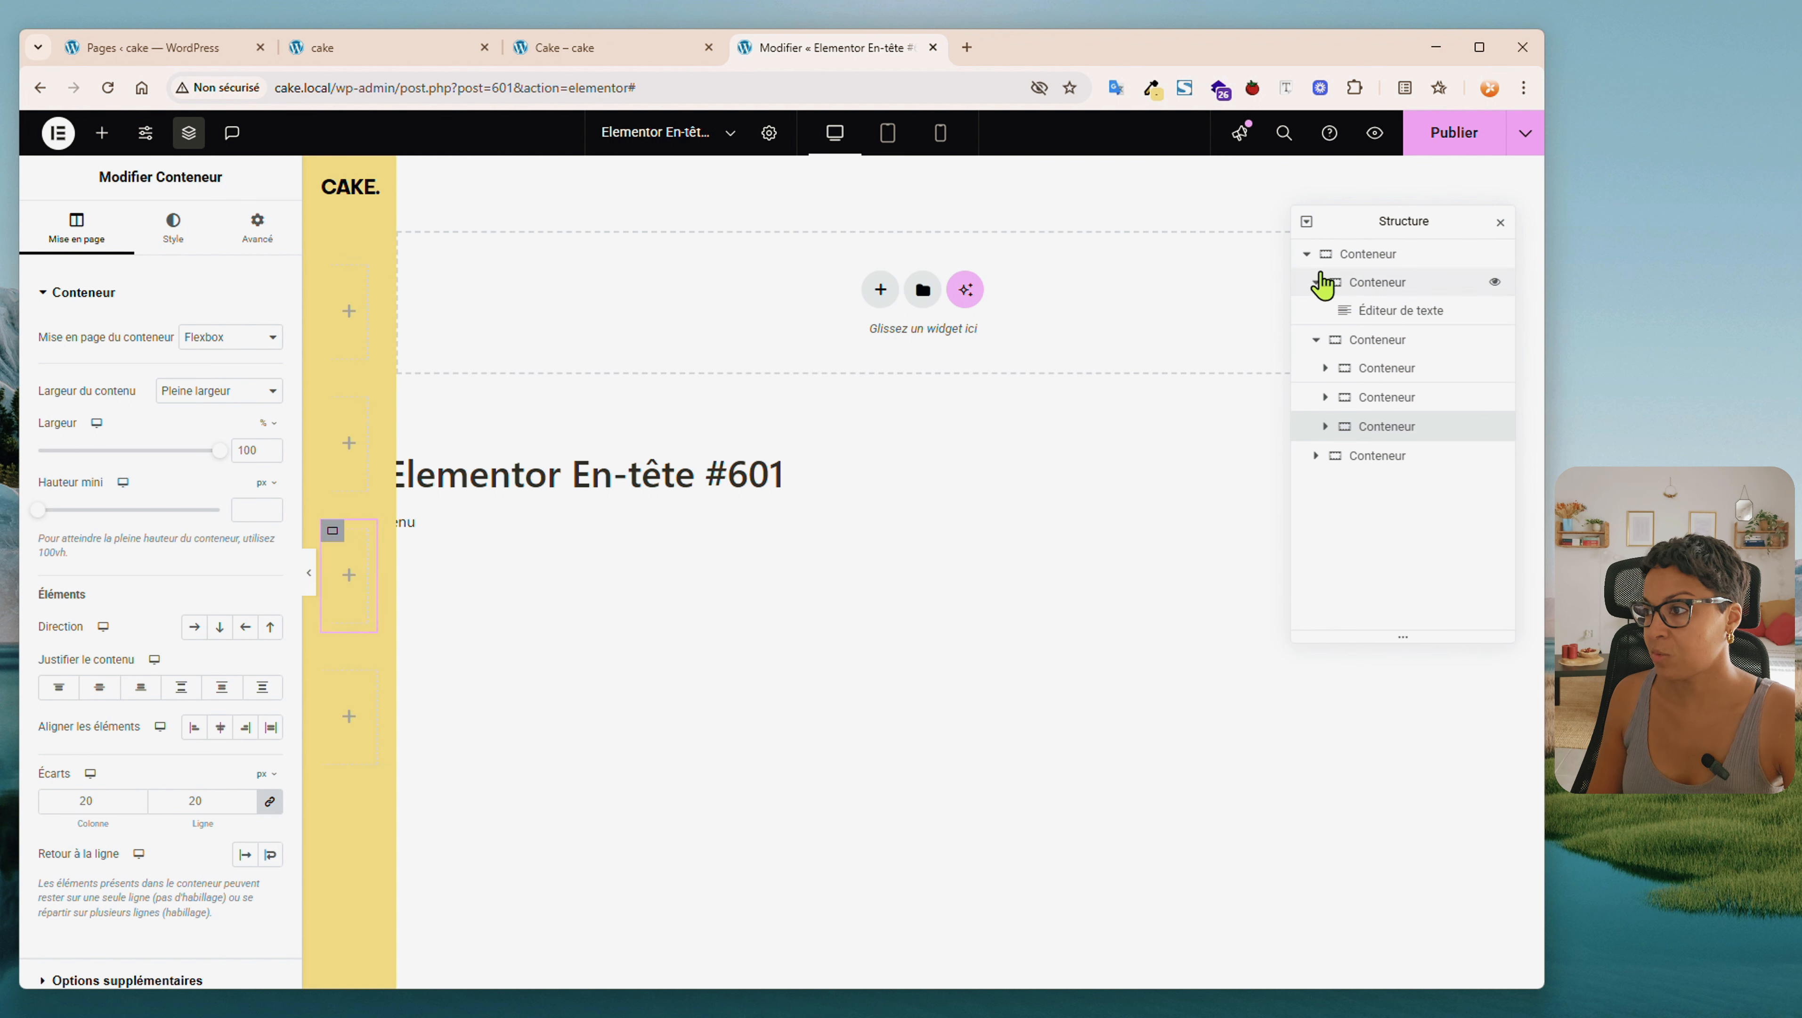
# Rename the first inner container, which holds the CAKE. text, as Logo in the structure
pyautogui.doubleClick(1357, 282)
pyautogui.write('Logo')
pyautogui.click(1392, 314)
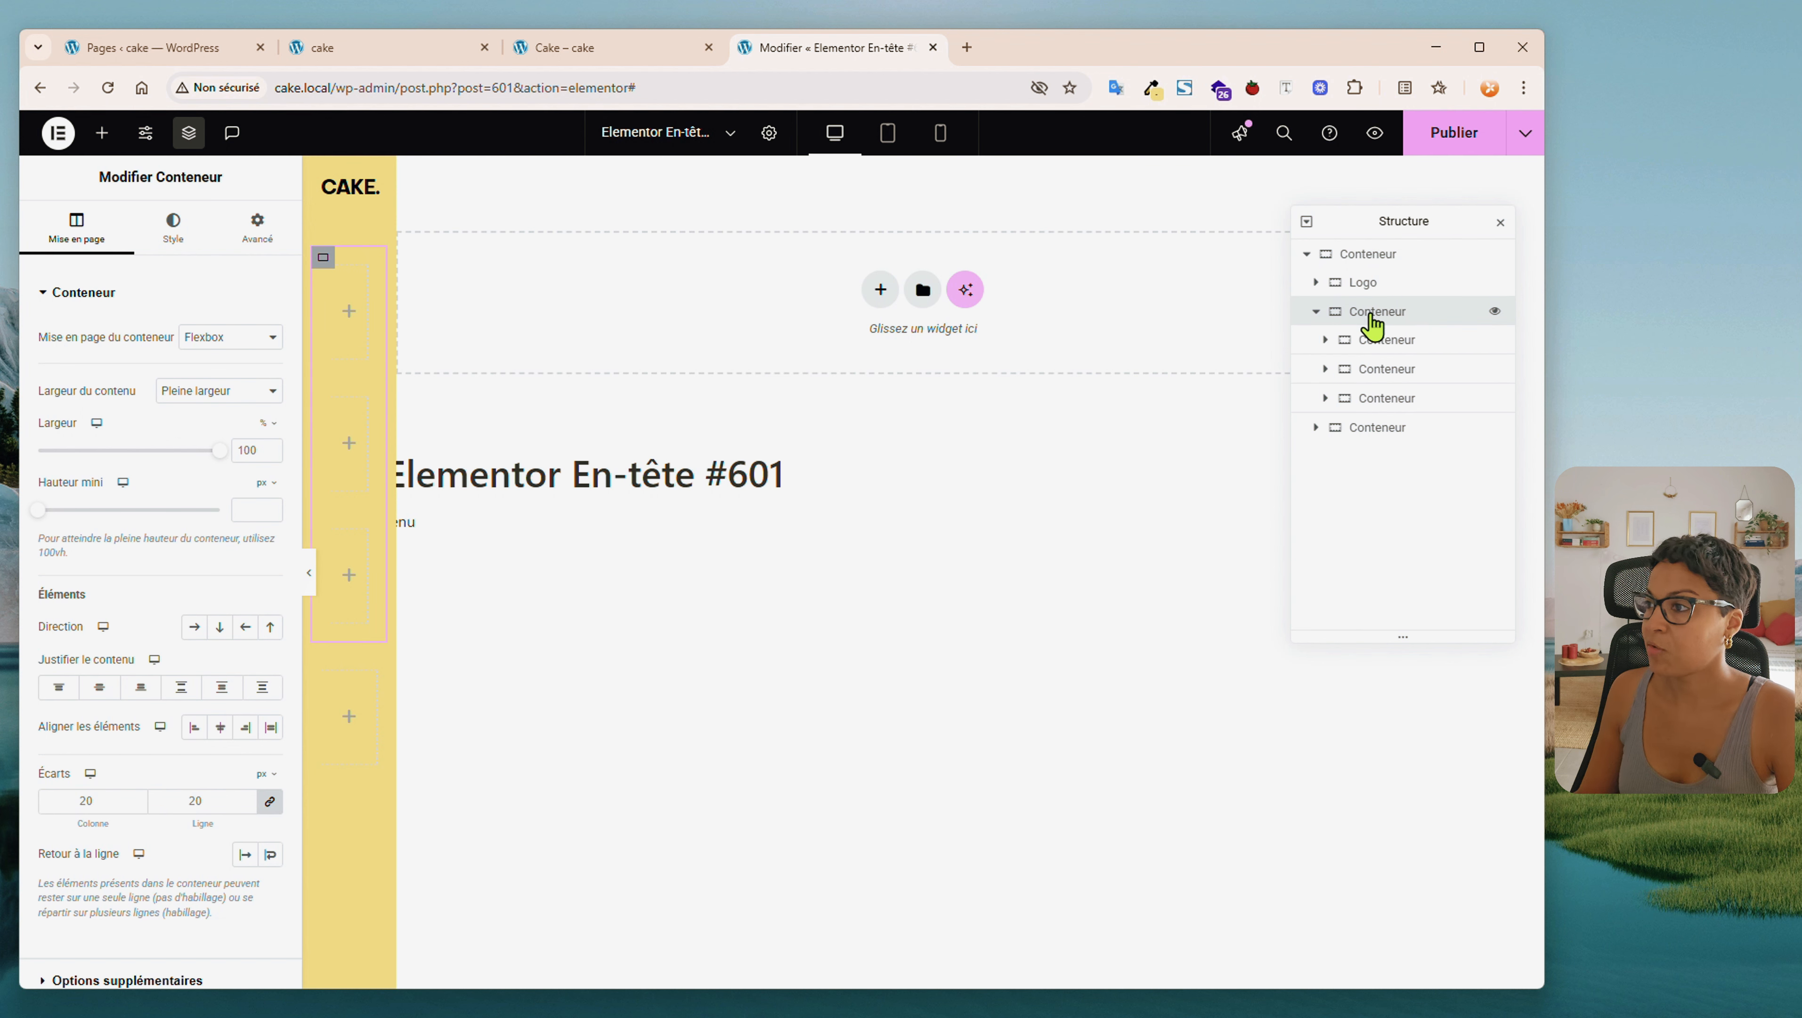
# Rename the second inner container as elements menu and the third inner container as icones reseaux in the structure
pyautogui.write('e')
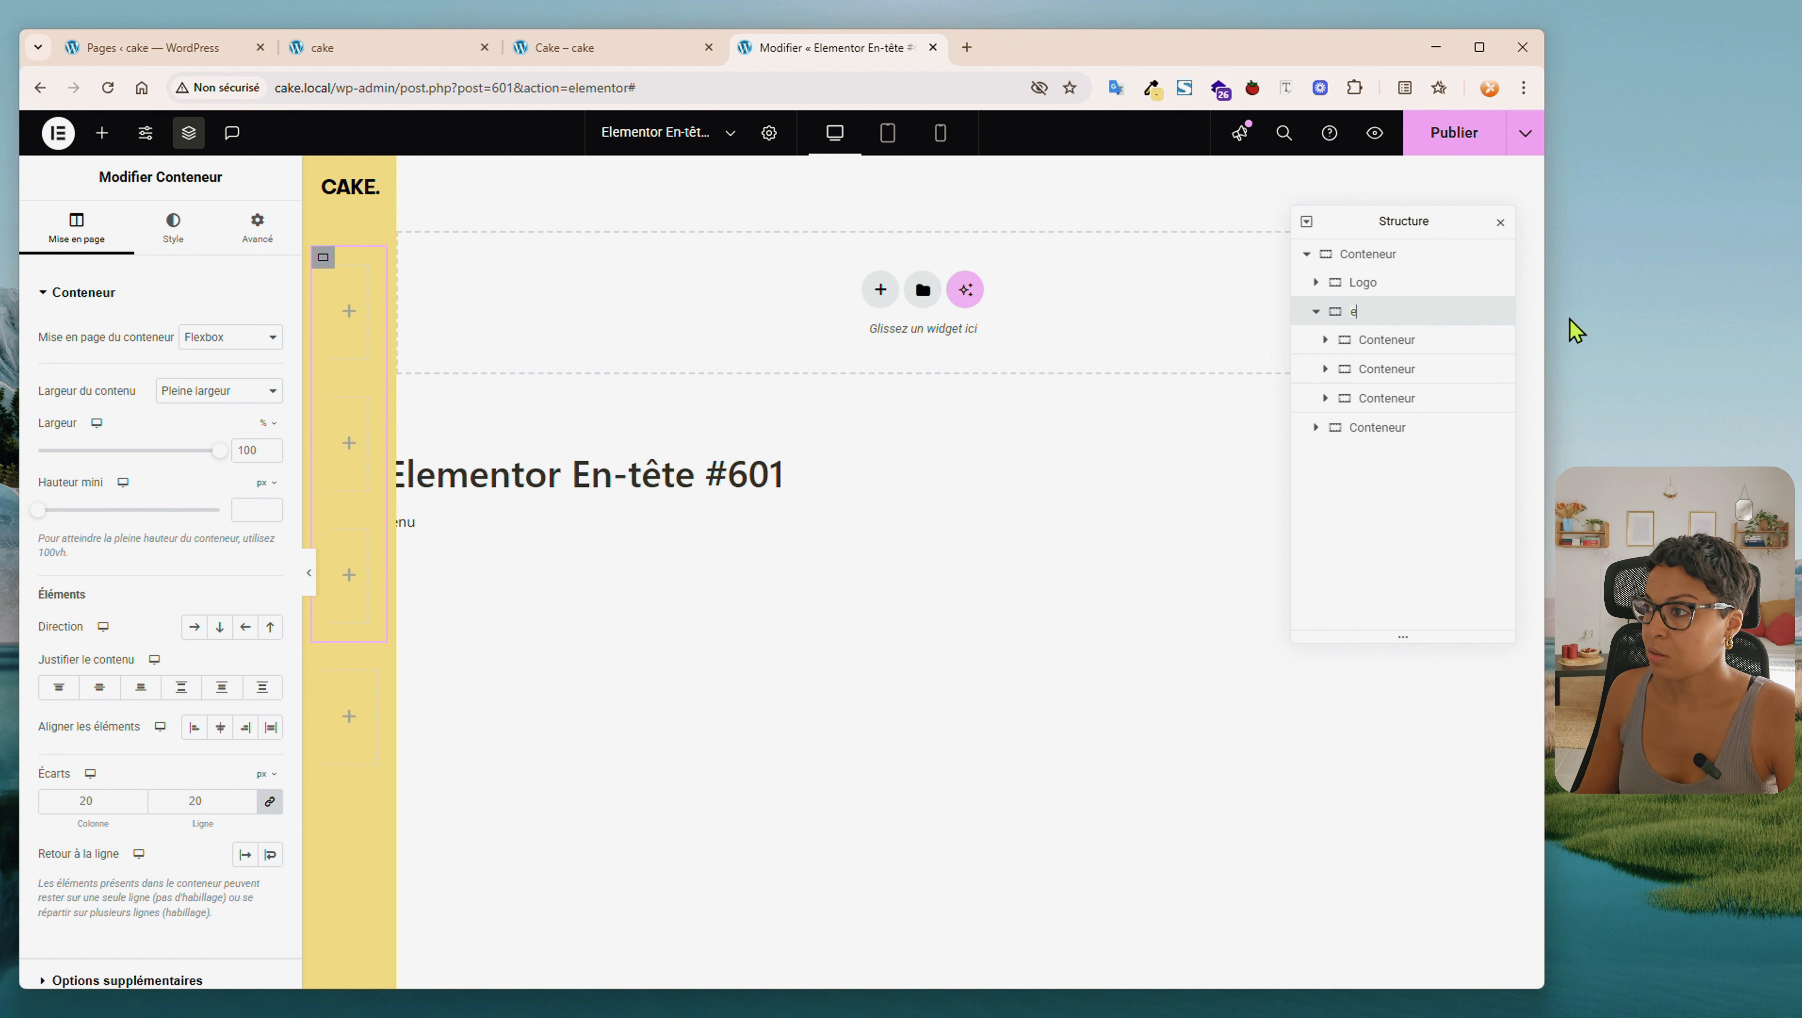
pyautogui.write('lements men')
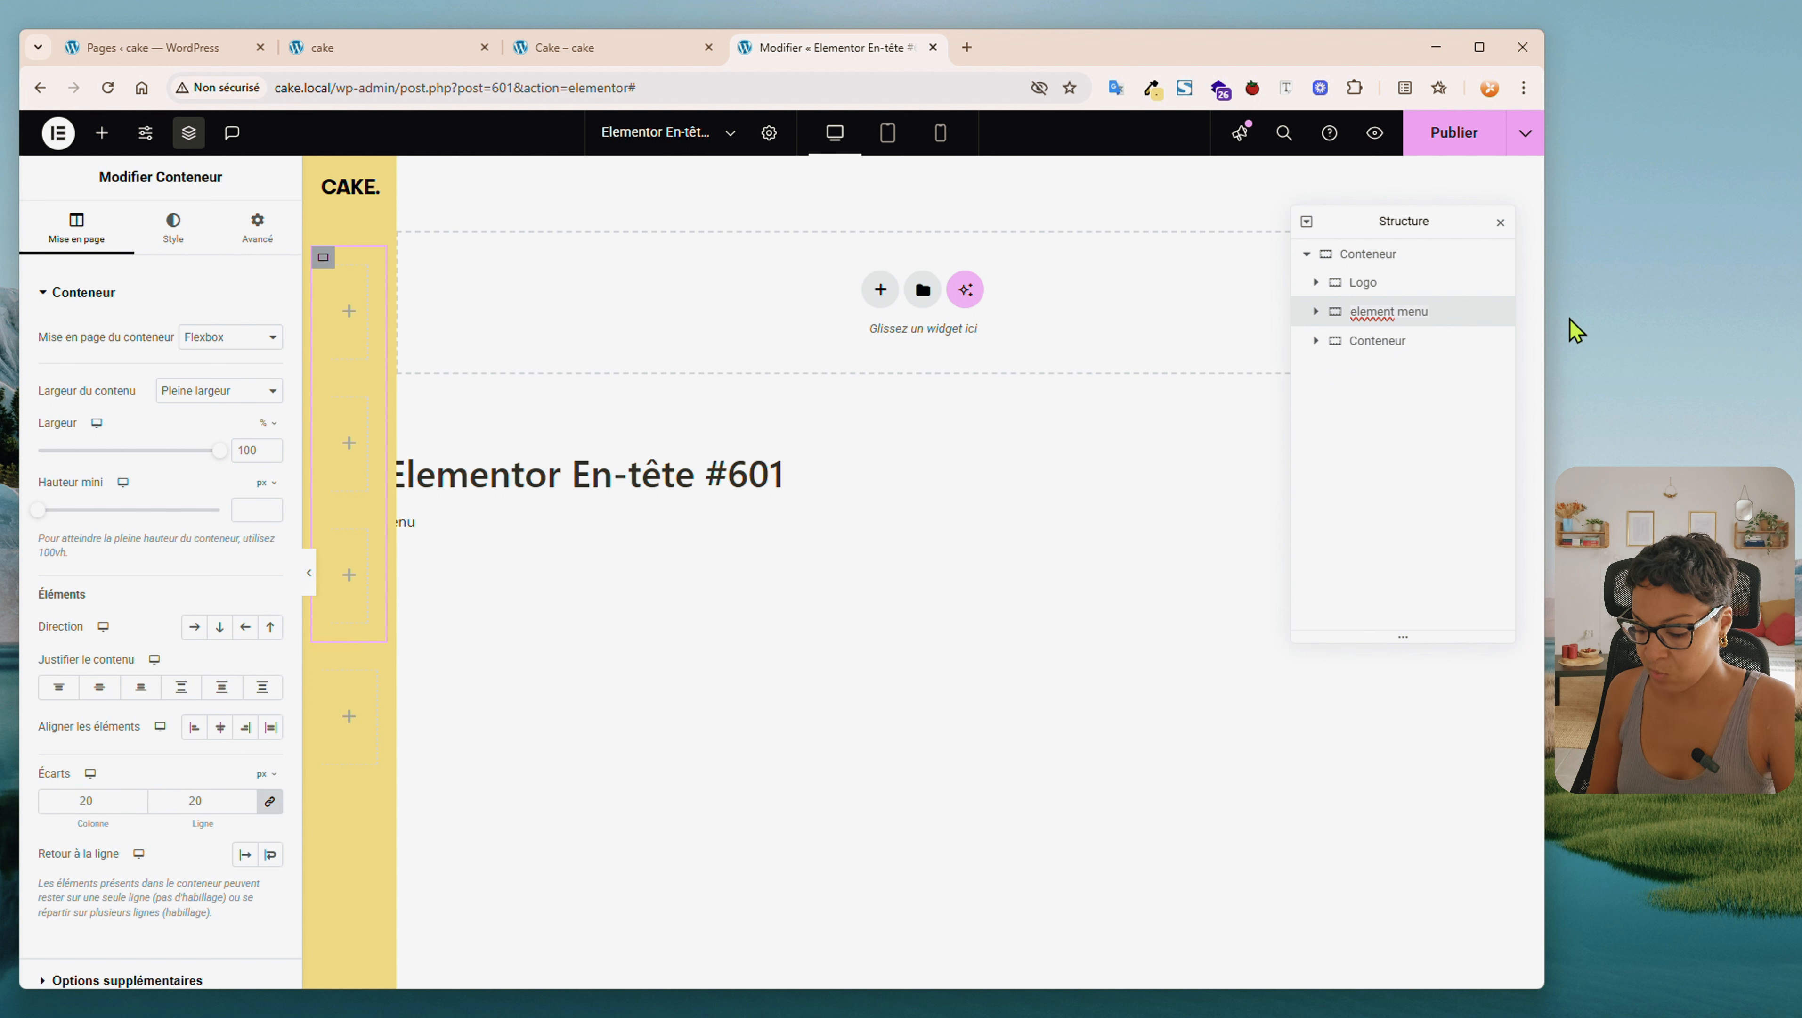
pyautogui.write('u')
pyautogui.click(1394, 313)
pyautogui.write('s')
pyautogui.doubleClick(1379, 341)
pyautogui.write('icone')
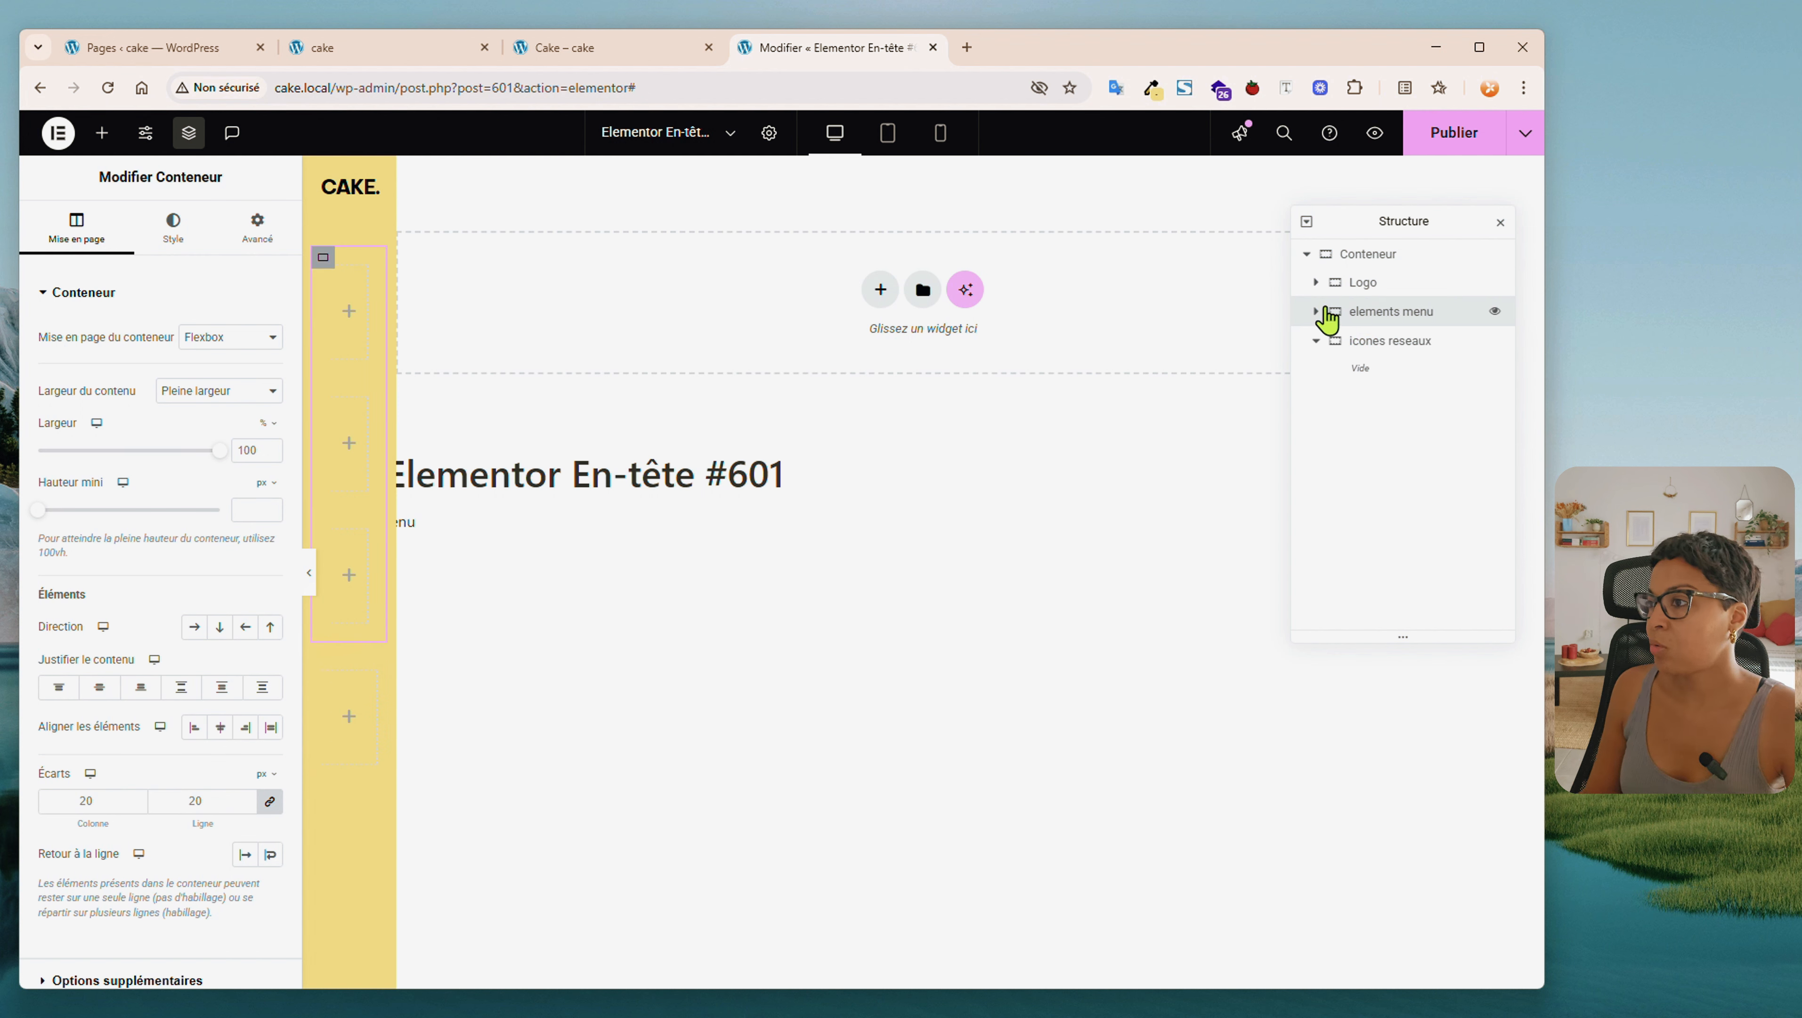
# Add a text editor widget to the first nested container of elements menu and replace its placeholder with Les recettes
pyautogui.click(1314, 313)
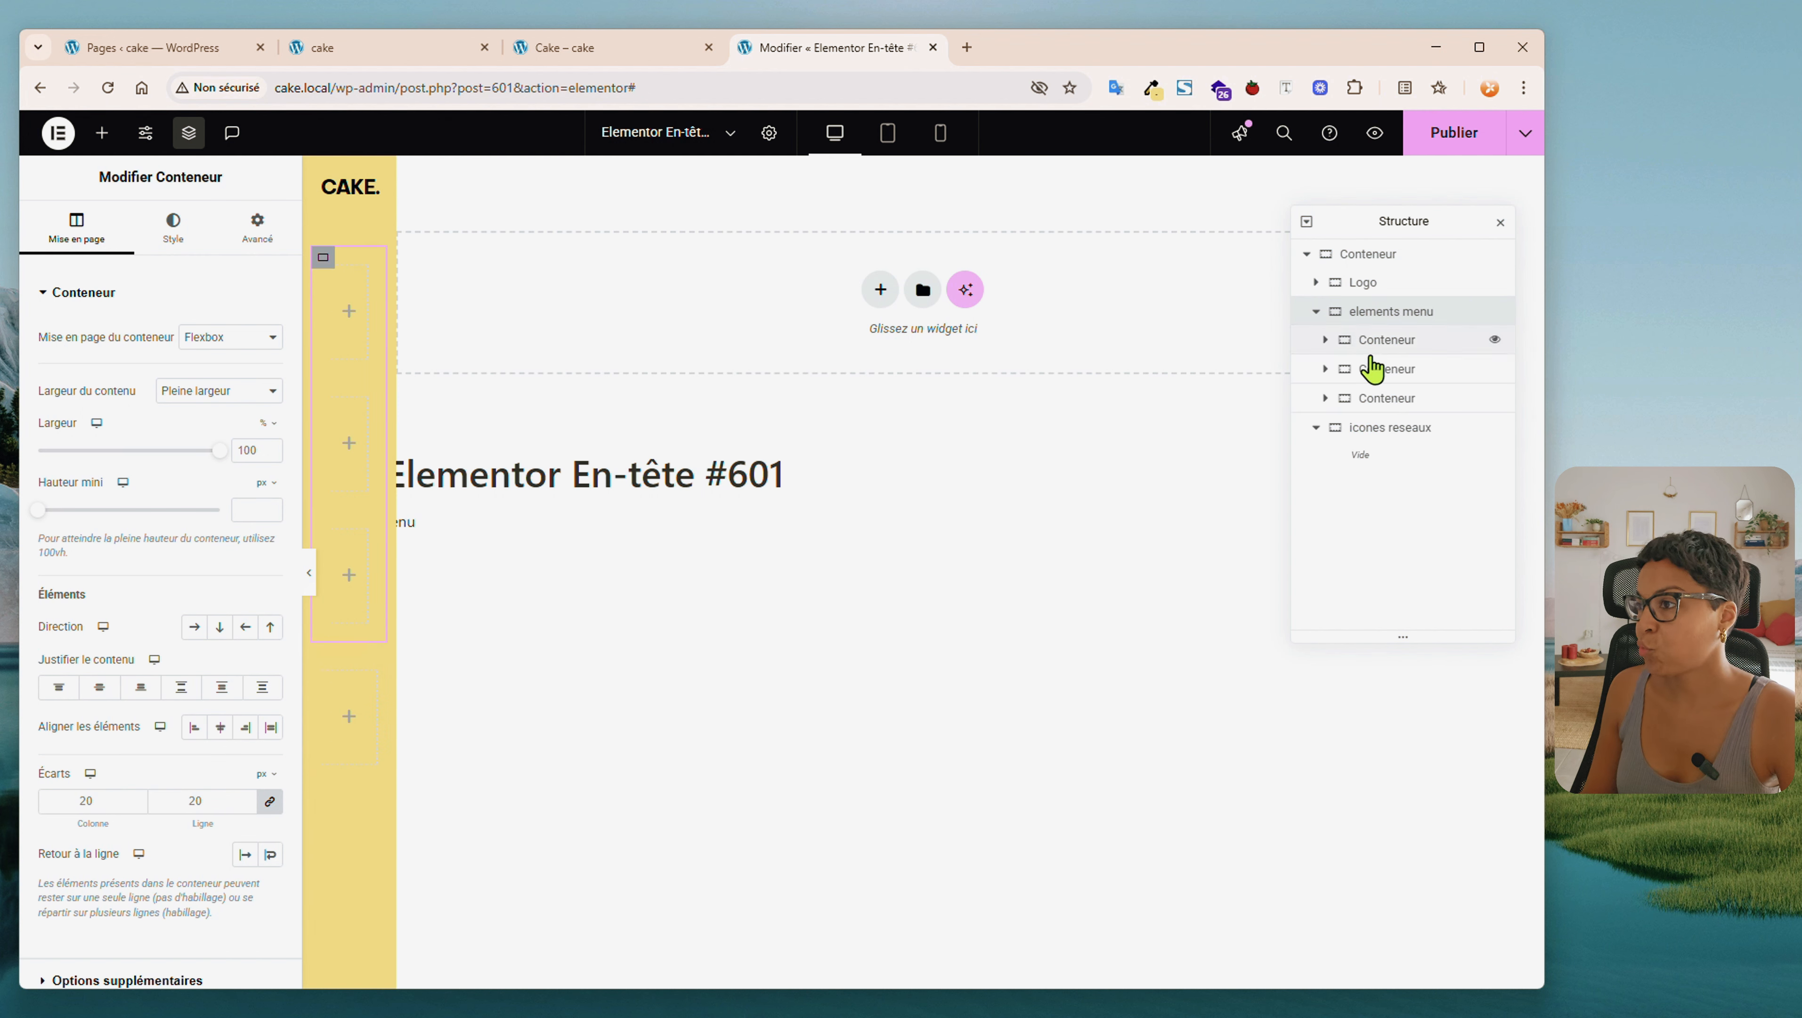
pyautogui.click(1396, 343)
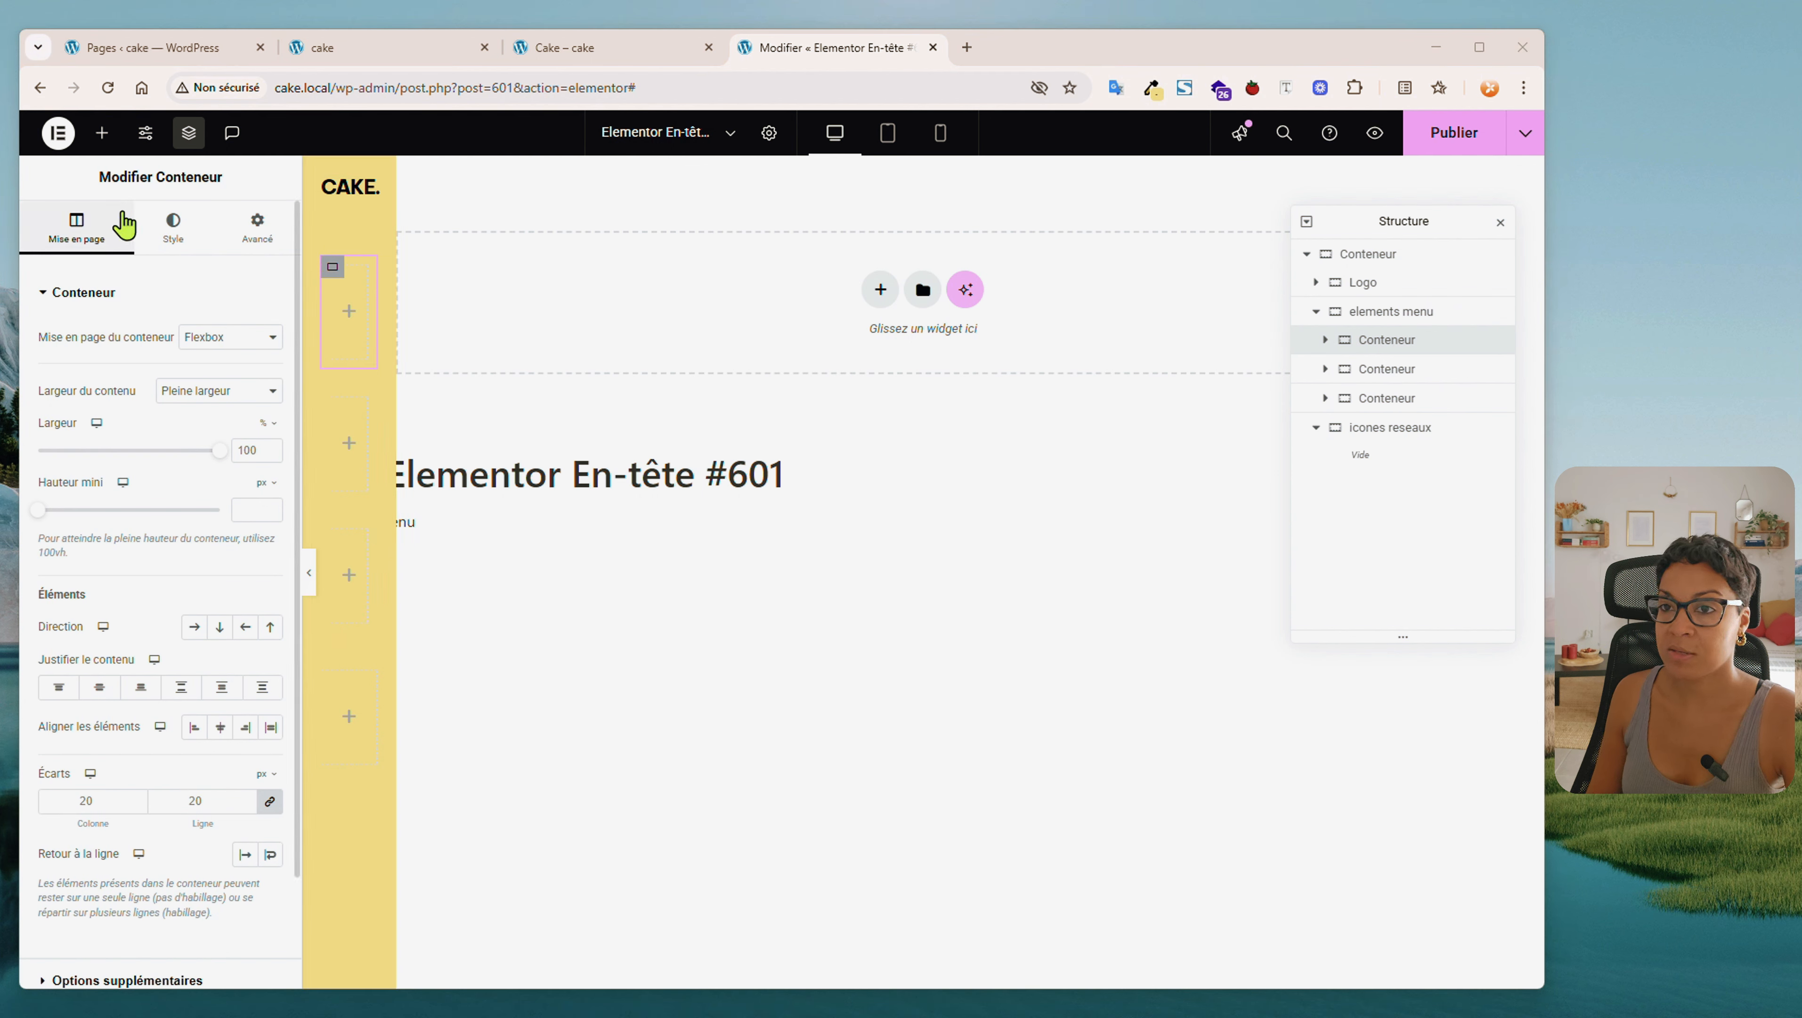
pyautogui.click(101, 133)
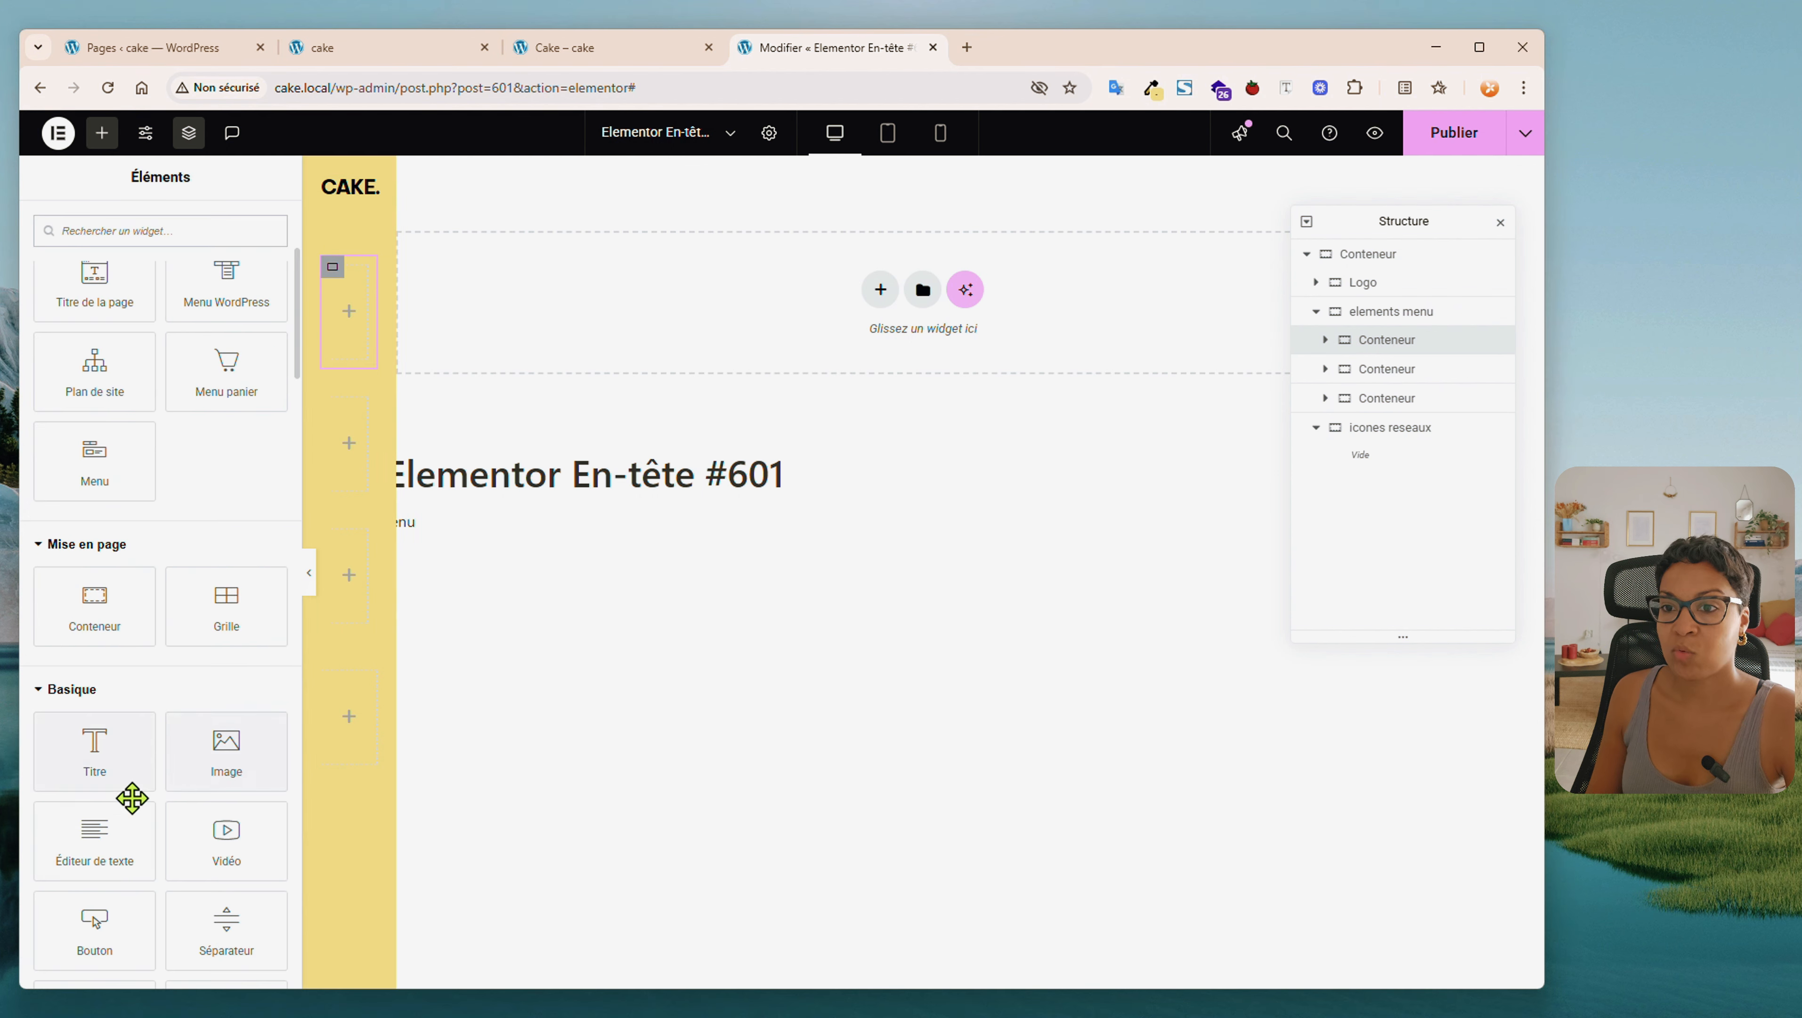
pyautogui.moveTo(91, 842); pyautogui.dragTo(346, 302)
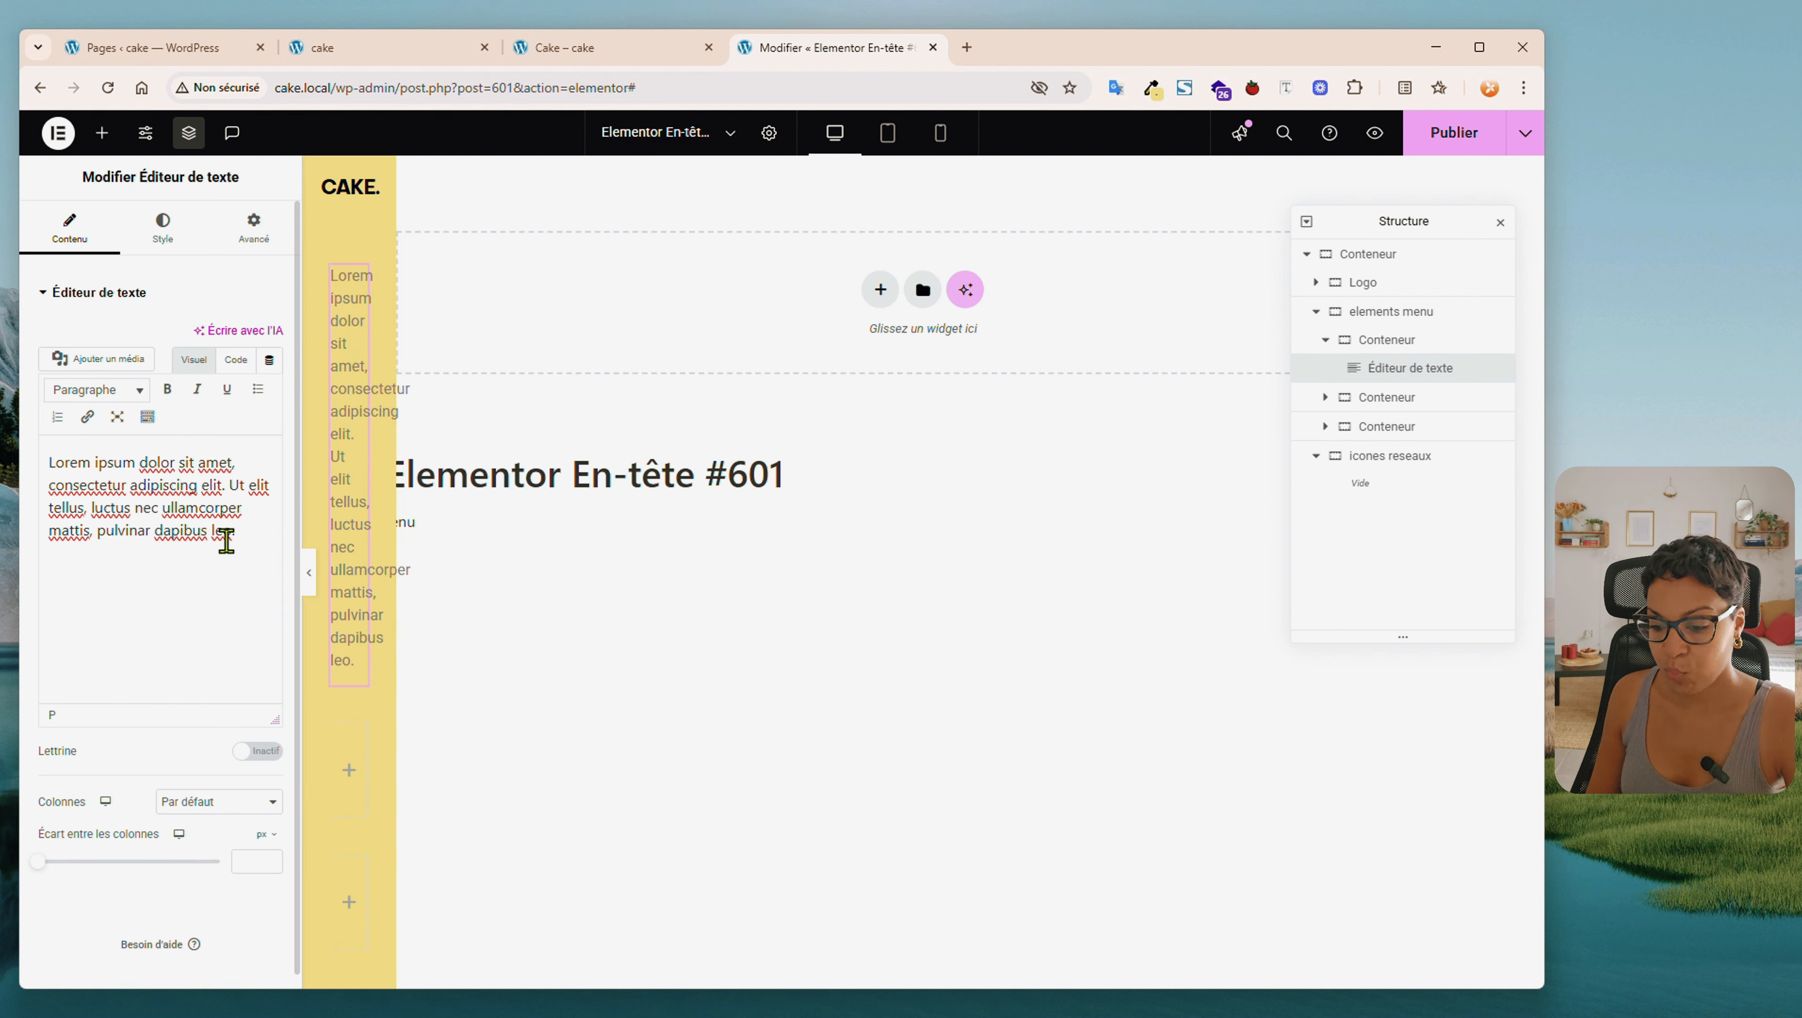
pyautogui.moveTo(225, 539); pyautogui.dragTo(51, 456)
pyautogui.write('Le')
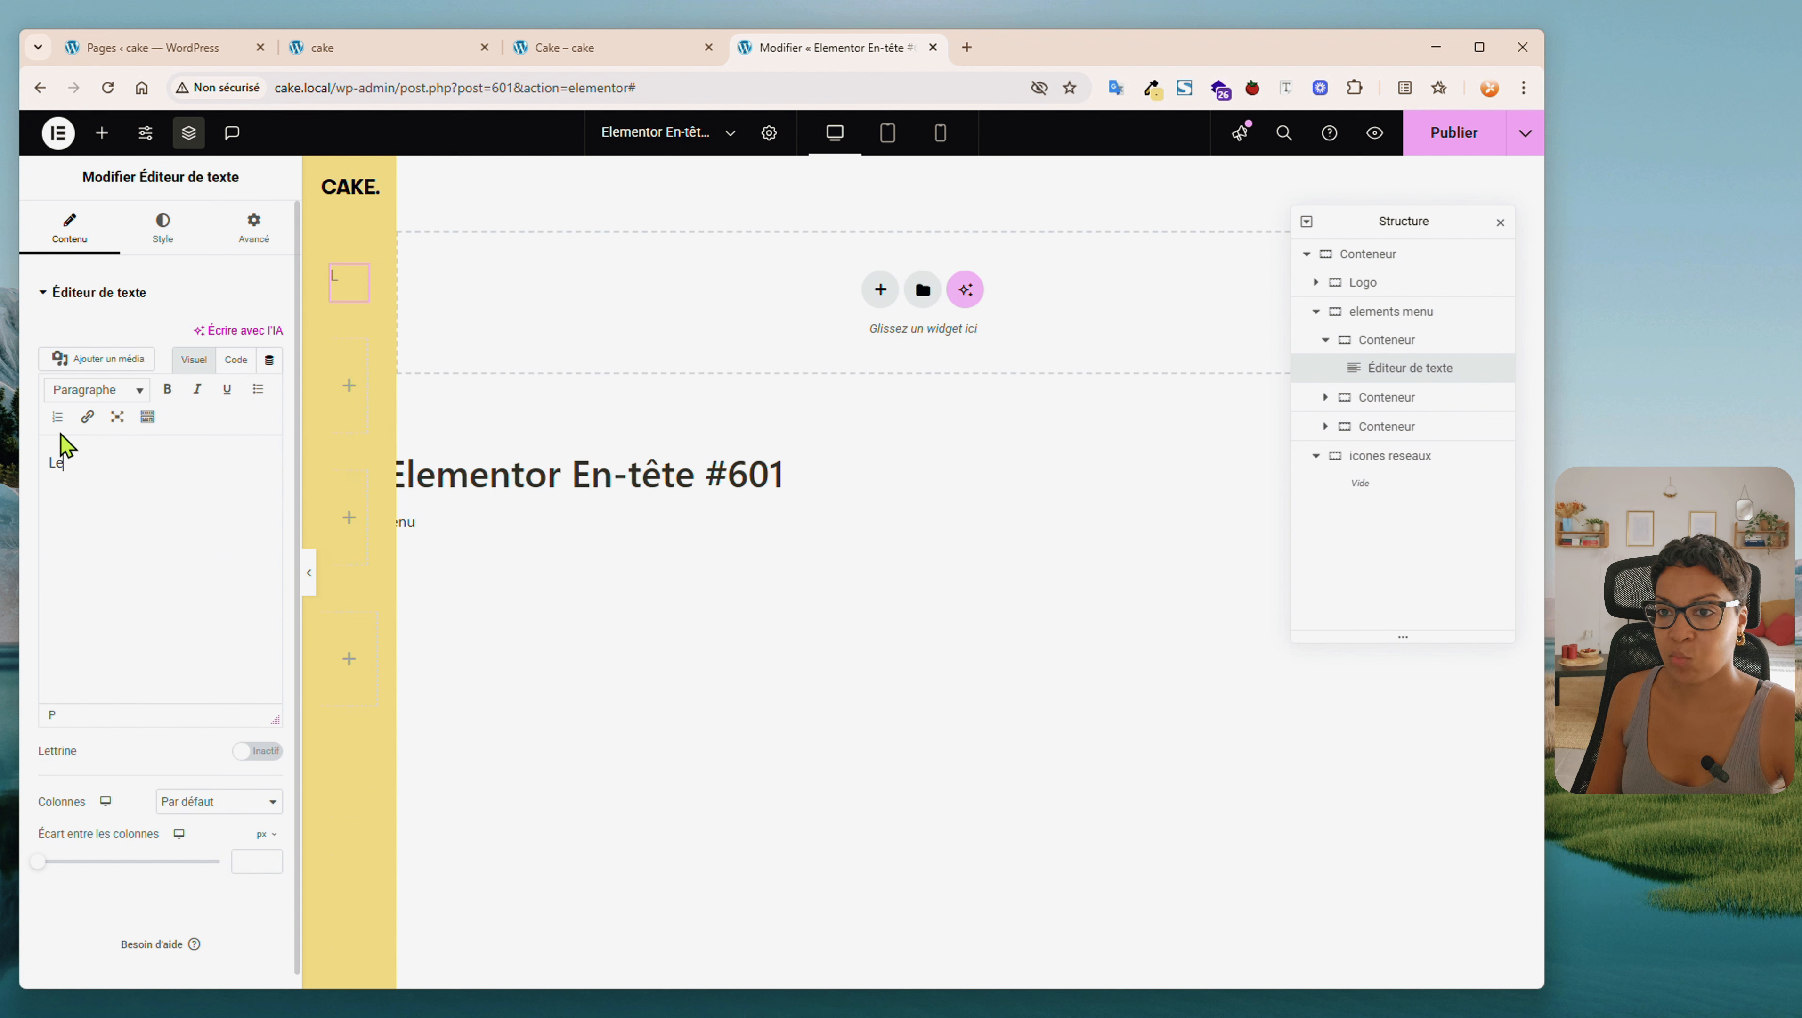
pyautogui.write('s recett')
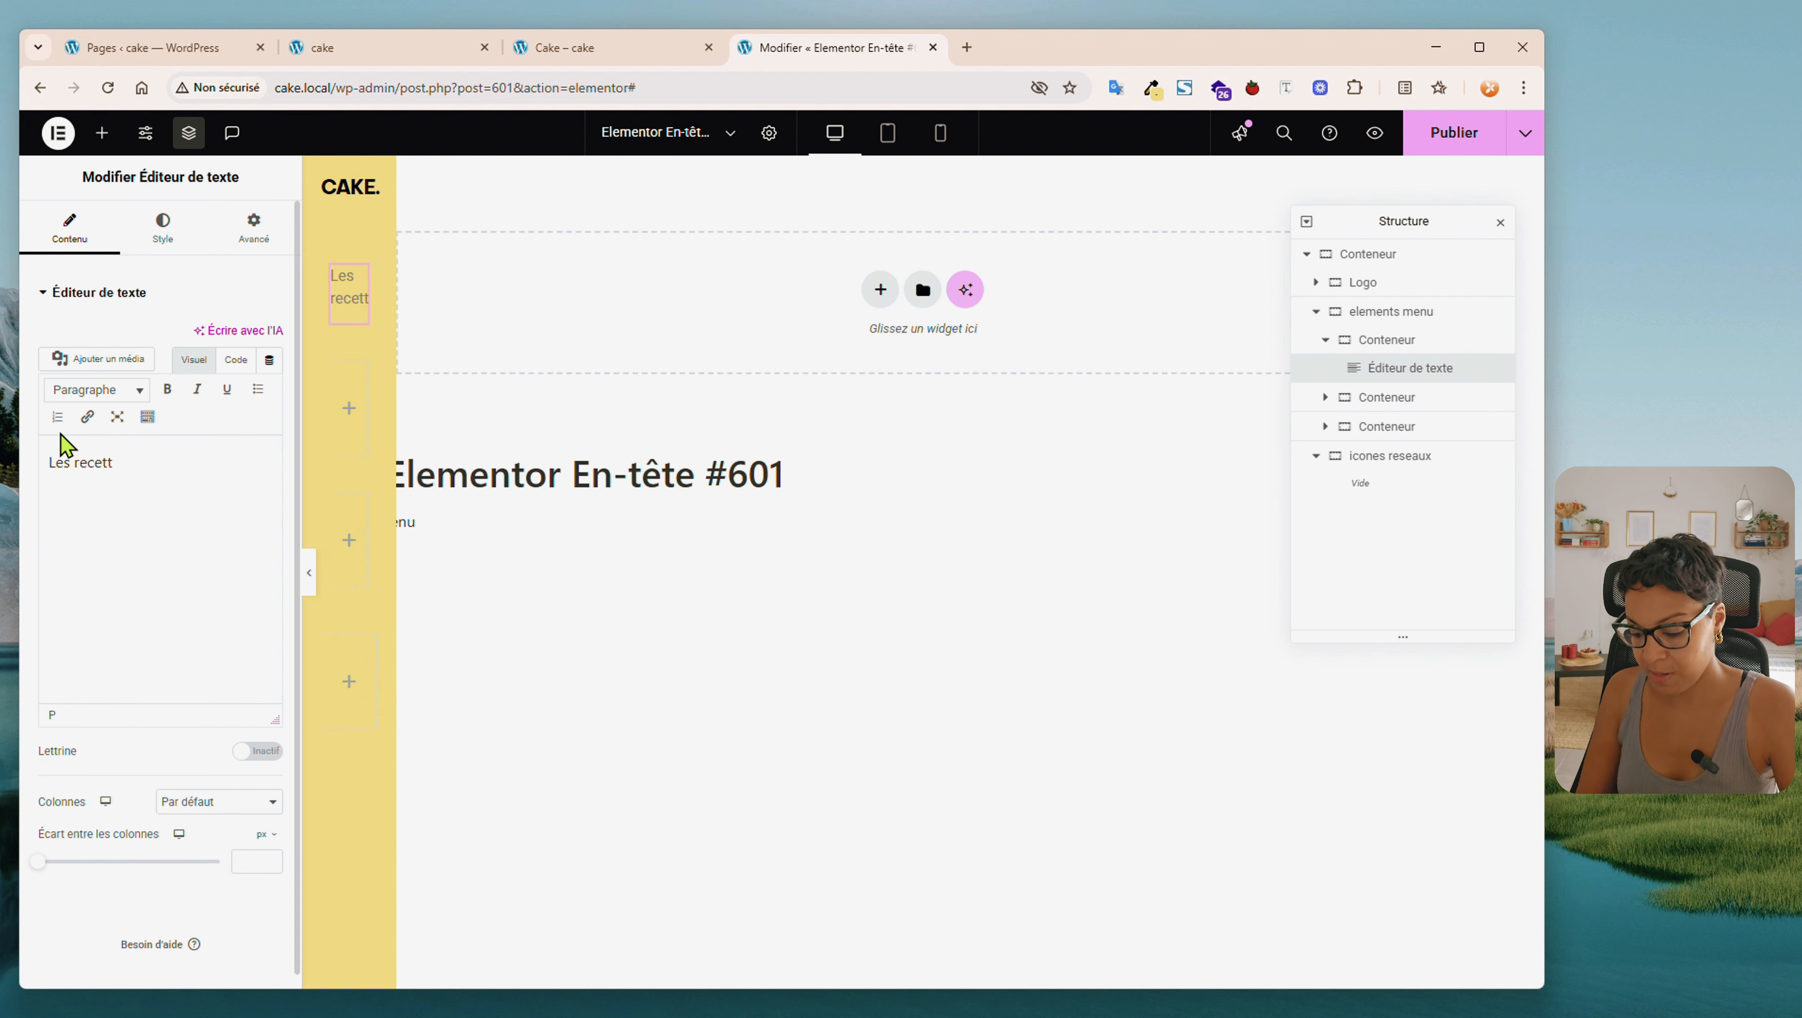
pyautogui.write('es')
# Link the whole Les recettes text to the placeholder URL #
pyautogui.hotkey('ctrl', 'a')
pyautogui.click(87, 416)
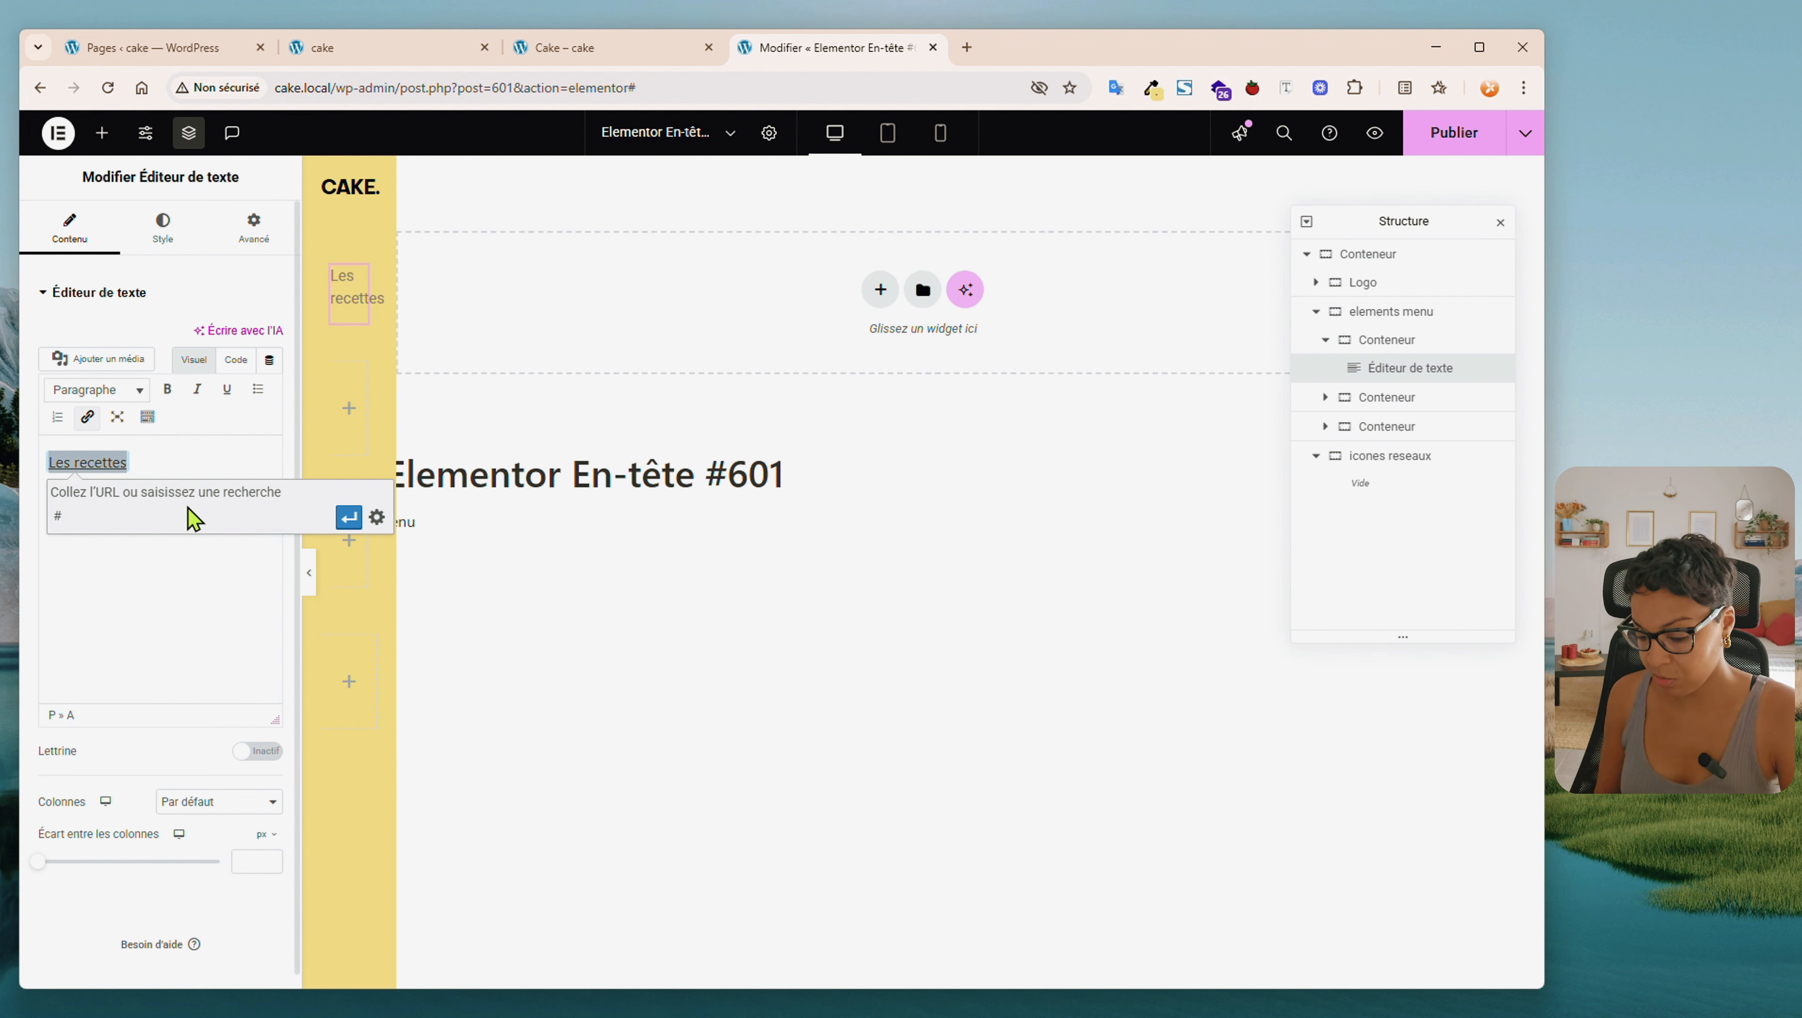
pyautogui.click(348, 519)
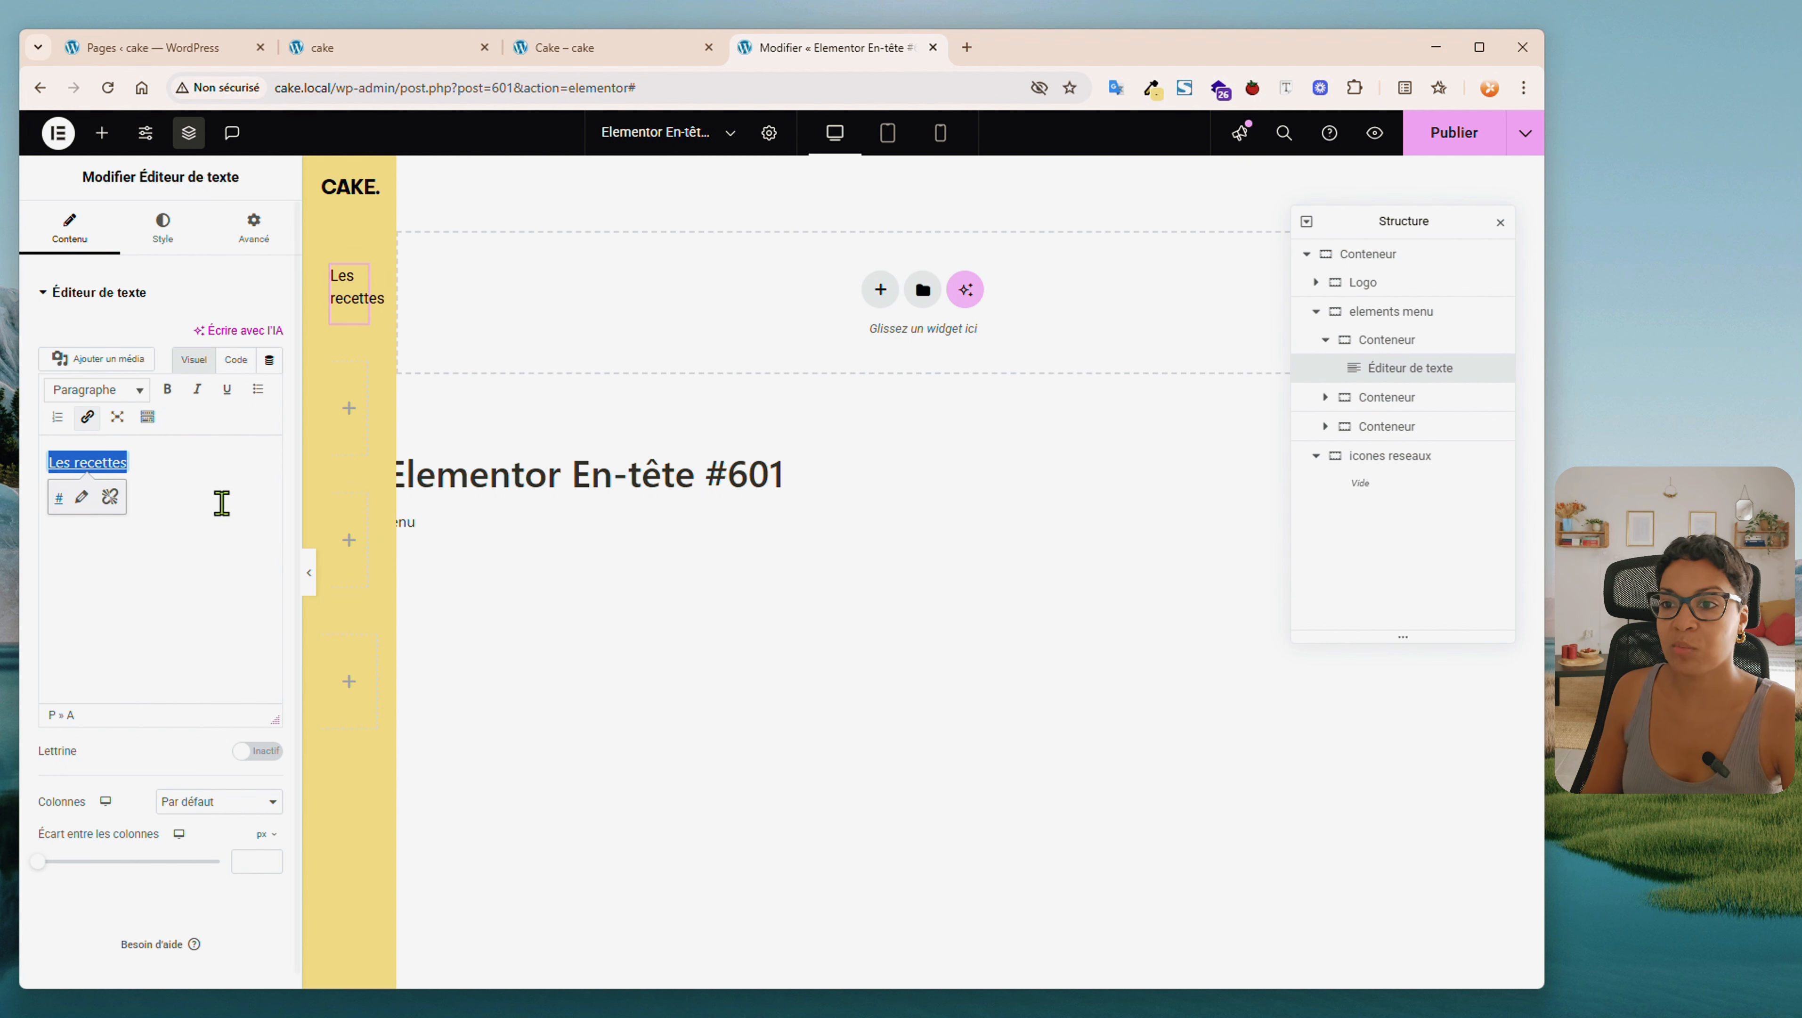
# Set the Les recettes text colour to black #000000
pyautogui.click(162, 243)
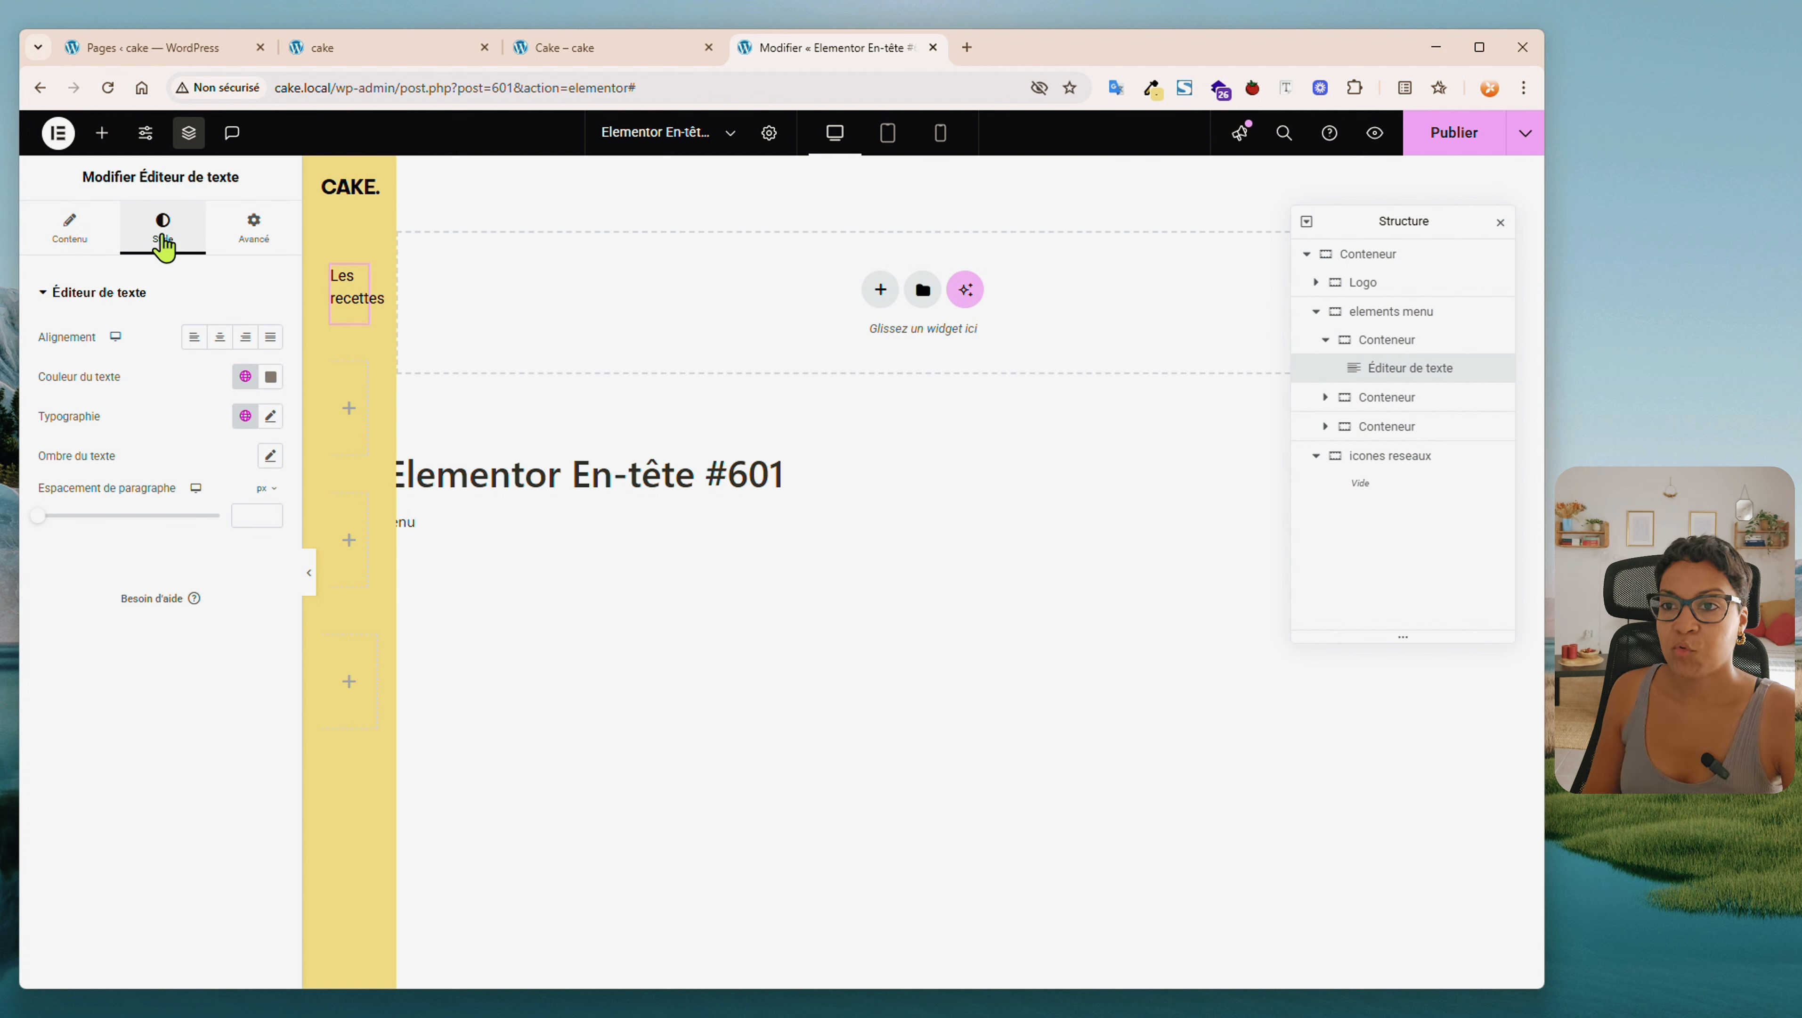
pyautogui.click(270, 376)
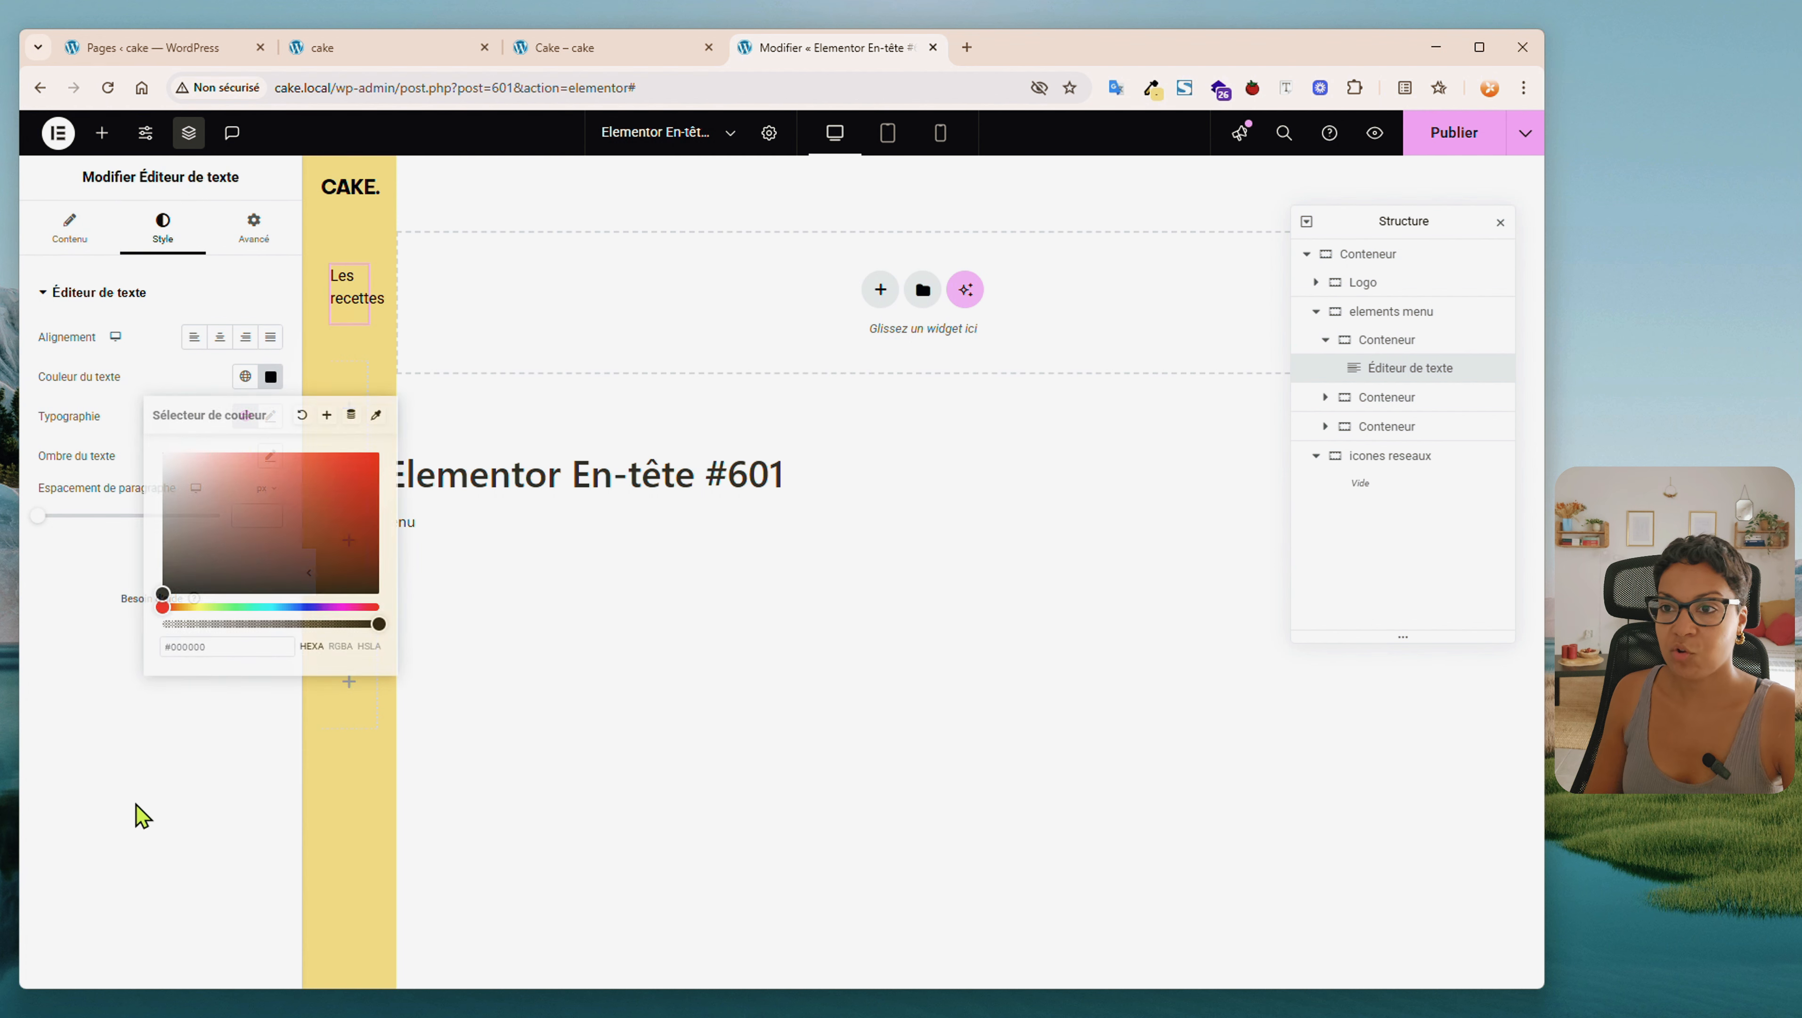
pyautogui.click(137, 816)
# Style Les recettes in the Objective font, 13 px, with 13 px line height, 1 px letter spacing and uppercase (Majuscule) transformation
pyautogui.click(271, 416)
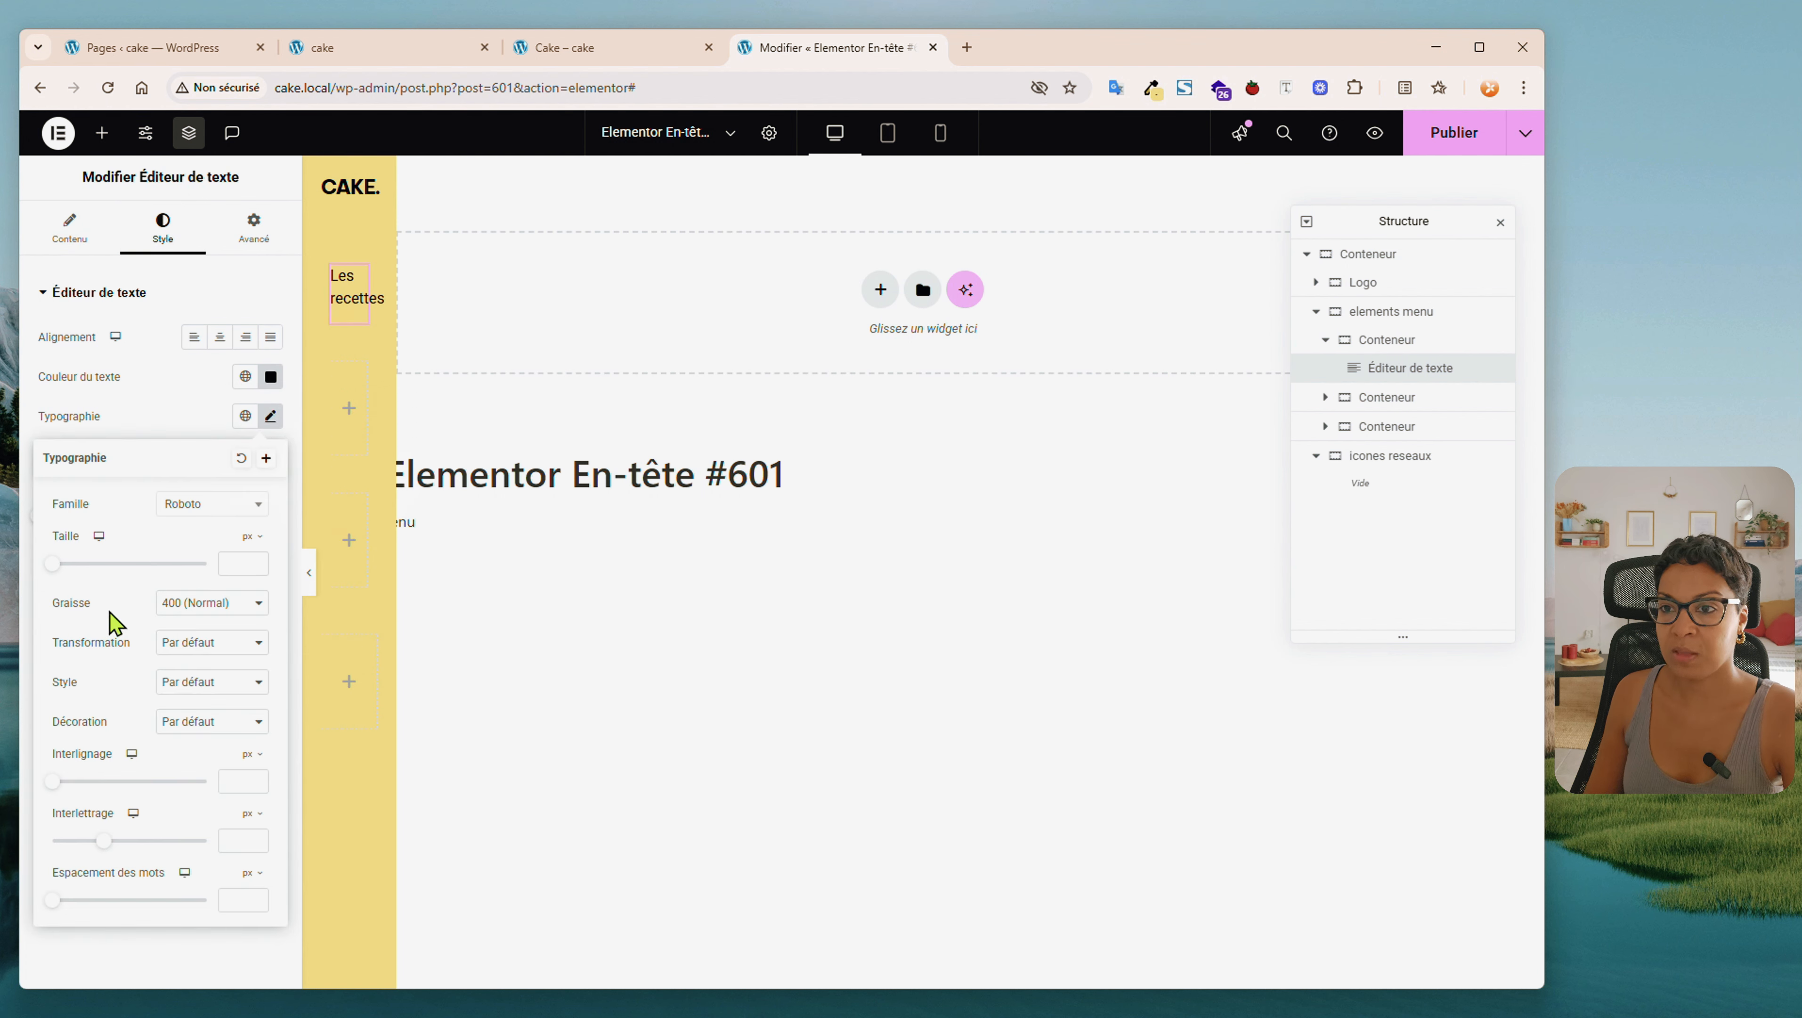
pyautogui.click(212, 503)
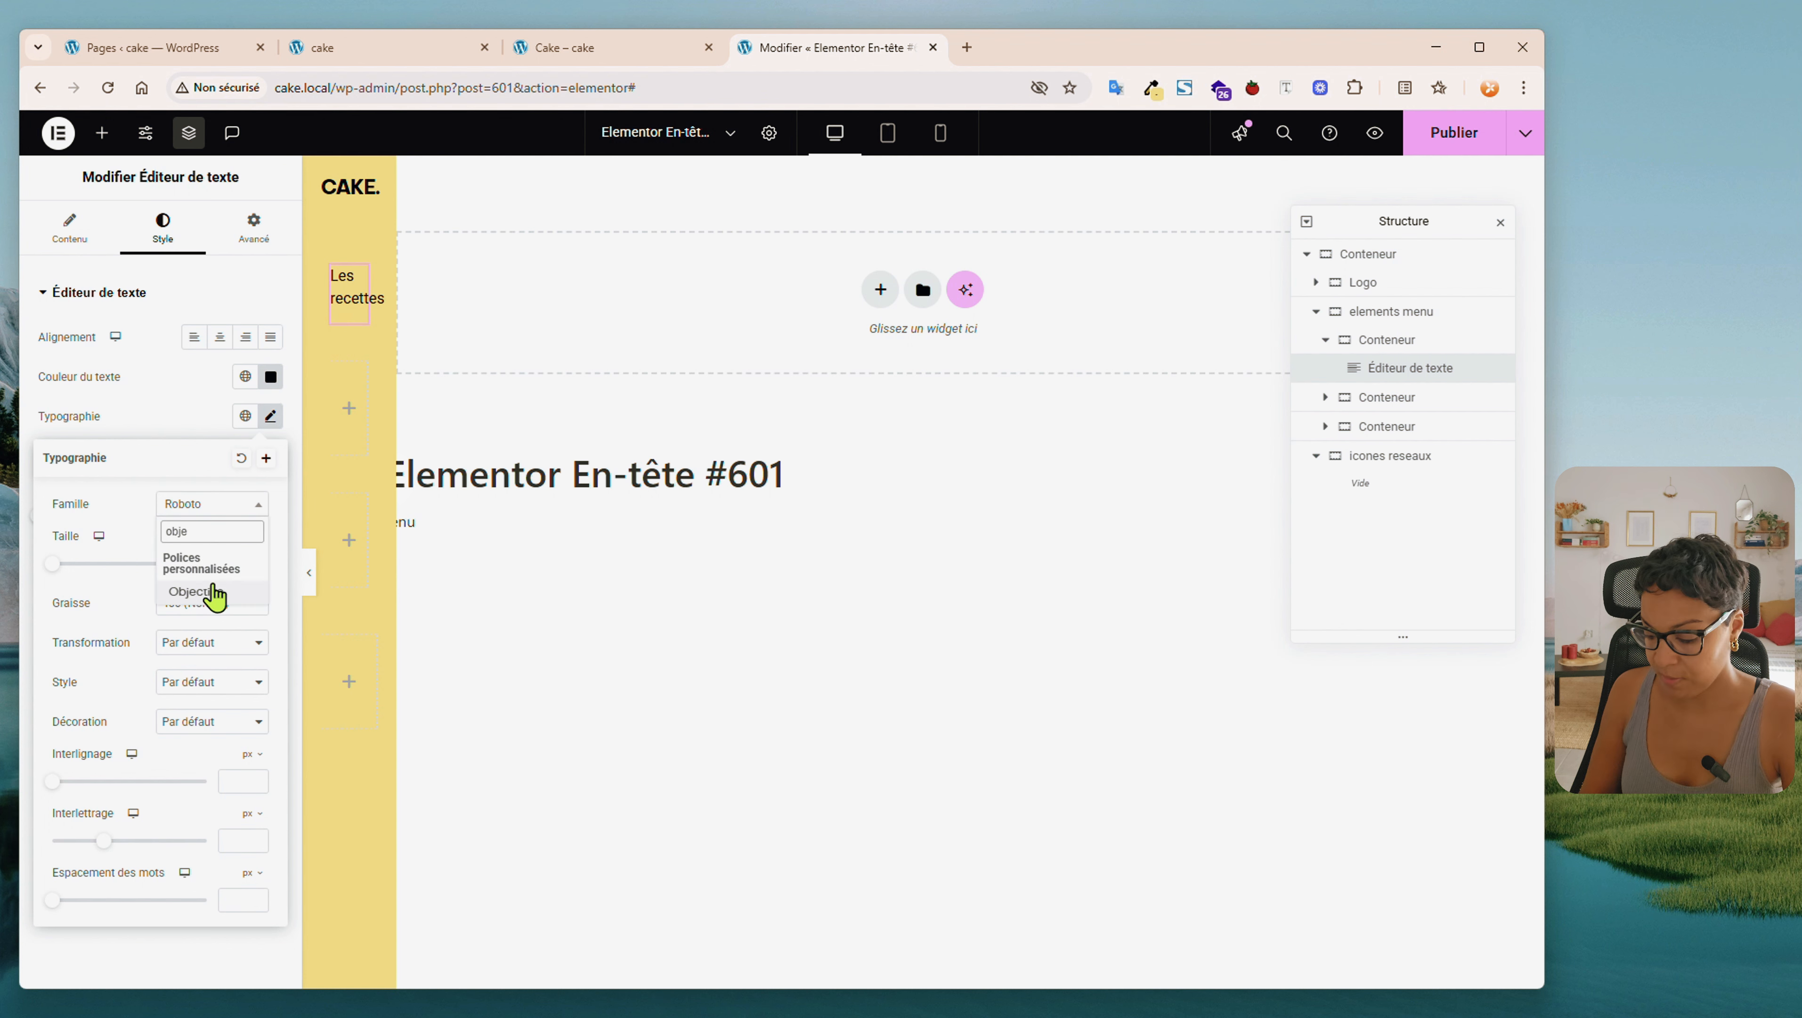
pyautogui.click(213, 591)
pyautogui.click(239, 562)
pyautogui.click(256, 836)
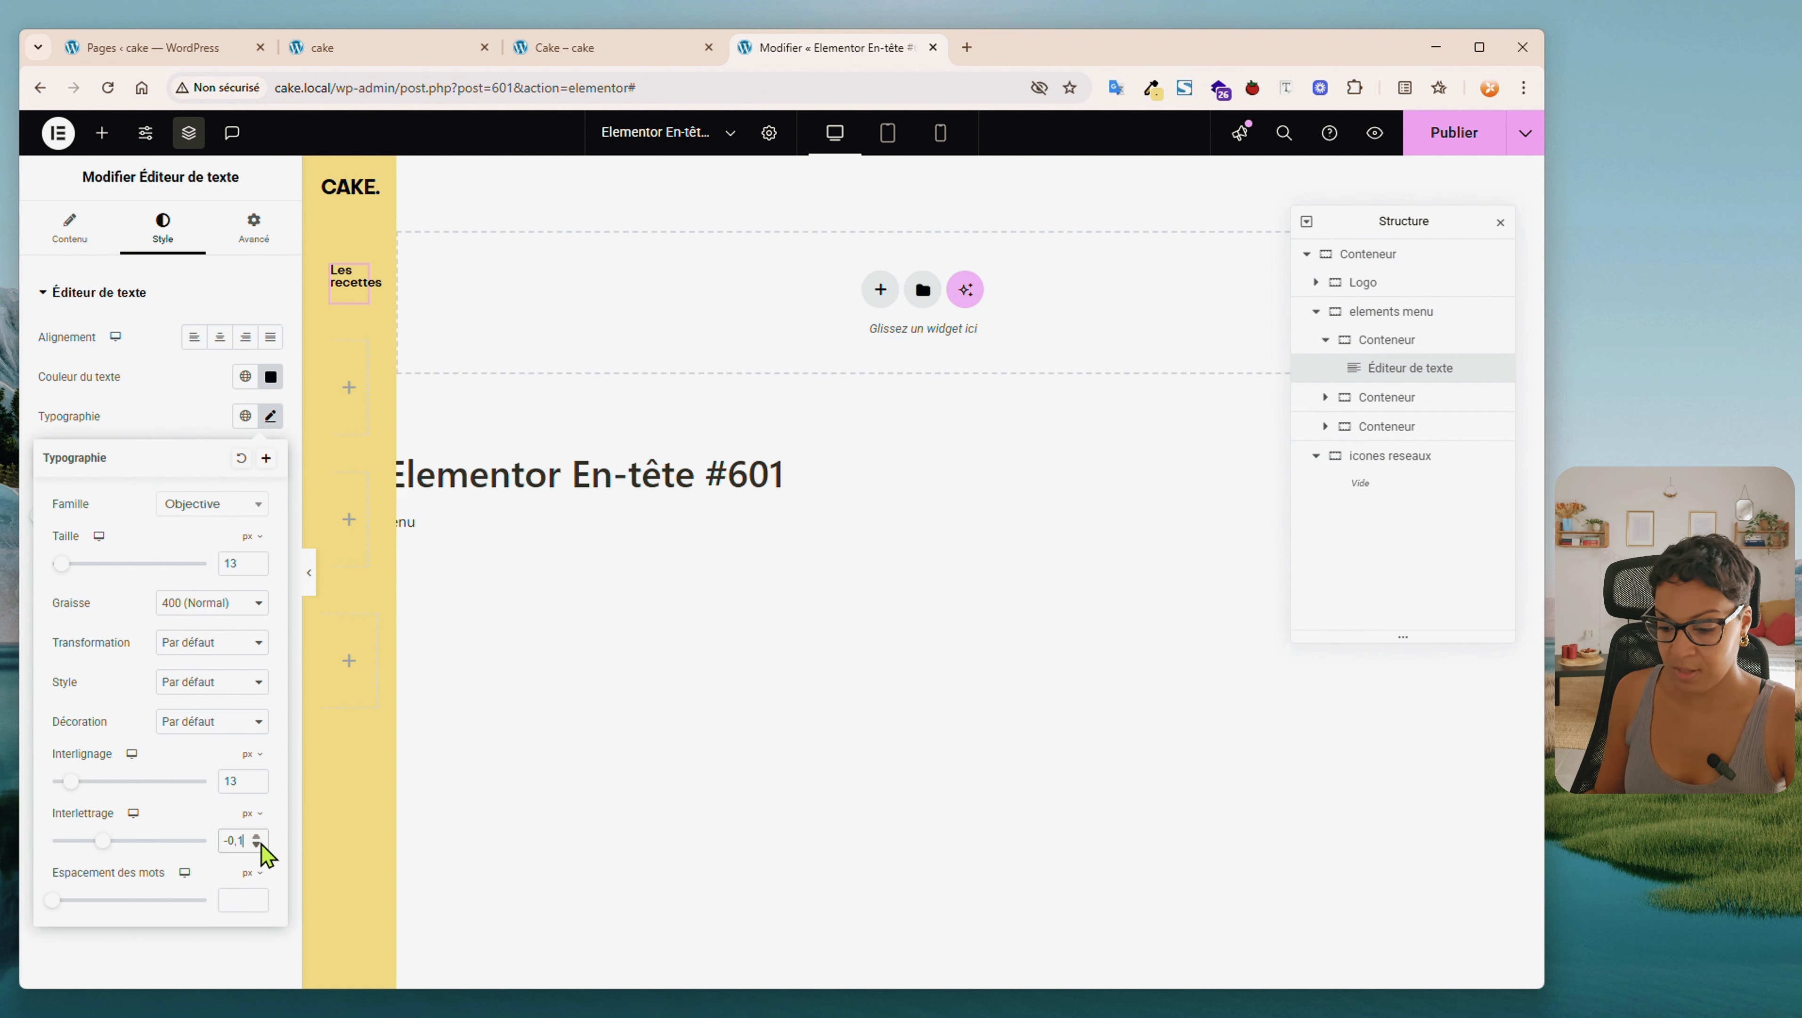
pyautogui.moveTo(246, 841); pyautogui.dragTo(194, 863)
pyautogui.write('1')
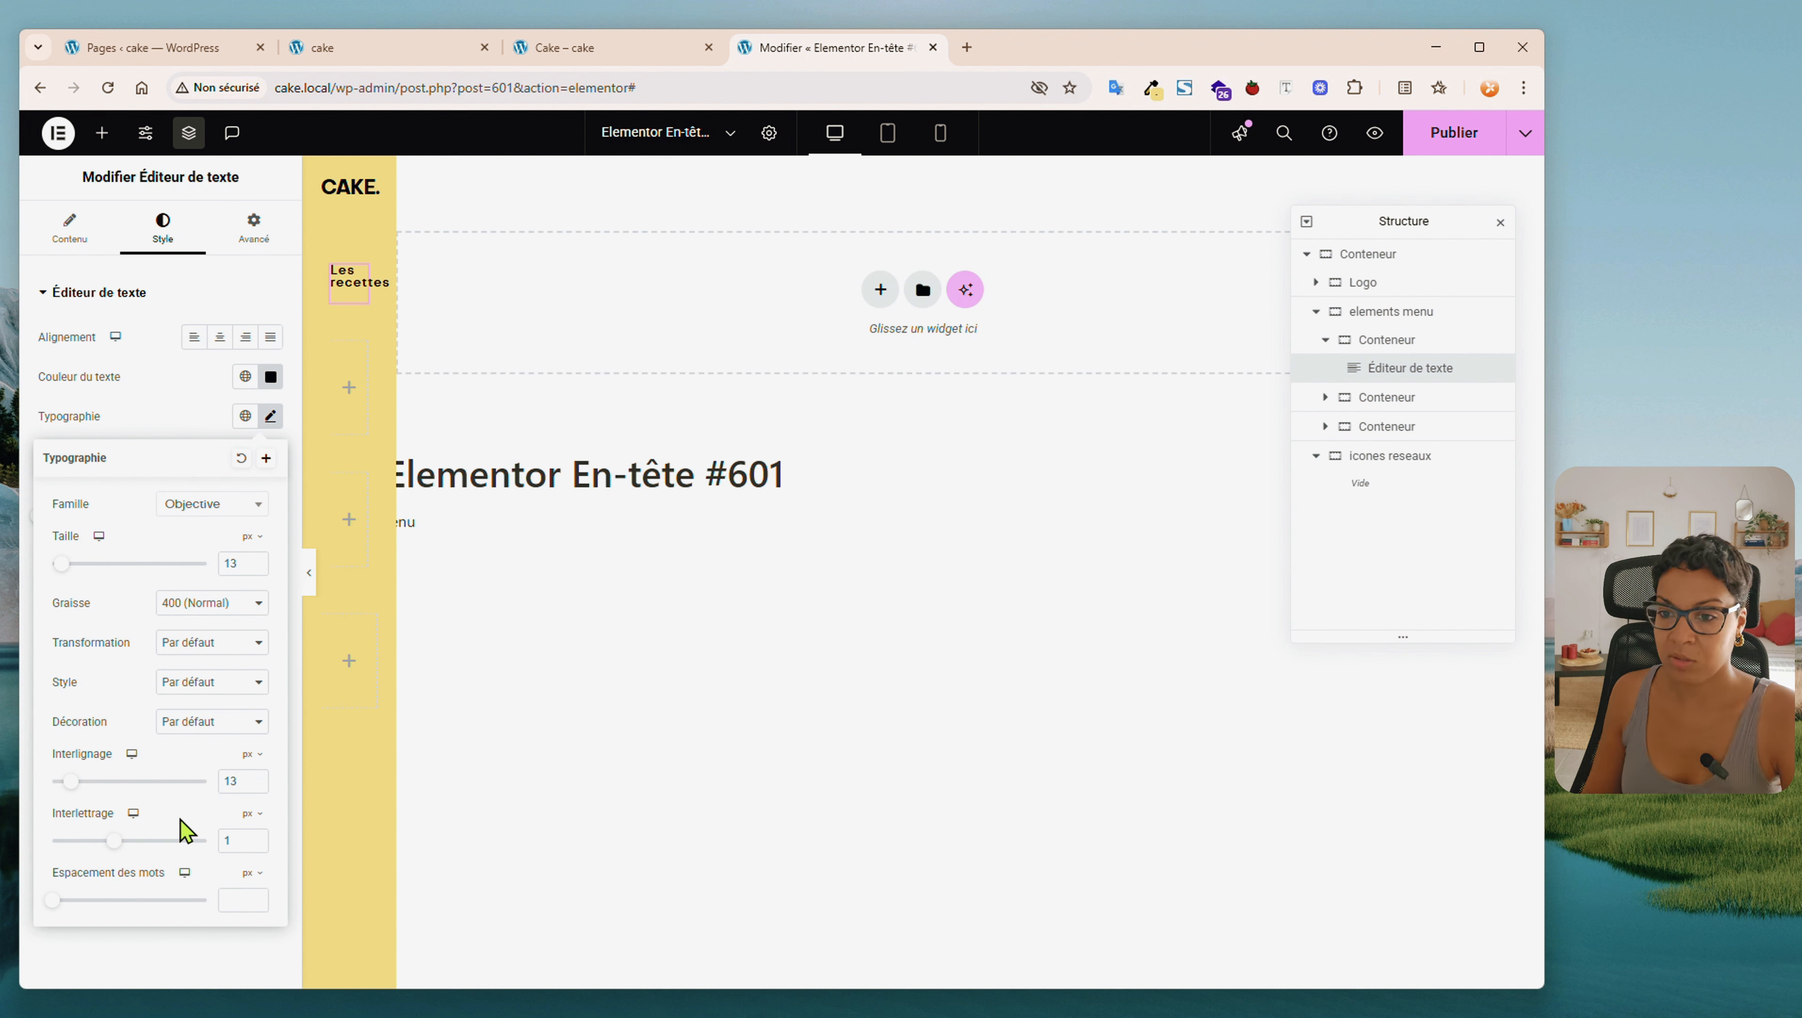
pyautogui.click(164, 687)
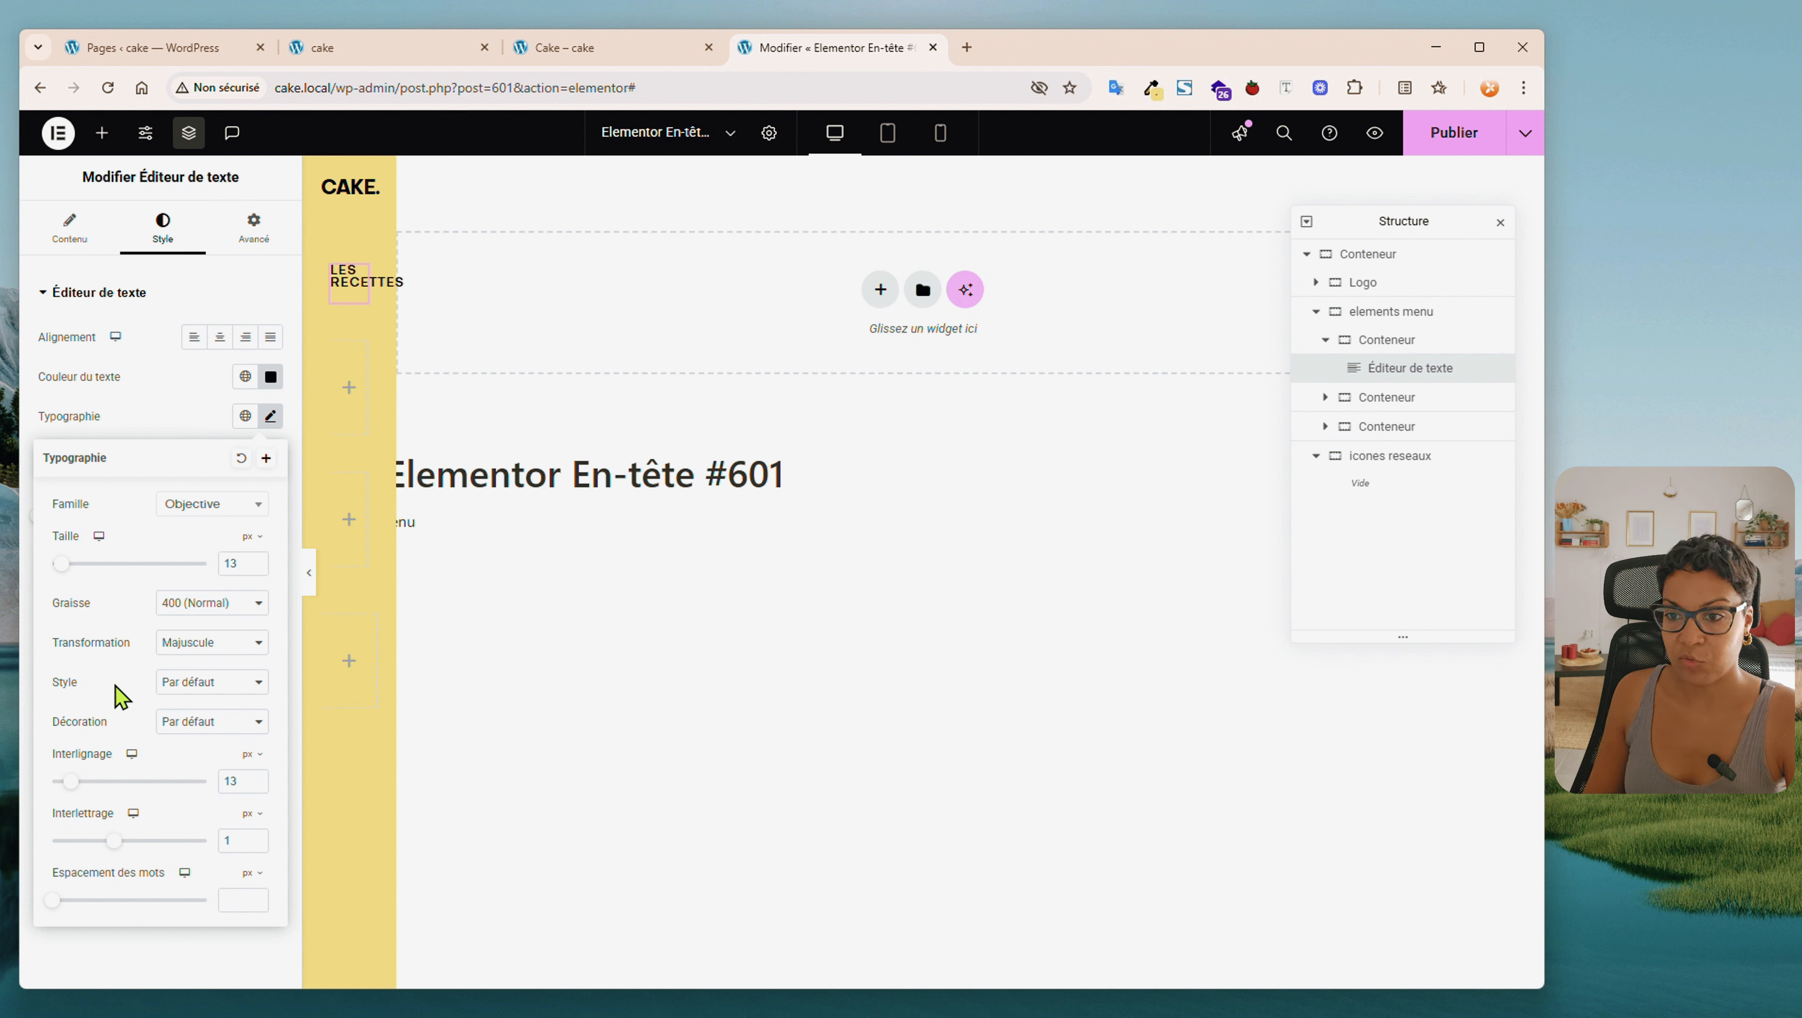
pyautogui.click(263, 419)
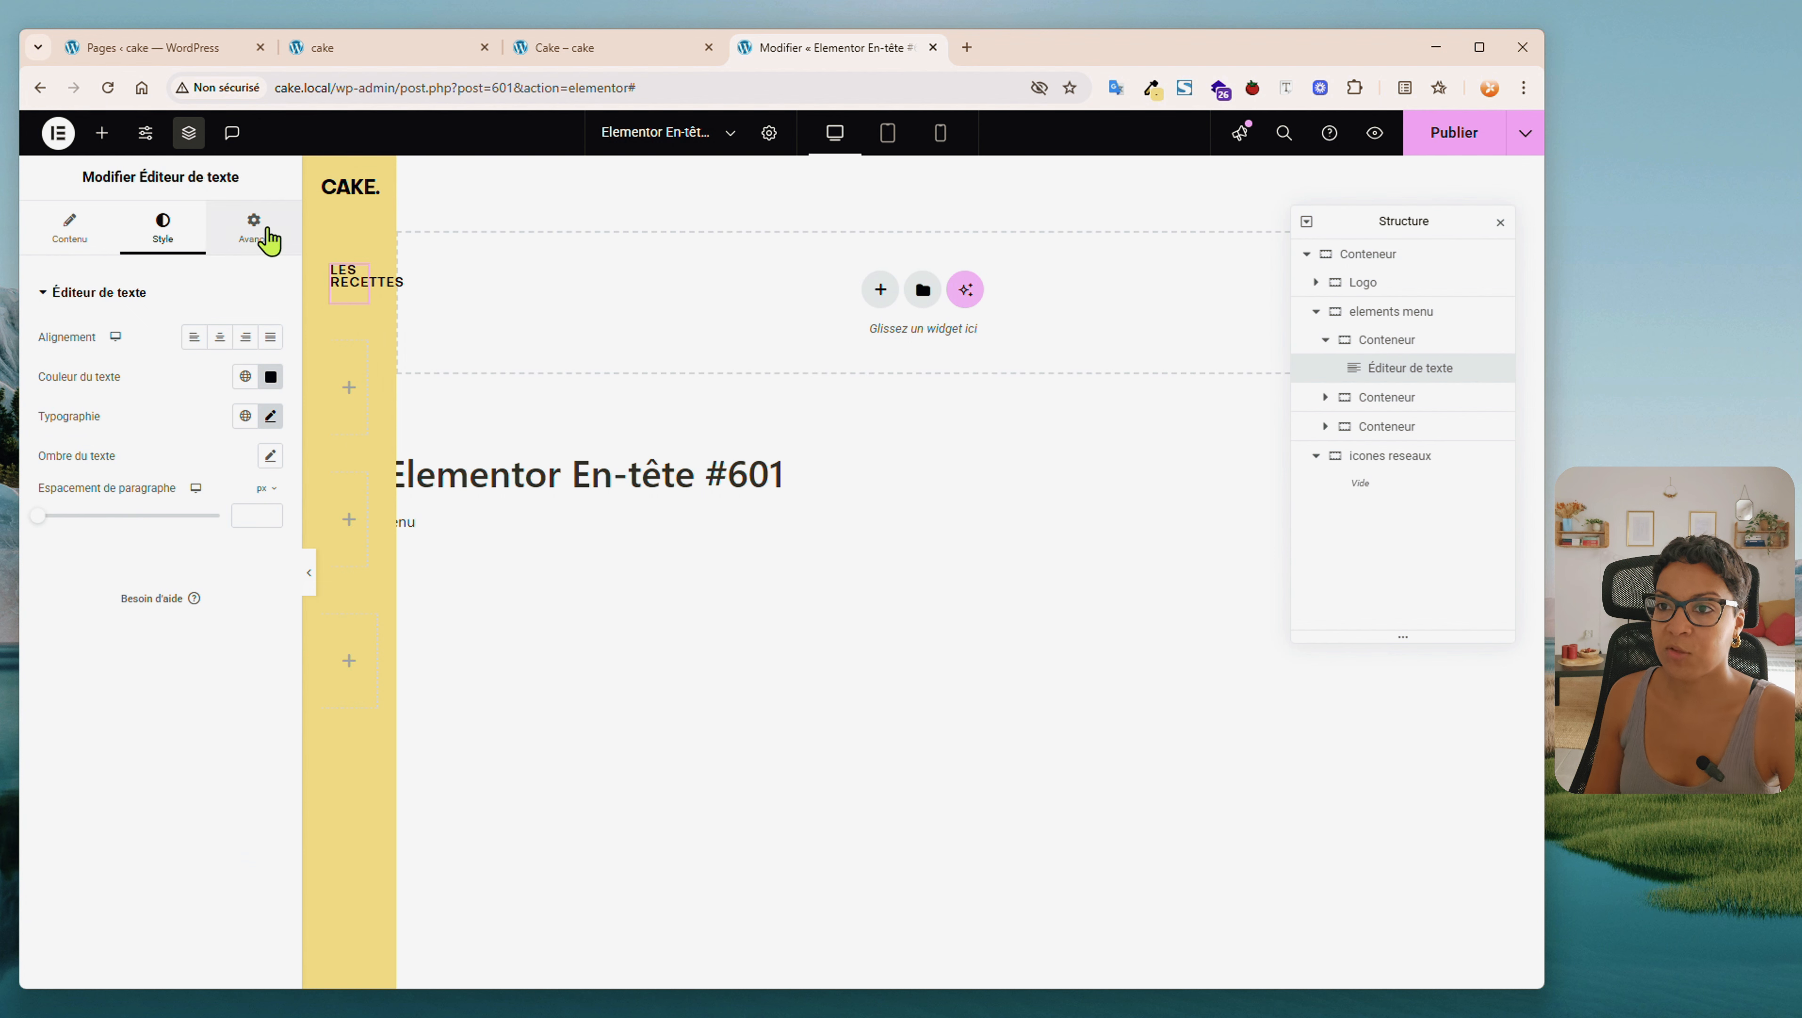
# Try setting the Les recettes text widget's width to Pleine largeur (100%)
pyautogui.click(252, 230)
pyautogui.click(214, 484)
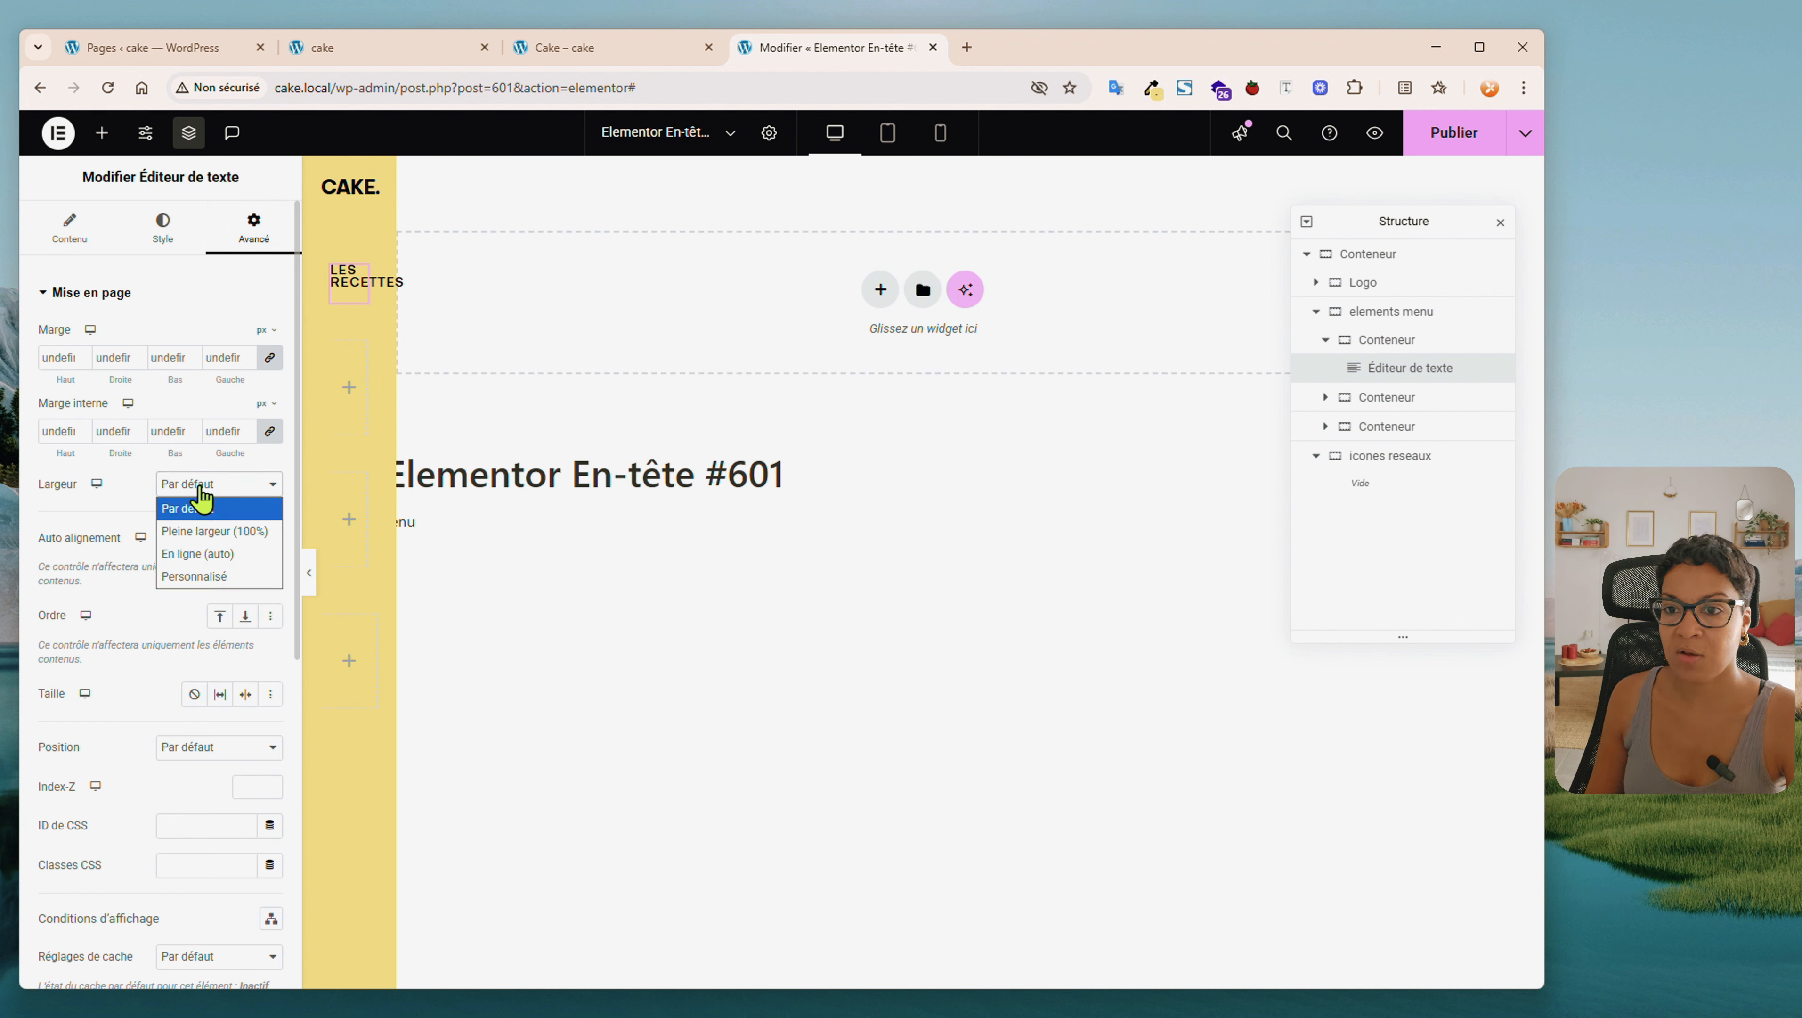
pyautogui.click(225, 529)
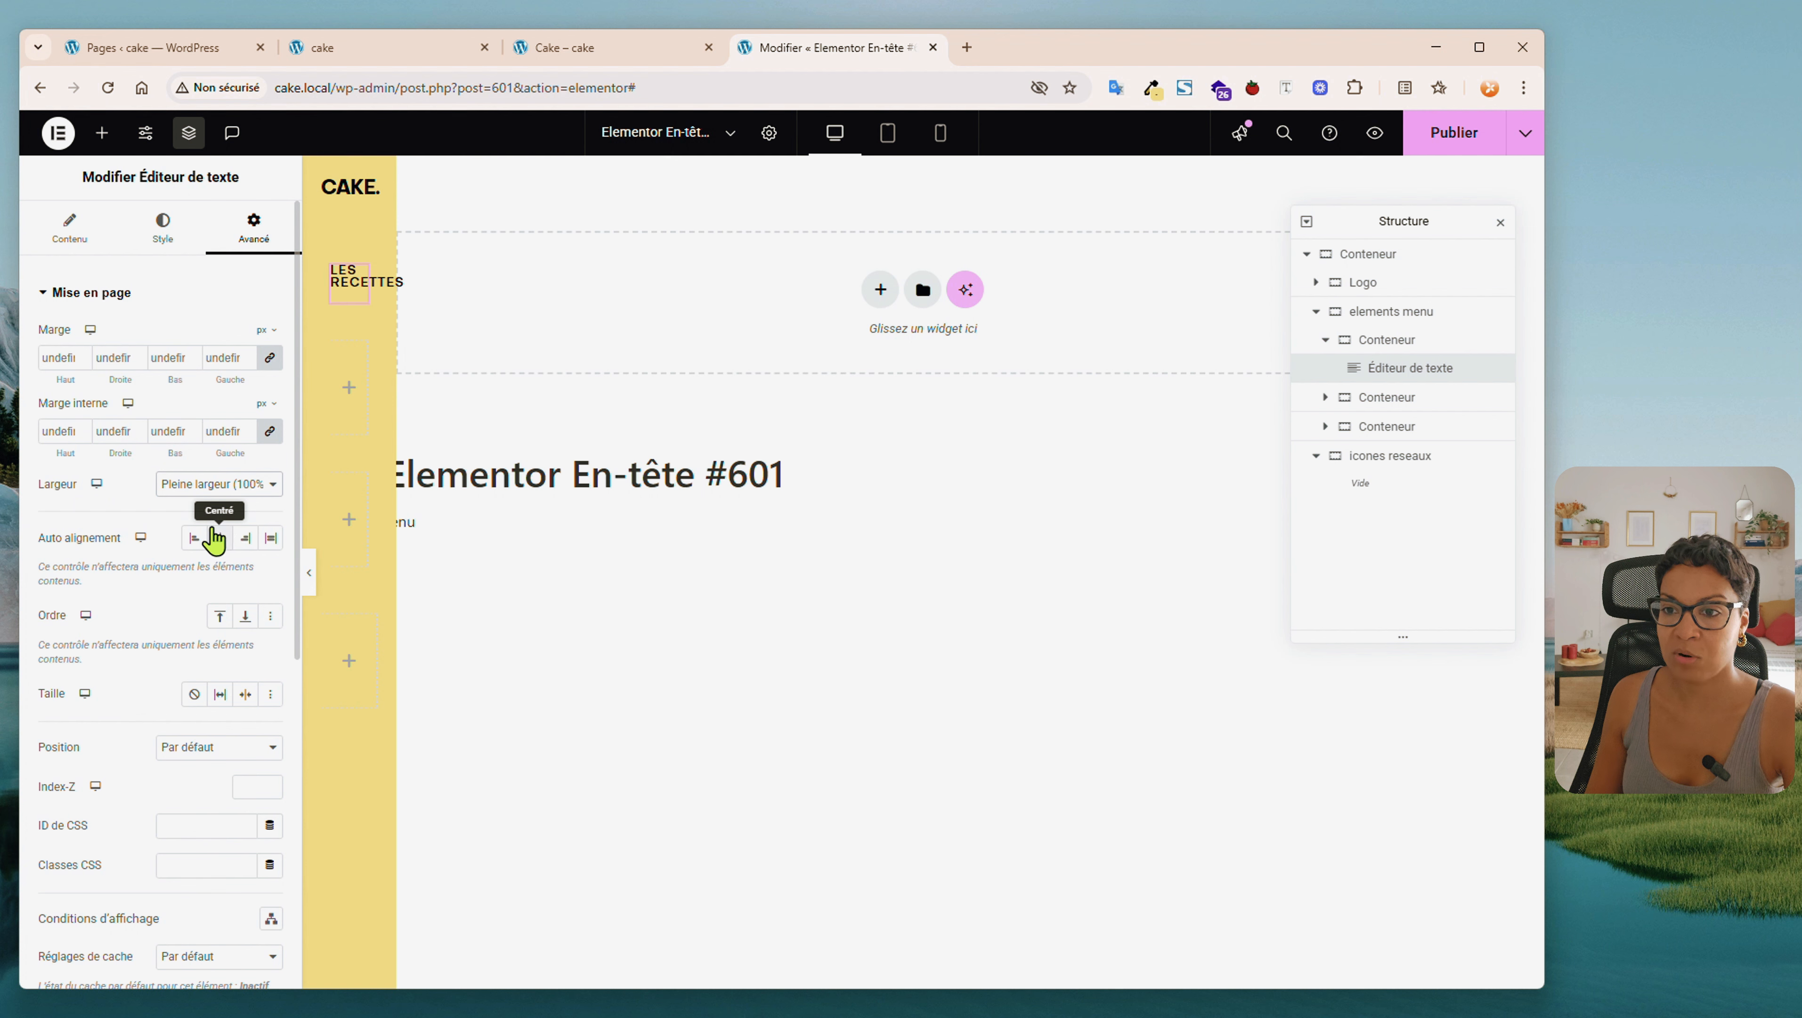
# Rotate the Les recettes text widget by -90 degrees with the Transformer settings
pyautogui.scroll(-6, 121, 713)
pyautogui.click(78, 680)
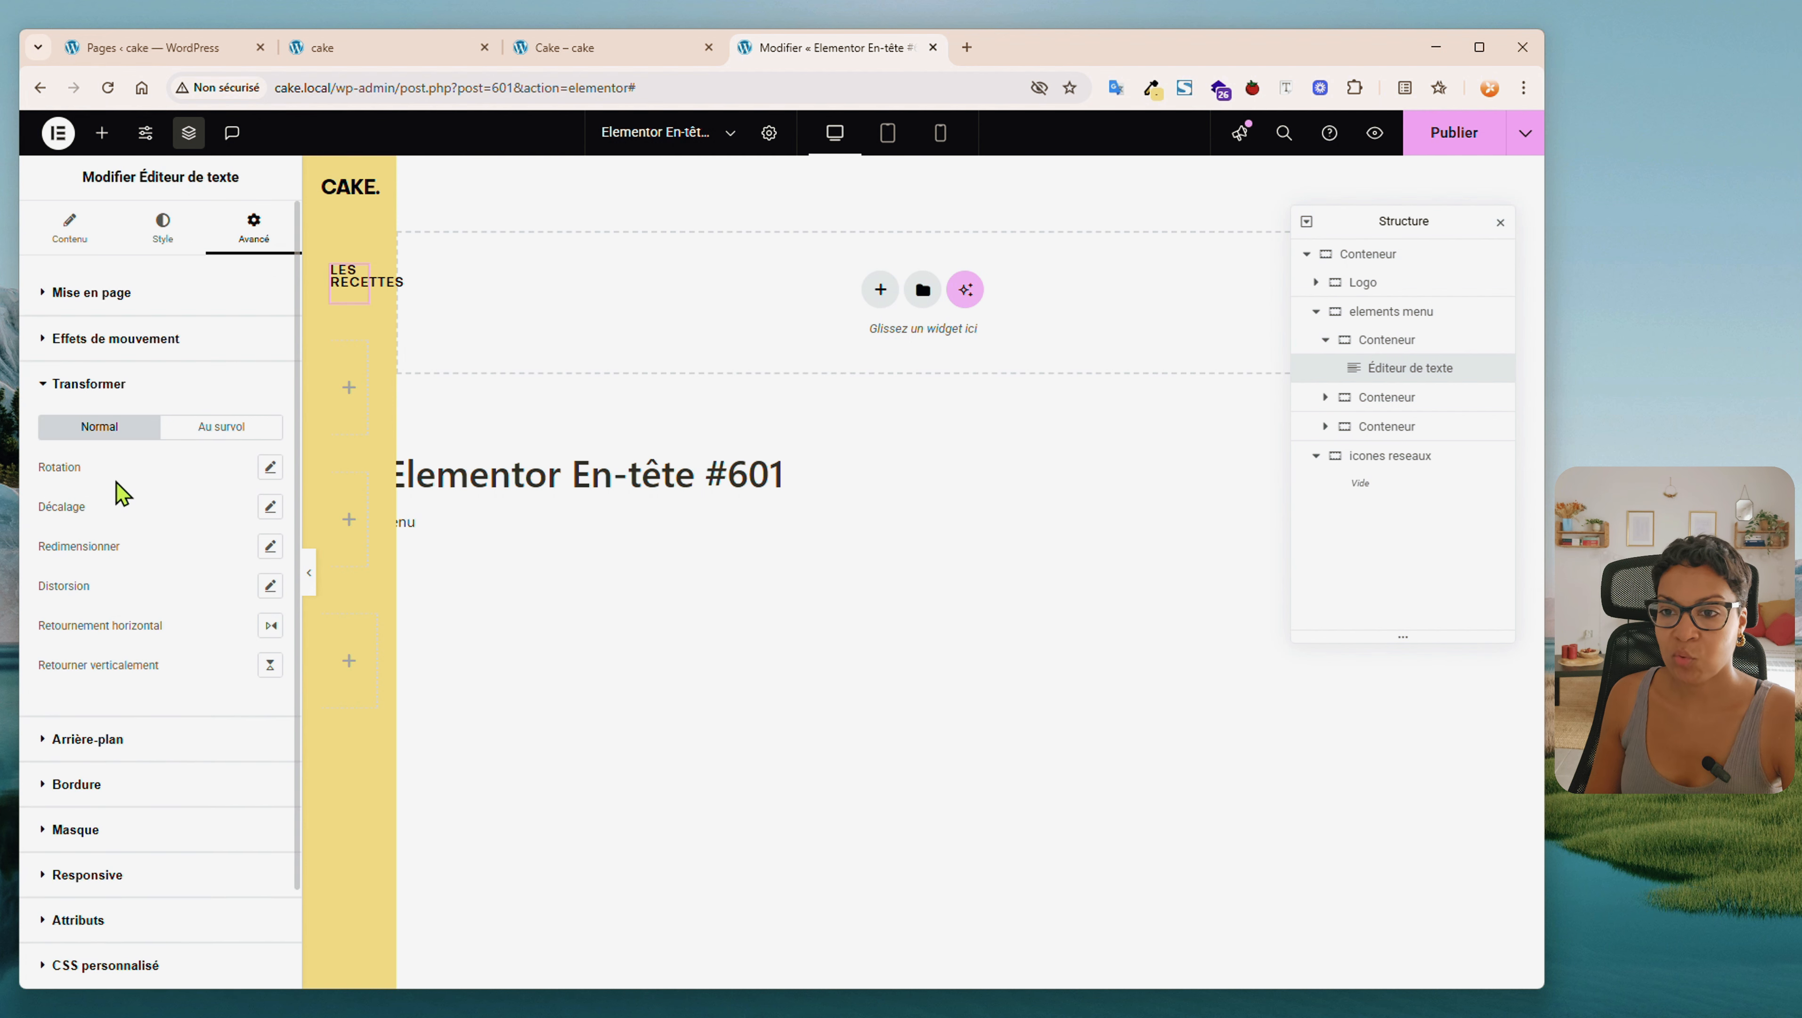
pyautogui.click(270, 467)
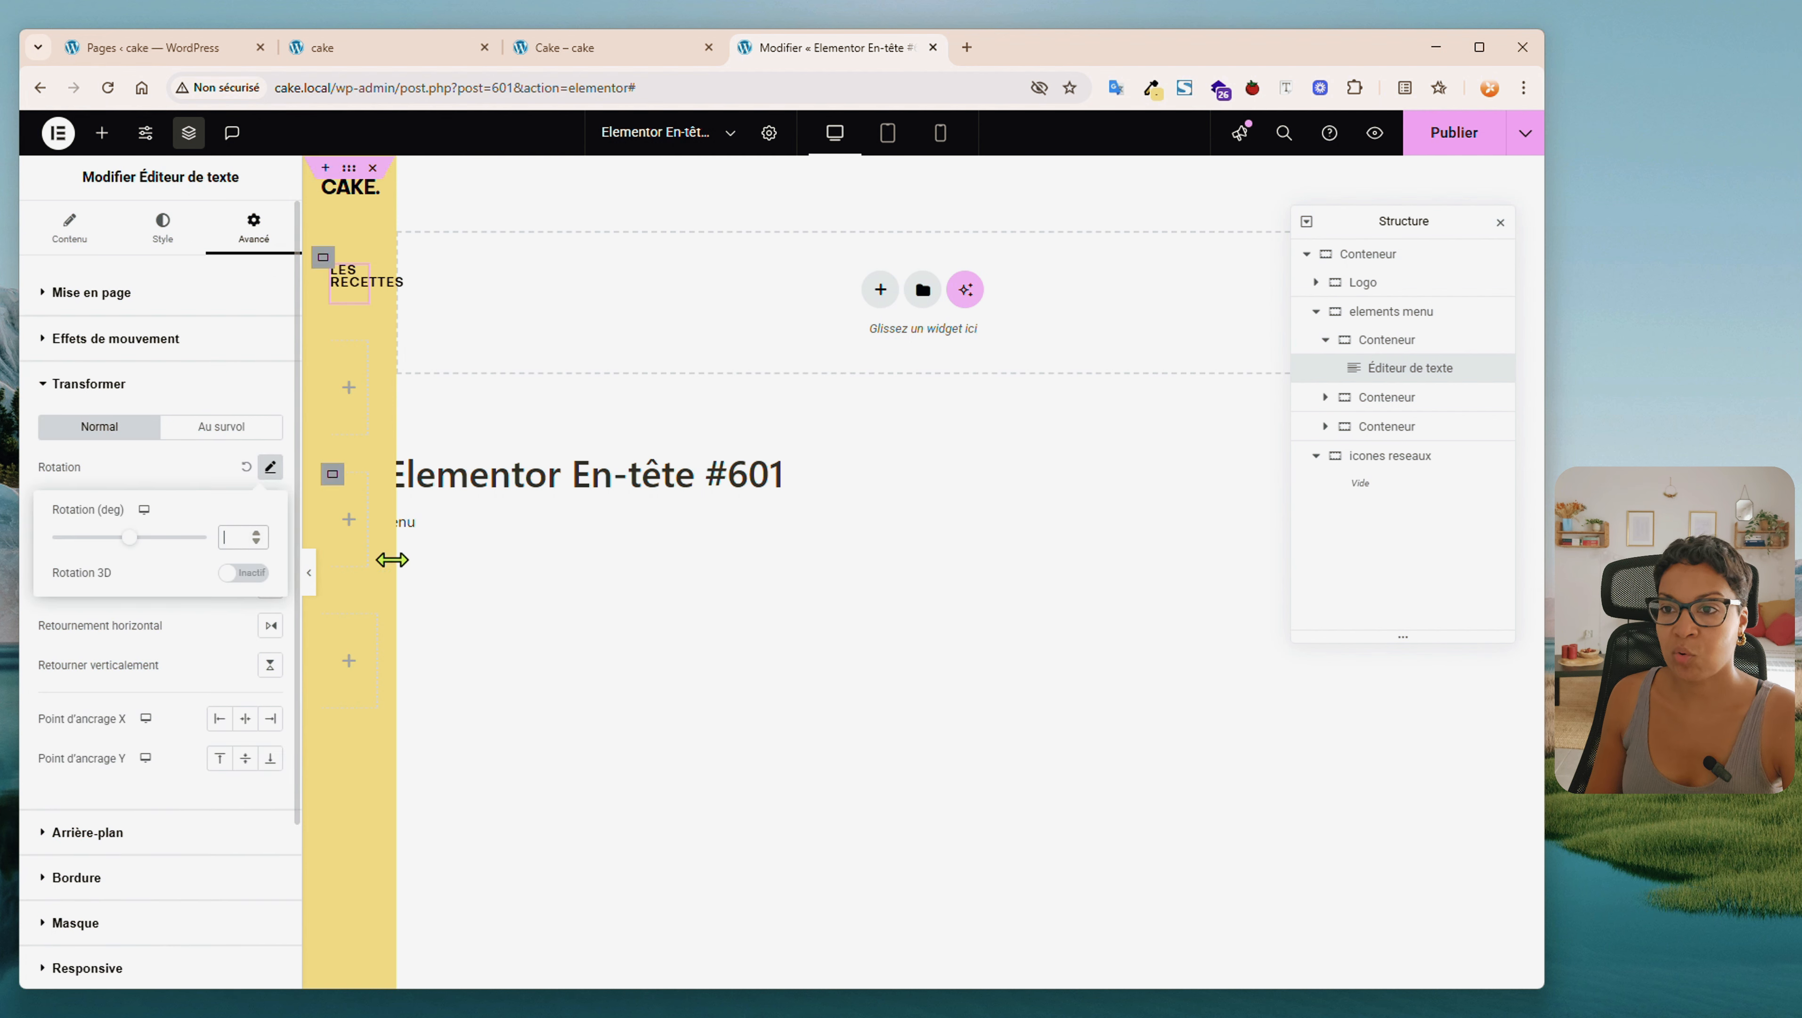
pyautogui.write('-90')
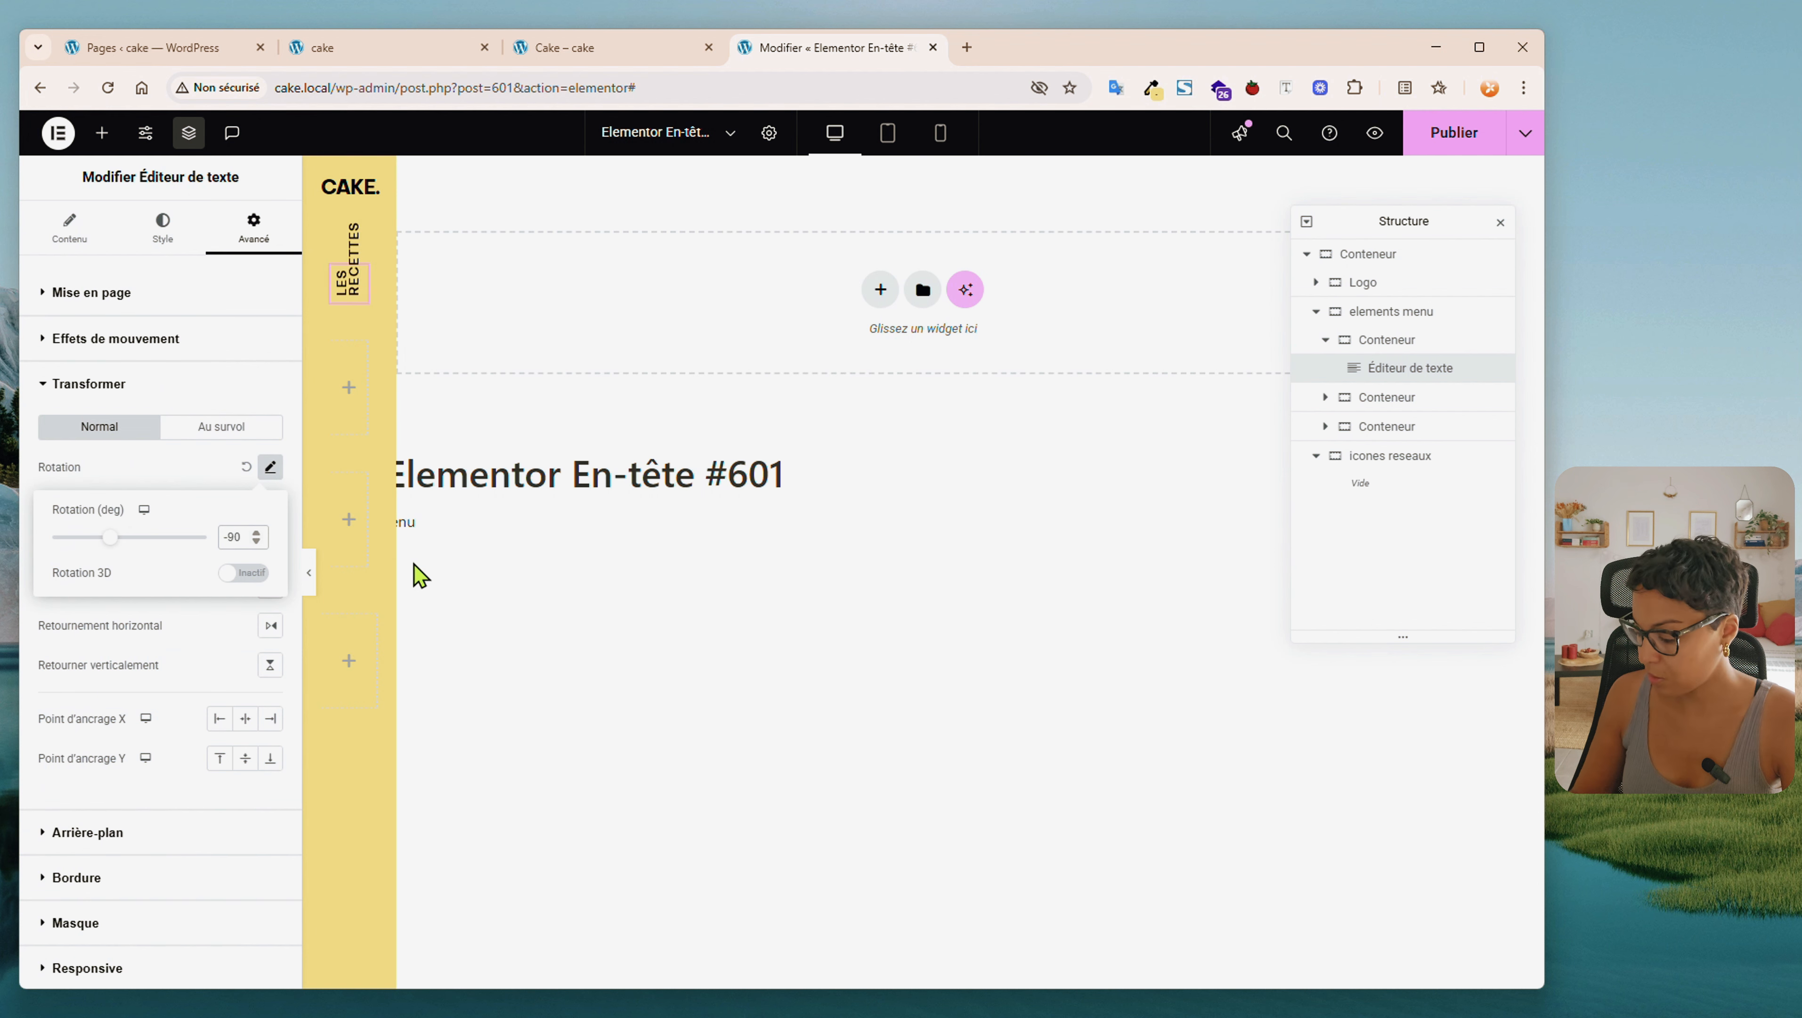
# Set the container holding Les recettes to a width of 124 px and a minimum height of 90 px
pyautogui.click(1386, 339)
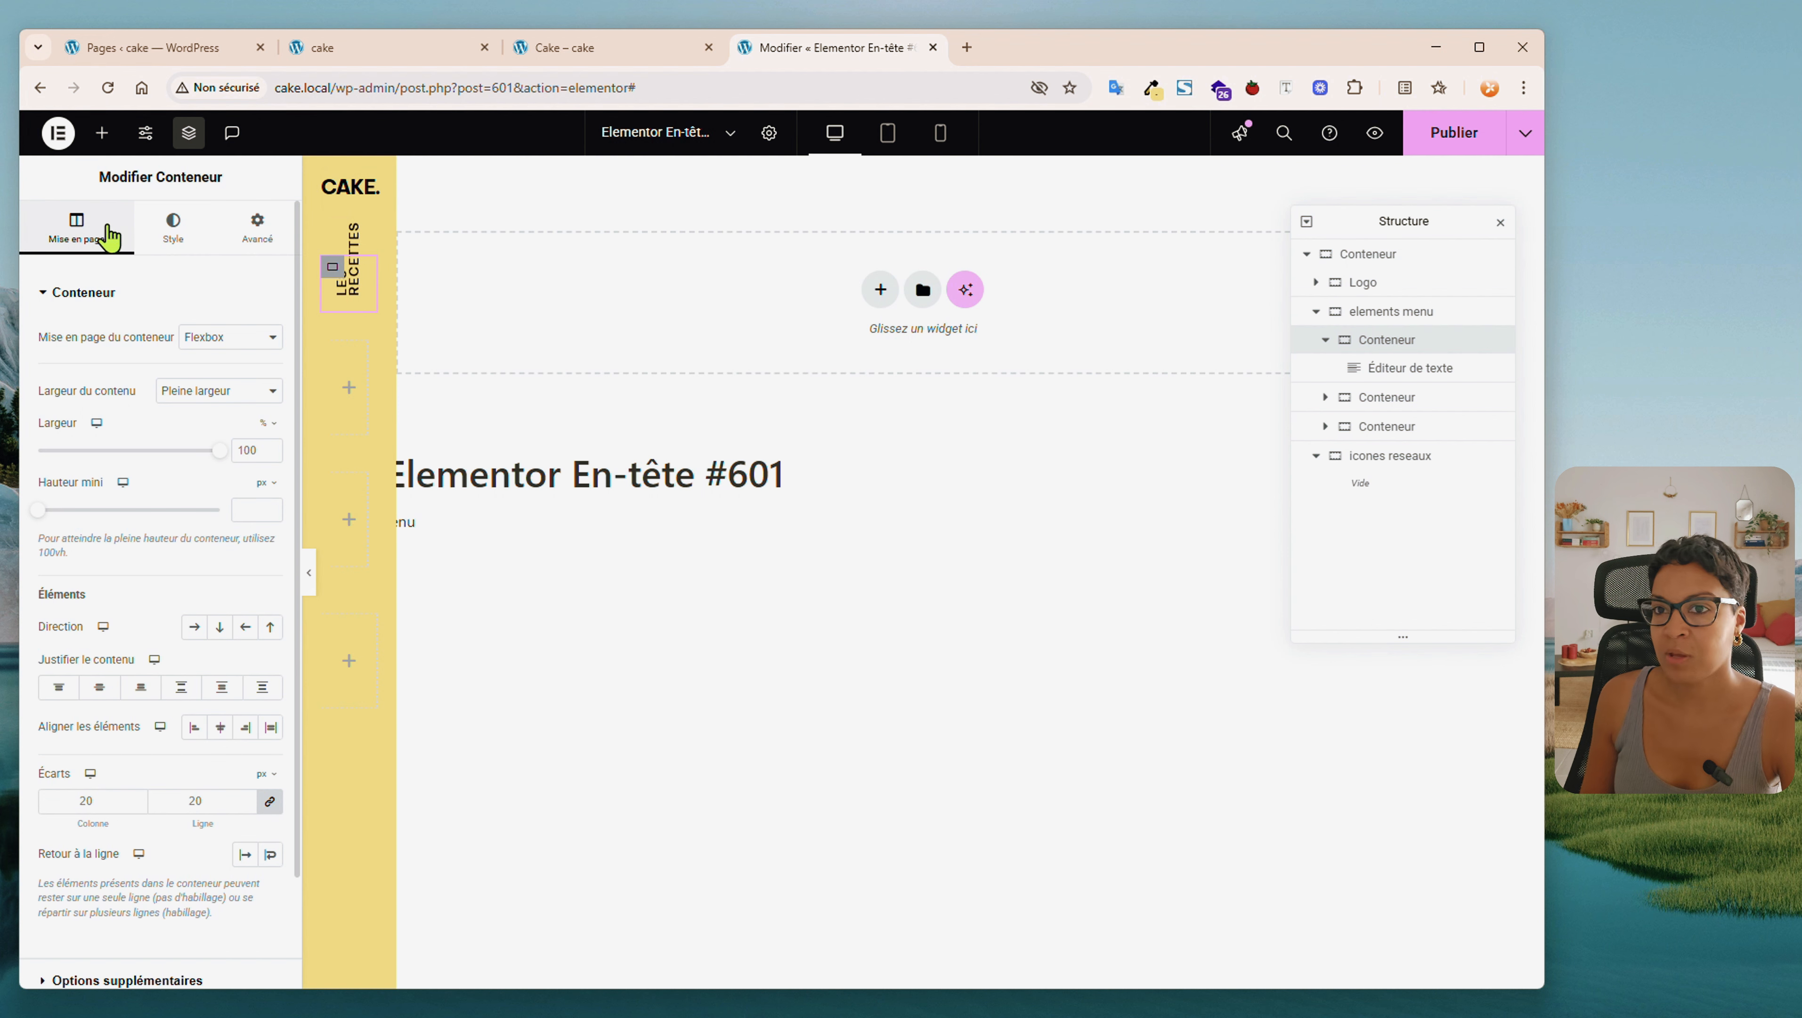
pyautogui.click(267, 423)
pyautogui.click(266, 422)
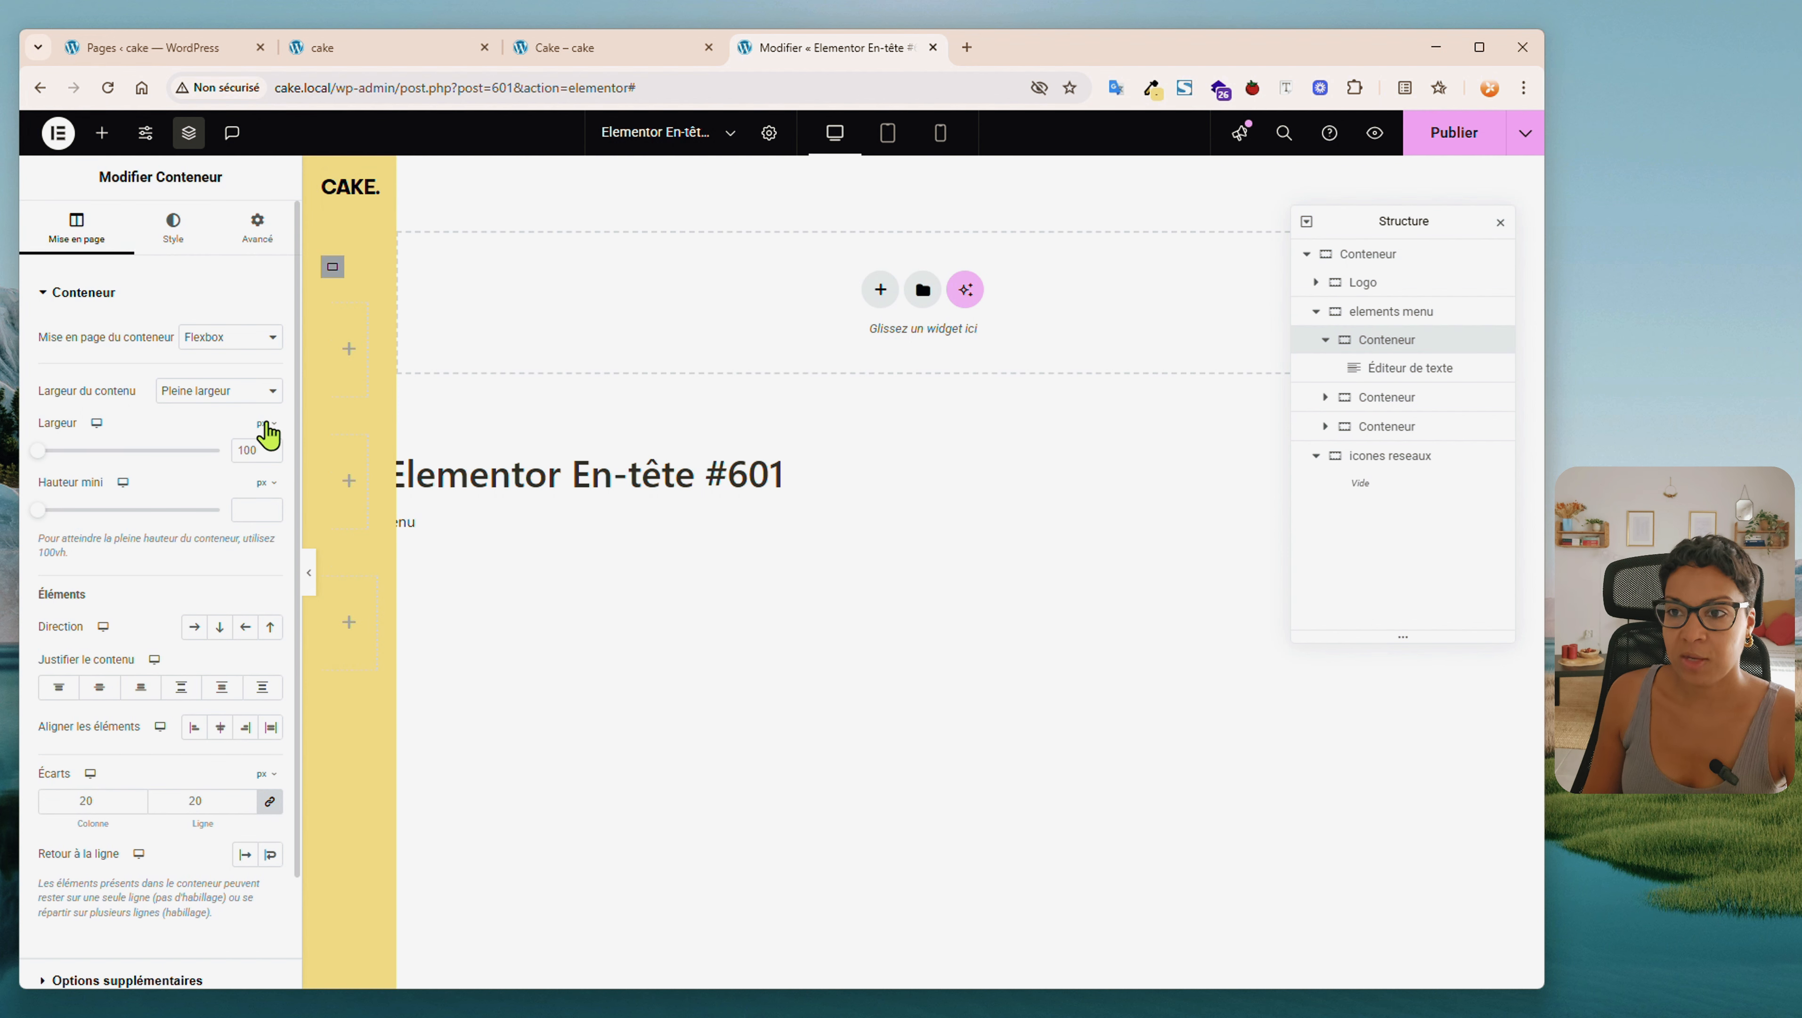
pyautogui.write('124')
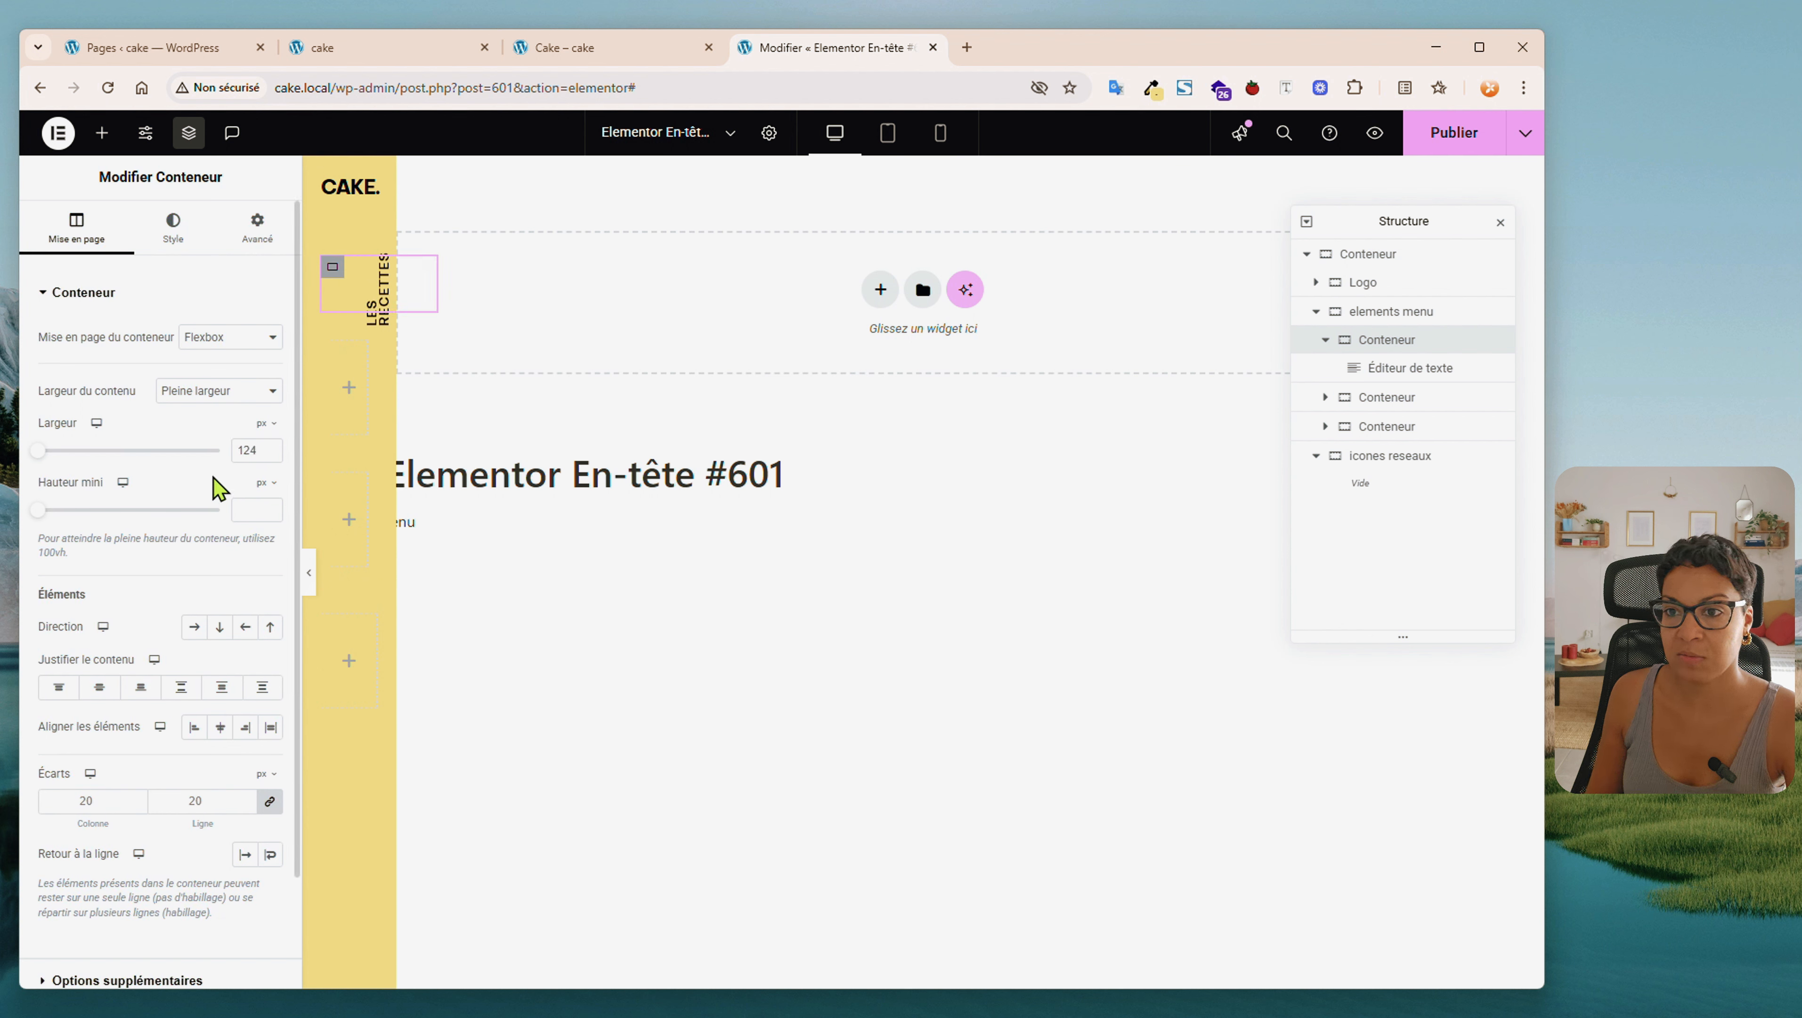
pyautogui.click(250, 510)
pyautogui.write('90')
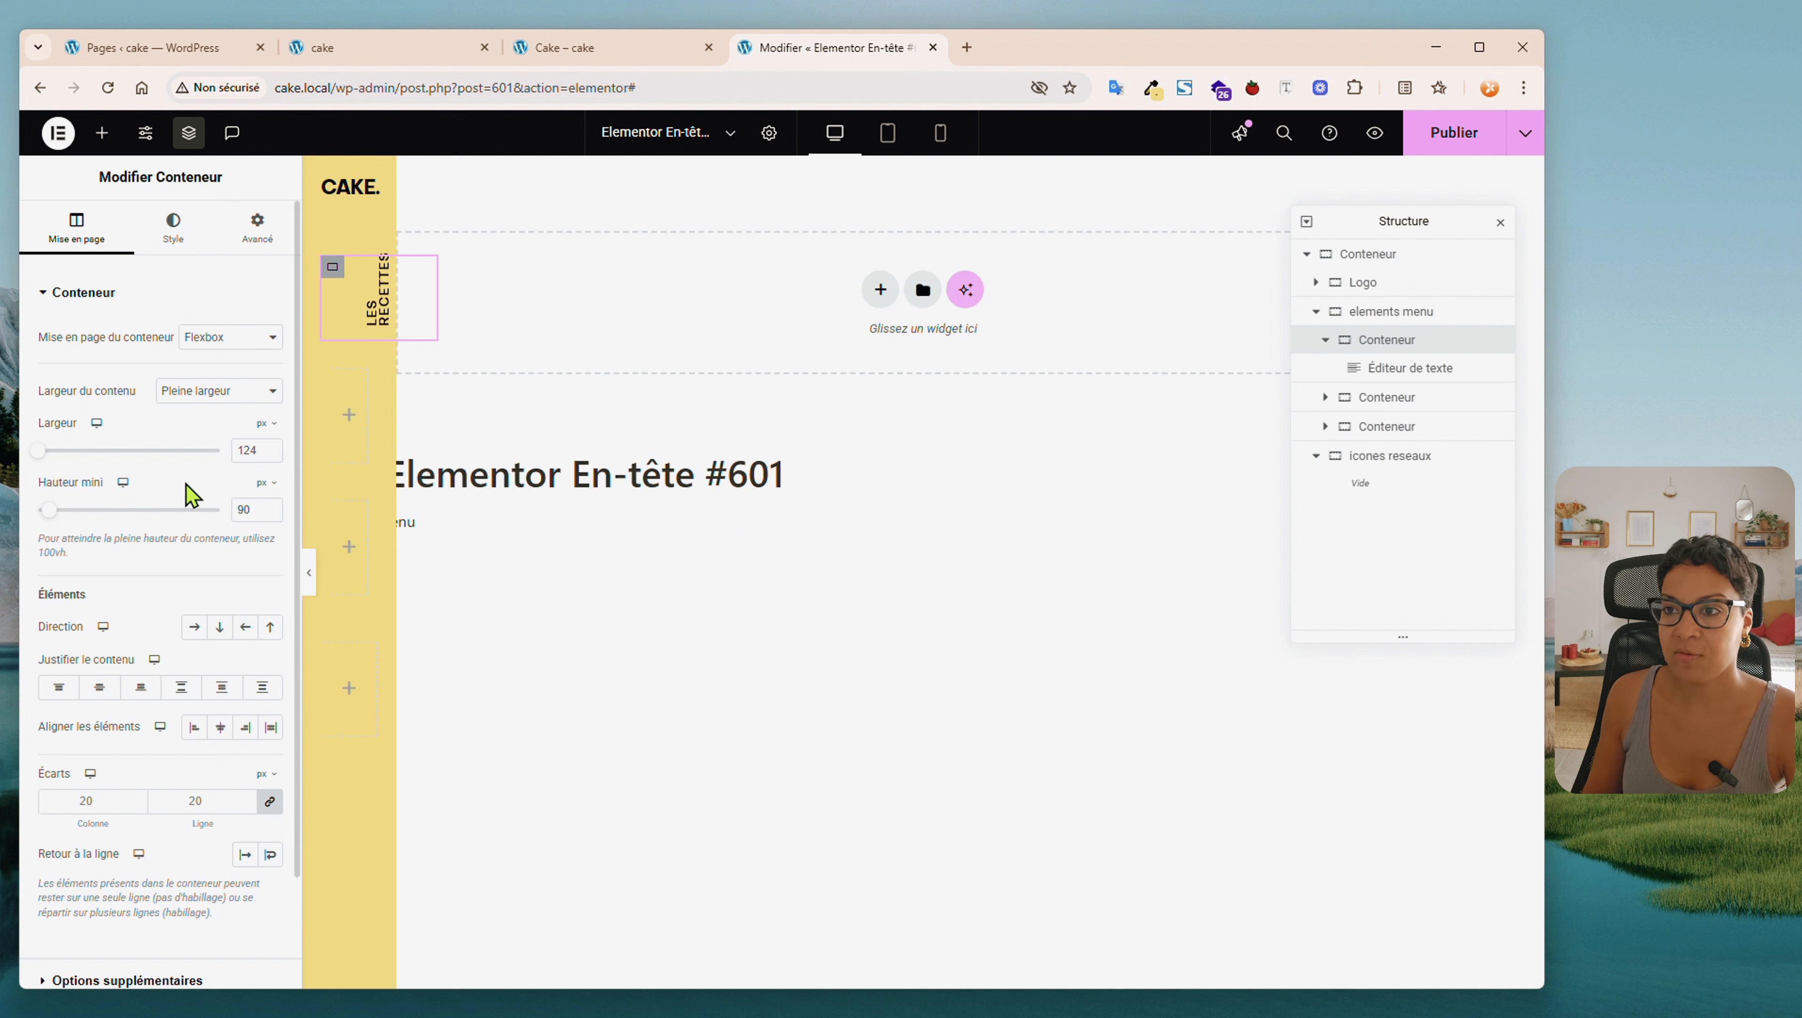
# Set the padding of the container holding Les recettes to 0 on all sides
pyautogui.click(257, 228)
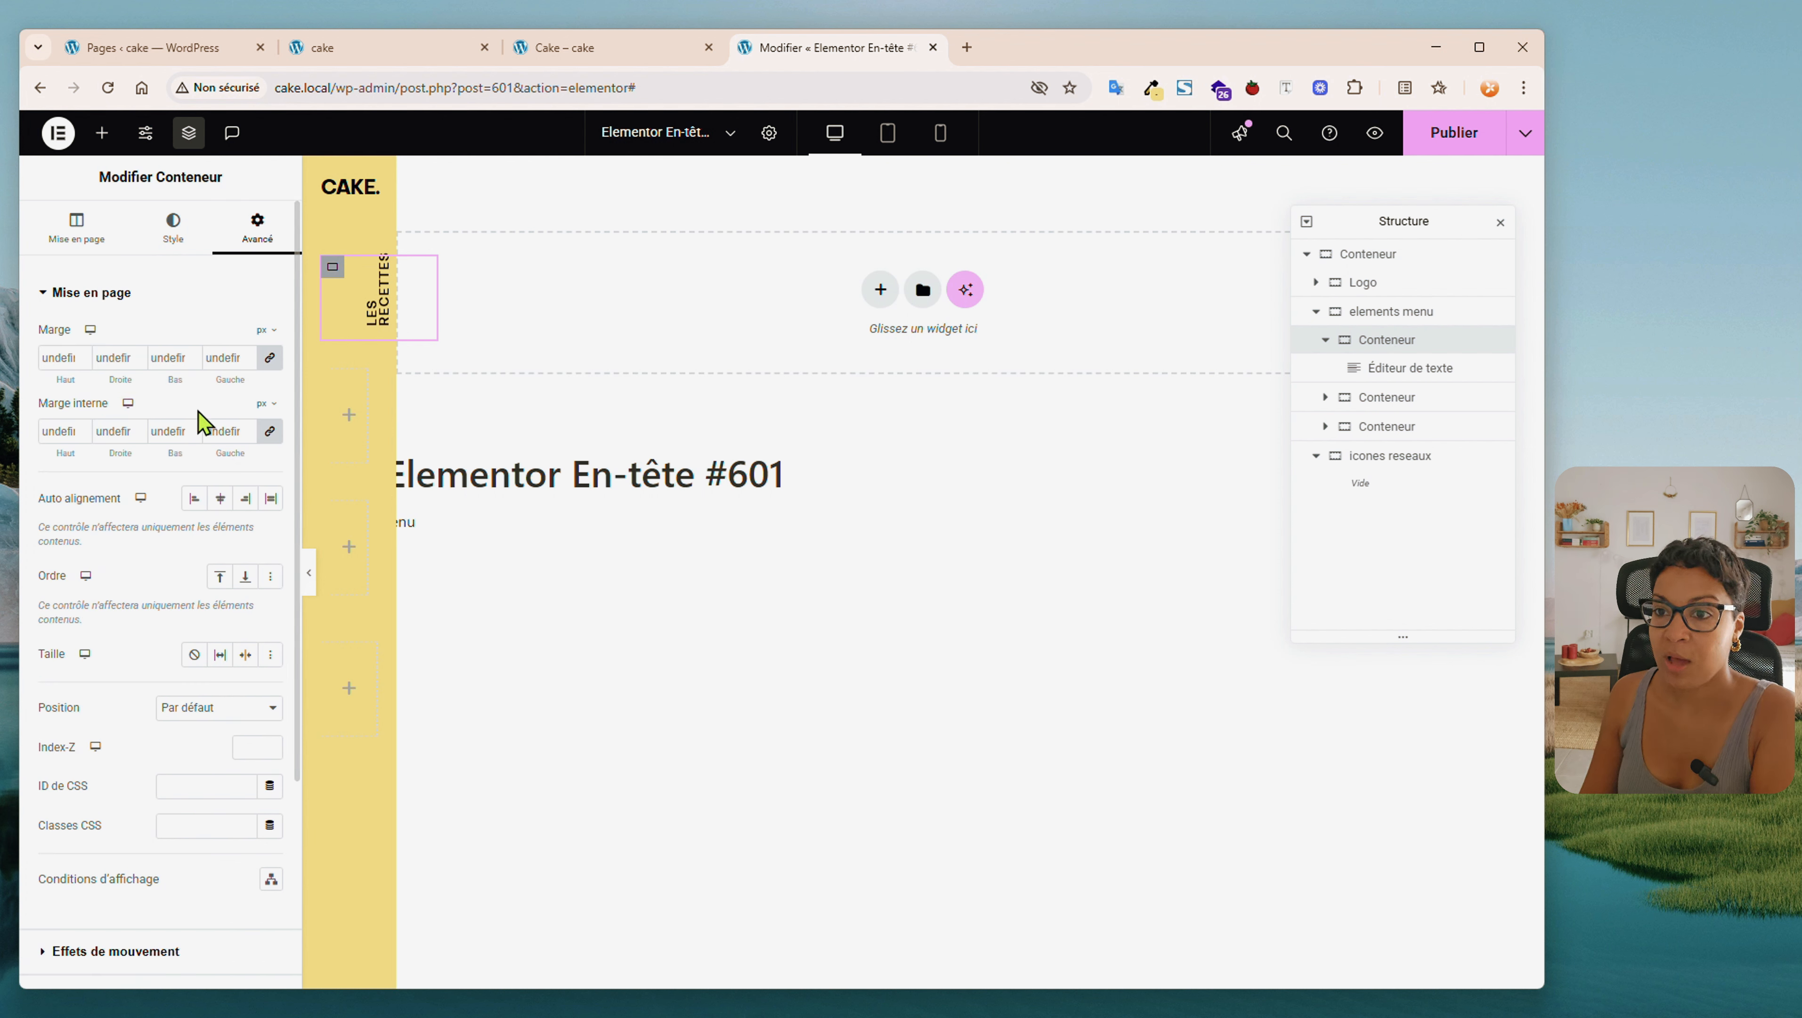
pyautogui.click(269, 430)
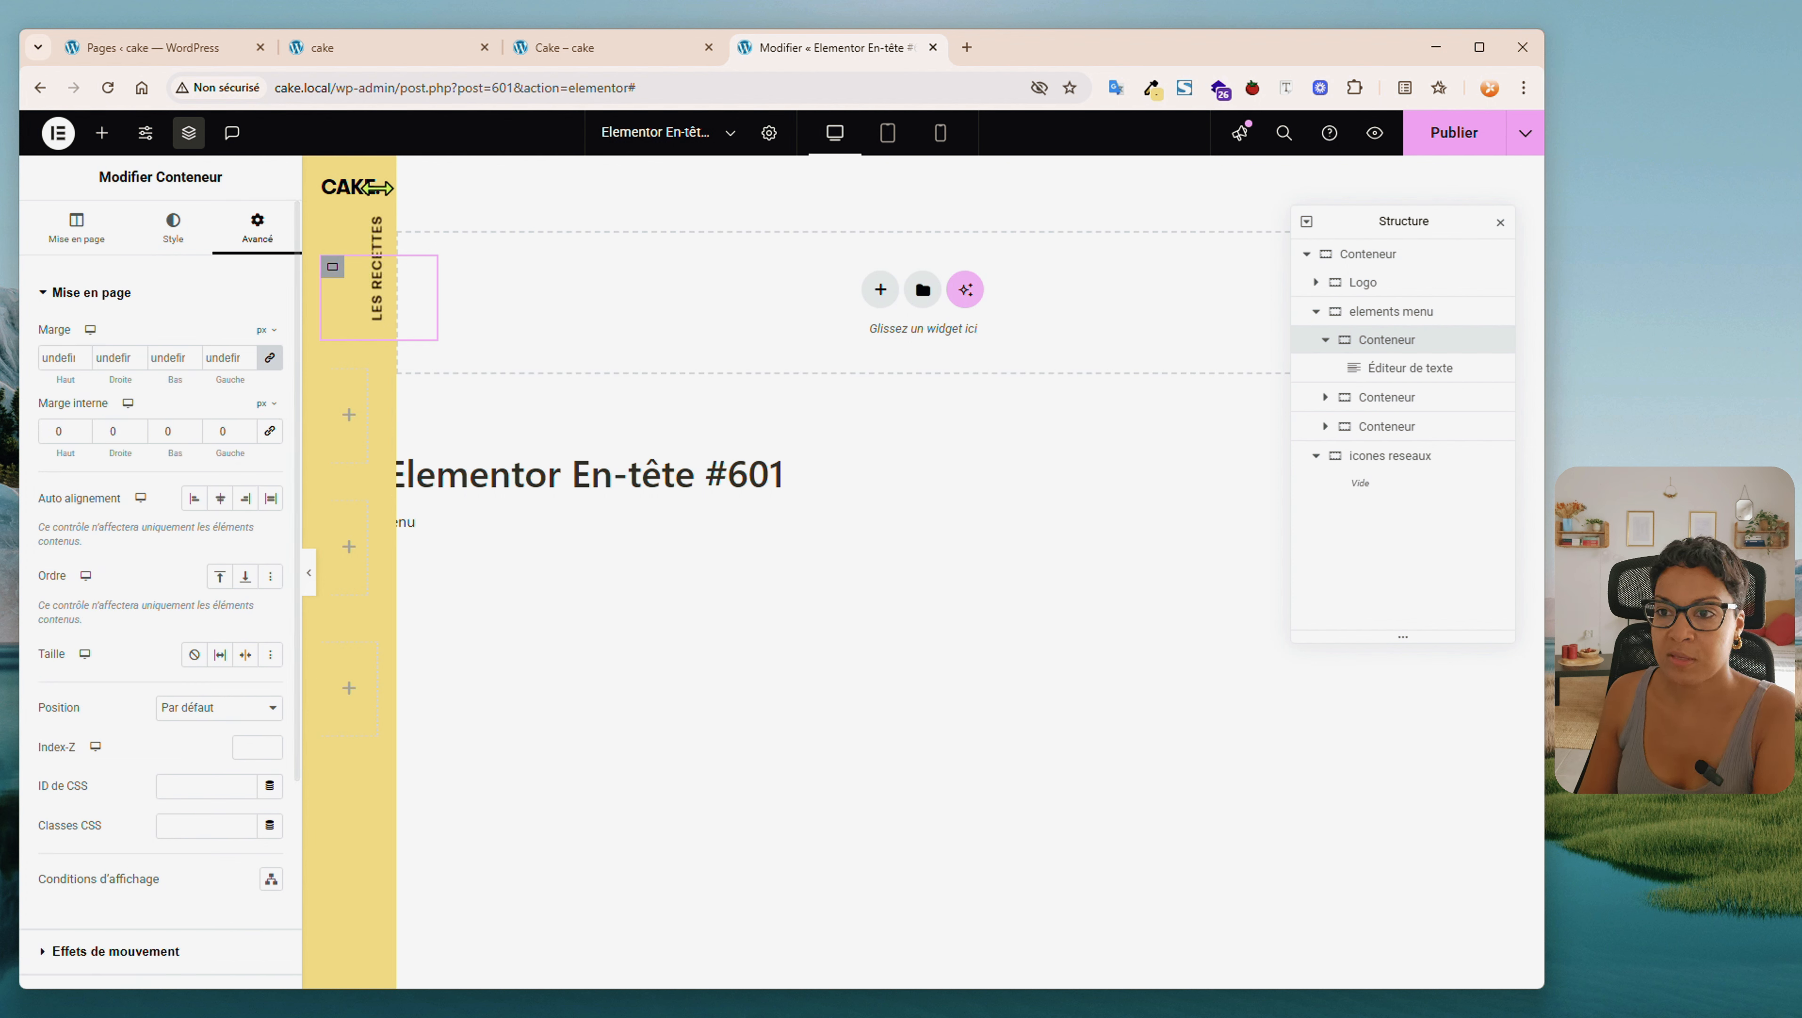
pyautogui.click(1382, 369)
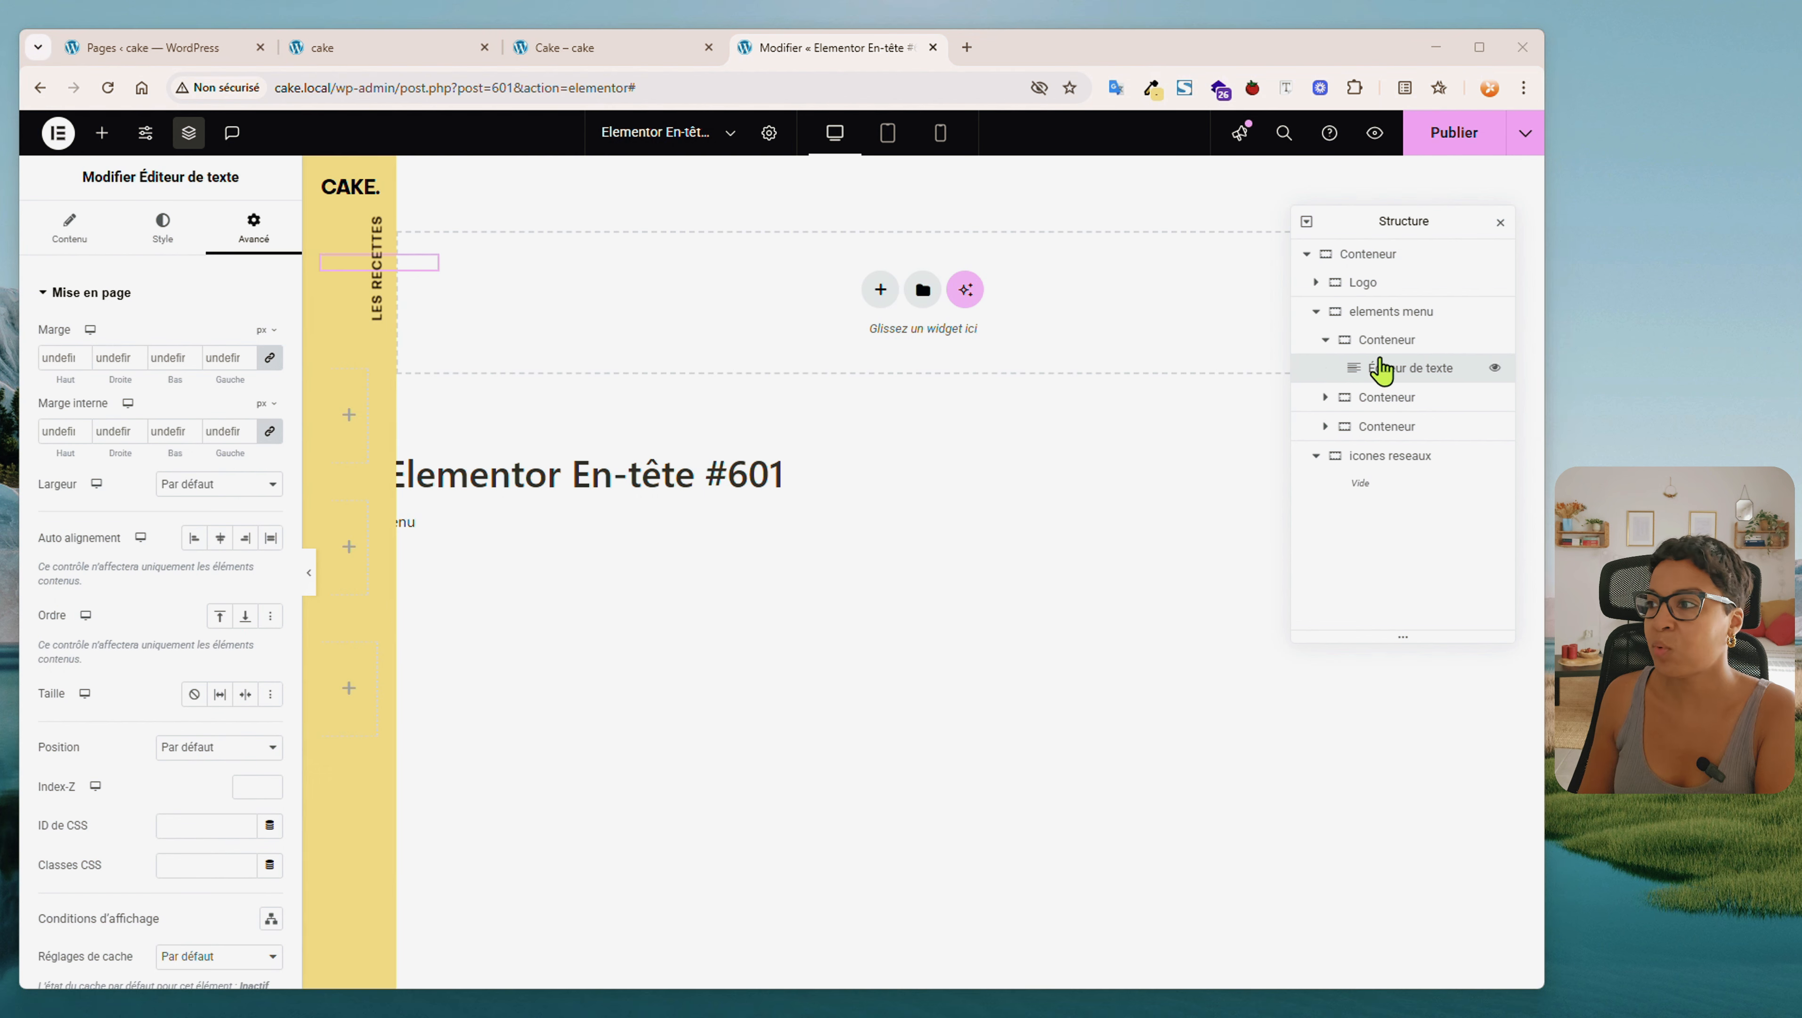
pyautogui.click(1384, 342)
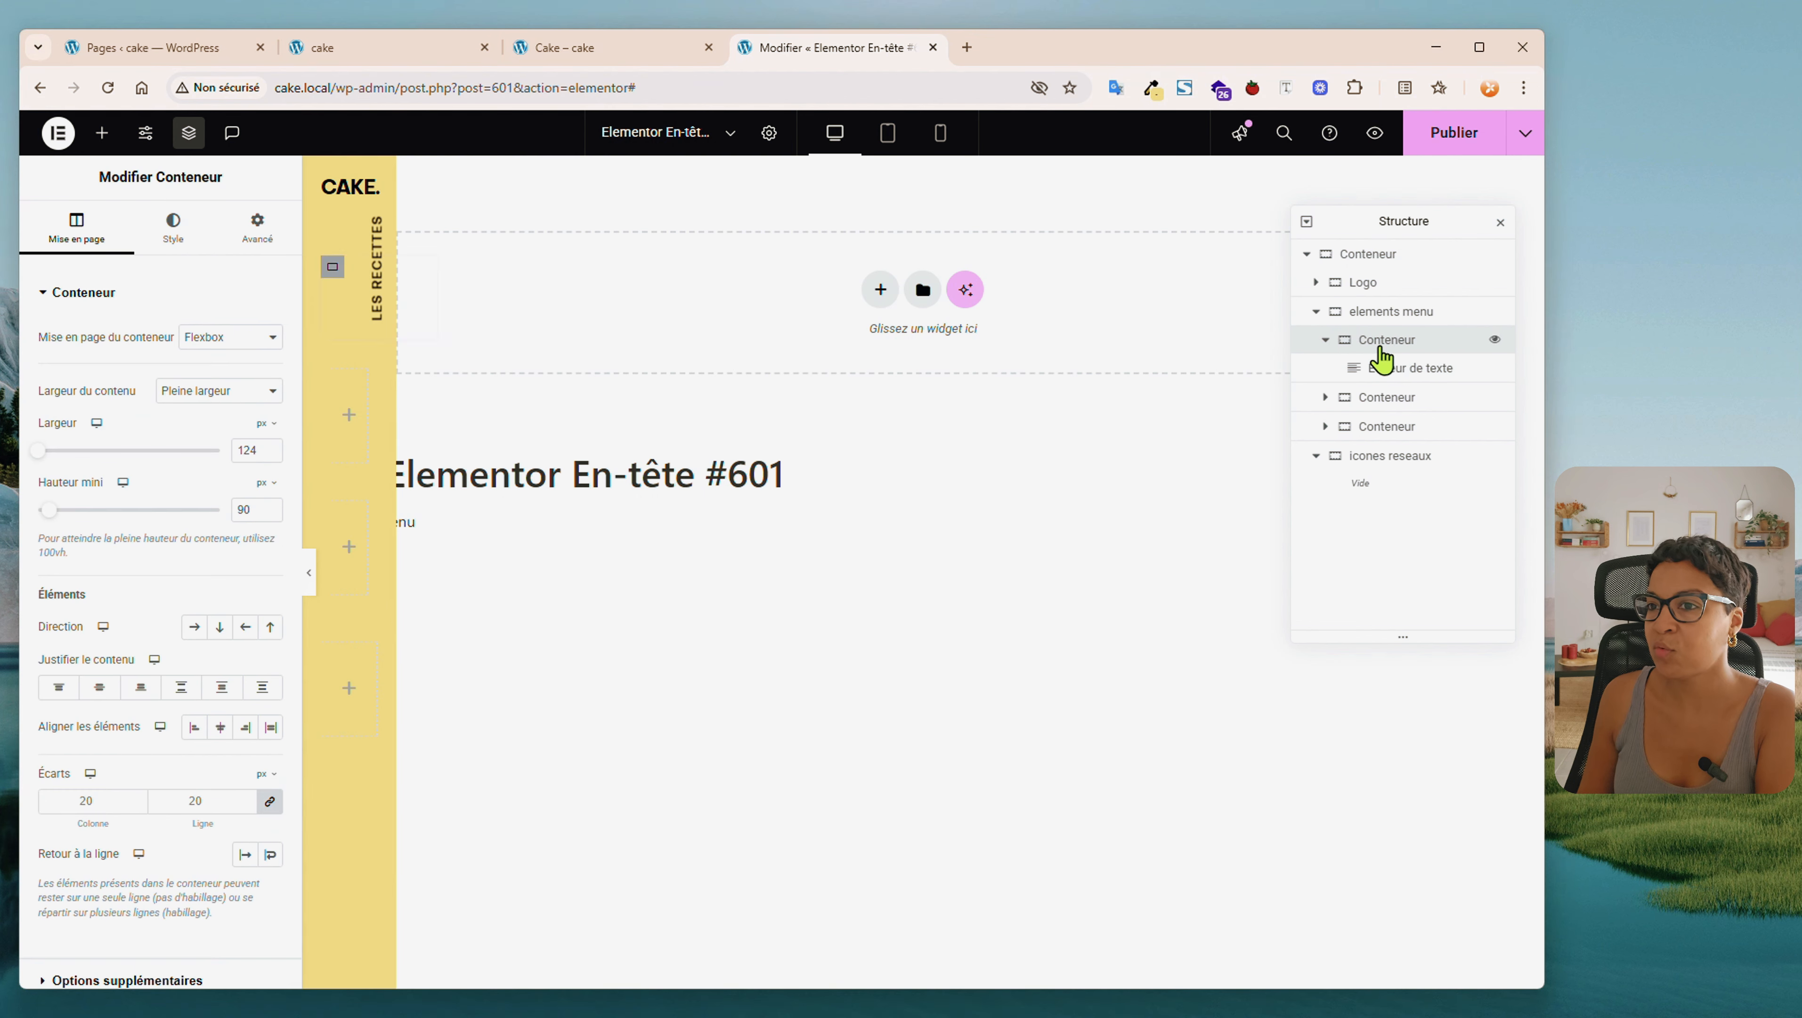
# Set the padding of the elements menu container to 0 on all sides
pyautogui.click(1393, 313)
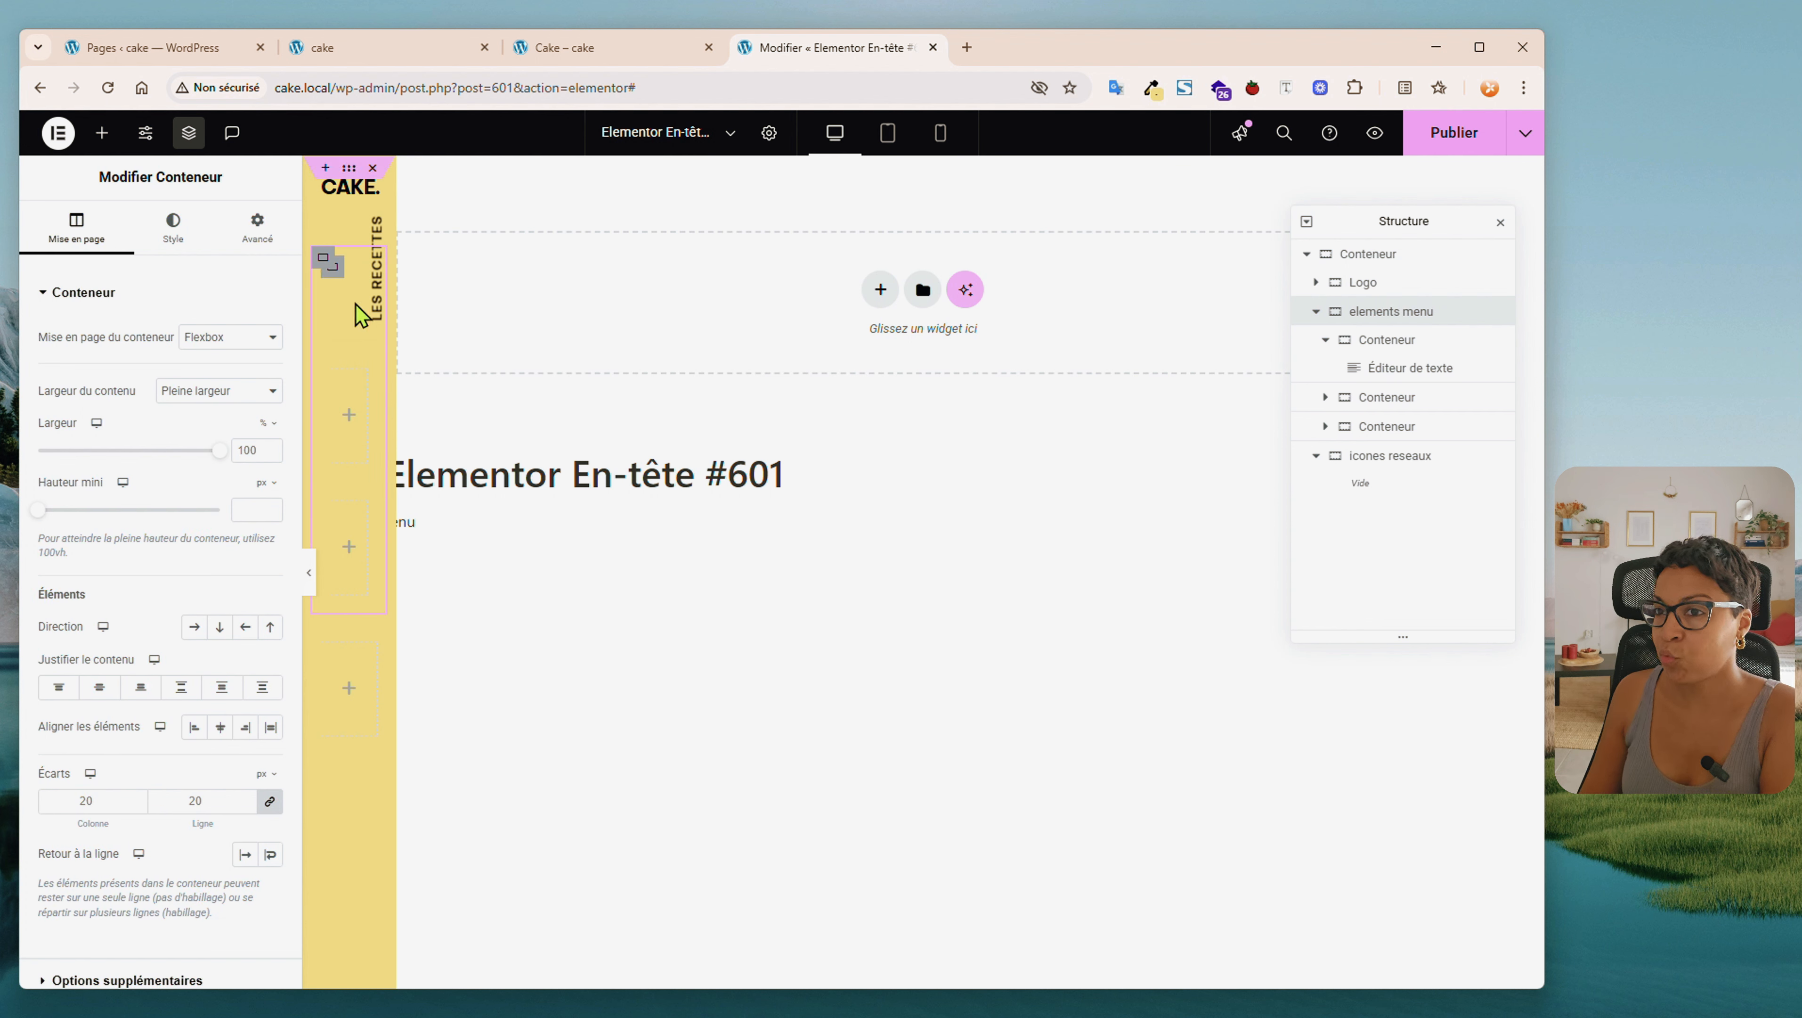
pyautogui.click(255, 239)
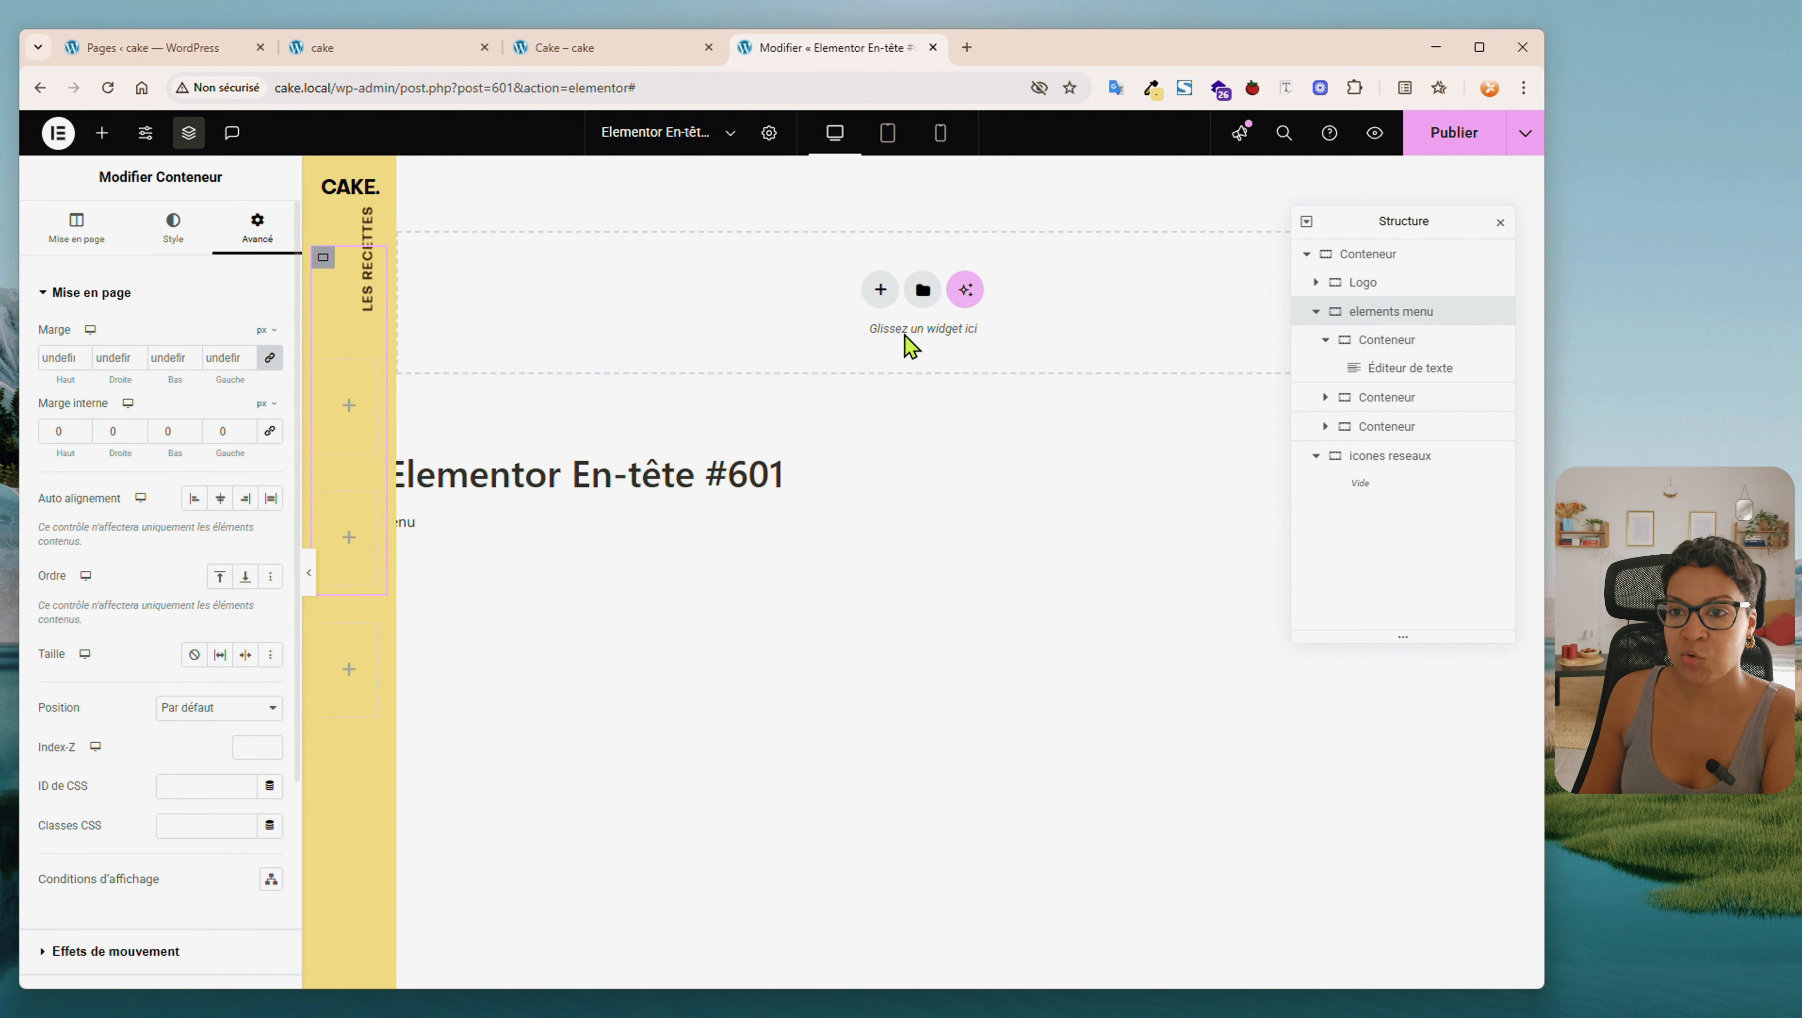
# Set the padding of the outermost header container to 0 on all sides
pyautogui.click(1371, 256)
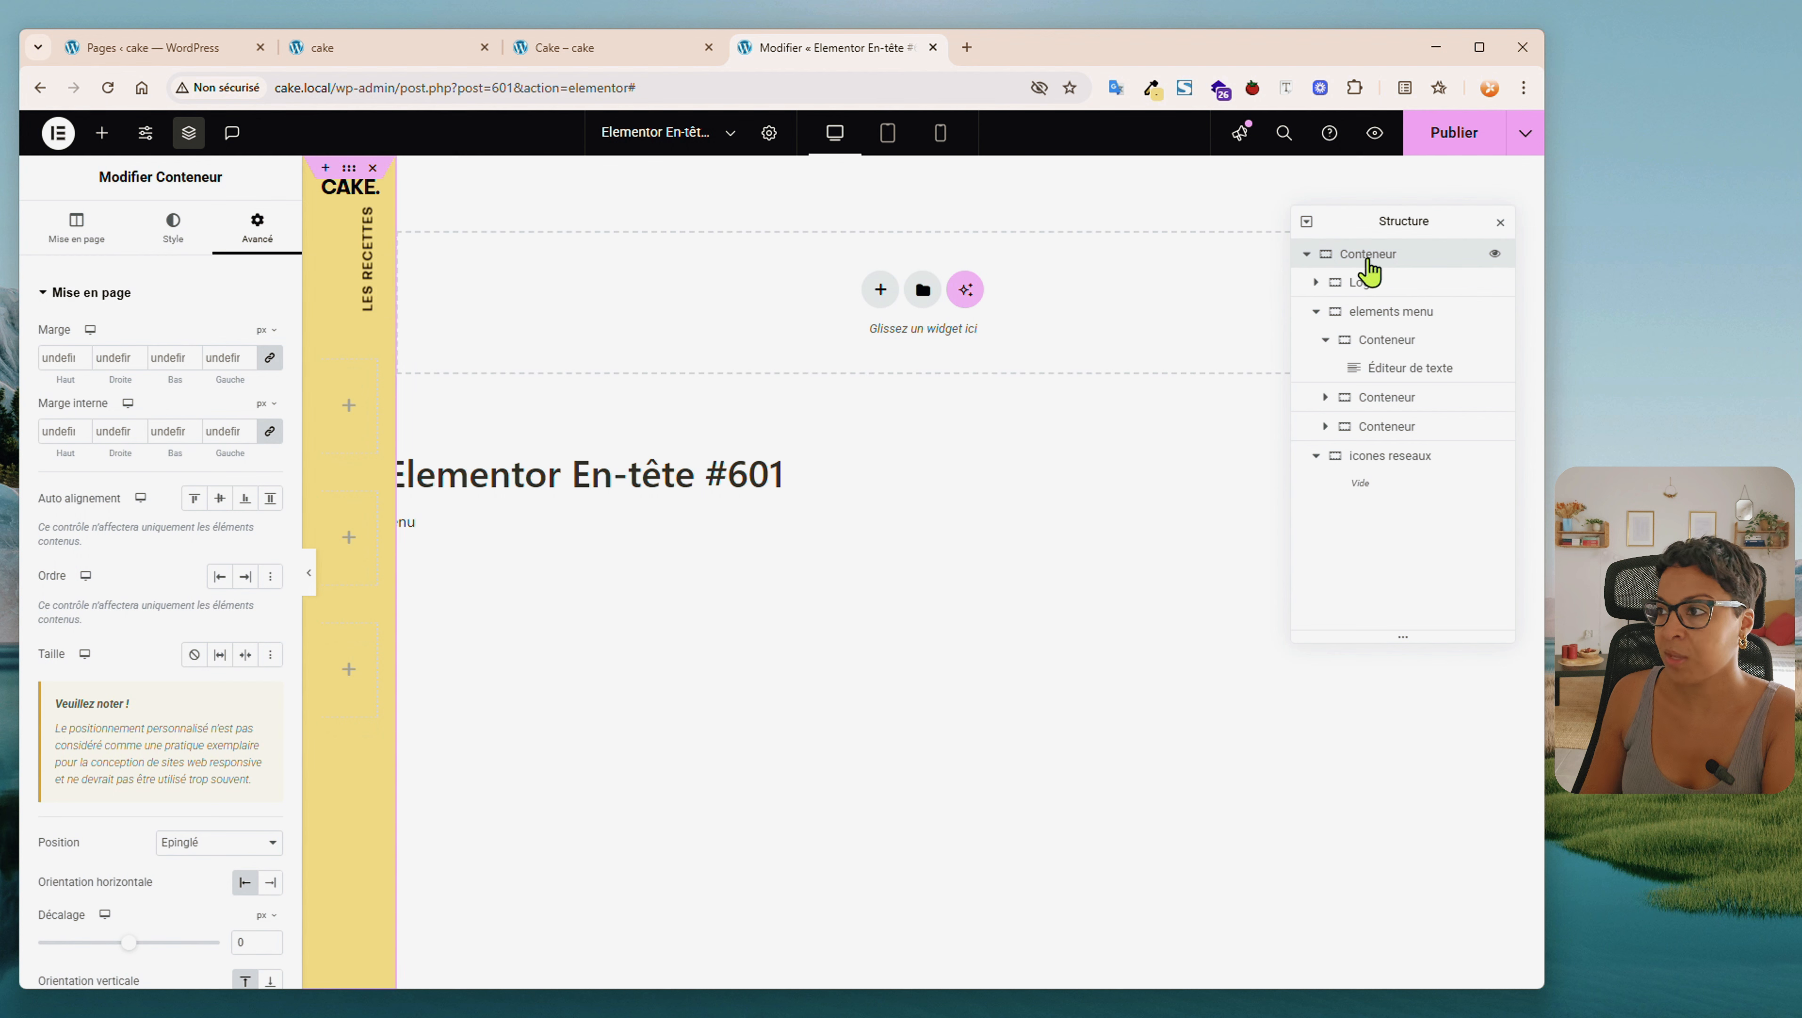
pyautogui.click(268, 431)
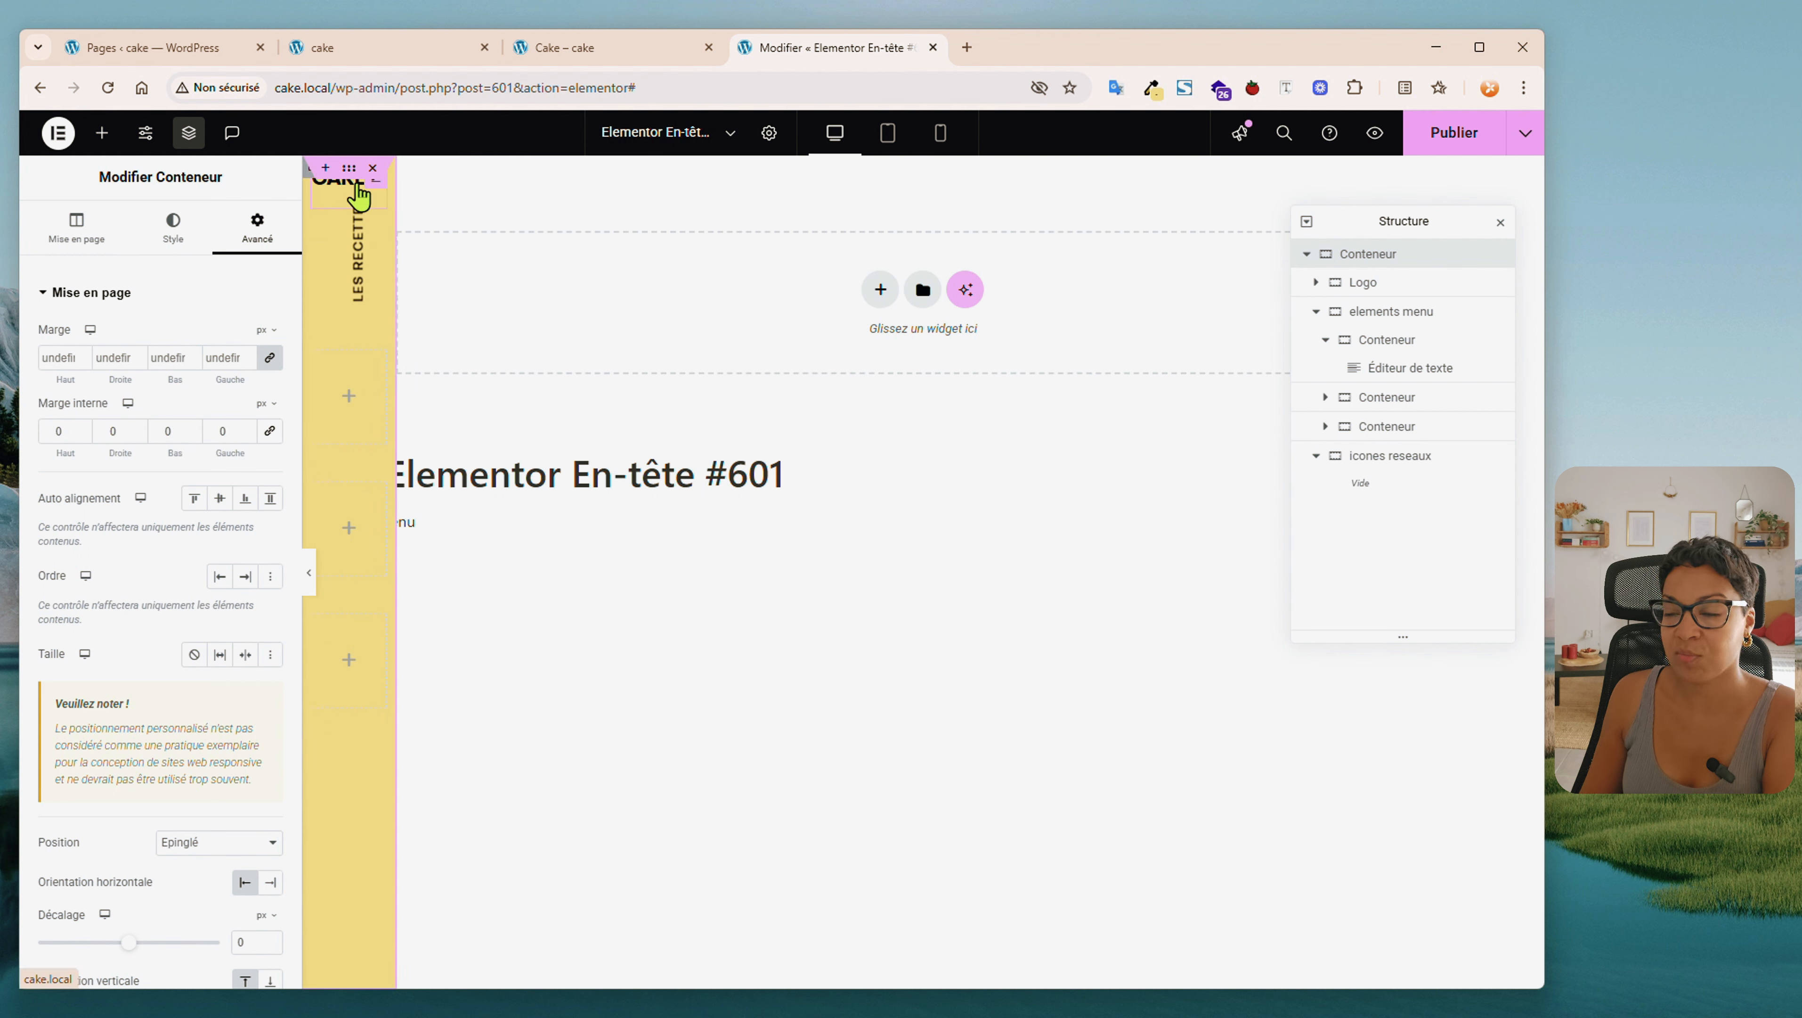
# Duplicate the Les recettes text widget into the second menu container and set that container's padding to 0 on all sides
pyautogui.click(1416, 369)
pyautogui.rightClick(1420, 371)
pyautogui.click(1362, 417)
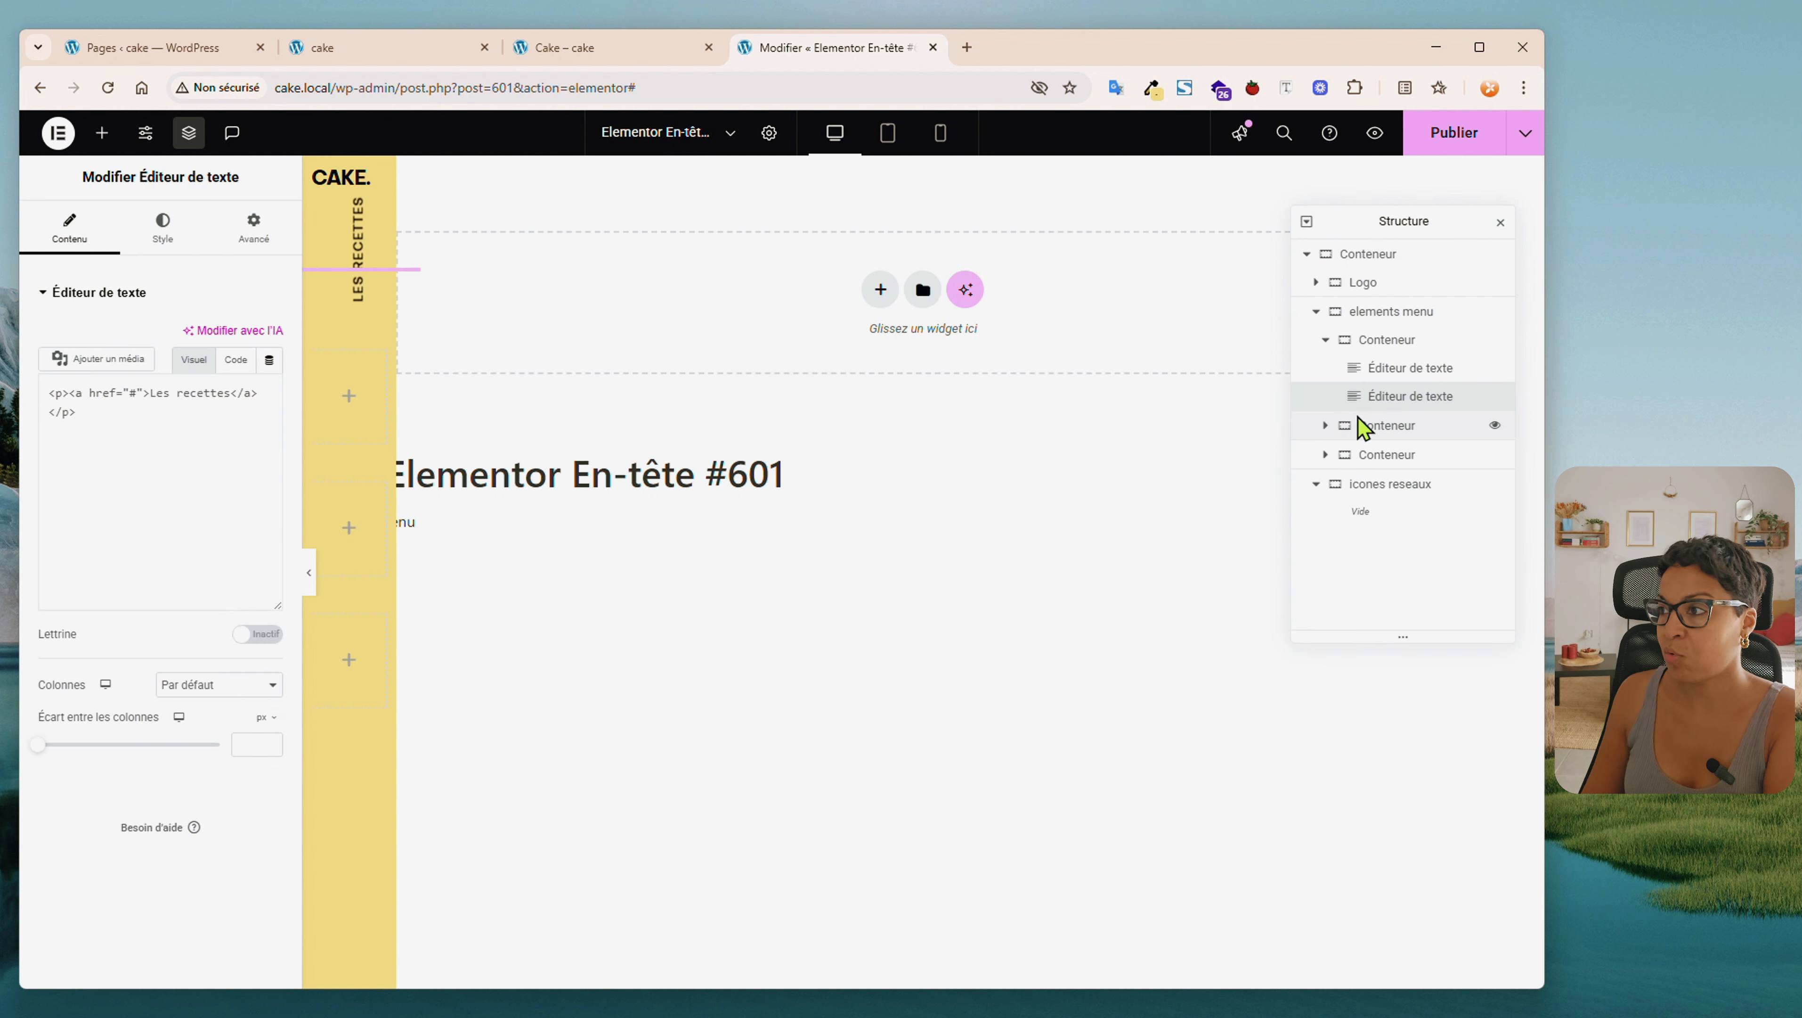
pyautogui.click(1327, 426)
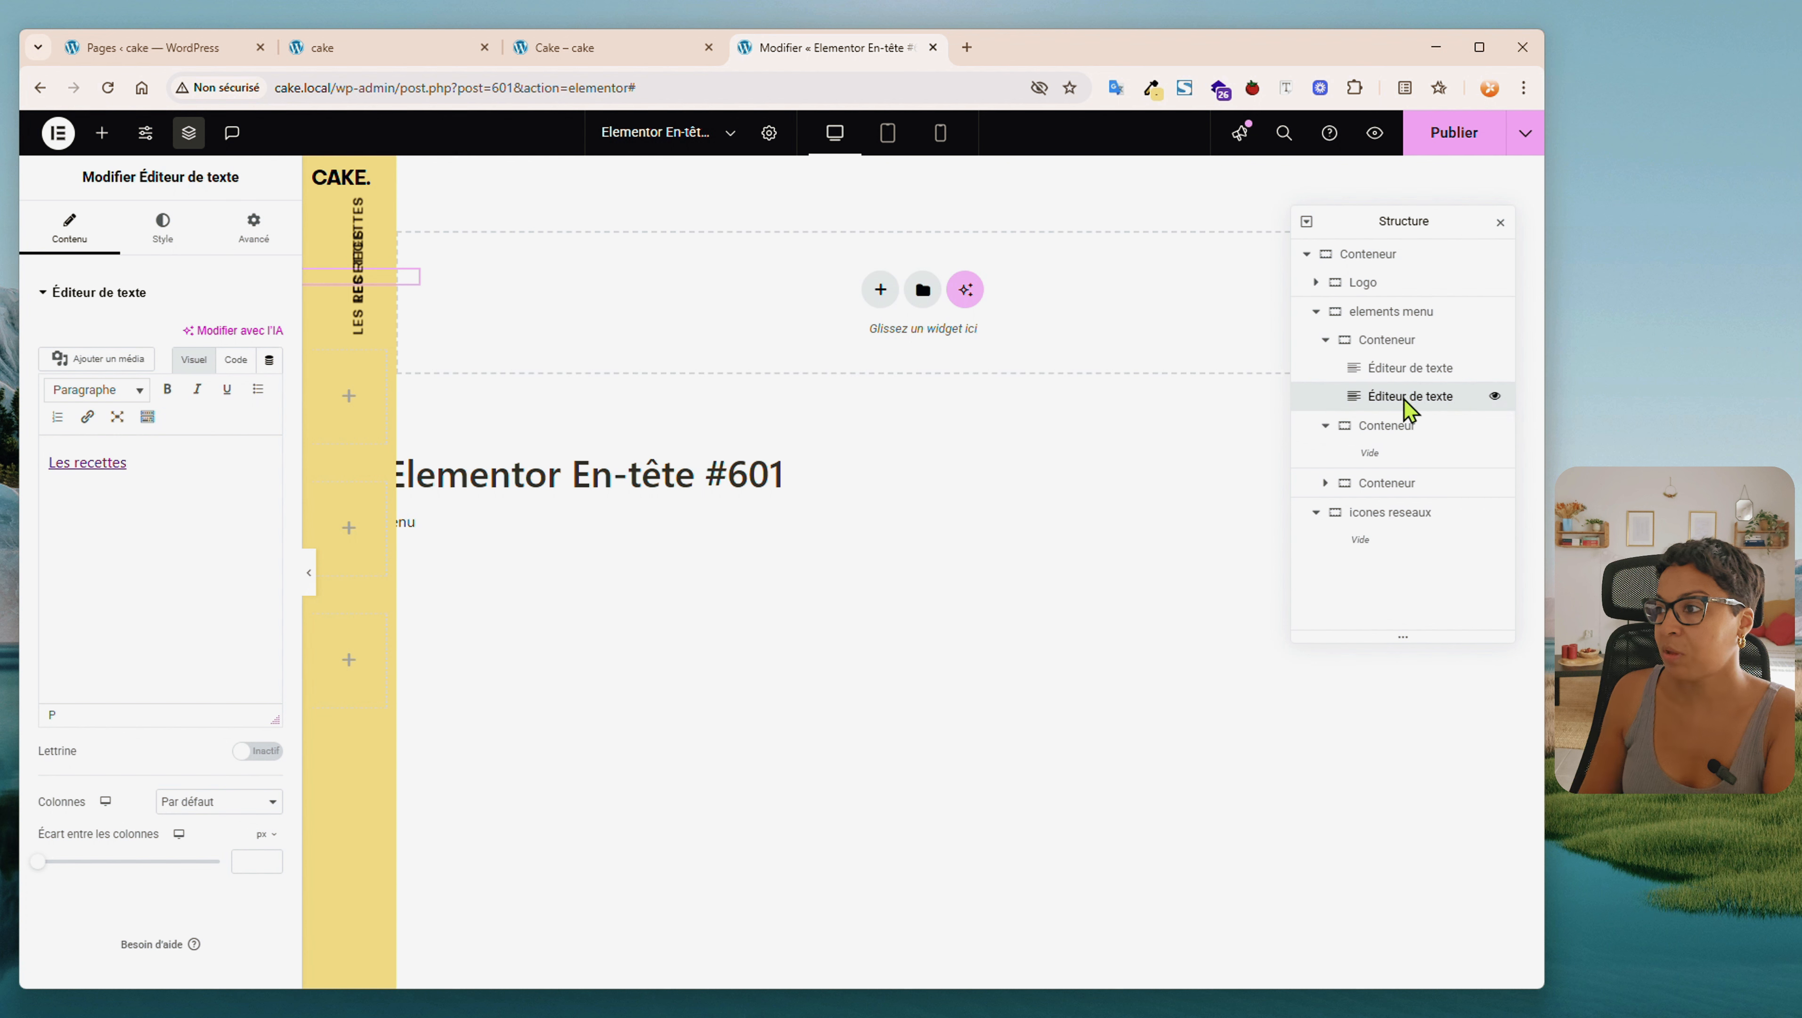
pyautogui.moveTo(1405, 401); pyautogui.dragTo(1441, 435)
pyautogui.click(255, 229)
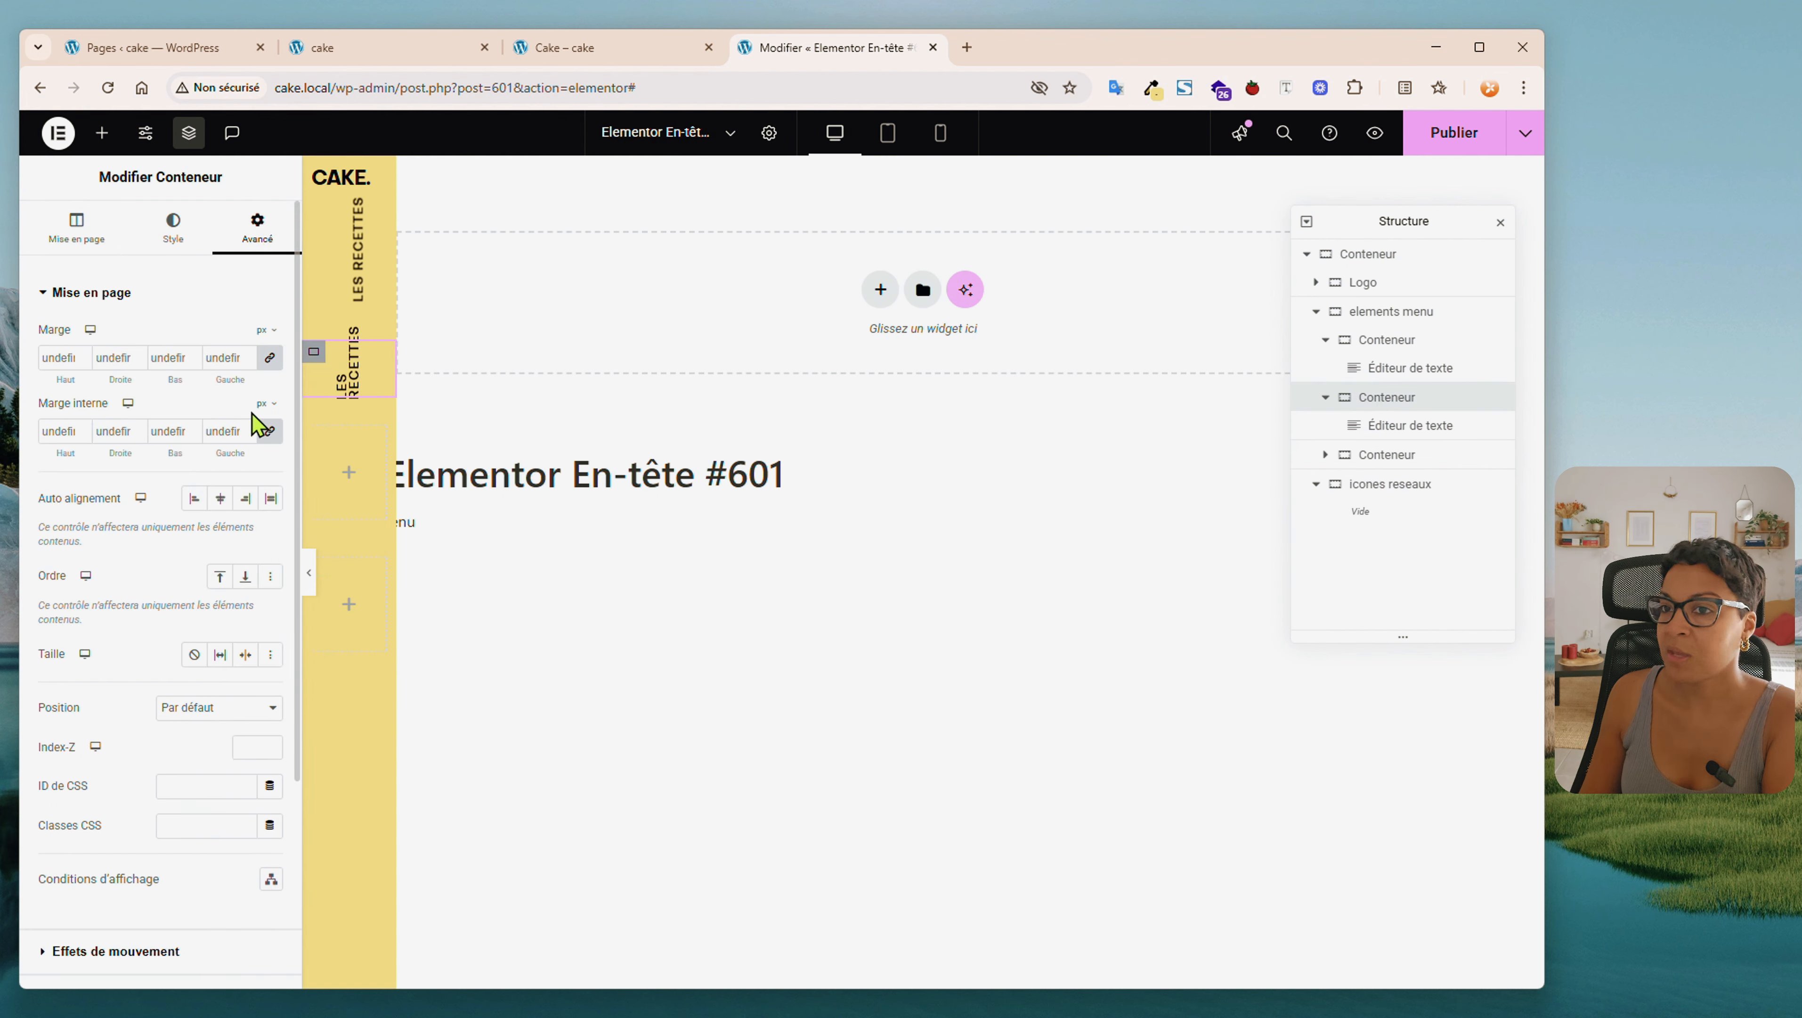
# Change the text of the widget in the second menu container to "Les chefs"
pyautogui.click(350, 362)
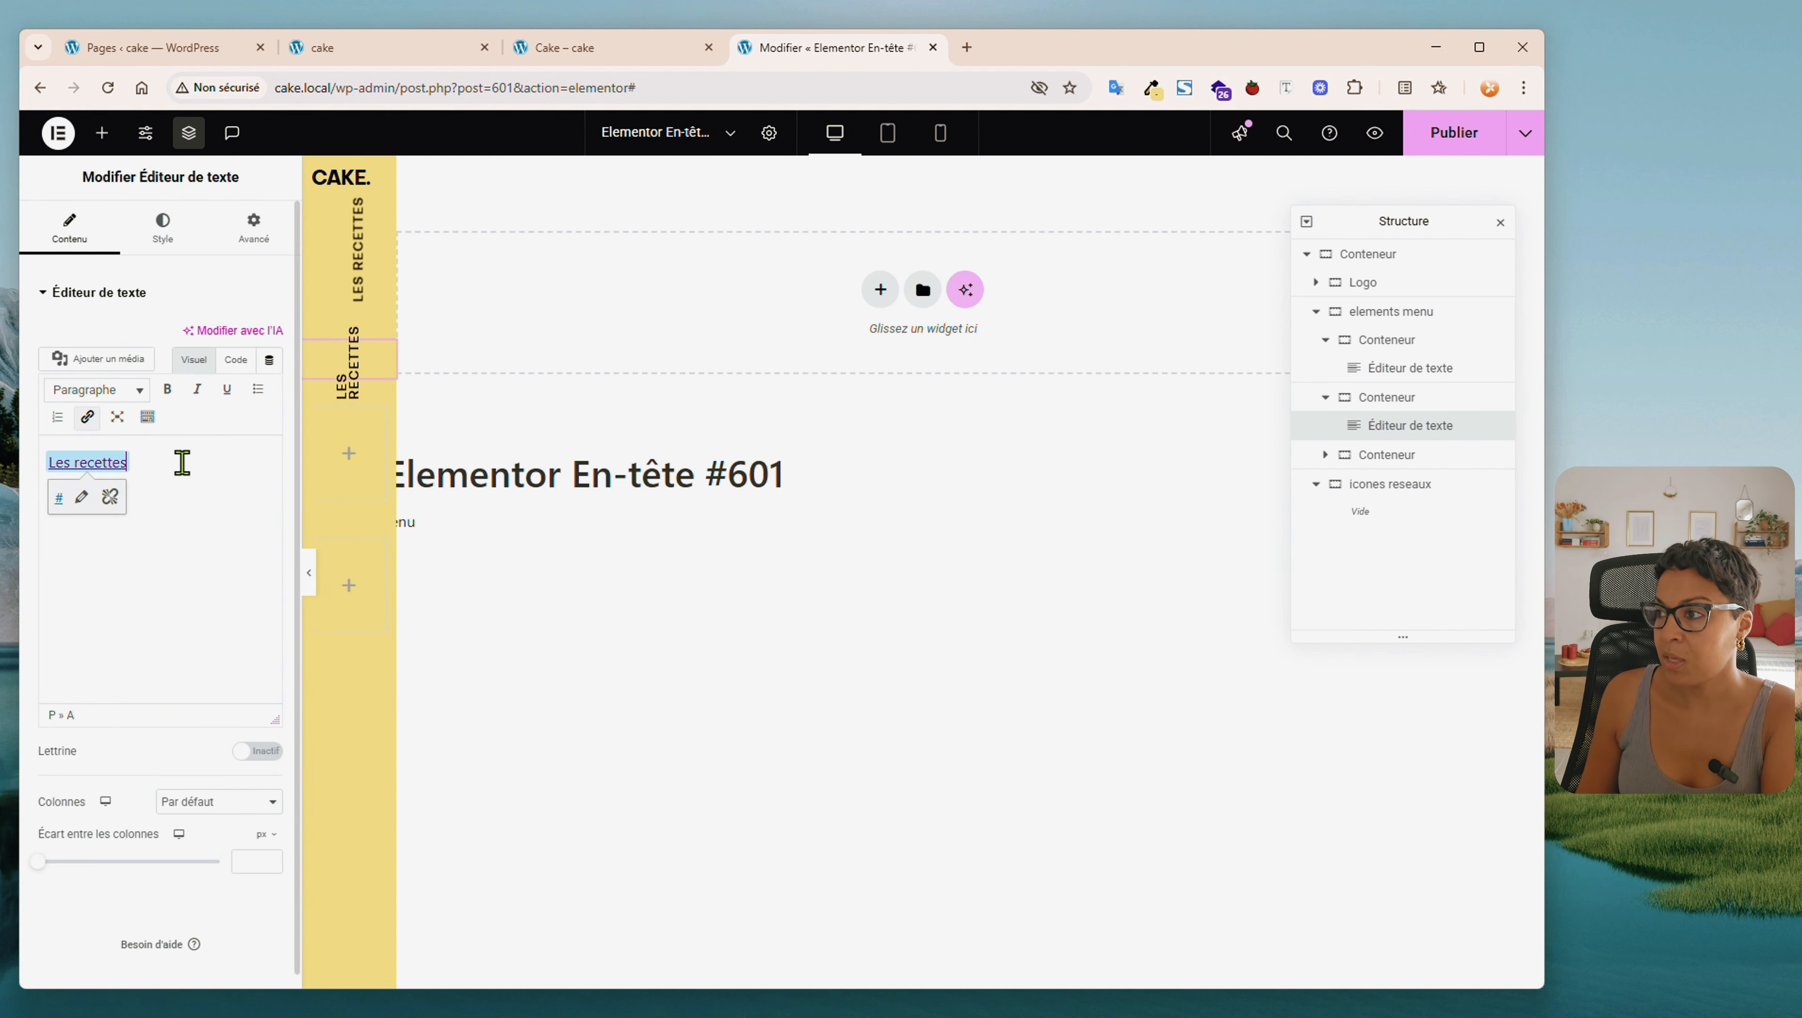
pyautogui.moveTo(177, 459); pyautogui.dragTo(31, 459)
pyautogui.write('Les chef')
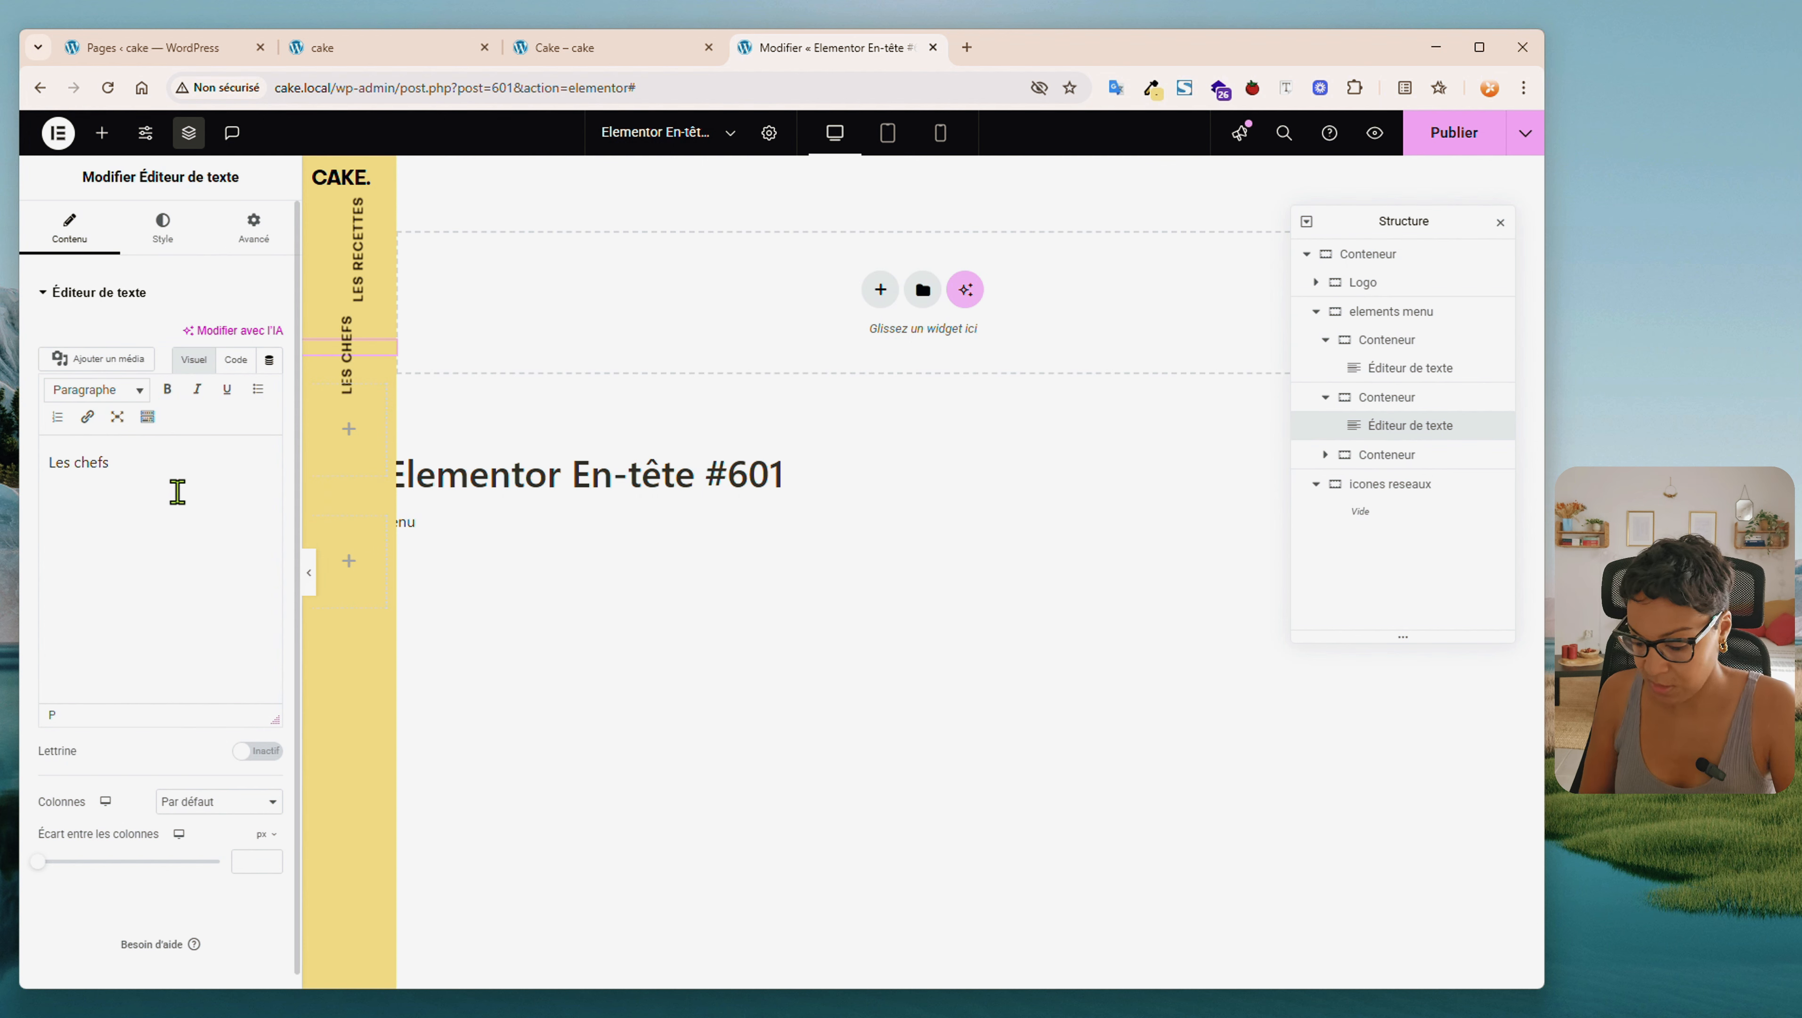
# Duplicate the Les chefs text widget into the third menu container and change the copy's text to "À propos"
pyautogui.rightClick(1343, 426)
pyautogui.click(1363, 487)
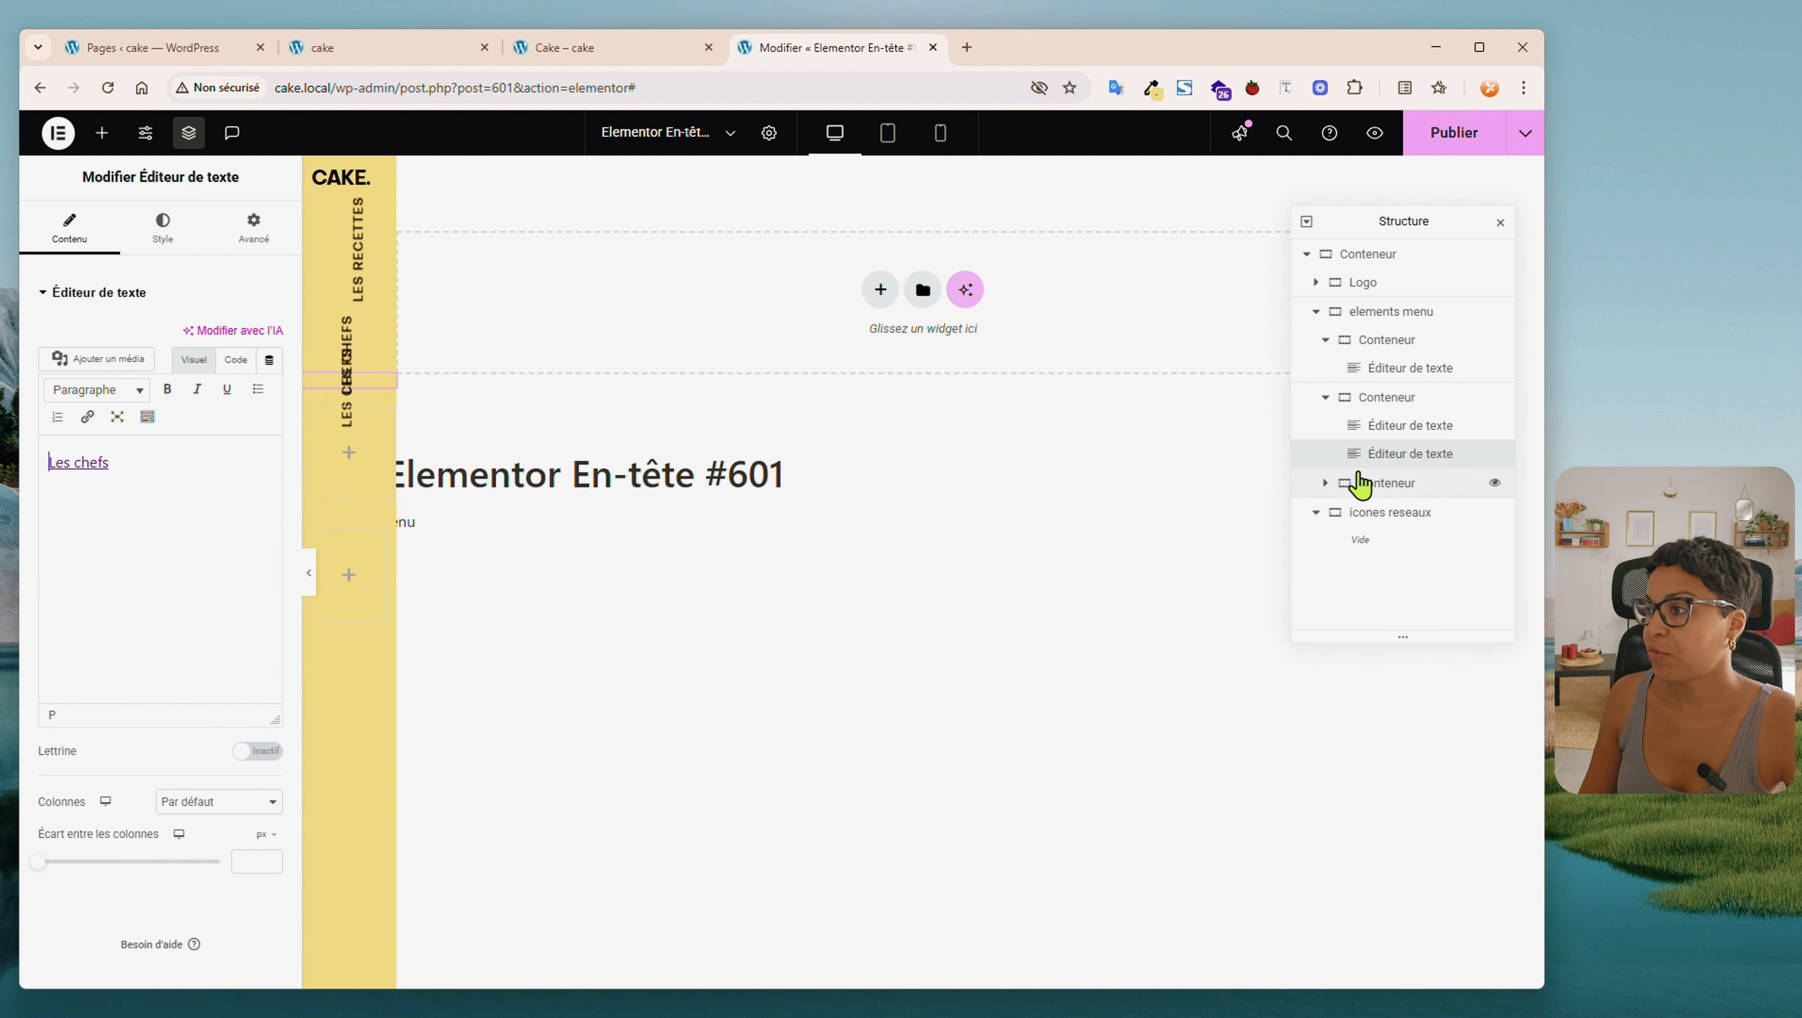
pyautogui.moveTo(1368, 474)
pyautogui.mouseDown()
pyautogui.moveTo(1327, 499)
pyautogui.moveTo(1380, 474)
pyautogui.moveTo(1380, 510)
pyautogui.moveTo(1399, 492)
pyautogui.mouseUp()
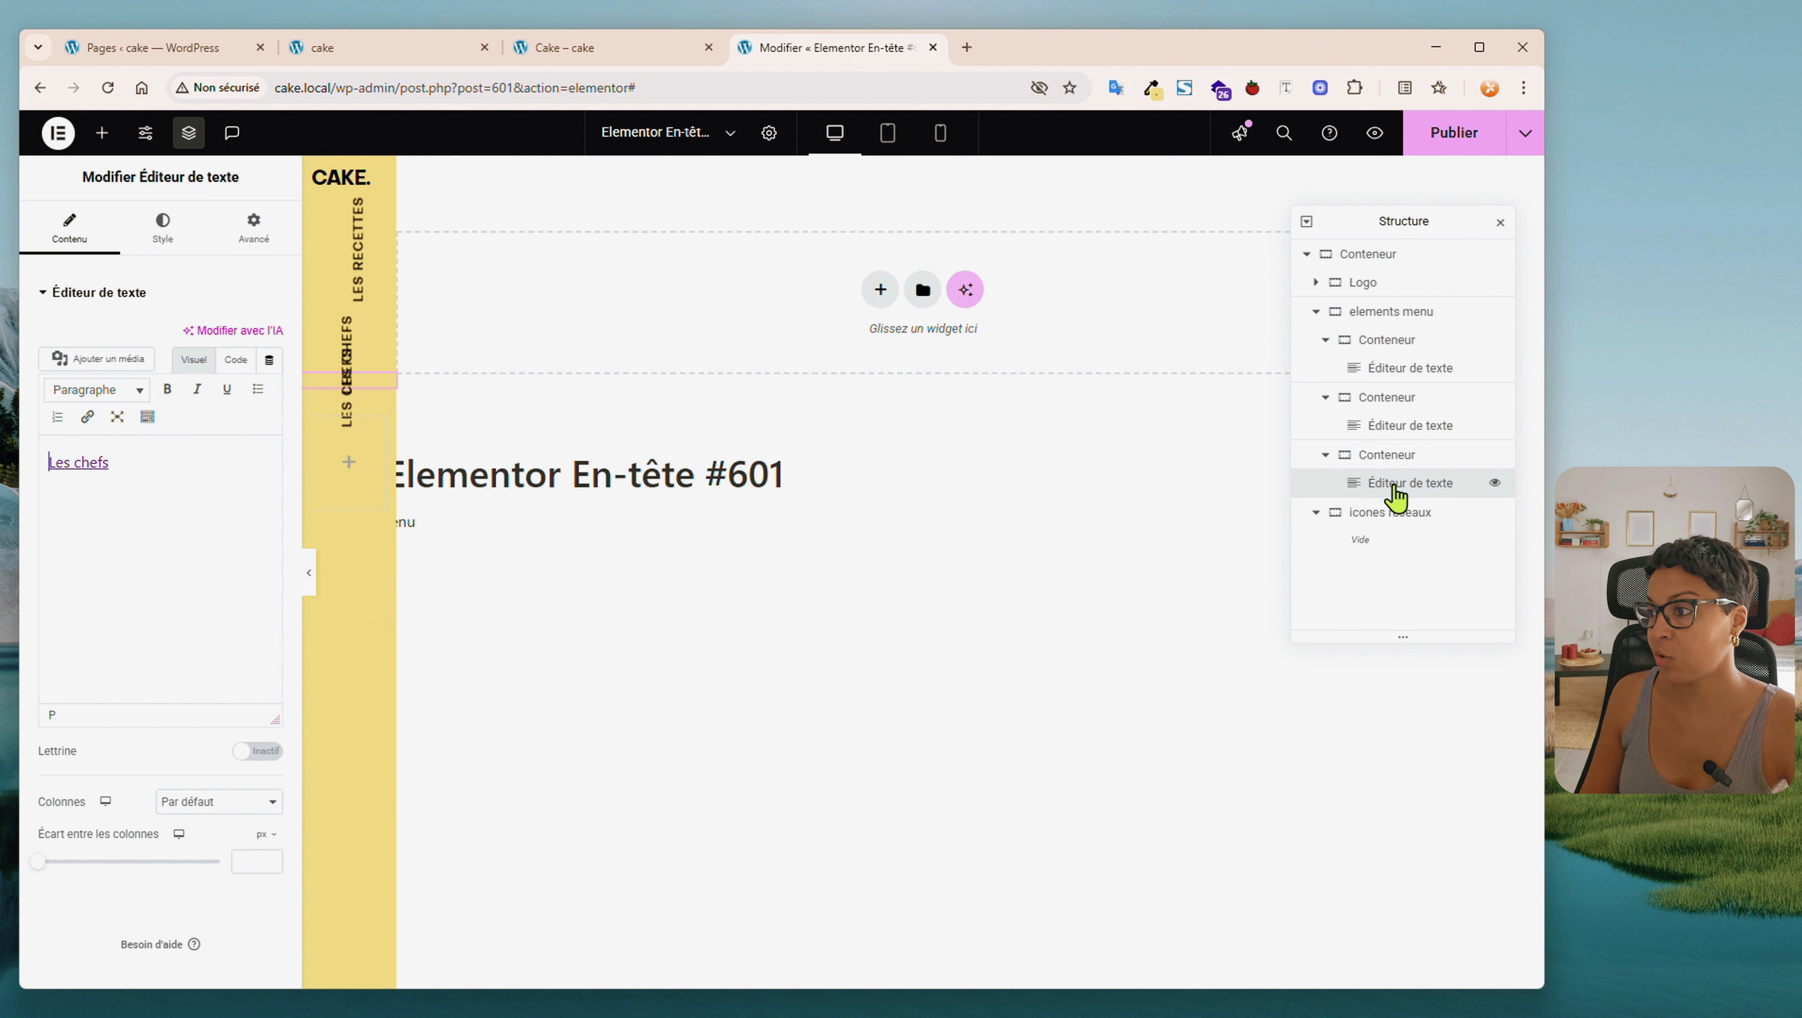
pyautogui.moveTo(166, 463); pyautogui.dragTo(6, 474)
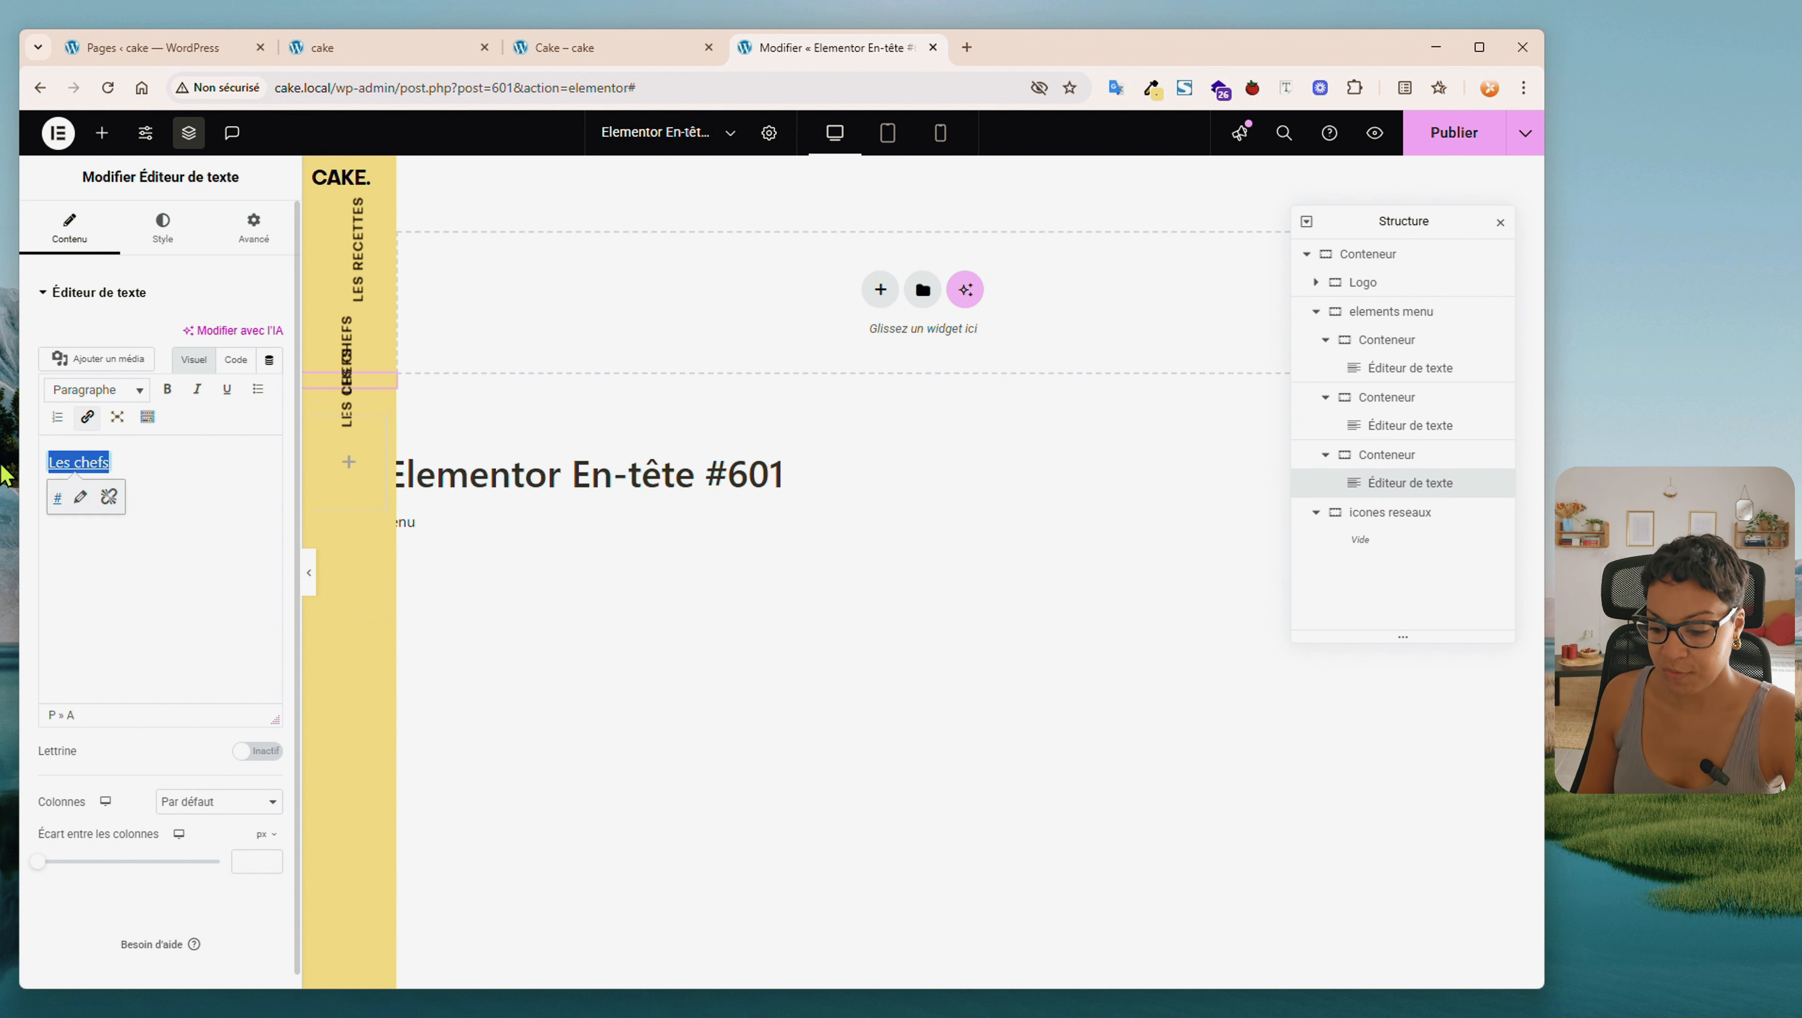
pyautogui.write('À propos')
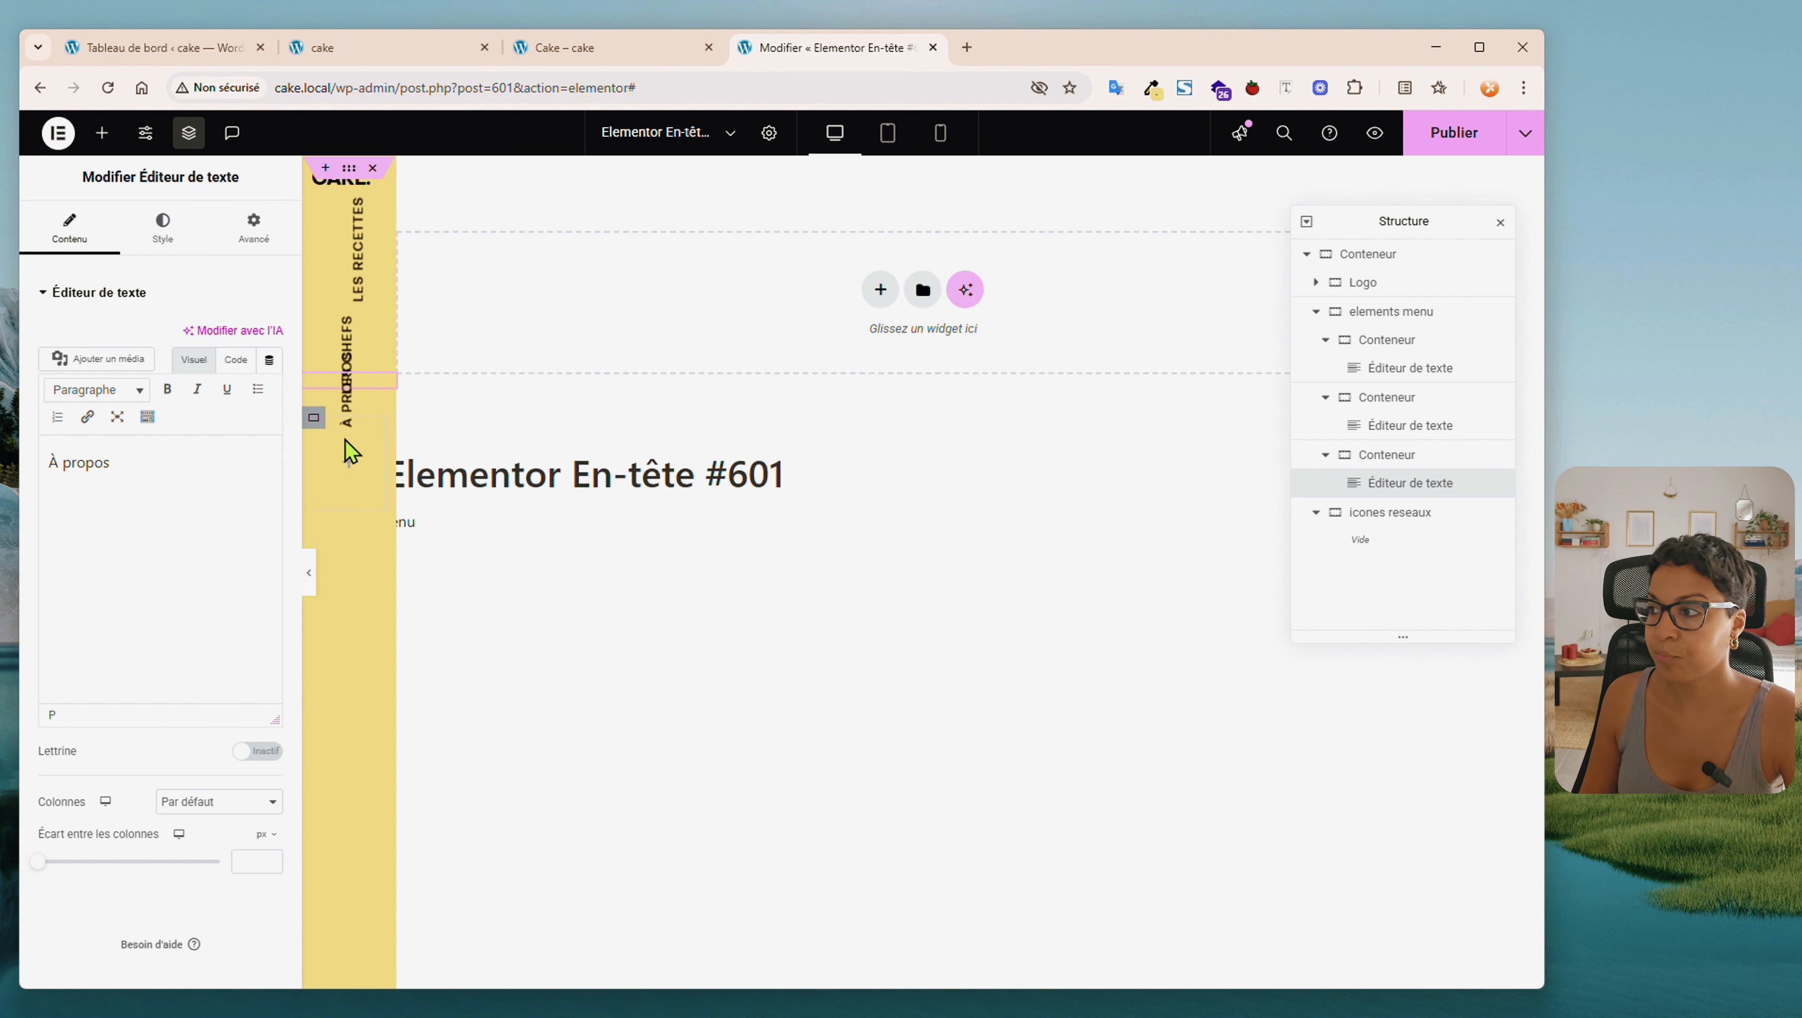
# Unlink the gaps of the elements menu container and set the column gap to 0 and the row gap to 50 px
pyautogui.click(1396, 318)
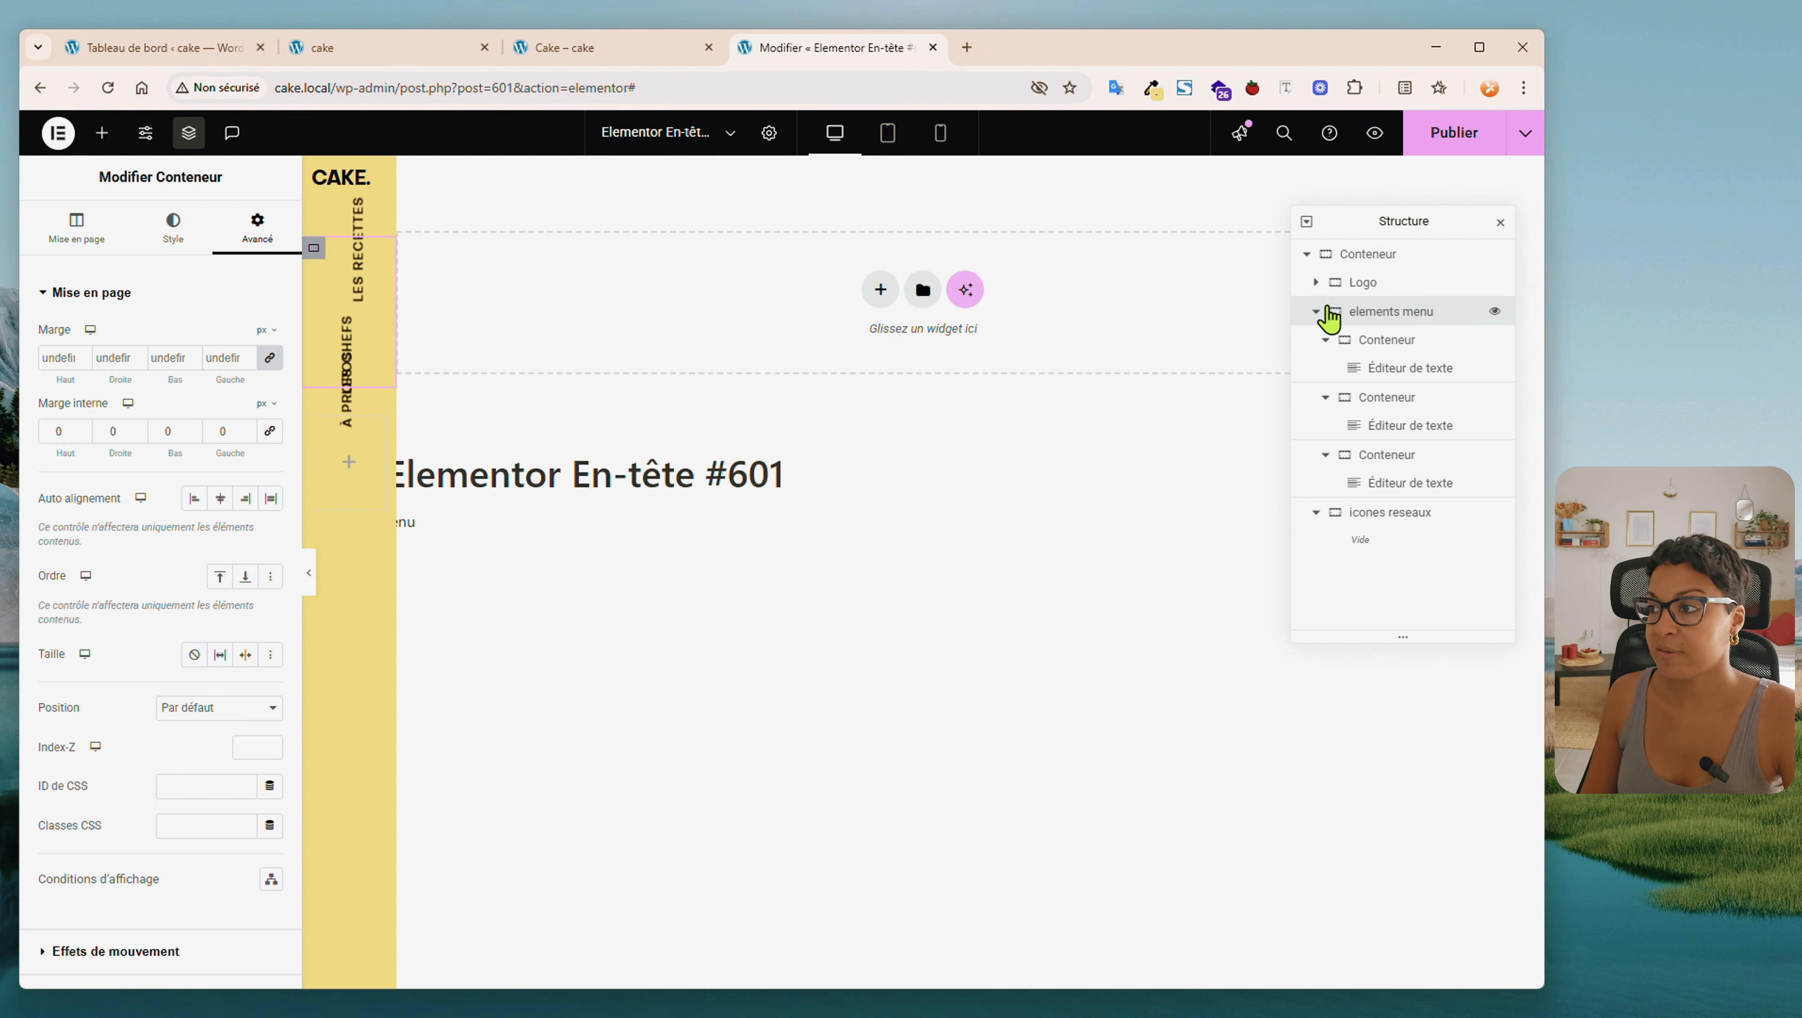
pyautogui.click(76, 235)
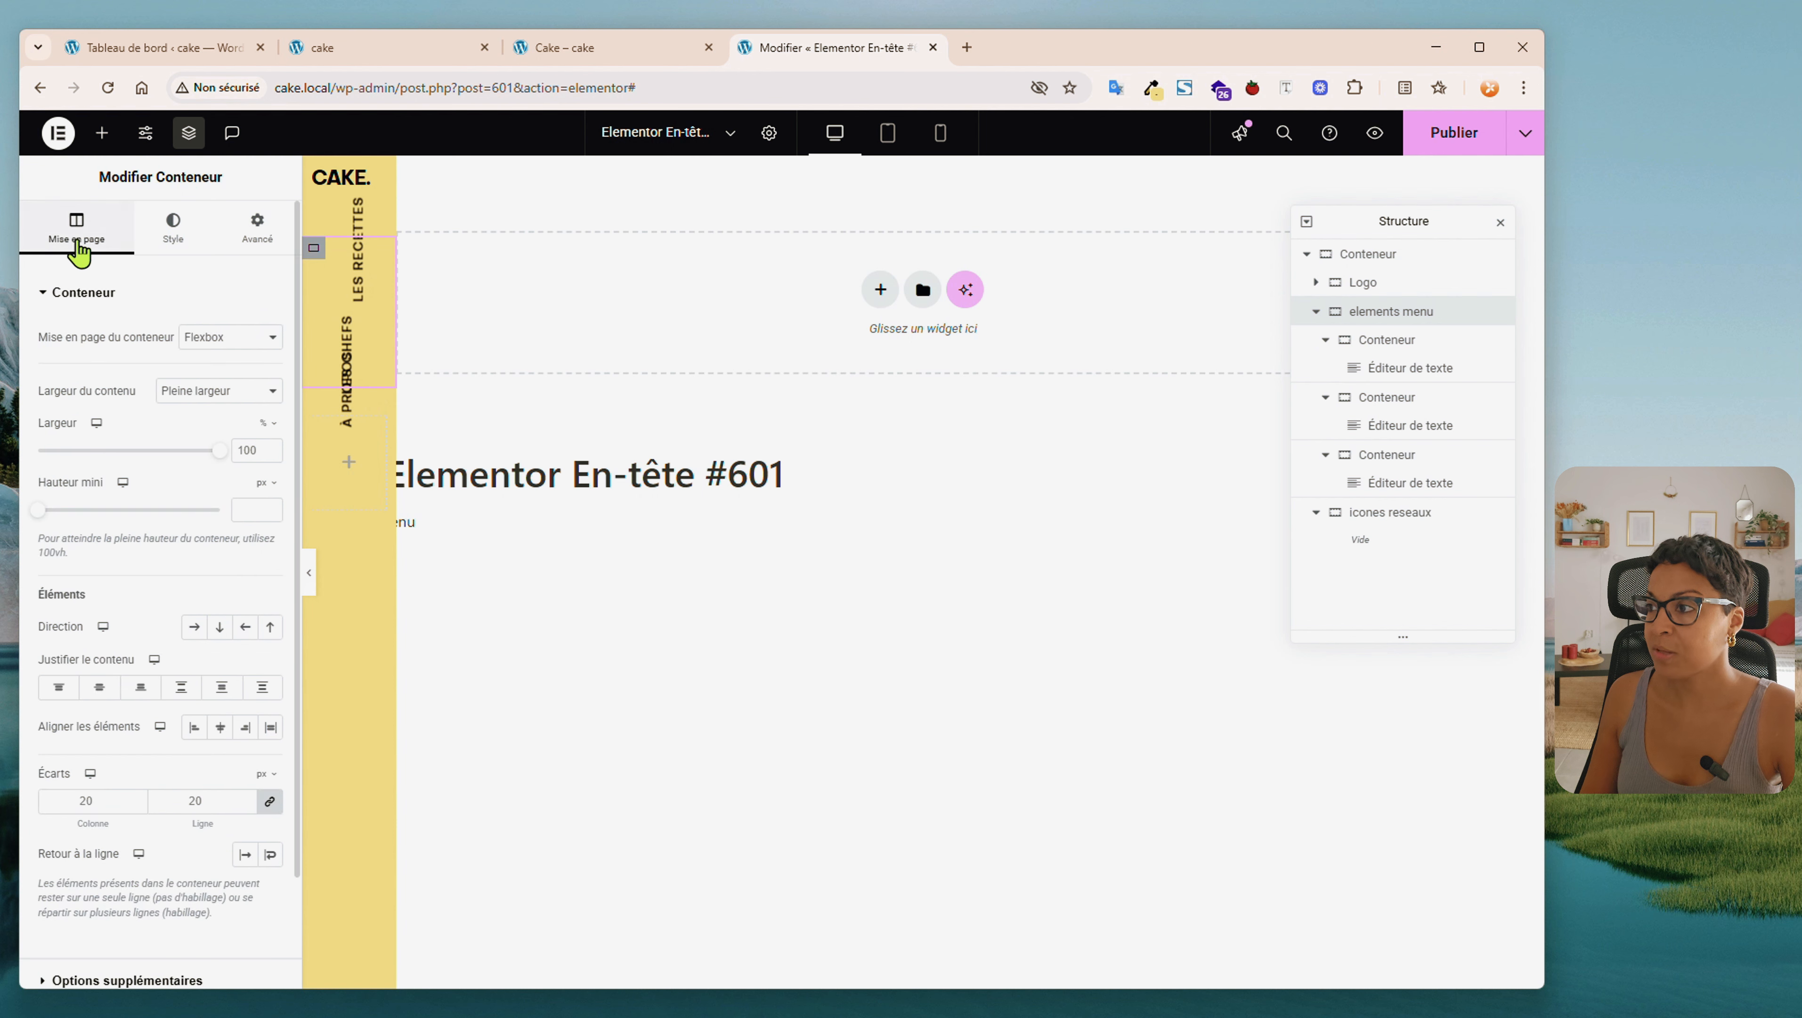
pyautogui.click(269, 803)
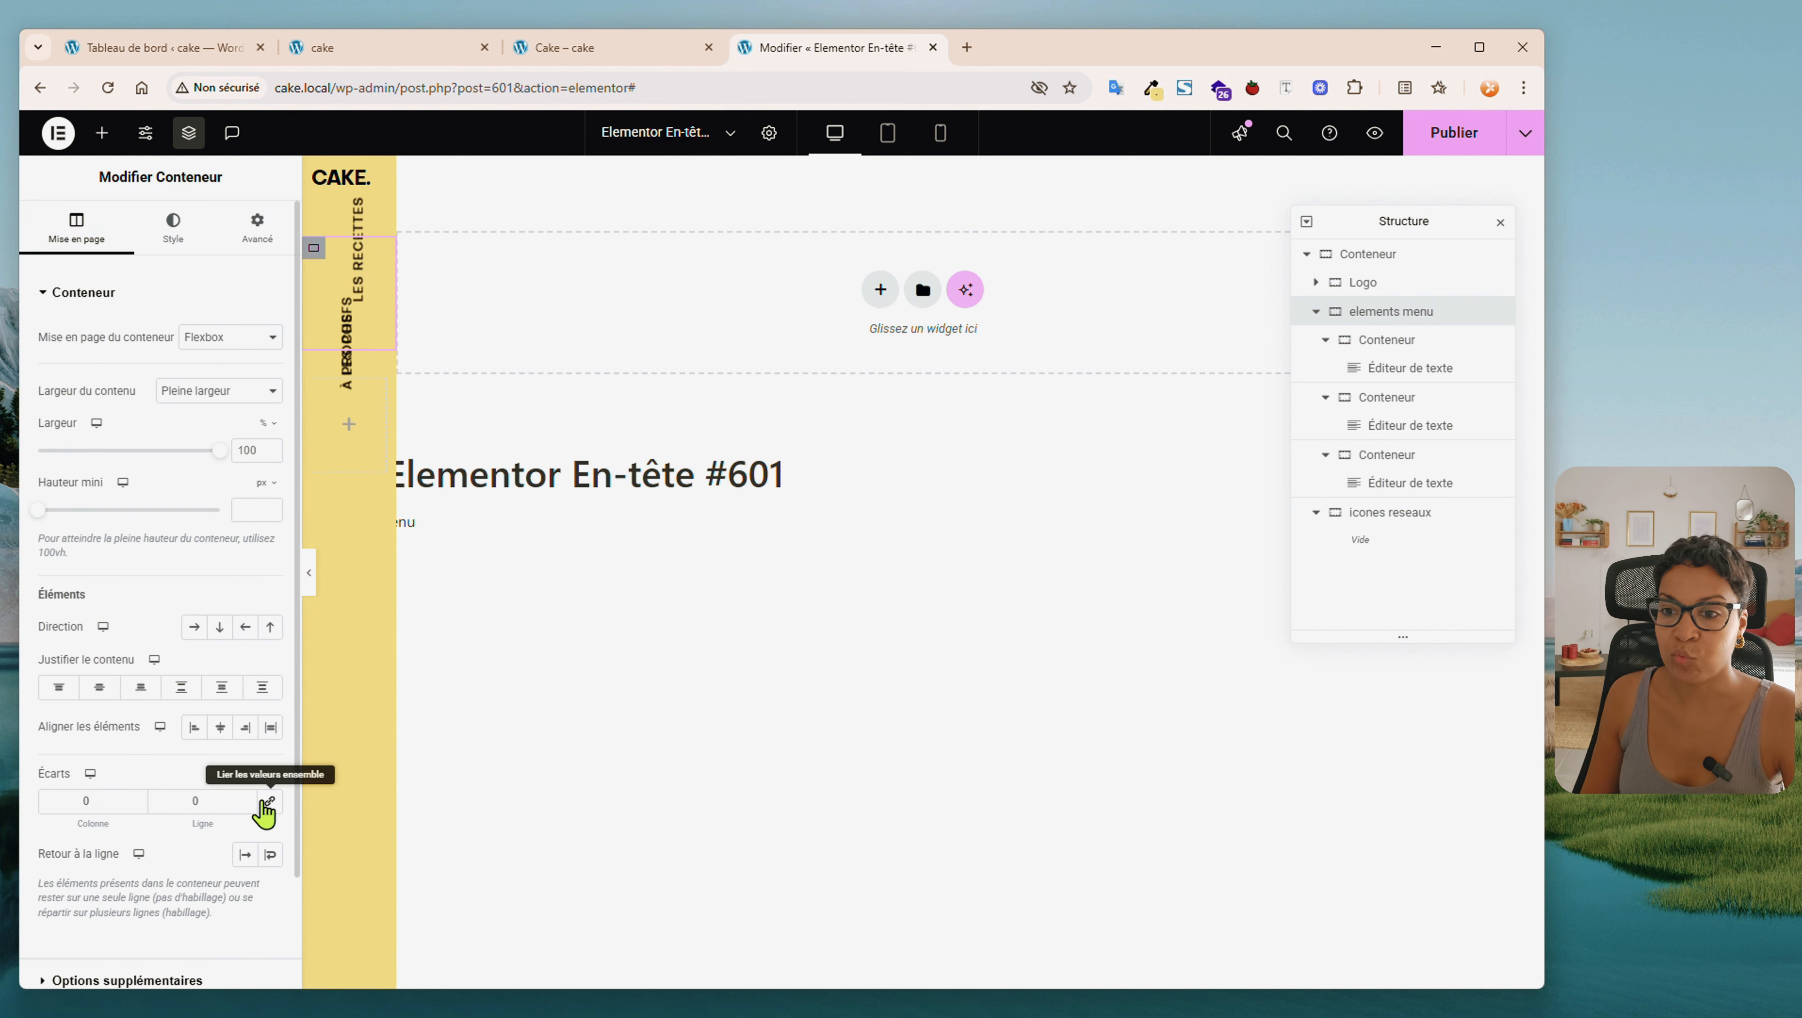
pyautogui.click(217, 801)
pyautogui.press('BackSpace')
pyautogui.write('5')
pyautogui.write('0')
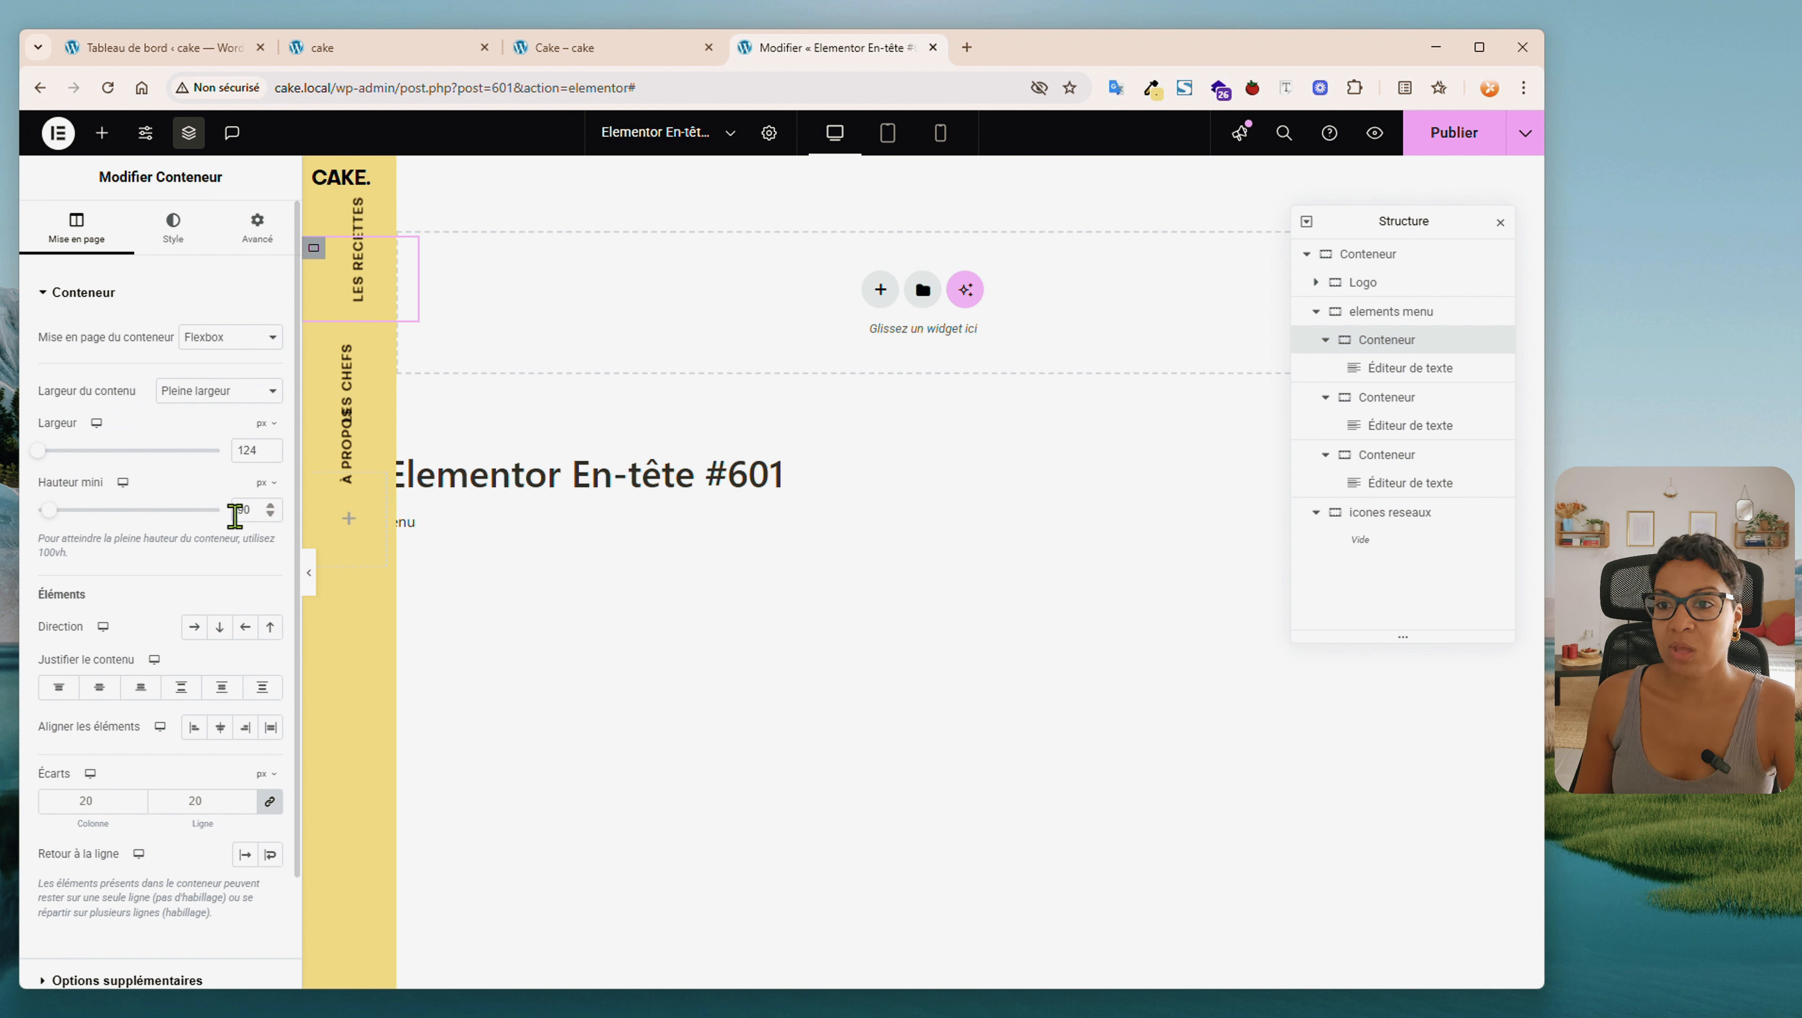
# Set the container holding Les chefs to a width of 124 px and a minimum height of 90 px
pyautogui.click(1404, 413)
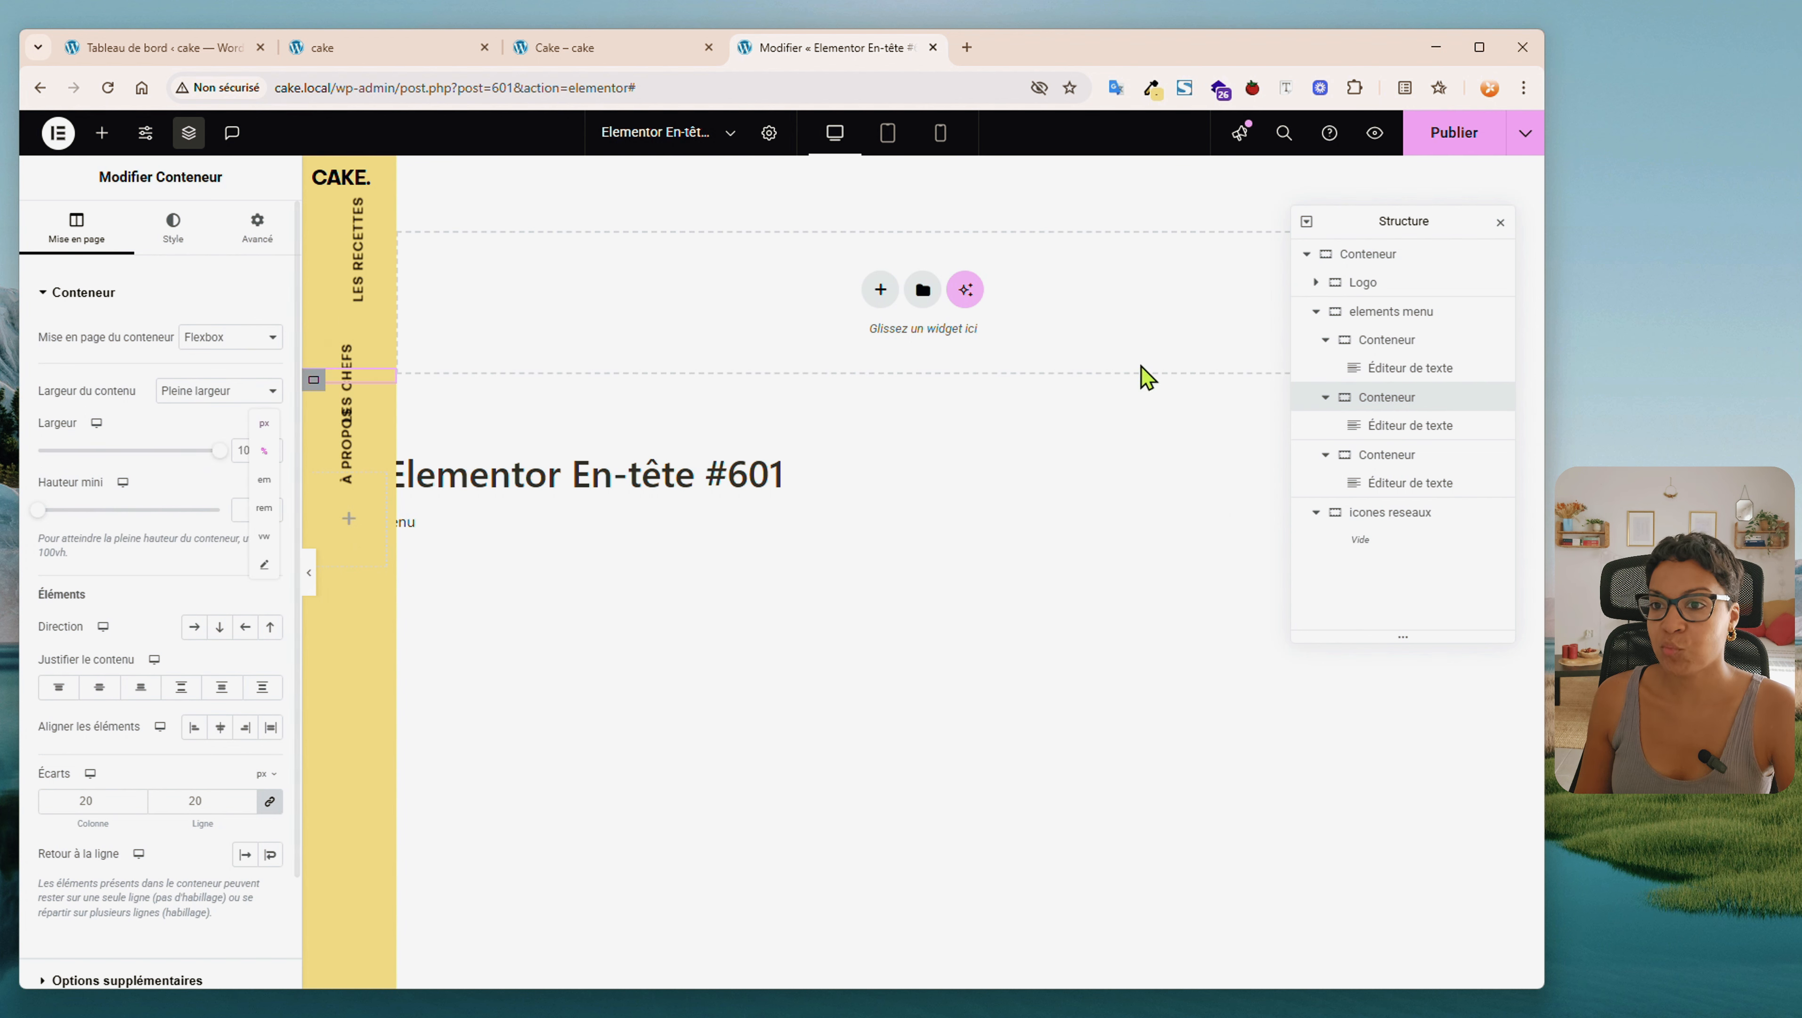
pyautogui.click(1380, 354)
pyautogui.click(1394, 404)
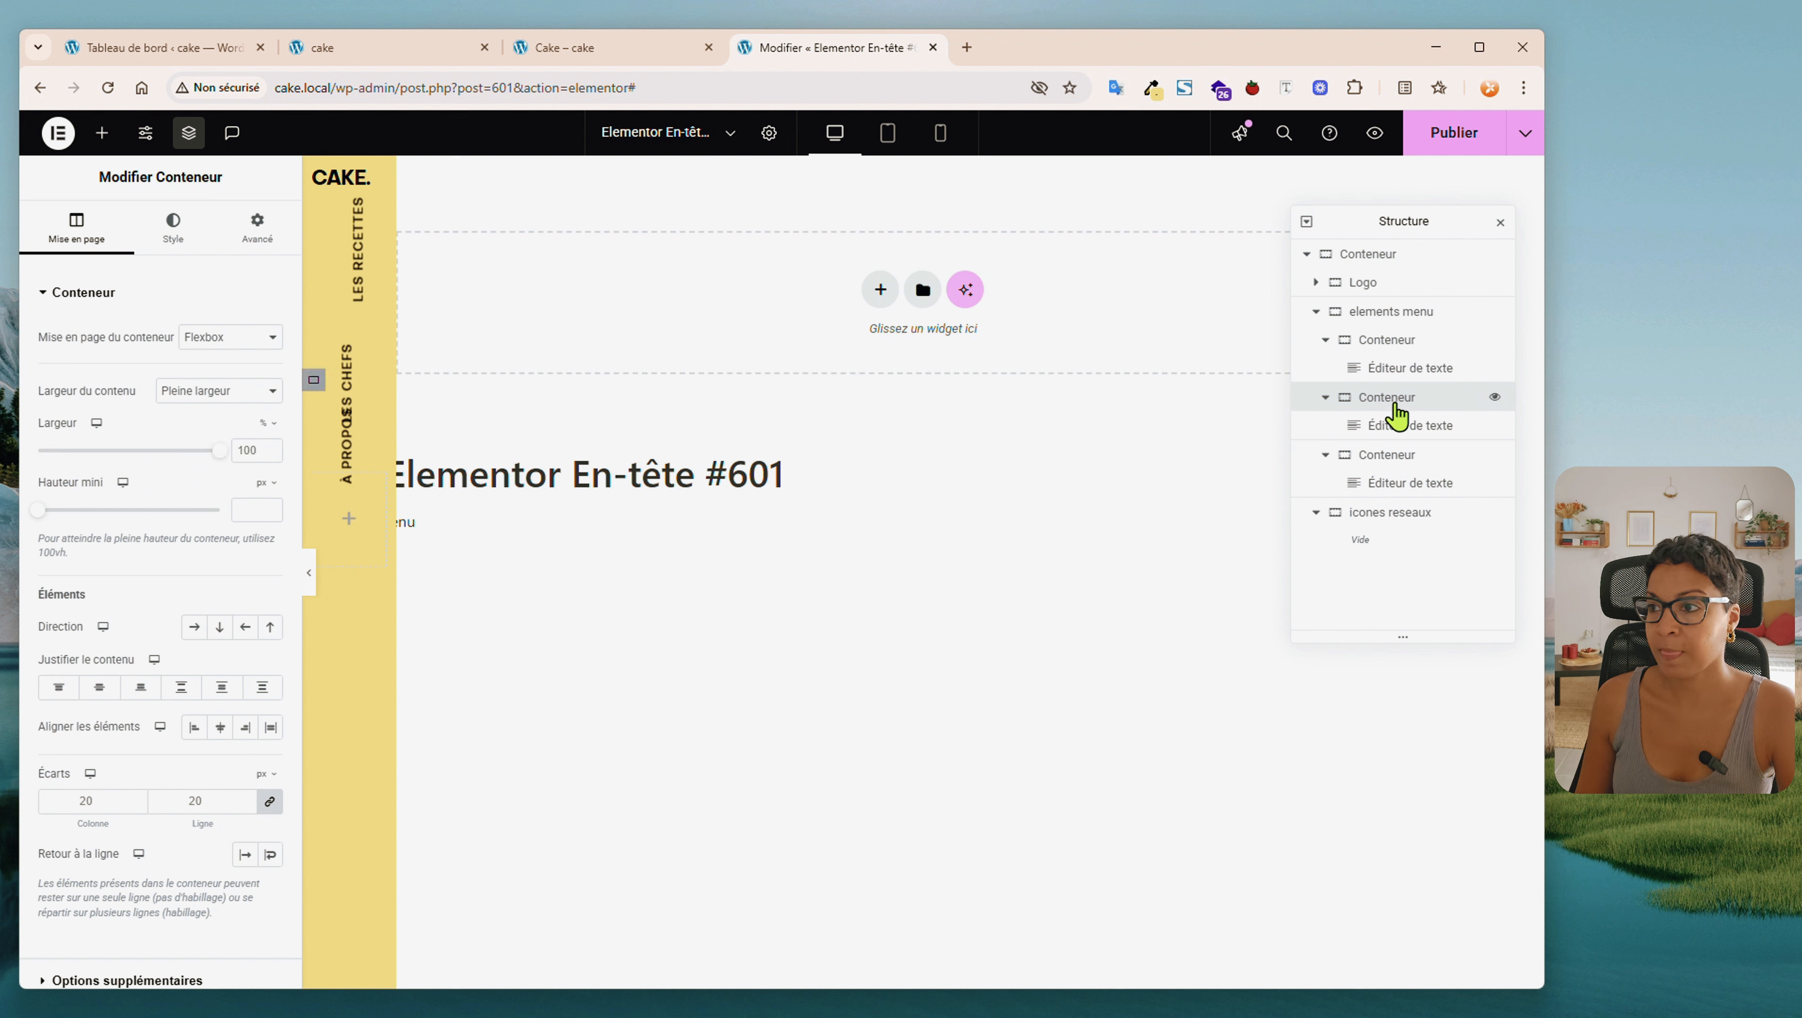
pyautogui.click(269, 432)
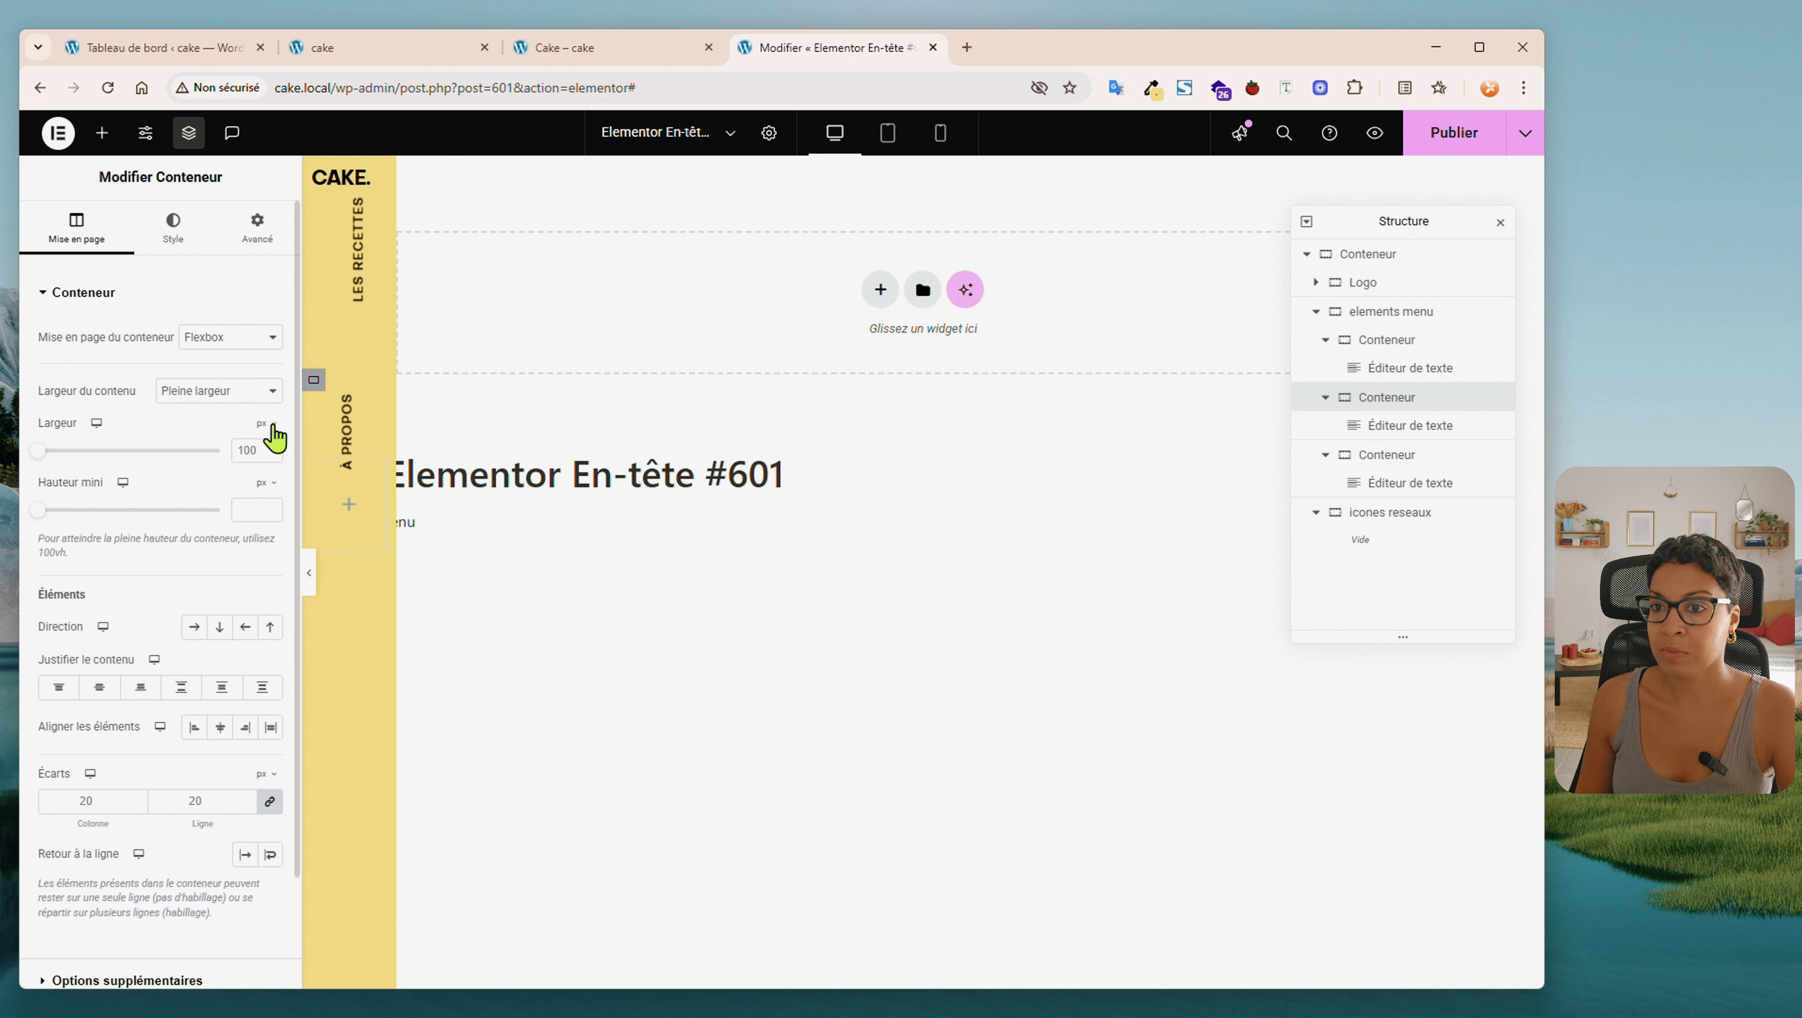
pyautogui.hotkey('ctrl', 'a')
pyautogui.write('124')
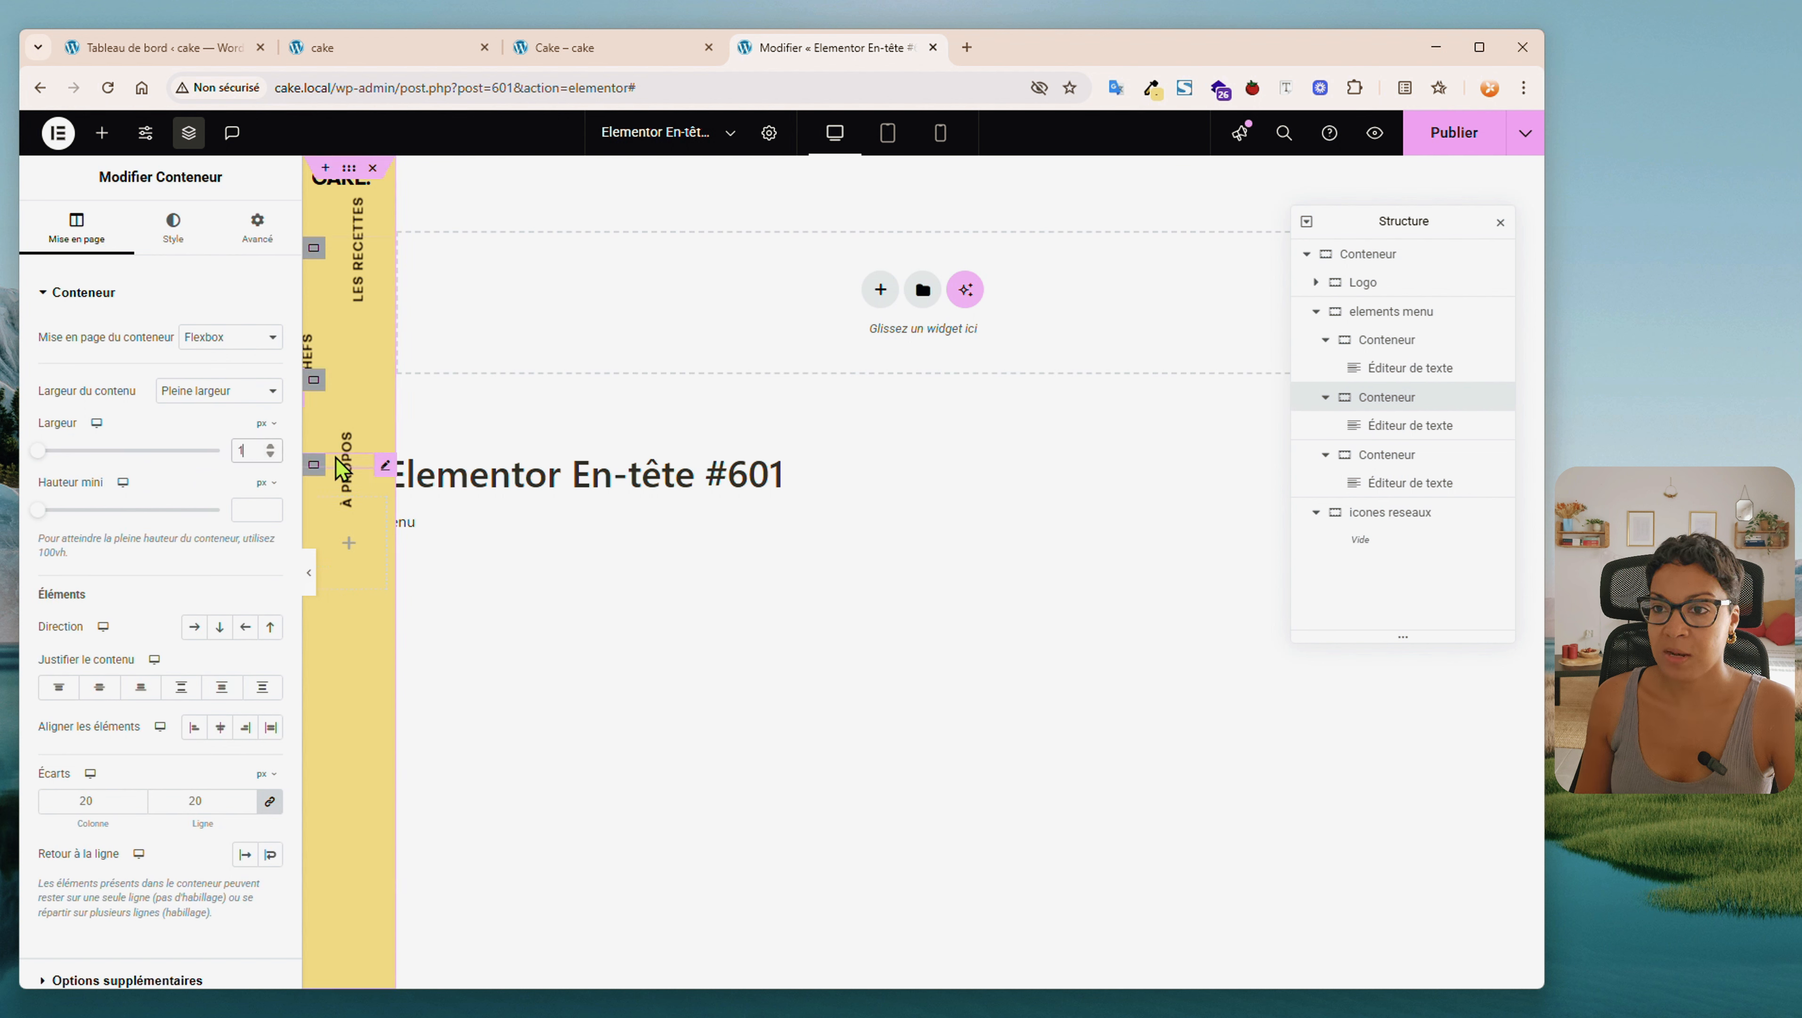
pyautogui.click(243, 507)
pyautogui.write('90')
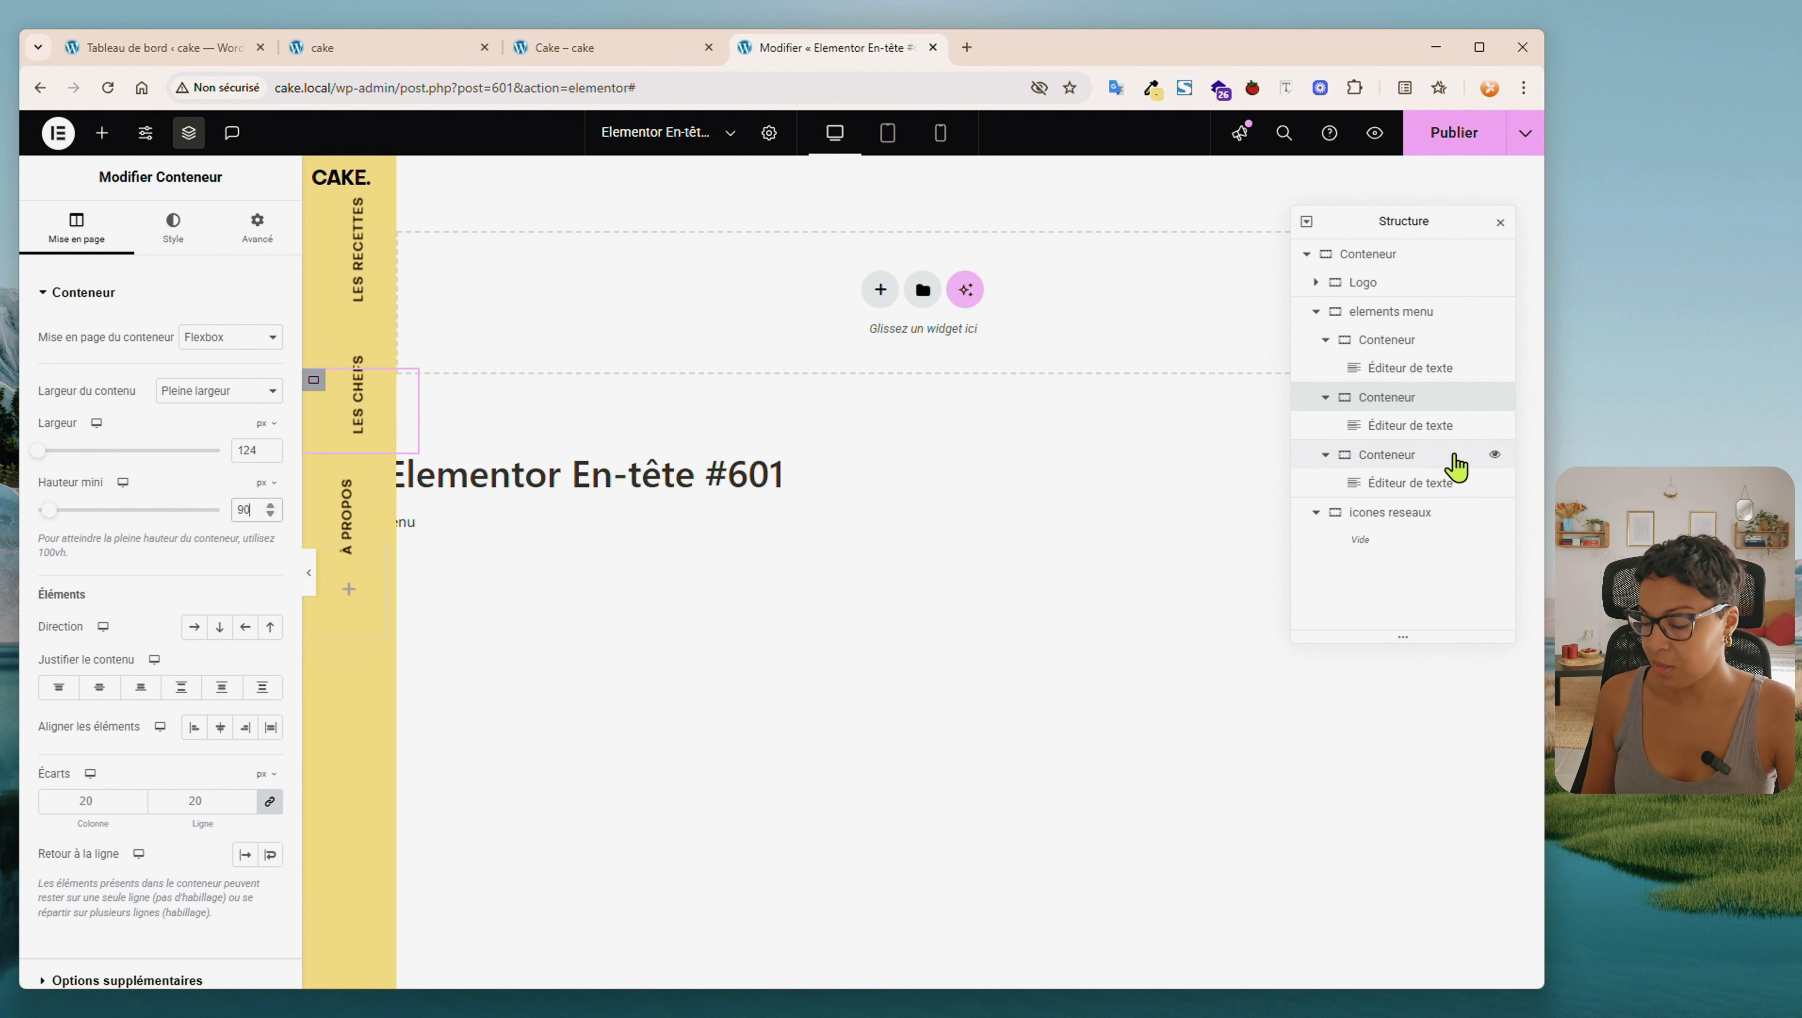
# Set the container holding À propos to a width of 124 px and a minimum height of 90 px
pyautogui.click(1421, 456)
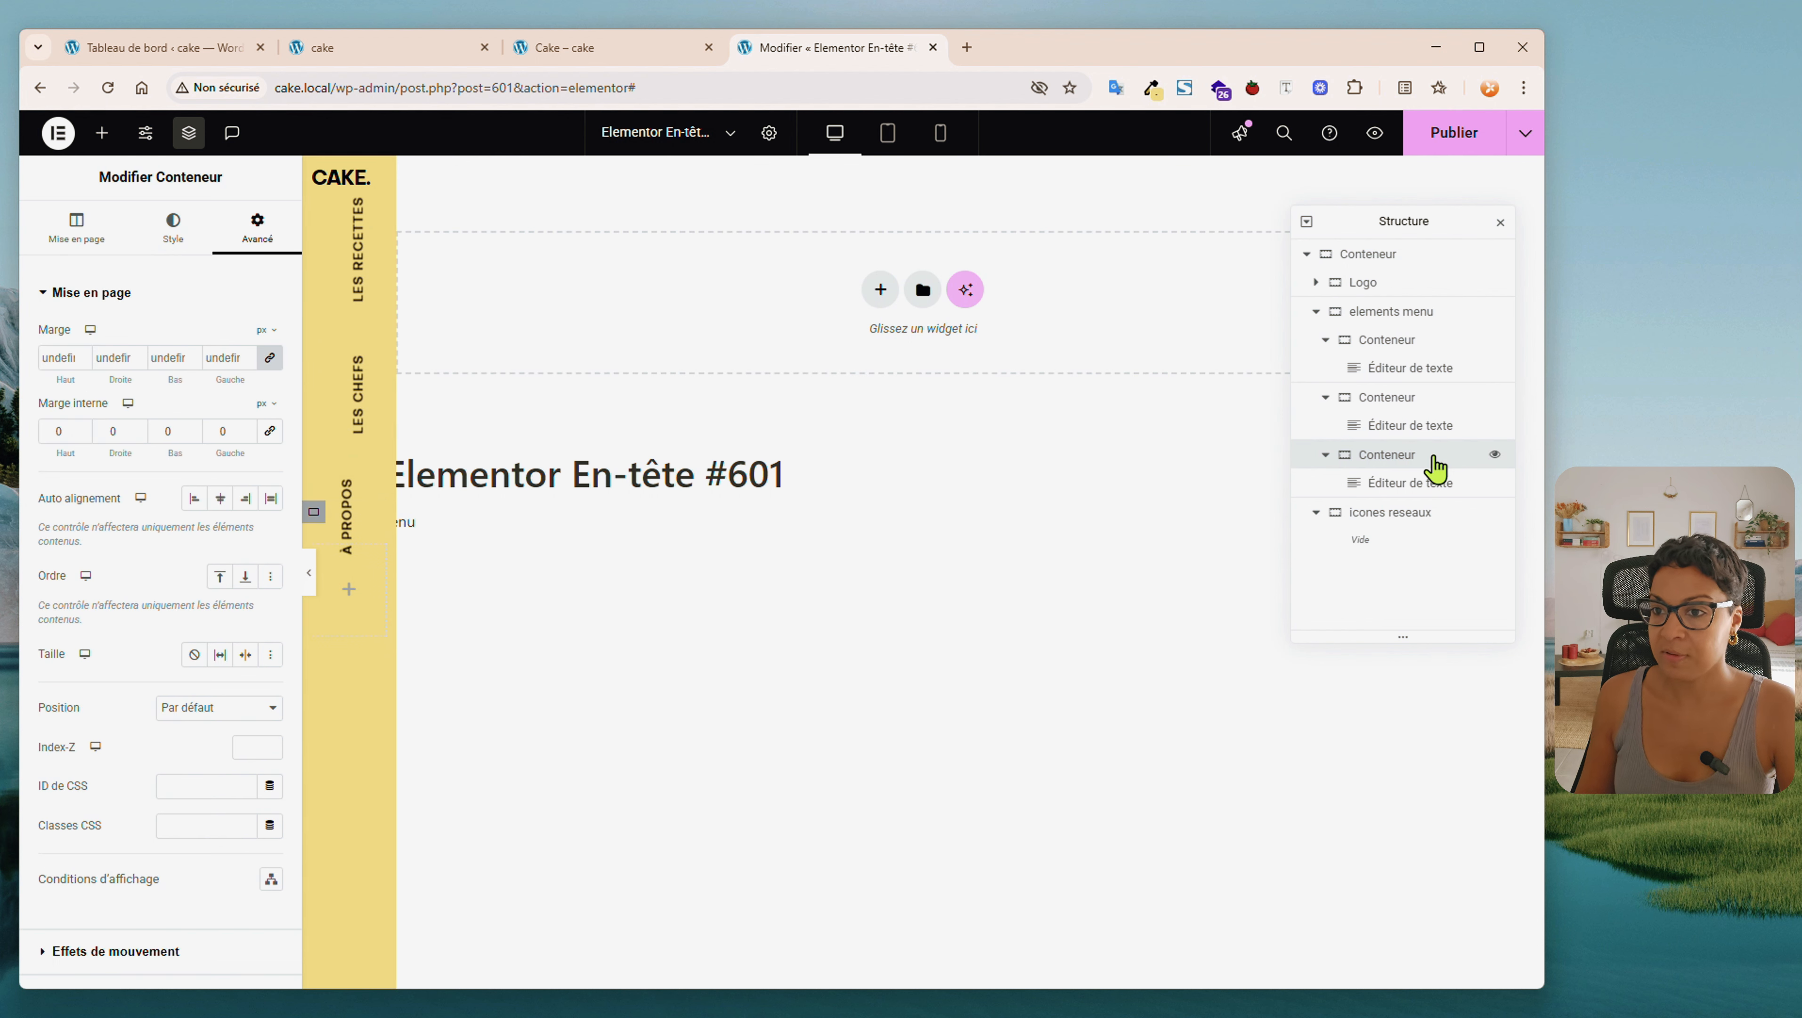
pyautogui.click(78, 239)
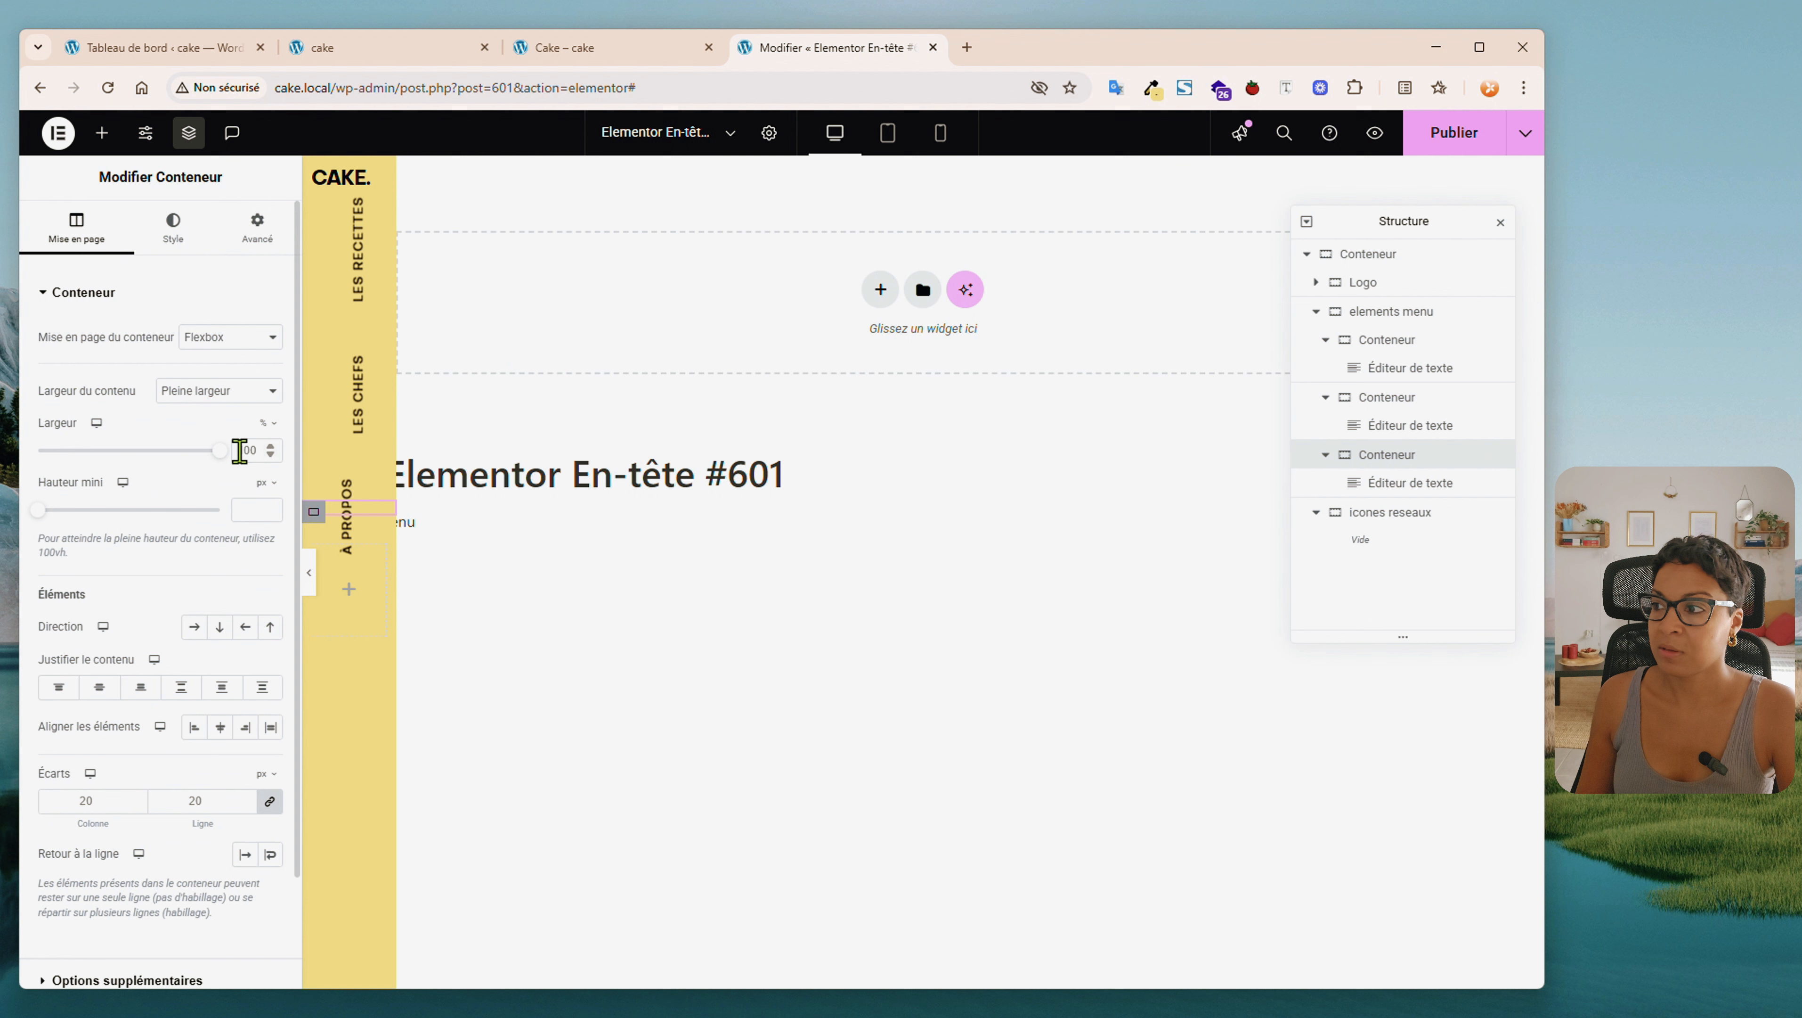
pyautogui.click(269, 426)
pyautogui.click(265, 437)
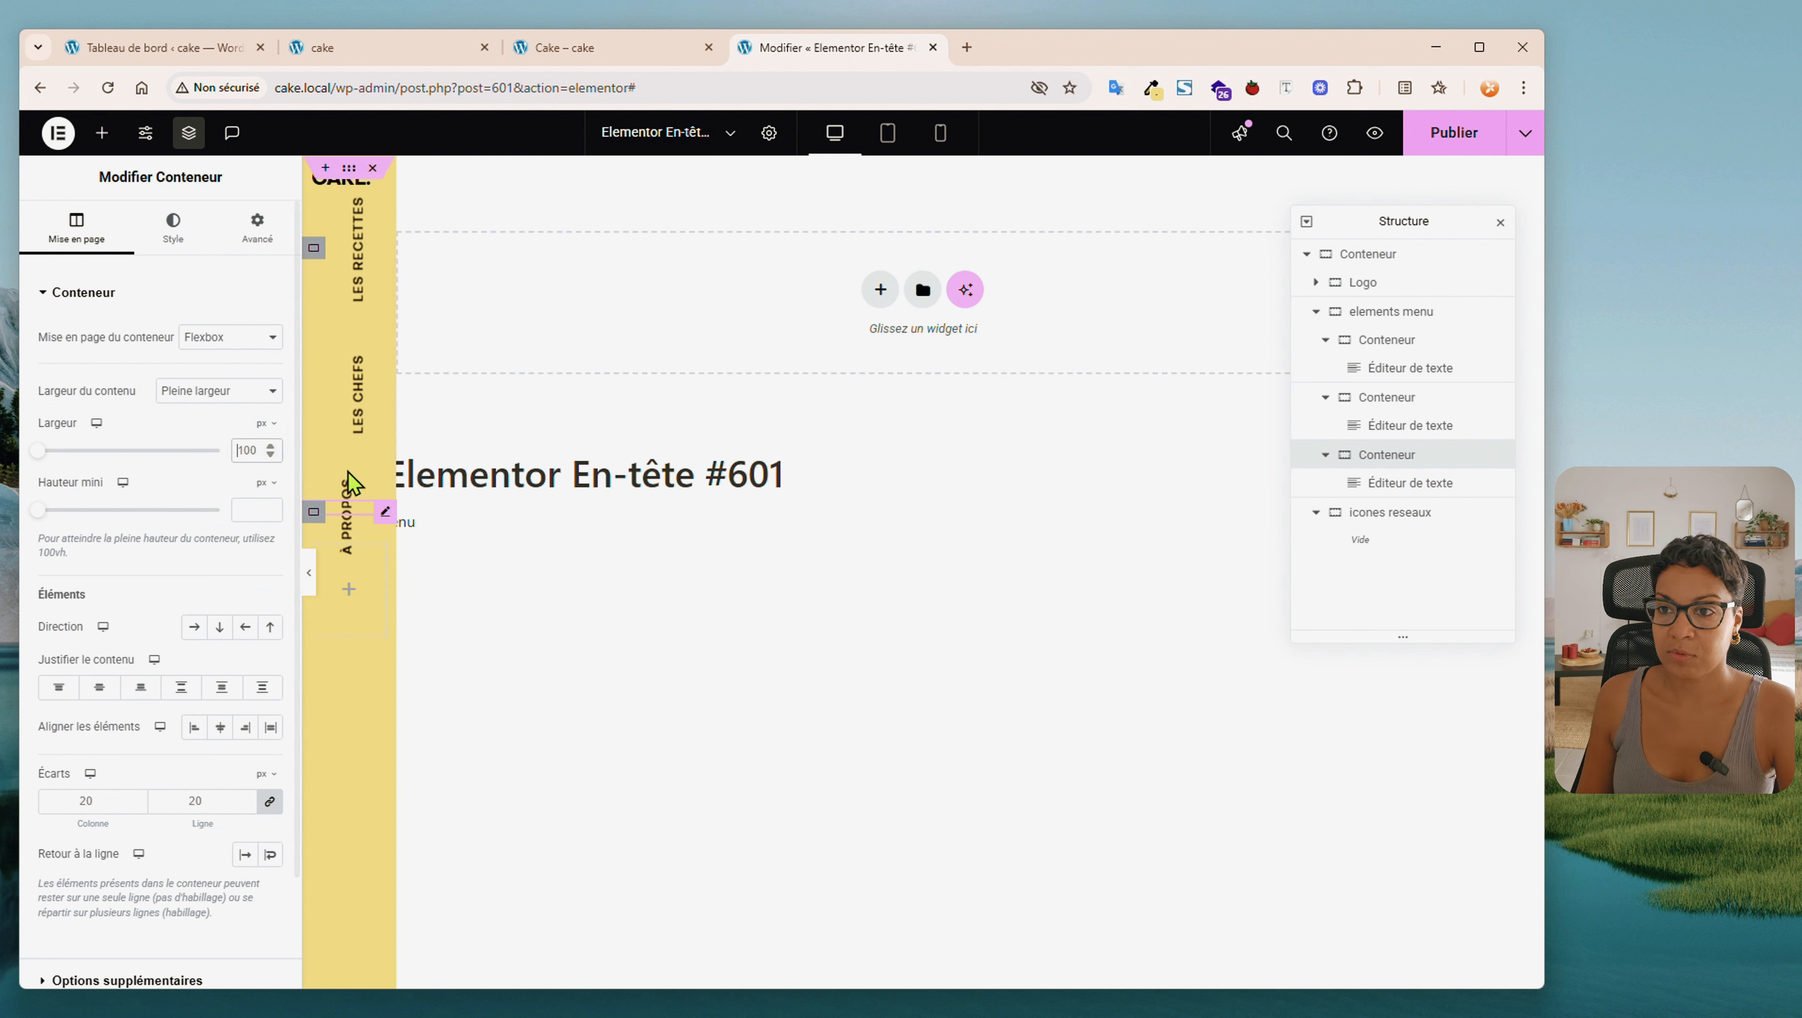
pyautogui.write('124')
pyautogui.click(265, 507)
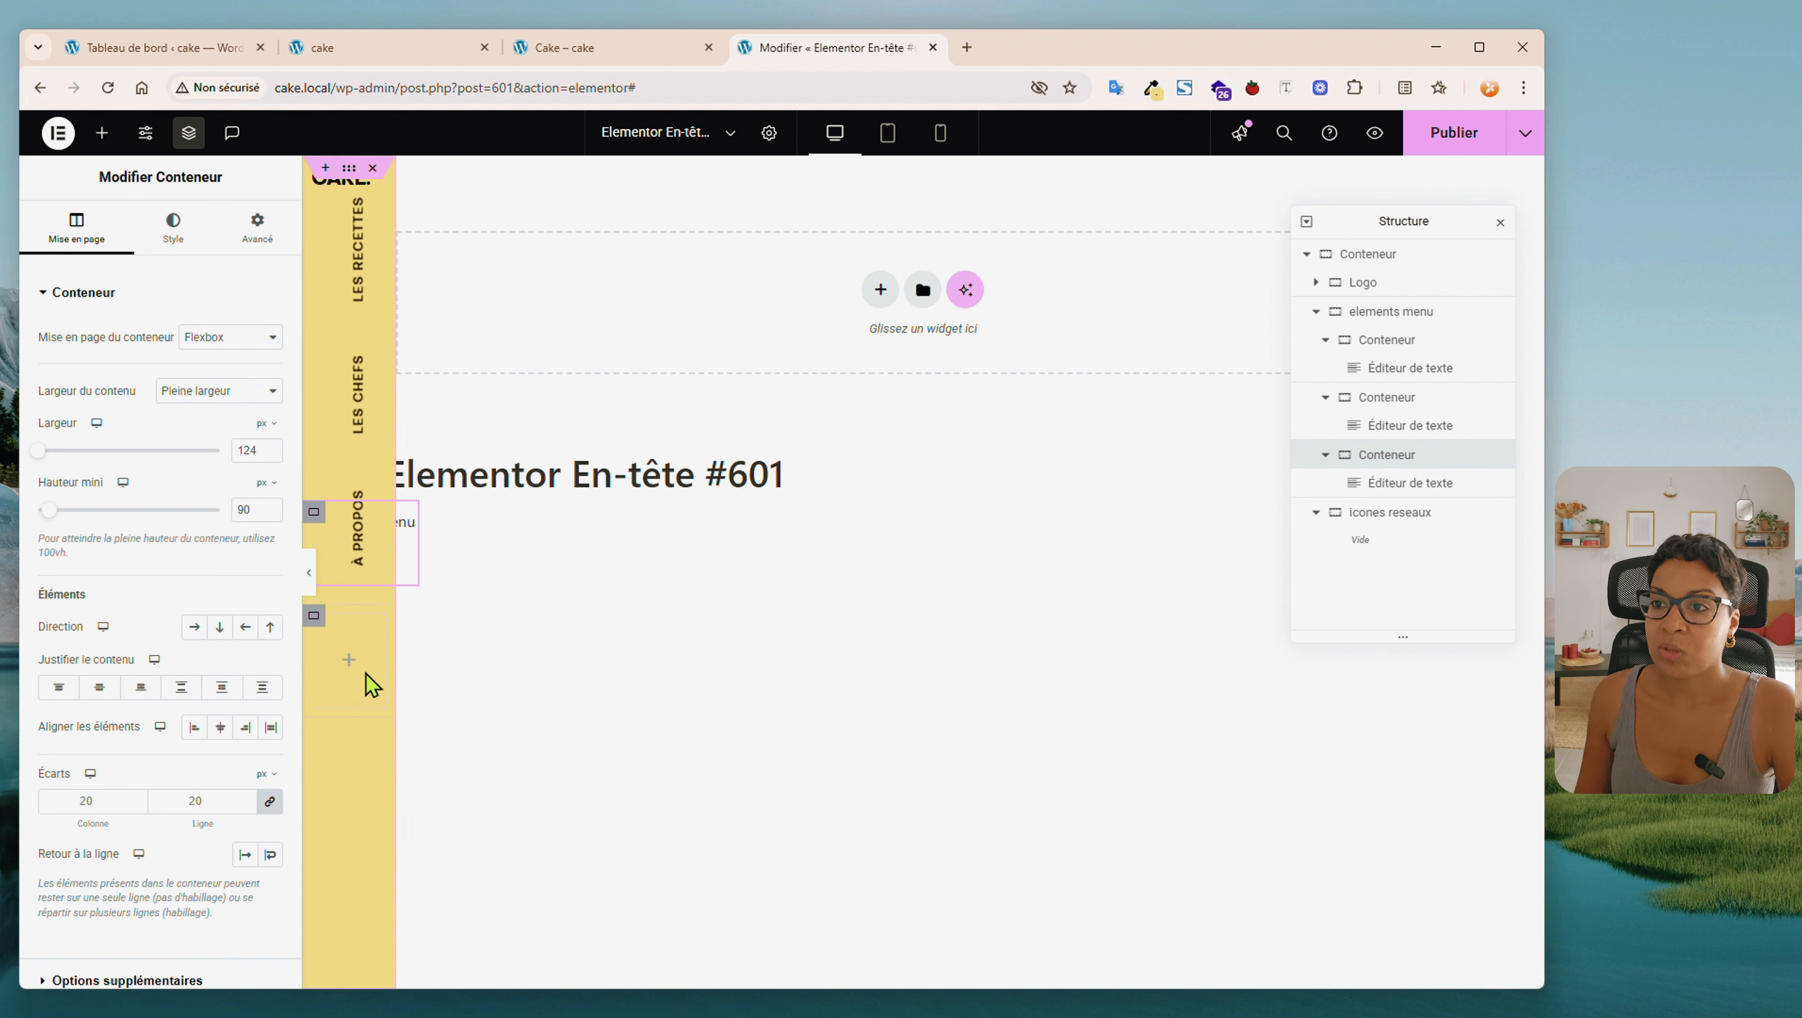
# Search the widgets for "liste" and add a Liste d'icône widget to the icones reseaux container
pyautogui.click(350, 668)
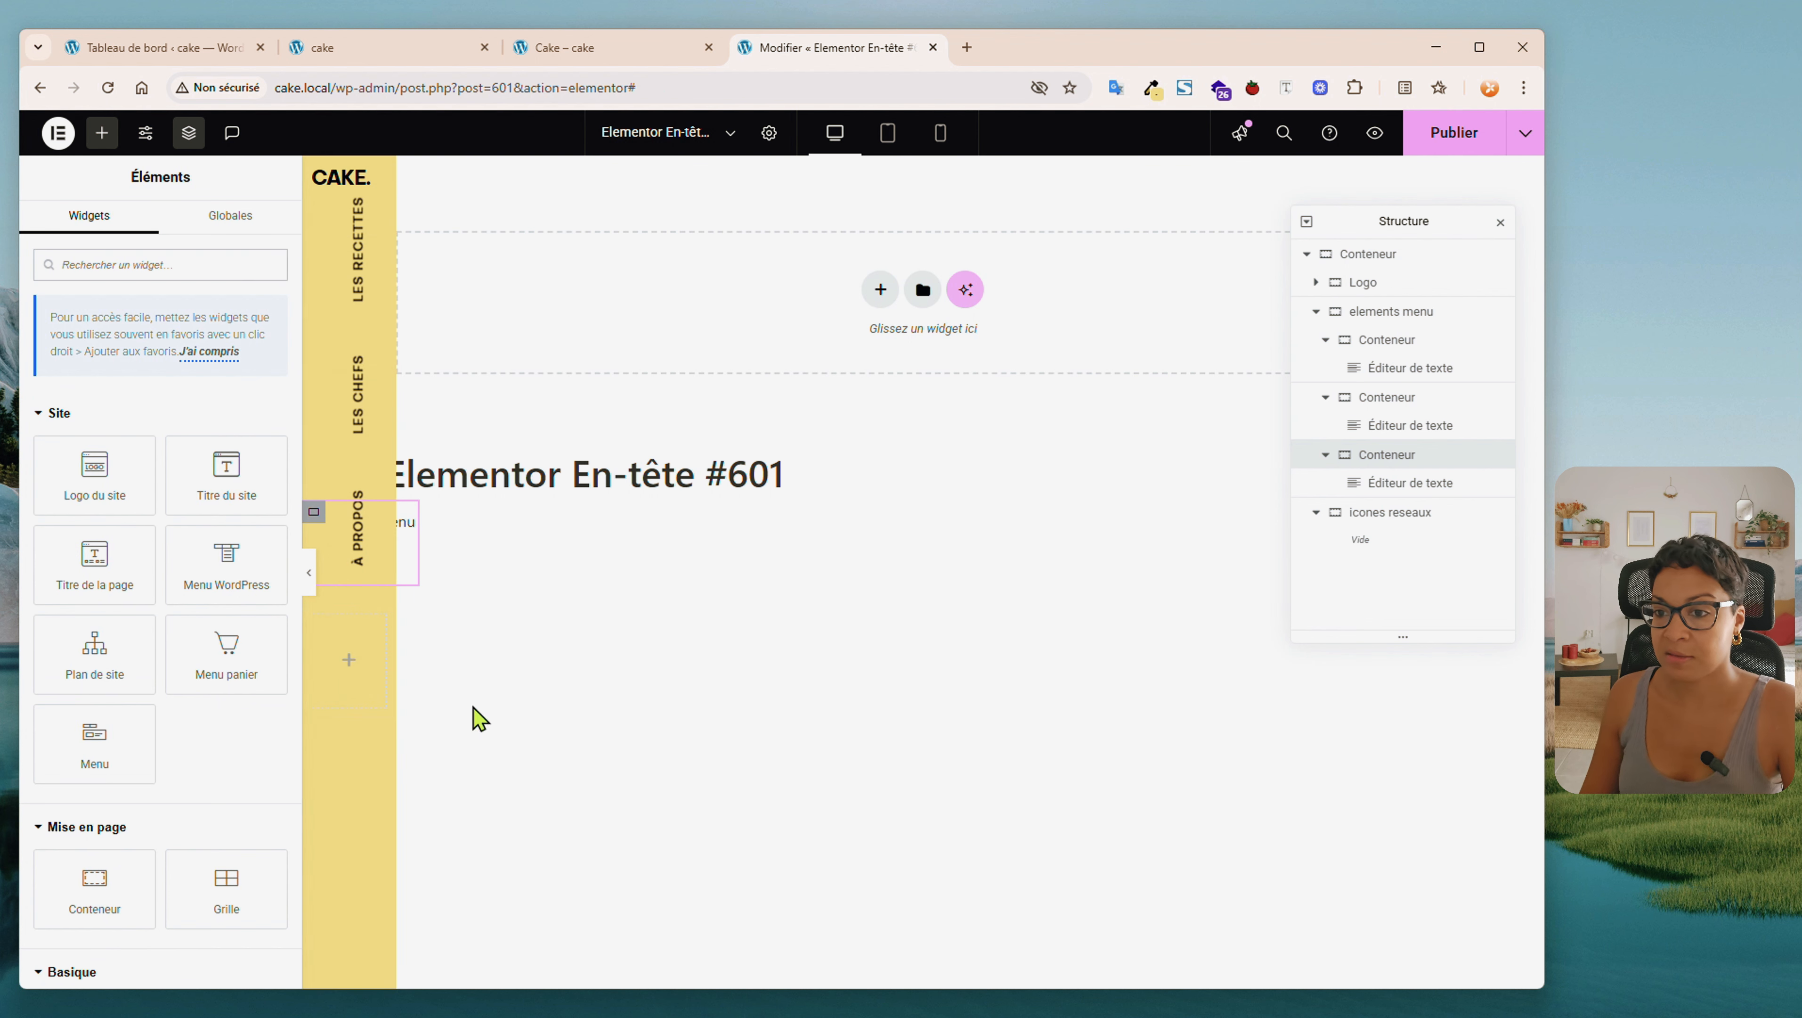
pyautogui.write('liste')
pyautogui.moveTo(68, 450); pyautogui.dragTo(358, 691)
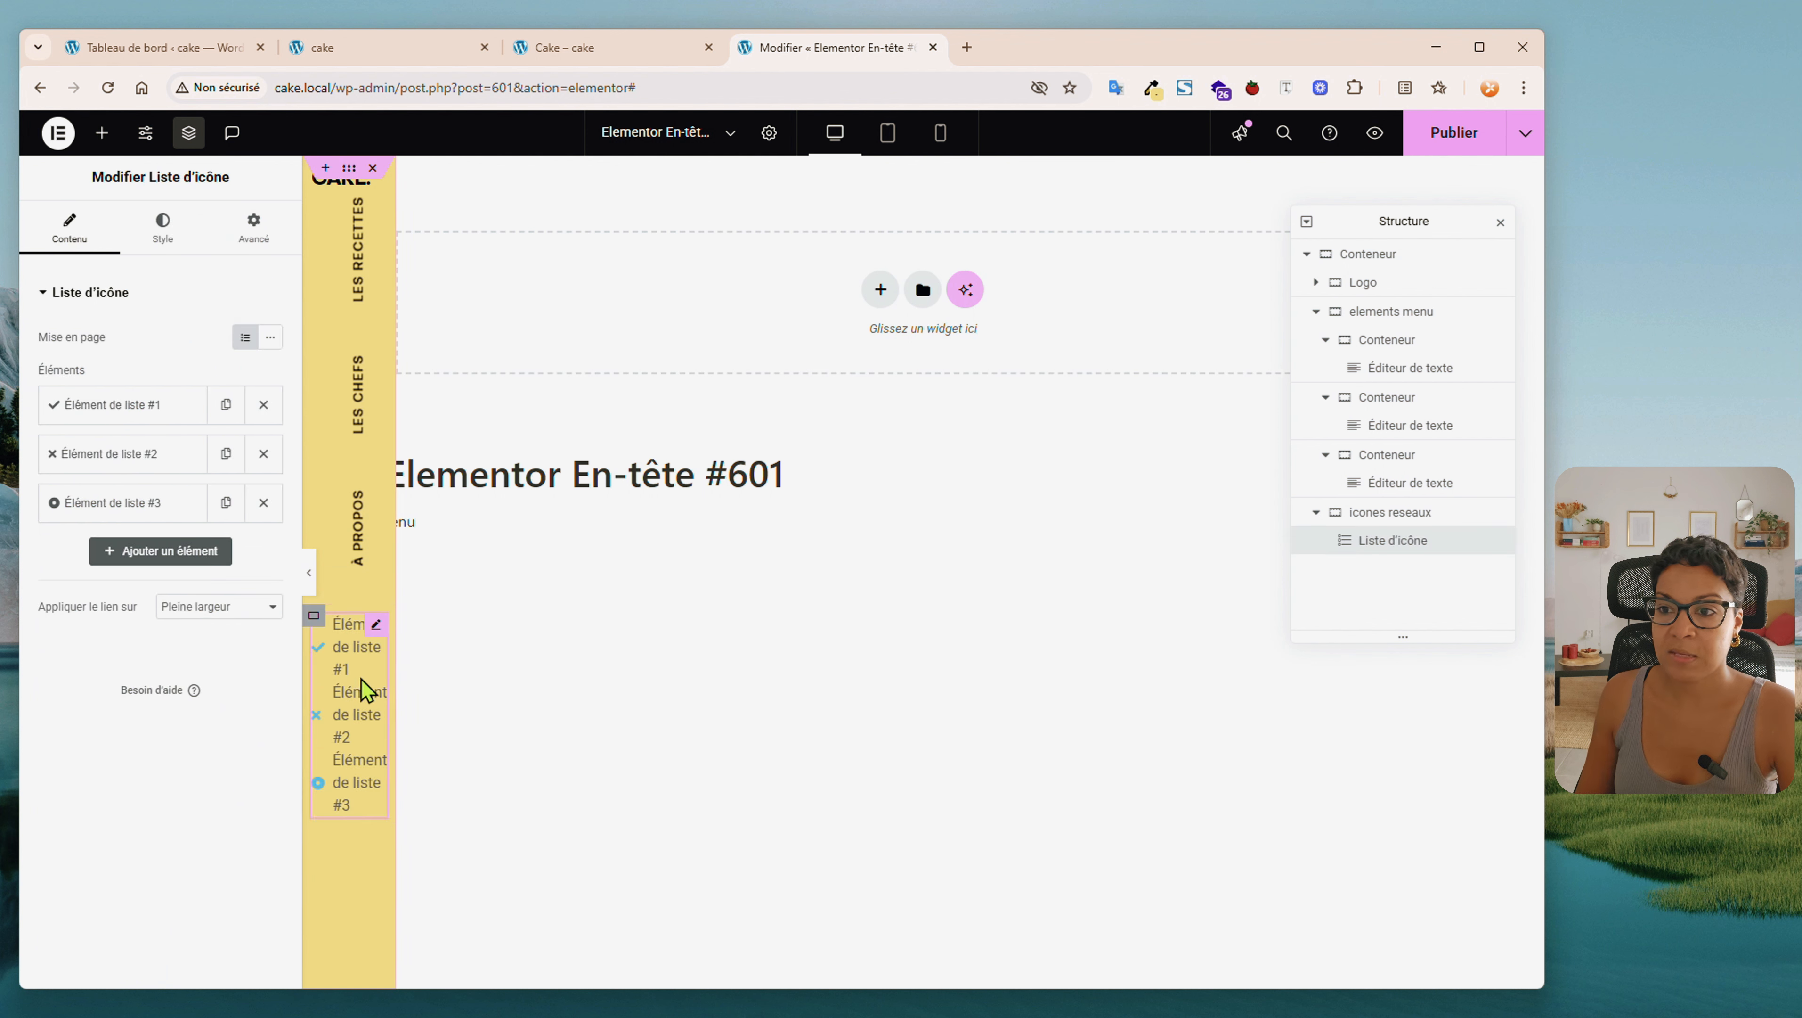
# Delete the second and third items of the icon list and clear the text of the remaining item
pyautogui.click(261, 455)
pyautogui.click(263, 453)
pyautogui.click(165, 406)
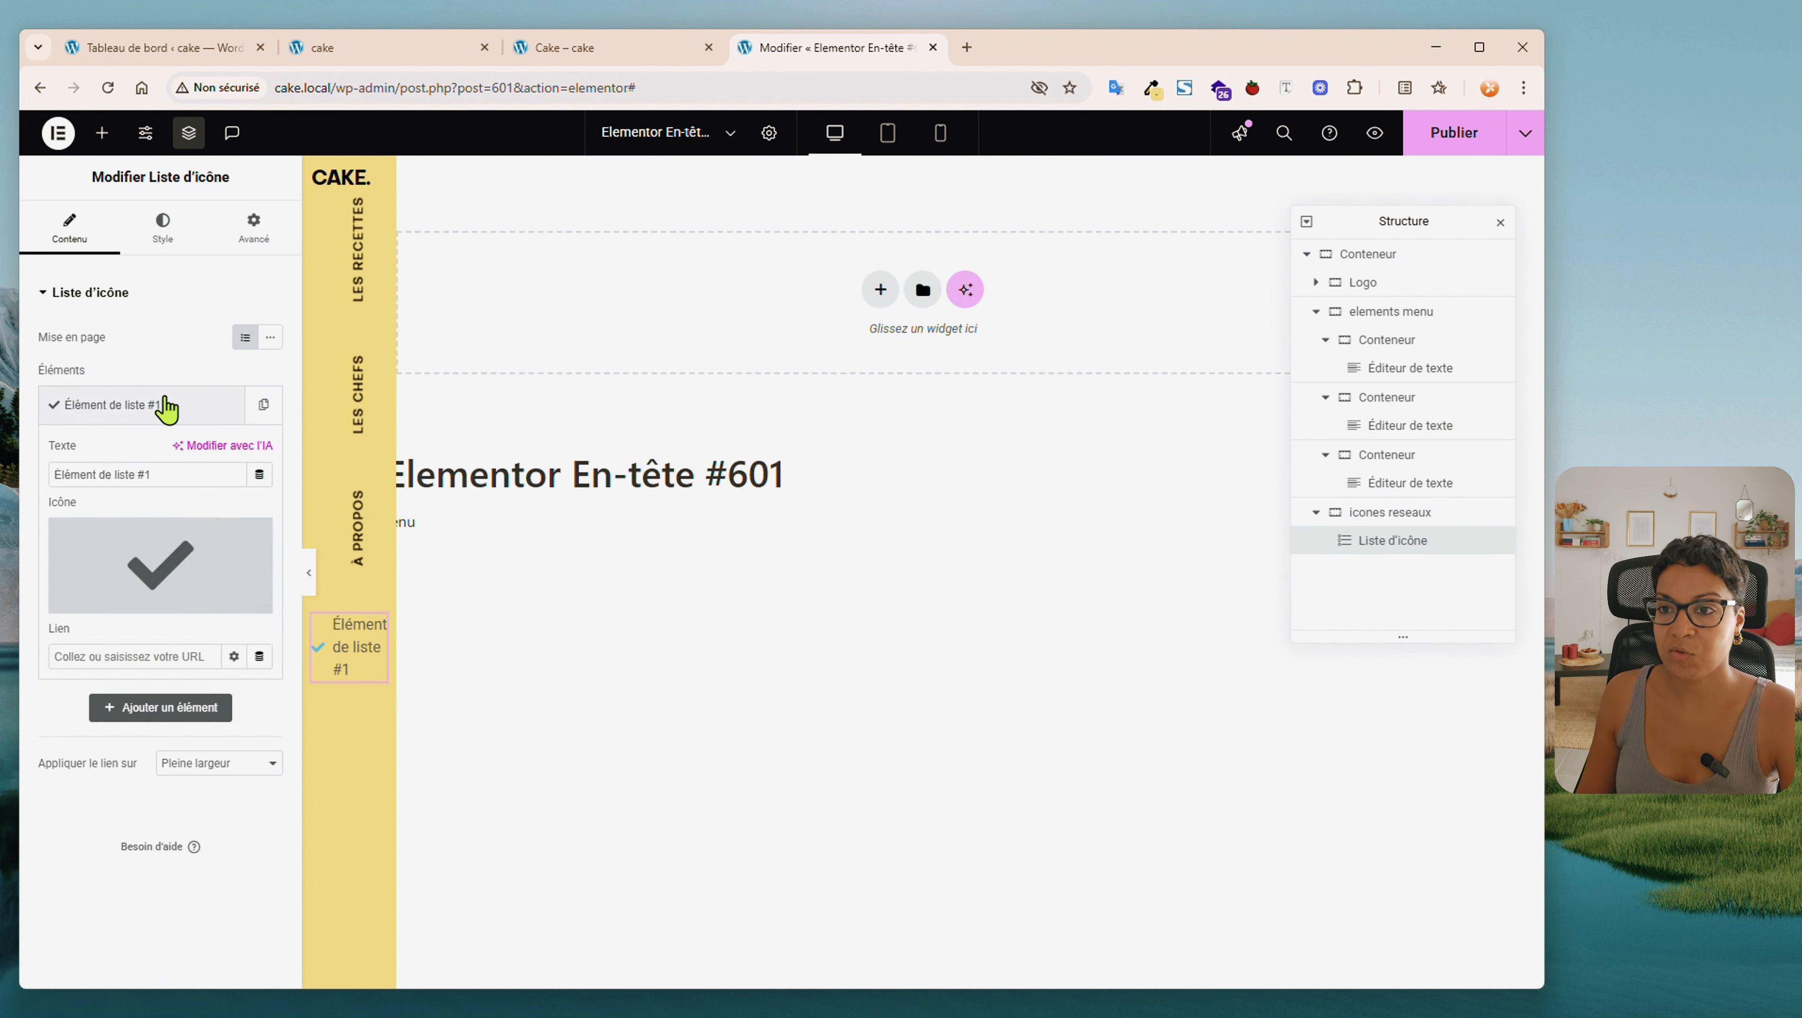
pyautogui.moveTo(173, 474); pyautogui.dragTo(20, 475)
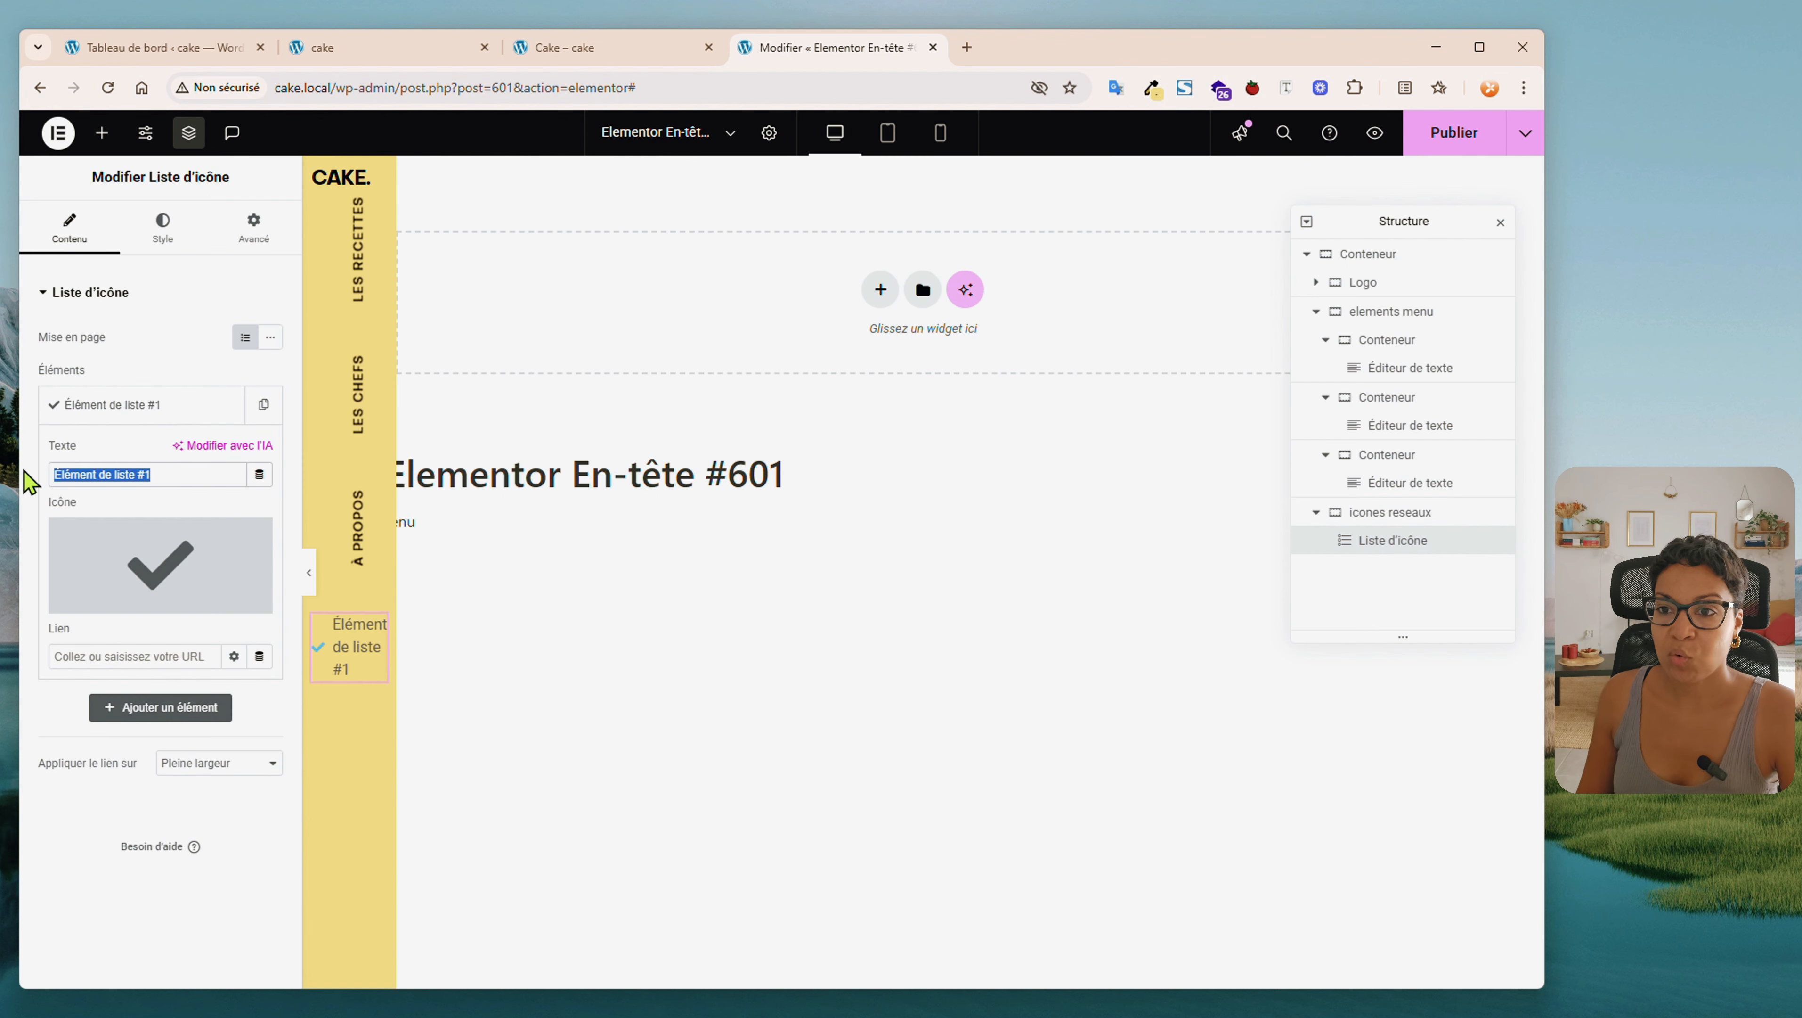
pyautogui.press('BackSpace')
# Replace the remaining list item's icon with the Instagram icon from the icon library
pyautogui.click(136, 602)
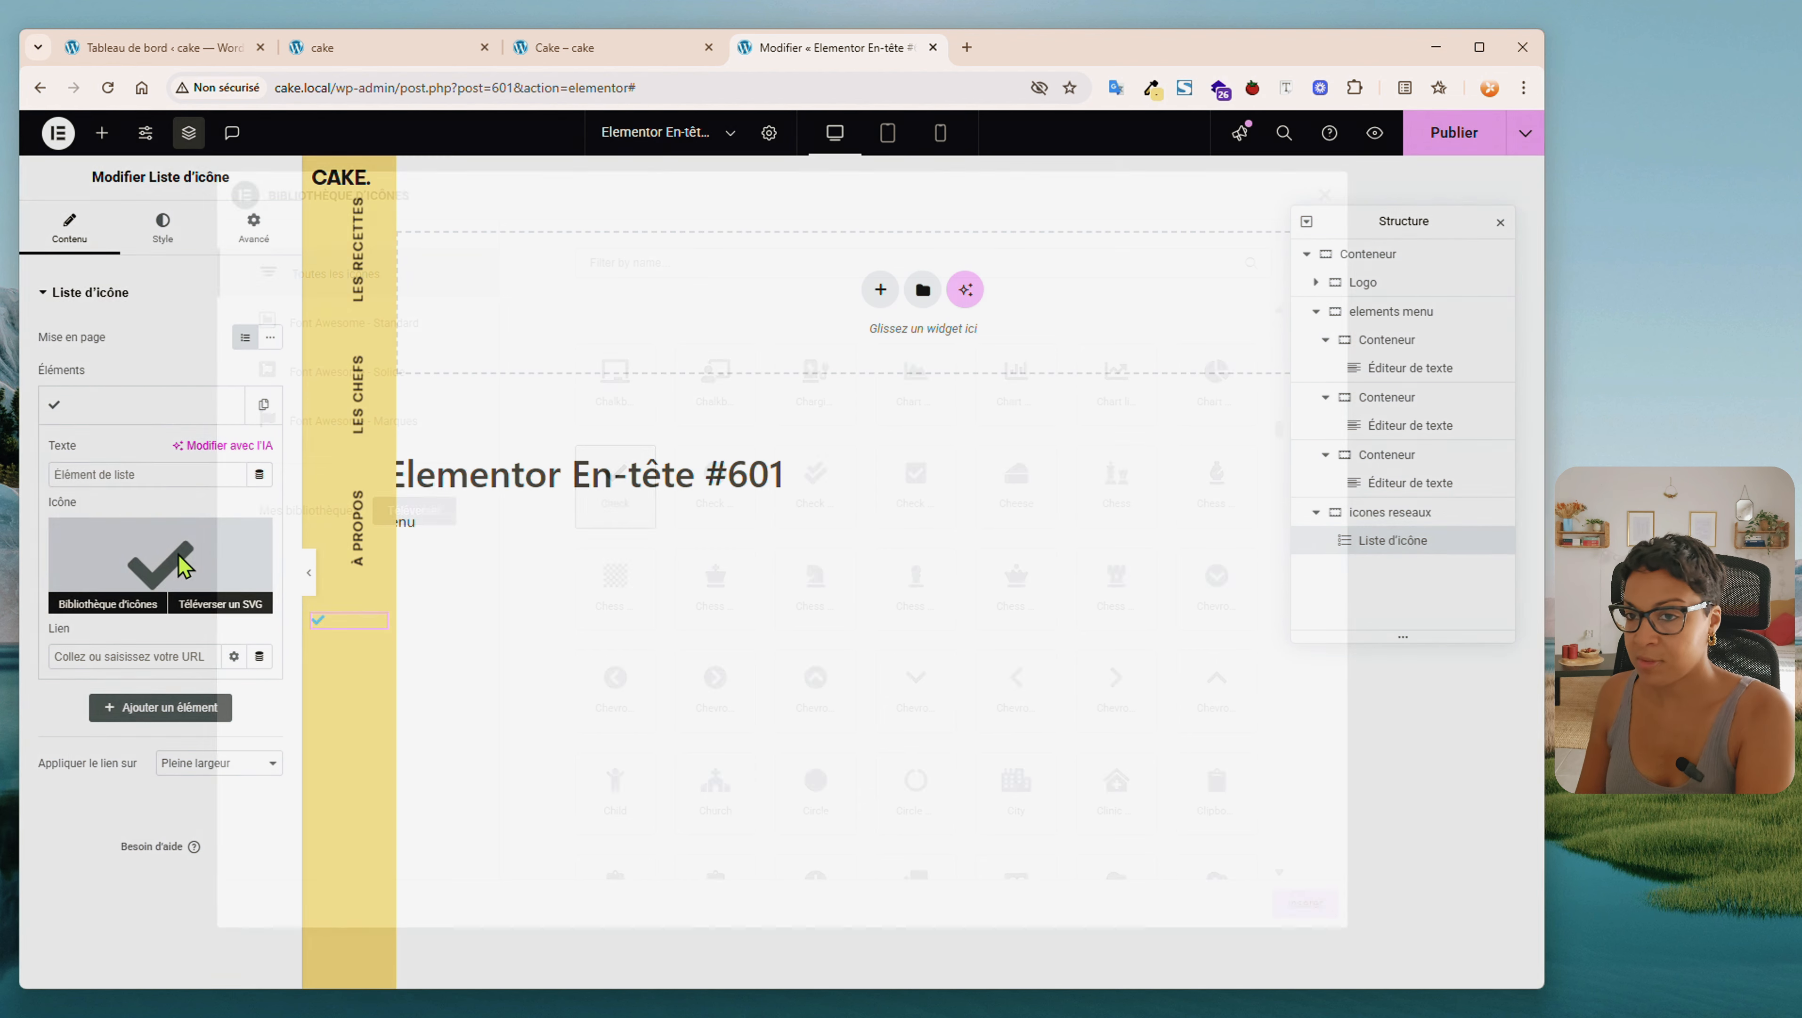
pyautogui.click(676, 270)
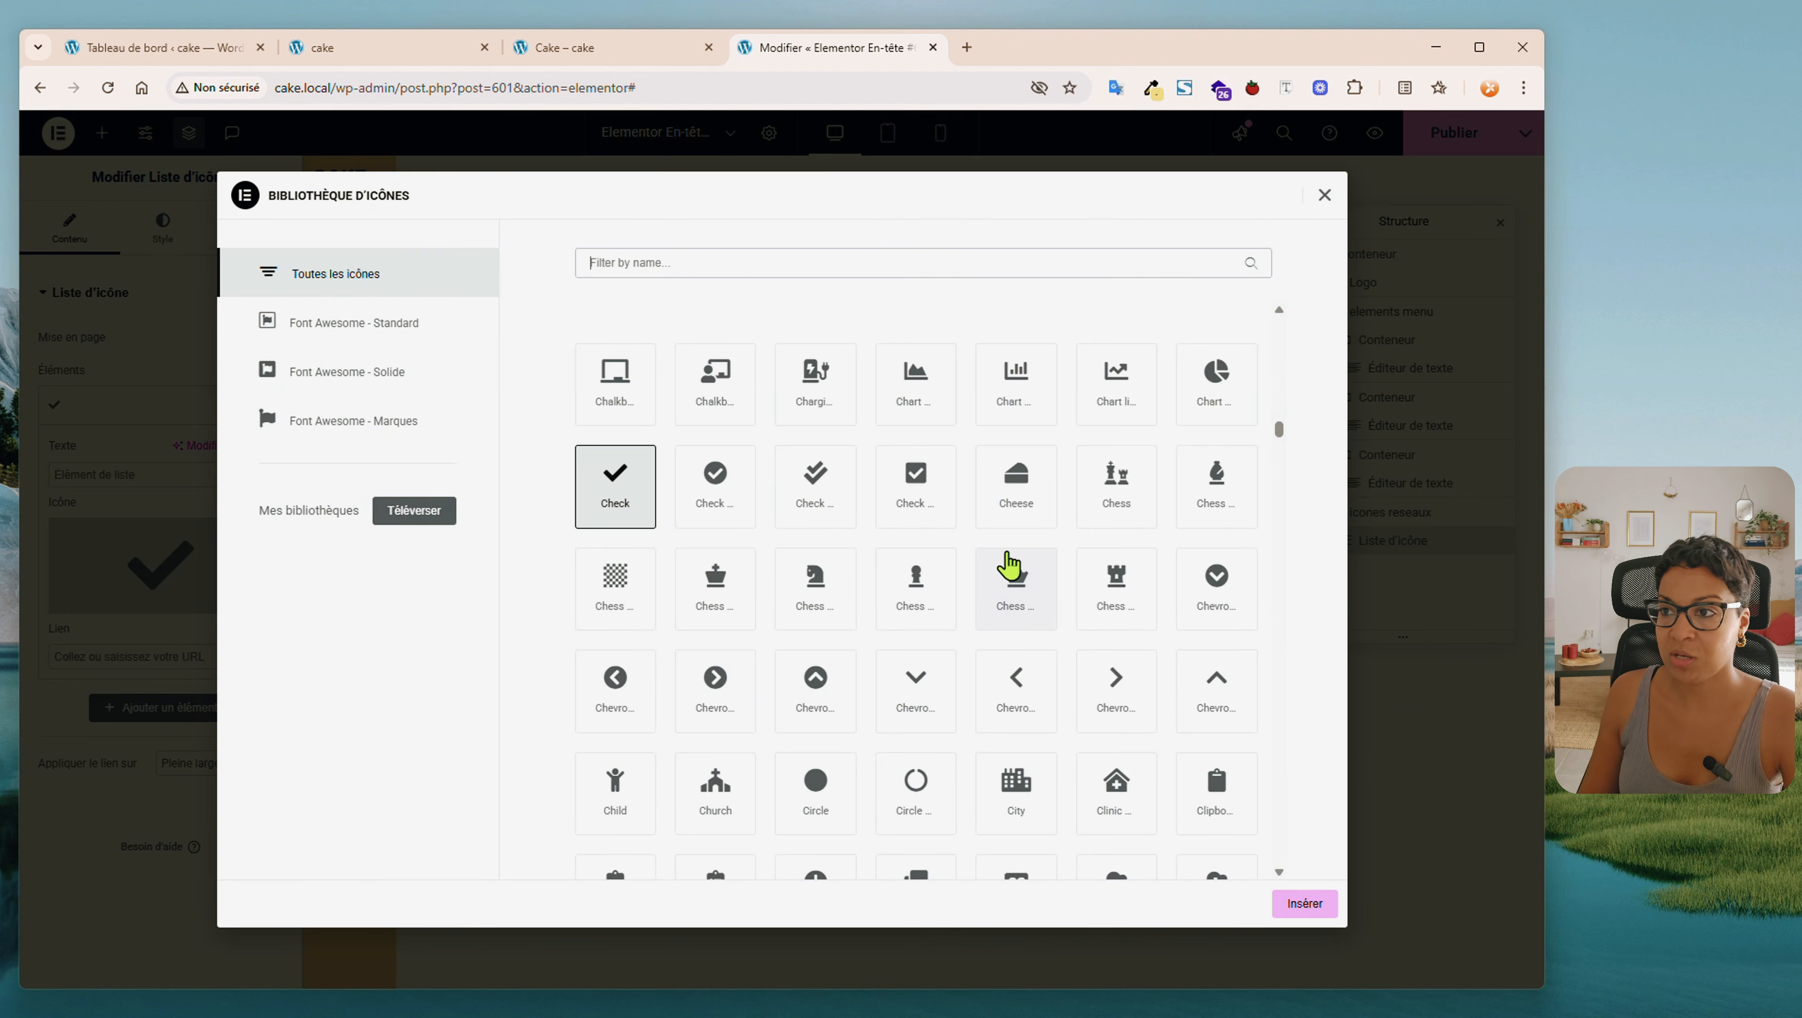
pyautogui.write('inst')
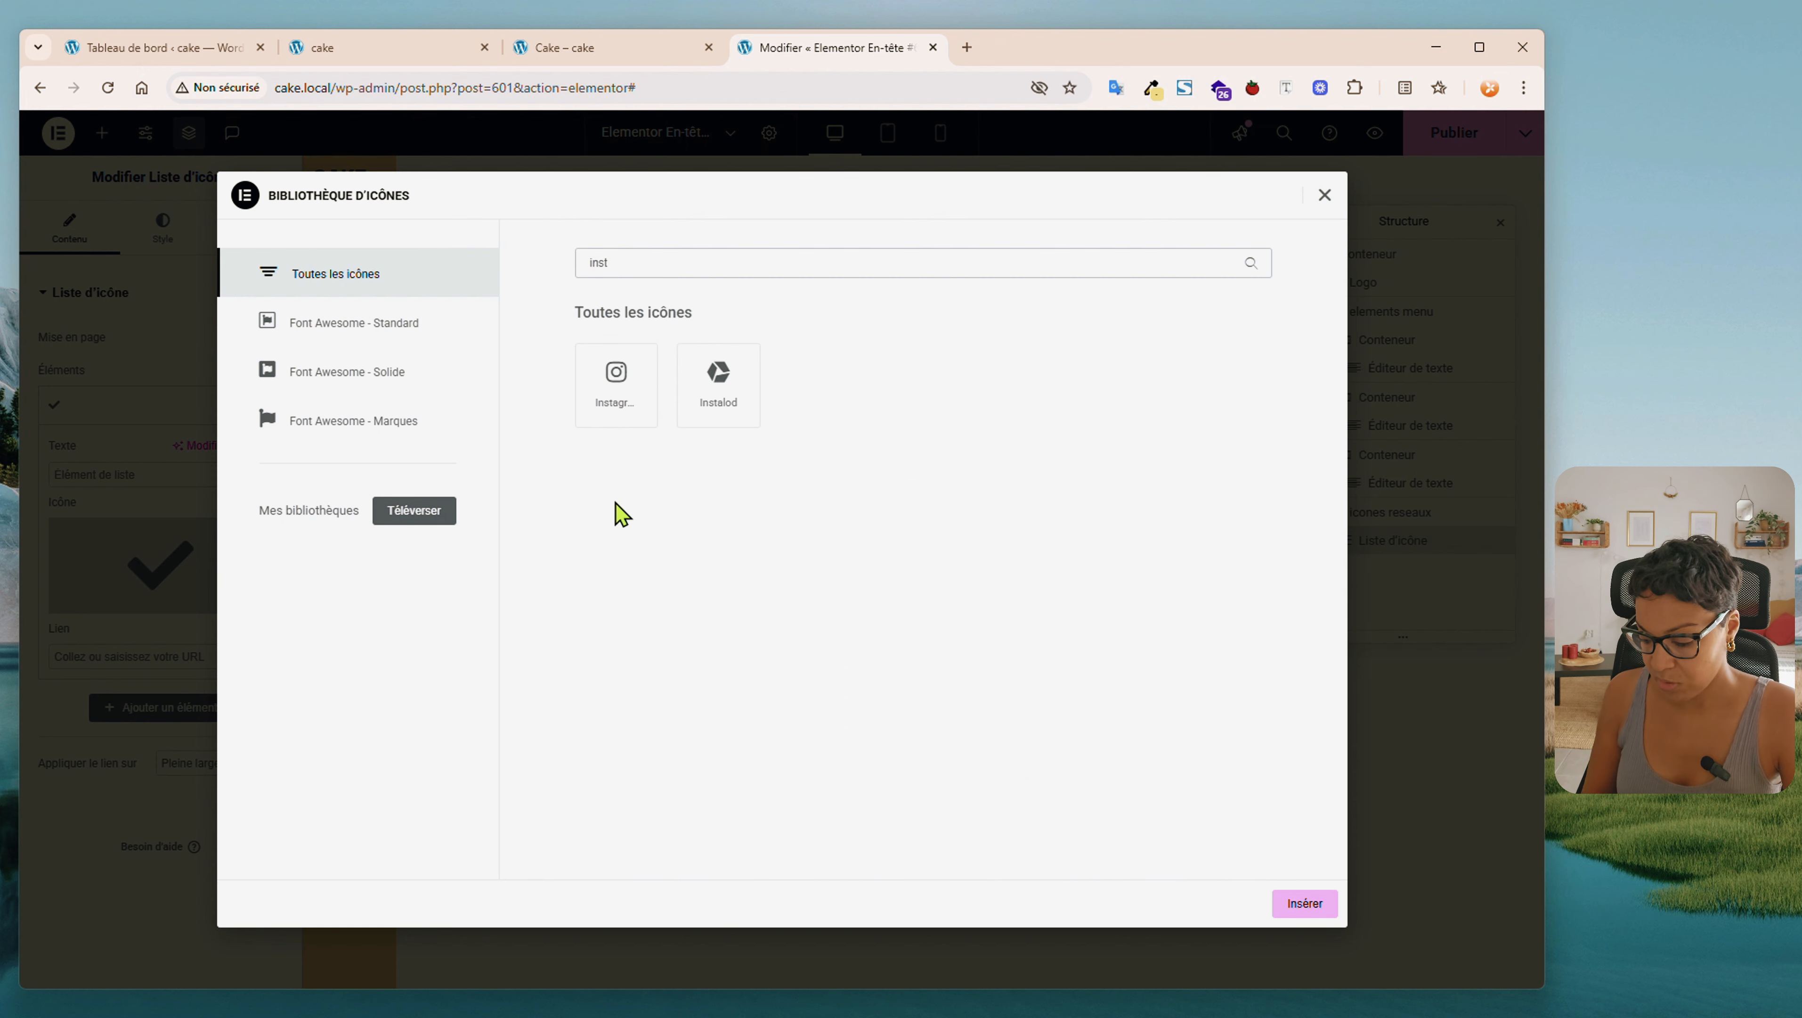
pyautogui.click(613, 381)
pyautogui.click(1305, 903)
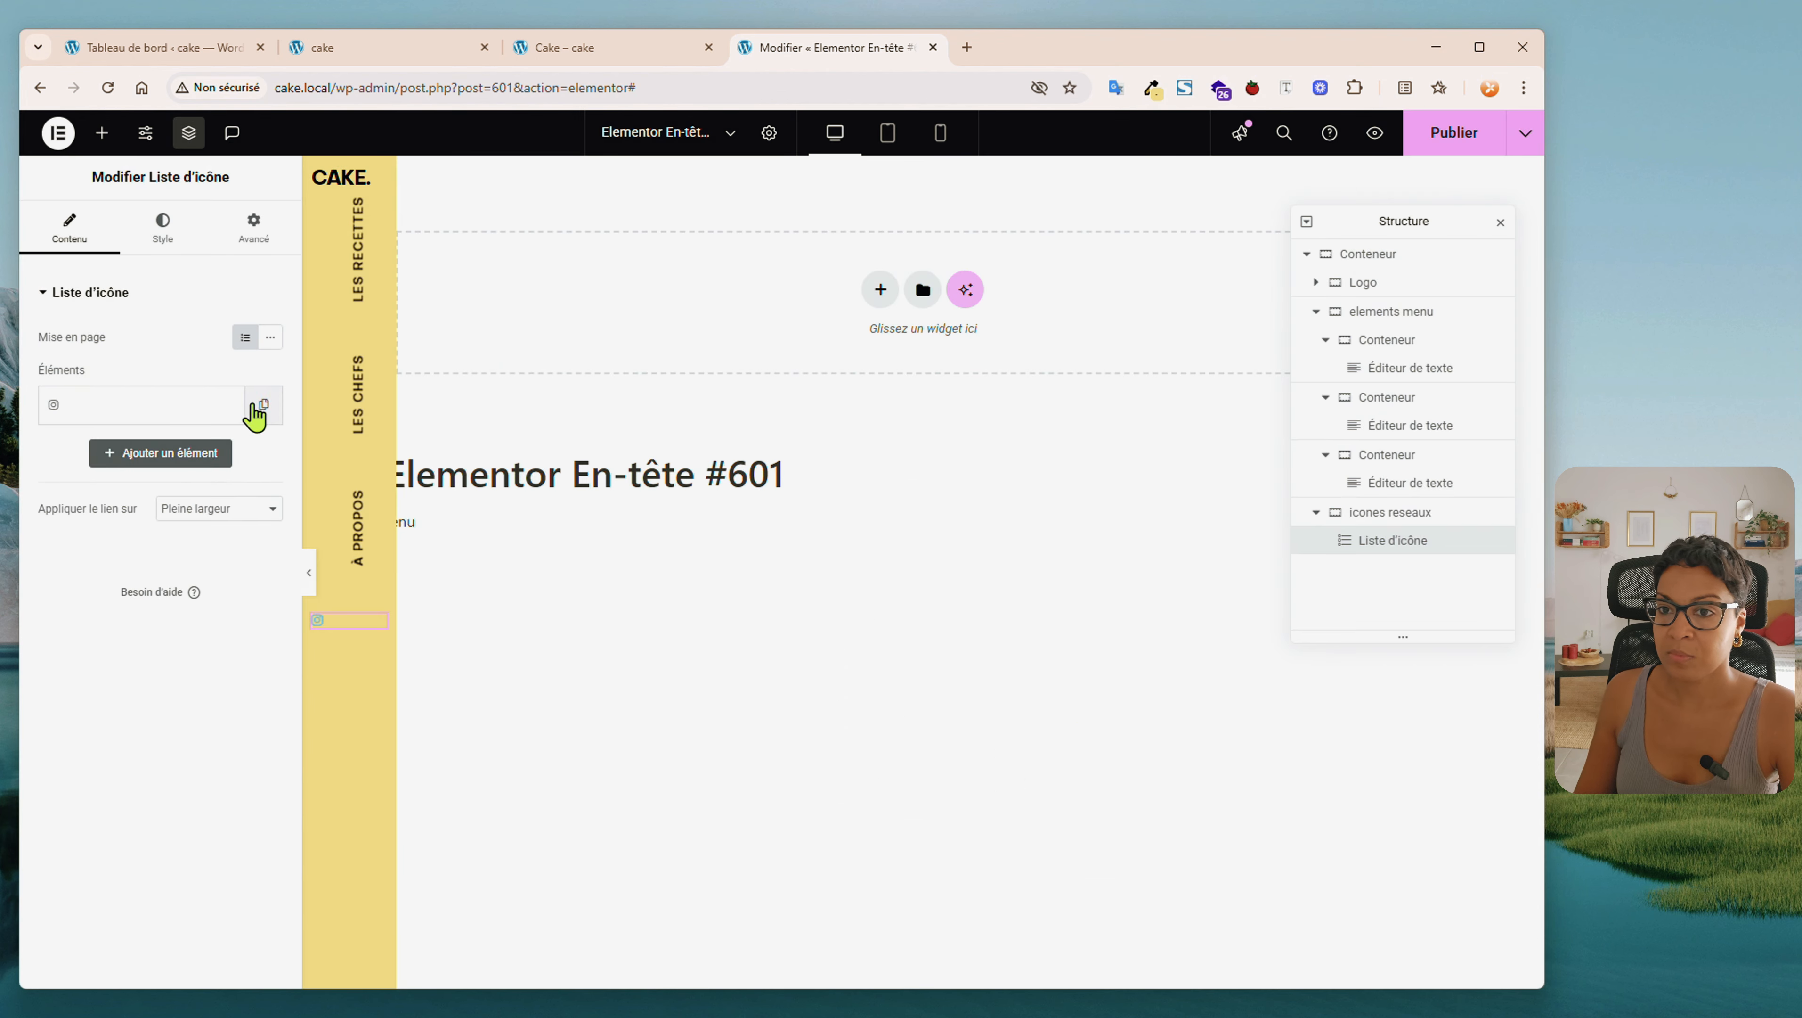
# Duplicate the Instagram list item and replace the copy's icon with the Pinterest P icon from the icon library
pyautogui.click(255, 416)
pyautogui.click(141, 454)
pyautogui.click(171, 585)
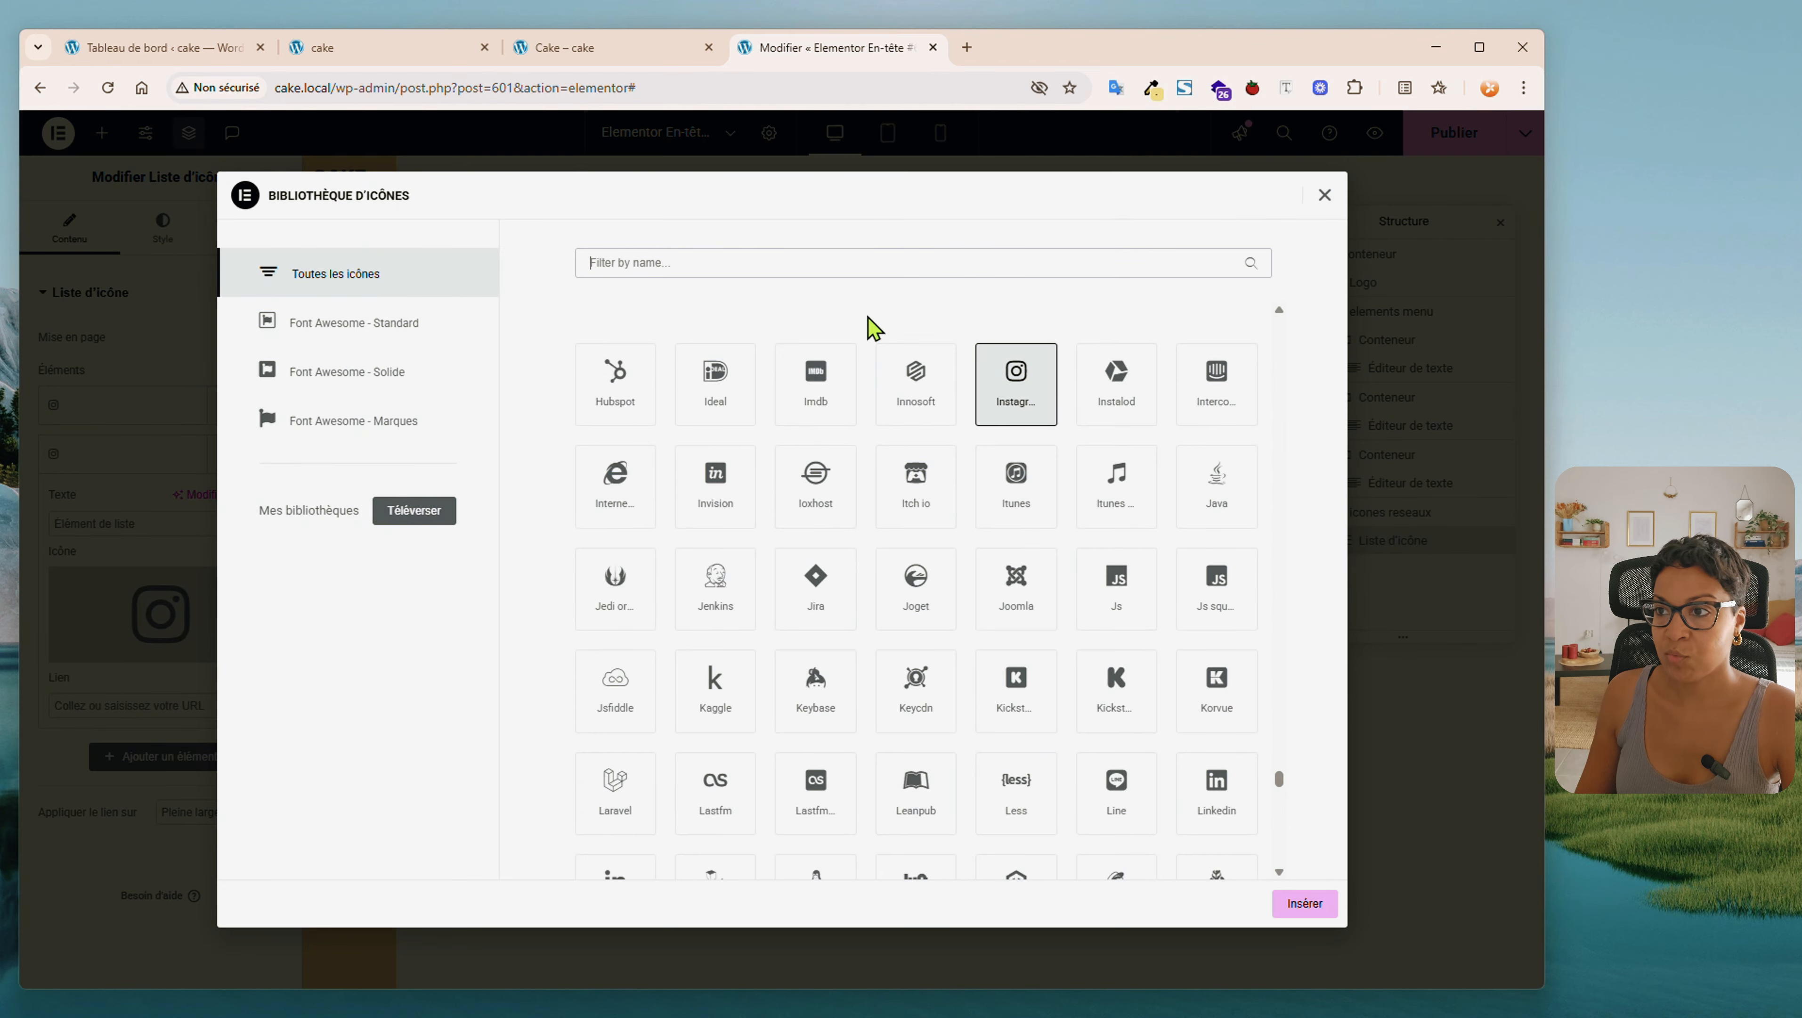
pyautogui.write('pin')
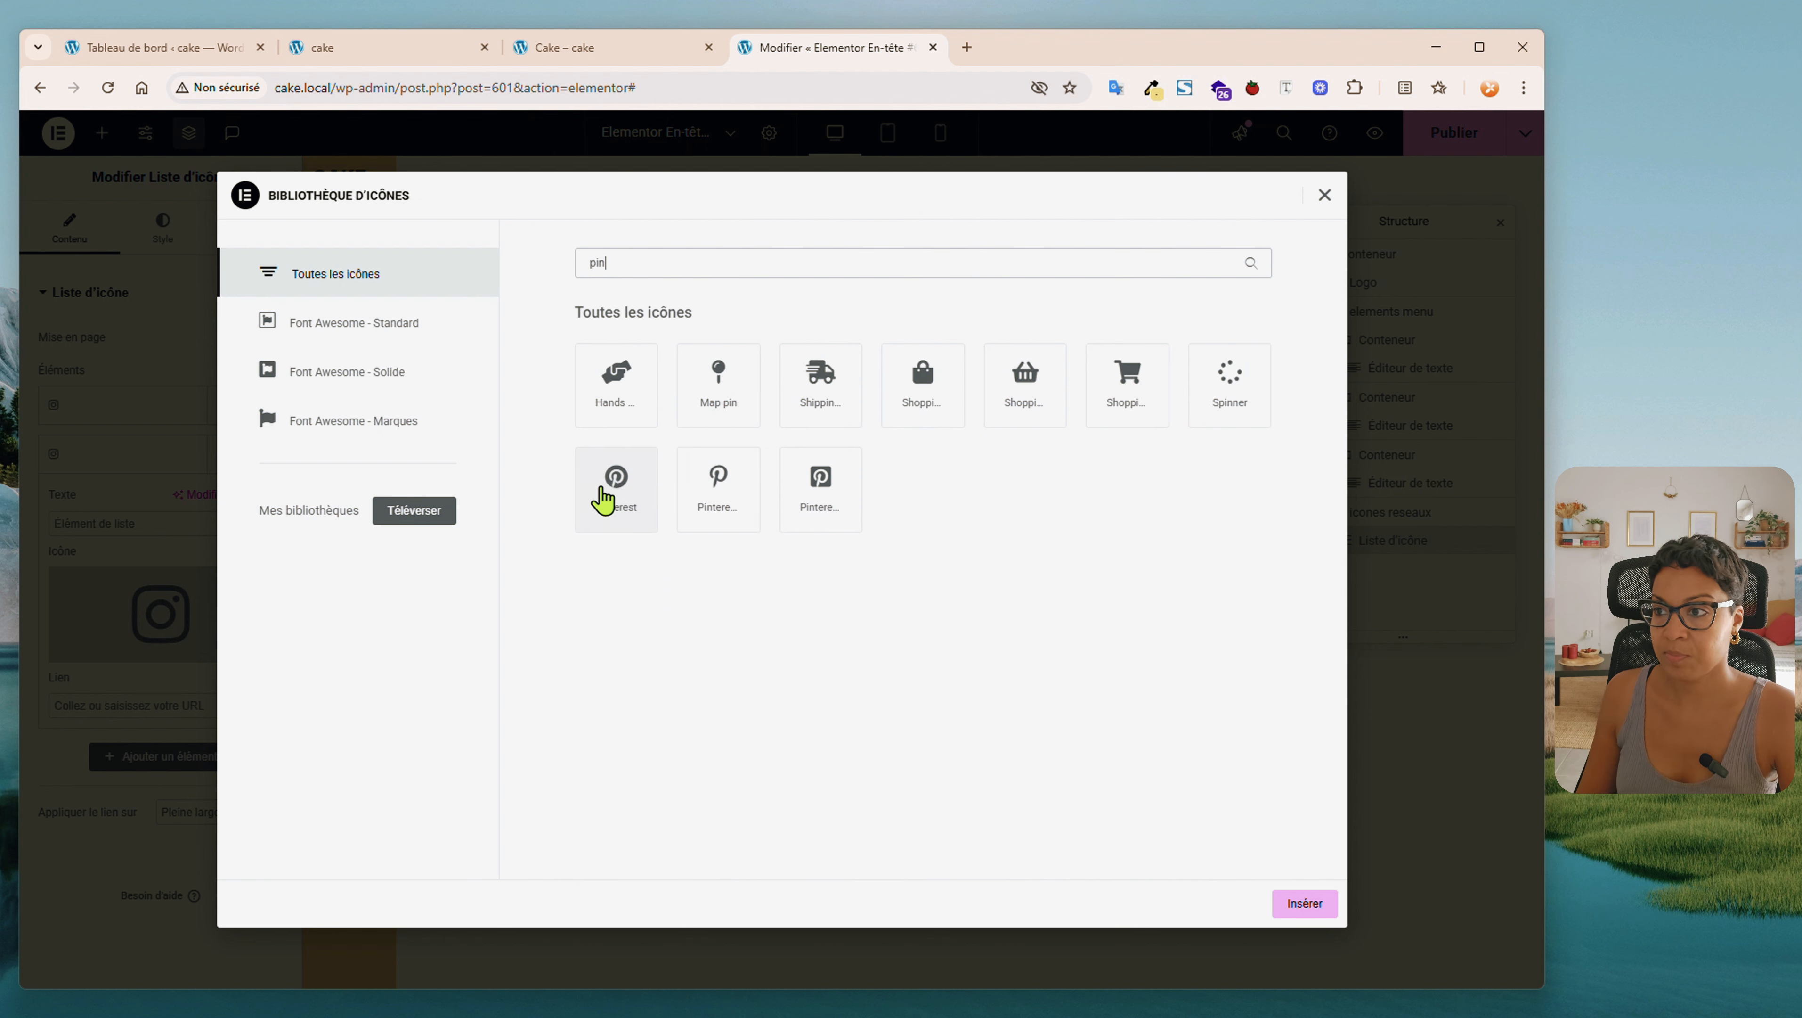
pyautogui.click(720, 490)
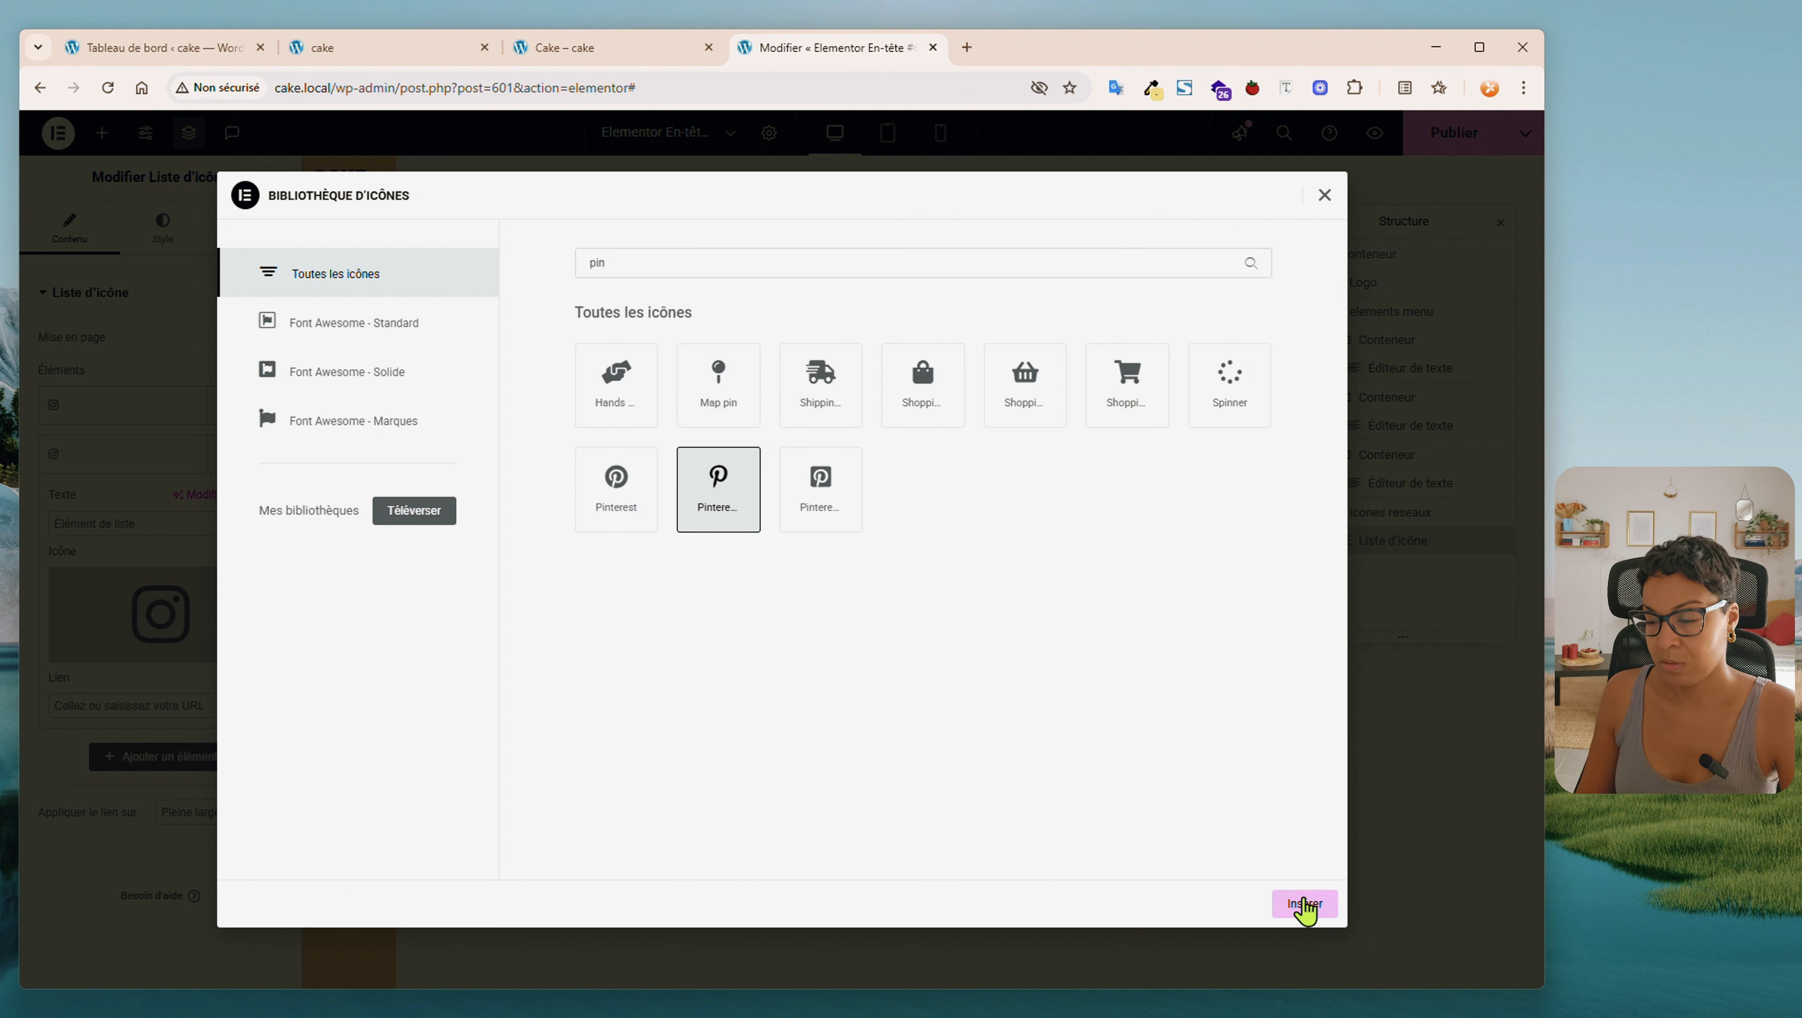
pyautogui.click(1305, 902)
pyautogui.click(120, 460)
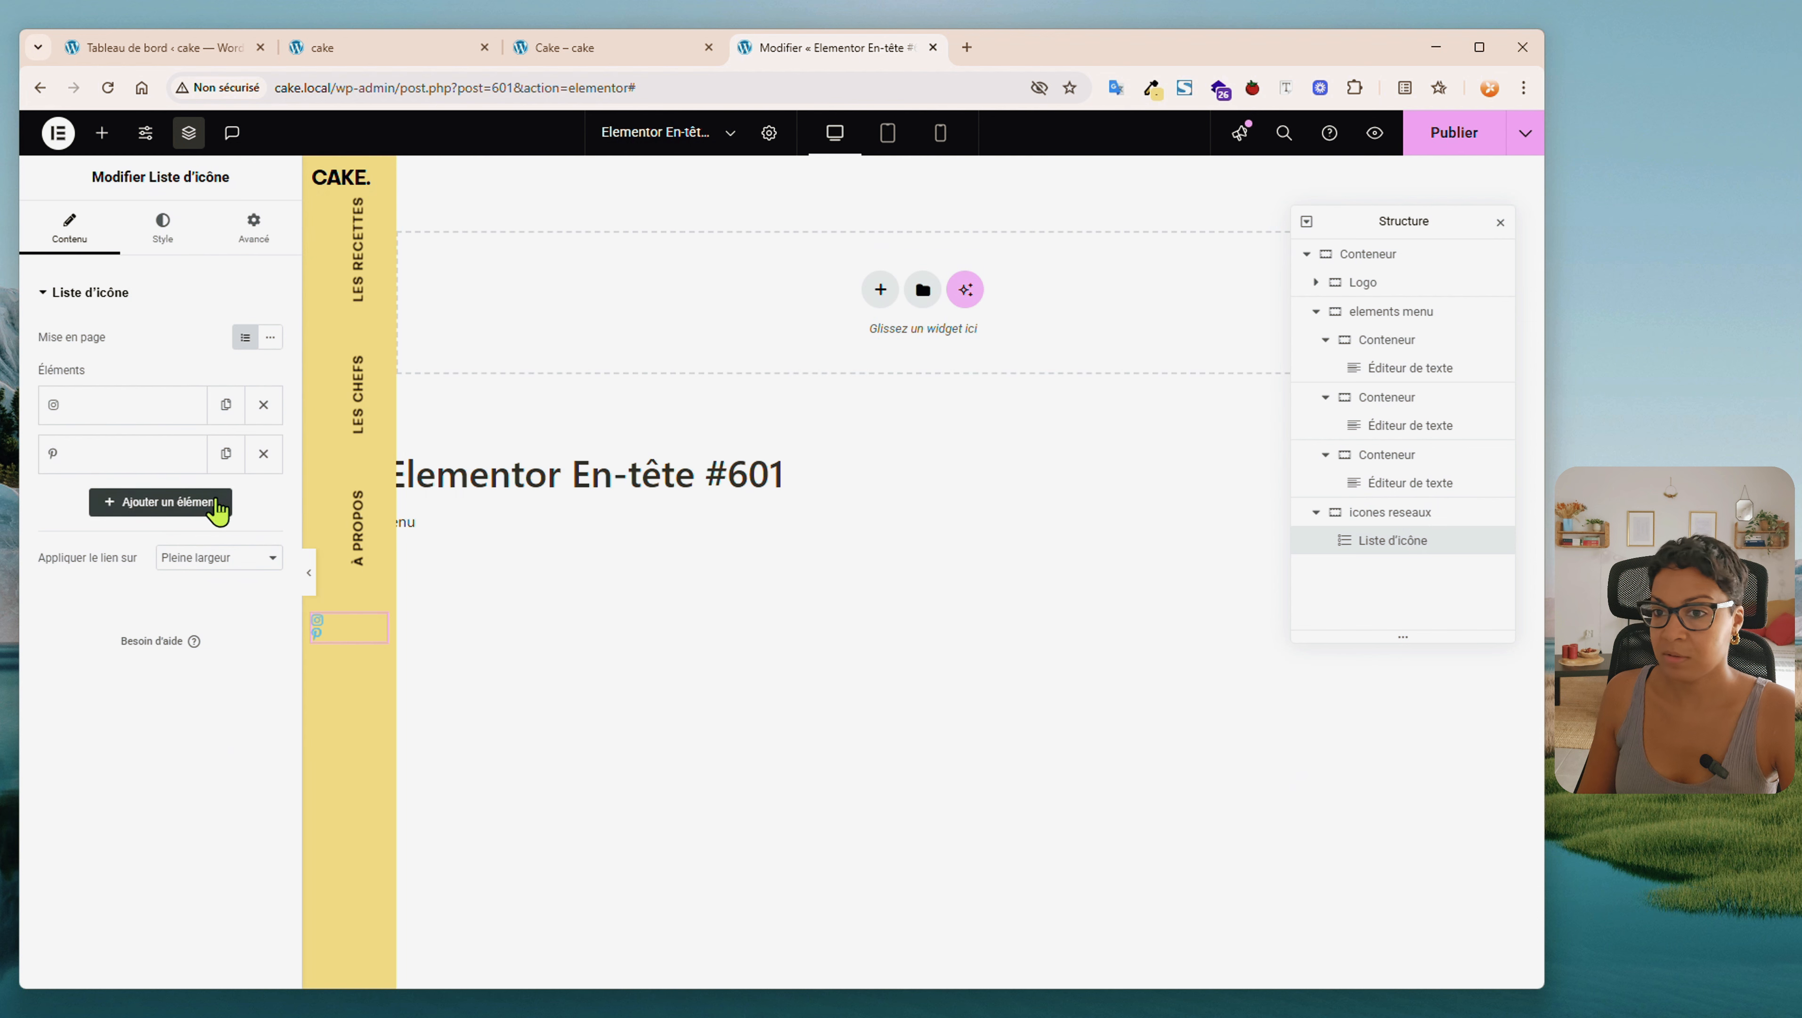
# Duplicate the Pinterest list item and replace the copy's icon with the Facebook F icon from the icon library
pyautogui.click(220, 463)
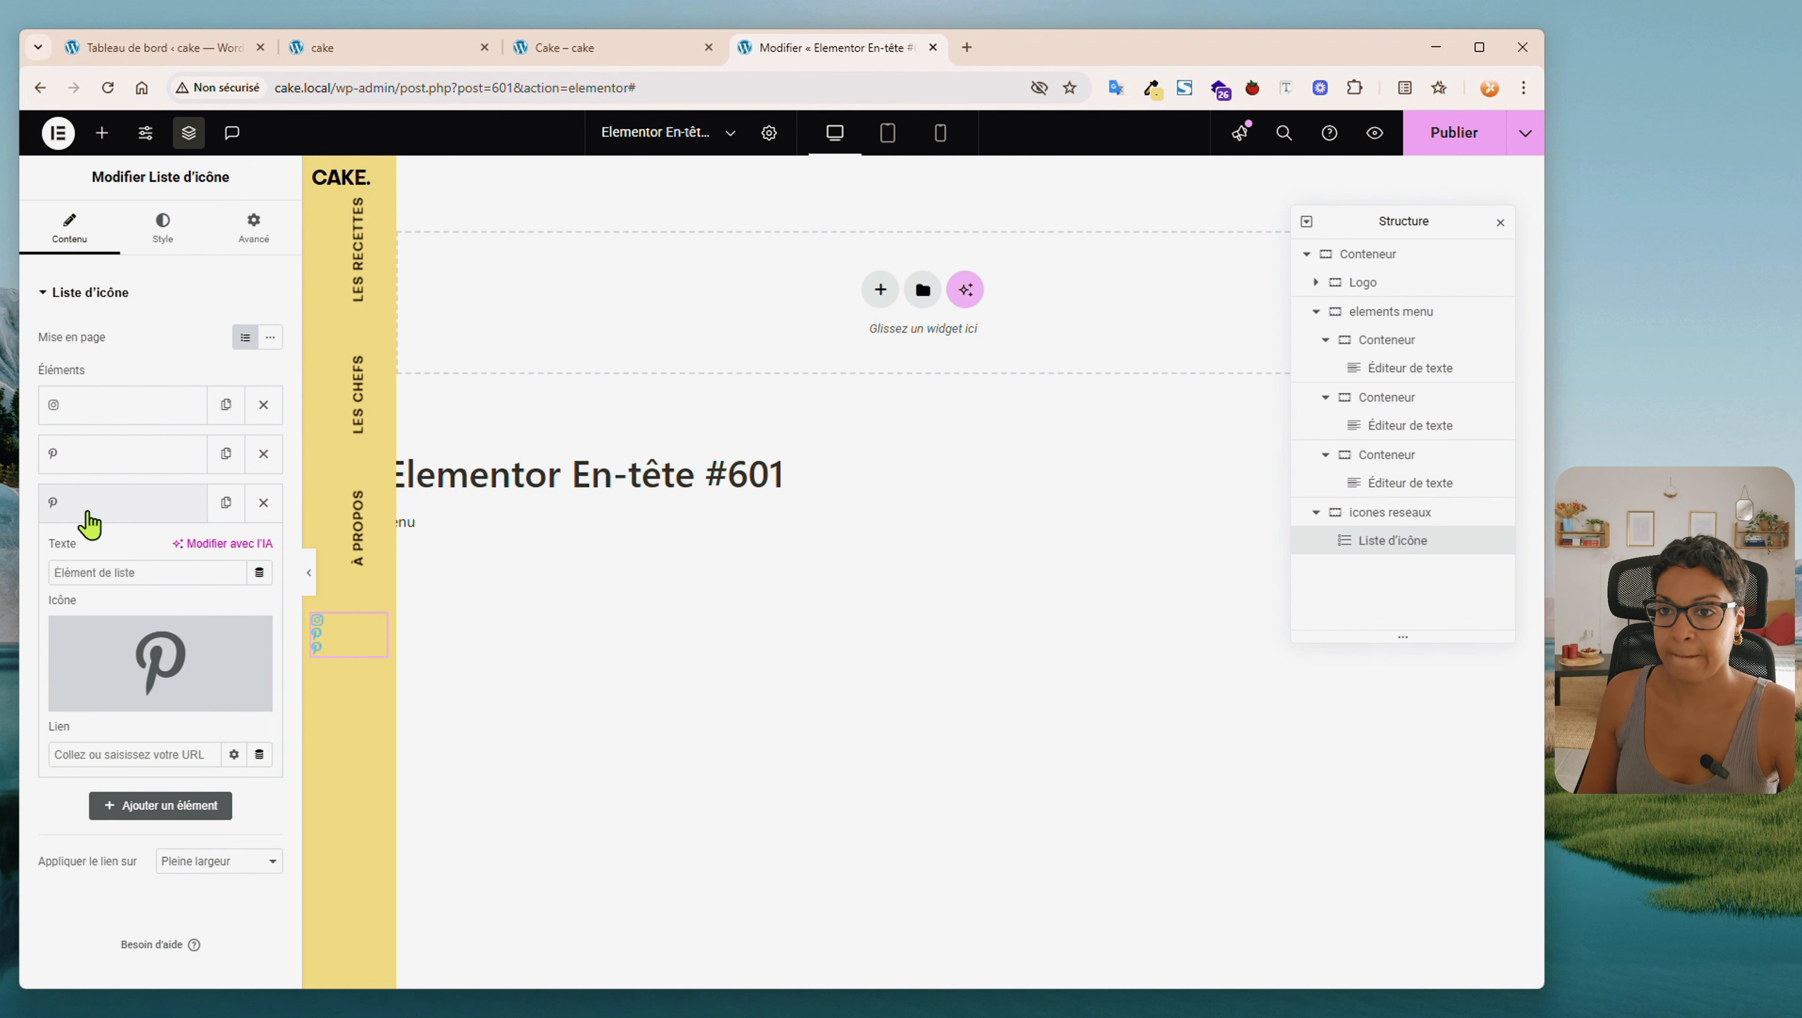
pyautogui.click(150, 637)
pyautogui.click(696, 277)
pyautogui.write('face')
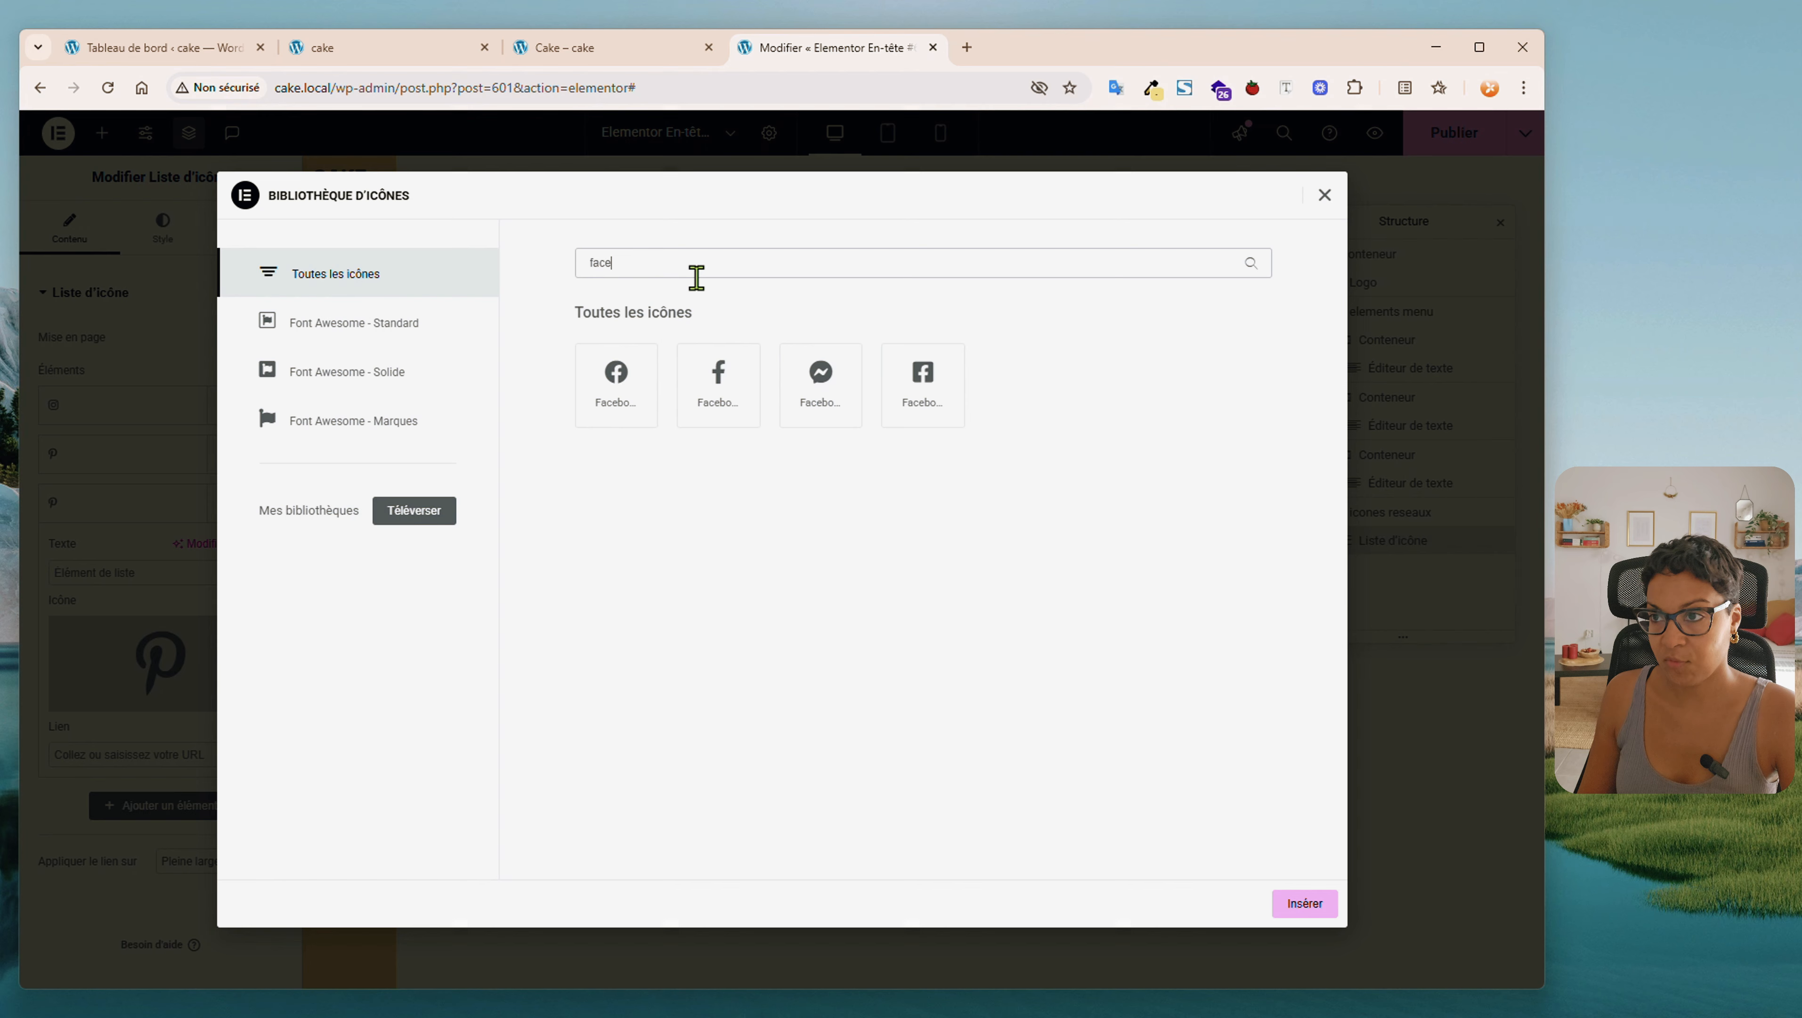
pyautogui.doubleClick(718, 371)
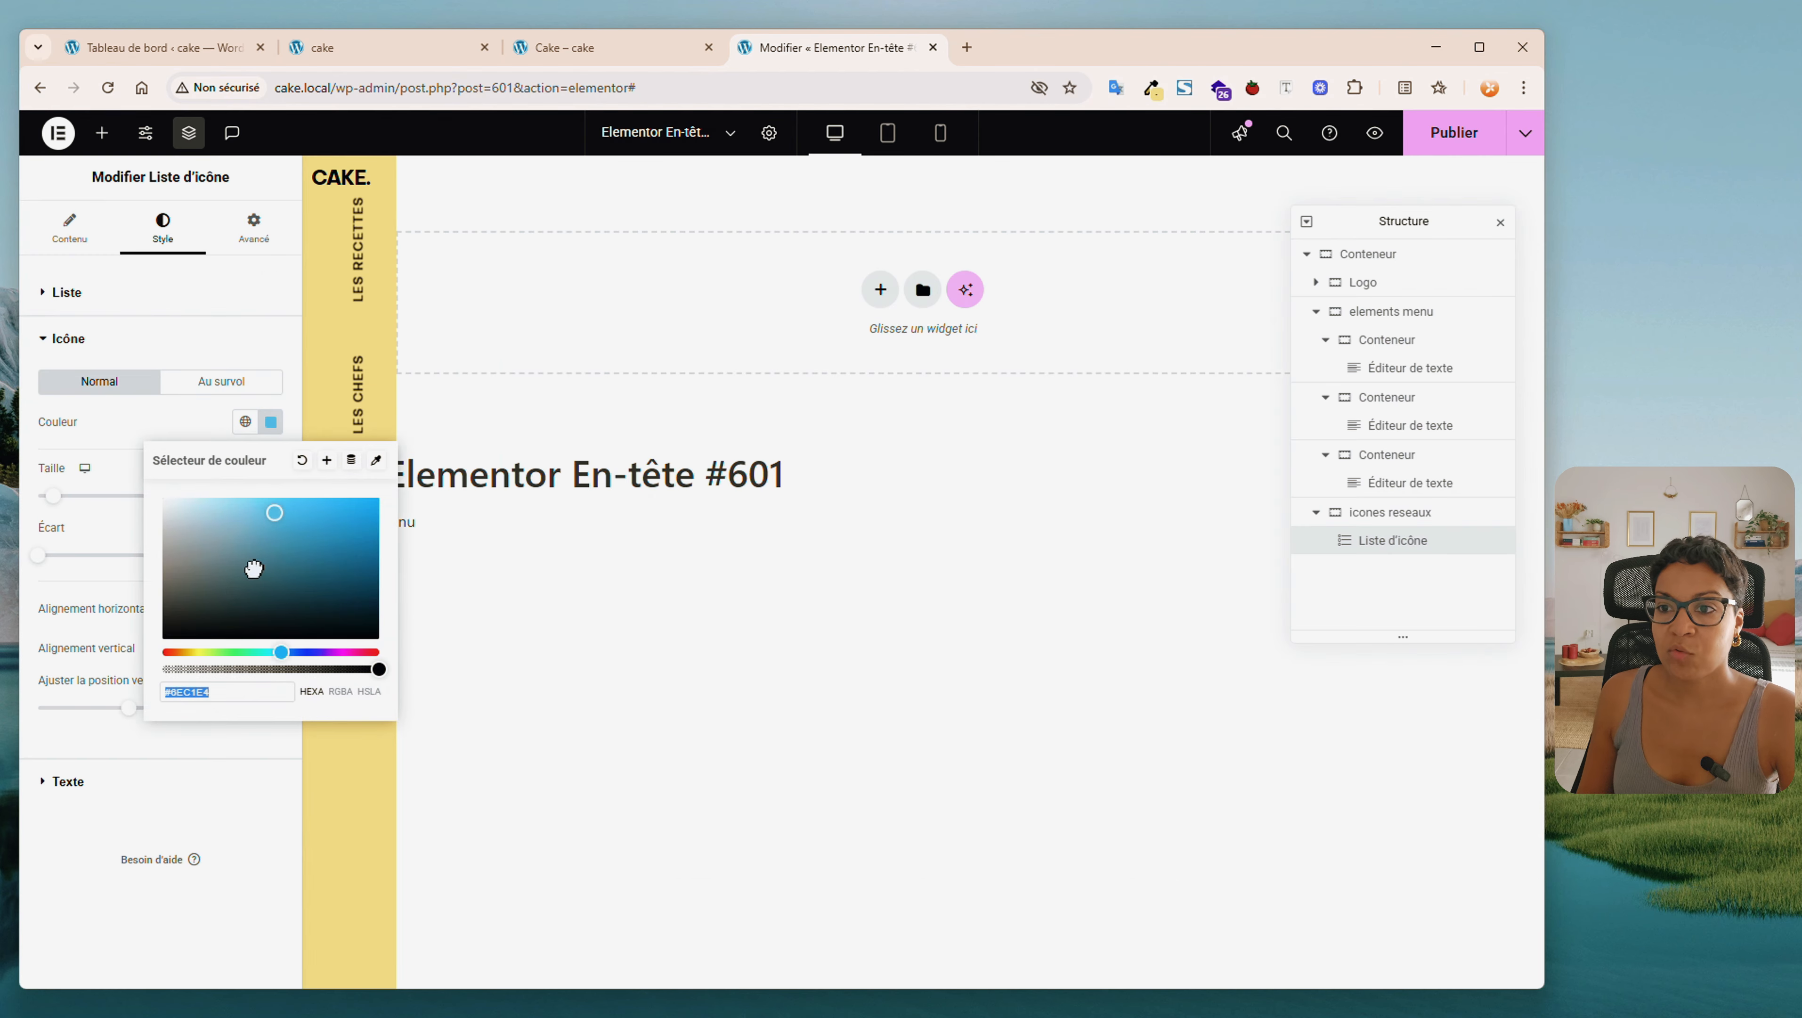
# Colour the list icons black and arrange them inline and centred, with 0 px of space between them
pyautogui.click(176, 787)
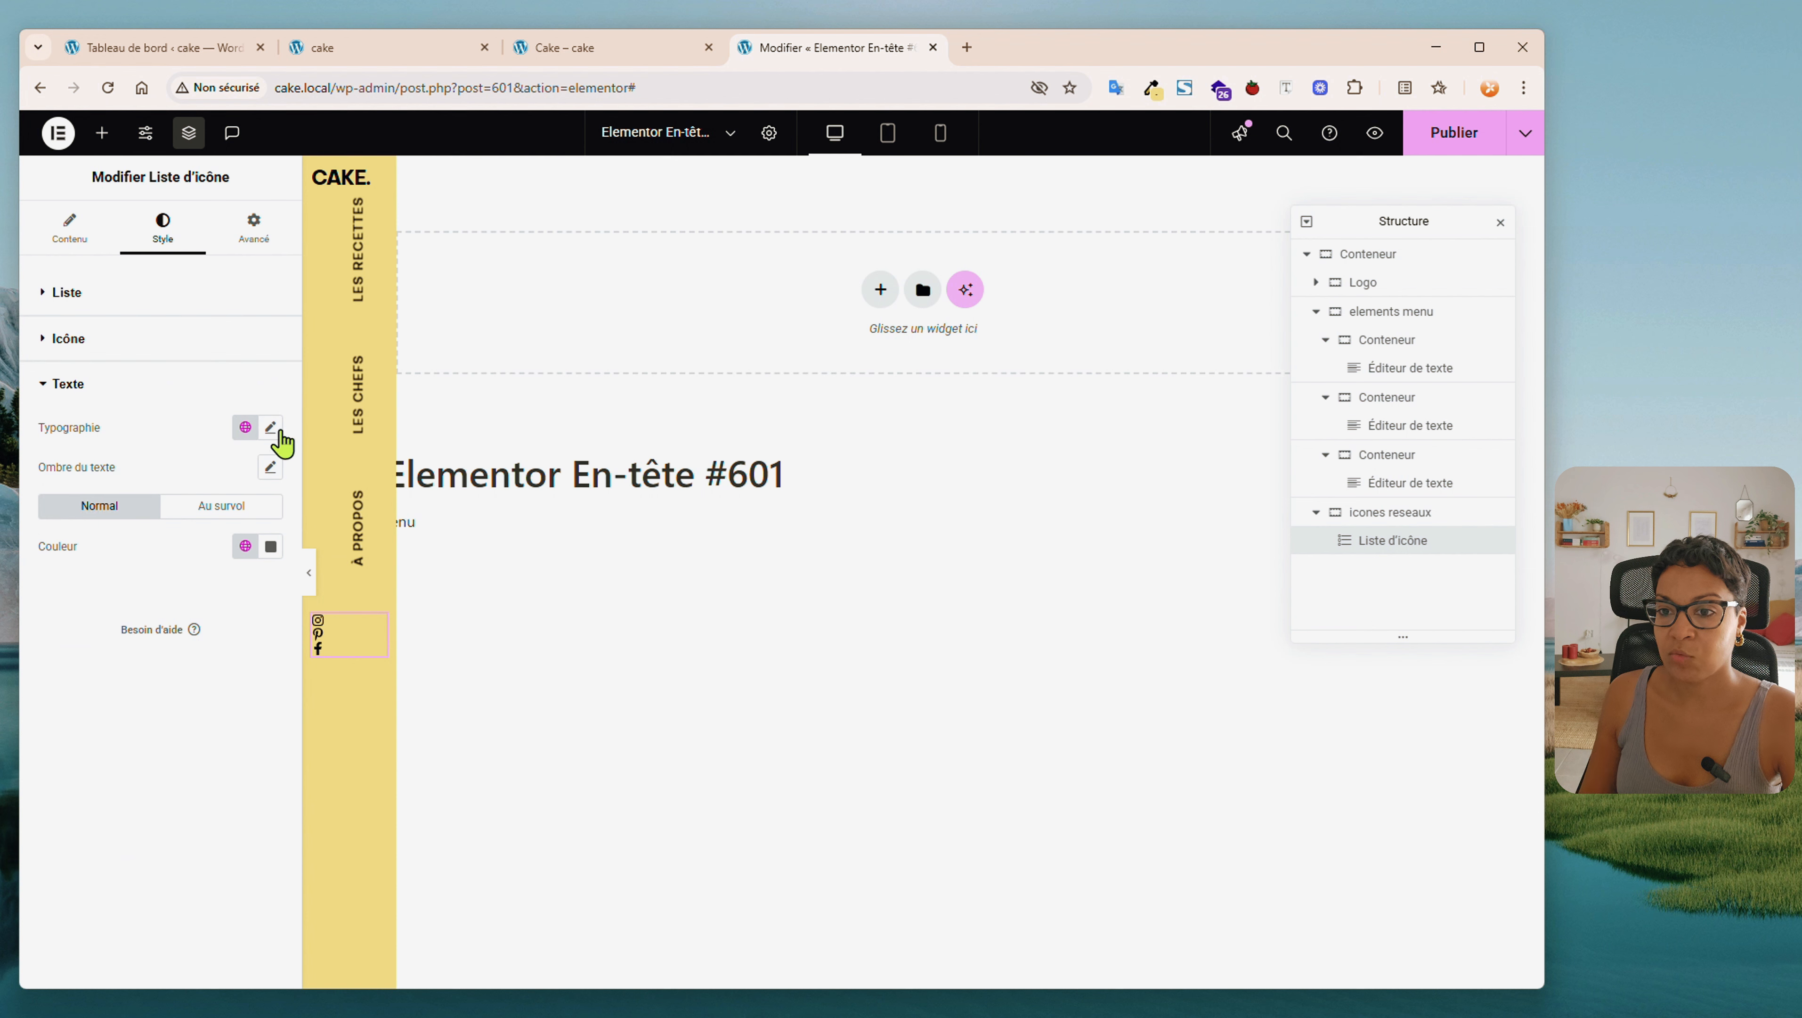
pyautogui.click(235, 342)
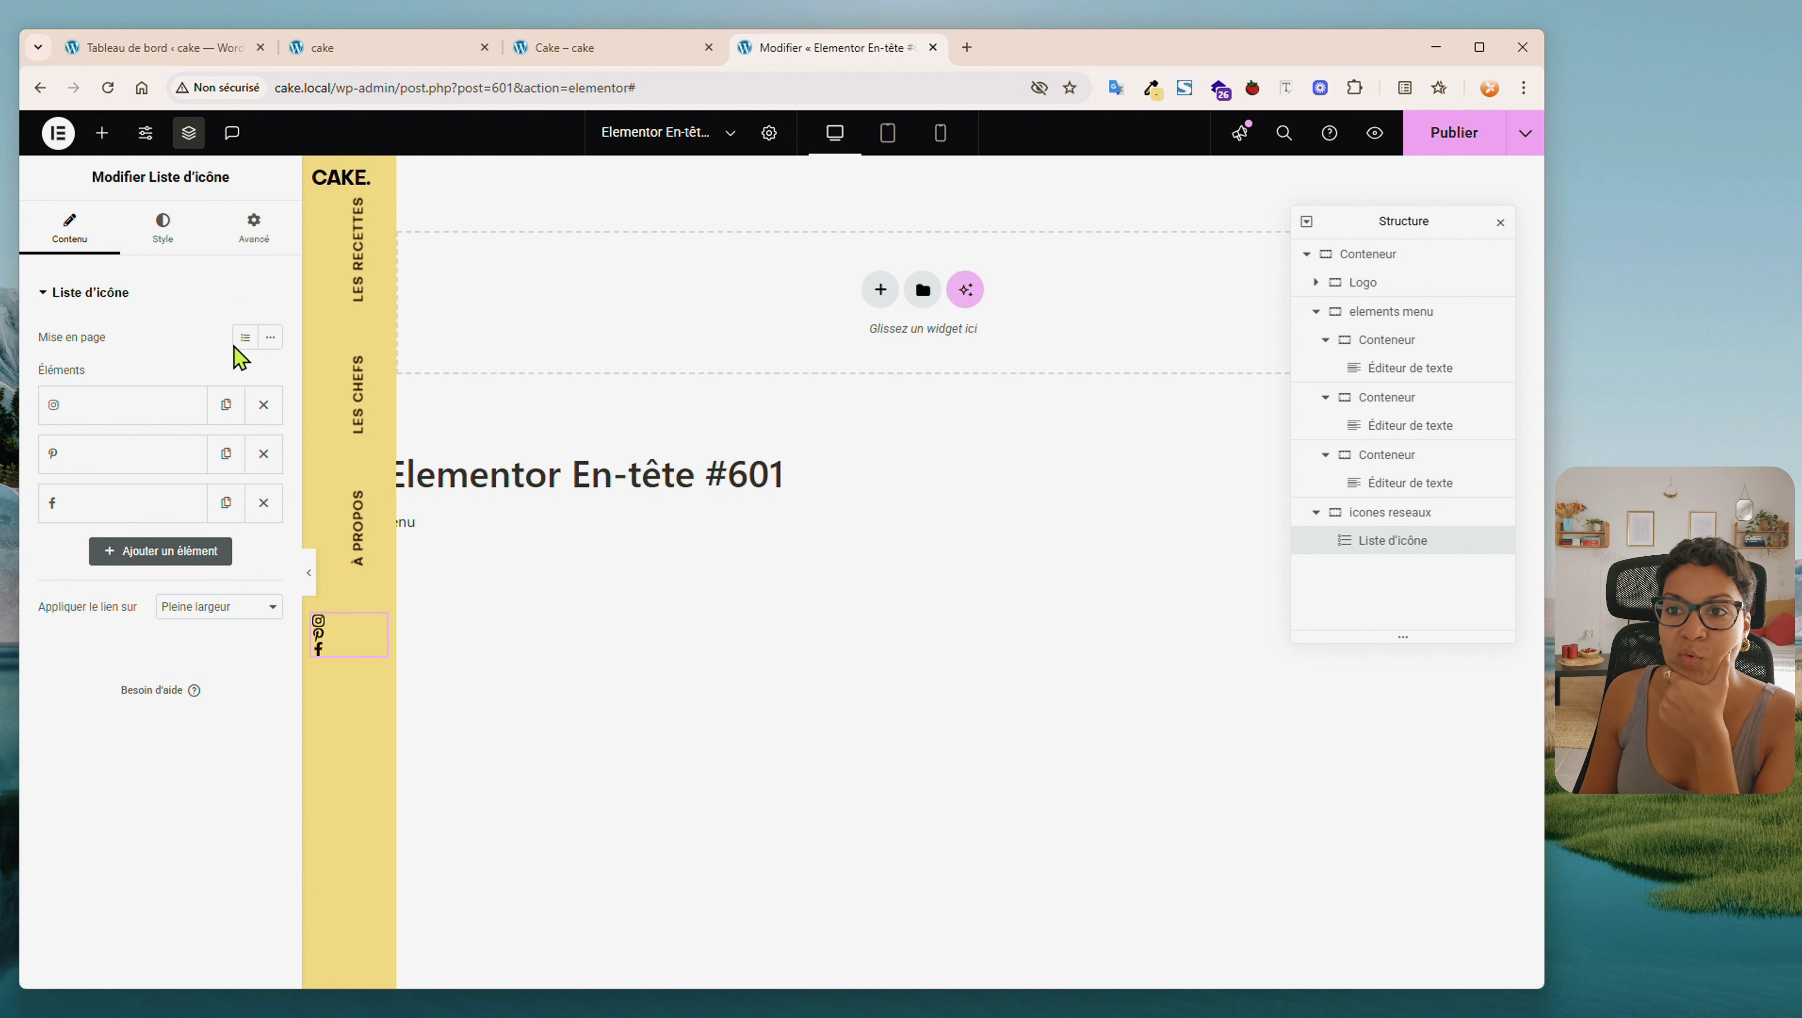
pyautogui.click(270, 338)
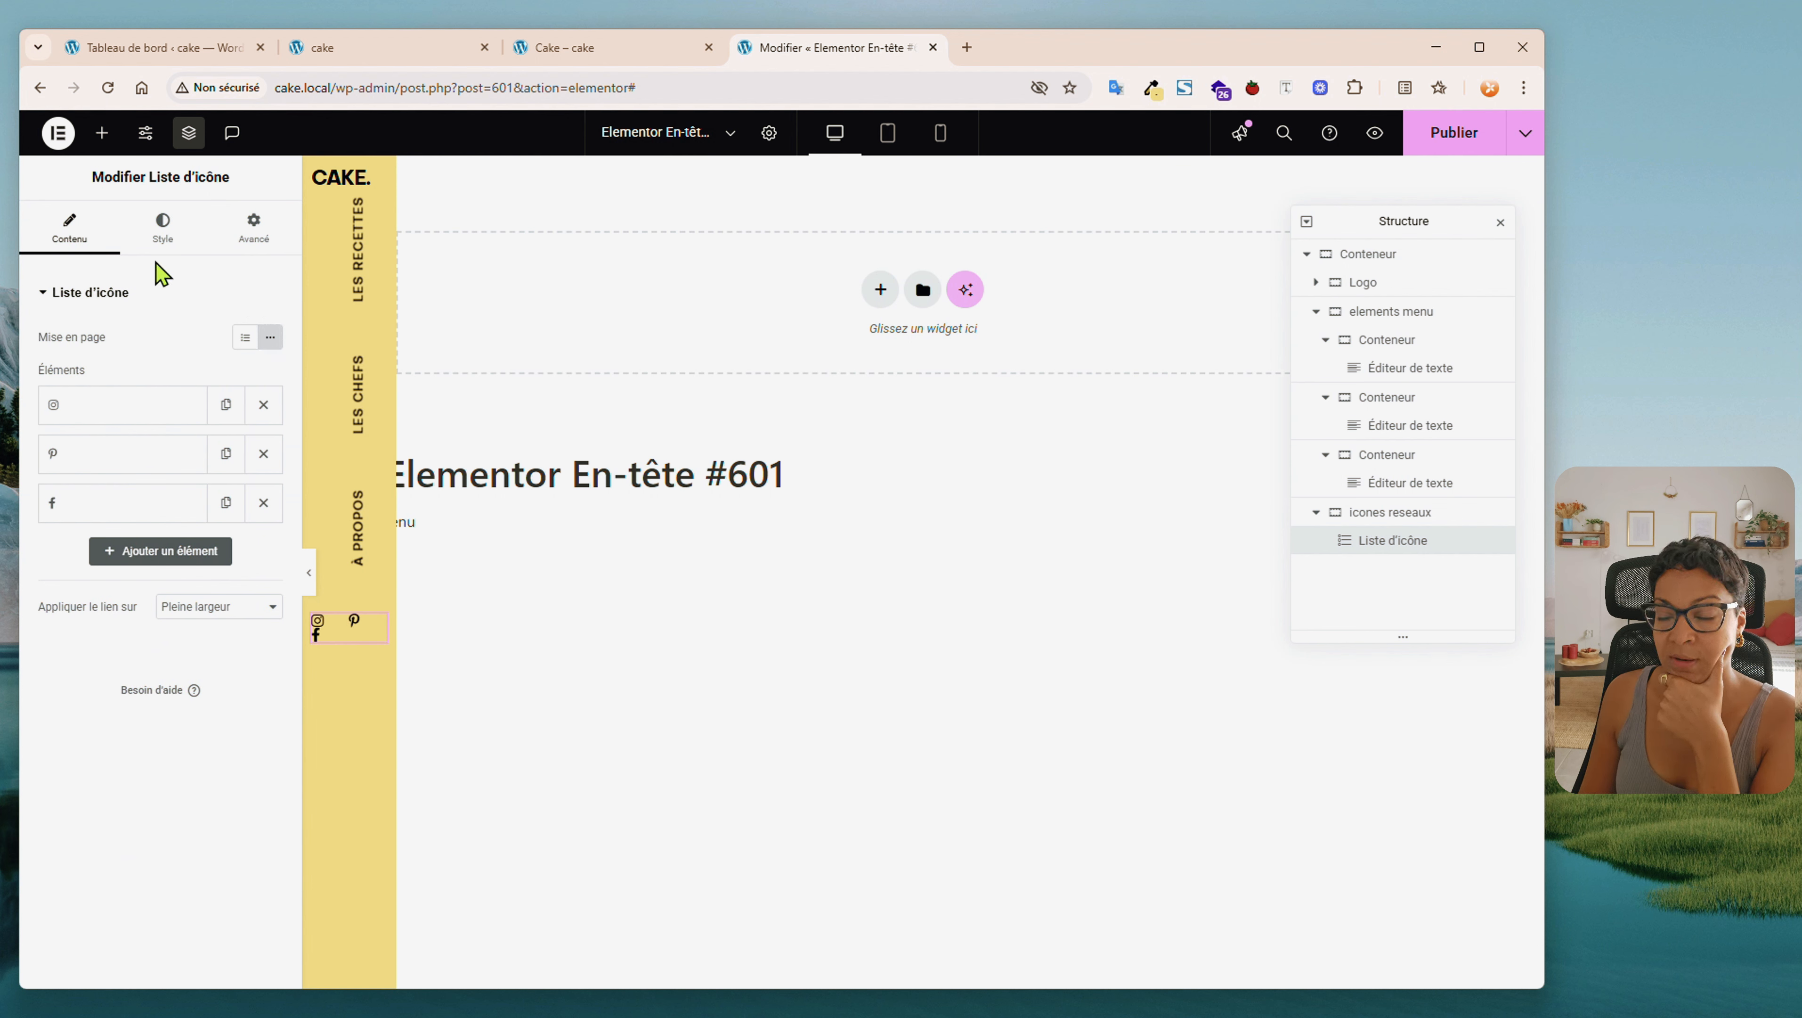
pyautogui.click(163, 235)
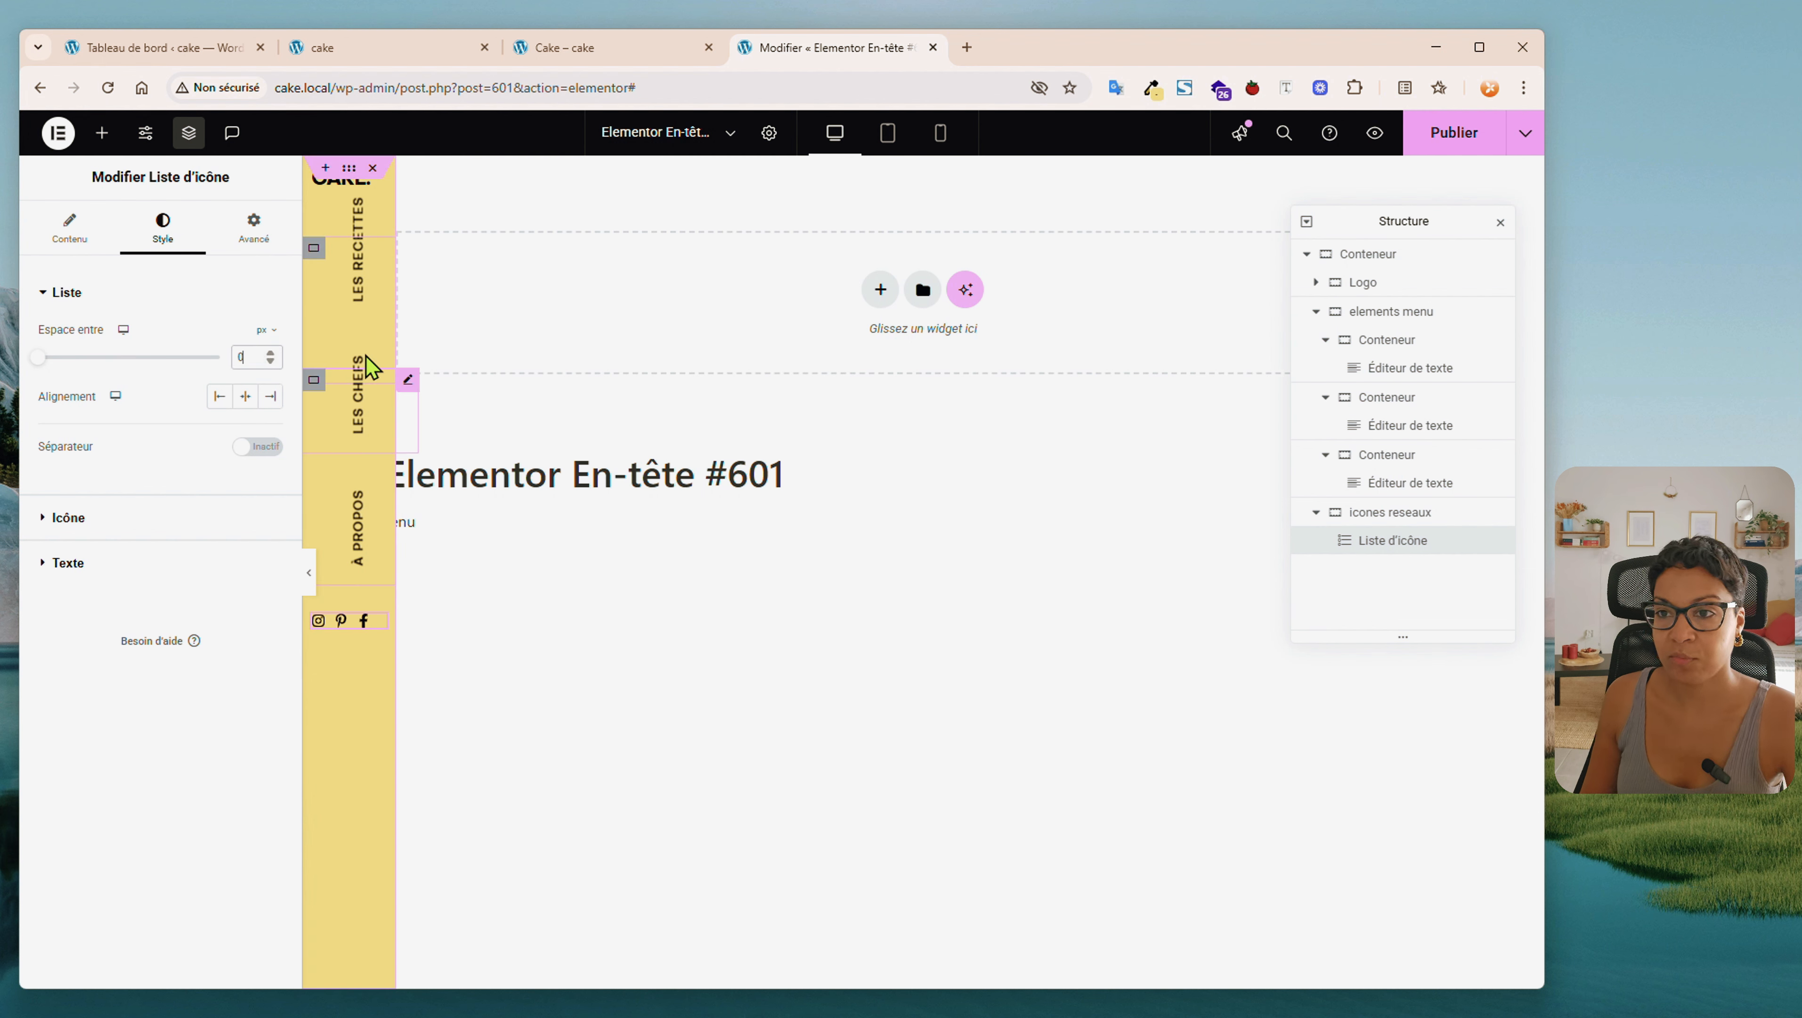
pyautogui.click(245, 396)
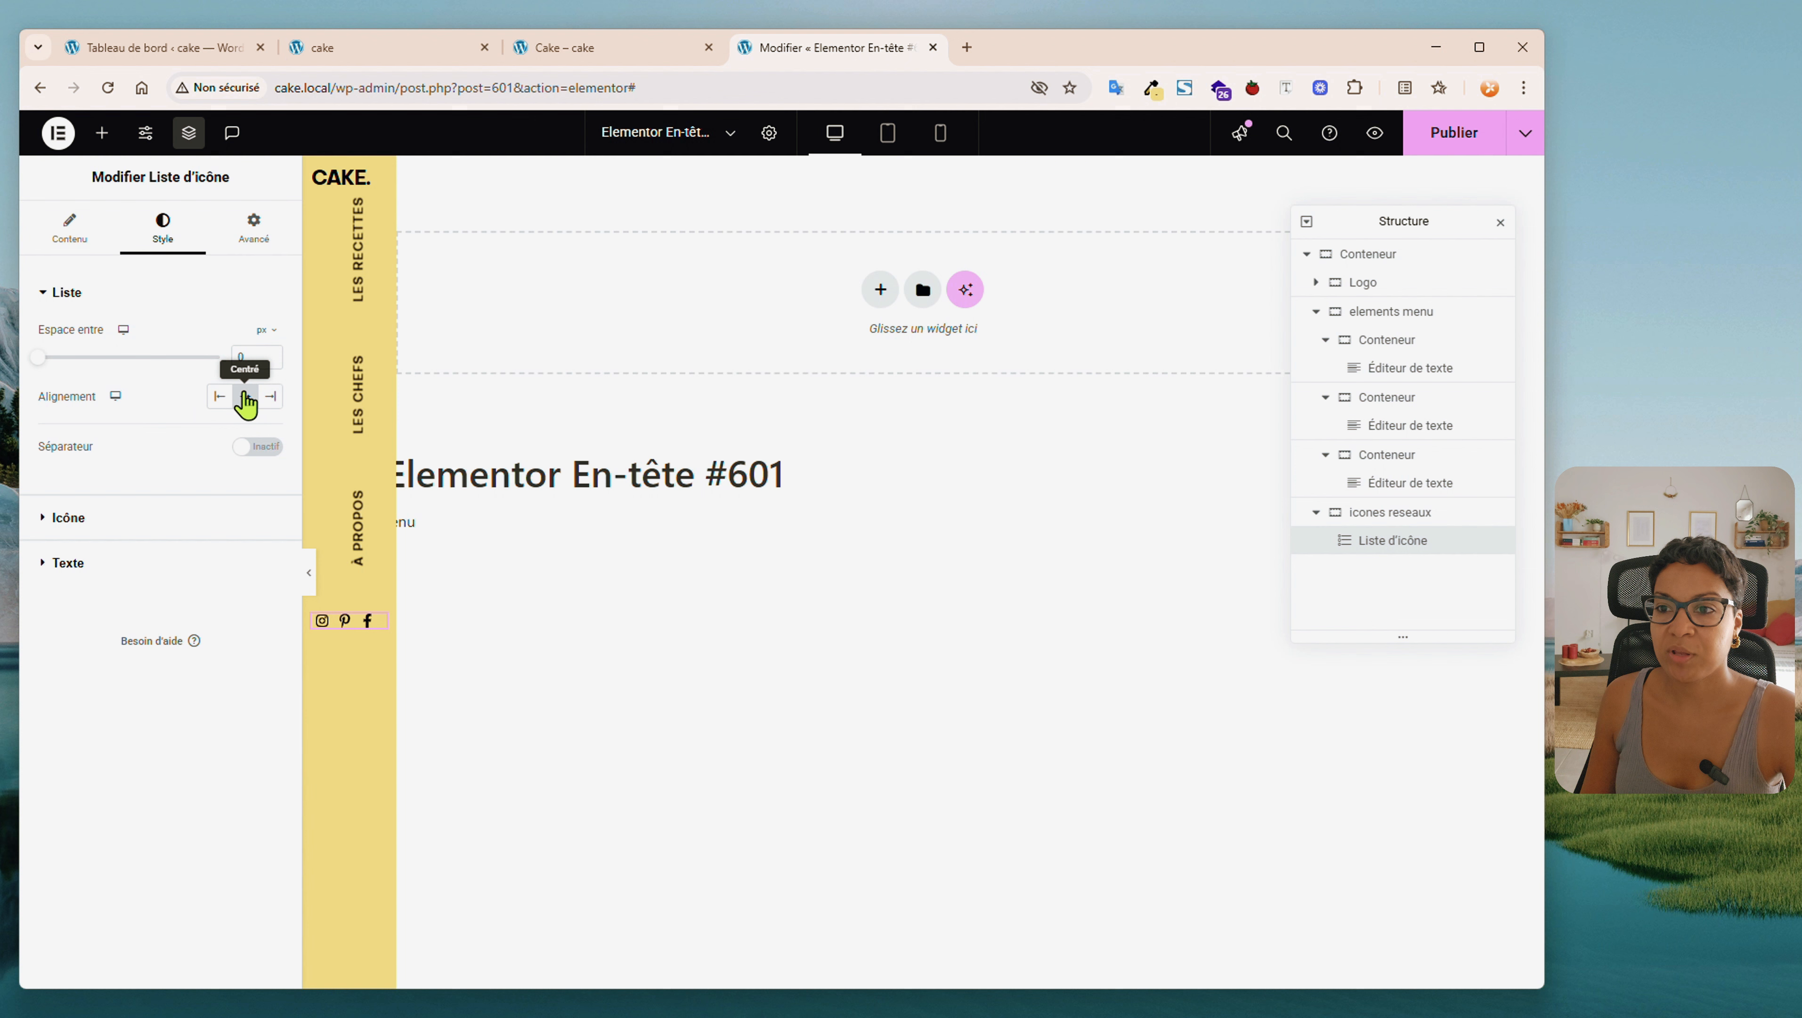
# Set the icones reseaux container's inner margins to 0 px on all four sides, with the values unlinked
pyautogui.click(314, 615)
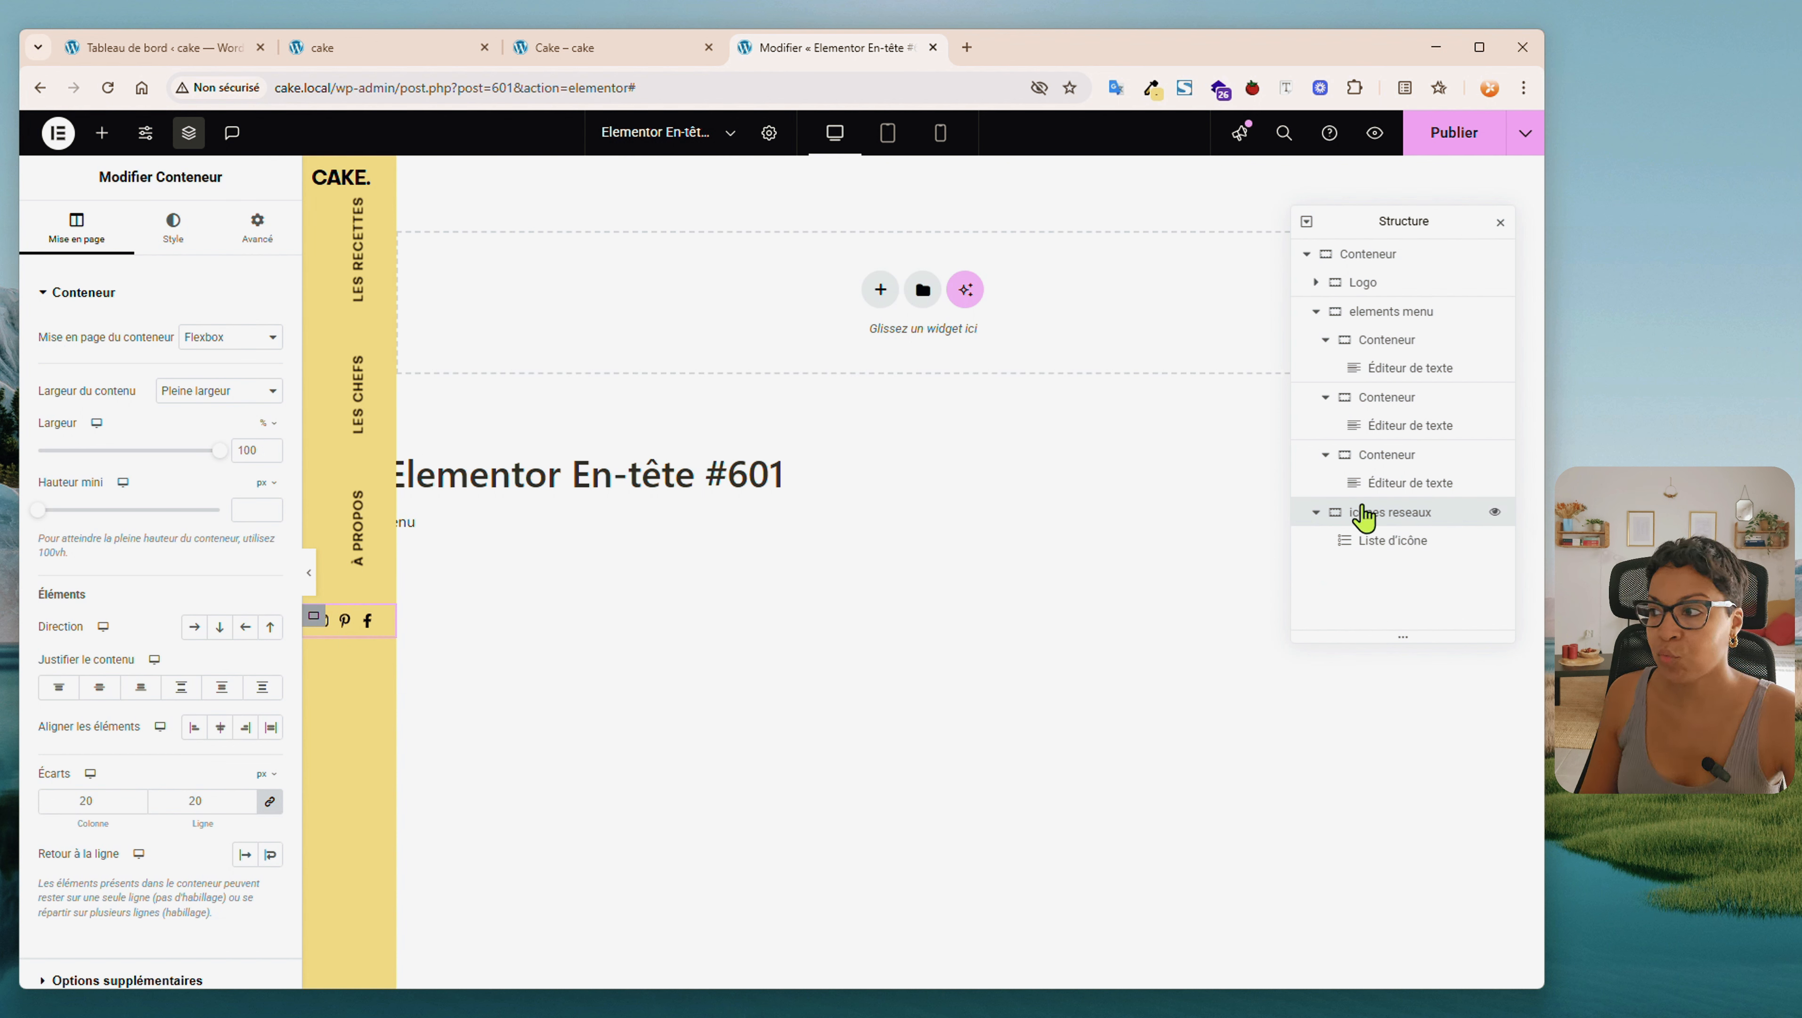
pyautogui.click(258, 227)
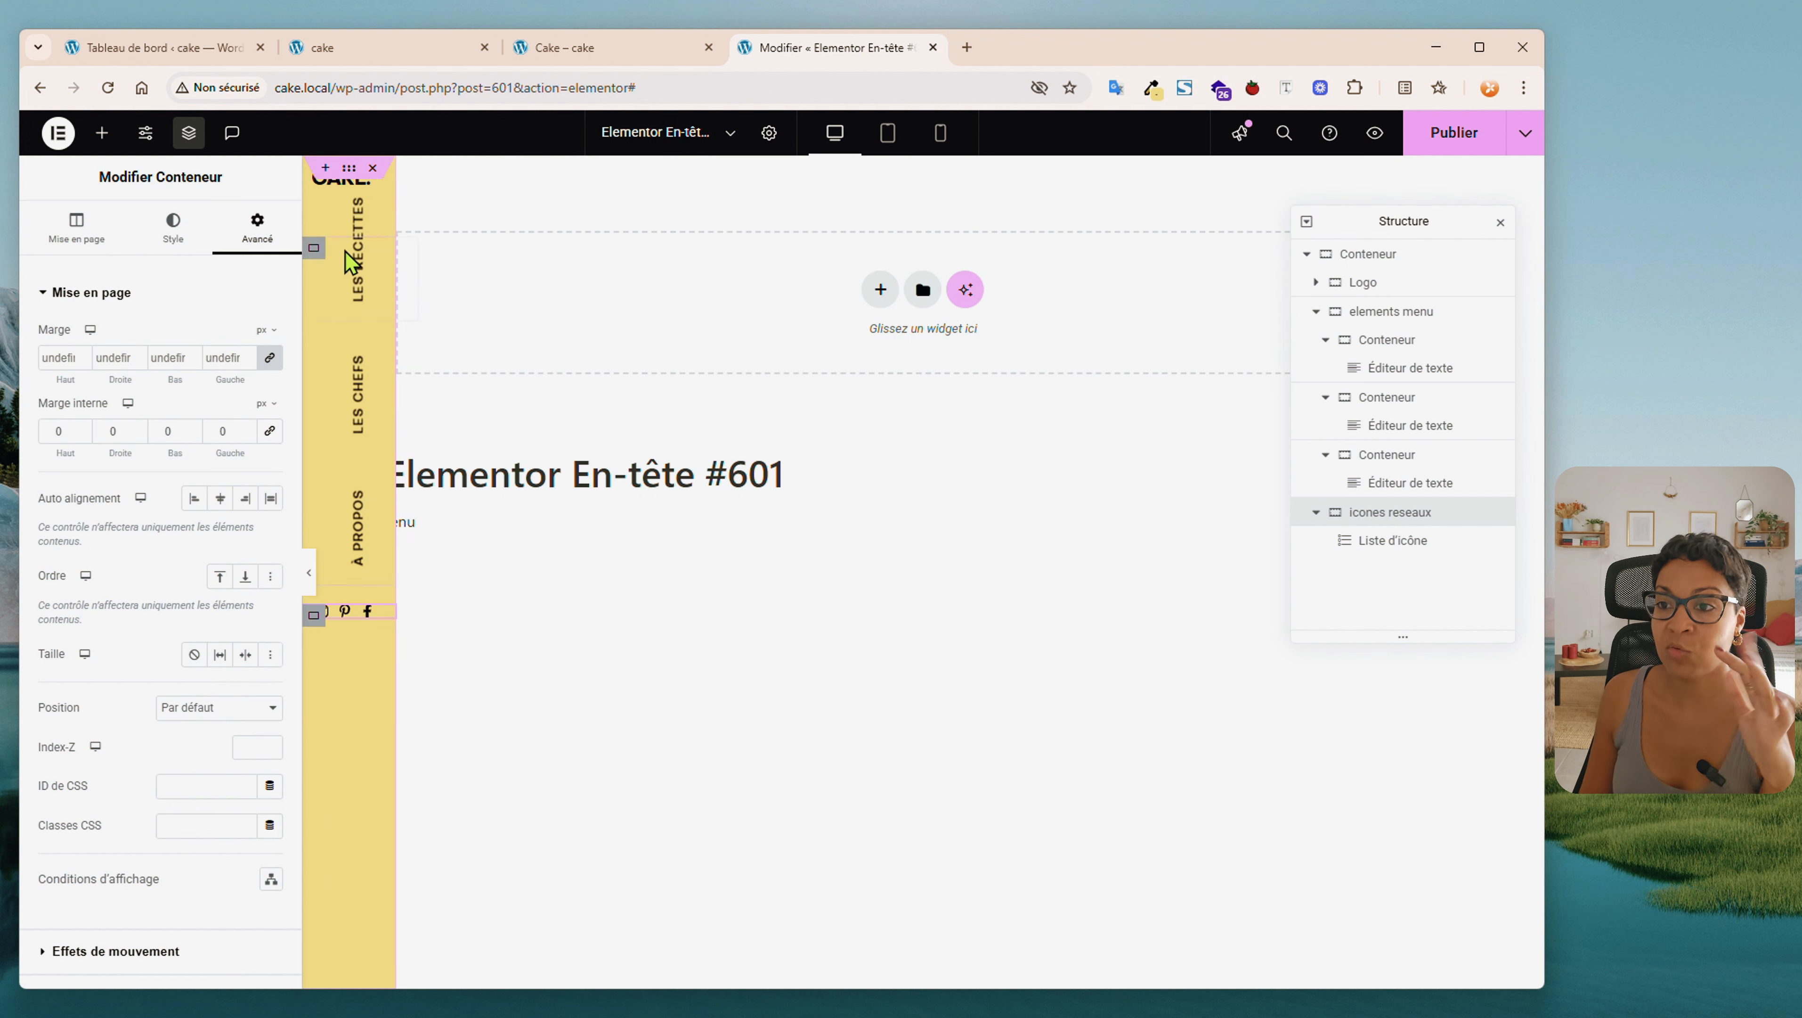
# Set the main yellow container's content justification to space between and publish the header
pyautogui.click(352, 169)
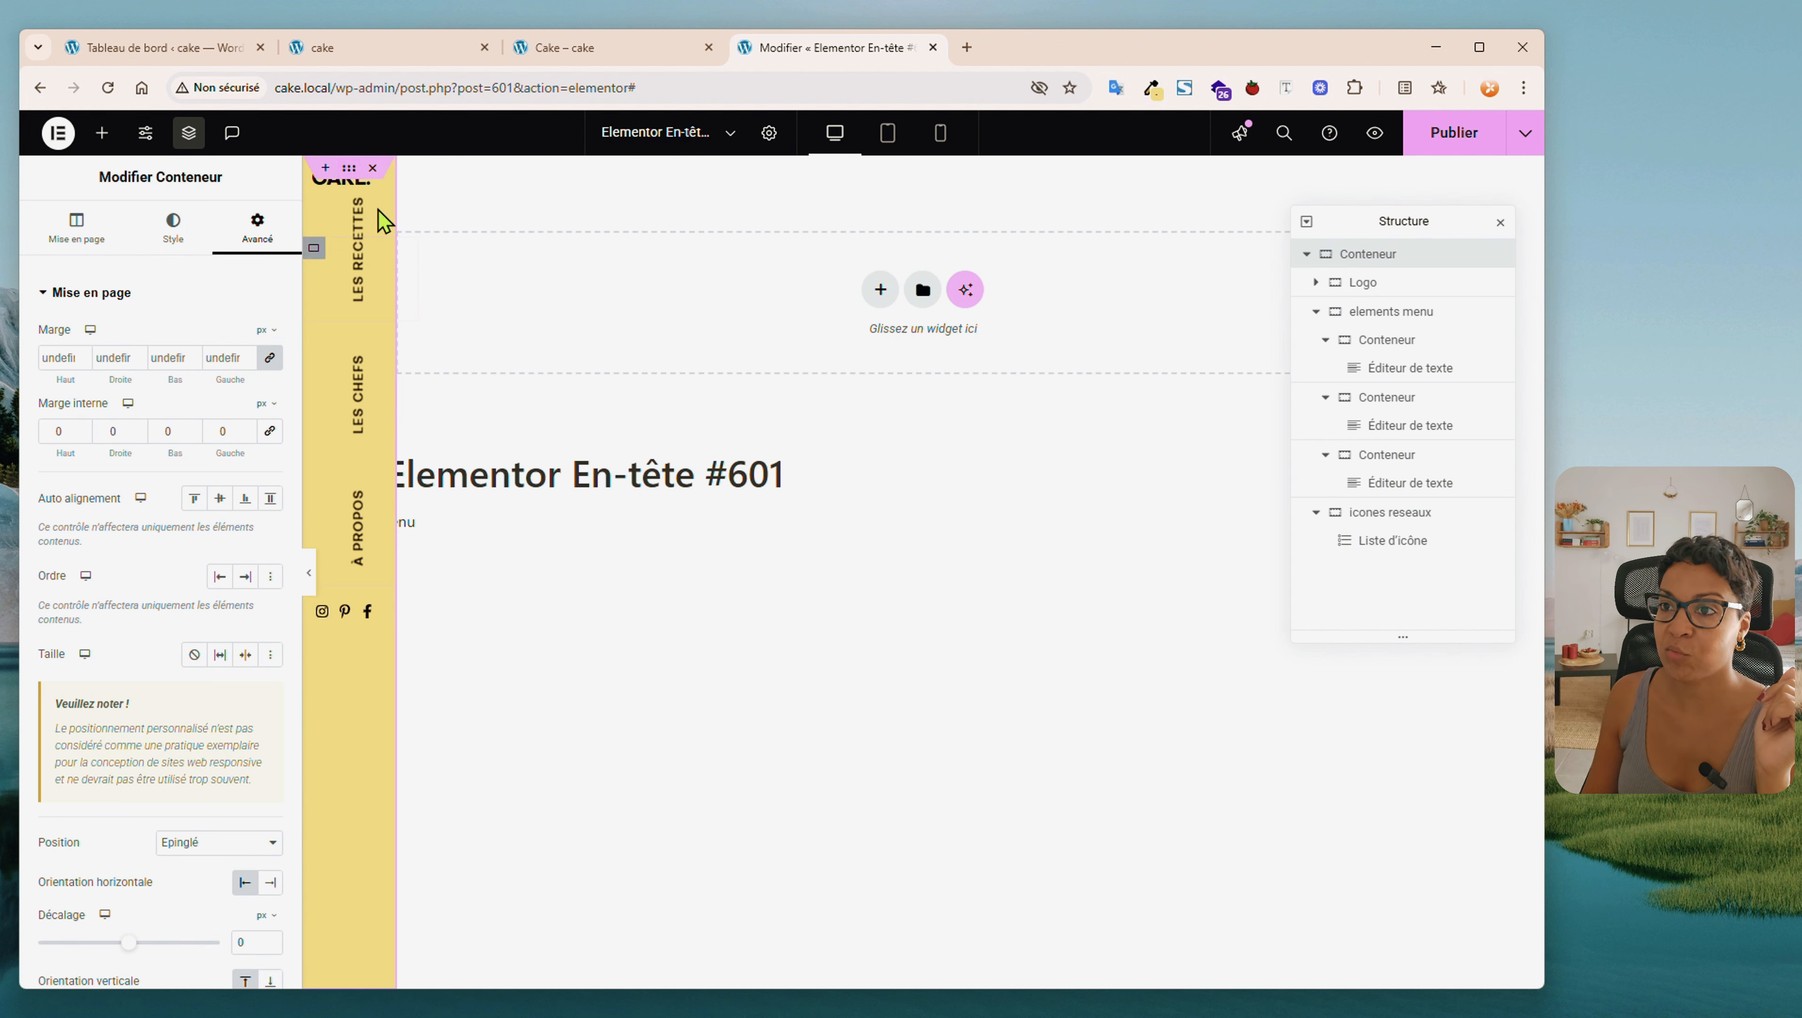
pyautogui.click(32, 229)
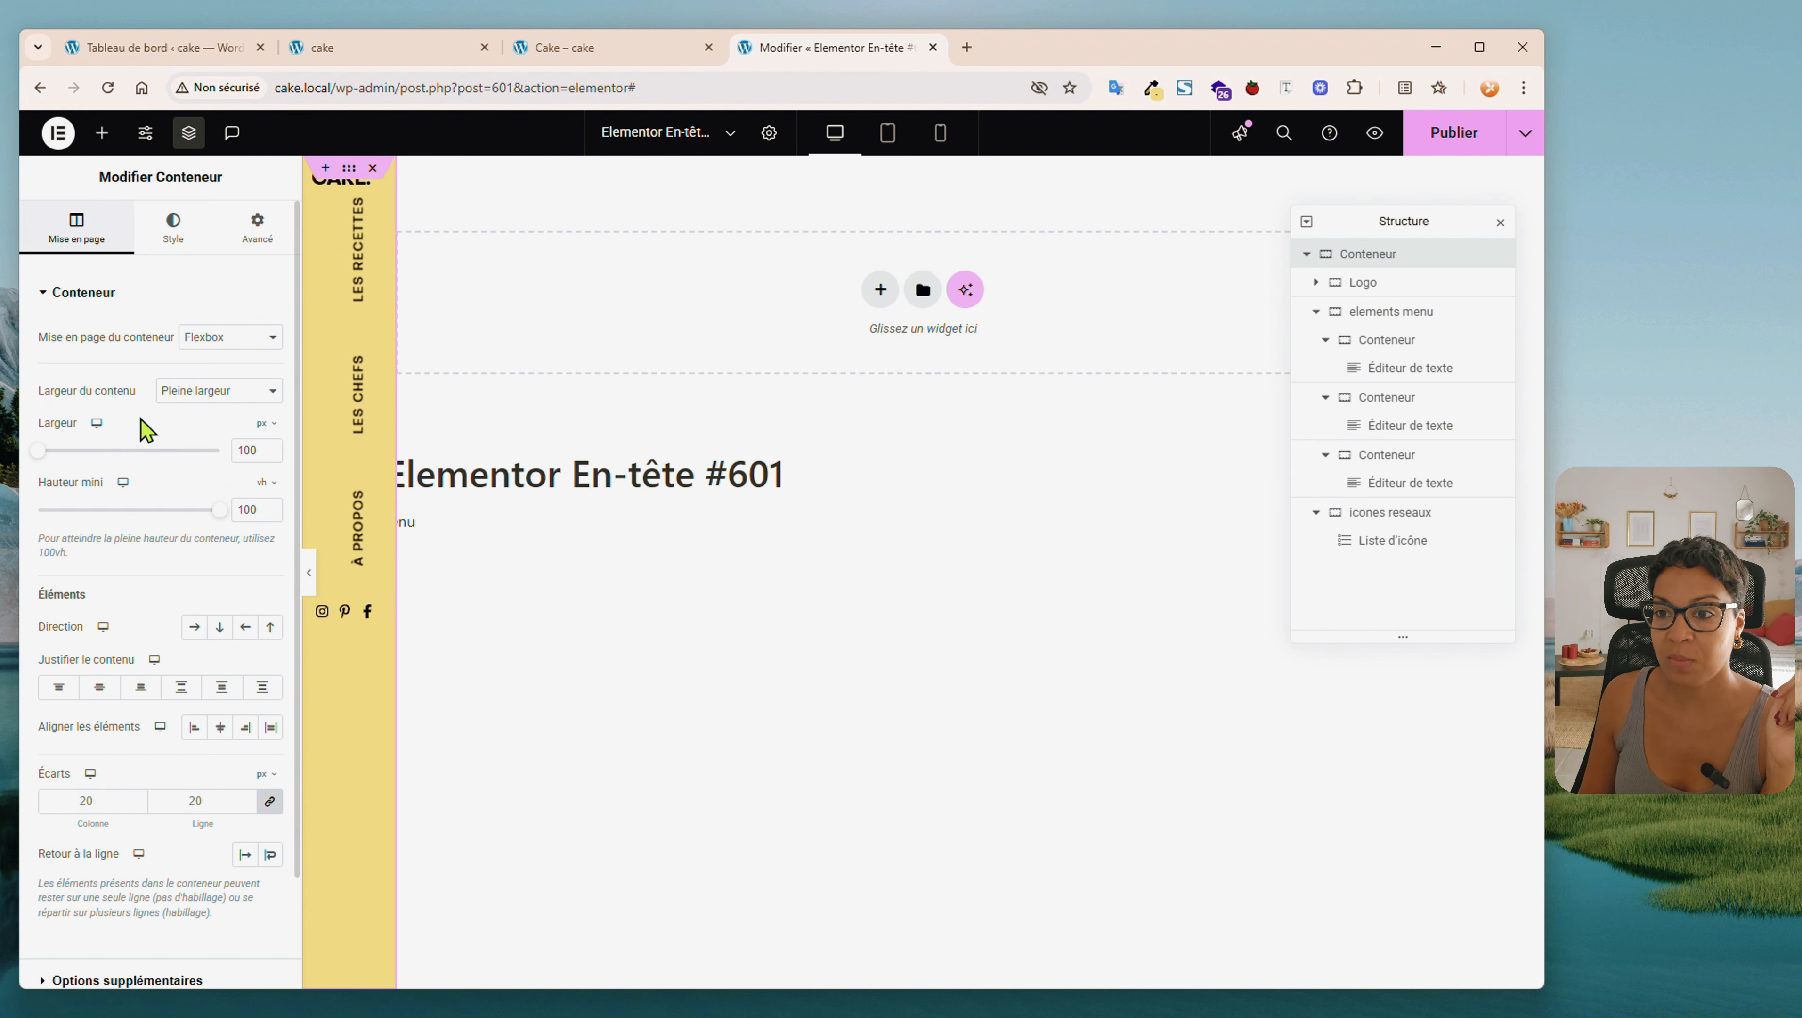
pyautogui.scroll(-2, 128, 541)
pyautogui.click(182, 596)
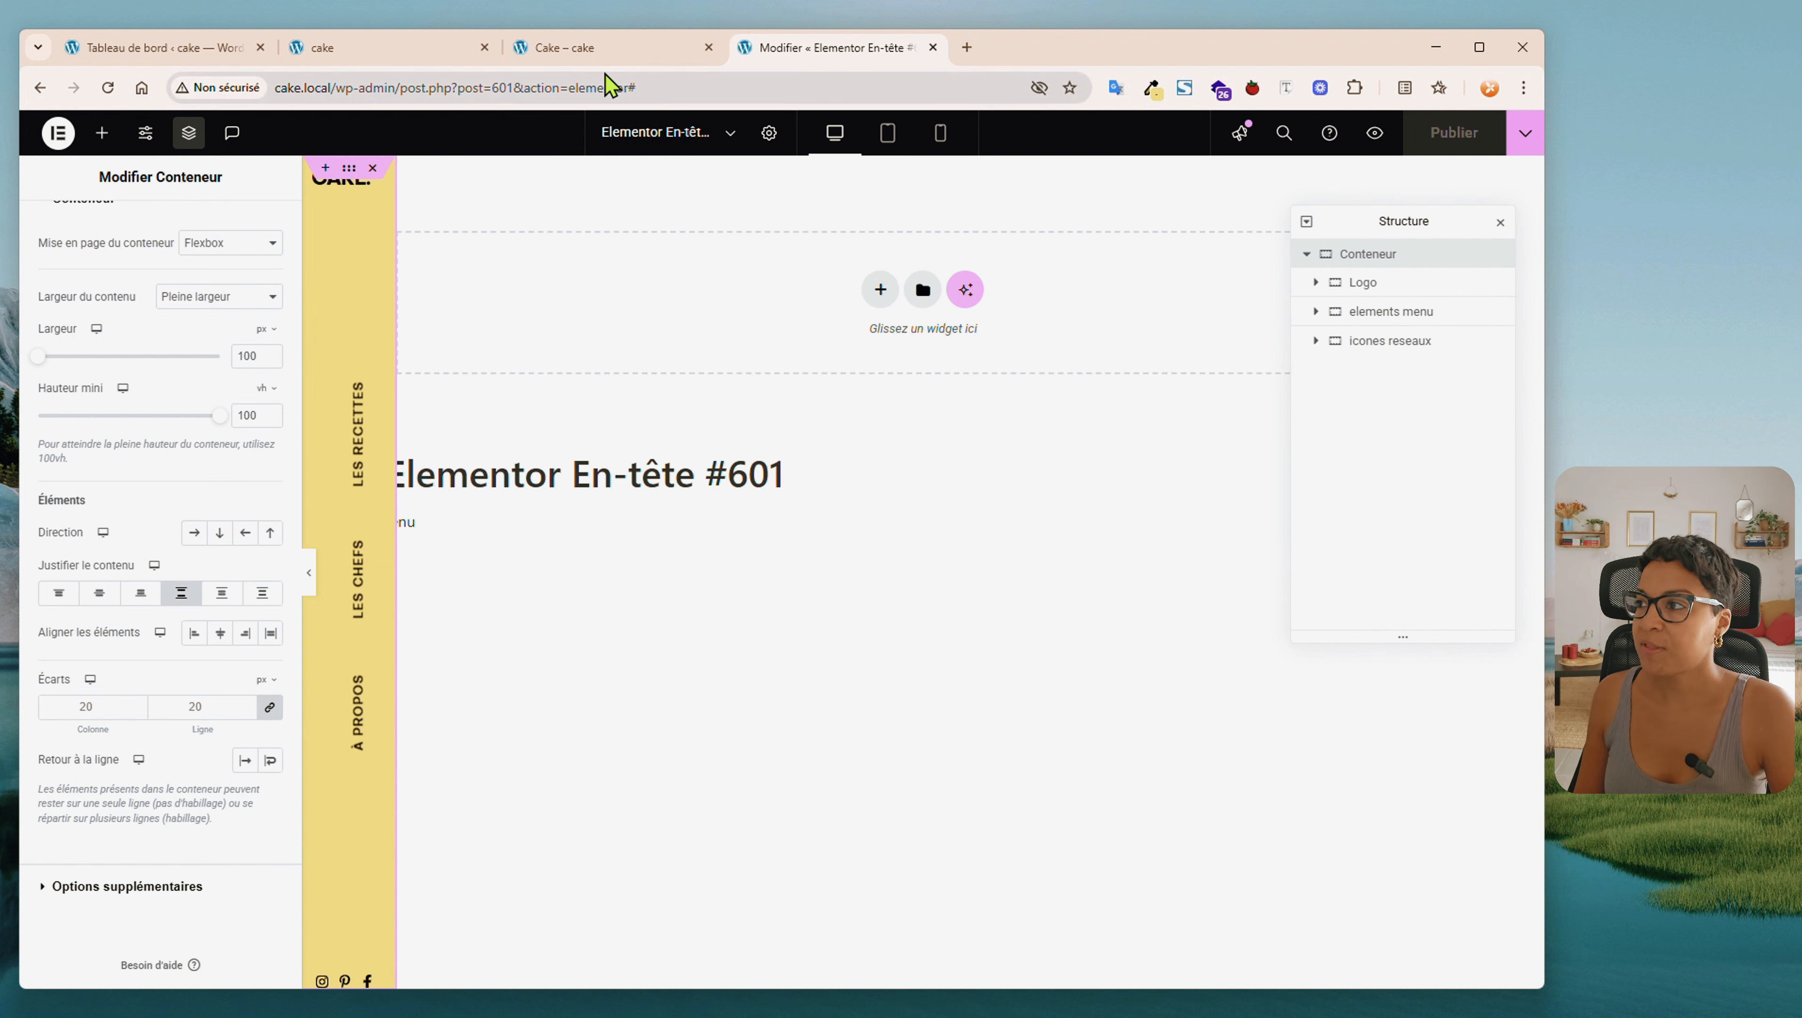
# Reload the Cake page to check the side header's vertical distribution, then return to the header editor
pyautogui.click(602, 47)
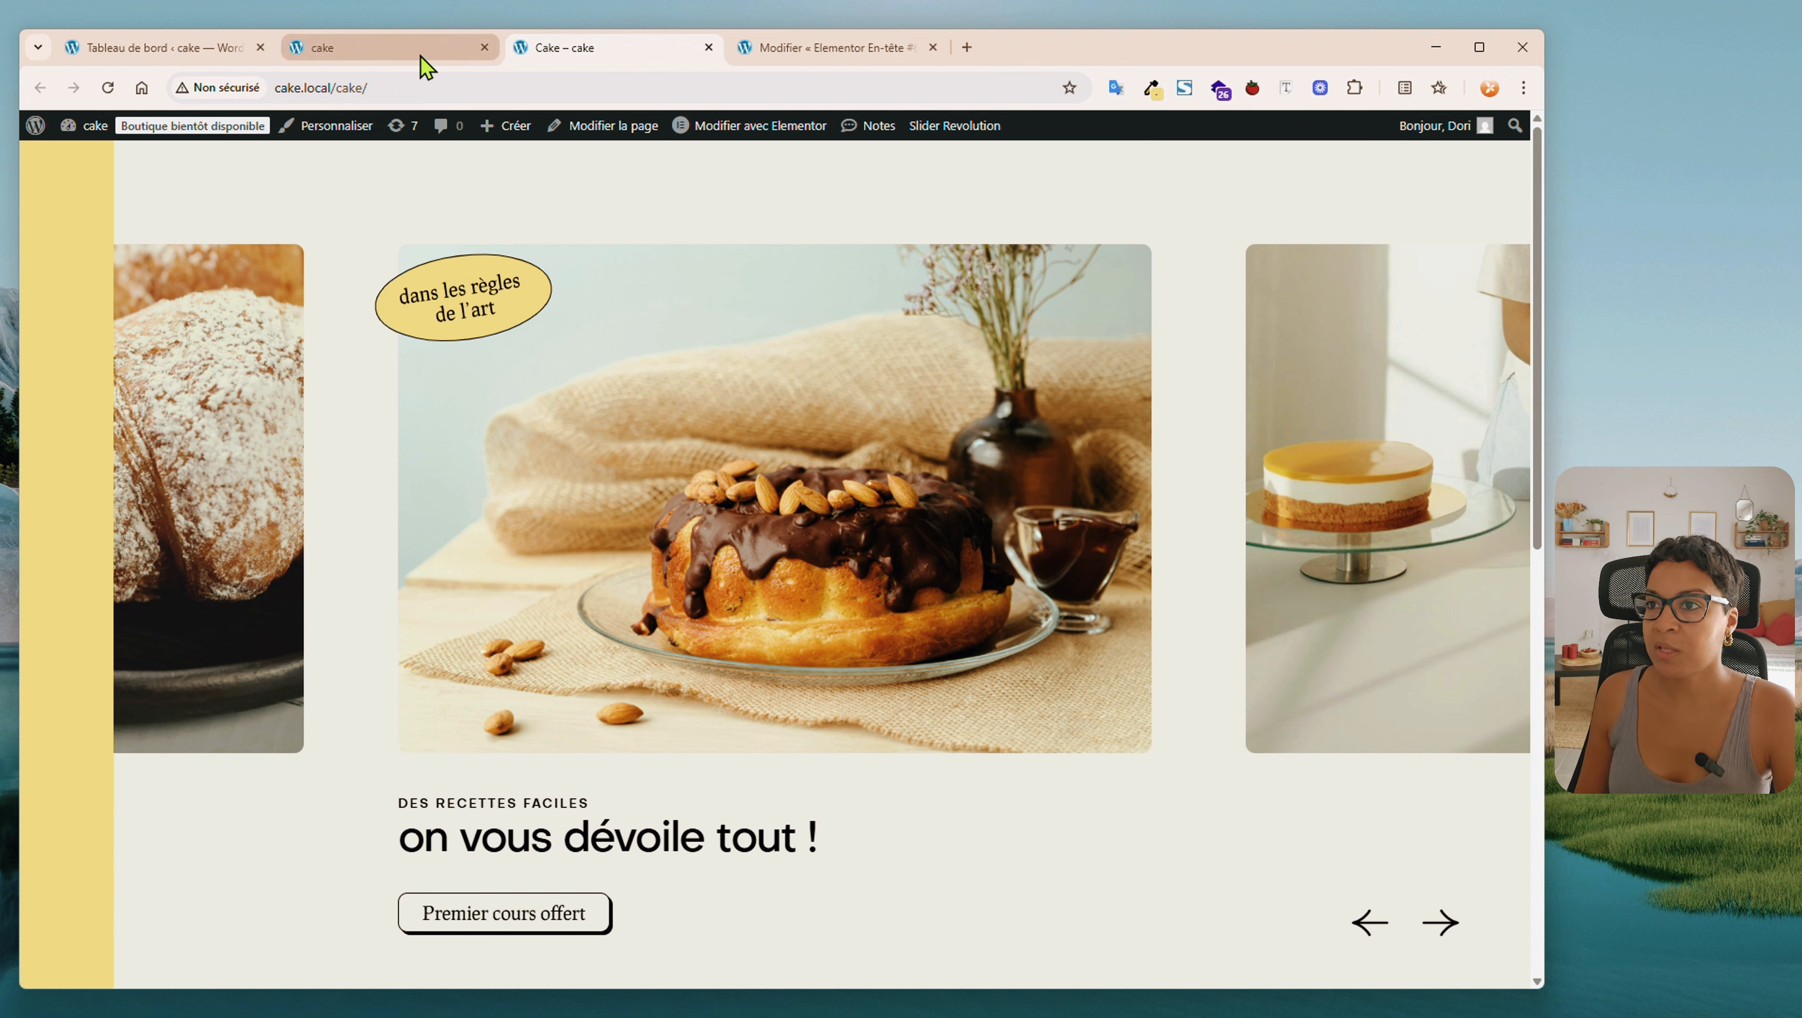
pyautogui.click(109, 87)
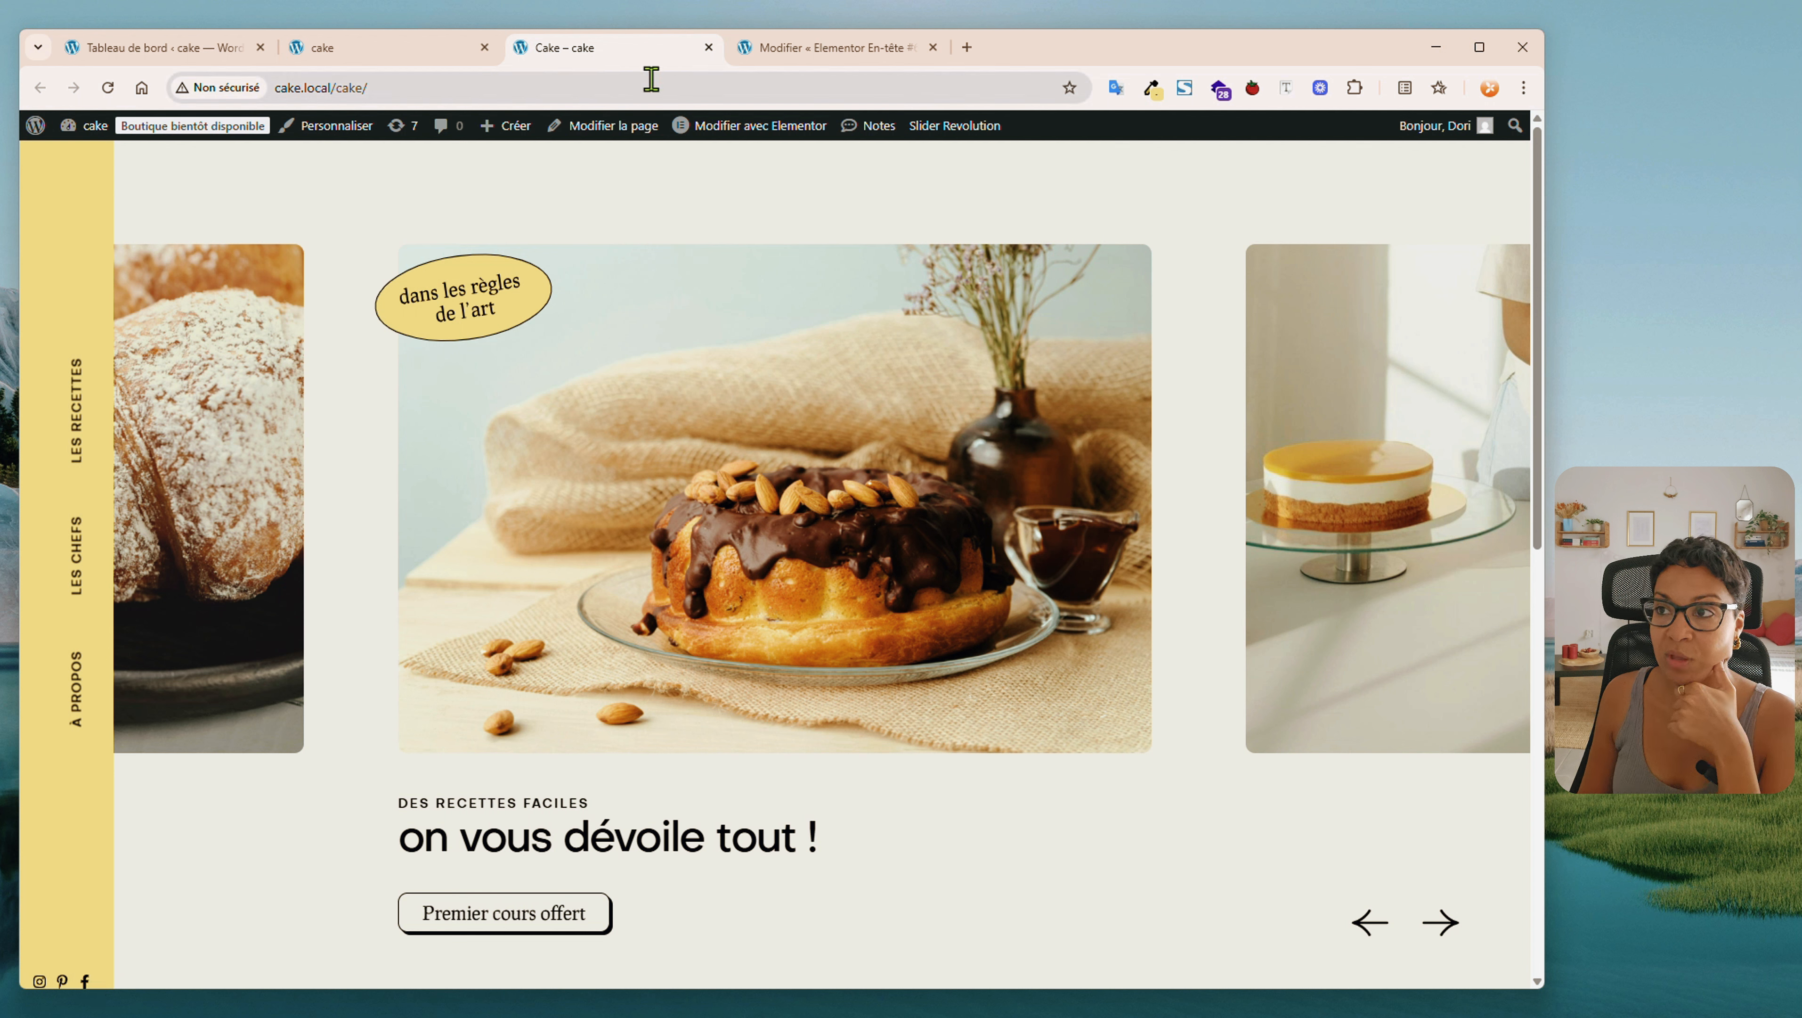
pyautogui.click(764, 61)
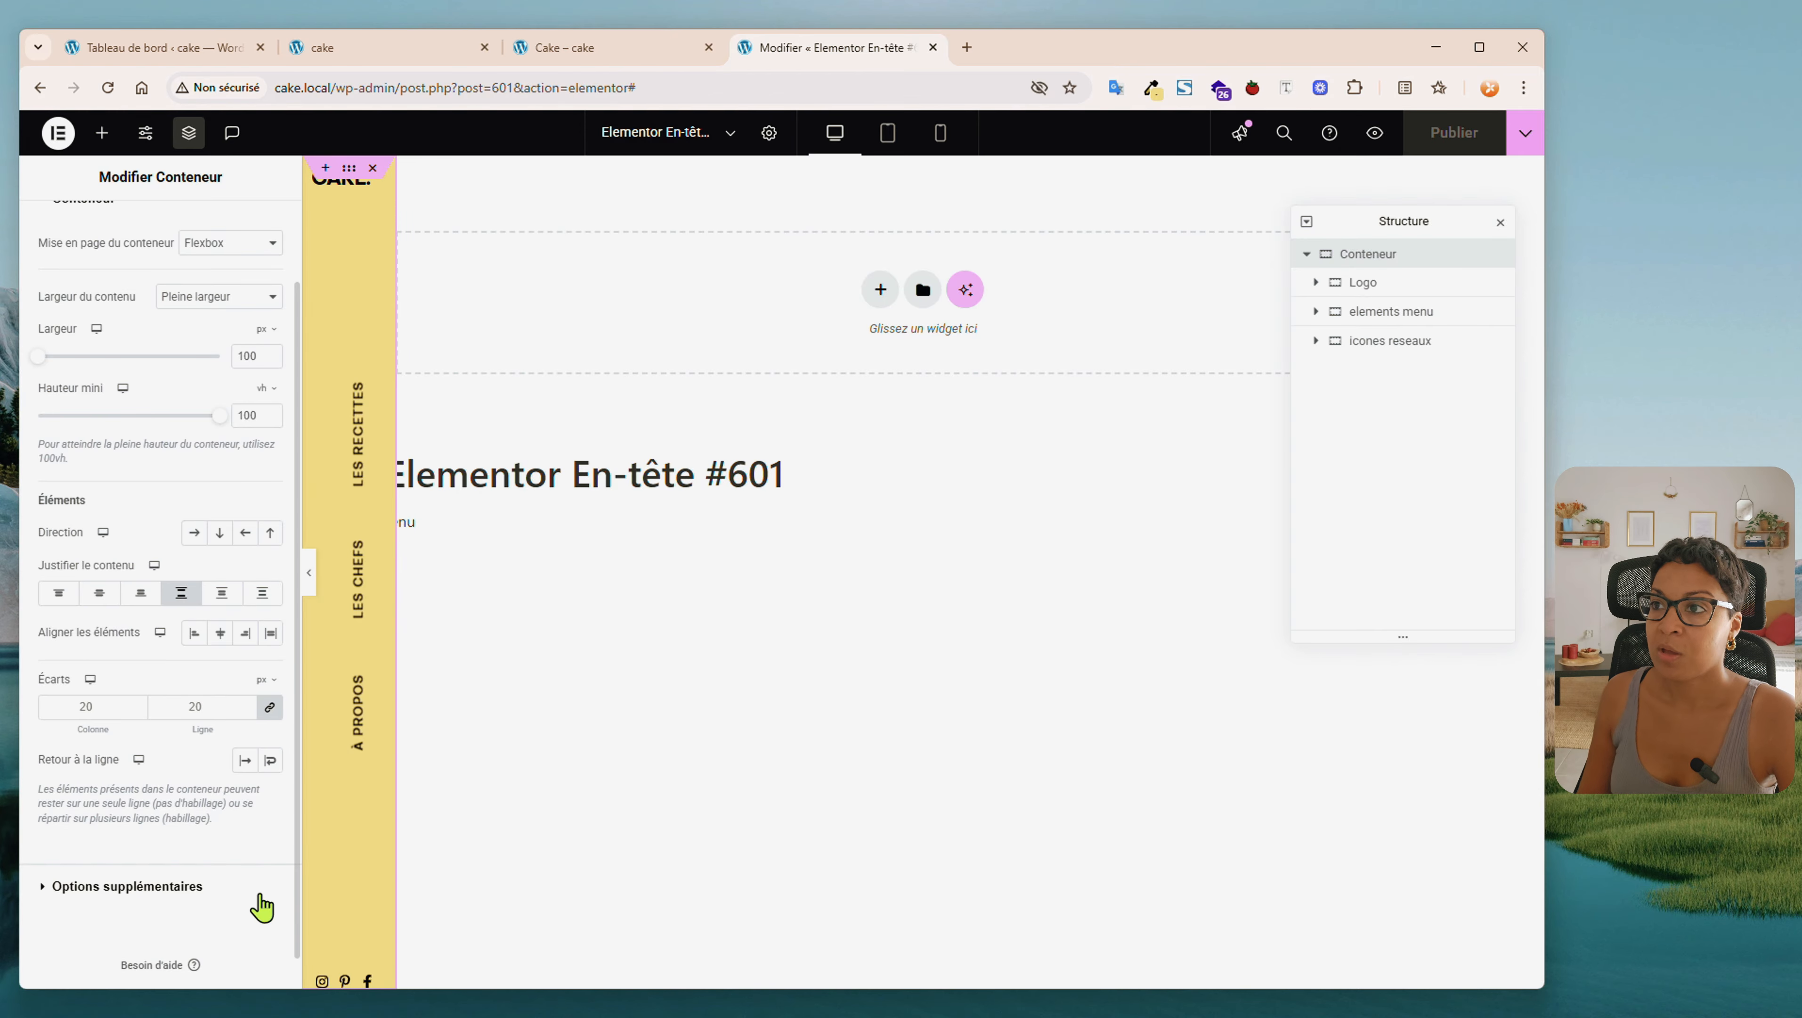
# Set the bottom inner margin of the icones reseaux container to 20 px
pyautogui.click(1354, 342)
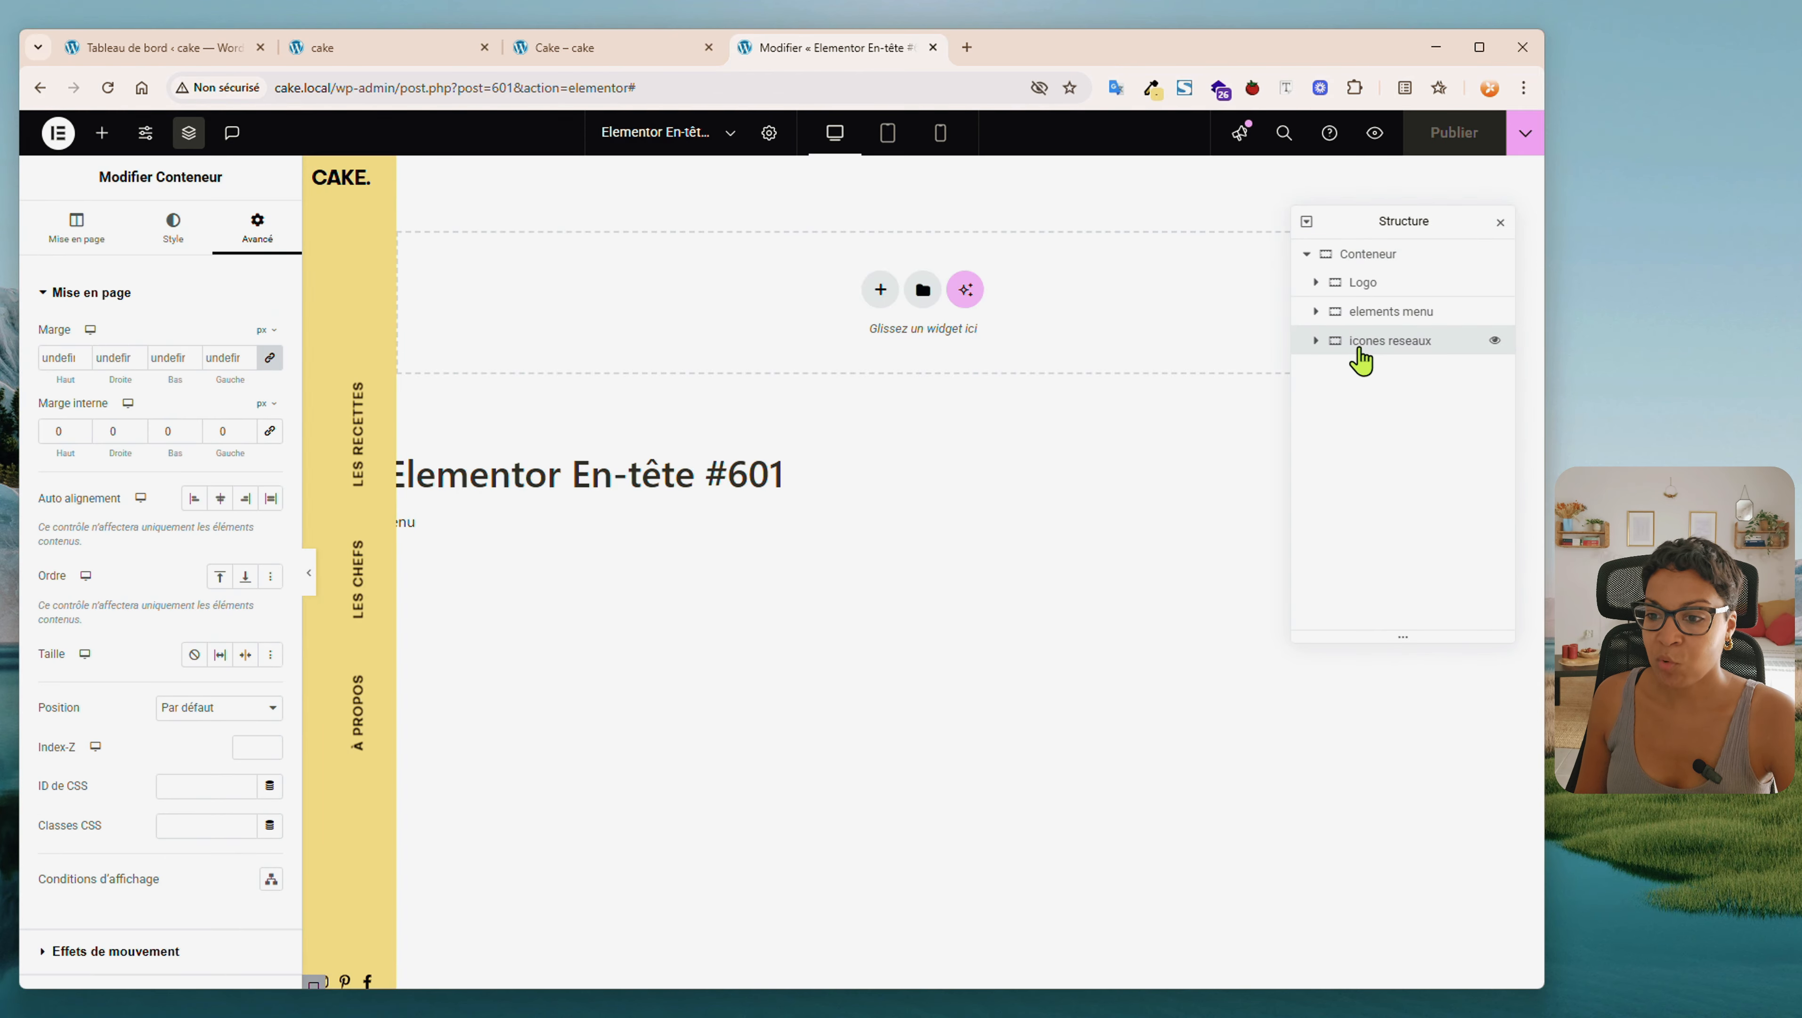
pyautogui.doubleClick(174, 432)
pyautogui.write('20')
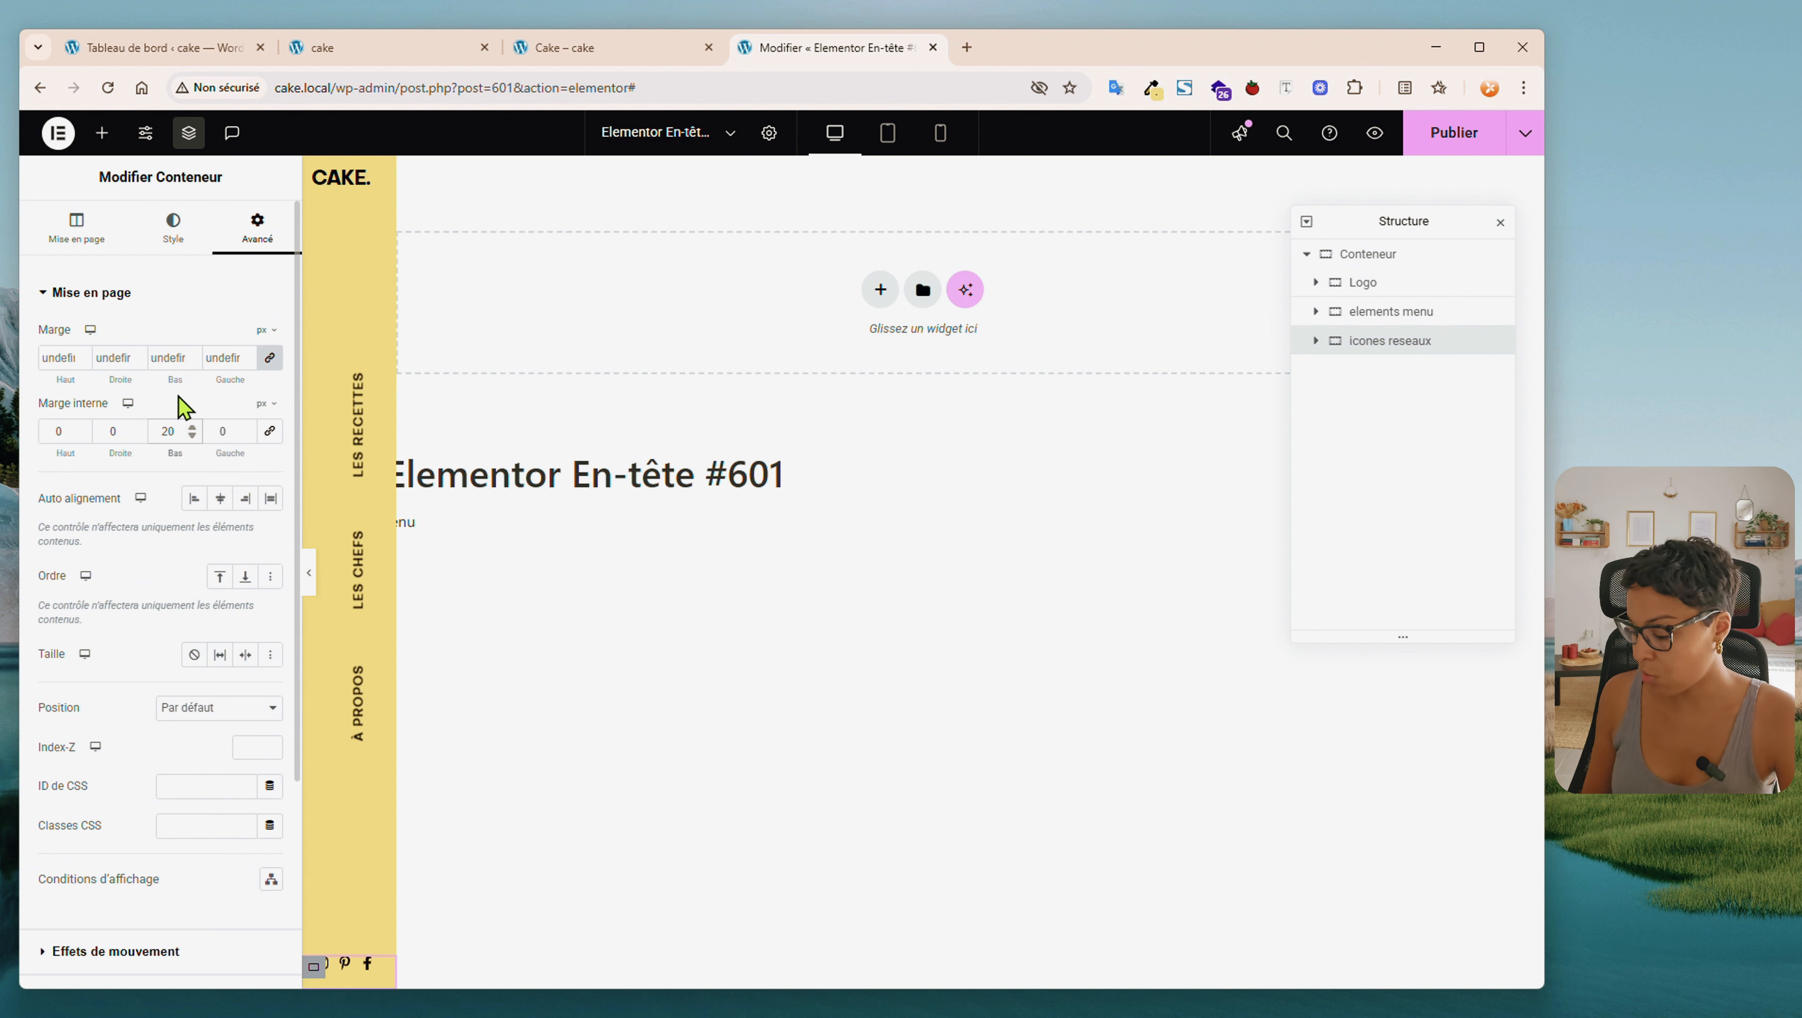
# Unlink the Logo container's inner margins and set the top to 40 px and the other sides to 0
pyautogui.click(1401, 260)
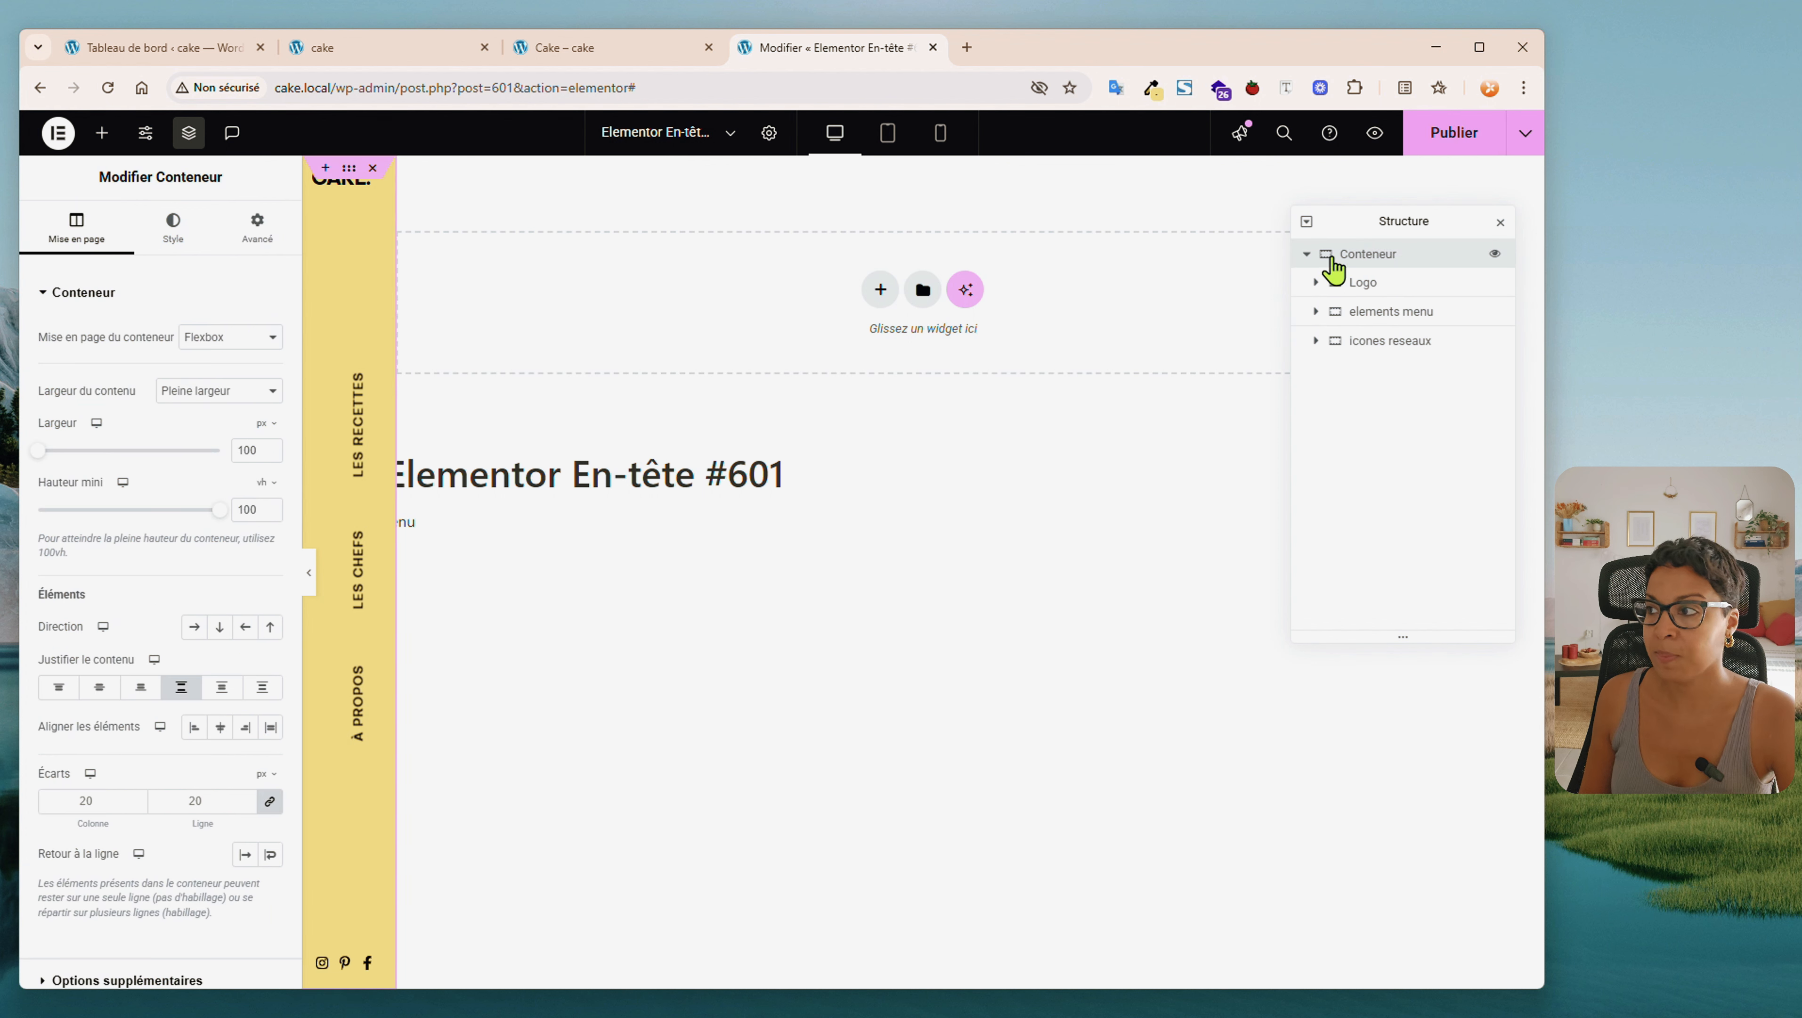
pyautogui.click(1316, 282)
pyautogui.click(1409, 293)
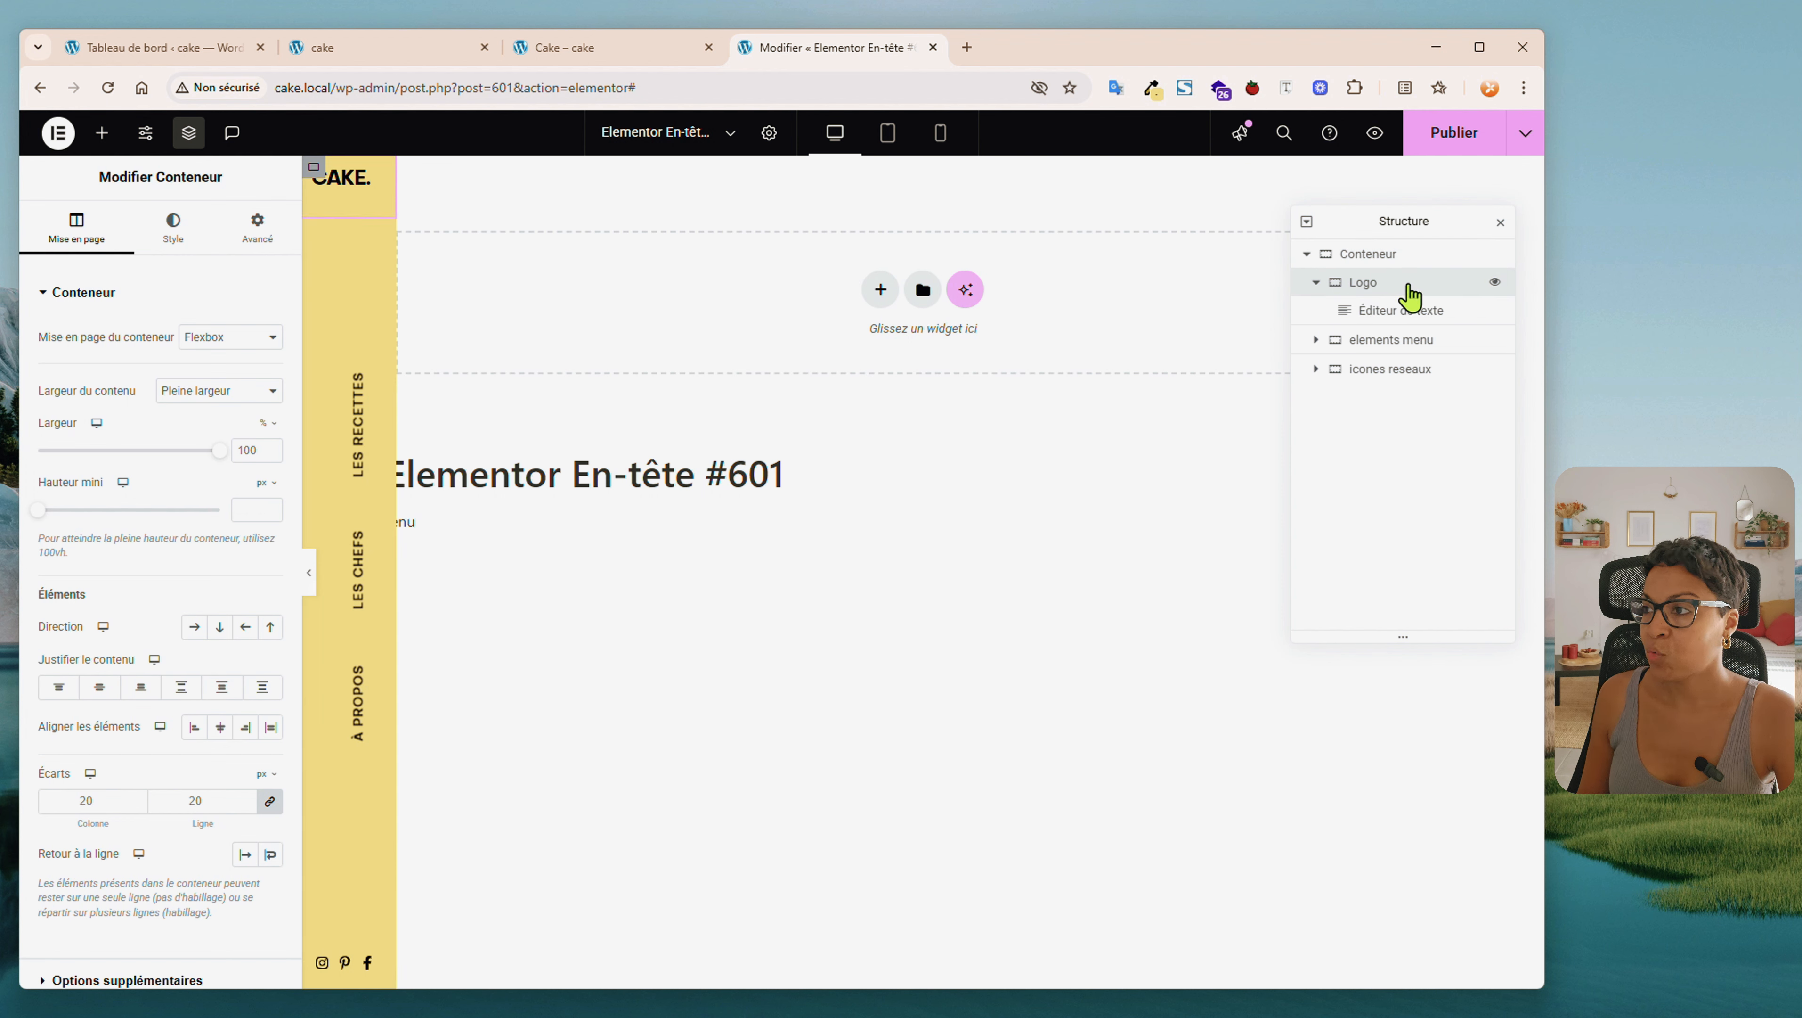
pyautogui.click(250, 229)
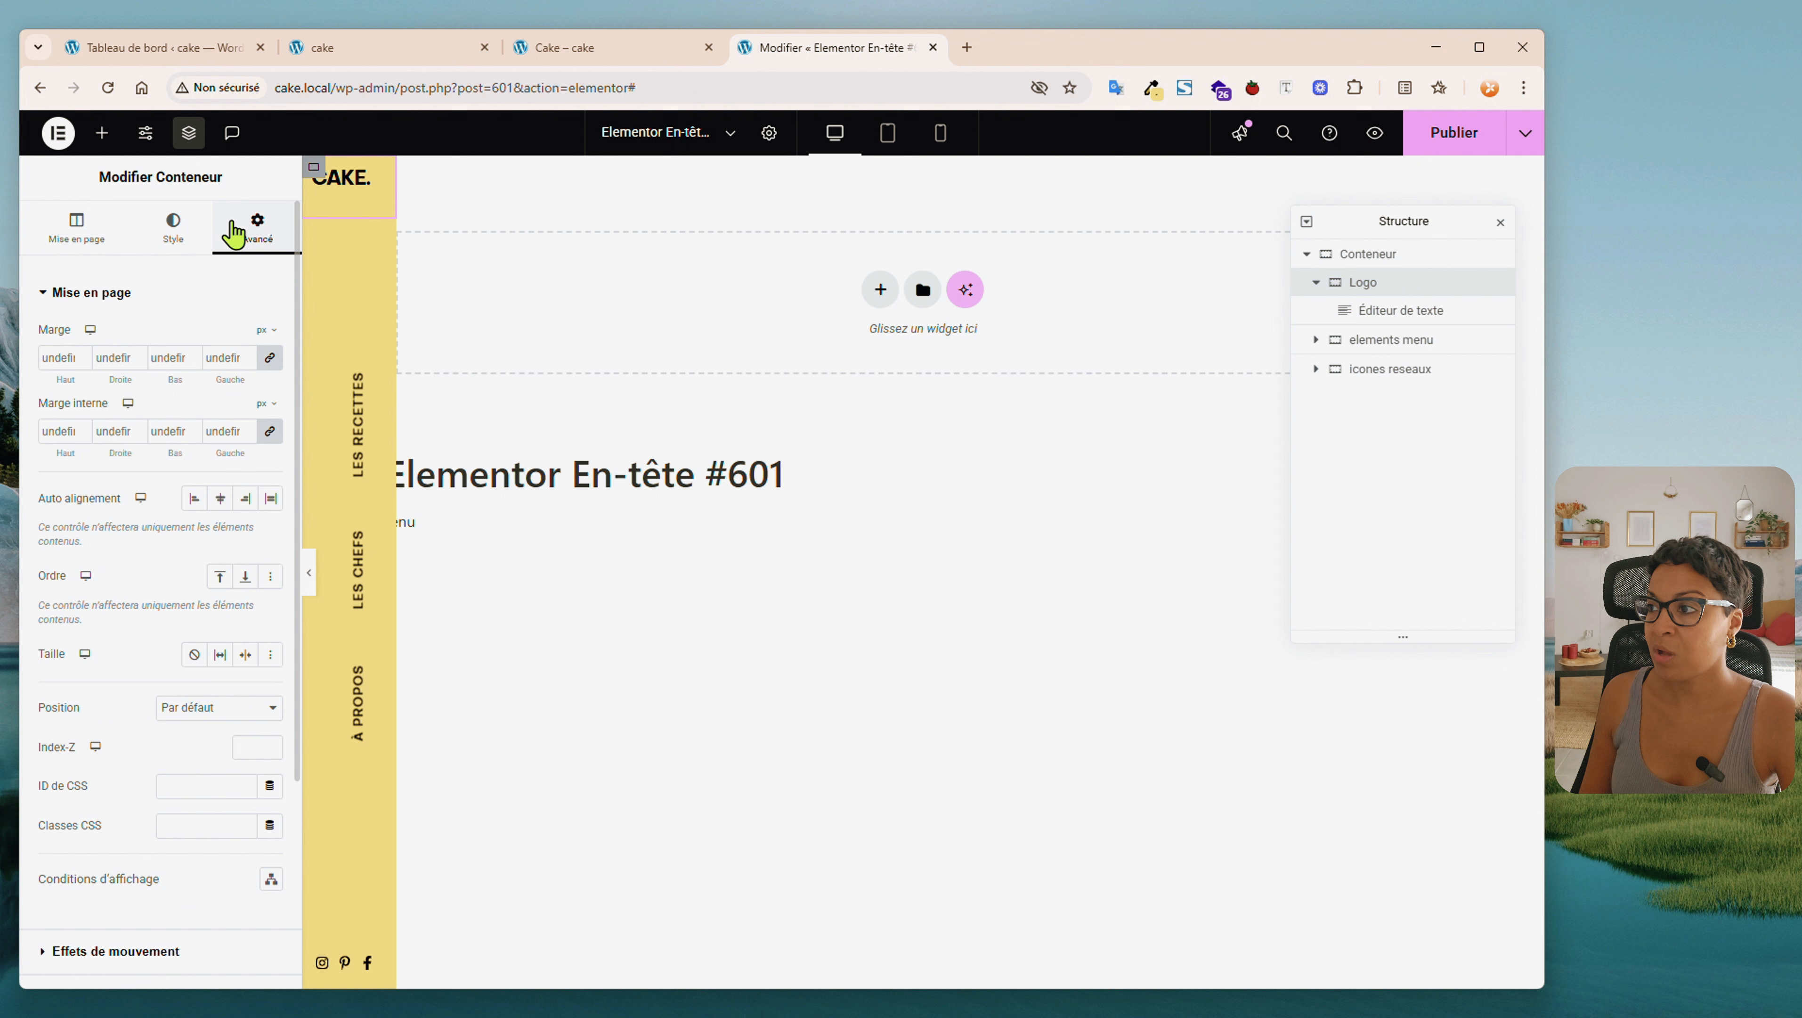
pyautogui.click(269, 431)
pyautogui.doubleClick(55, 431)
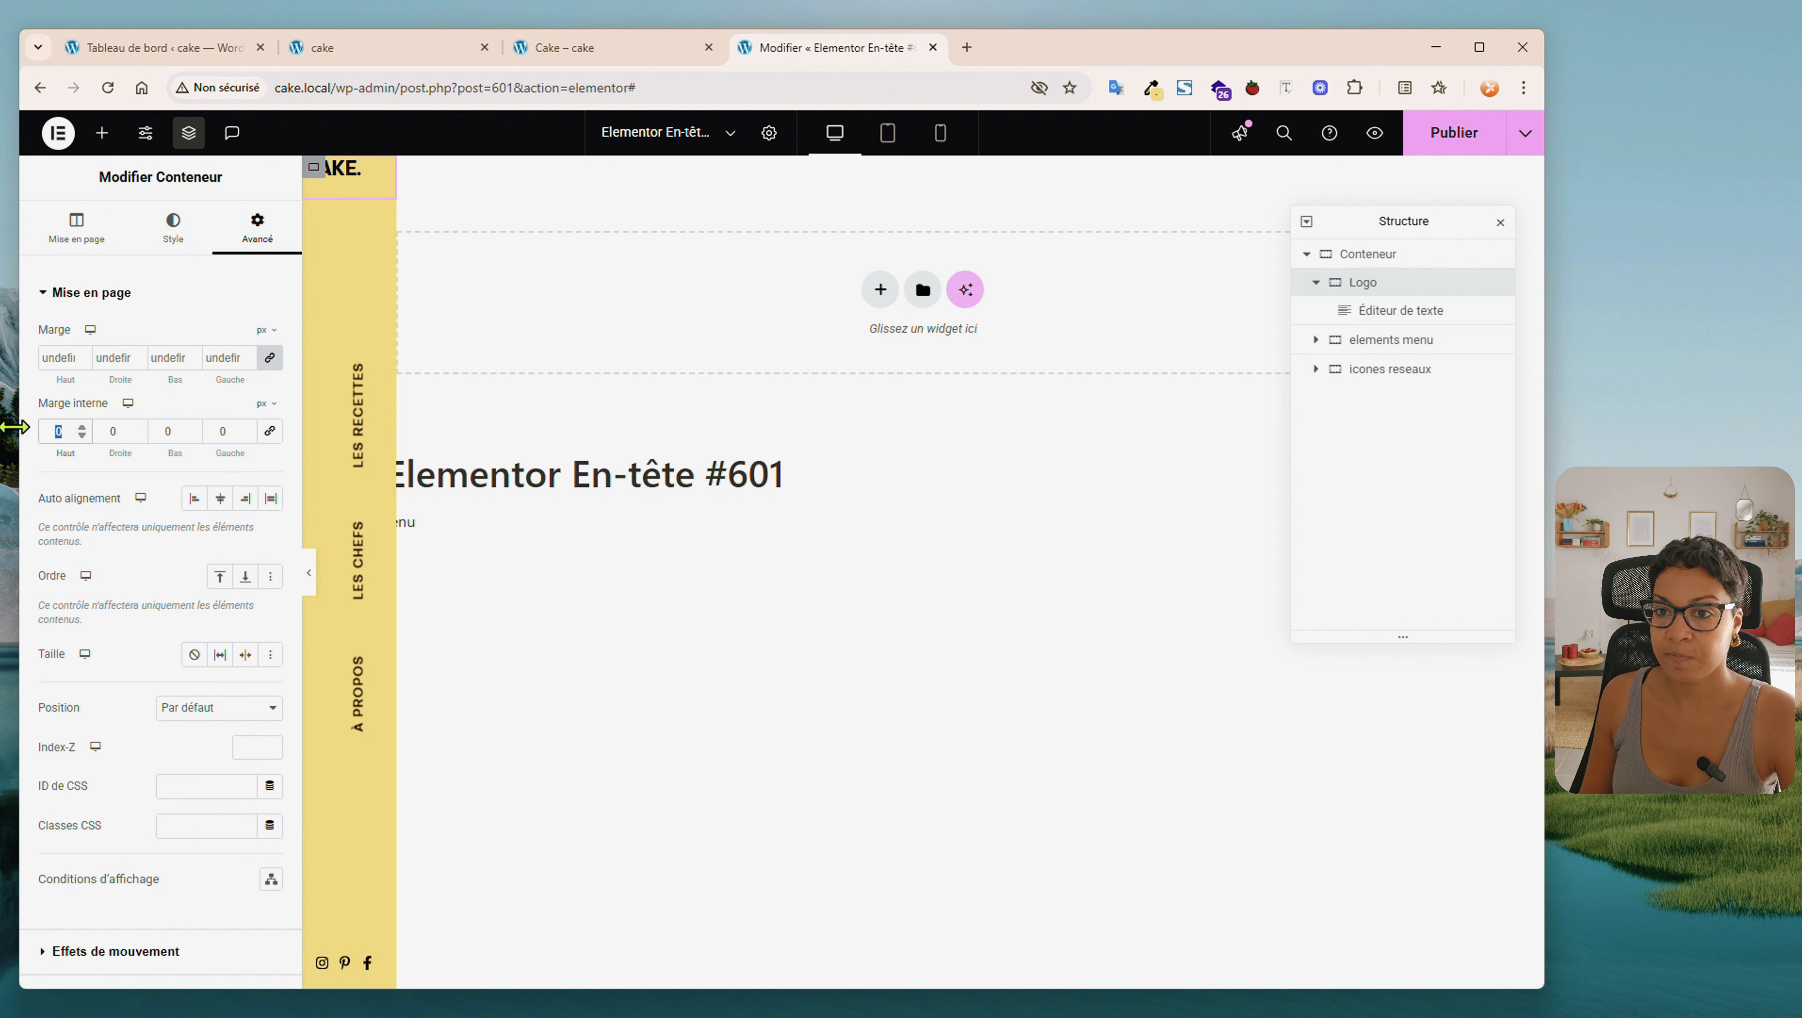
pyautogui.write('40')
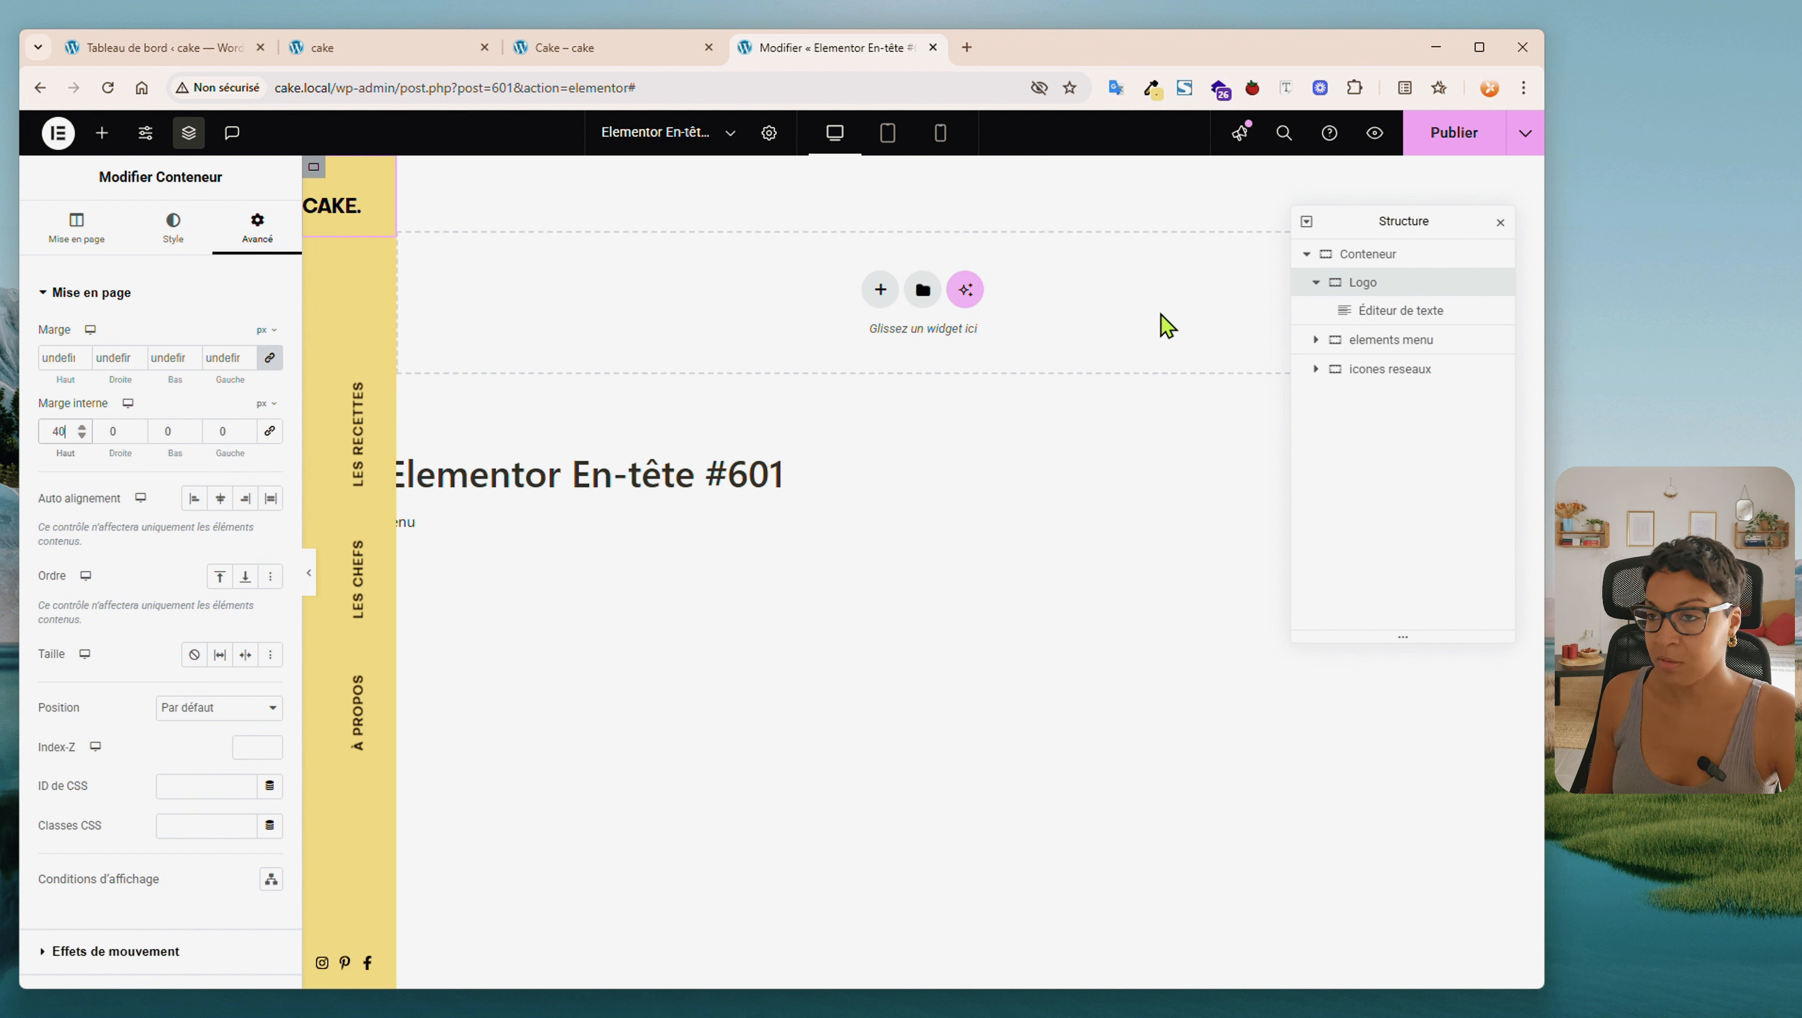
# Publish the header and reload the Cake page to check the spacing of the logo and social icons
pyautogui.click(1456, 143)
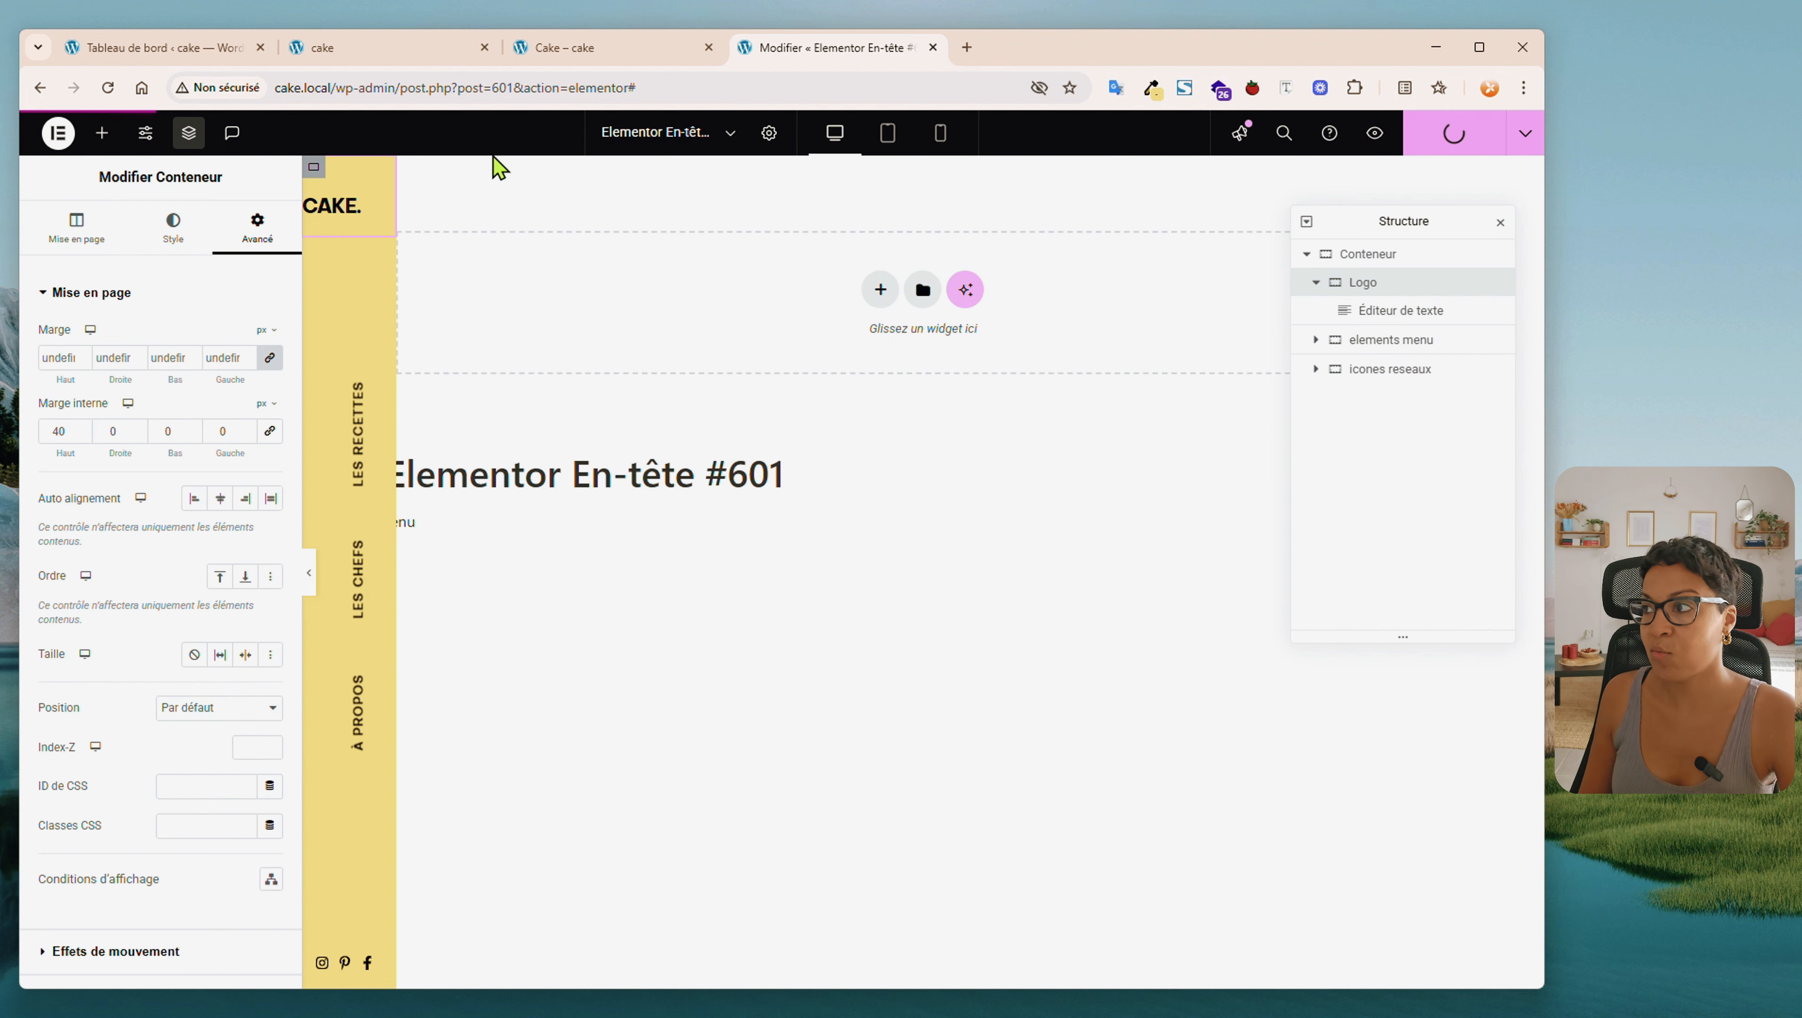
pyautogui.click(556, 50)
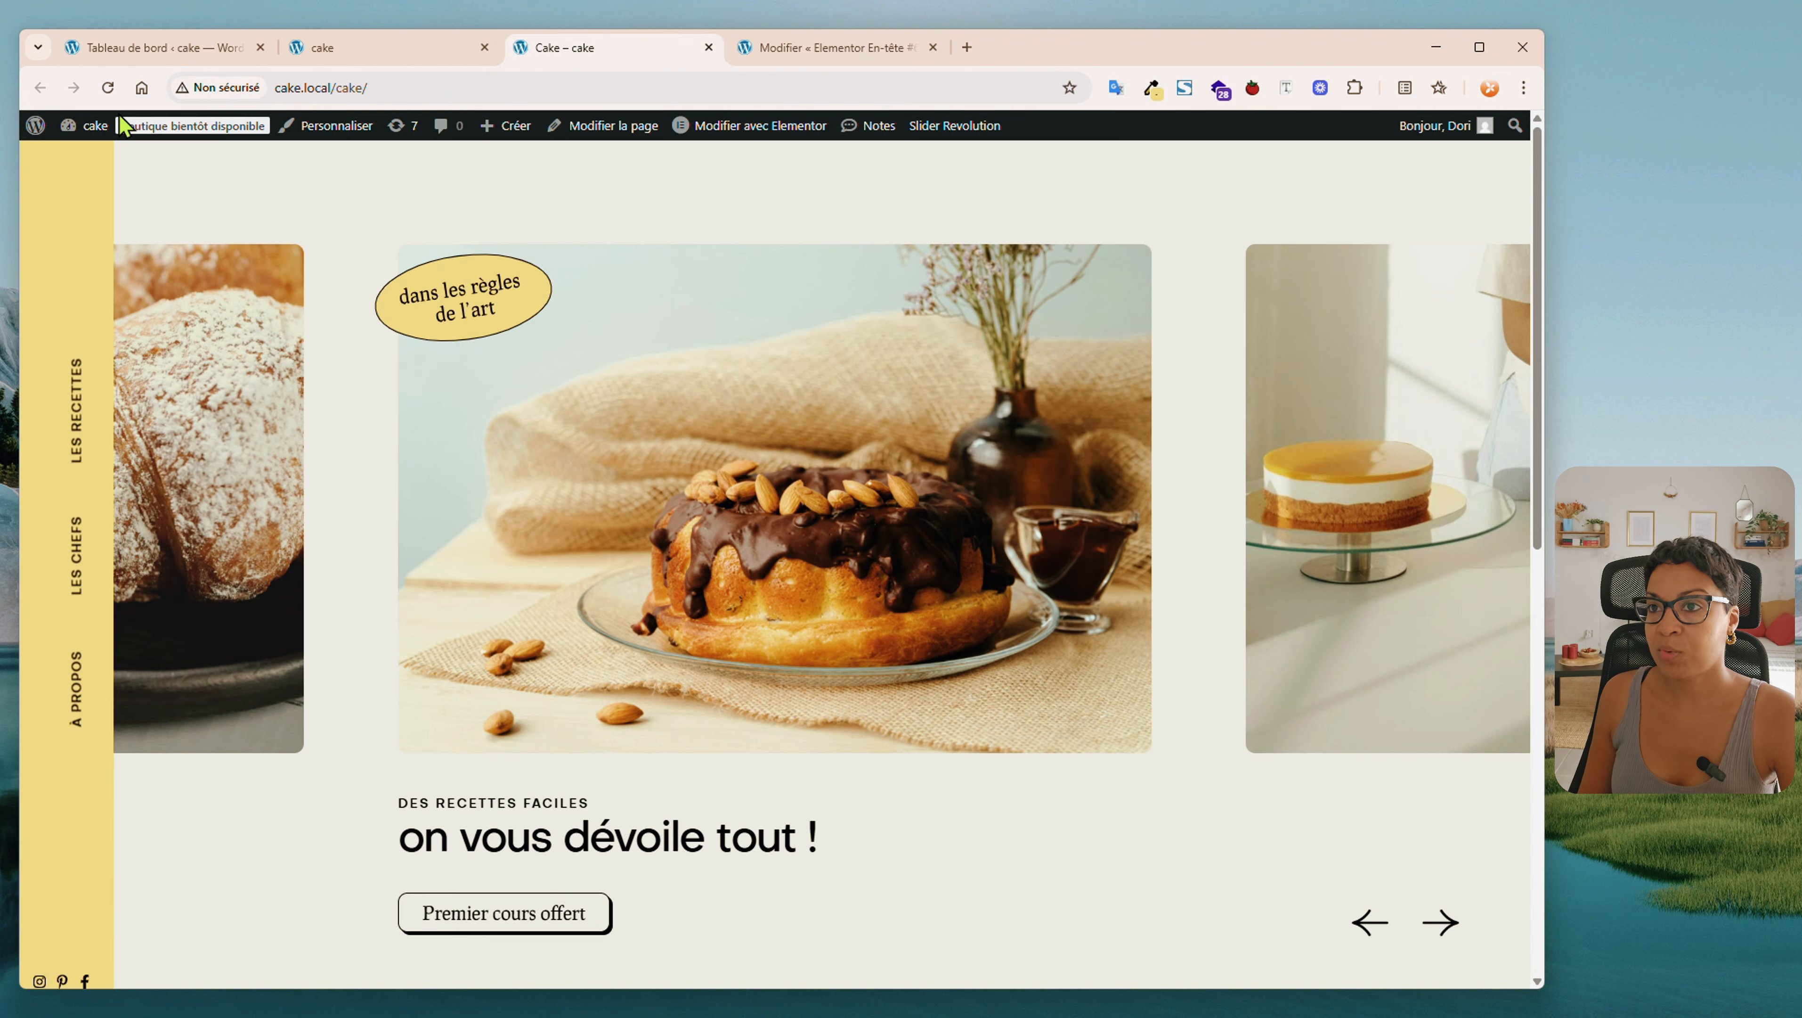
pyautogui.click(107, 88)
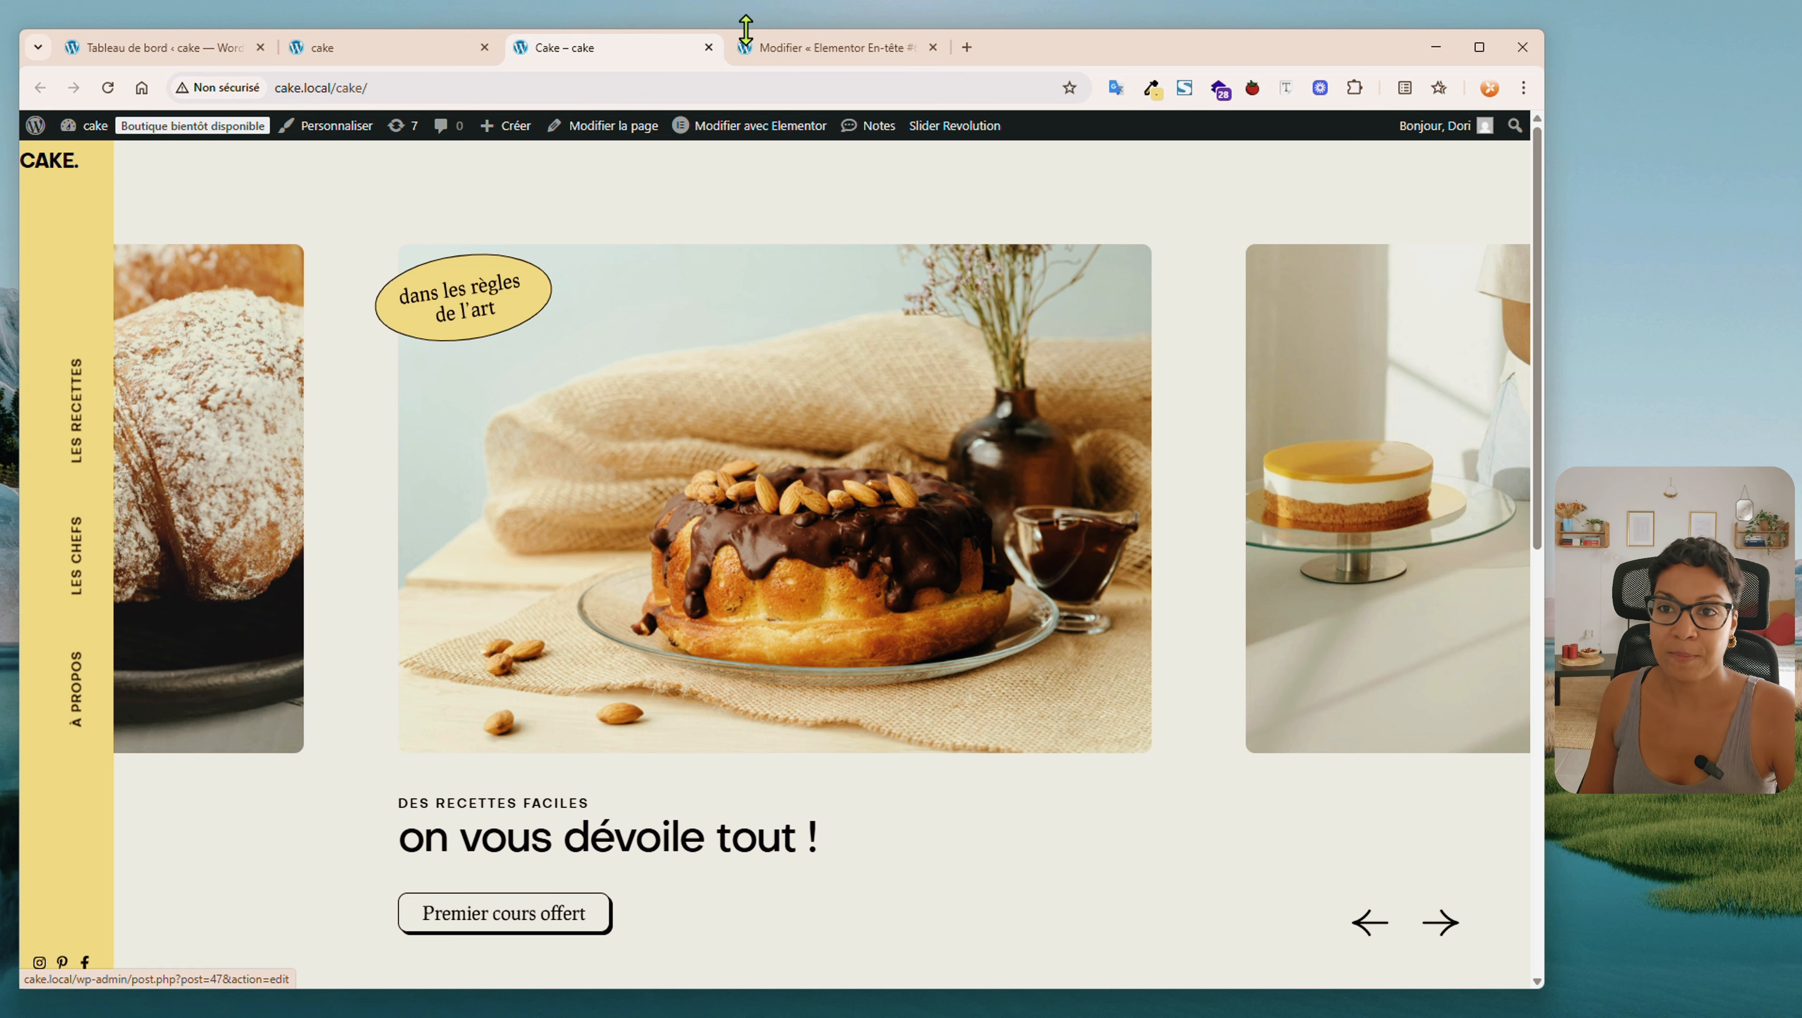
pyautogui.click(747, 48)
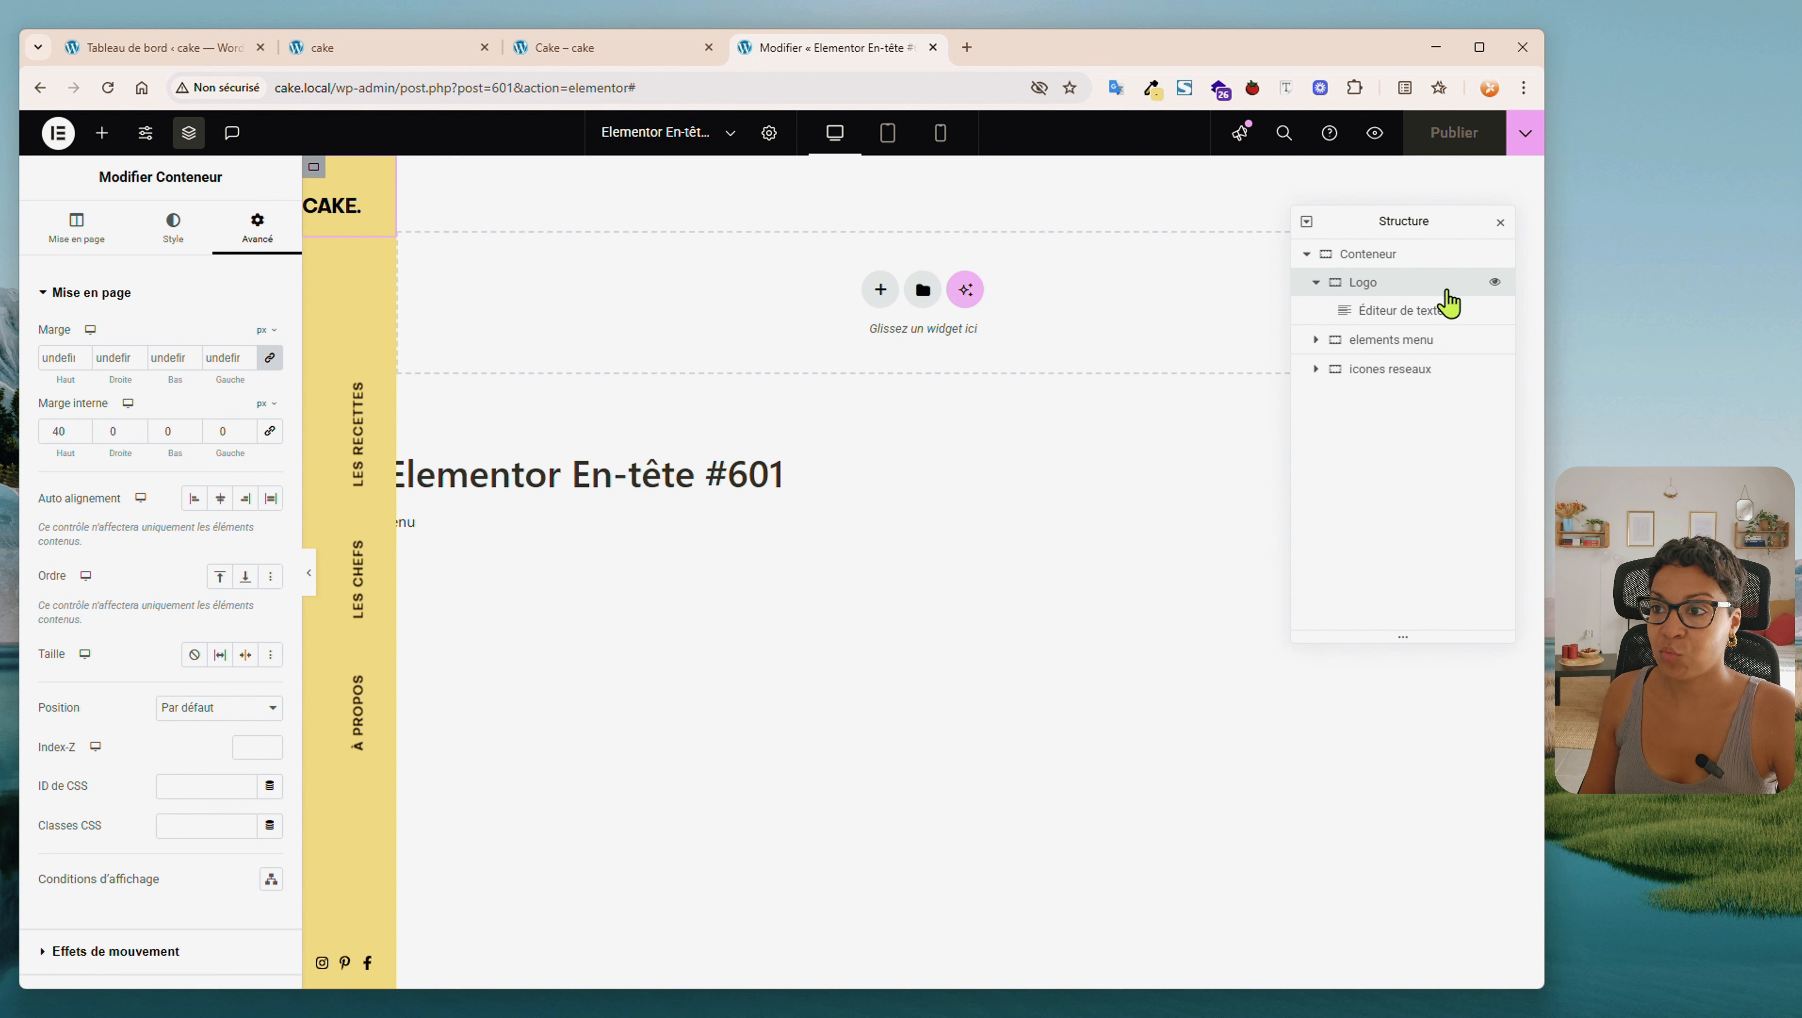
# Centre-align the elements inside the Logo container
pyautogui.click(62, 246)
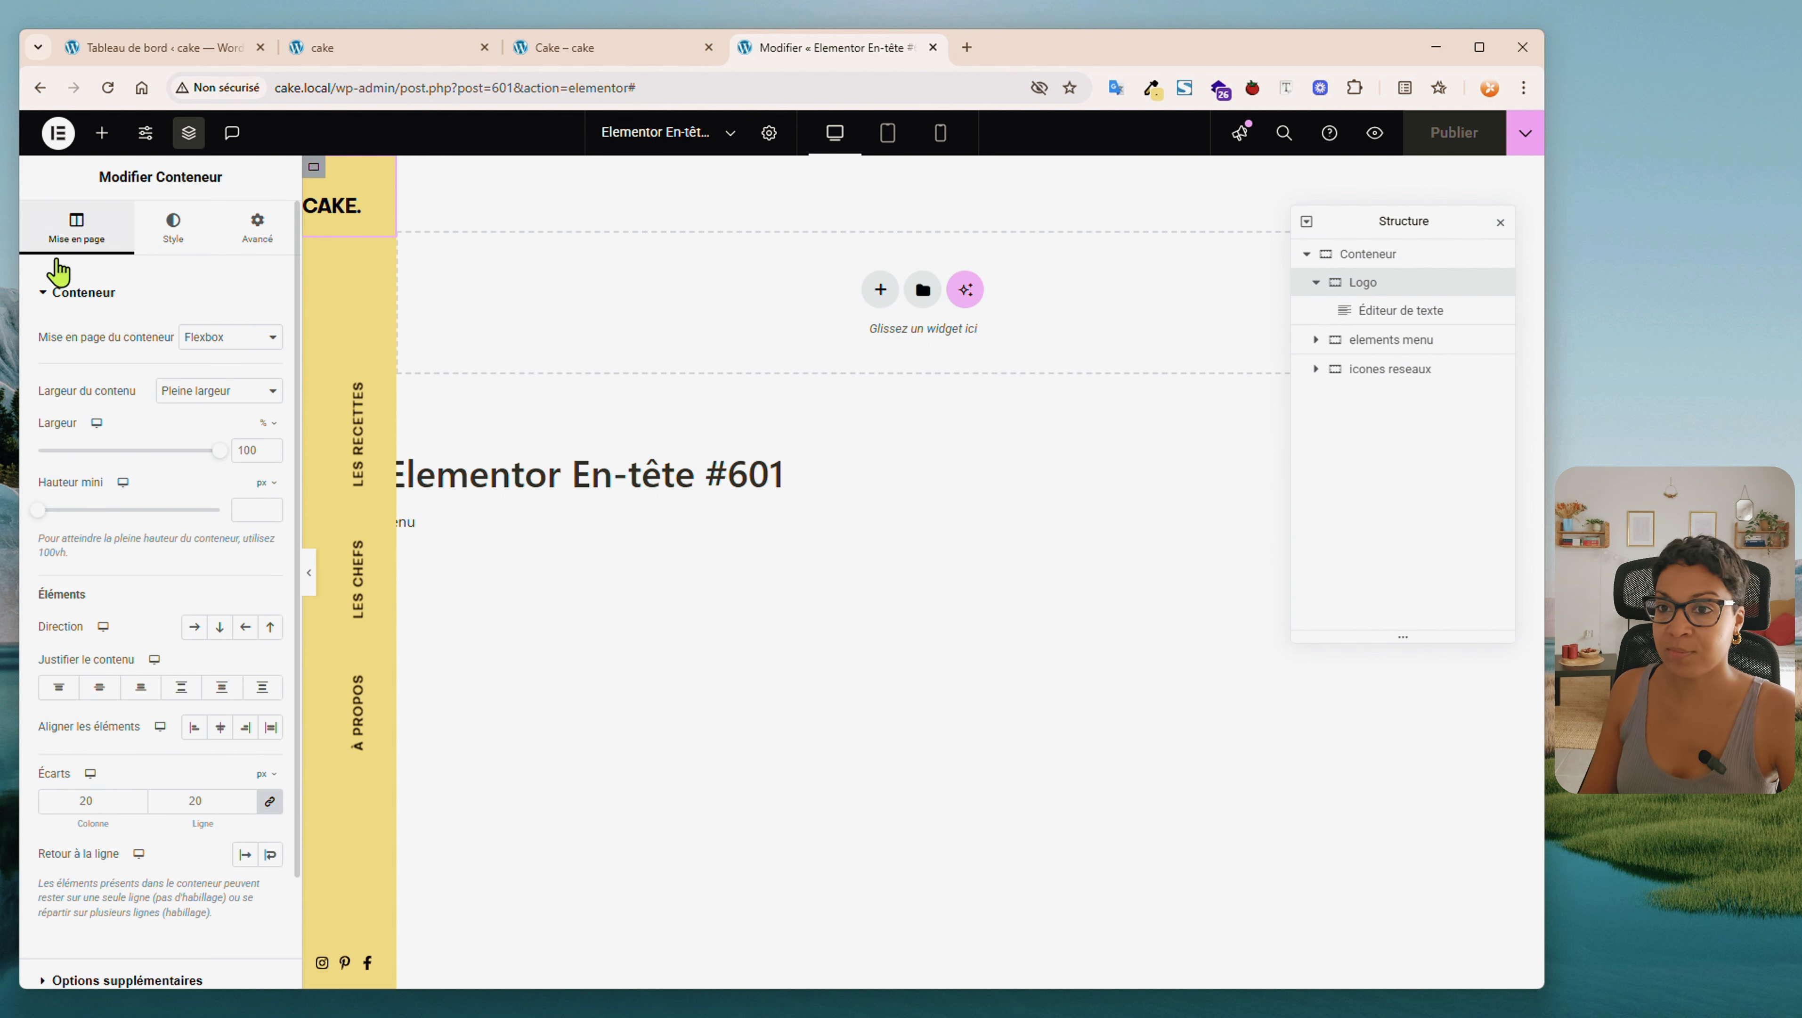
pyautogui.scroll(-2, 123, 614)
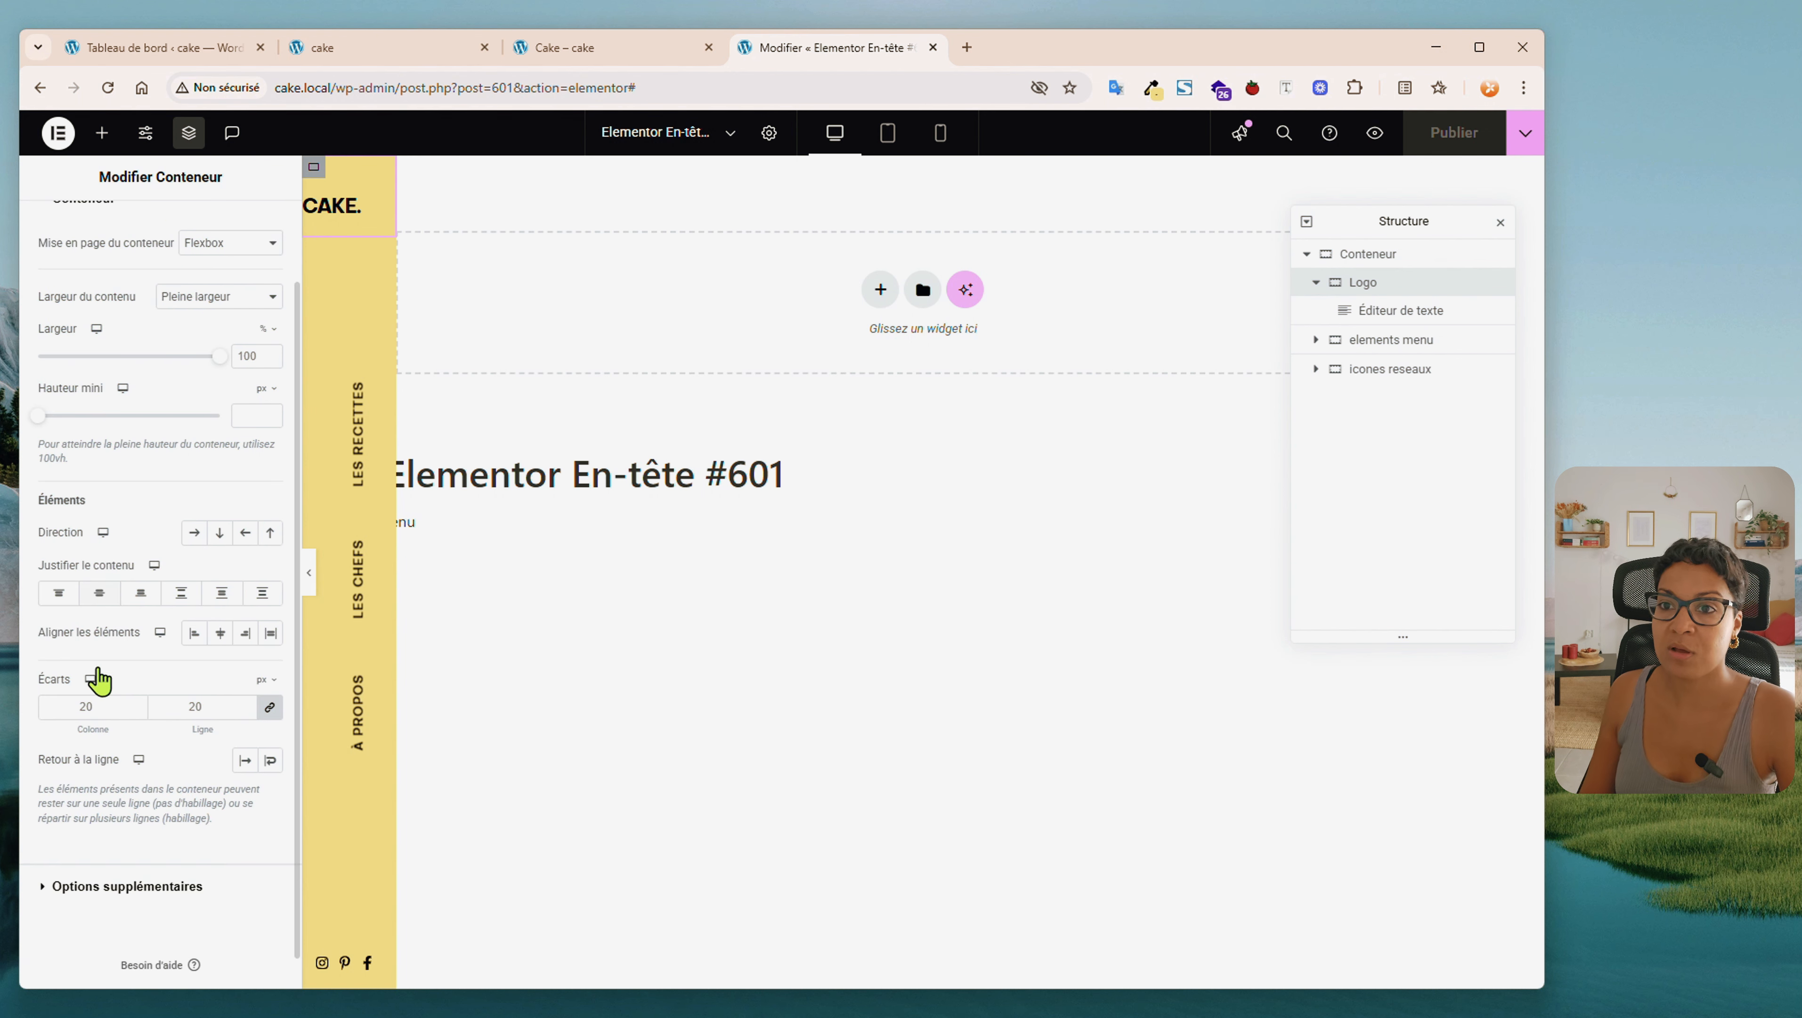
pyautogui.click(221, 633)
# Publish the header with the centred logo and reload the Cake page to view it
pyautogui.click(1450, 135)
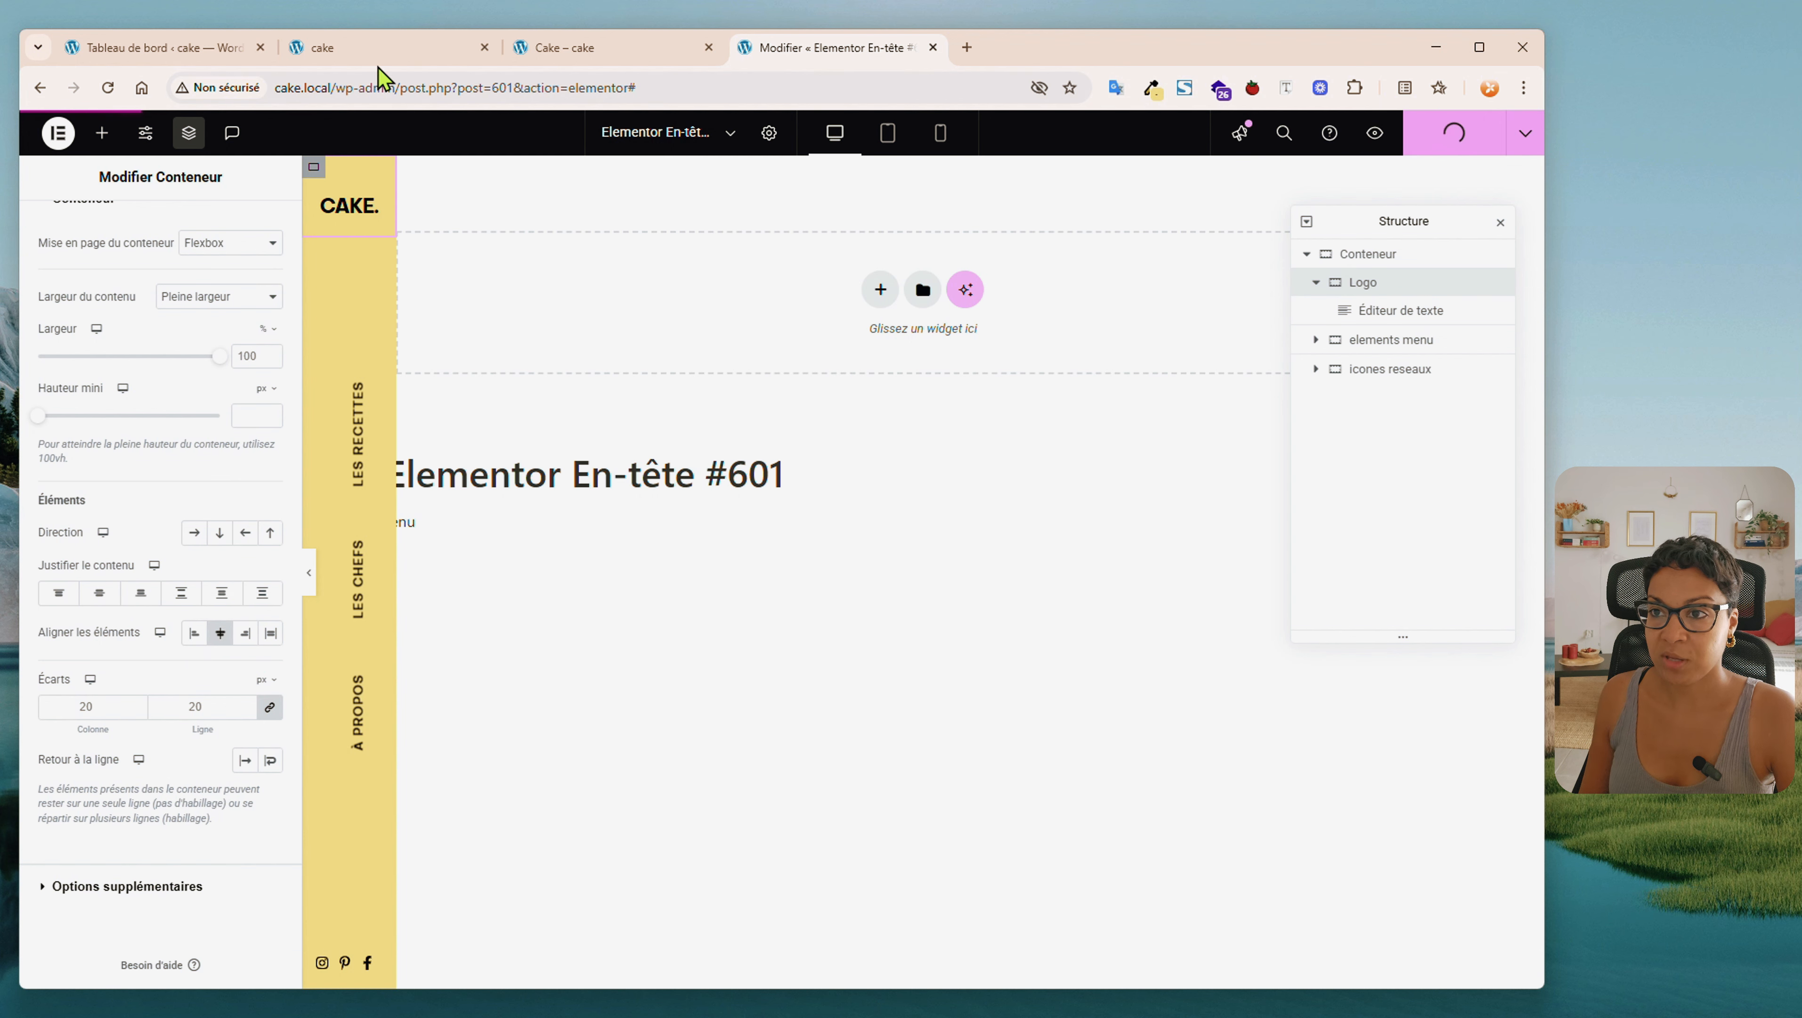
pyautogui.click(563, 50)
pyautogui.click(107, 87)
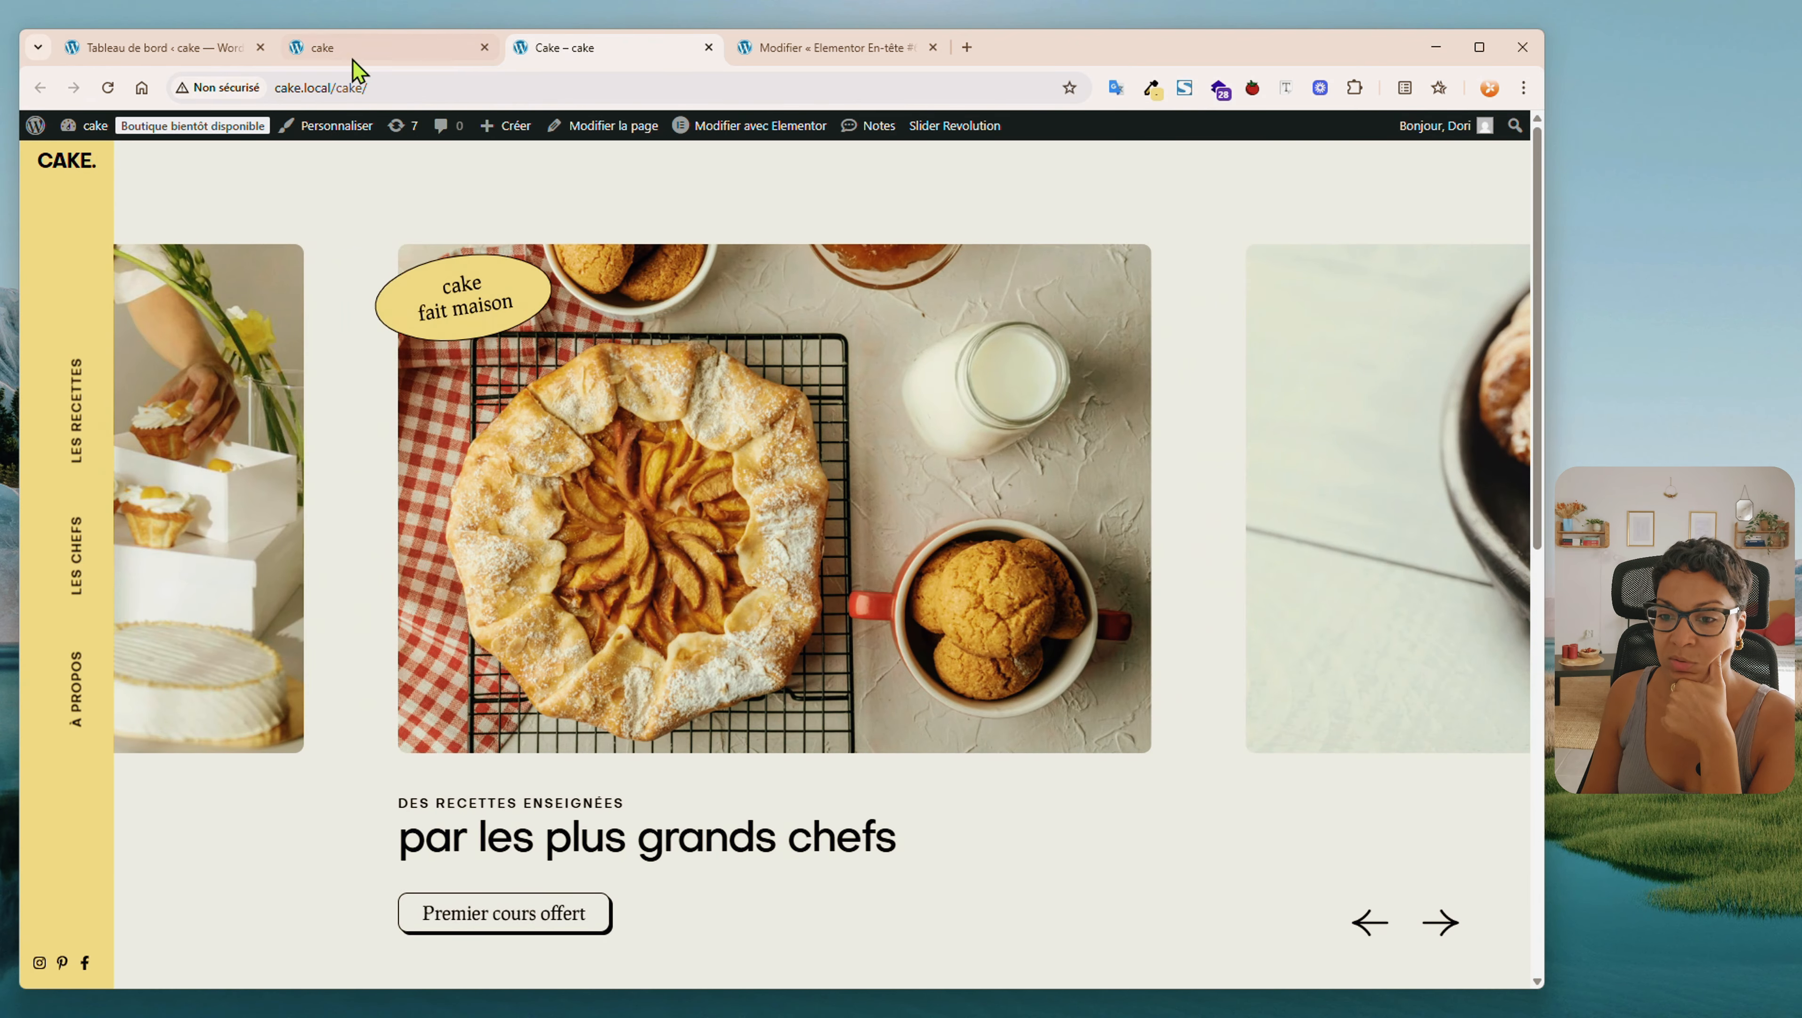
# Compare the Cake page with the reference home page, then give the outer header container a solid border
pyautogui.click(318, 62)
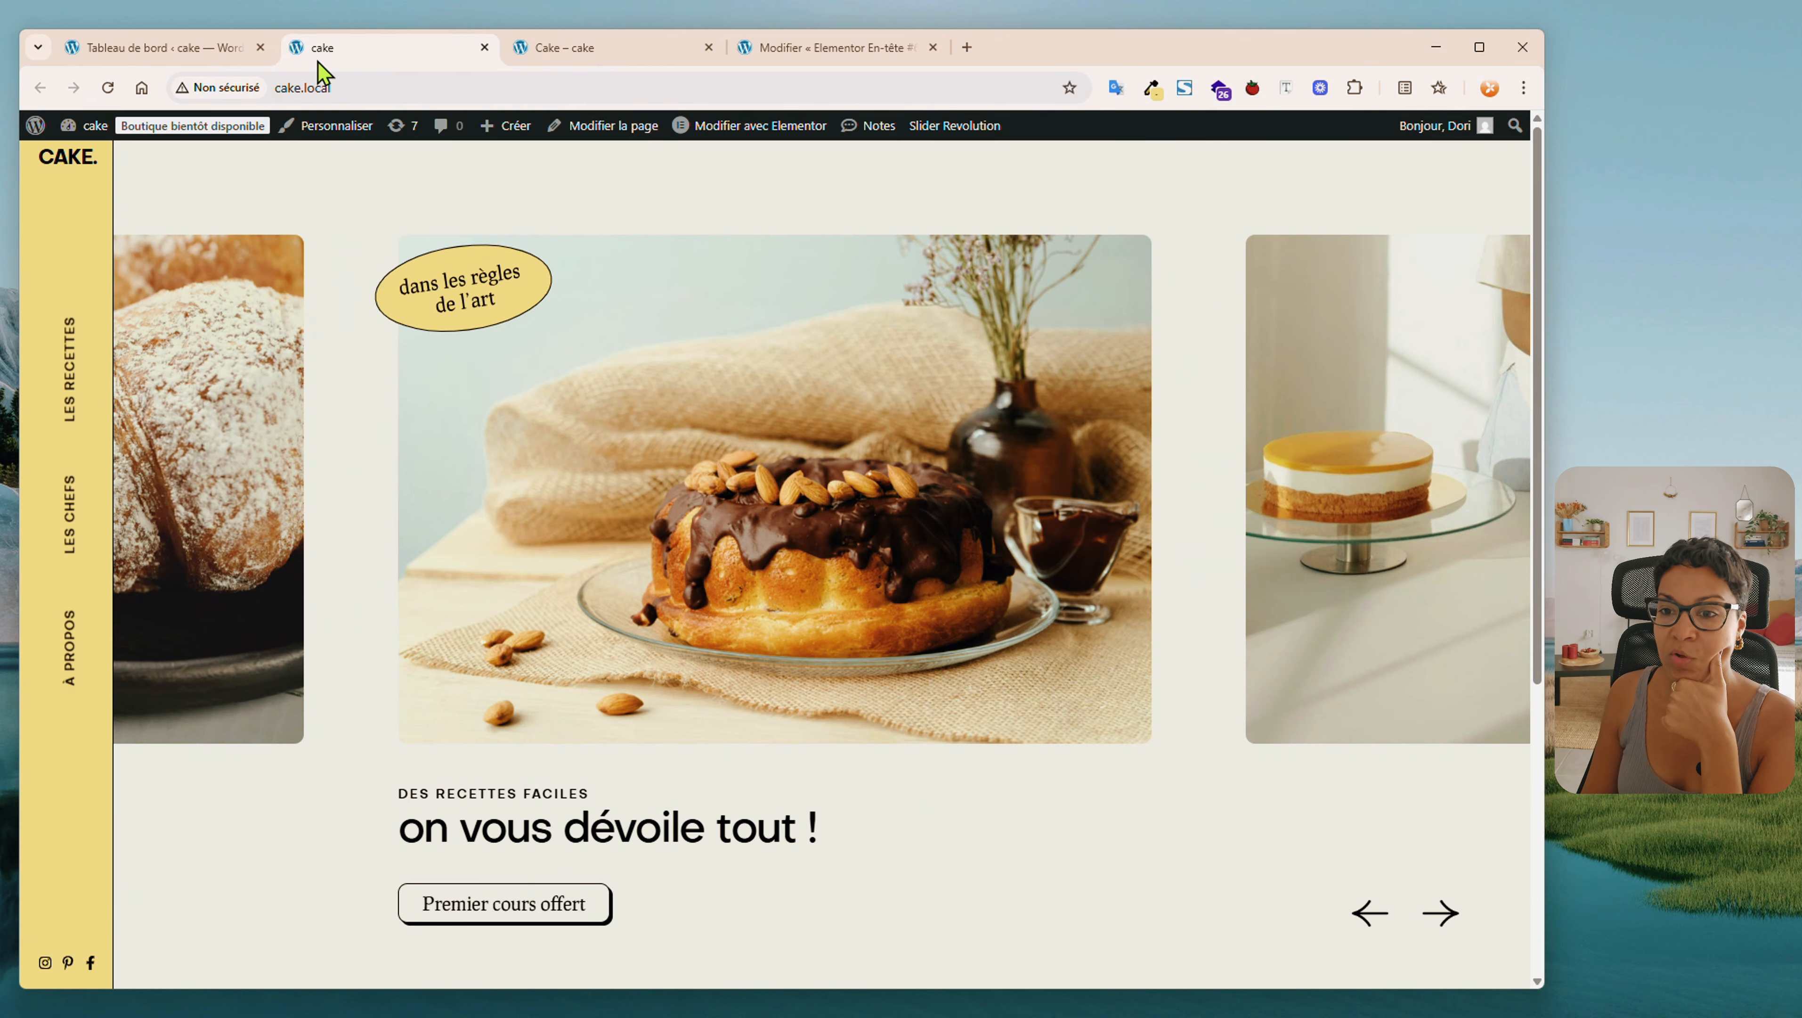
pyautogui.click(597, 57)
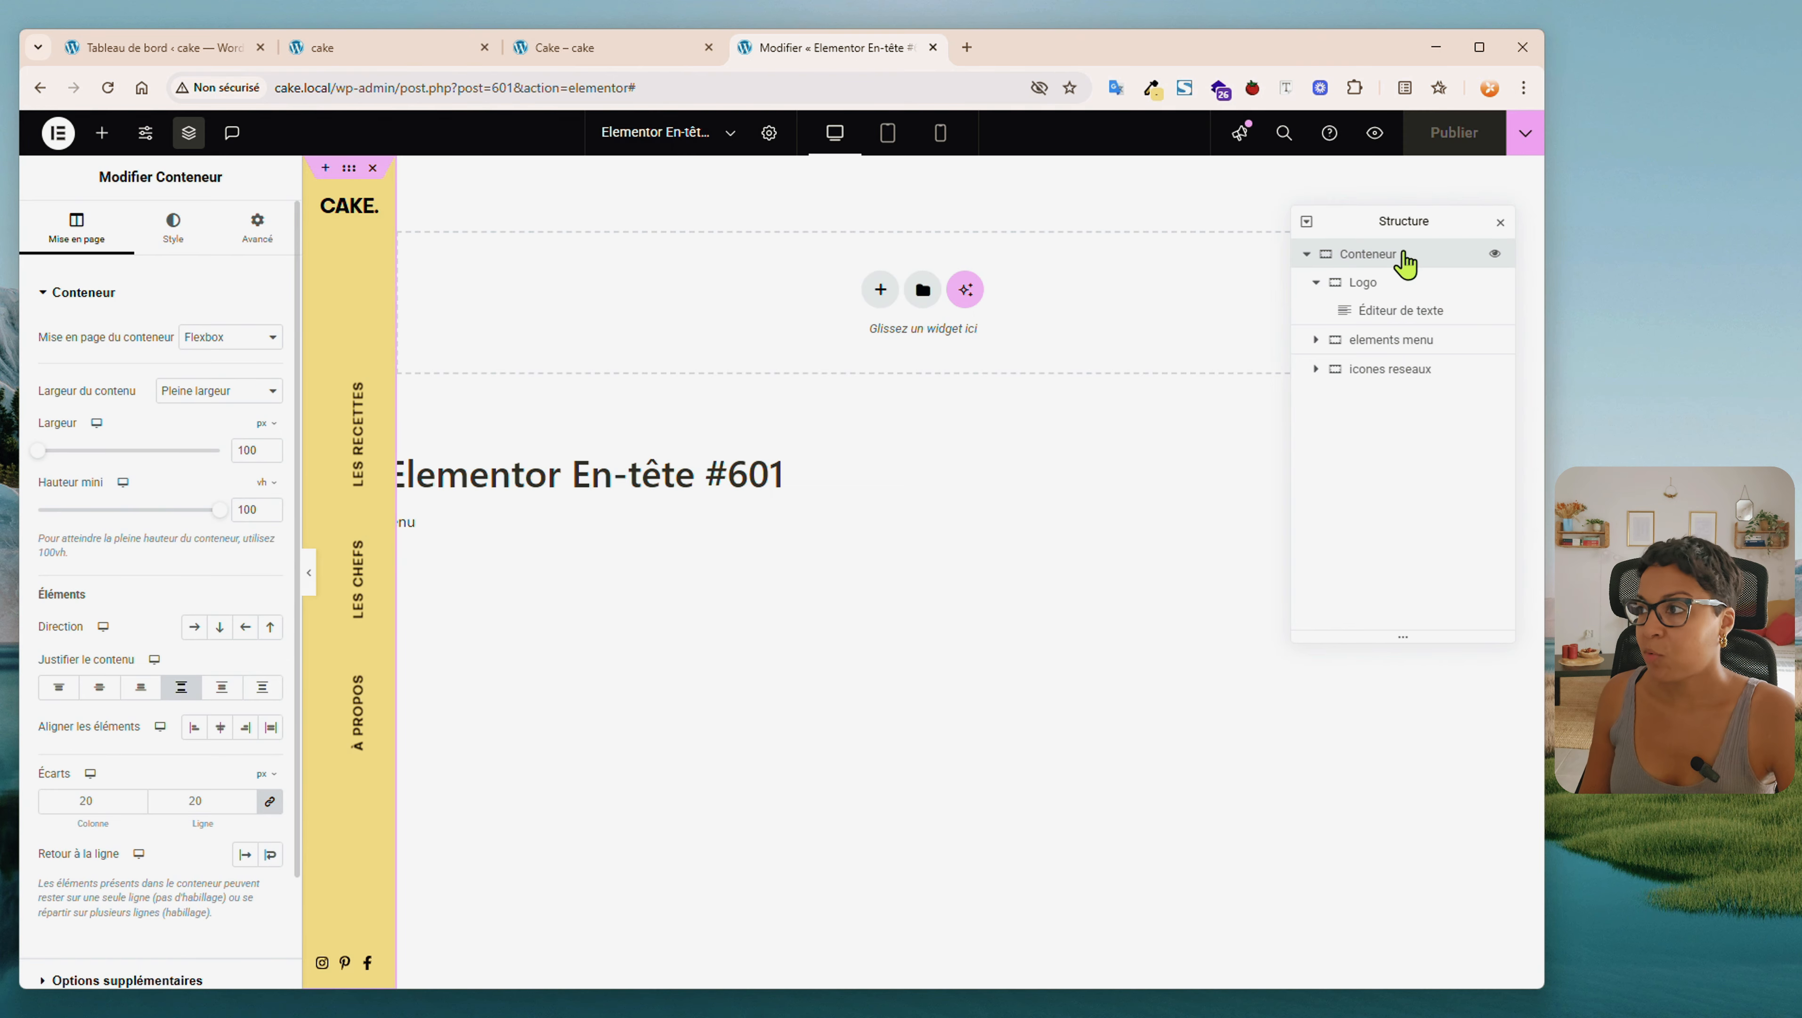
pyautogui.click(173, 227)
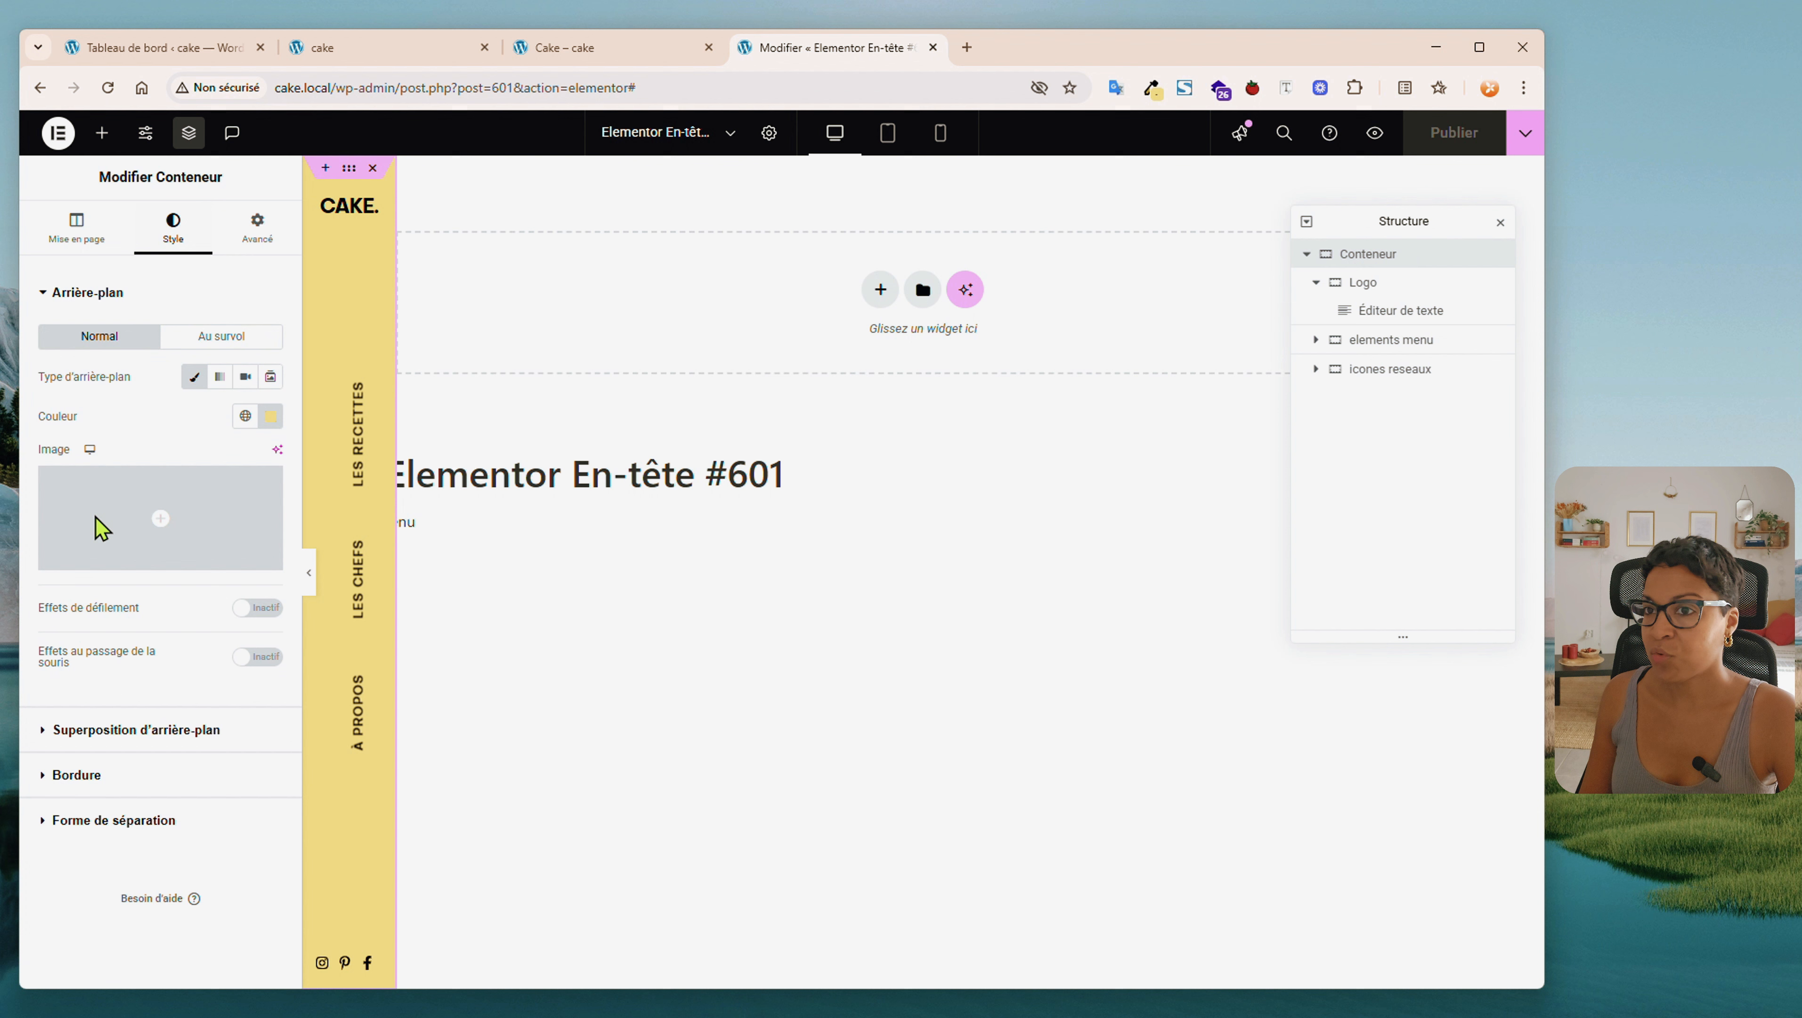
pyautogui.click(85, 787)
pyautogui.click(214, 470)
pyautogui.press('Escape')
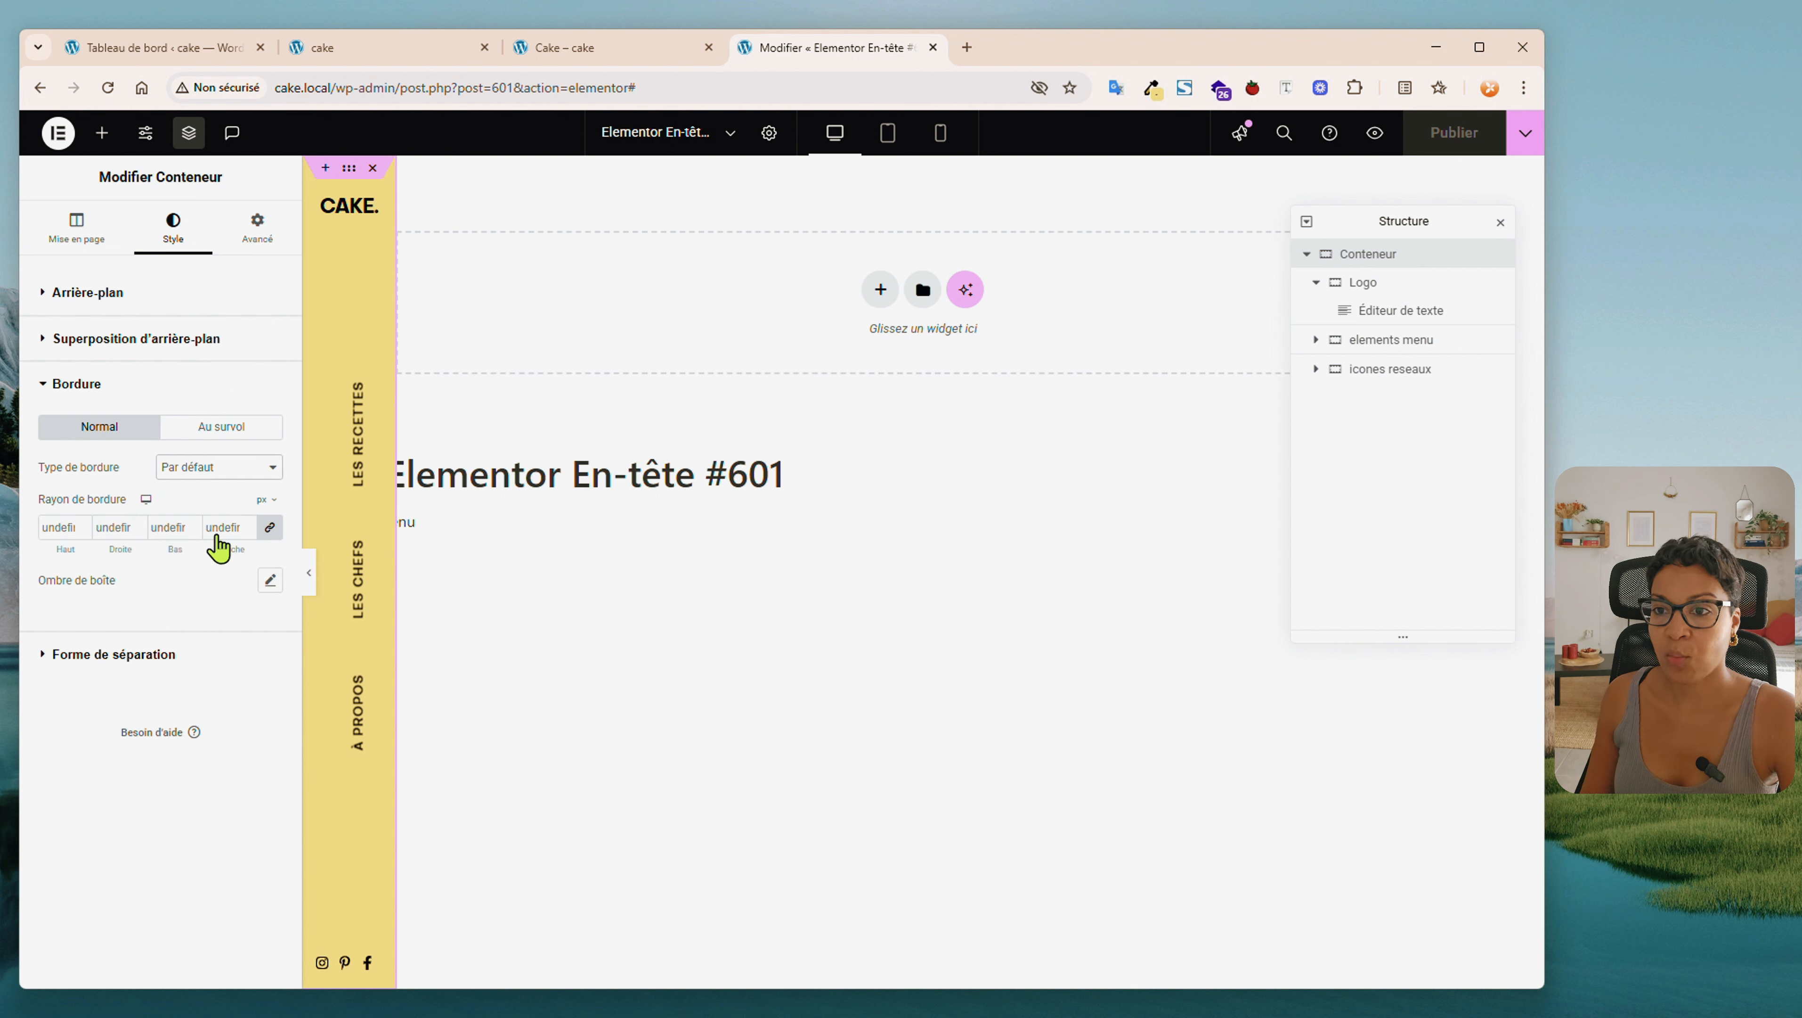
pyautogui.click(217, 536)
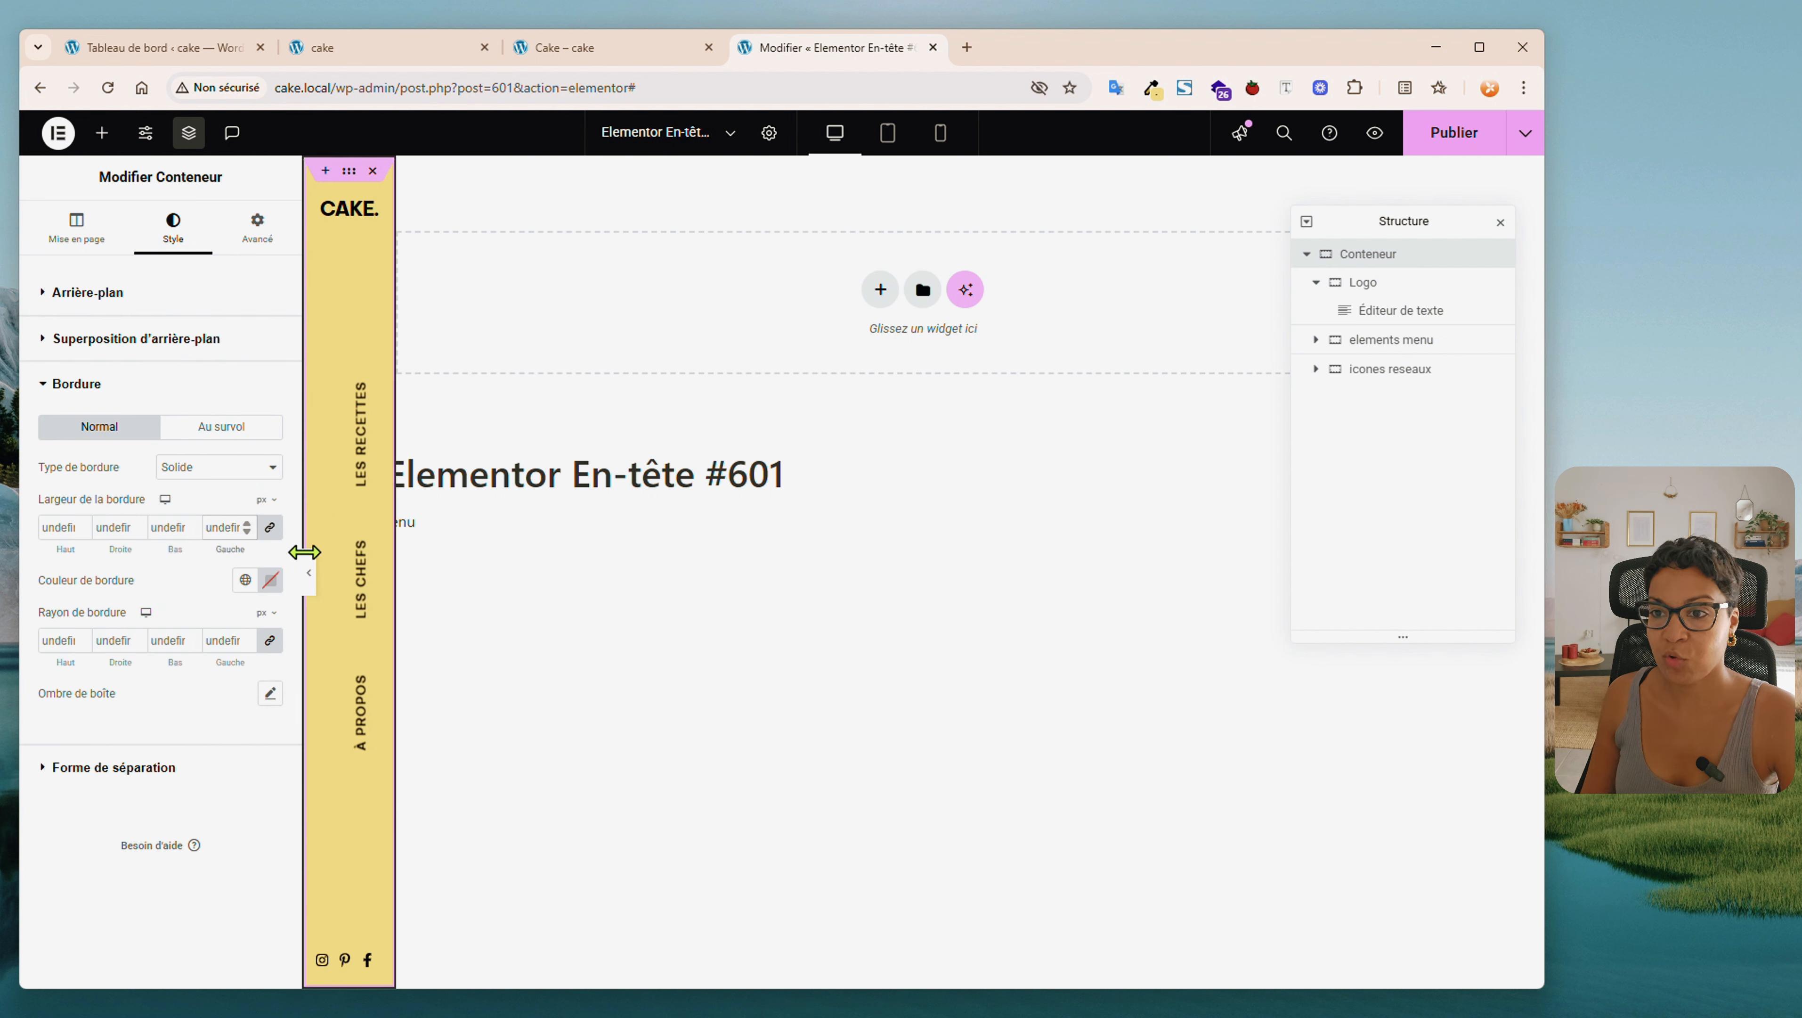
# Unlink the outer container's border widths, set the right side to 1 px and the others to 0, and colour the border black
pyautogui.click(270, 527)
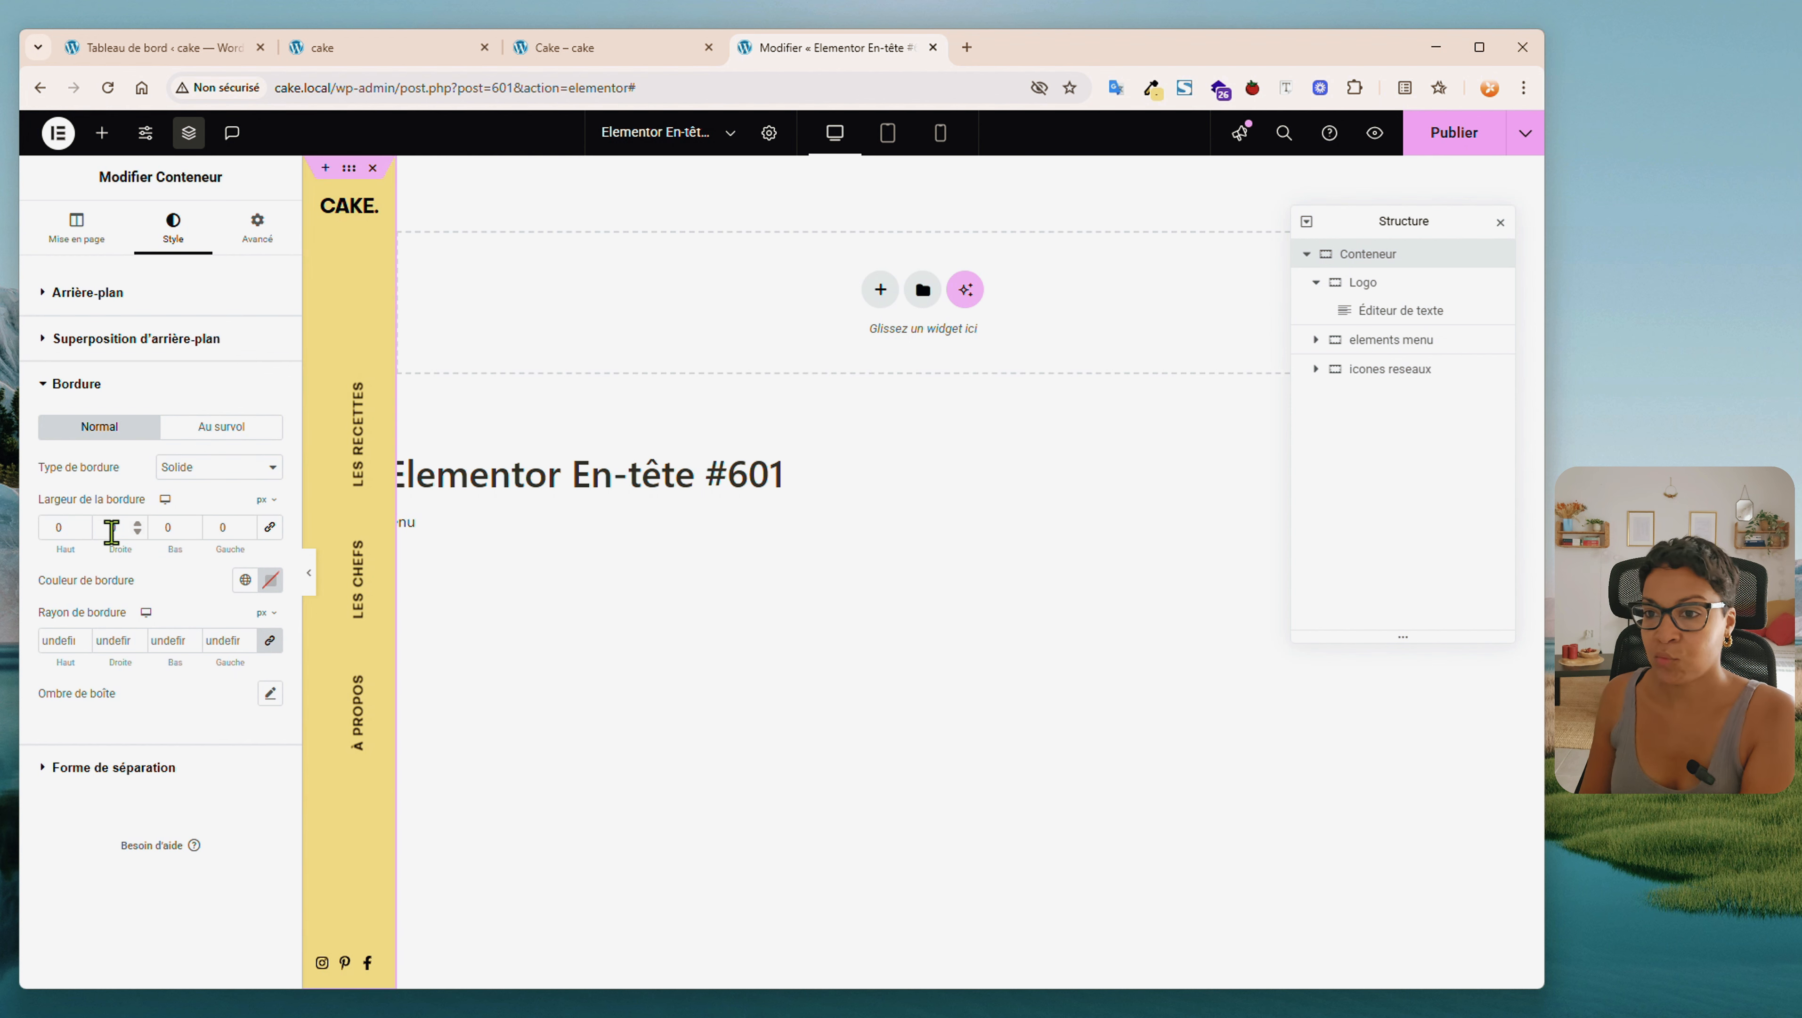
pyautogui.write('1')
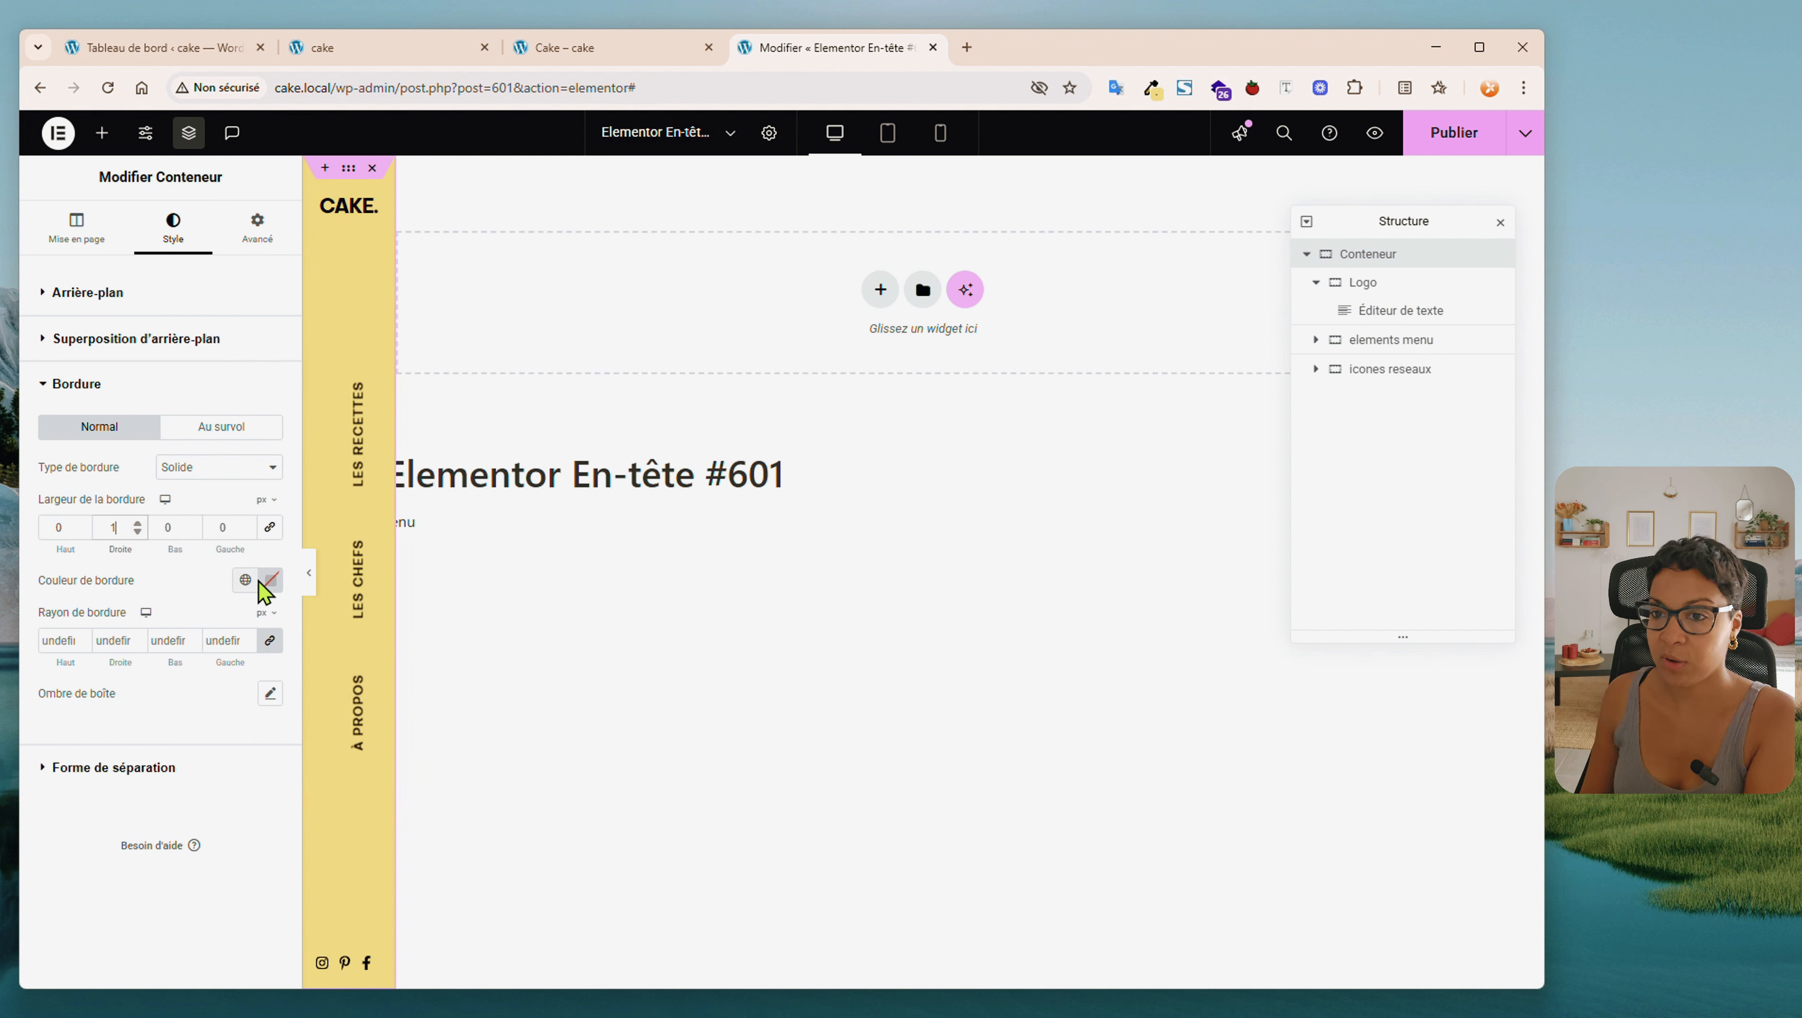
pyautogui.click(271, 579)
pyautogui.click(85, 843)
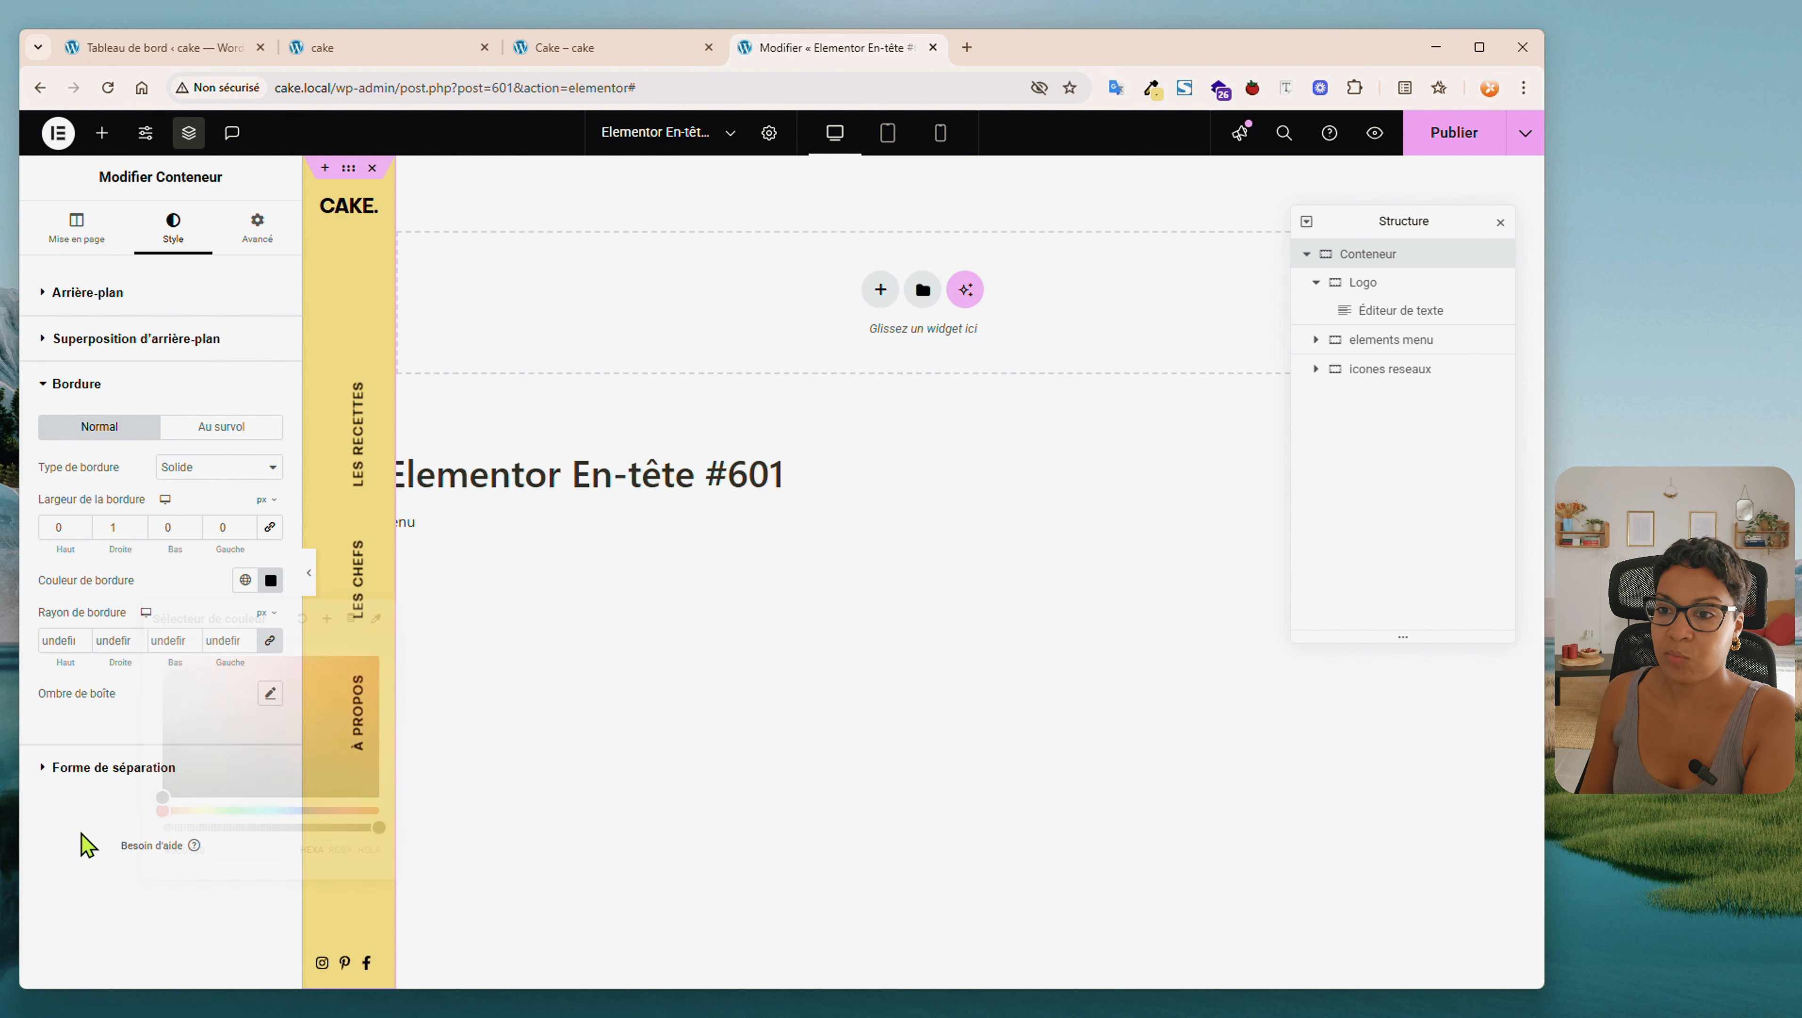
# Publish the header with the right border and reload the Cake page to view it
pyautogui.click(1441, 151)
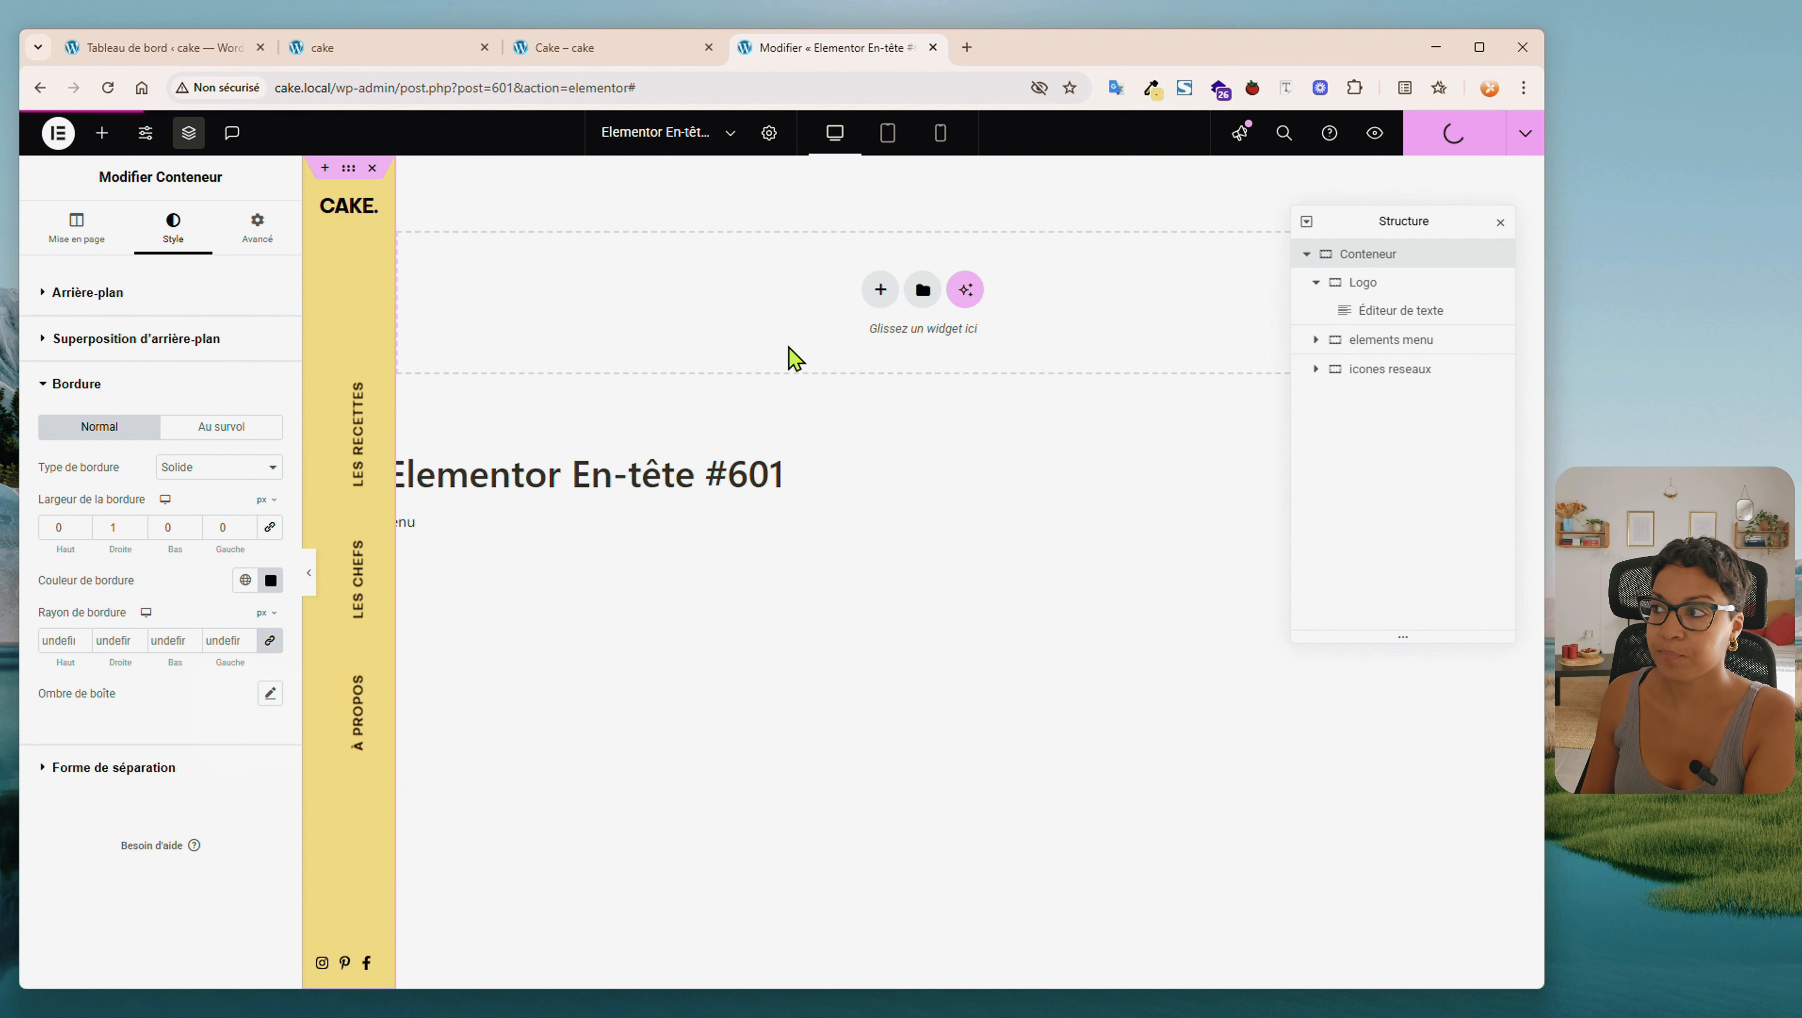
pyautogui.click(600, 47)
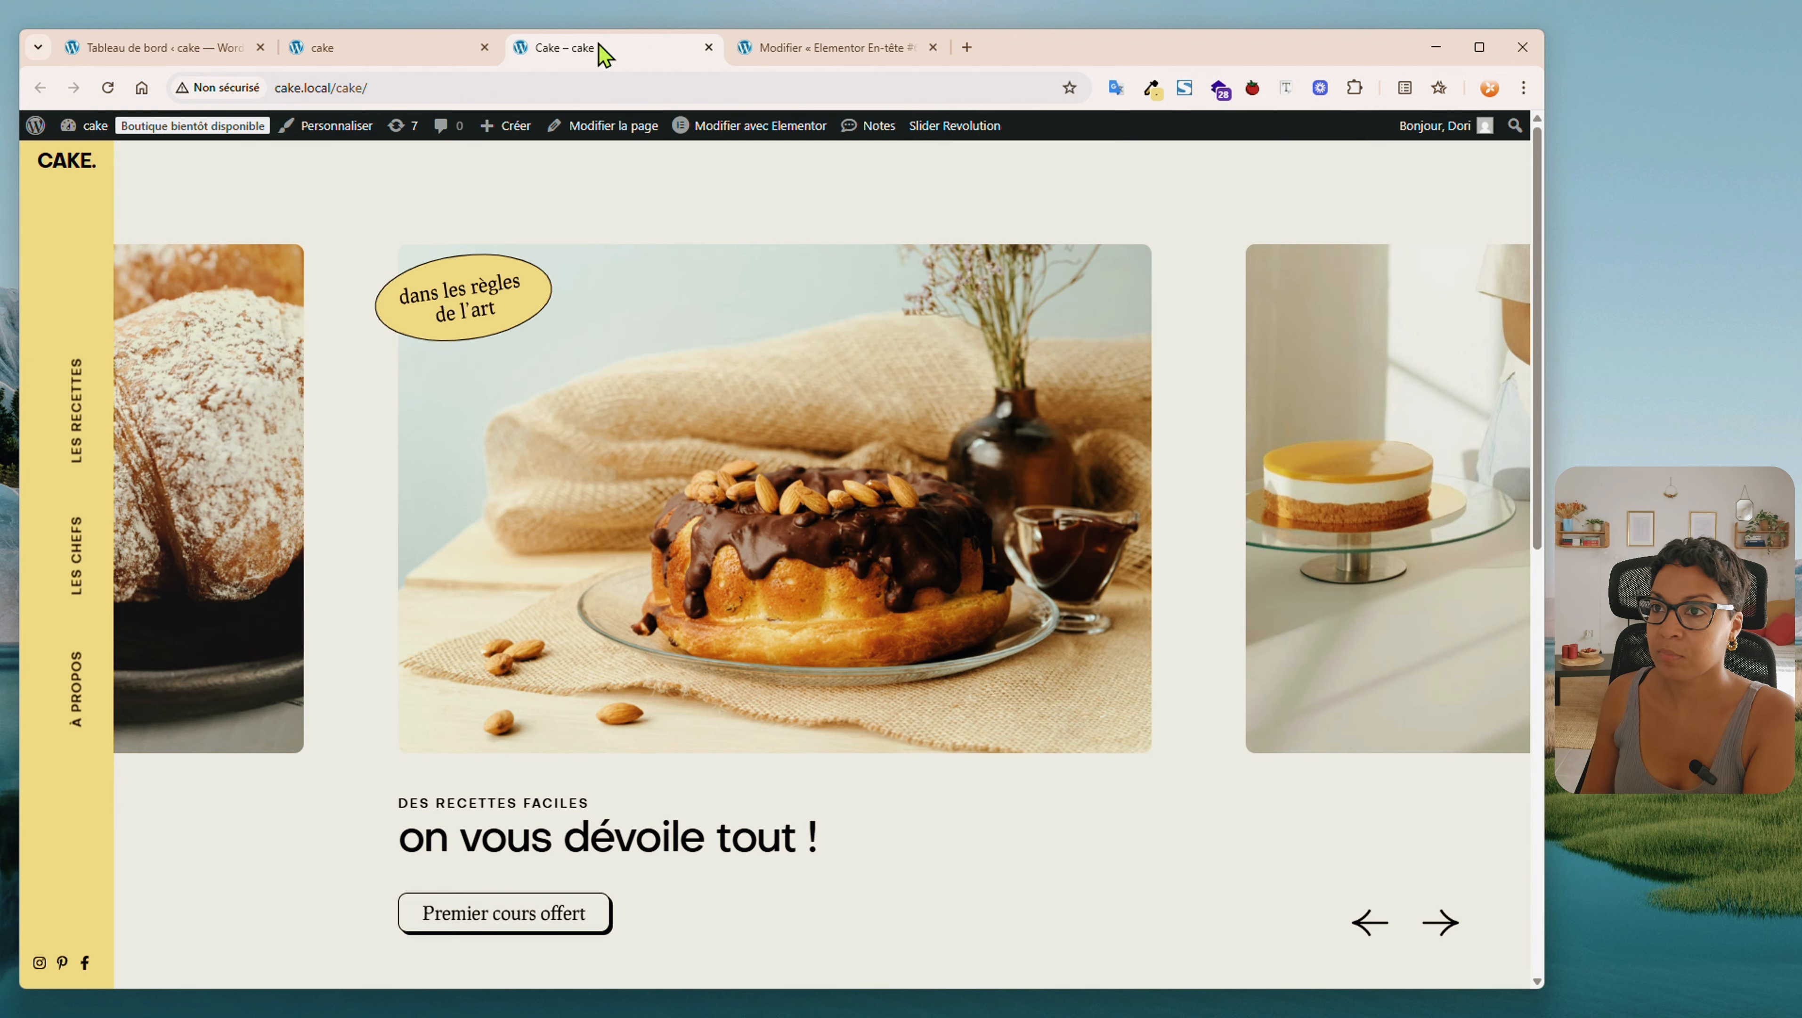
pyautogui.click(105, 89)
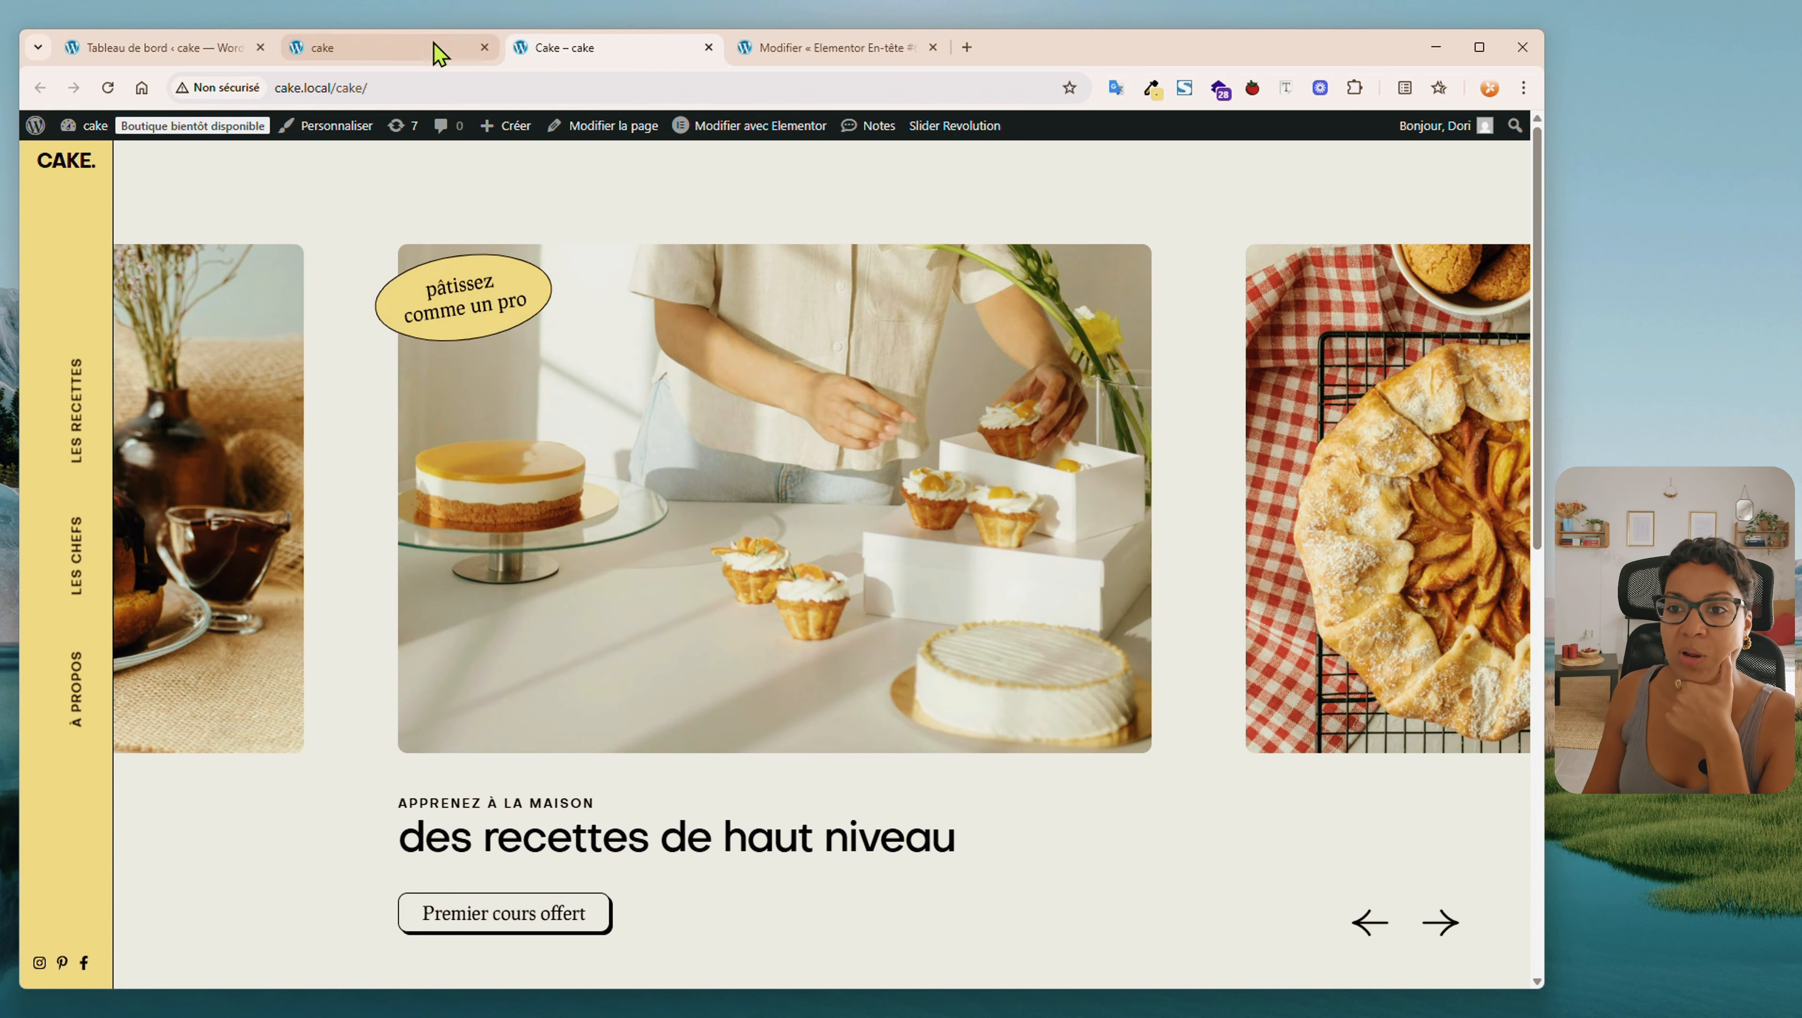
# Compare the horizontal position of the rotated menu links on the Cake page and the reference home page
pyautogui.click(415, 57)
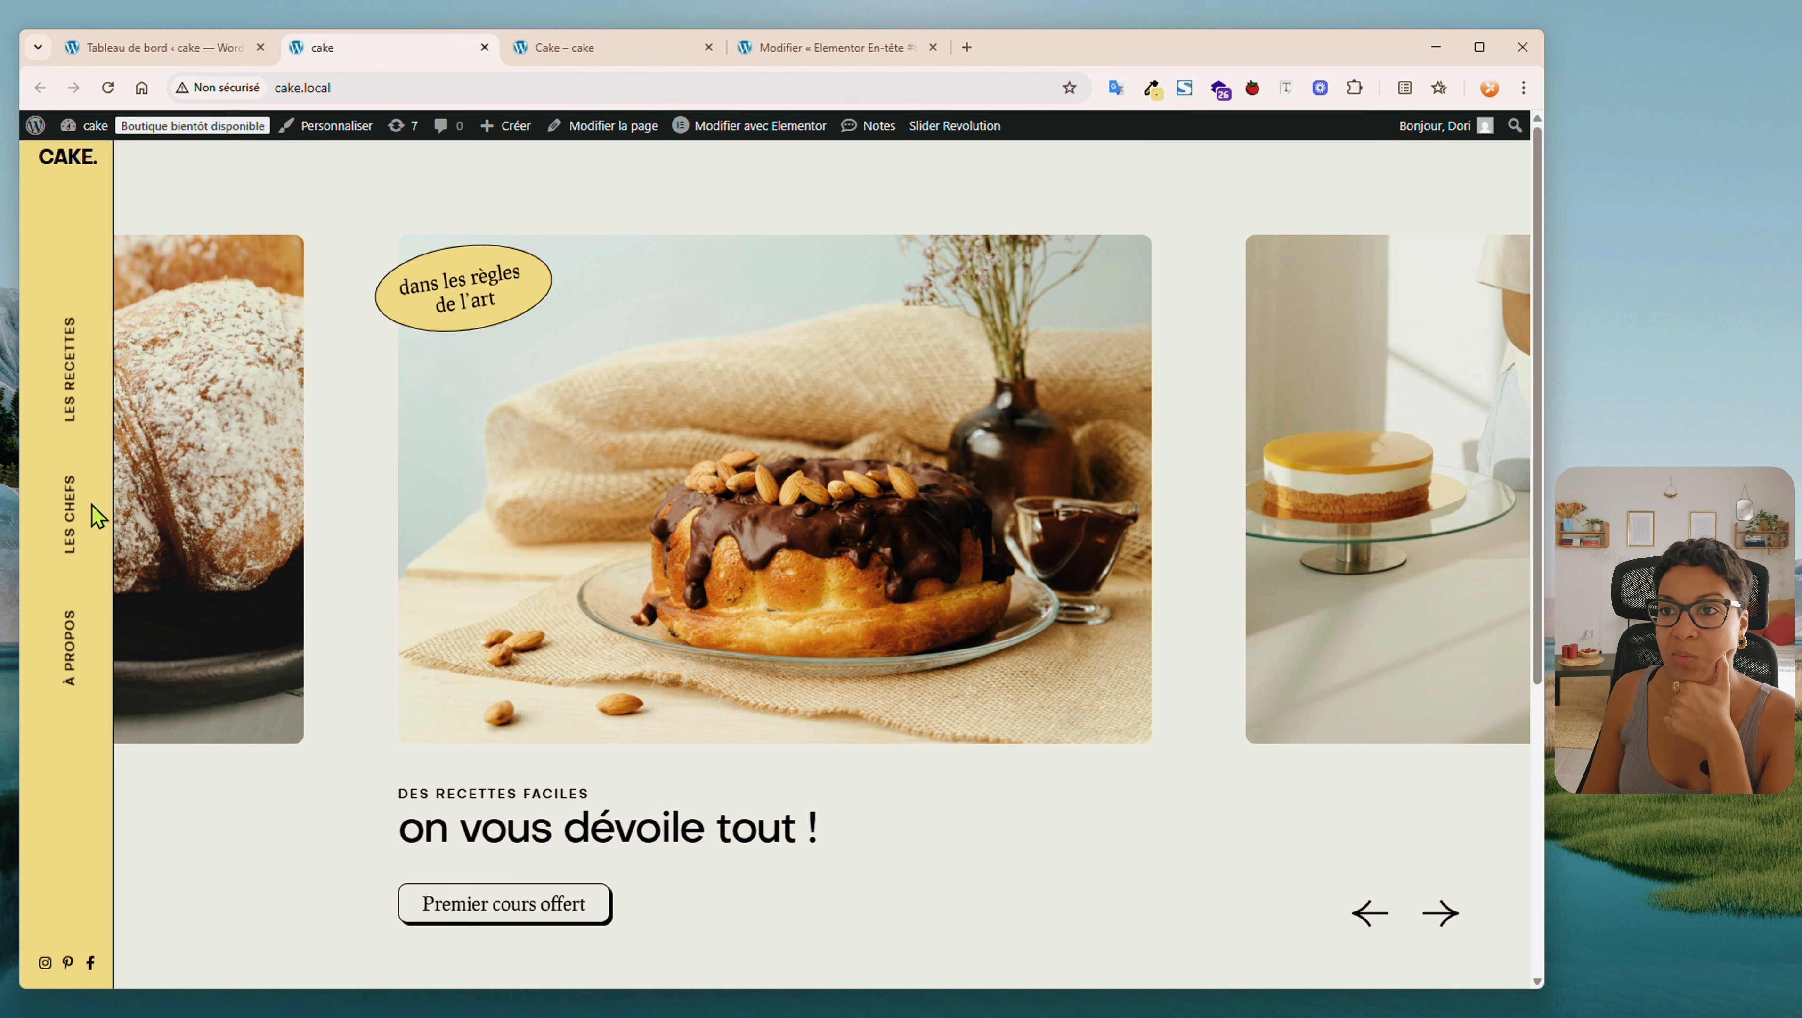
pyautogui.click(519, 51)
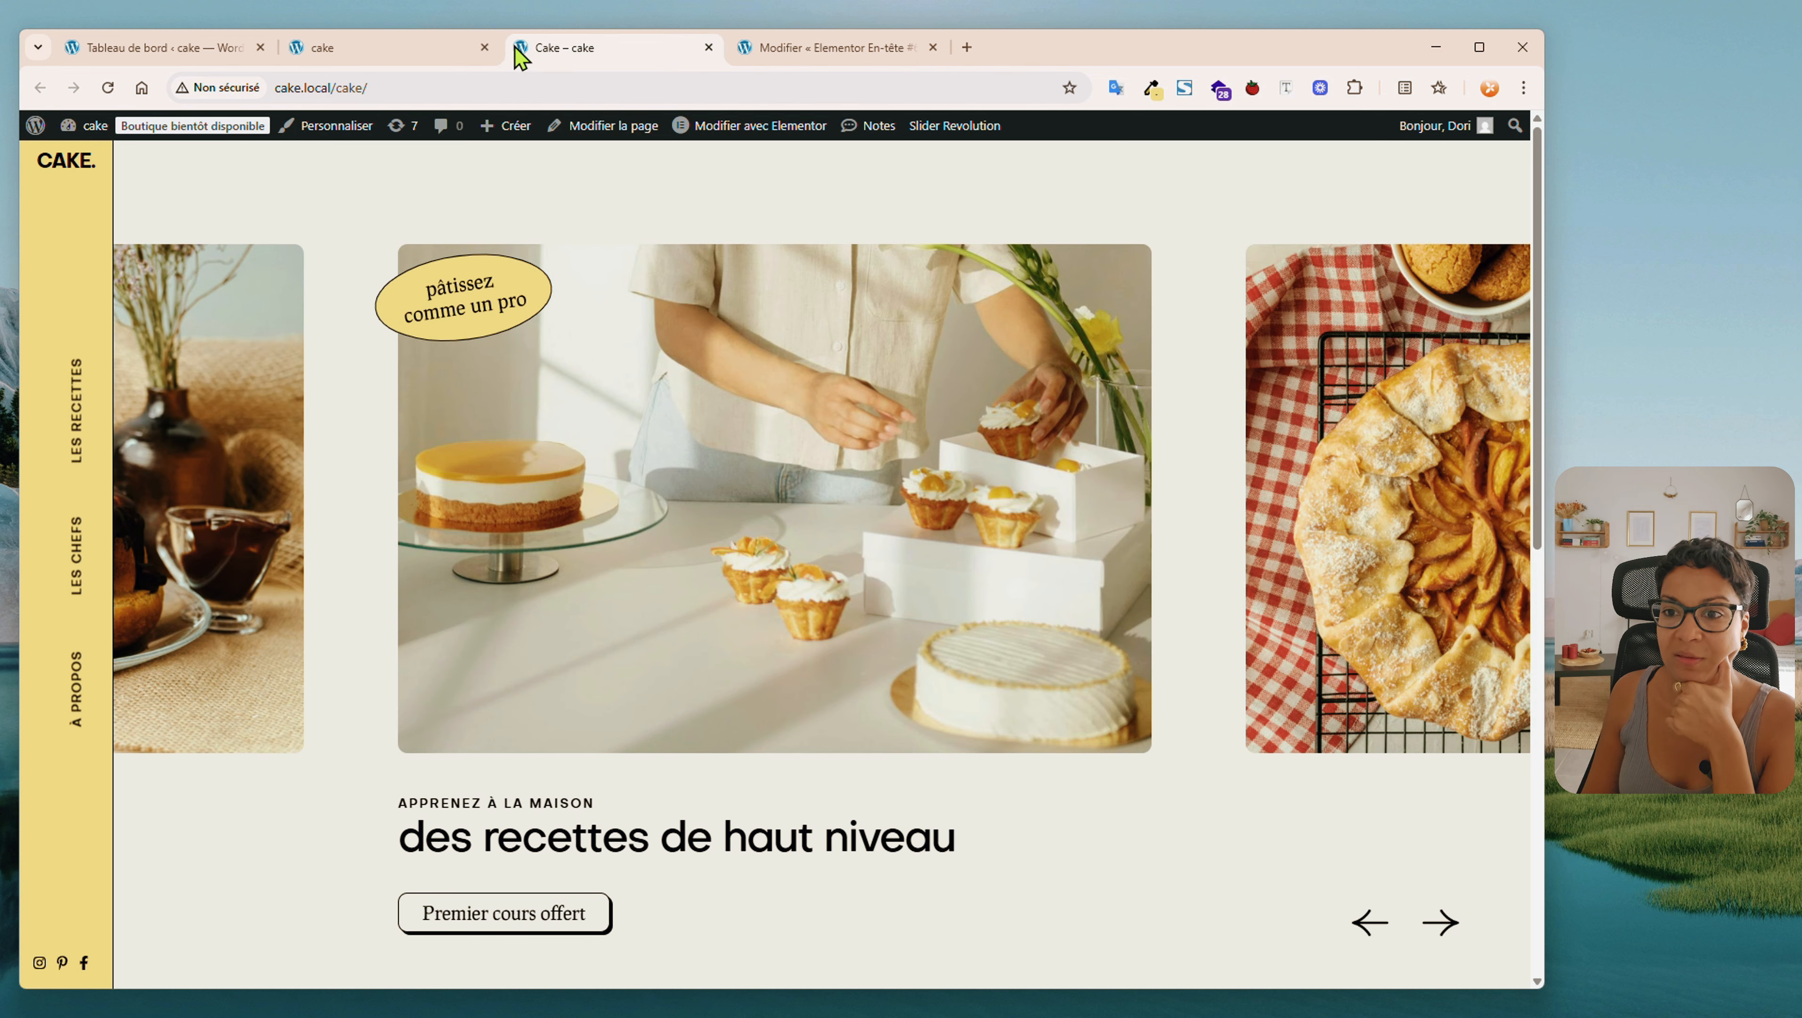
pyautogui.click(462, 57)
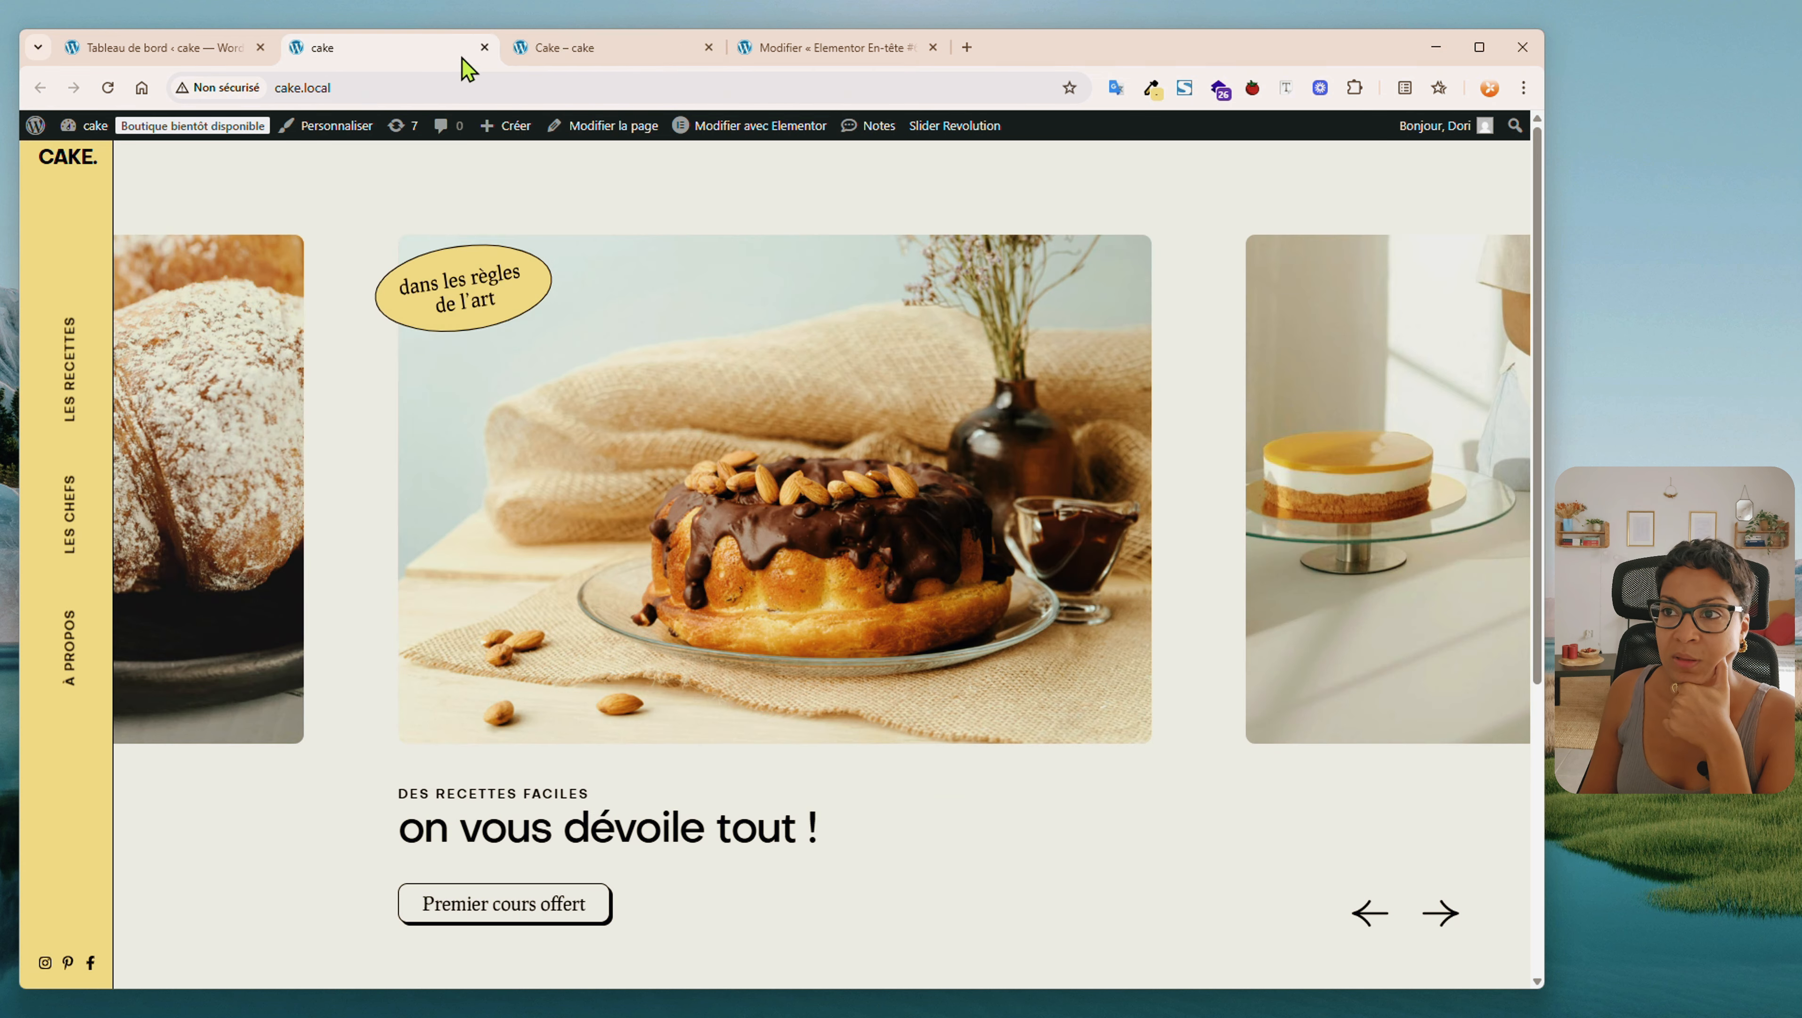
pyautogui.click(576, 53)
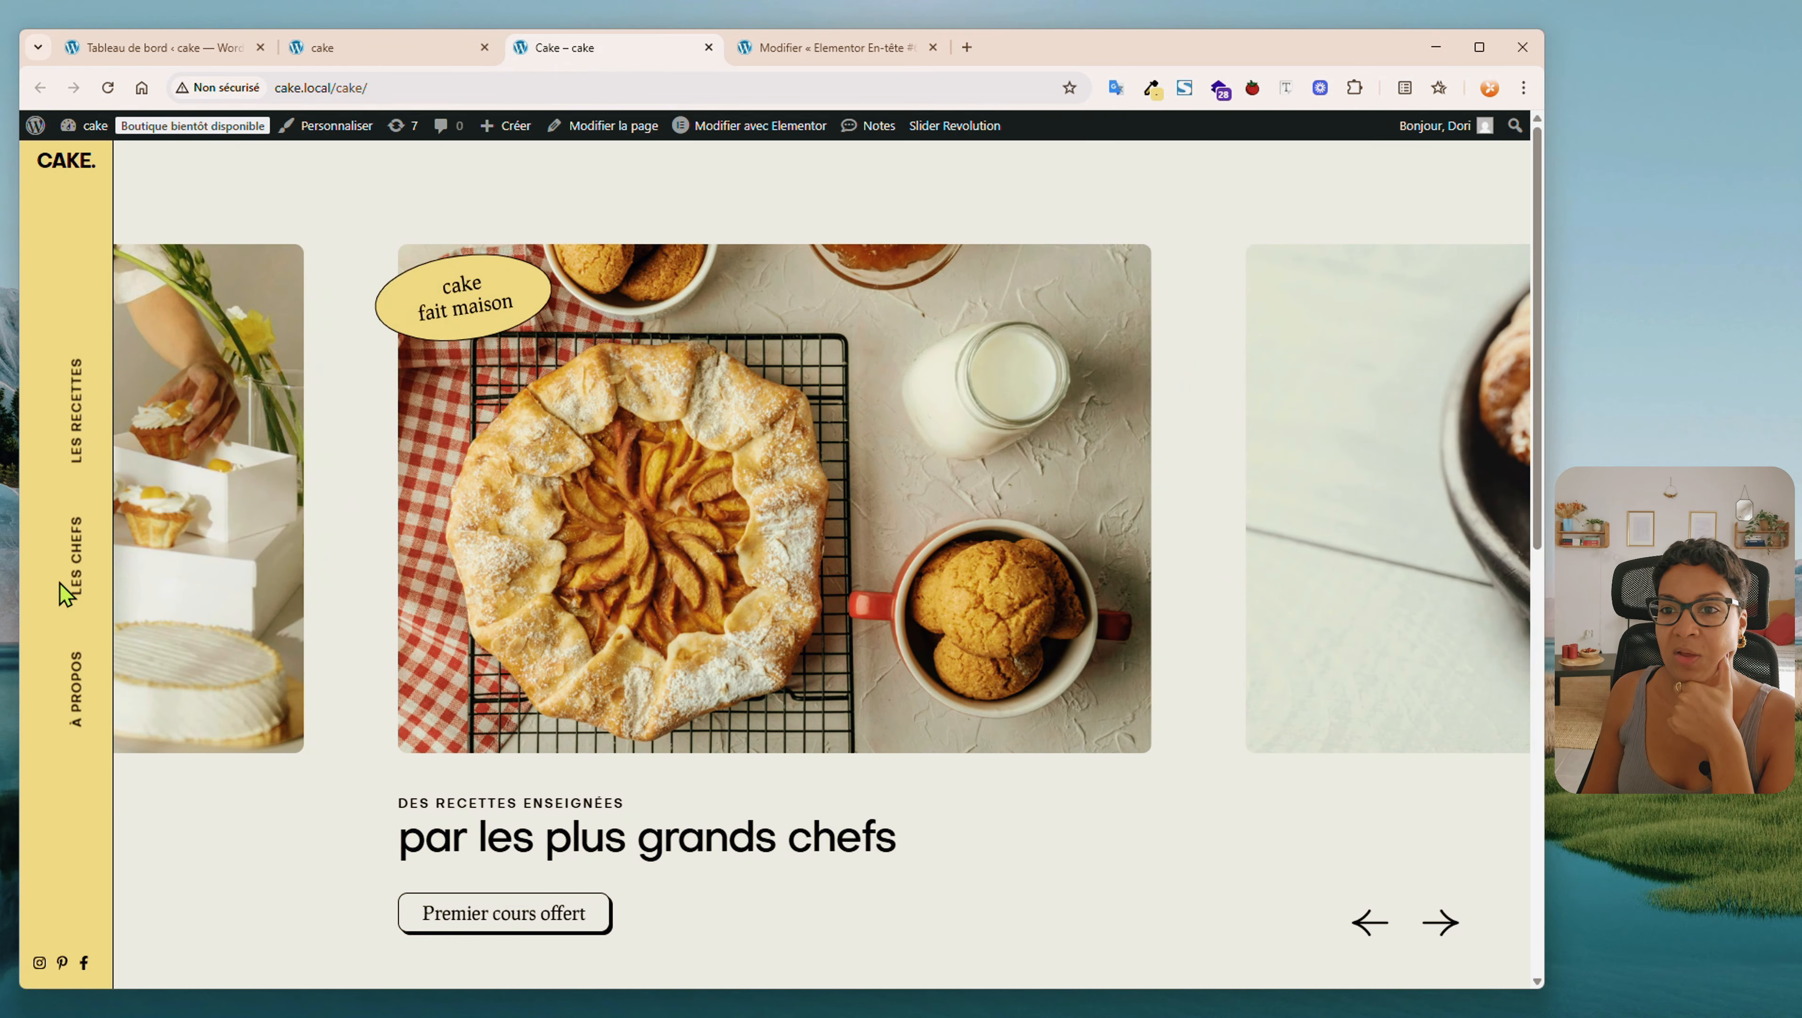
pyautogui.click(388, 51)
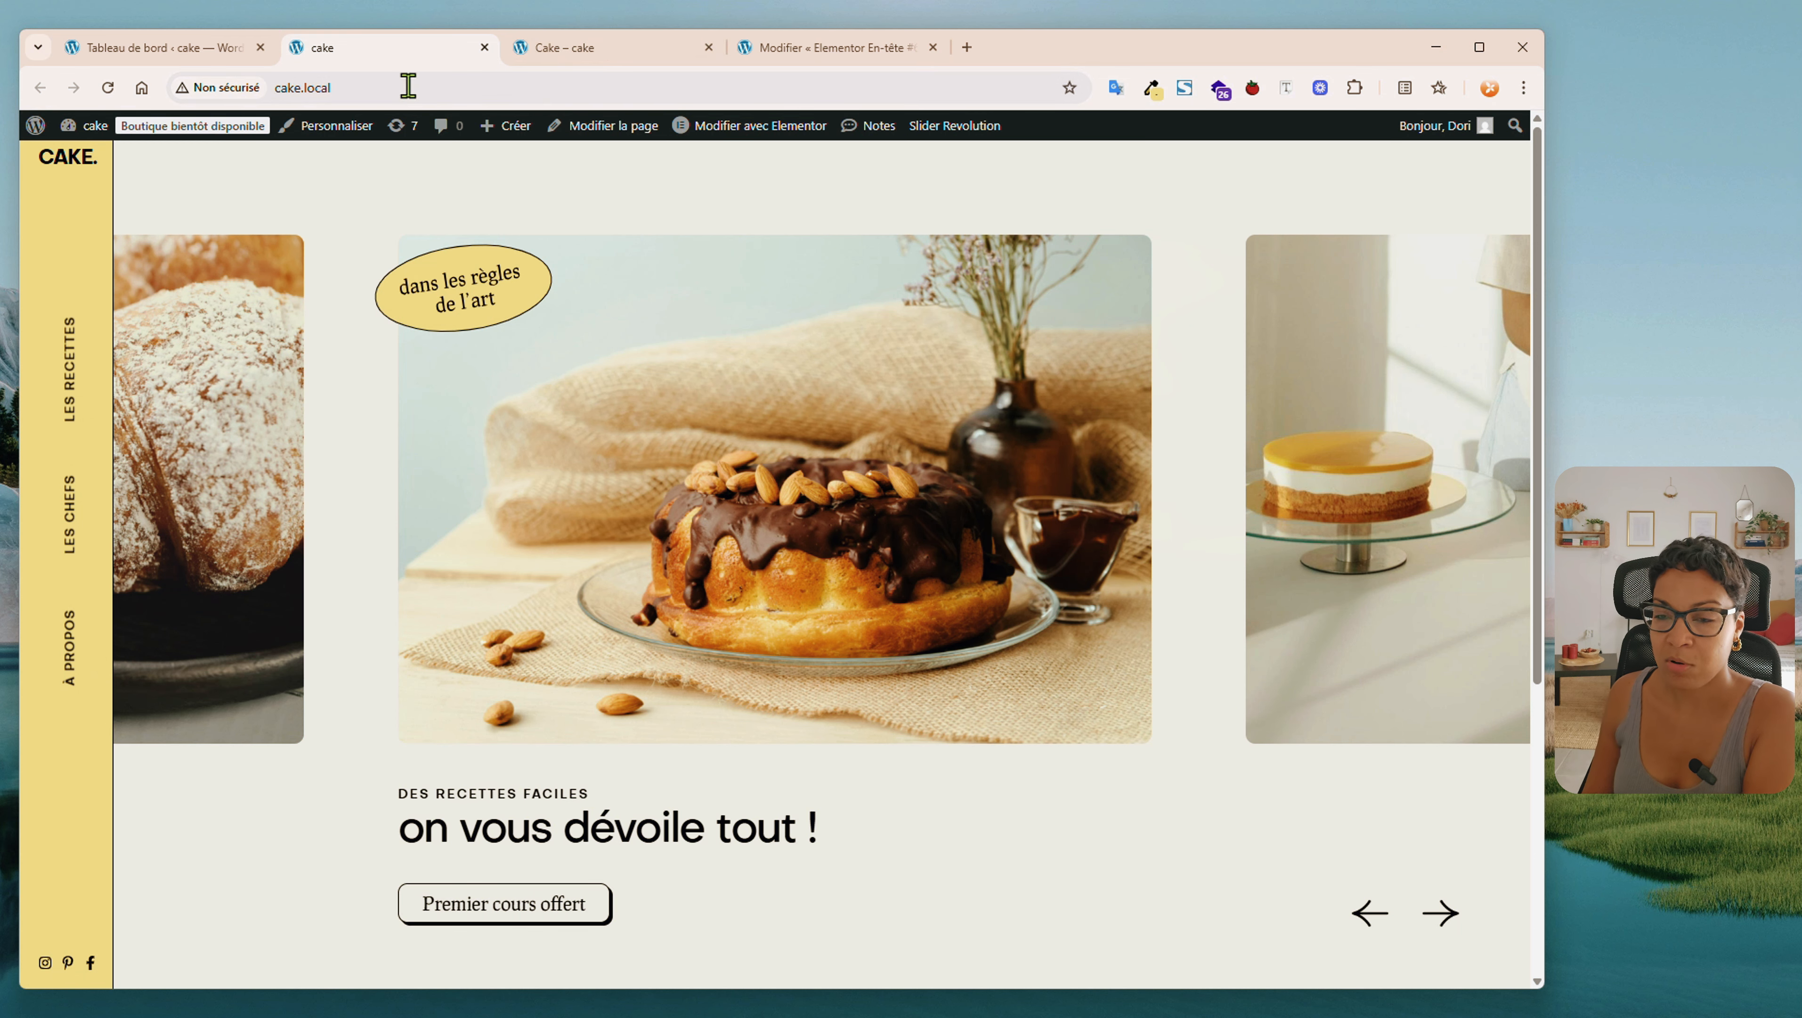
pyautogui.click(552, 49)
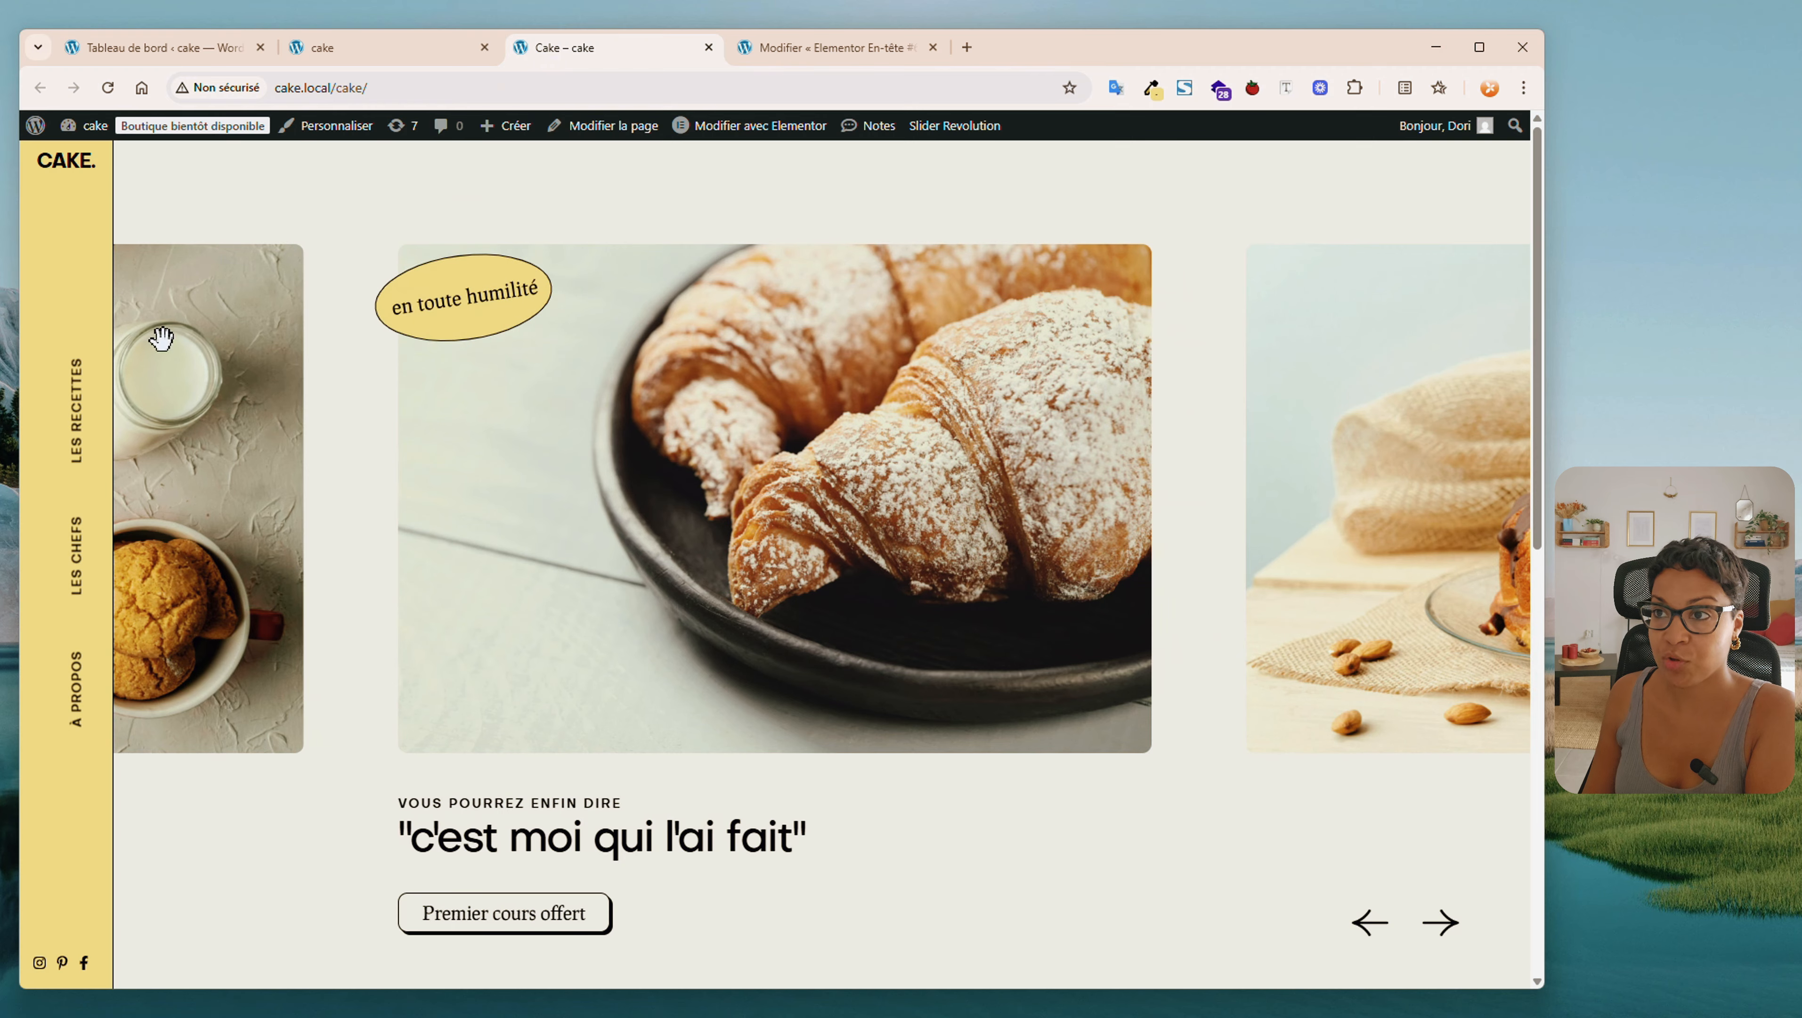
# Return to the header editor and set the width of the LES RECETTES menu container to 113 px
pyautogui.hotkey('ctrl', 'Tab')
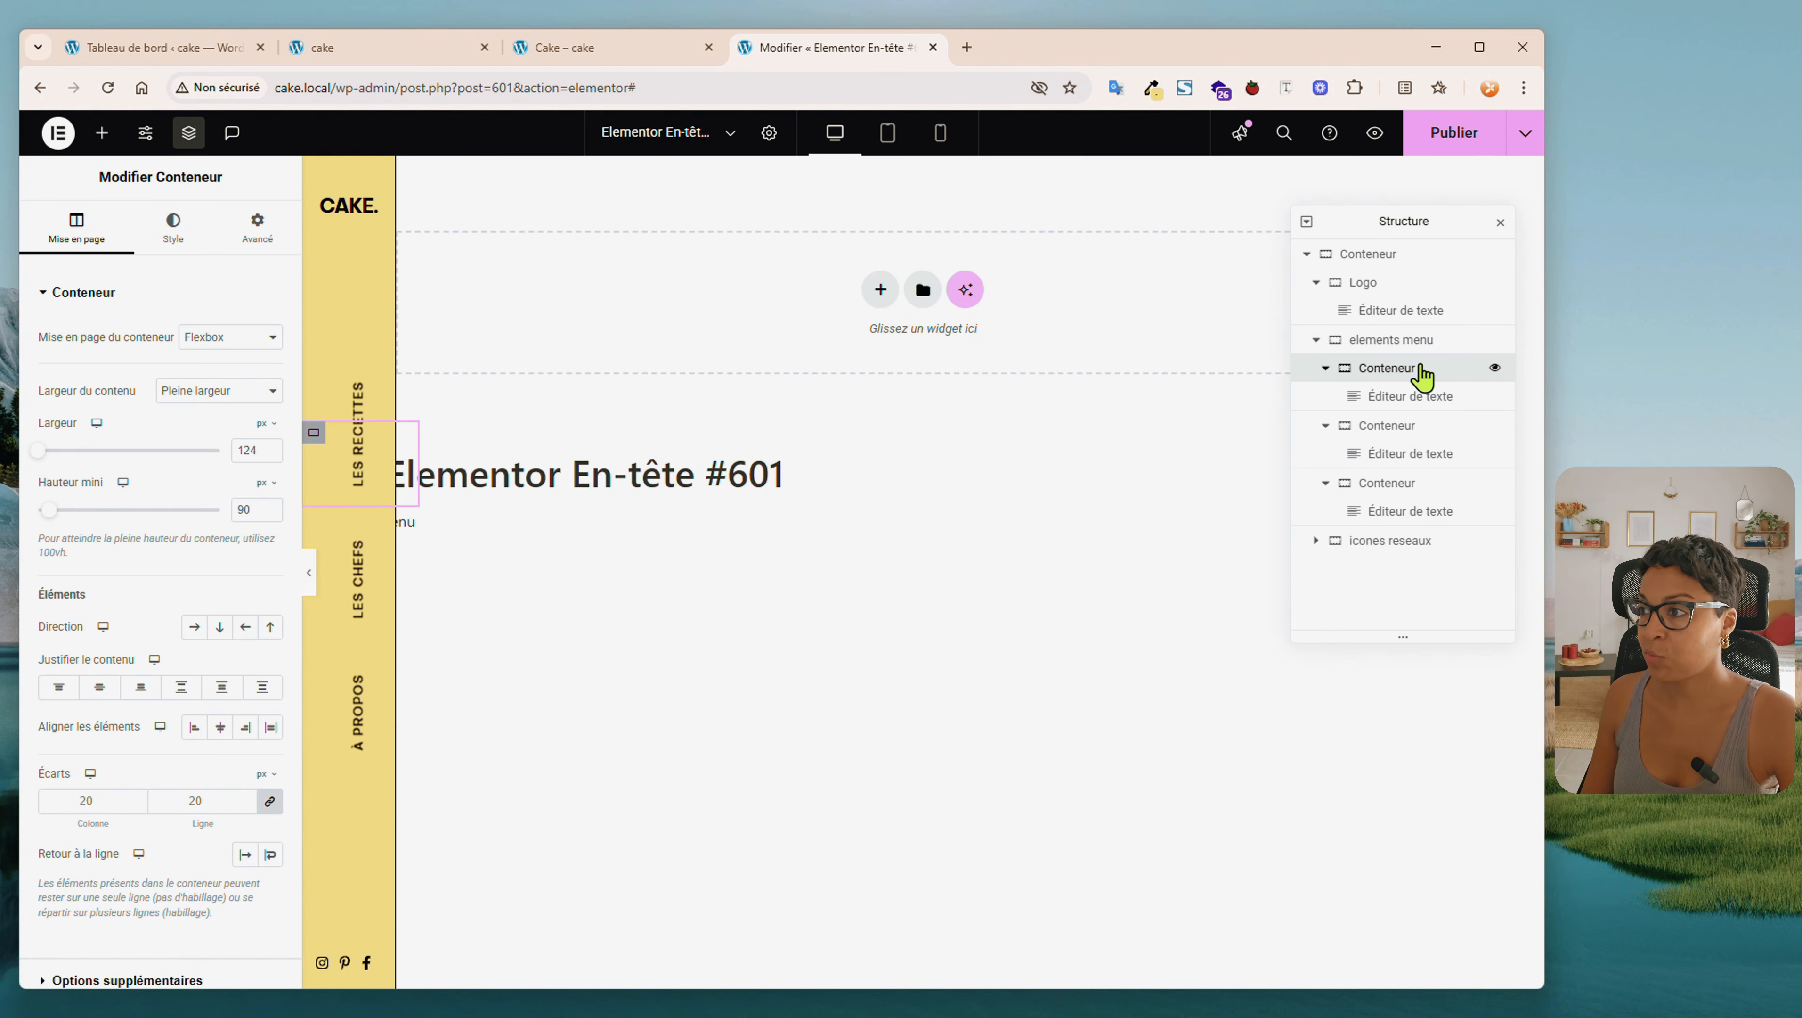
pyautogui.moveTo(264, 449); pyautogui.dragTo(183, 452)
pyautogui.write('1')
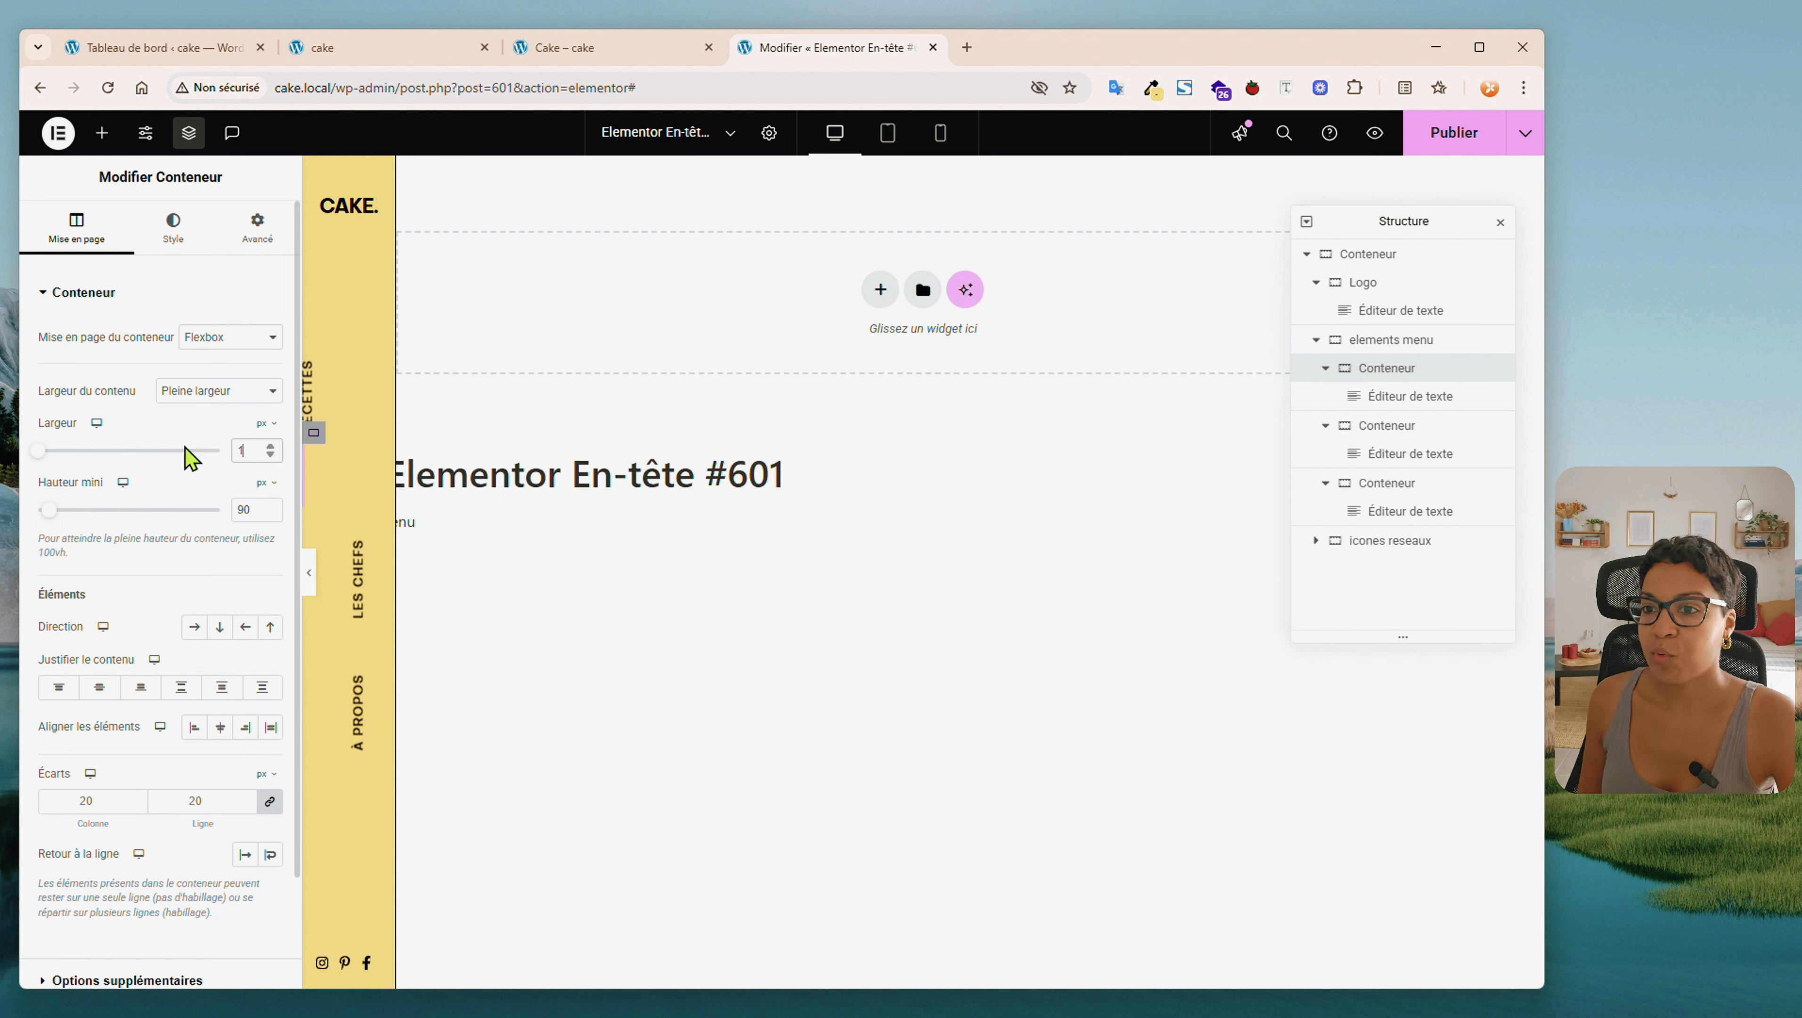
pyautogui.write('12')
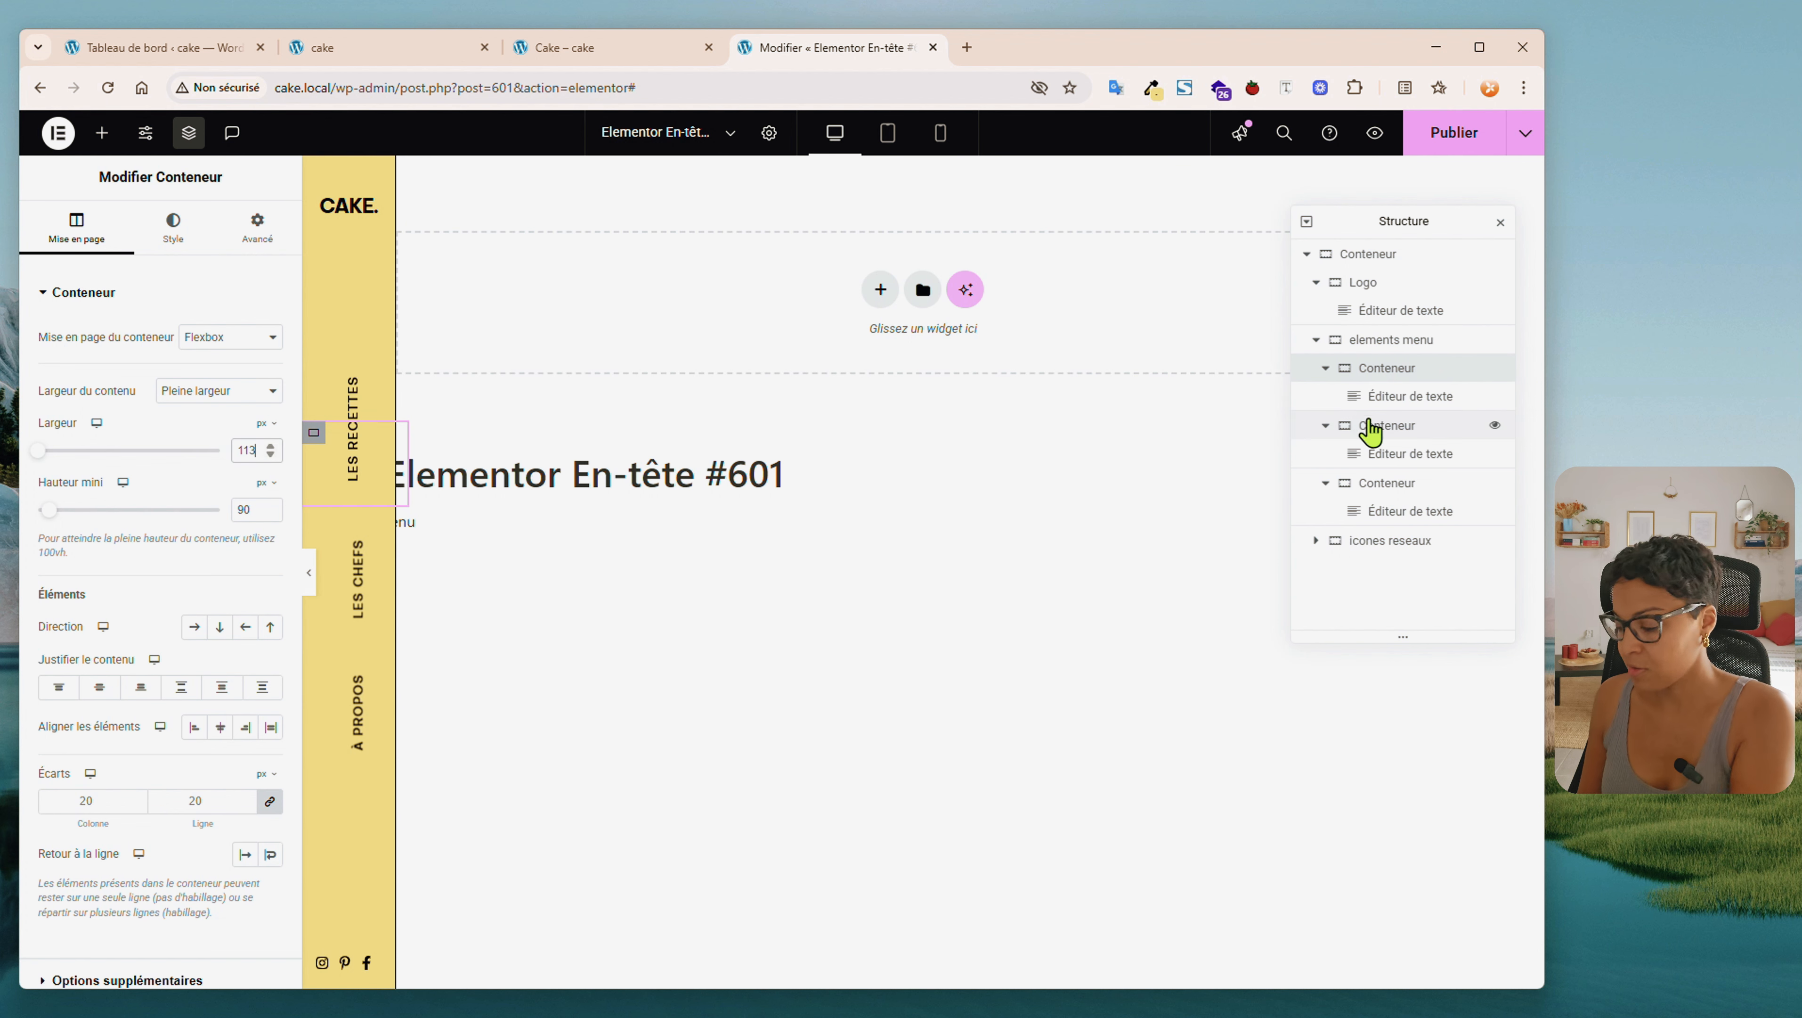
# Set the width of the LES CHEFS menu container to 113 px
pyautogui.click(1371, 426)
pyautogui.doubleClick(242, 450)
pyautogui.write('500')
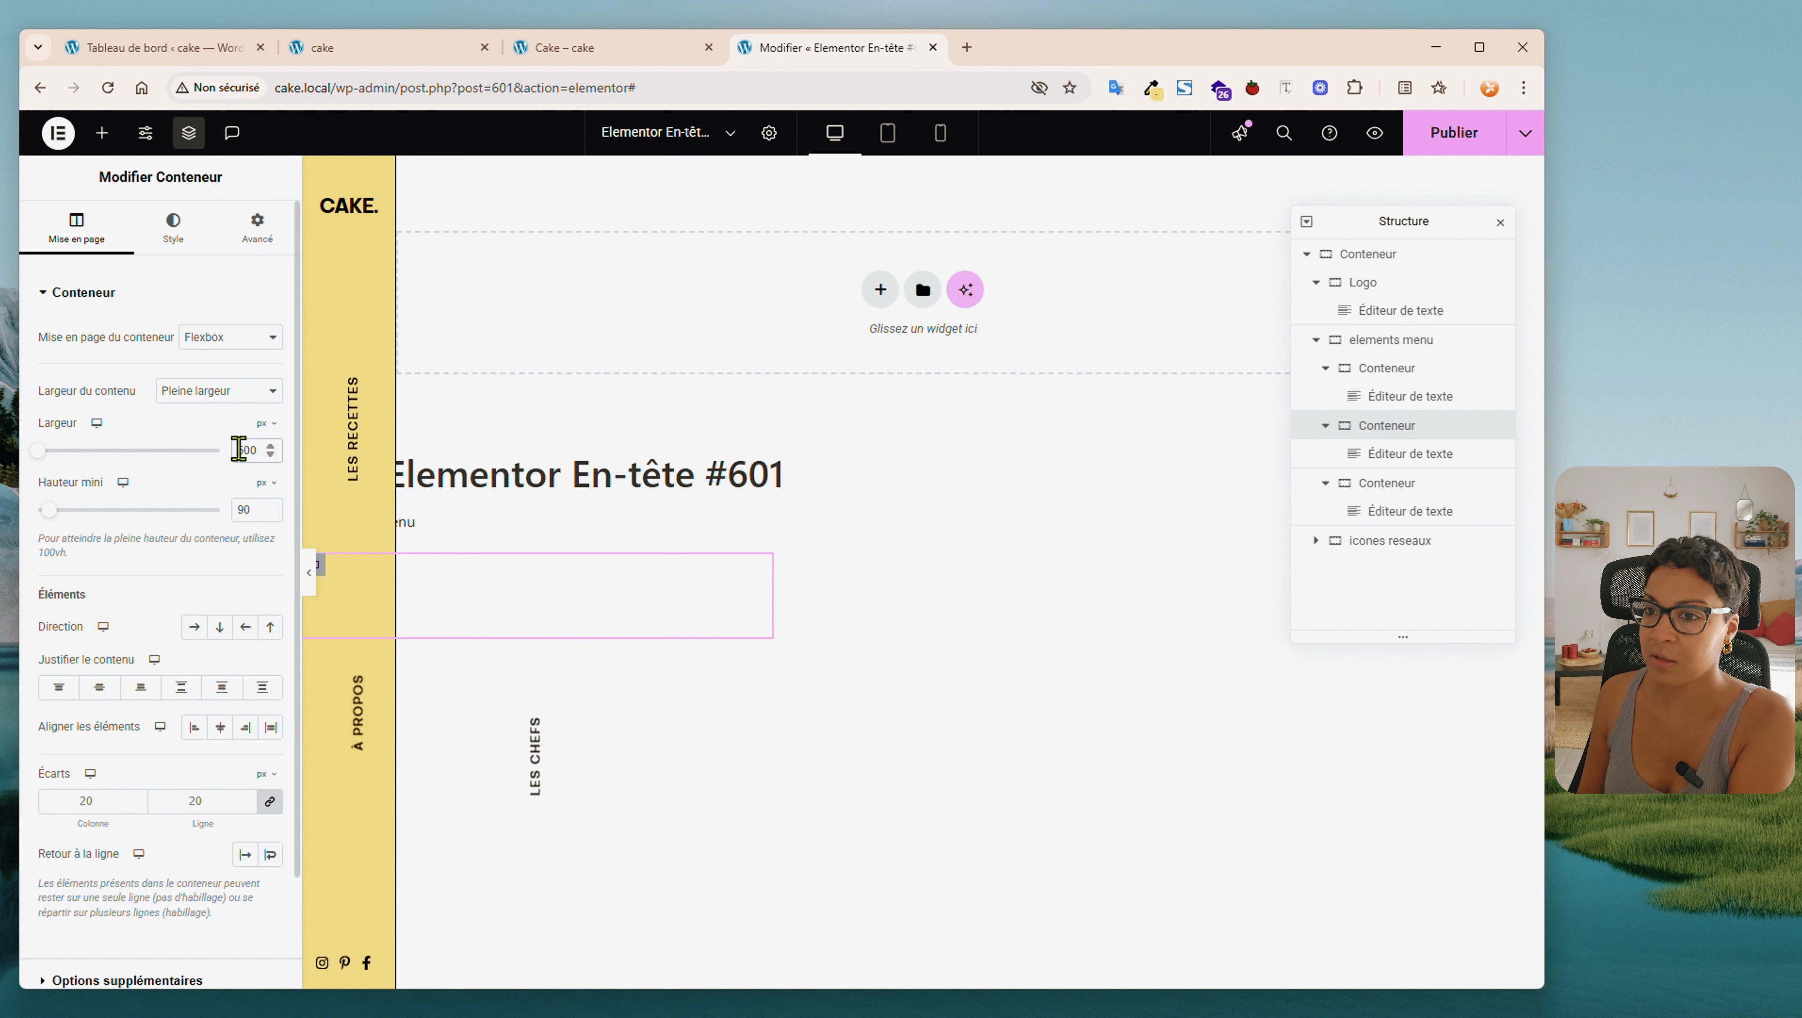
pyautogui.write('113')
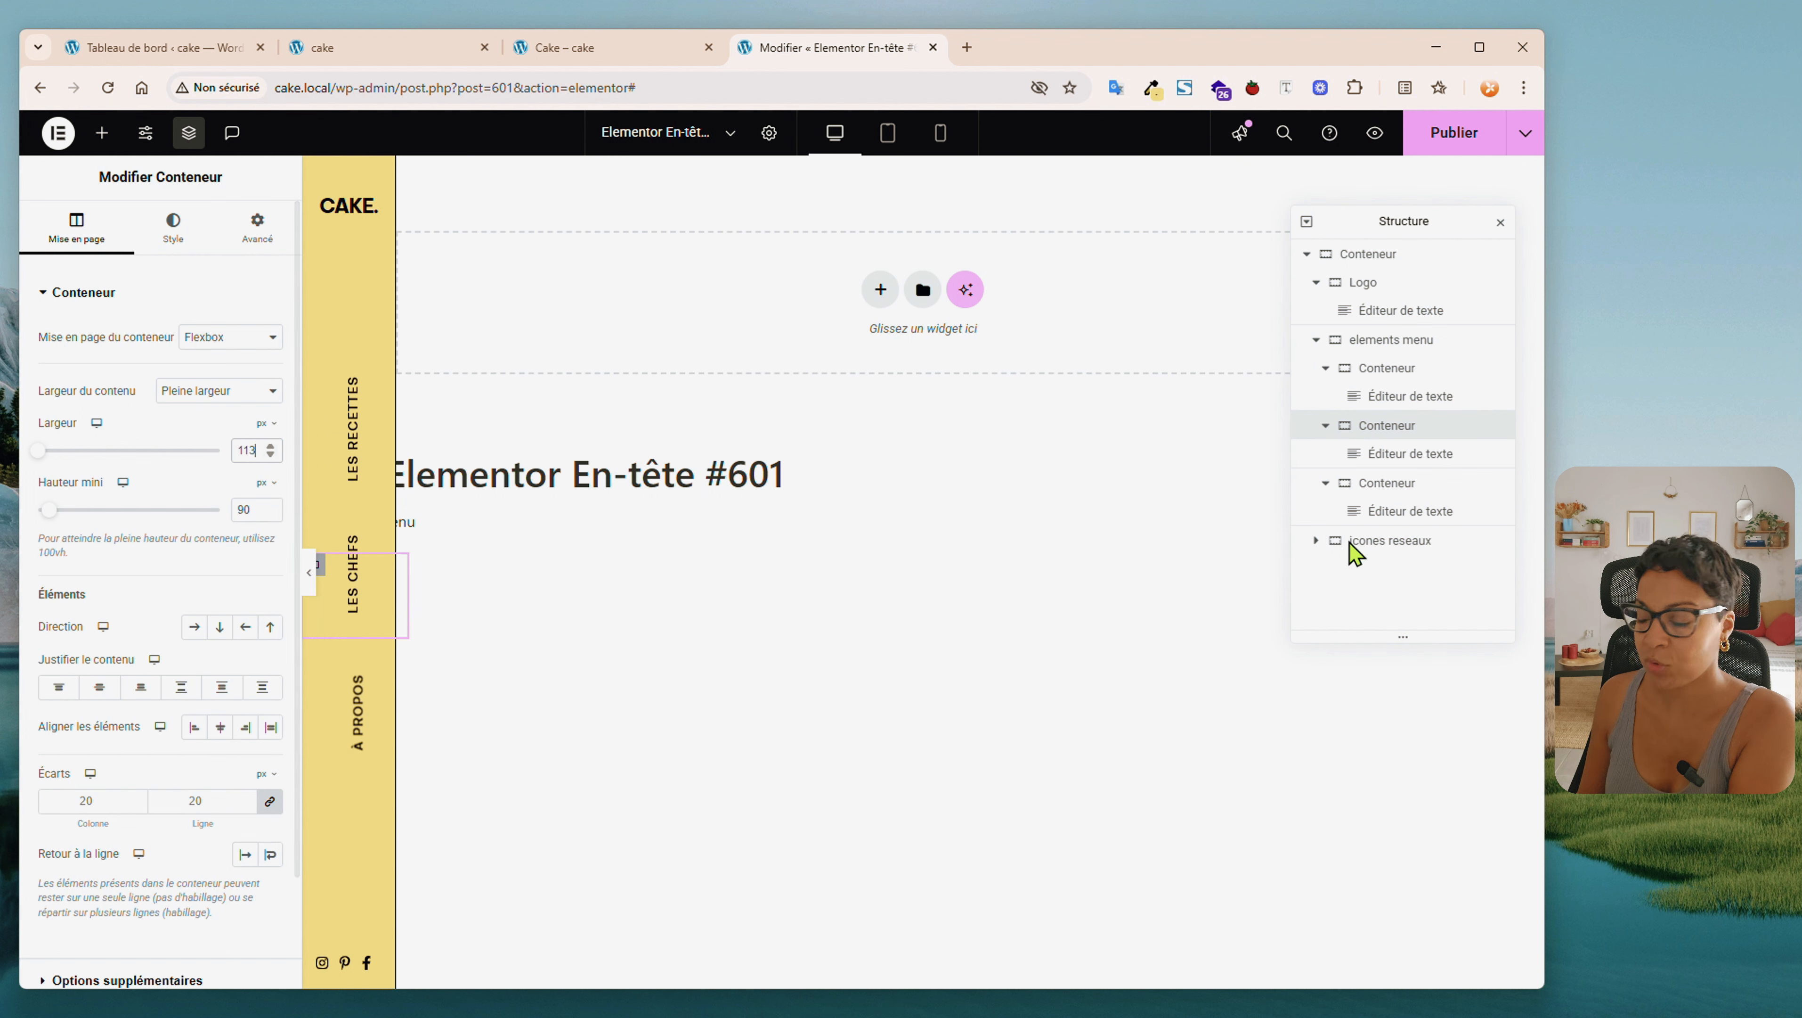
# Set the width of the À PROPOS menu container to 113 px and publish the header
pyautogui.click(1375, 484)
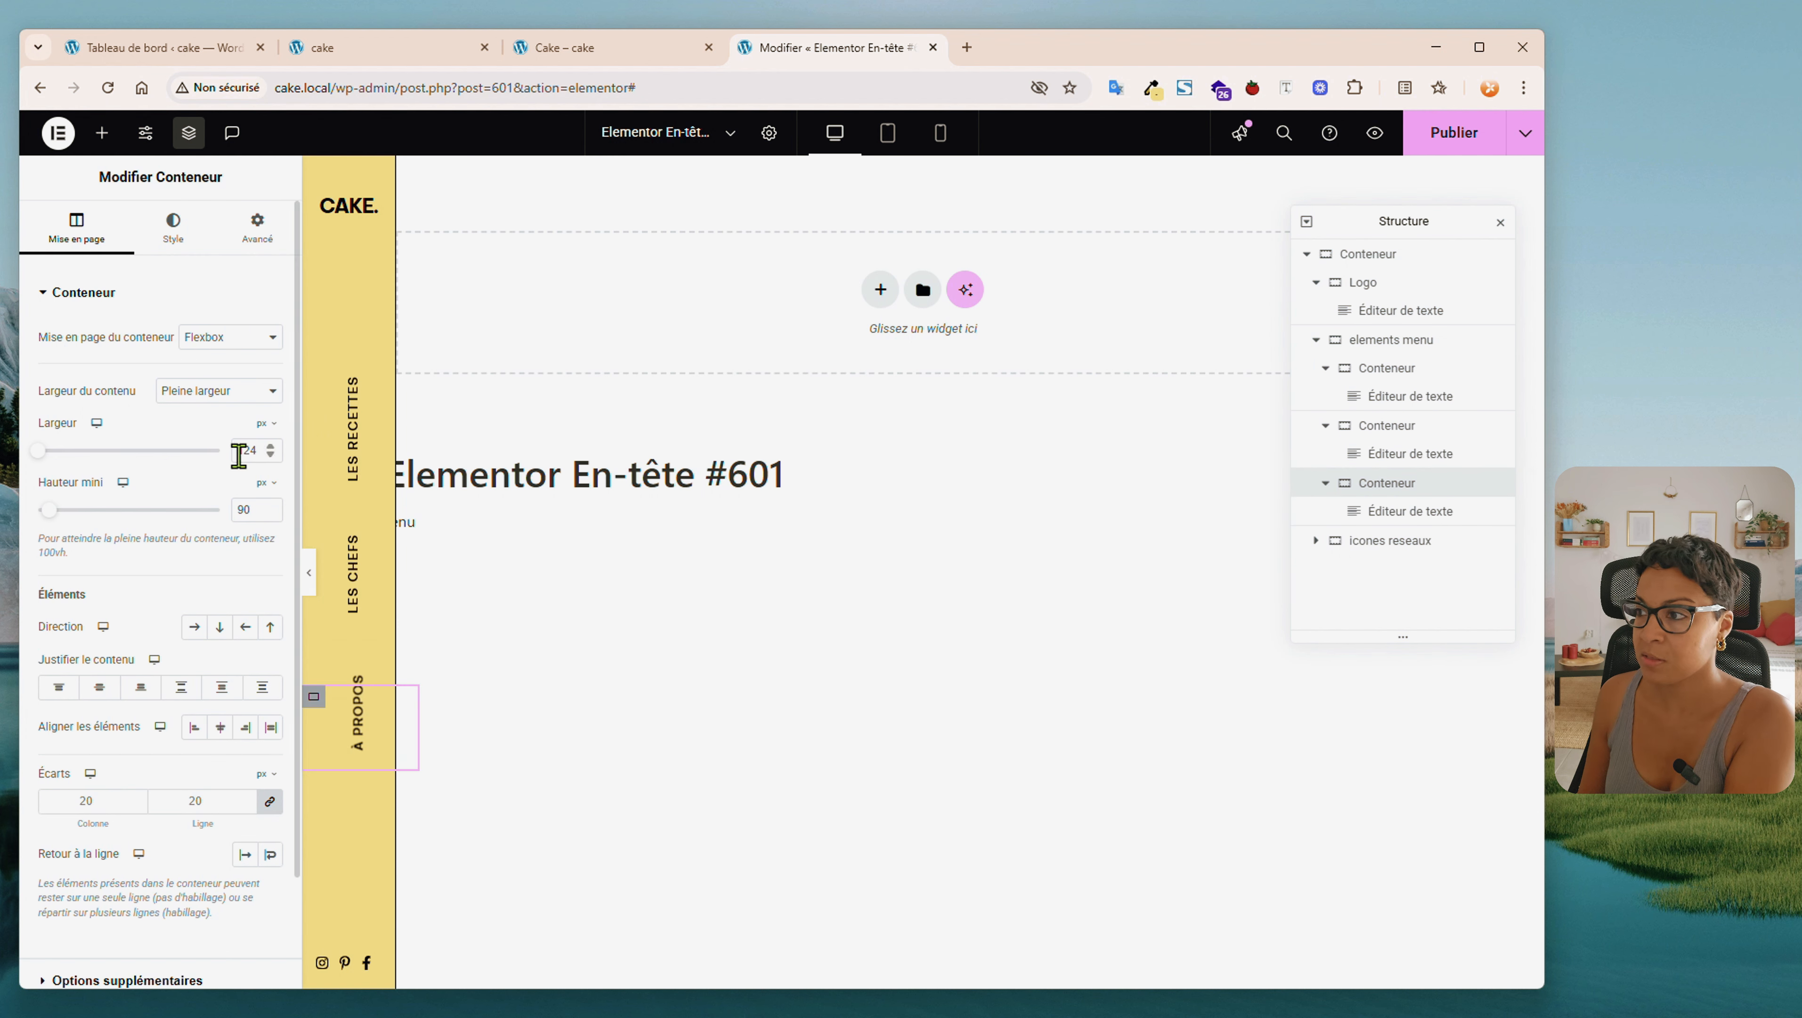
pyautogui.moveTo(262, 452); pyautogui.dragTo(187, 452)
pyautogui.write('113')
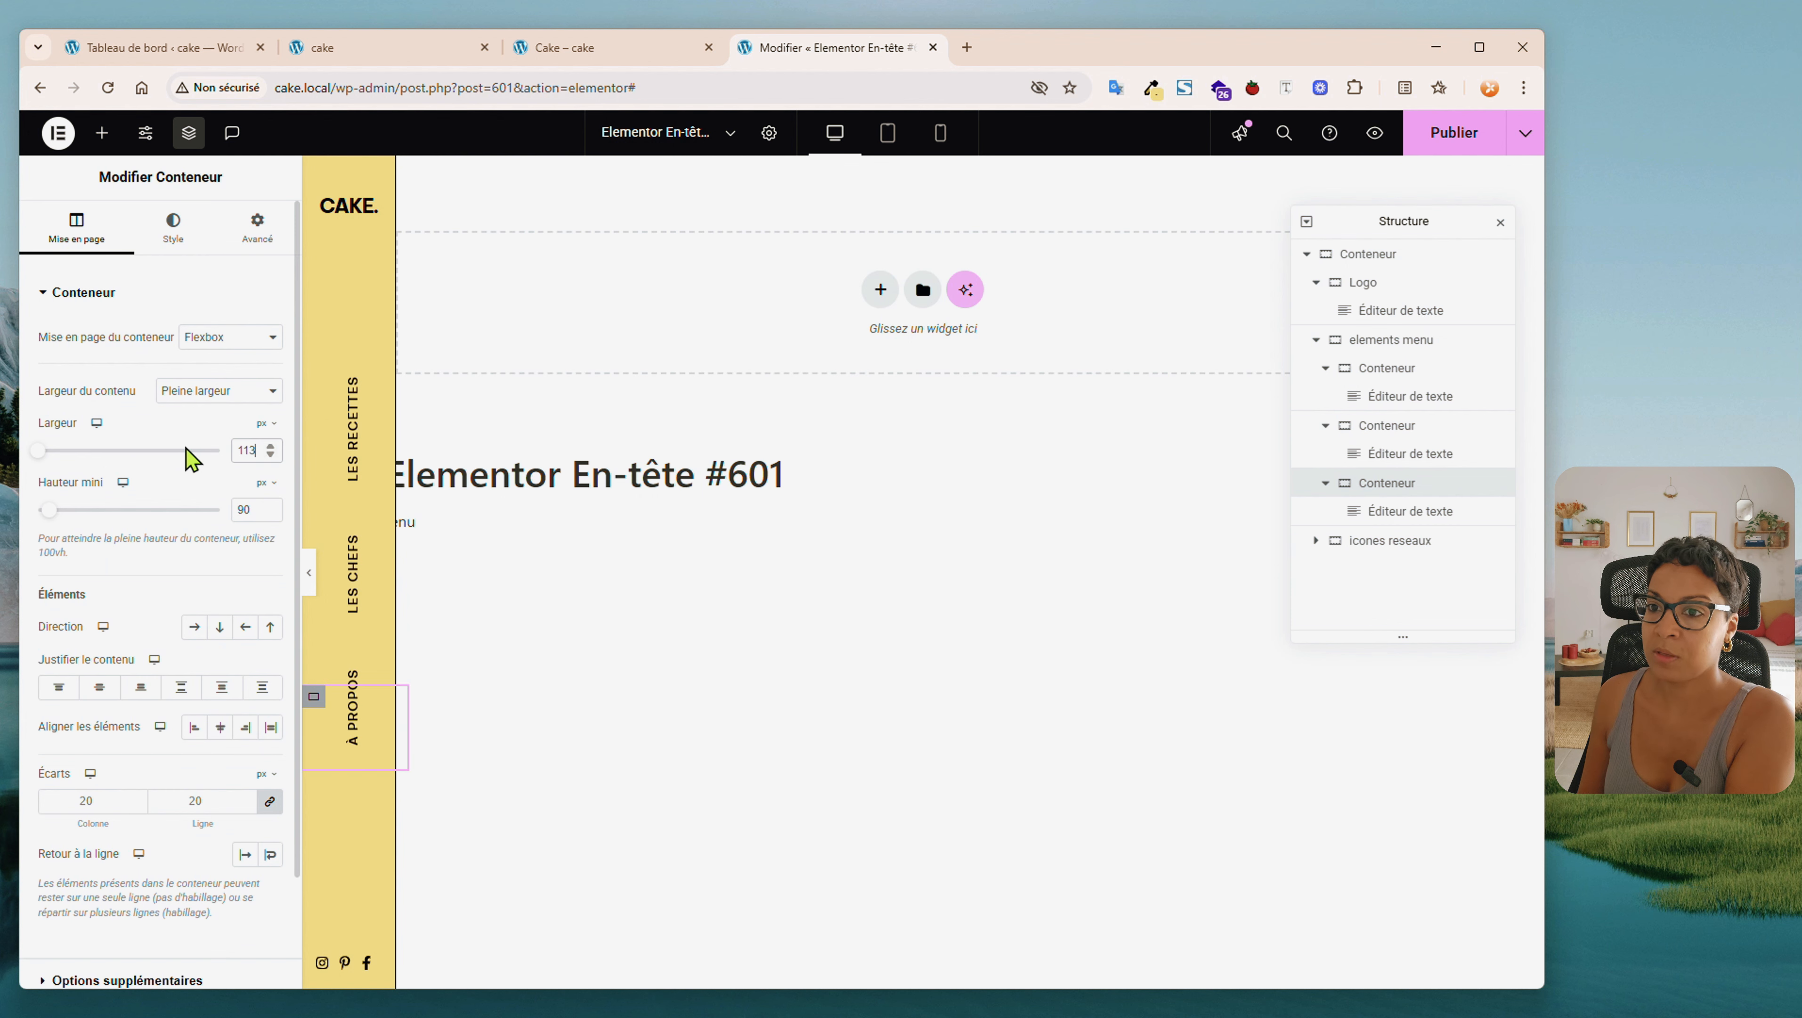
pyautogui.click(1439, 148)
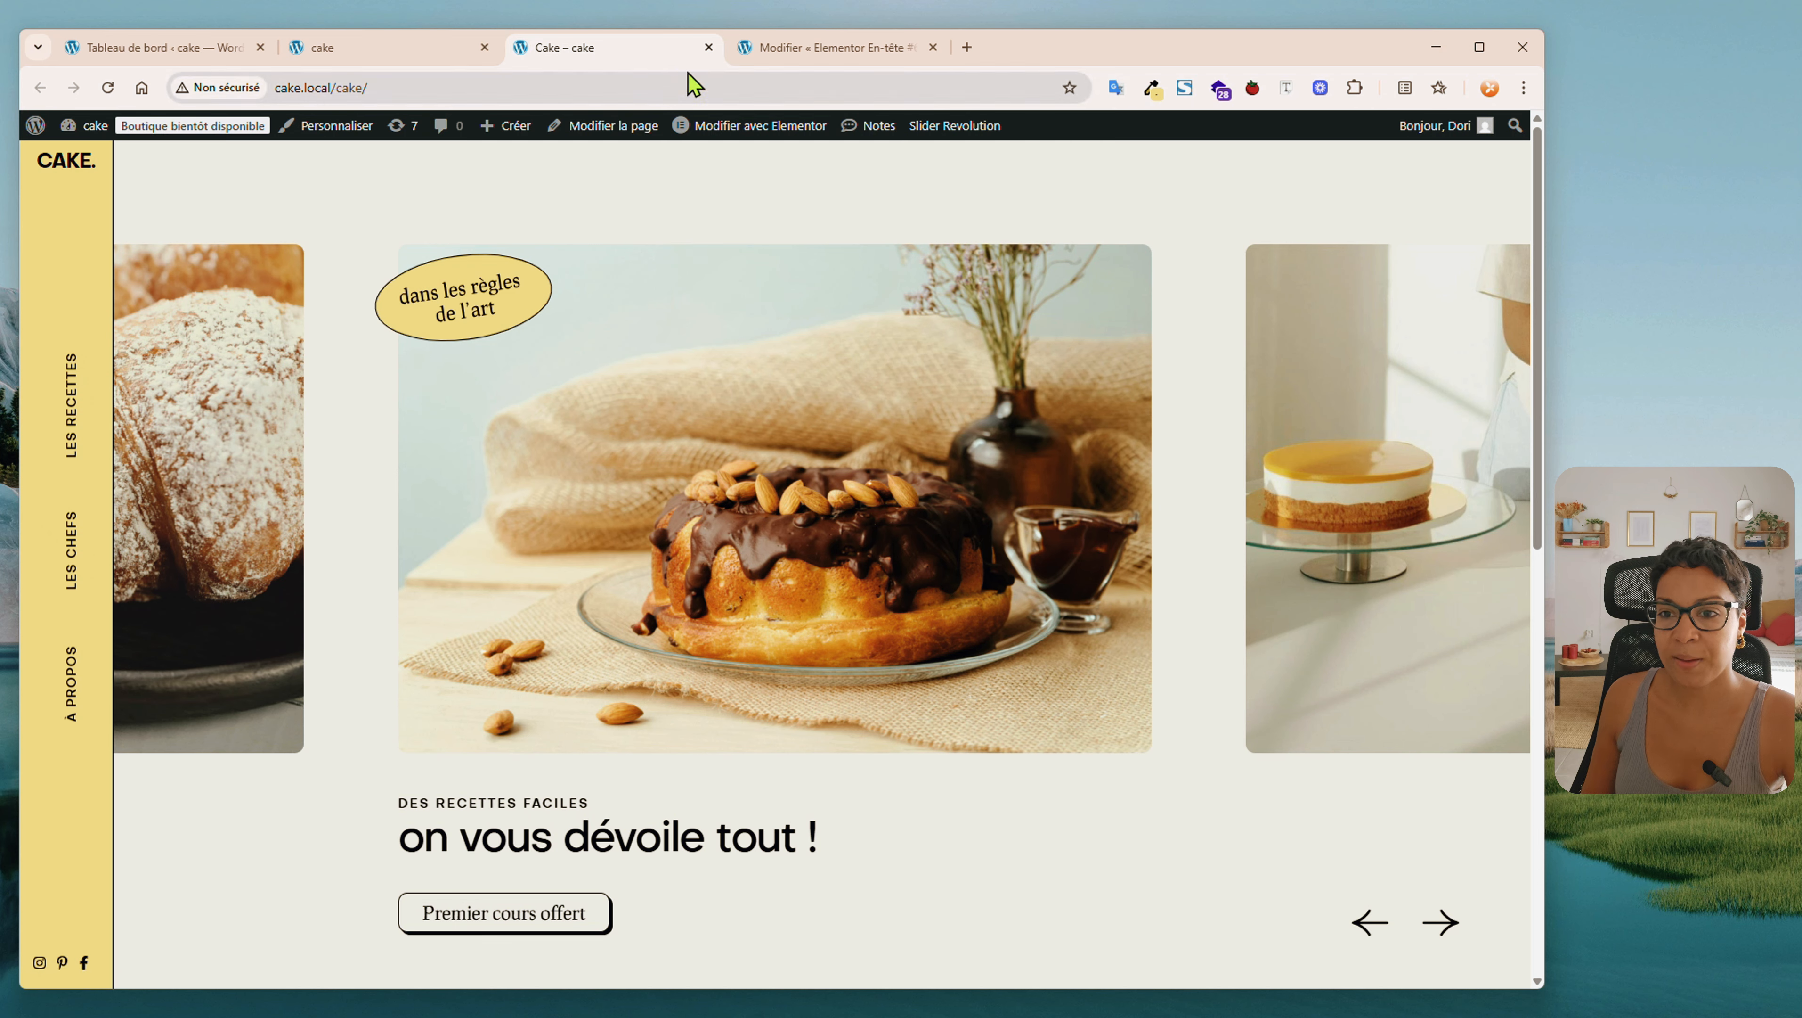
# Add a hover-state transform offset of 5 px on X to the LES RECETTES text in the header
pyautogui.click(746, 50)
pyautogui.click(1400, 397)
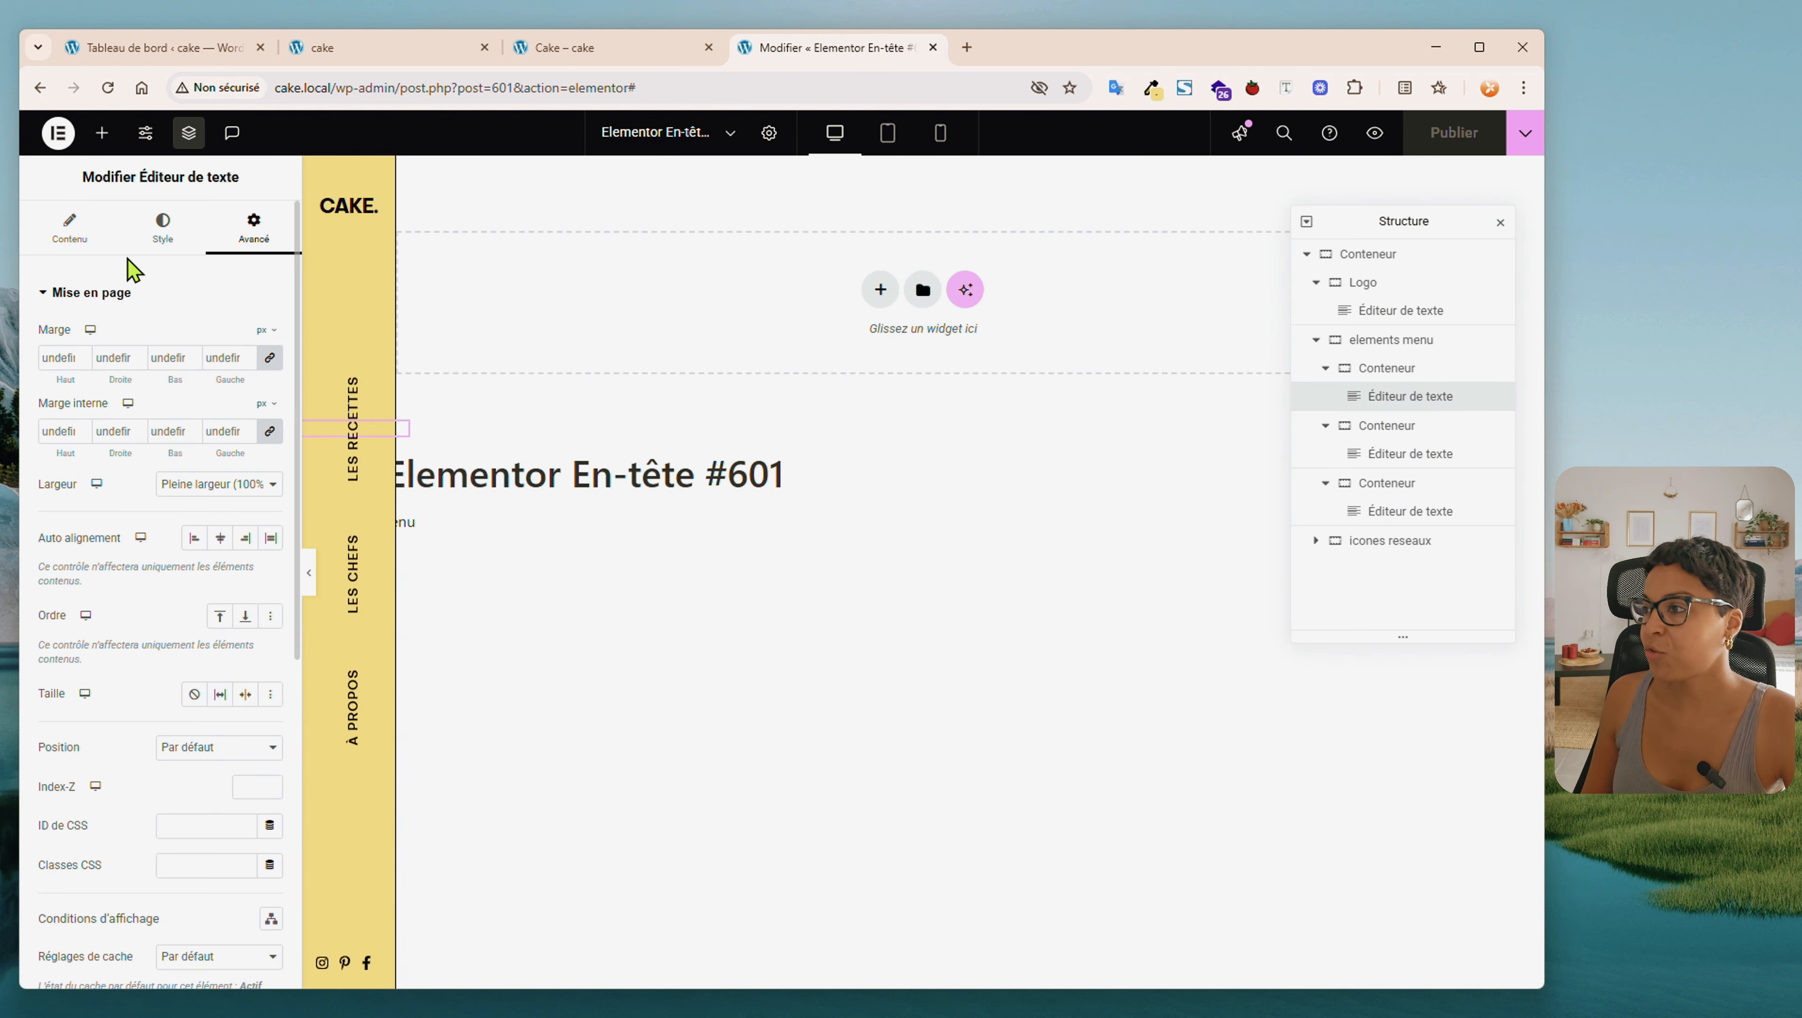
pyautogui.scroll(-8, 133, 523)
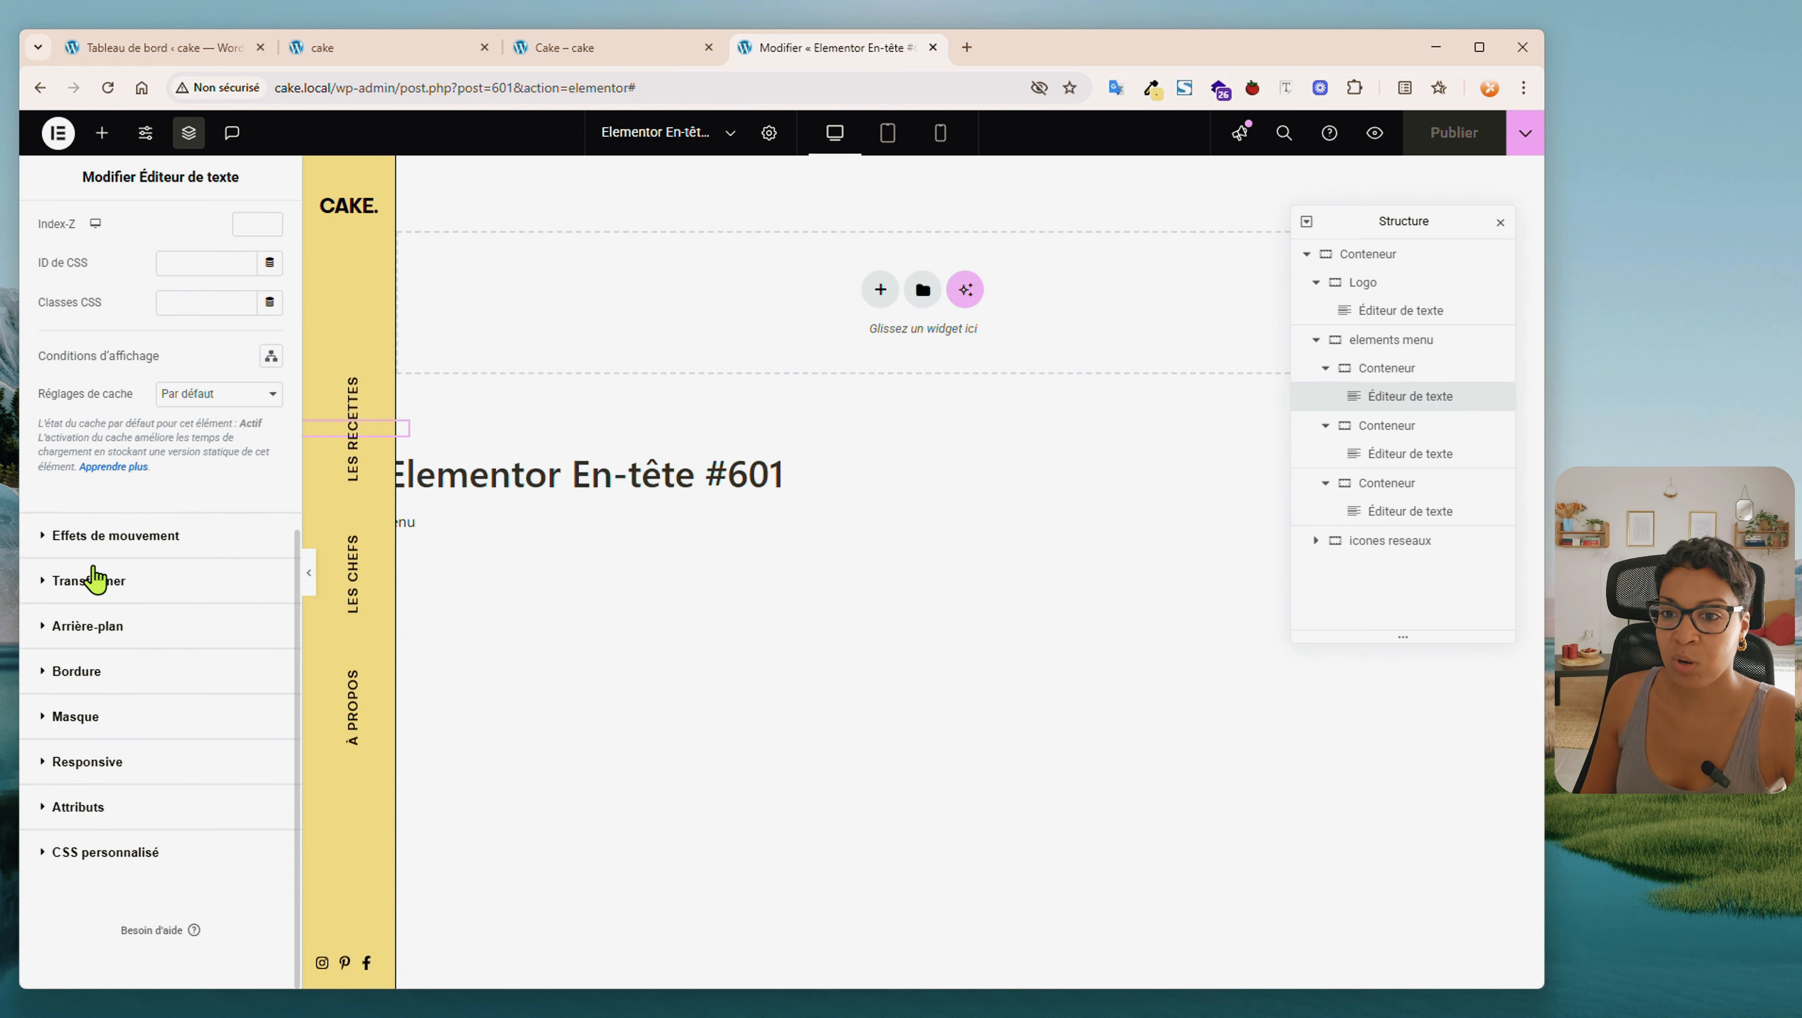
pyautogui.click(94, 581)
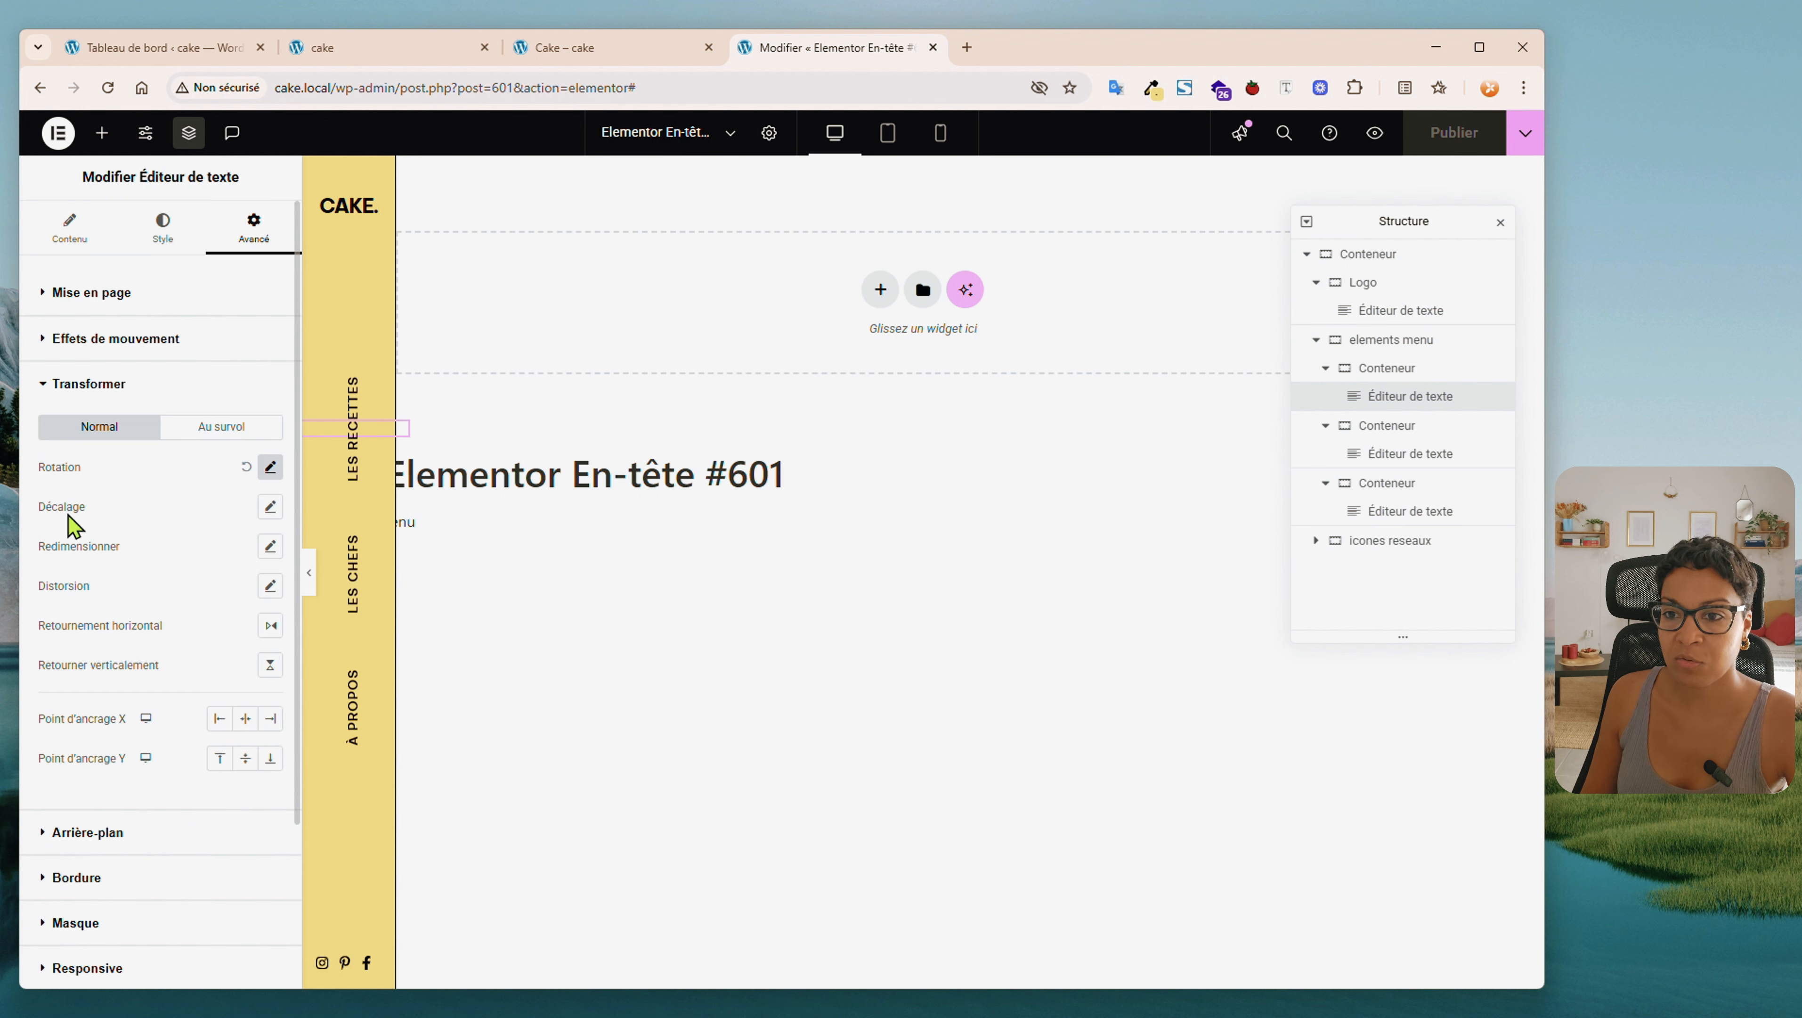
pyautogui.click(269, 506)
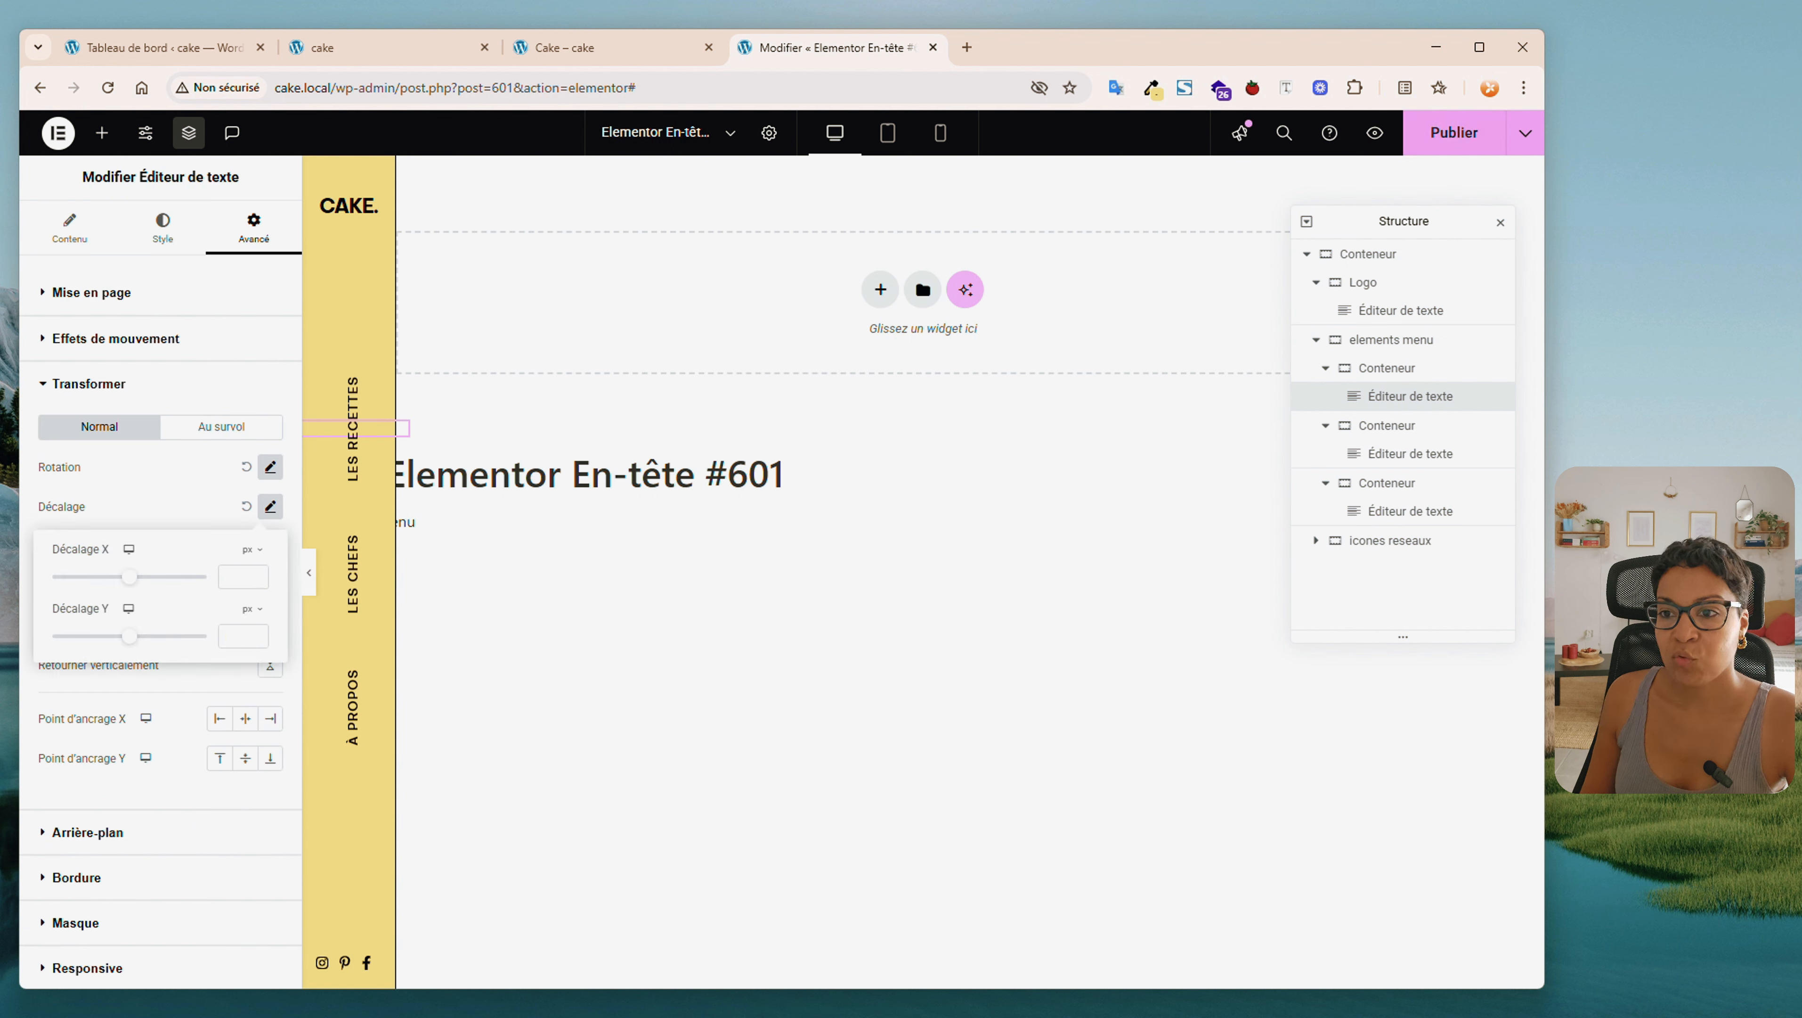
pyautogui.click(222, 426)
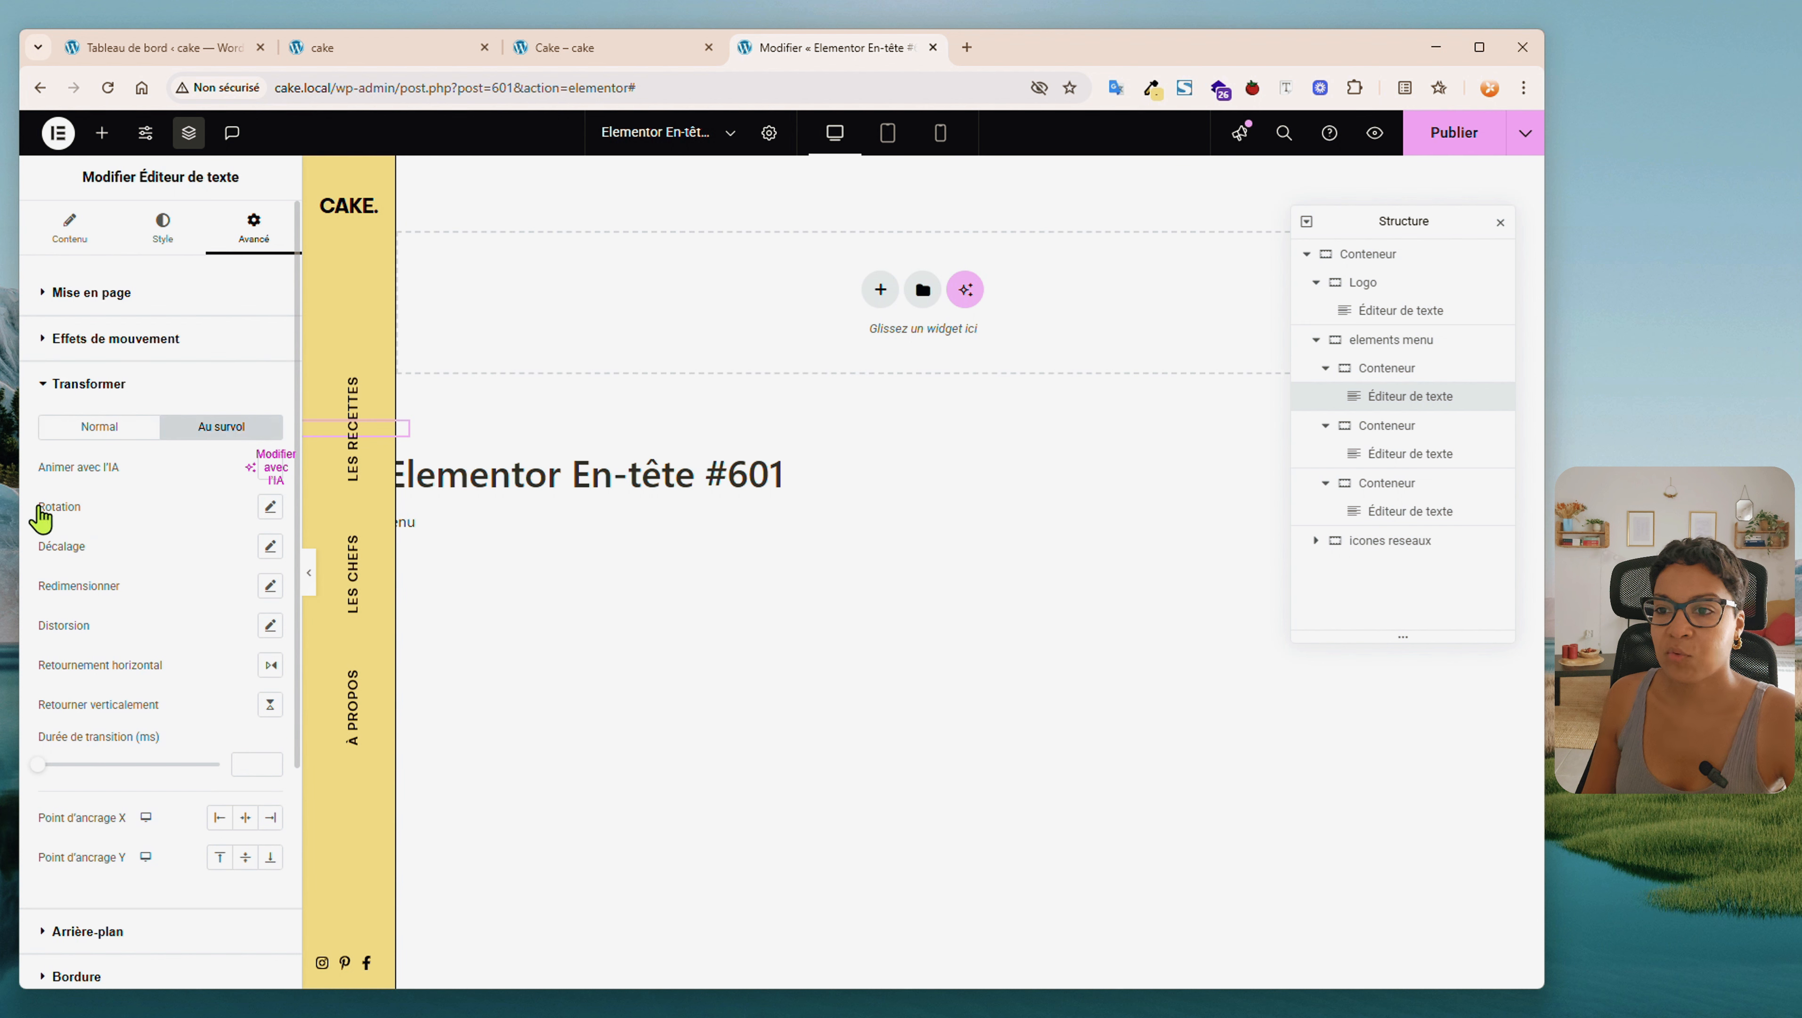
pyautogui.click(270, 547)
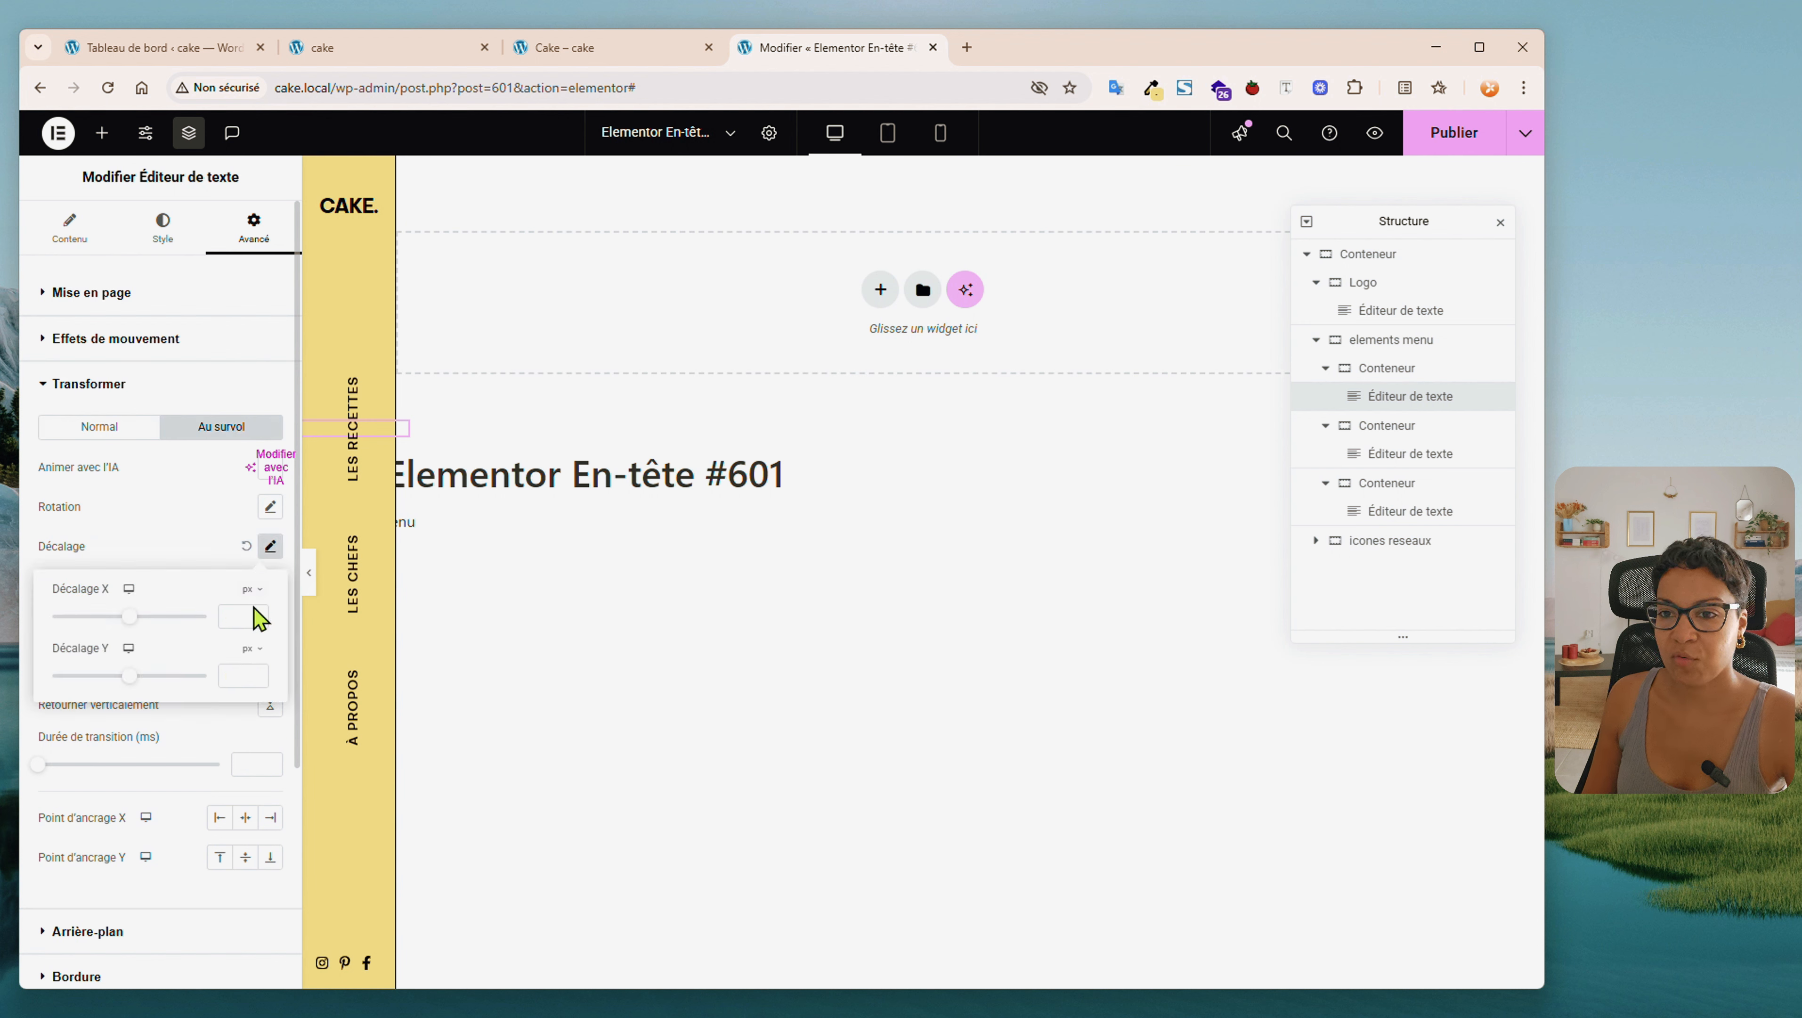
pyautogui.write('5')
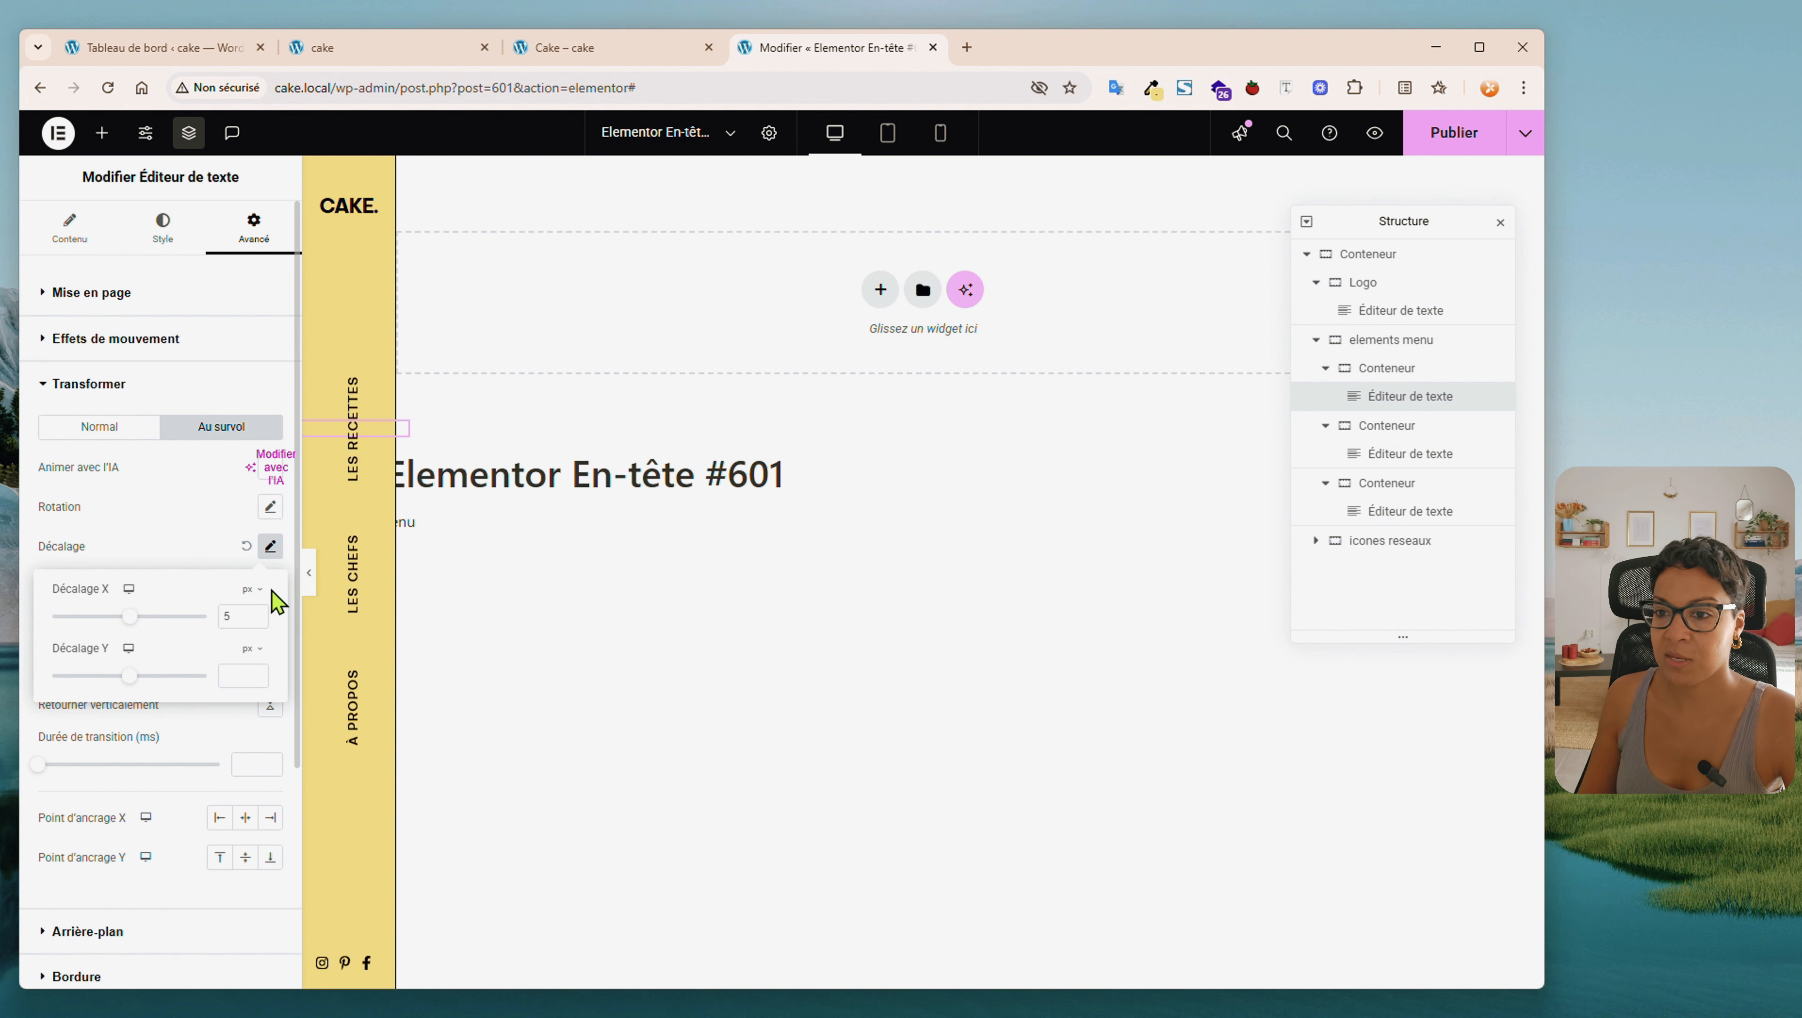
# Add a hover-state transform offset of 5 px on X to the LES CHEFS text
pyautogui.click(1362, 462)
pyautogui.click(94, 716)
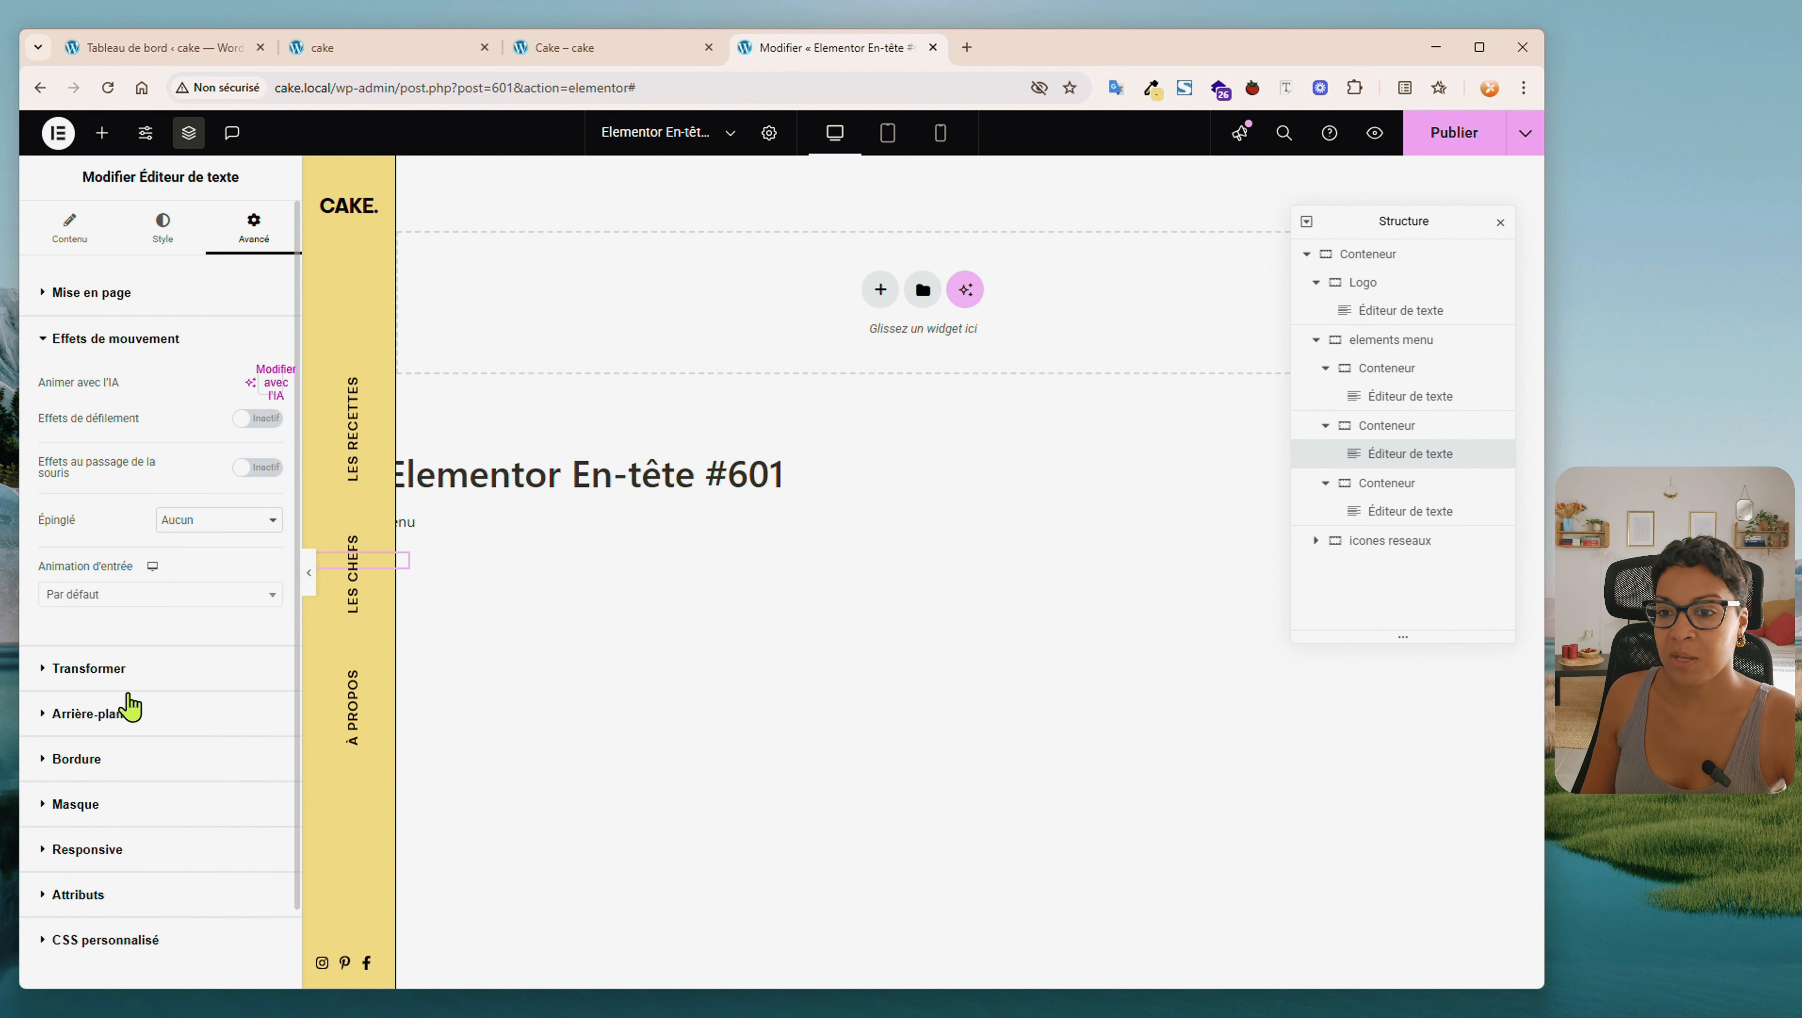
pyautogui.click(106, 672)
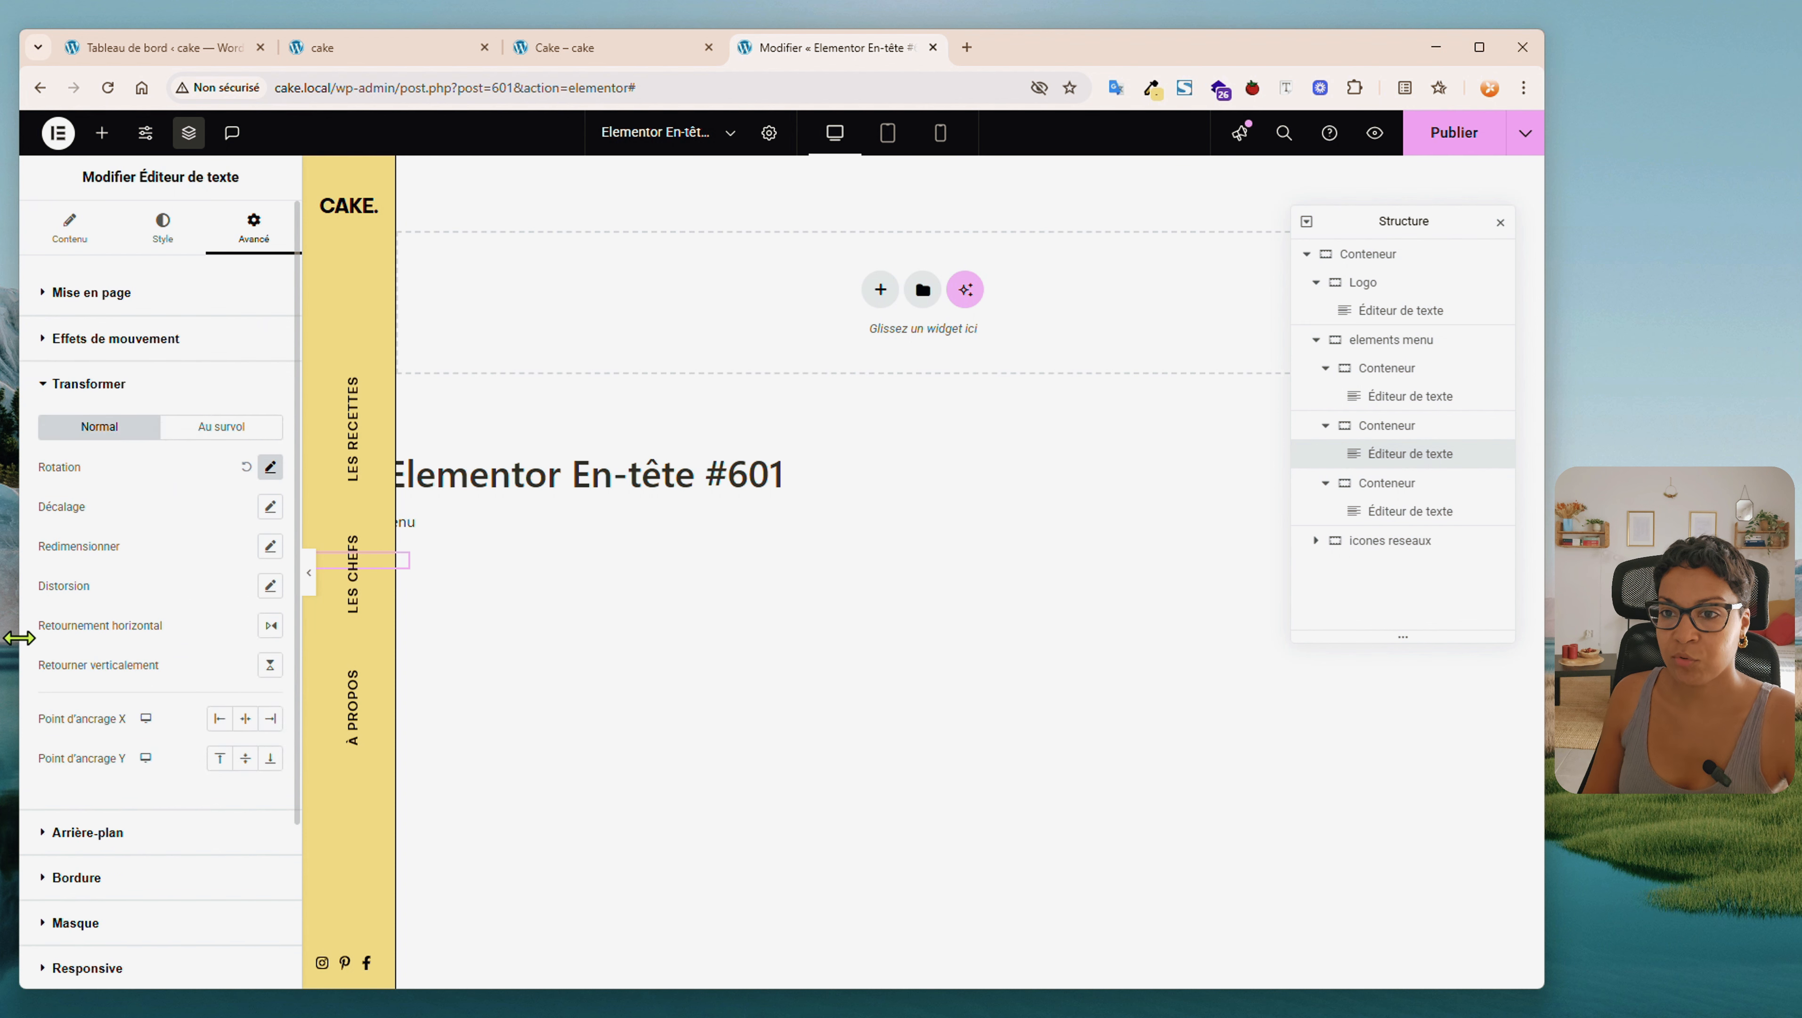
pyautogui.click(217, 427)
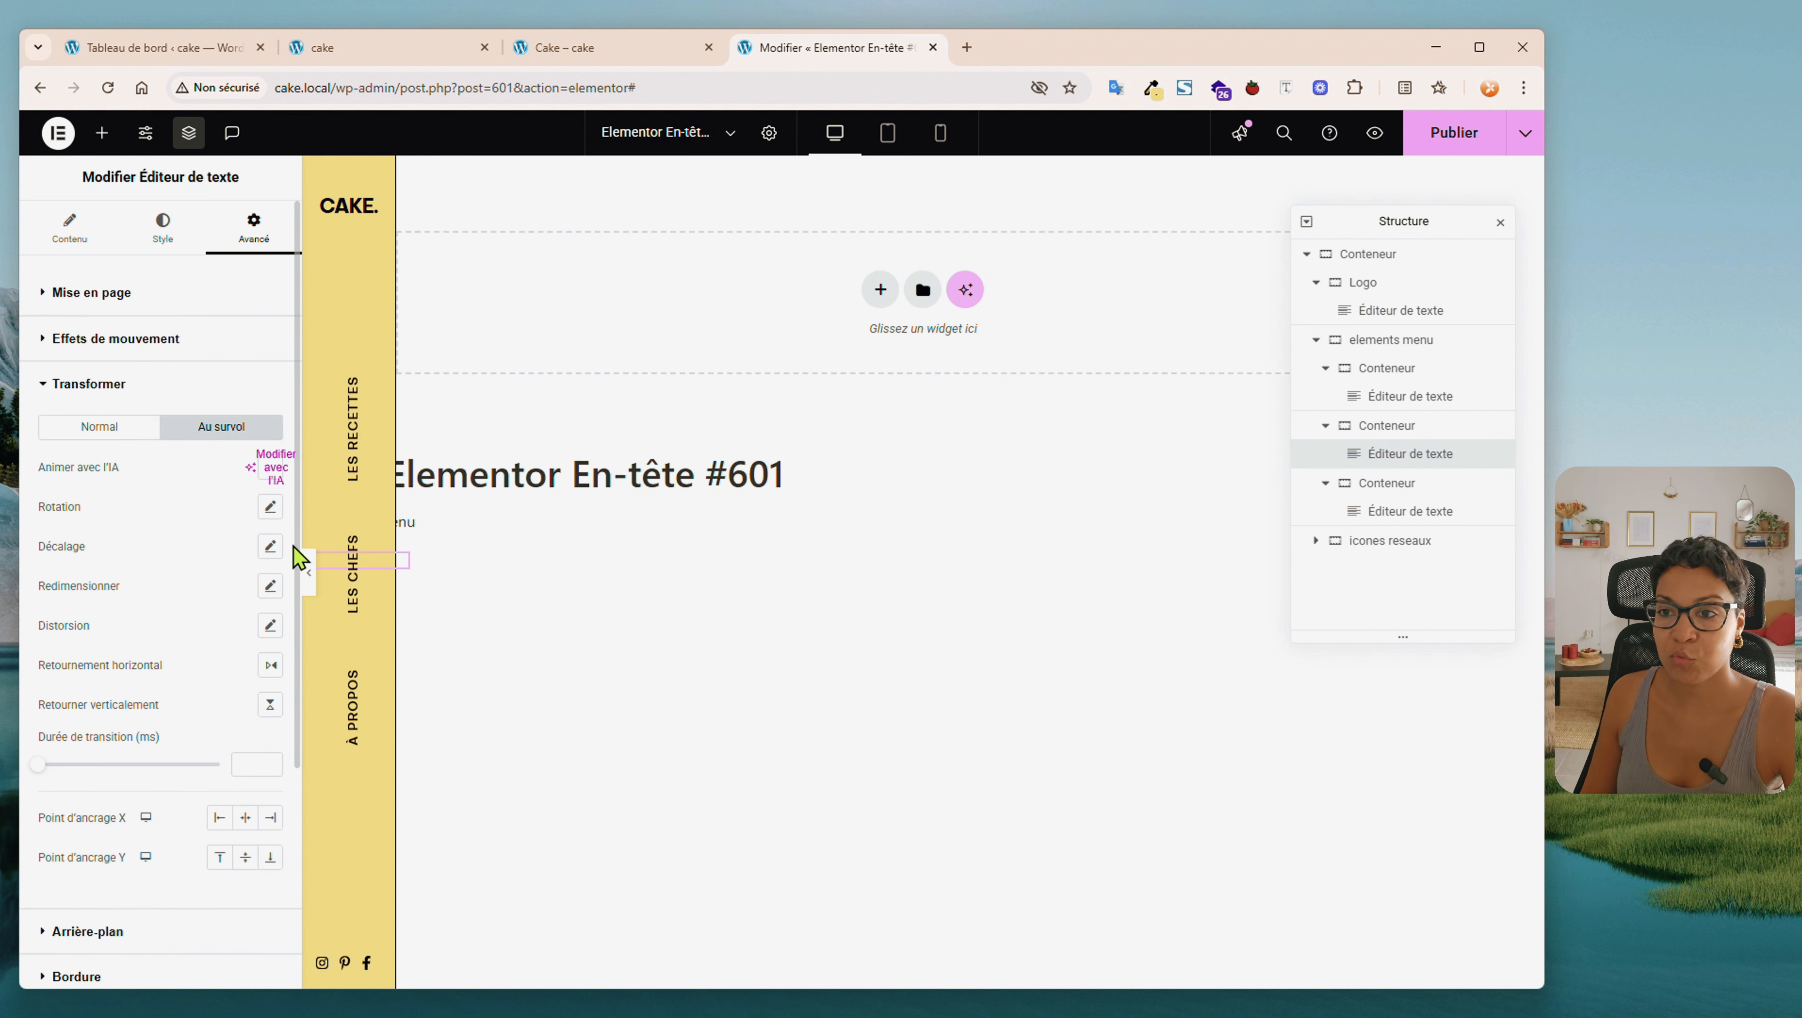
pyautogui.click(270, 546)
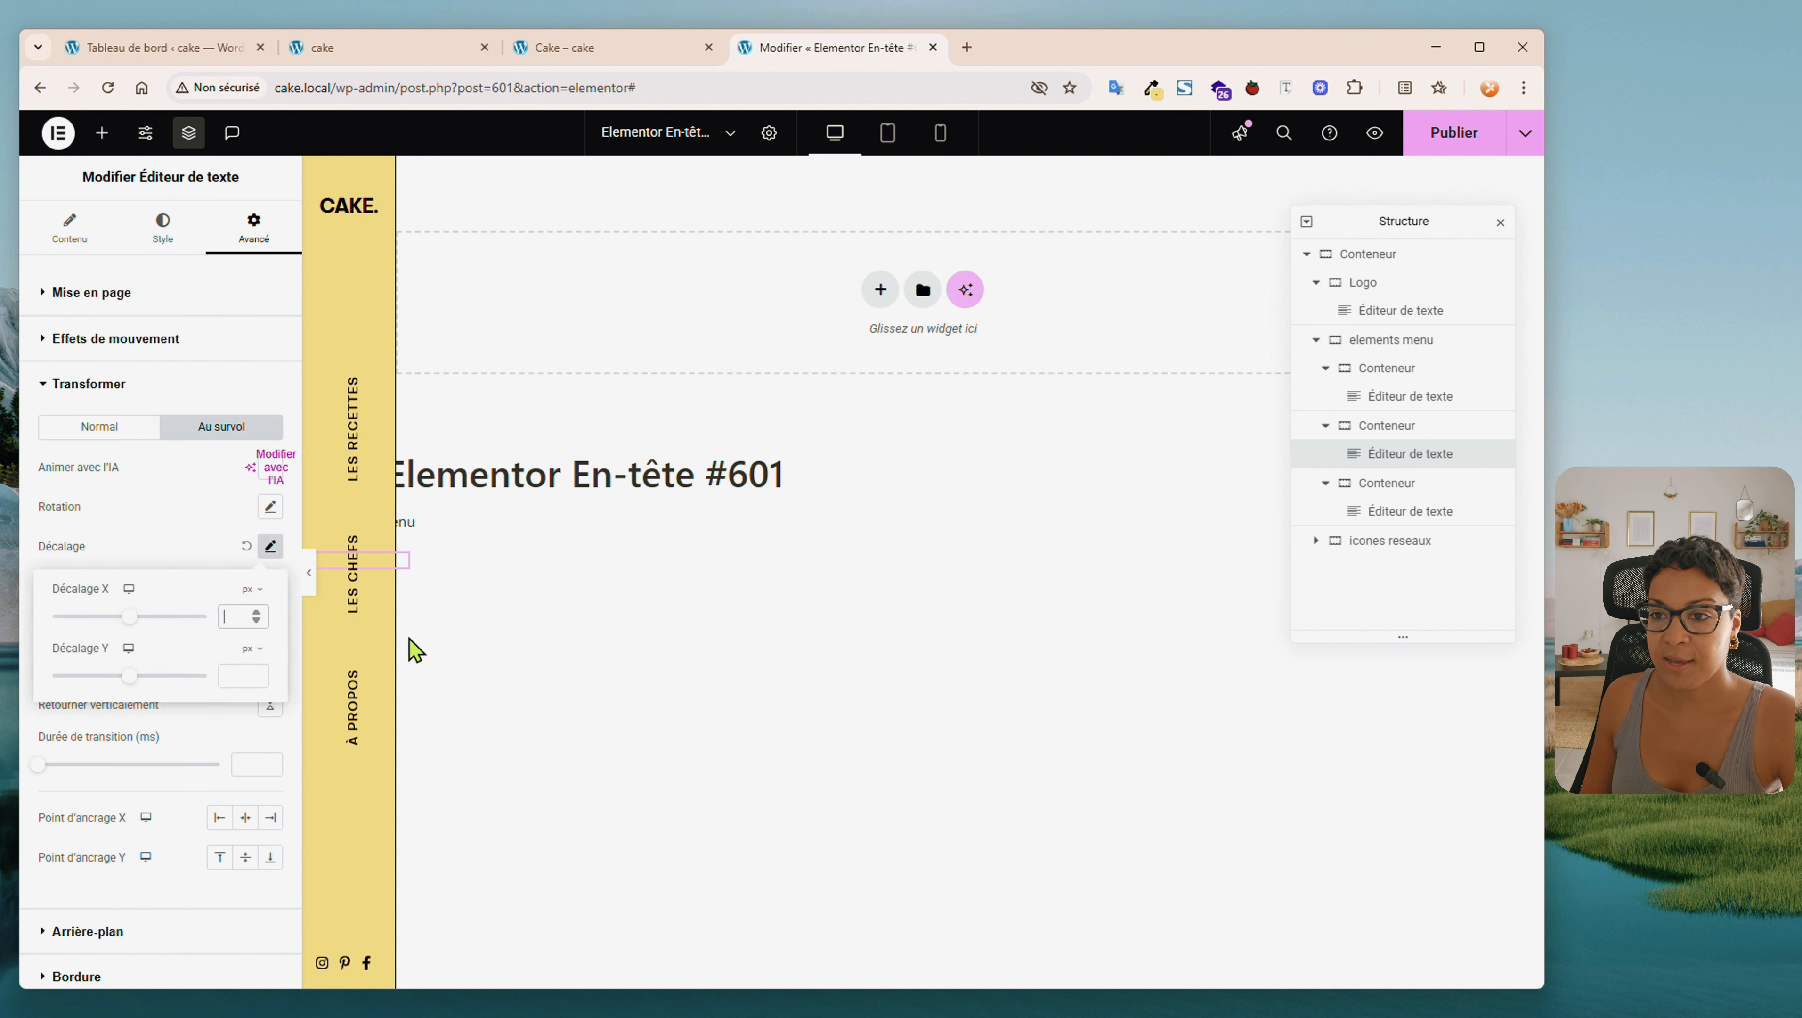
pyautogui.write('5')
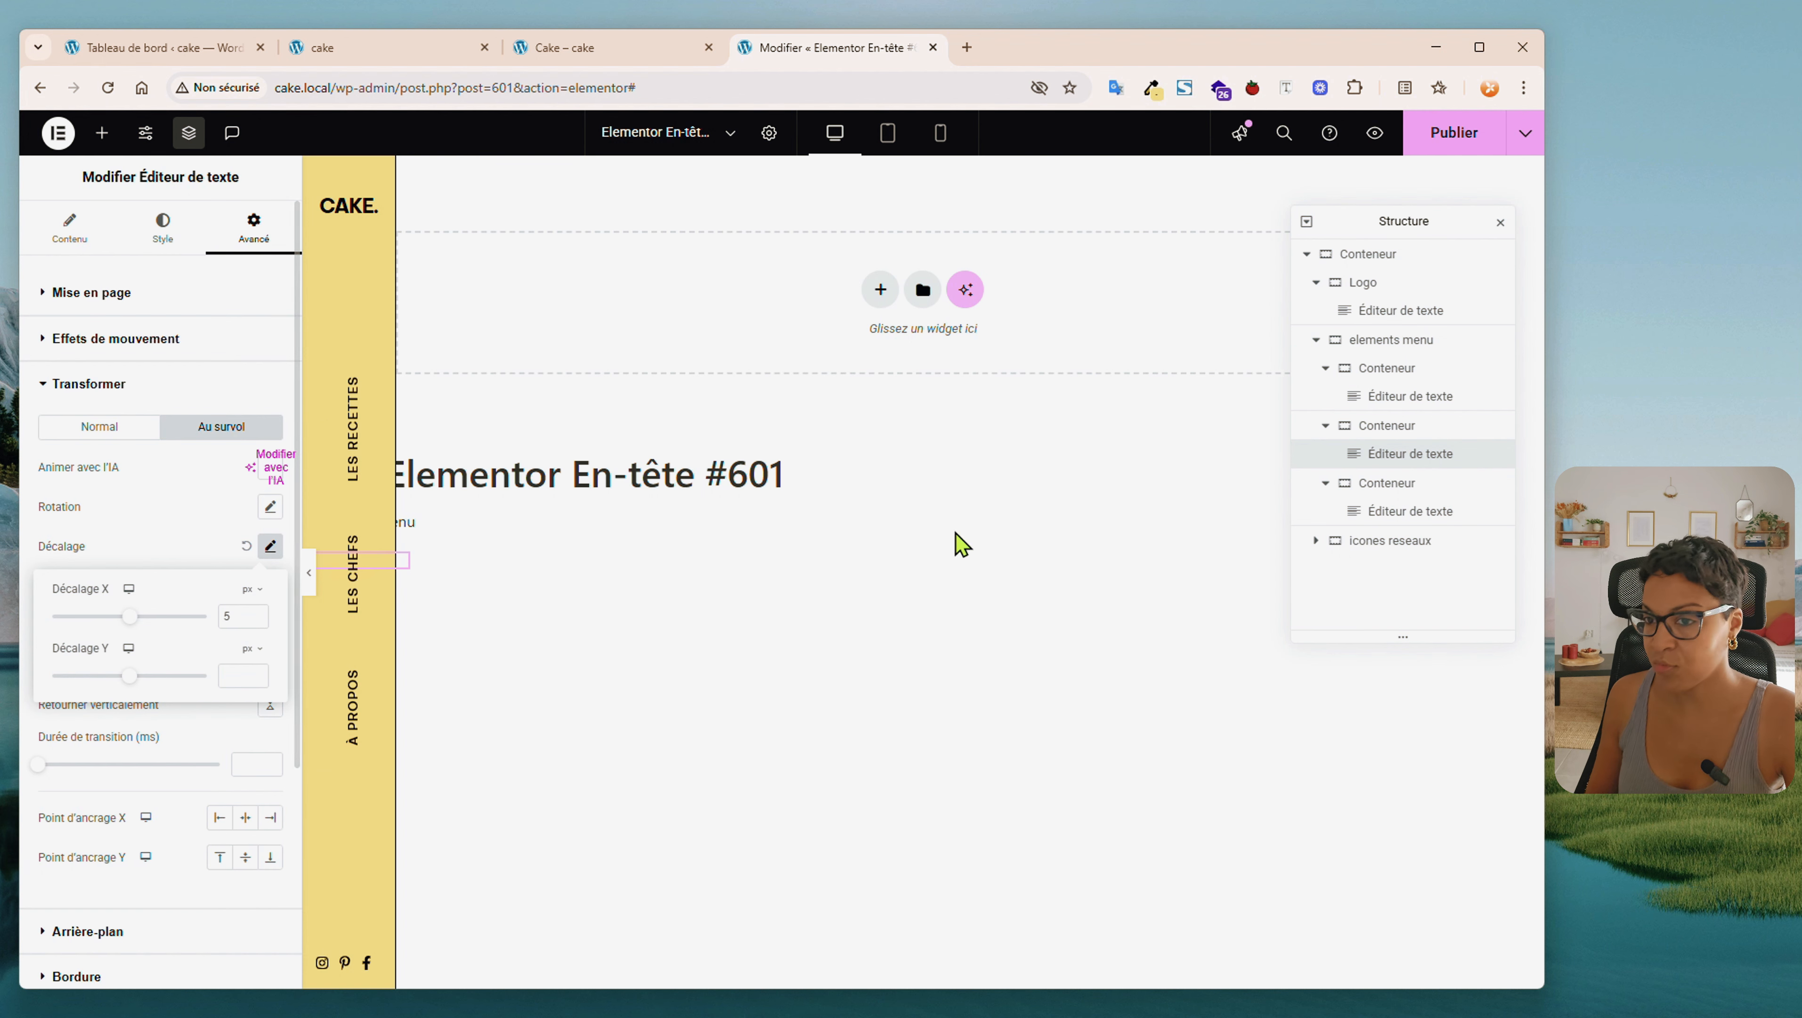
# Add a hover-state transform offset of 5 px on X to the À PROPOS text and publish the header
pyautogui.click(1382, 517)
pyautogui.scroll(-1, 165, 773)
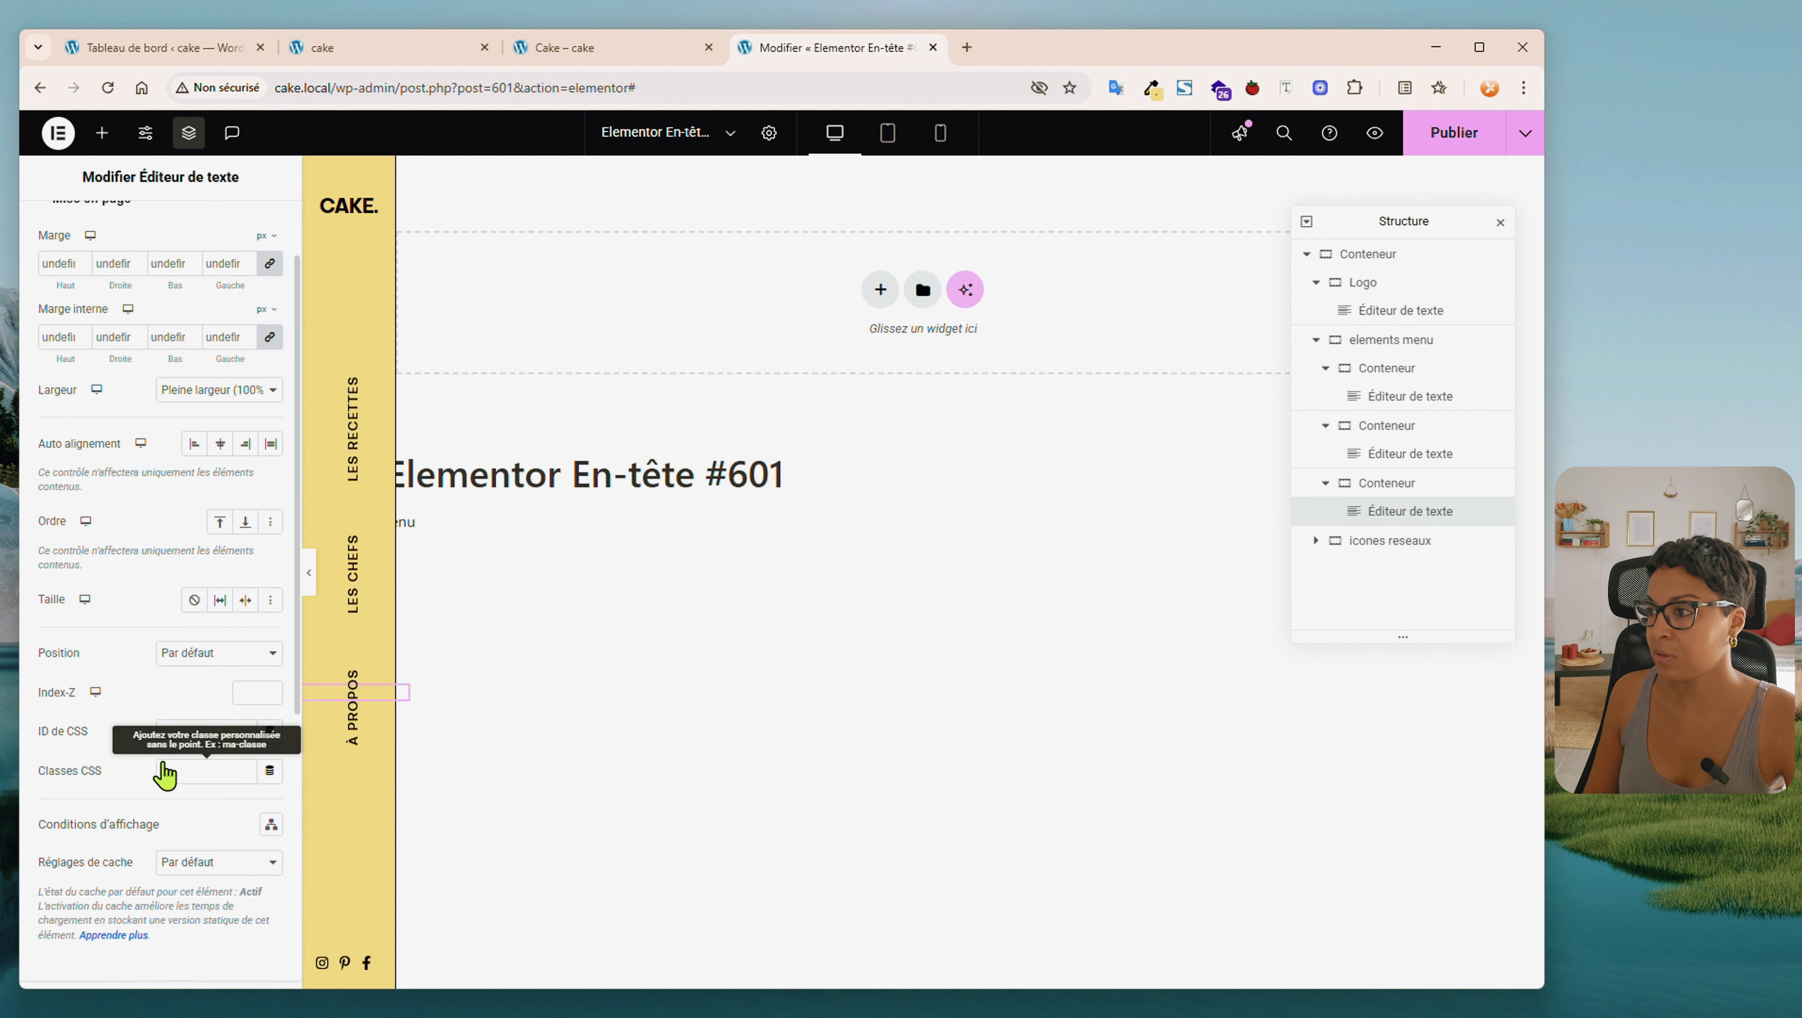
pyautogui.click(251, 431)
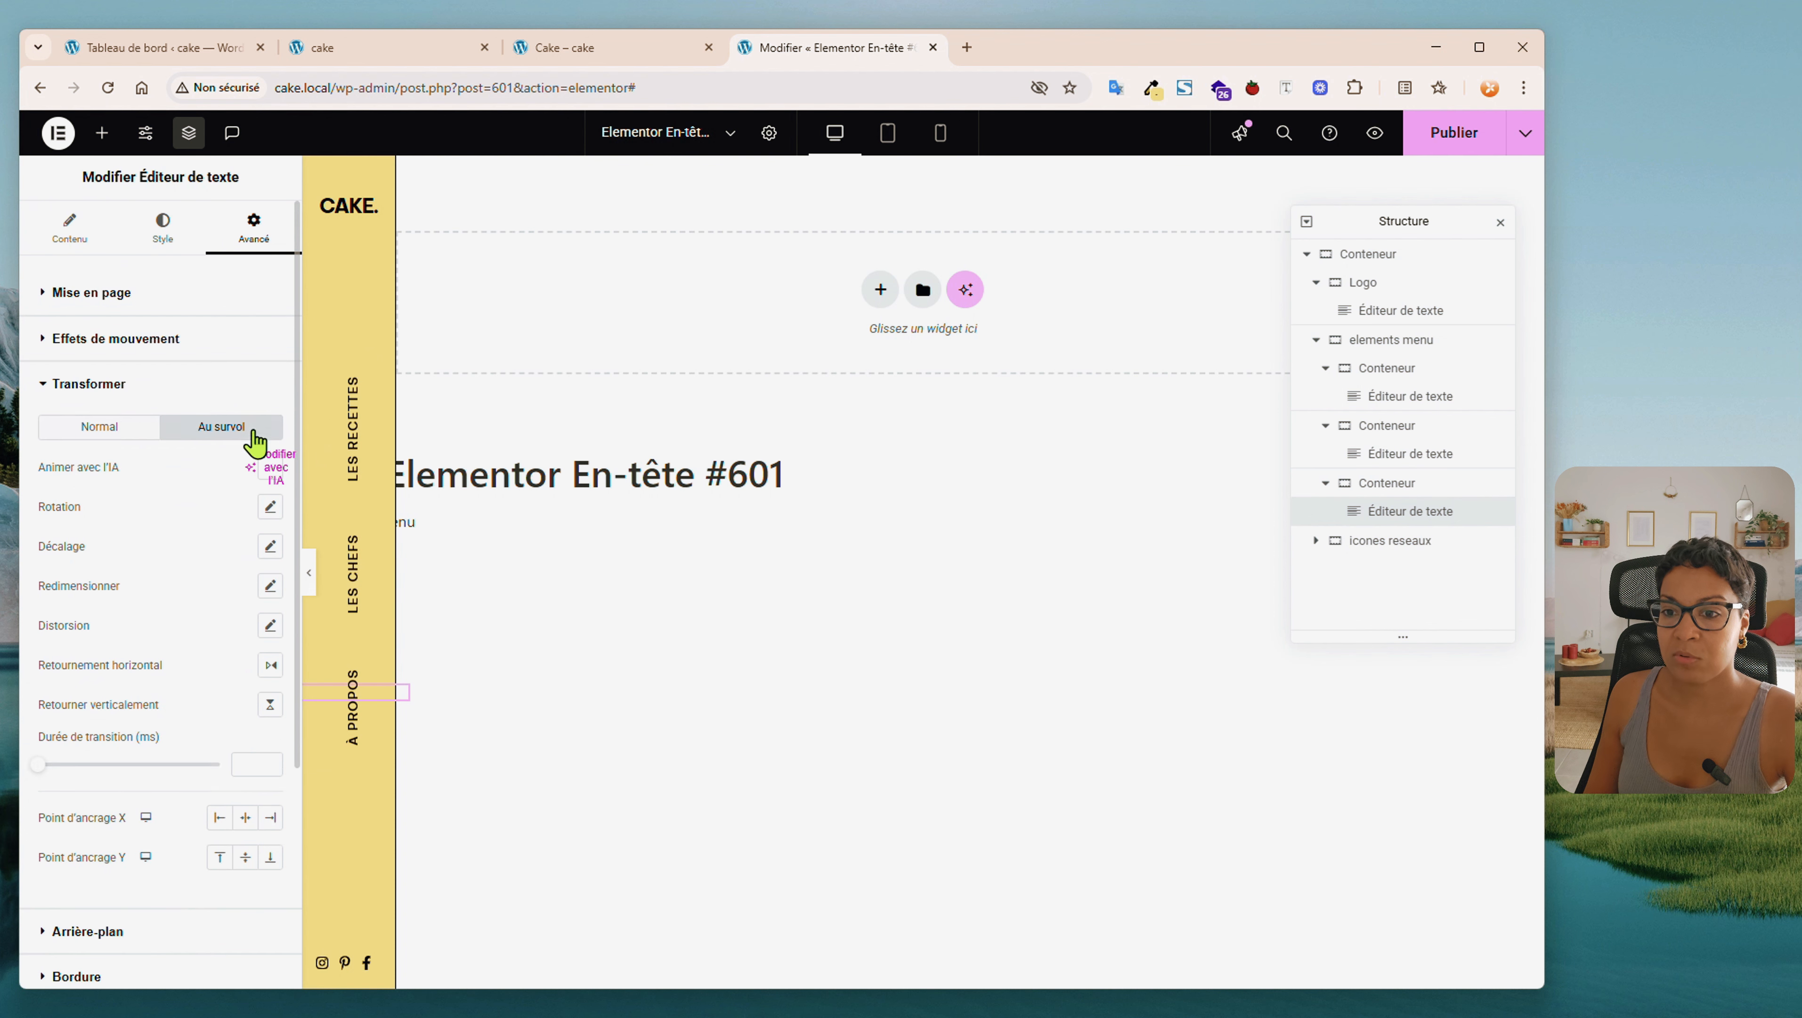
pyautogui.click(270, 546)
pyautogui.click(244, 616)
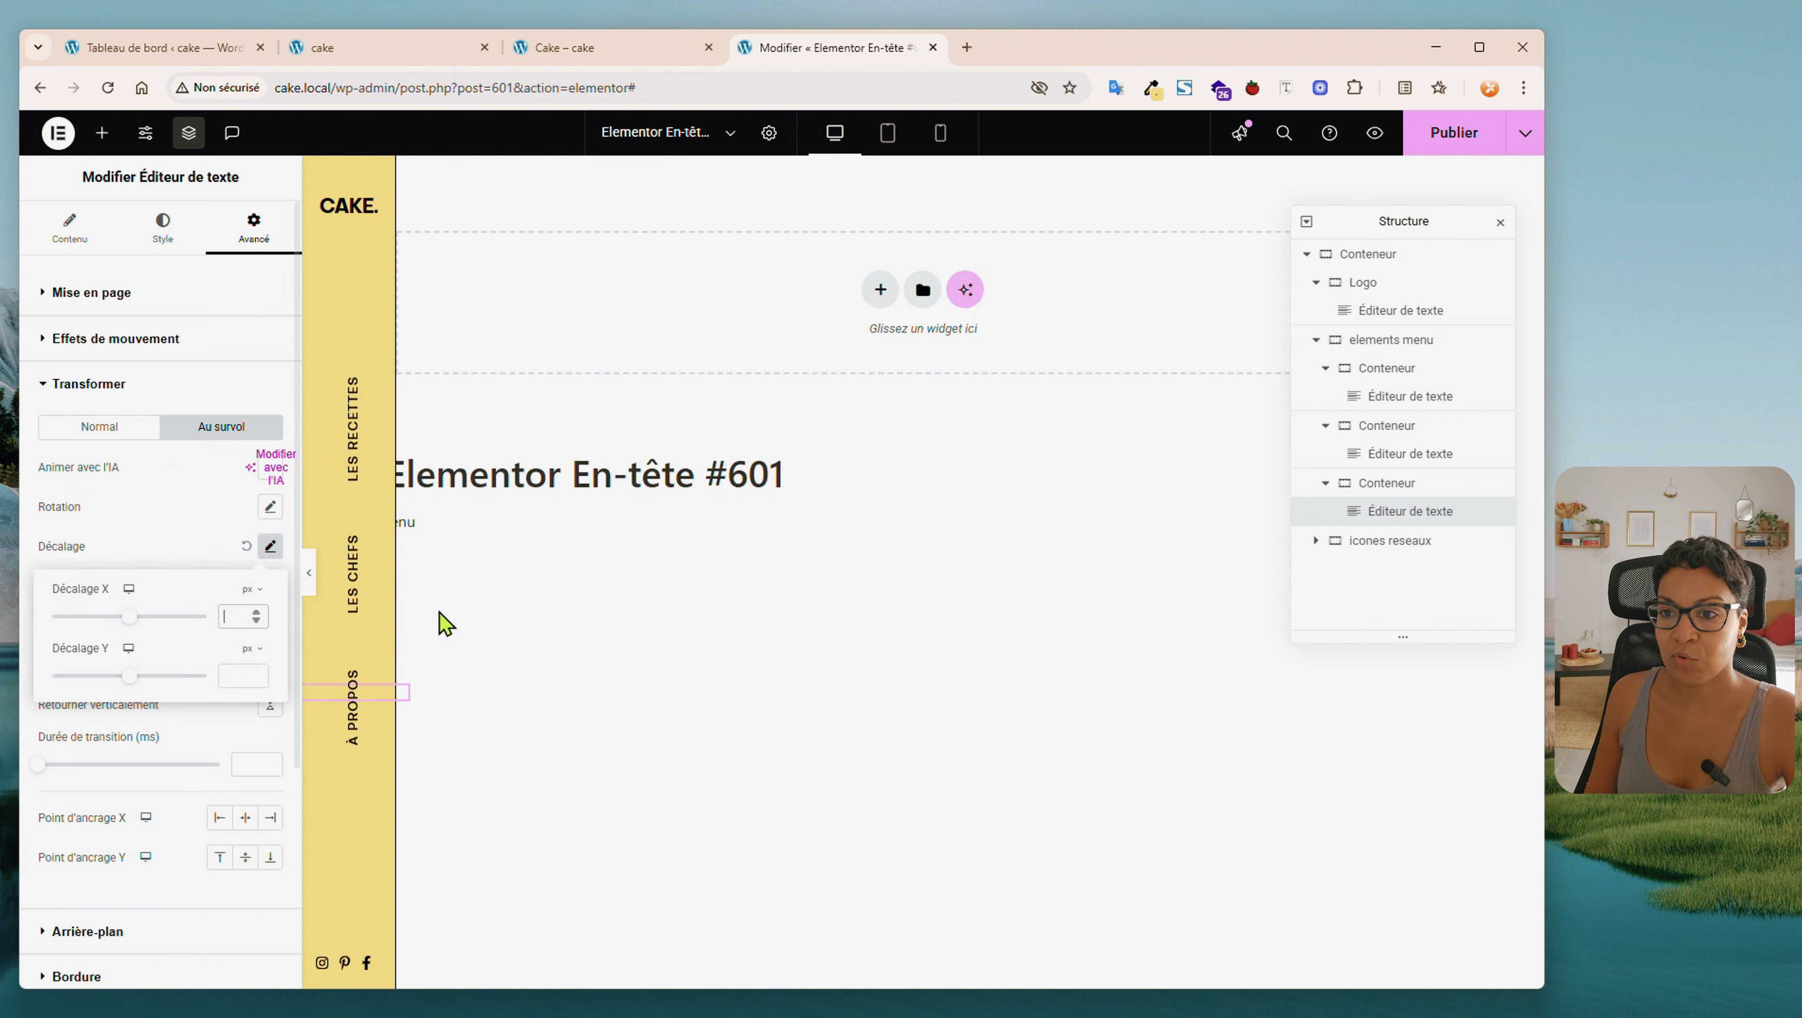
pyautogui.write('5')
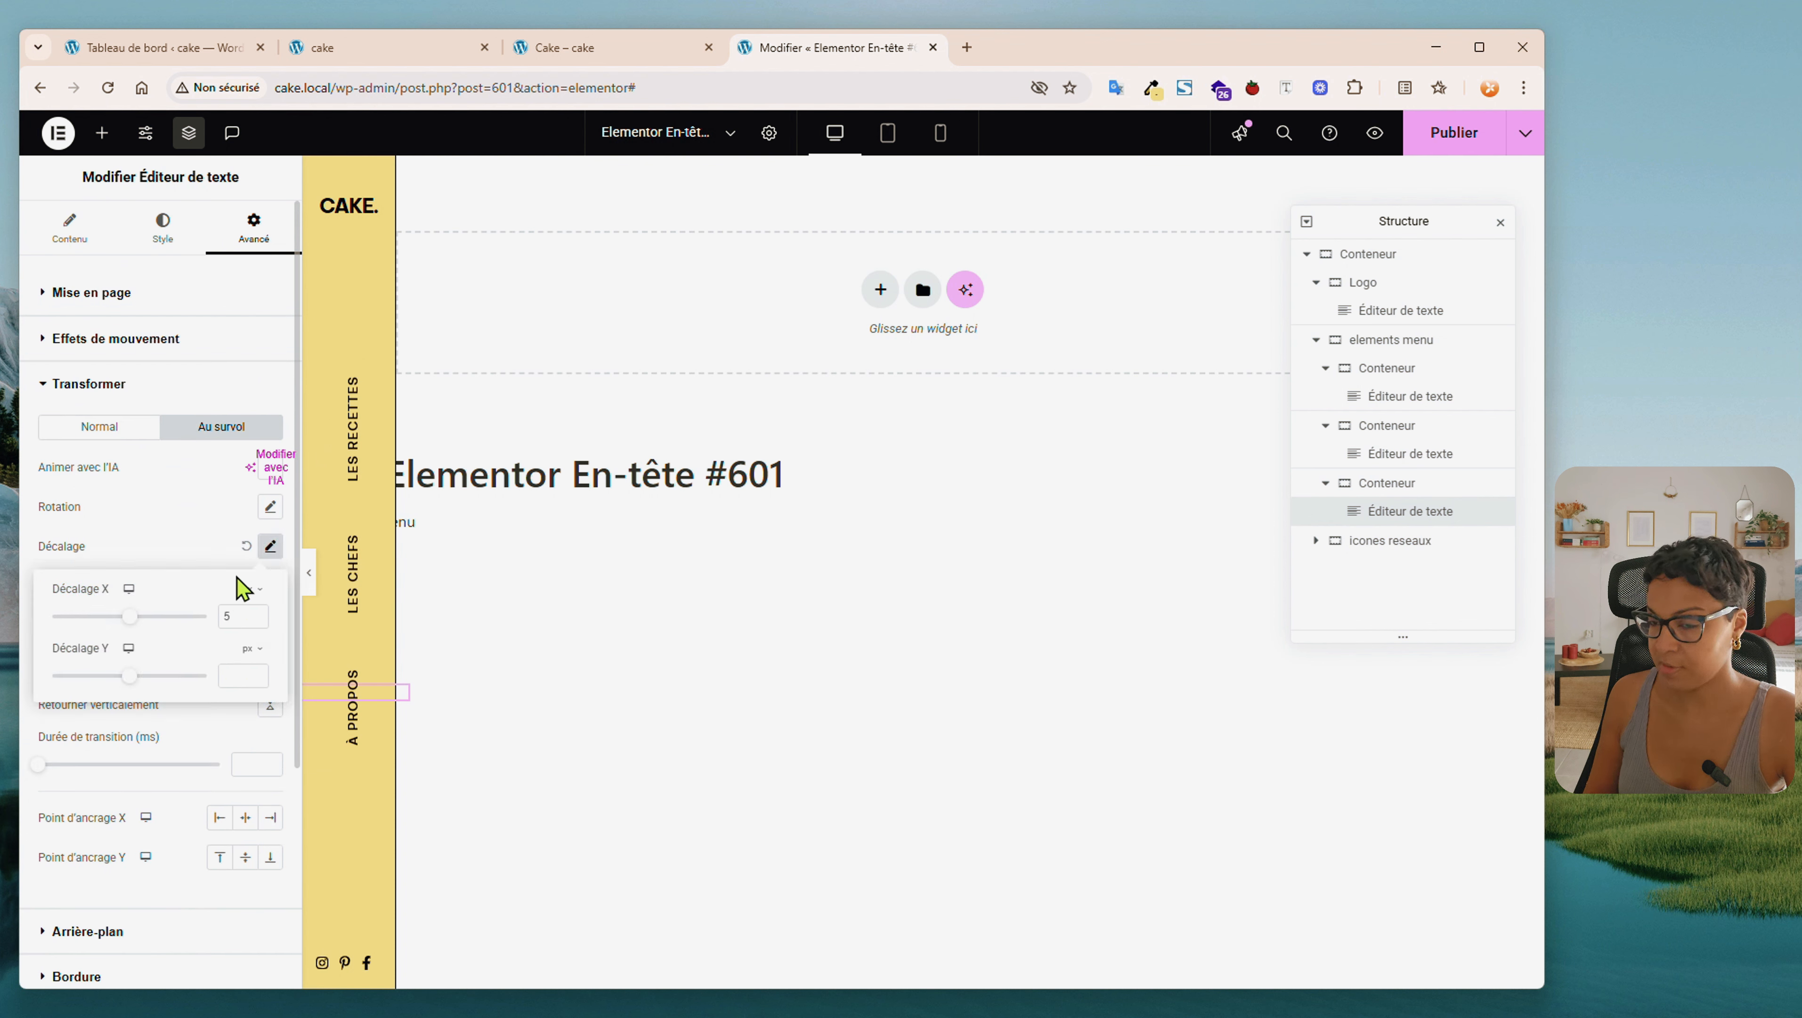
pyautogui.click(1481, 132)
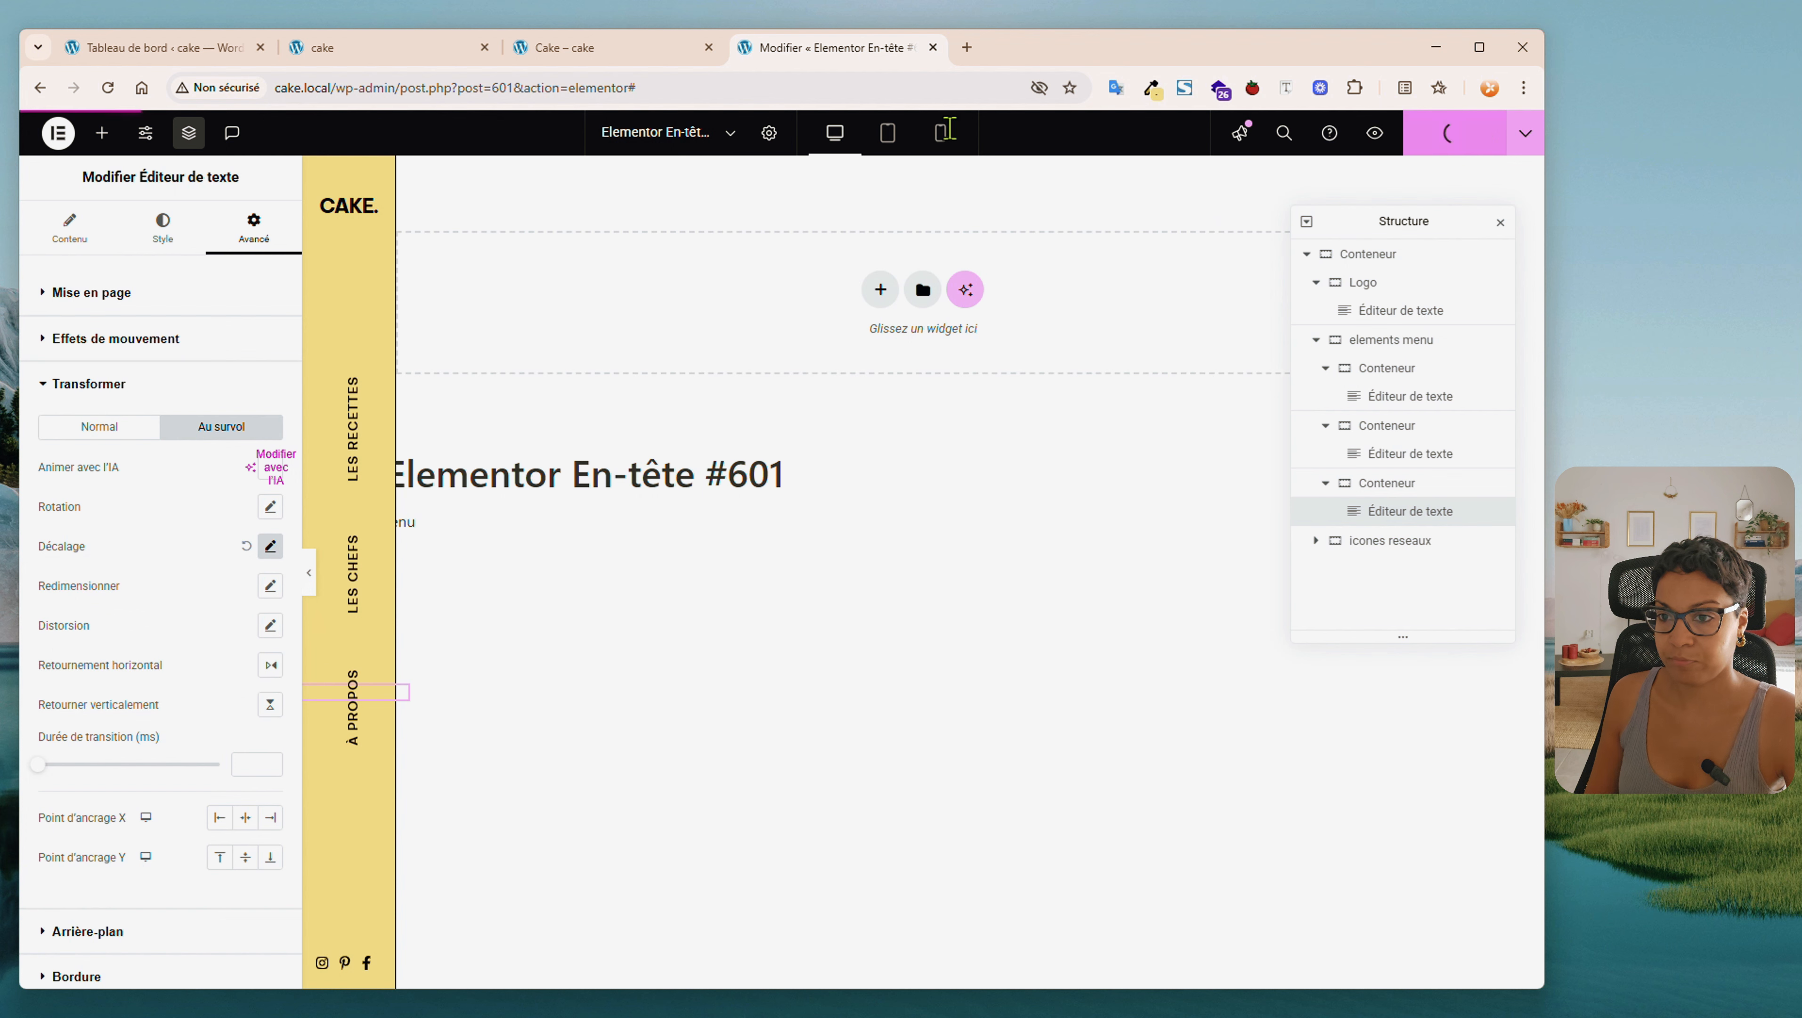
# Reload the live Cake page to check the menu links' hover effect, and narrow the browser window slightly
pyautogui.click(602, 48)
pyautogui.click(108, 87)
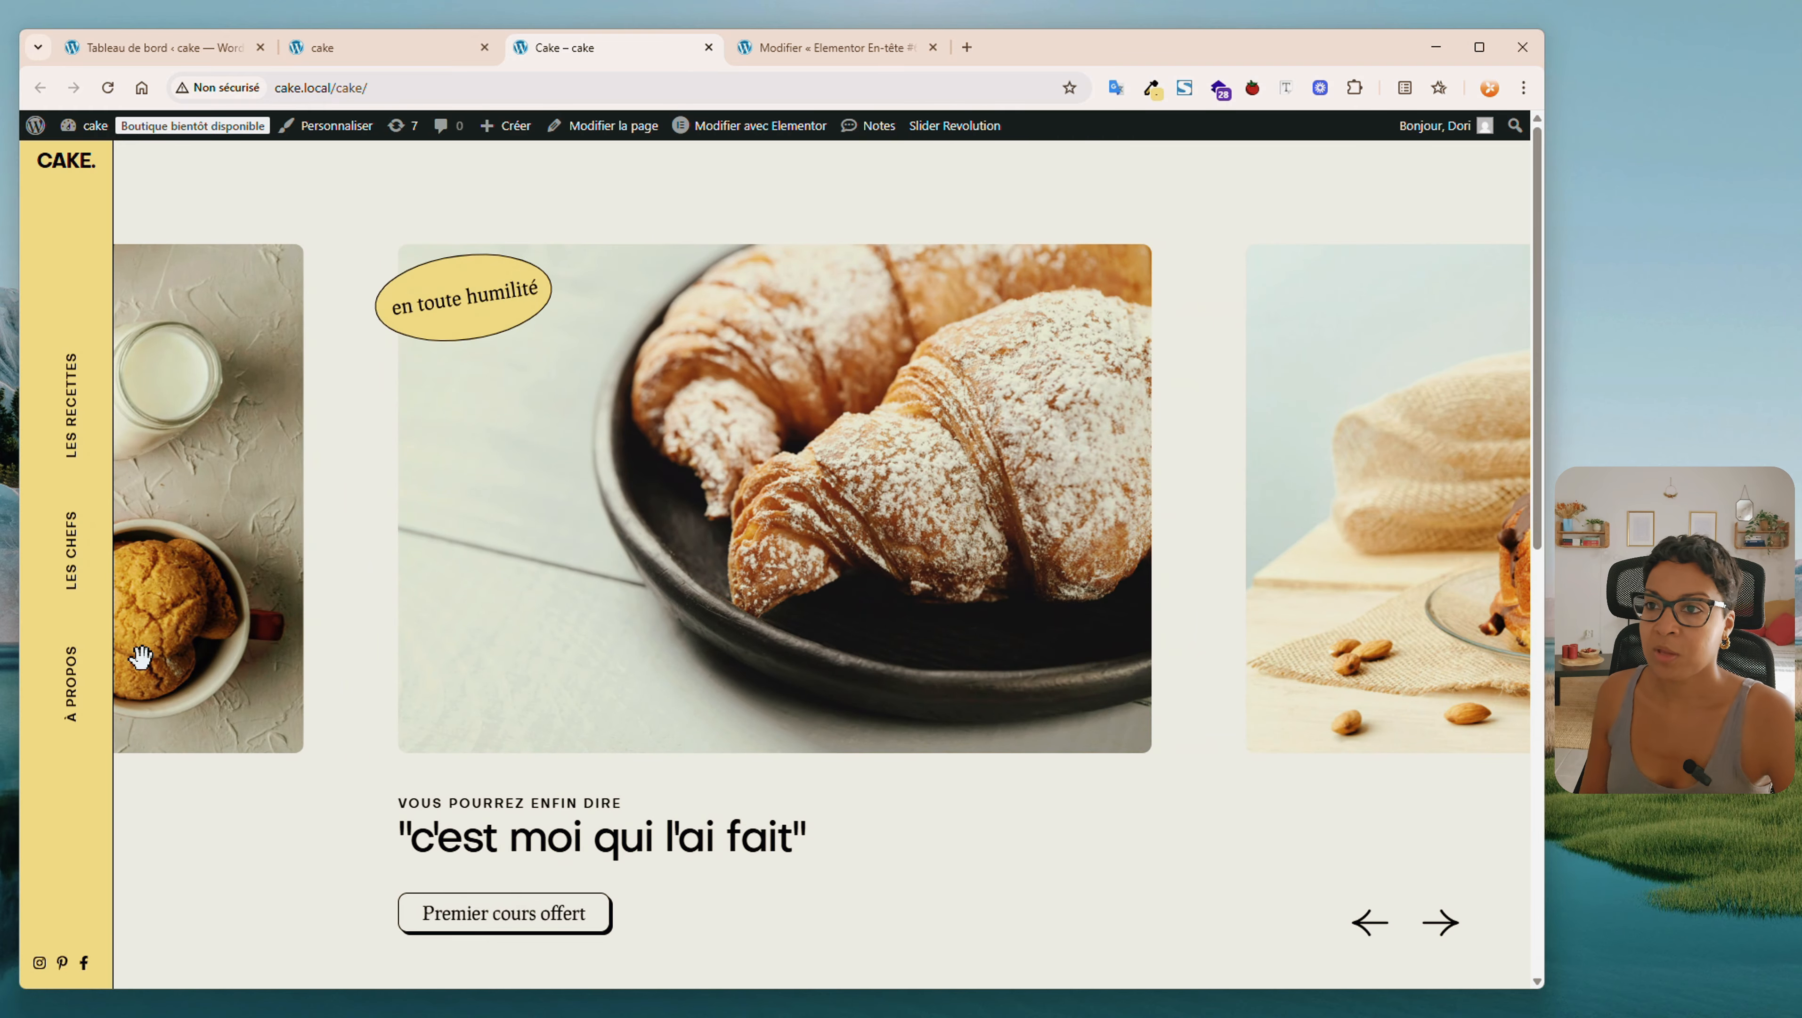
pyautogui.moveTo(1551, 311); pyautogui.dragTo(1506, 330)
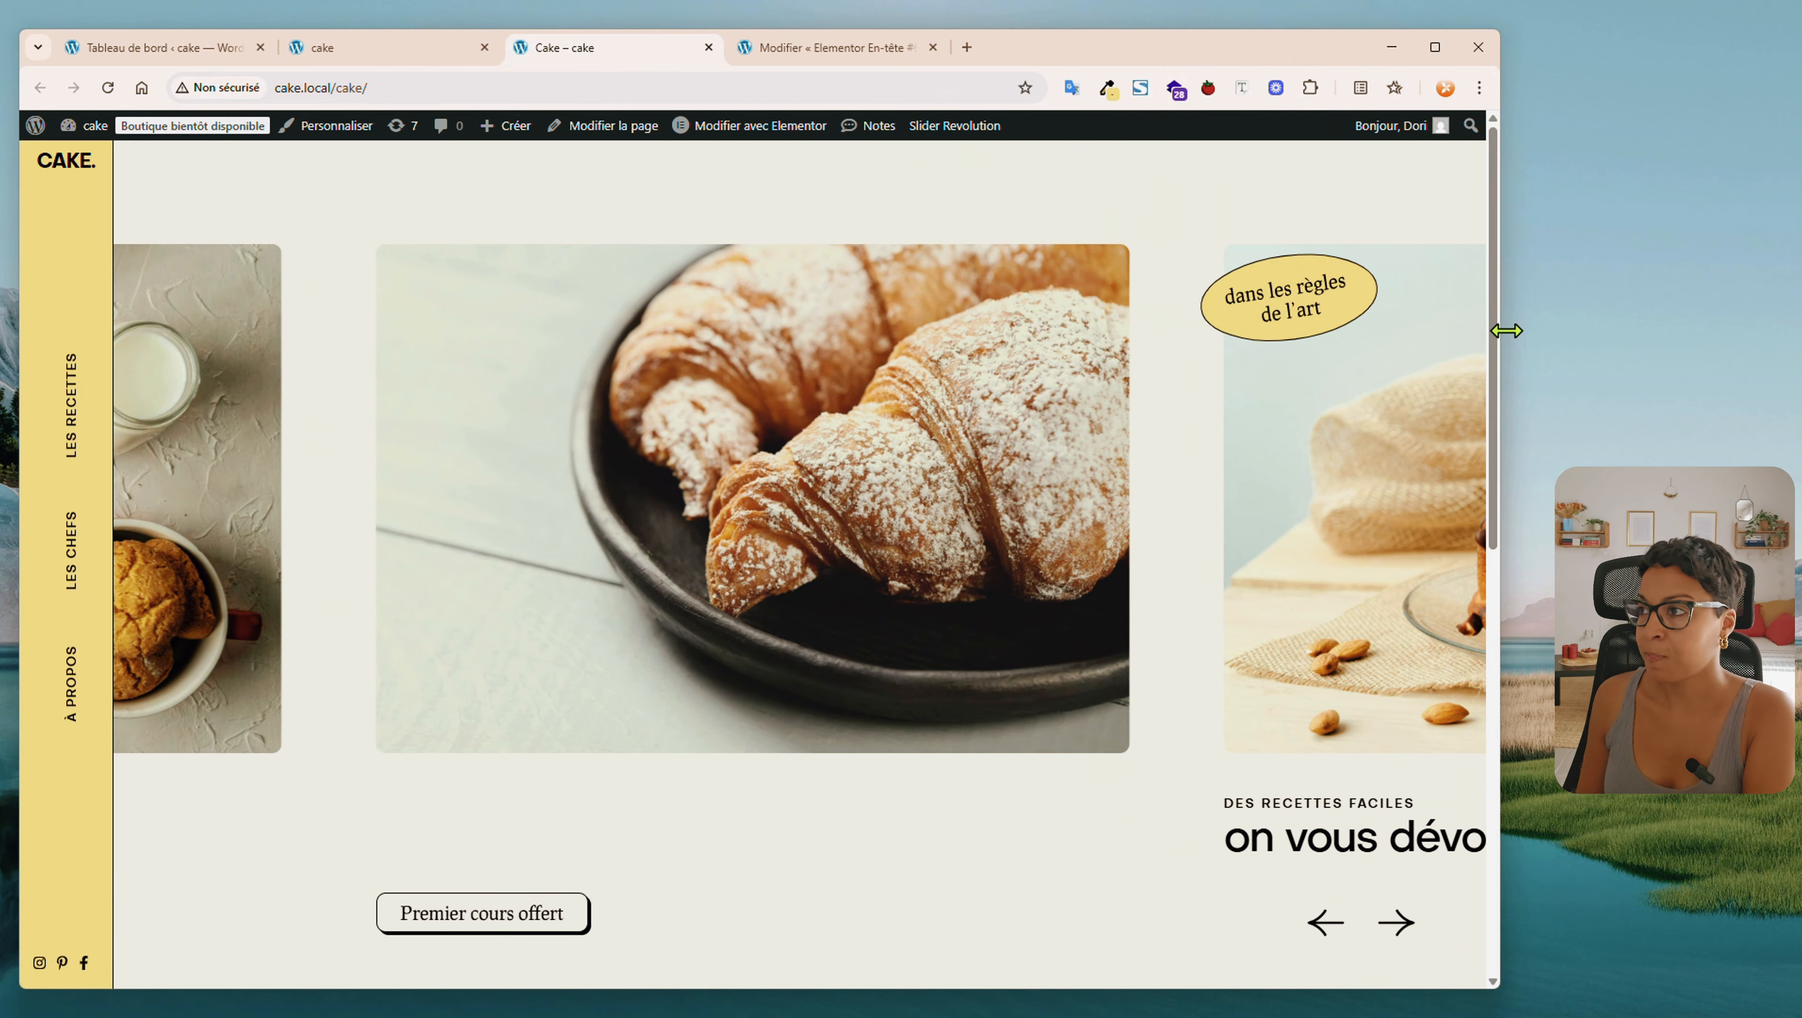
# Return to the header editor and set the main container's mobile width to 100%
pyautogui.click(830, 47)
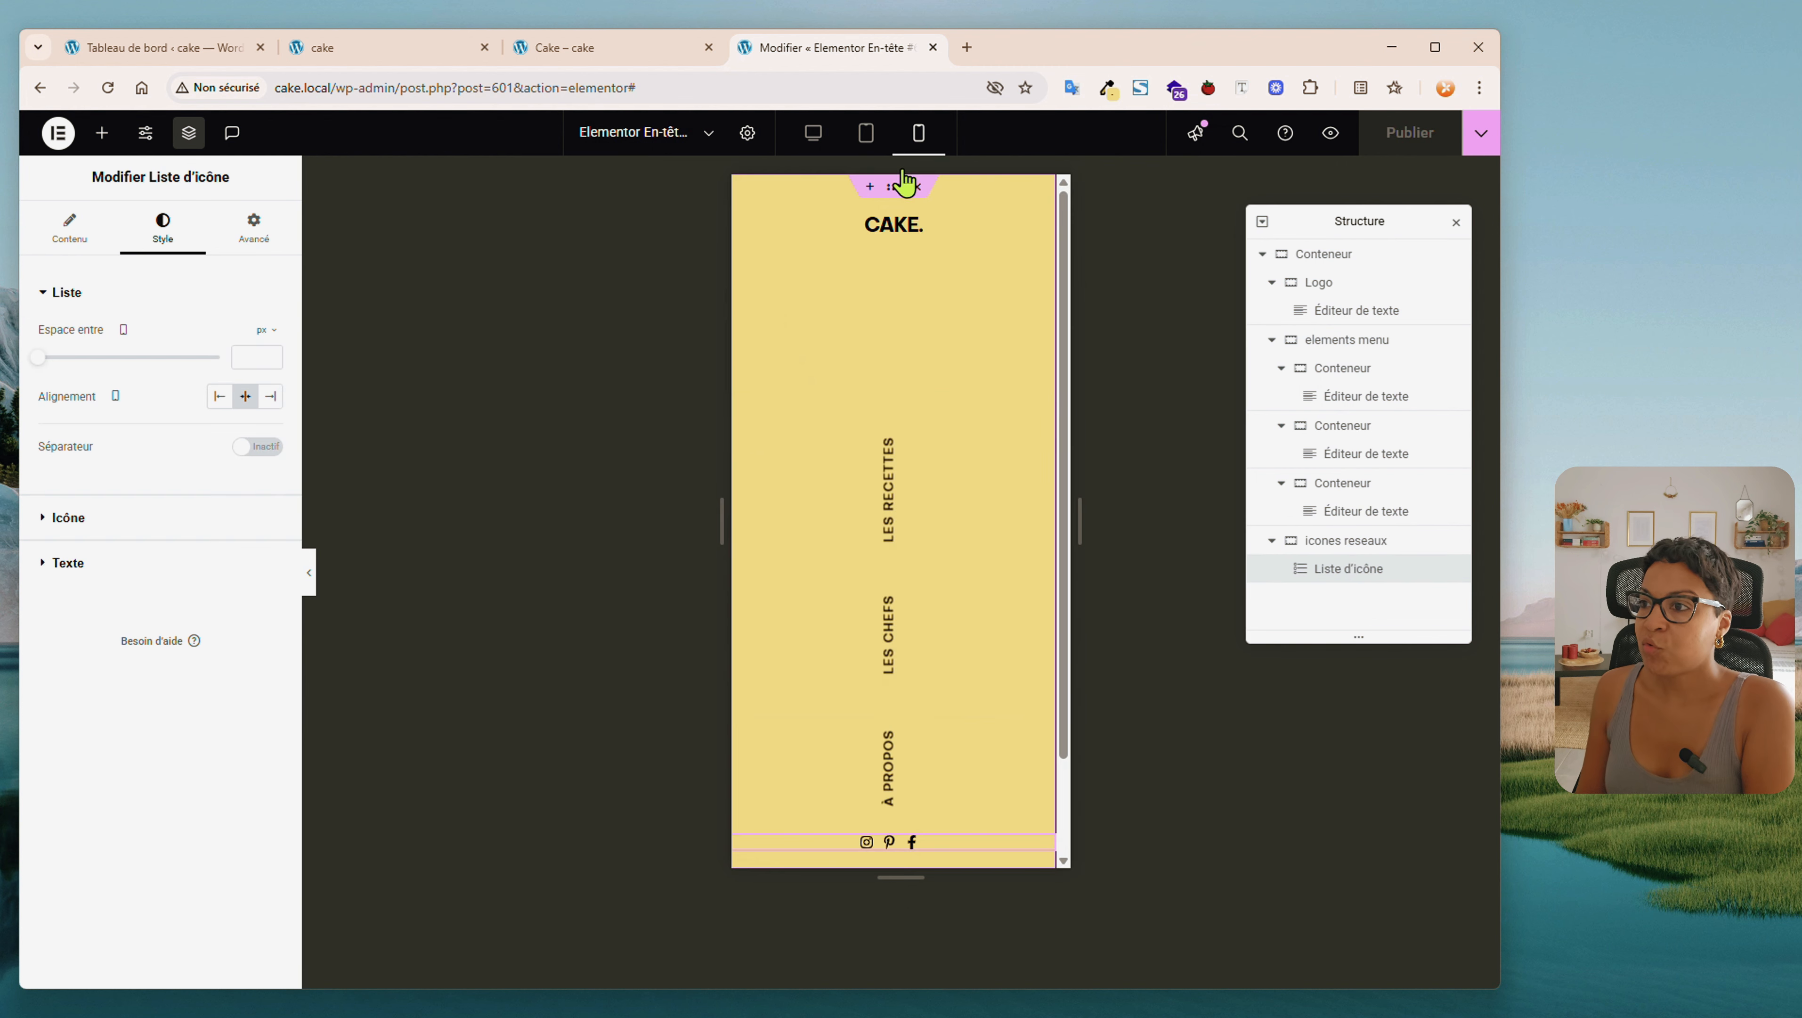
pyautogui.click(889, 192)
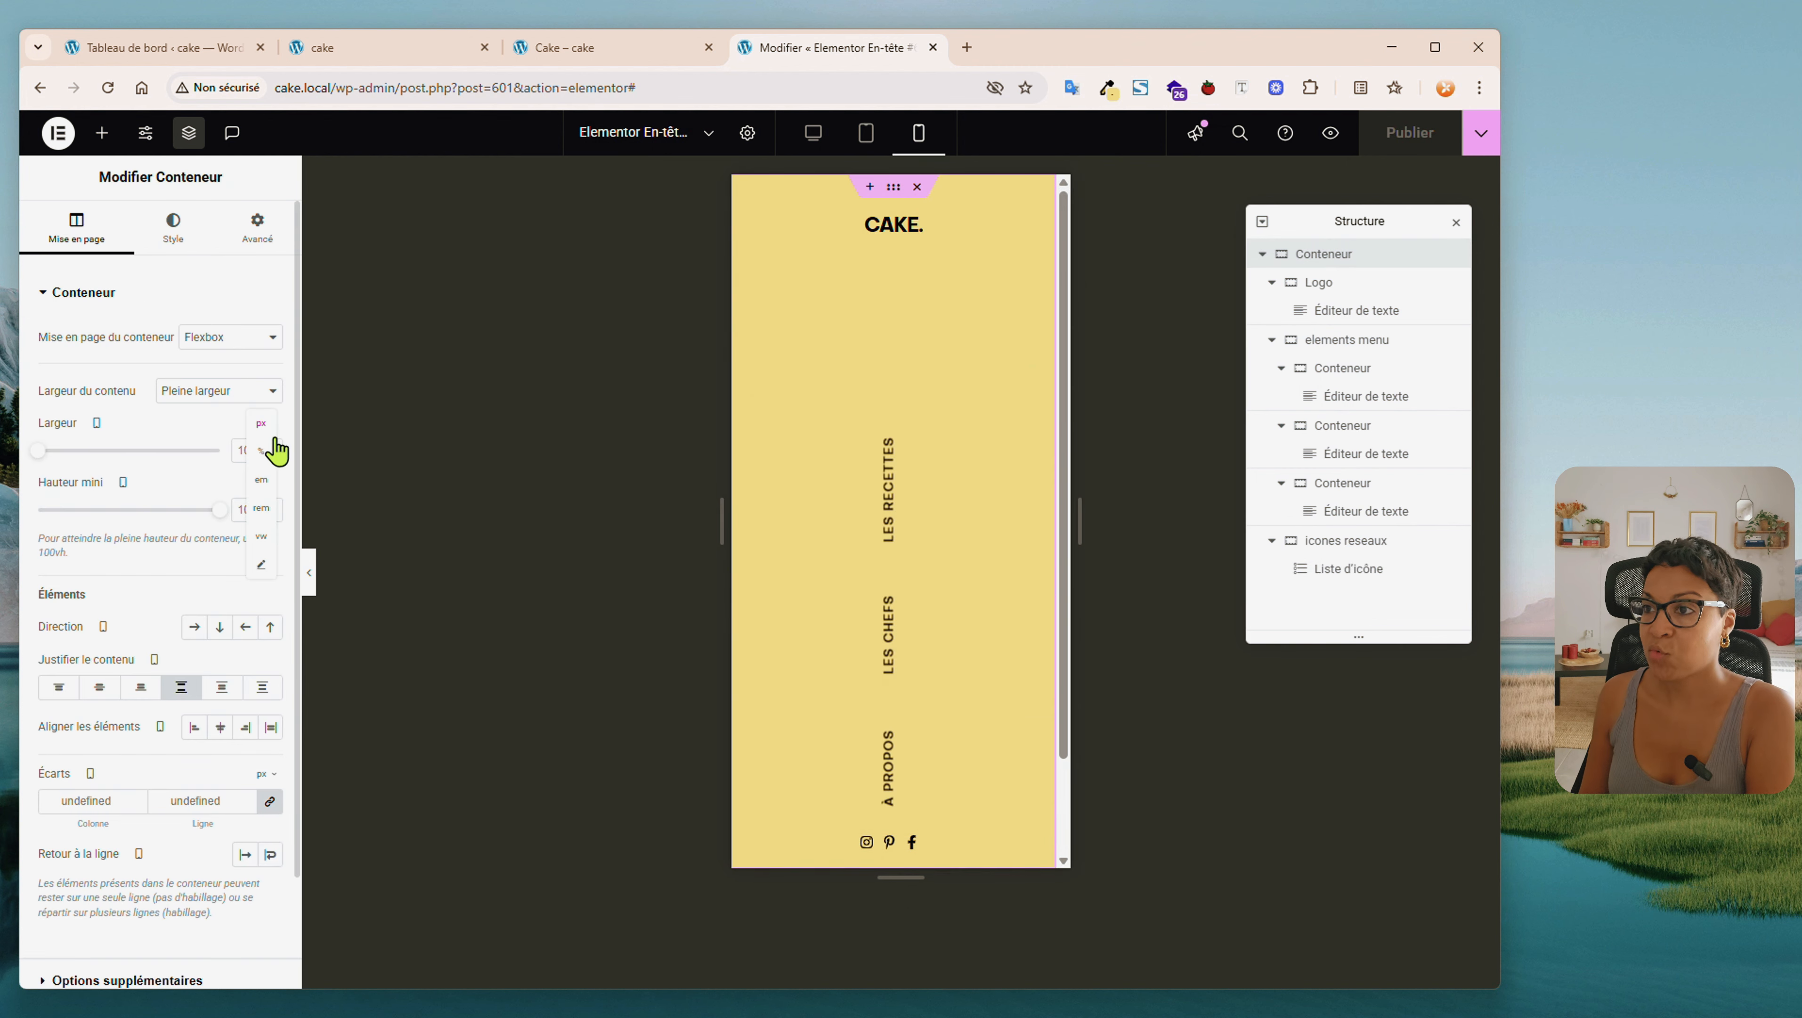
pyautogui.click(261, 451)
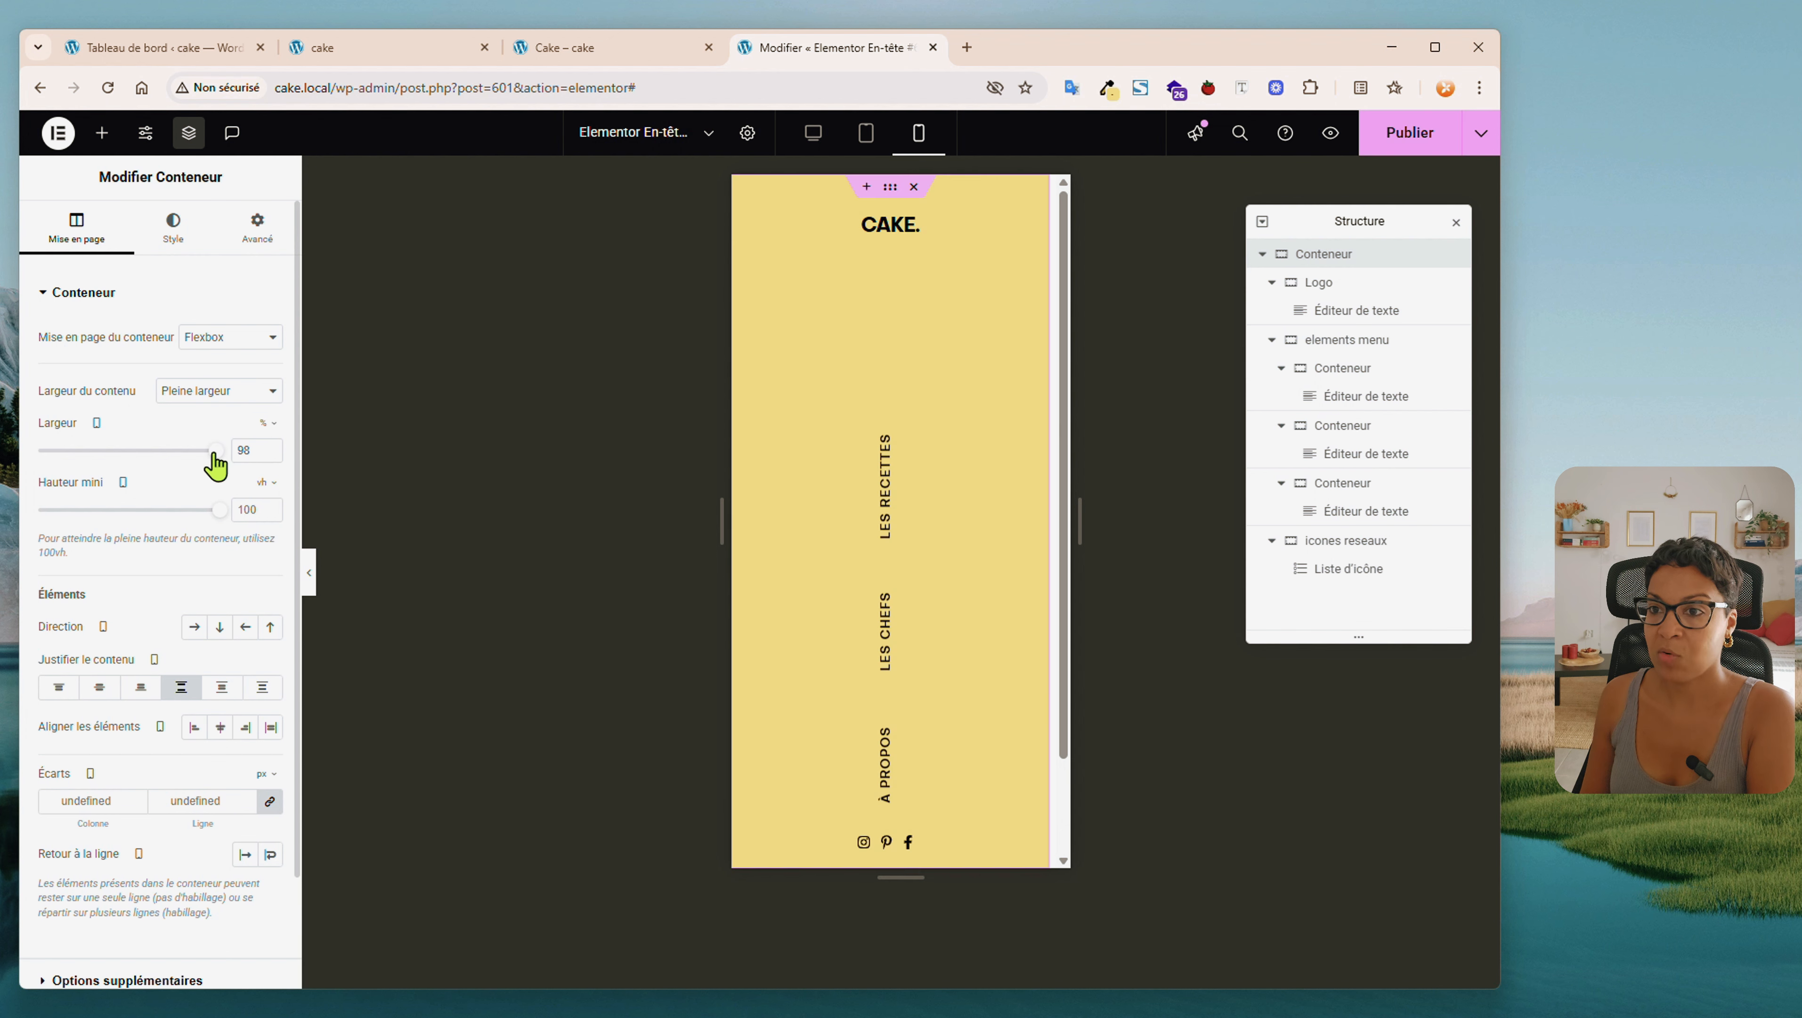
pyautogui.moveTo(219, 450); pyautogui.dragTo(301, 454)
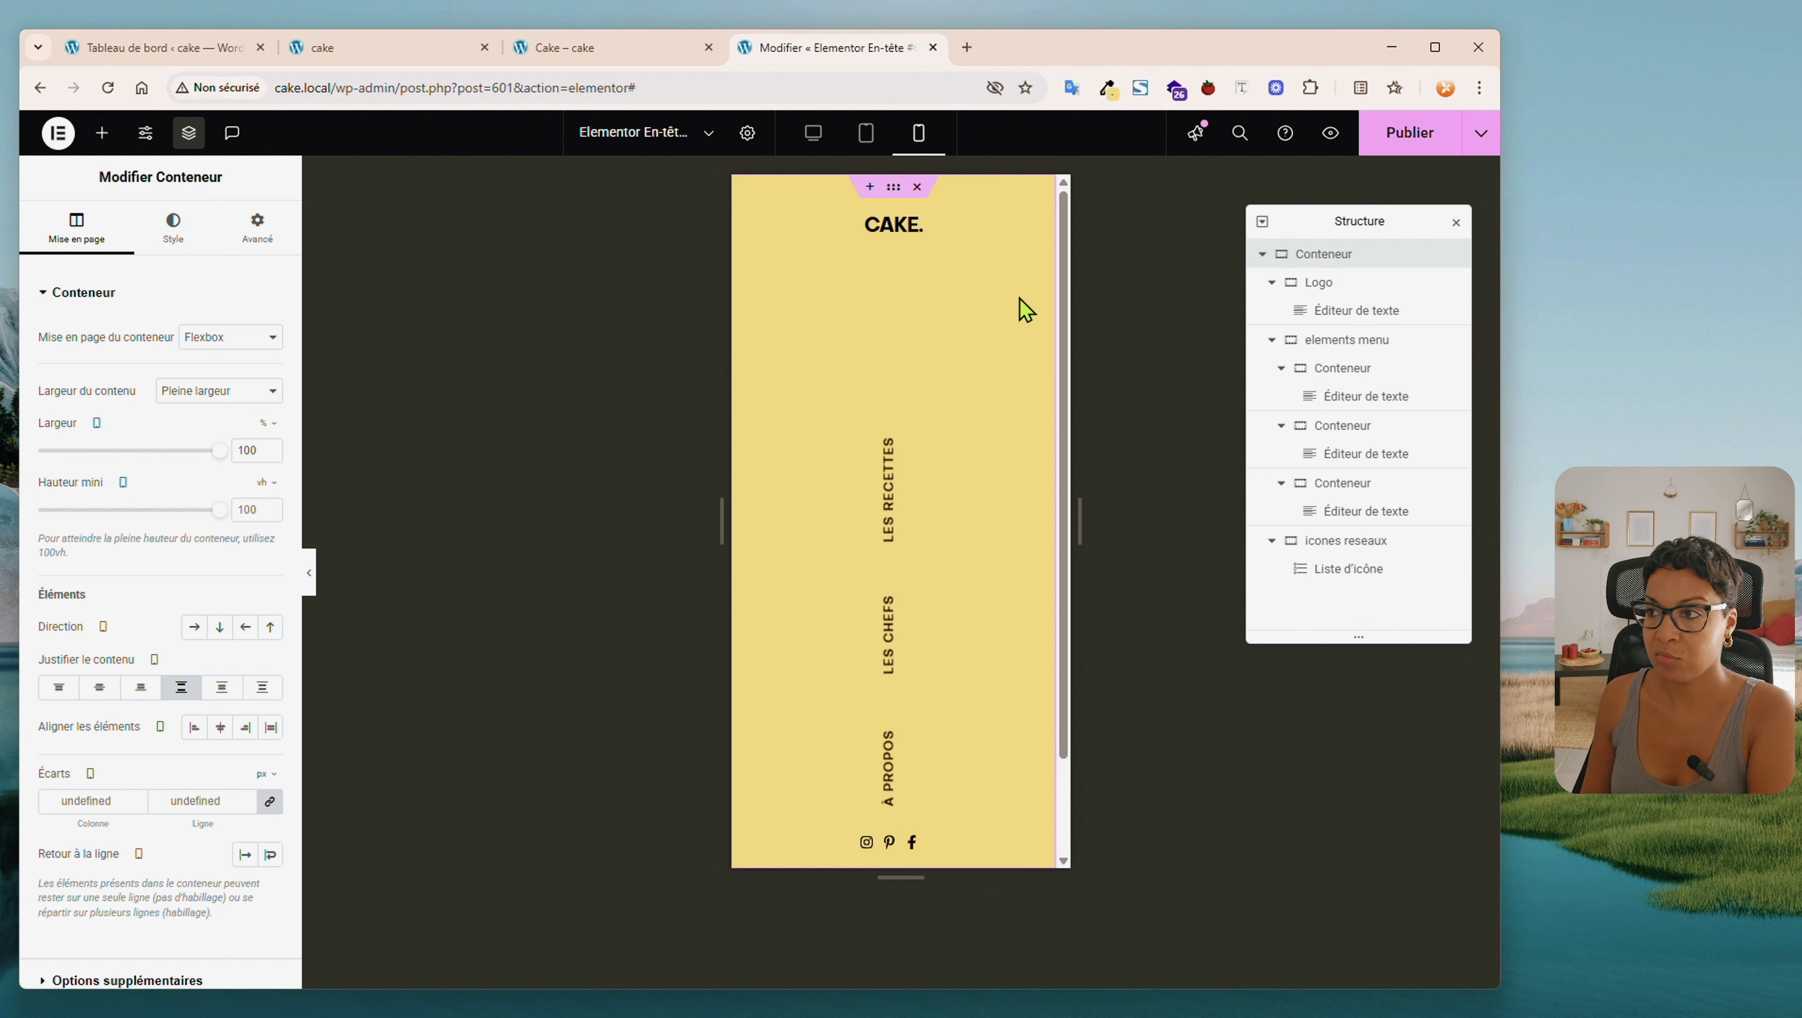
# Set the mobile width of the Logo container to 50%
pyautogui.click(1311, 287)
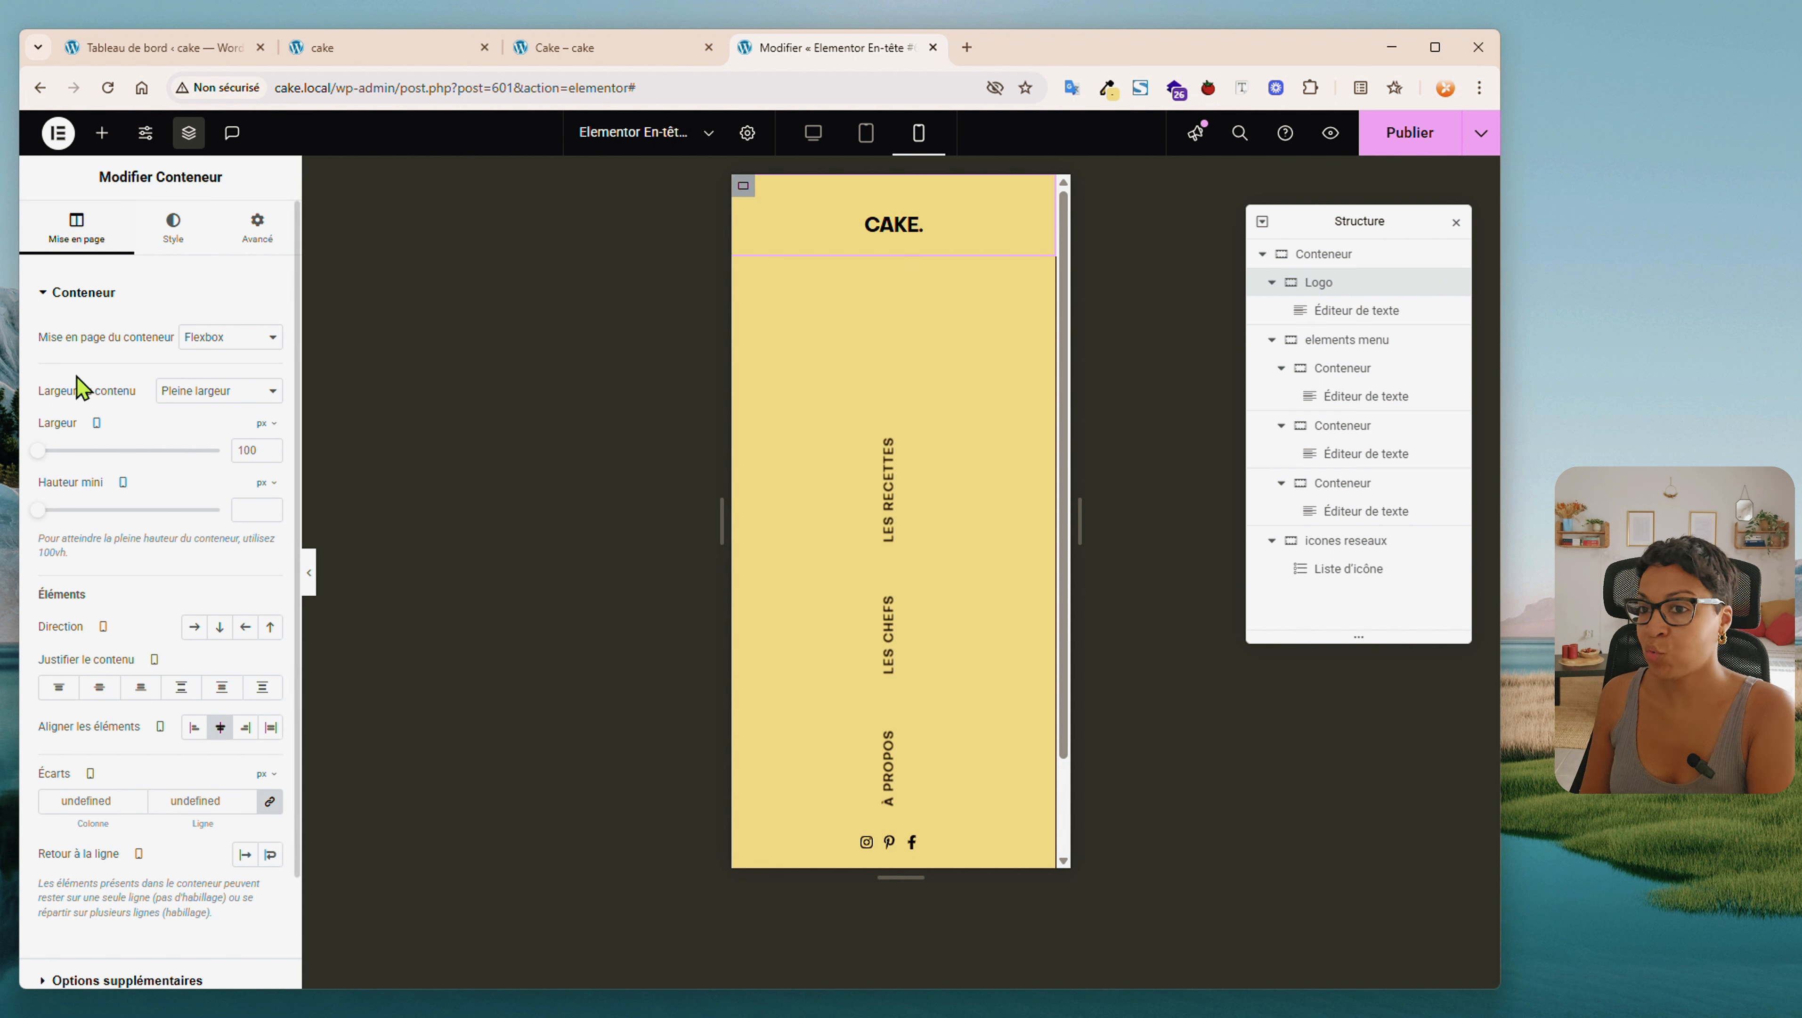
pyautogui.click(259, 451)
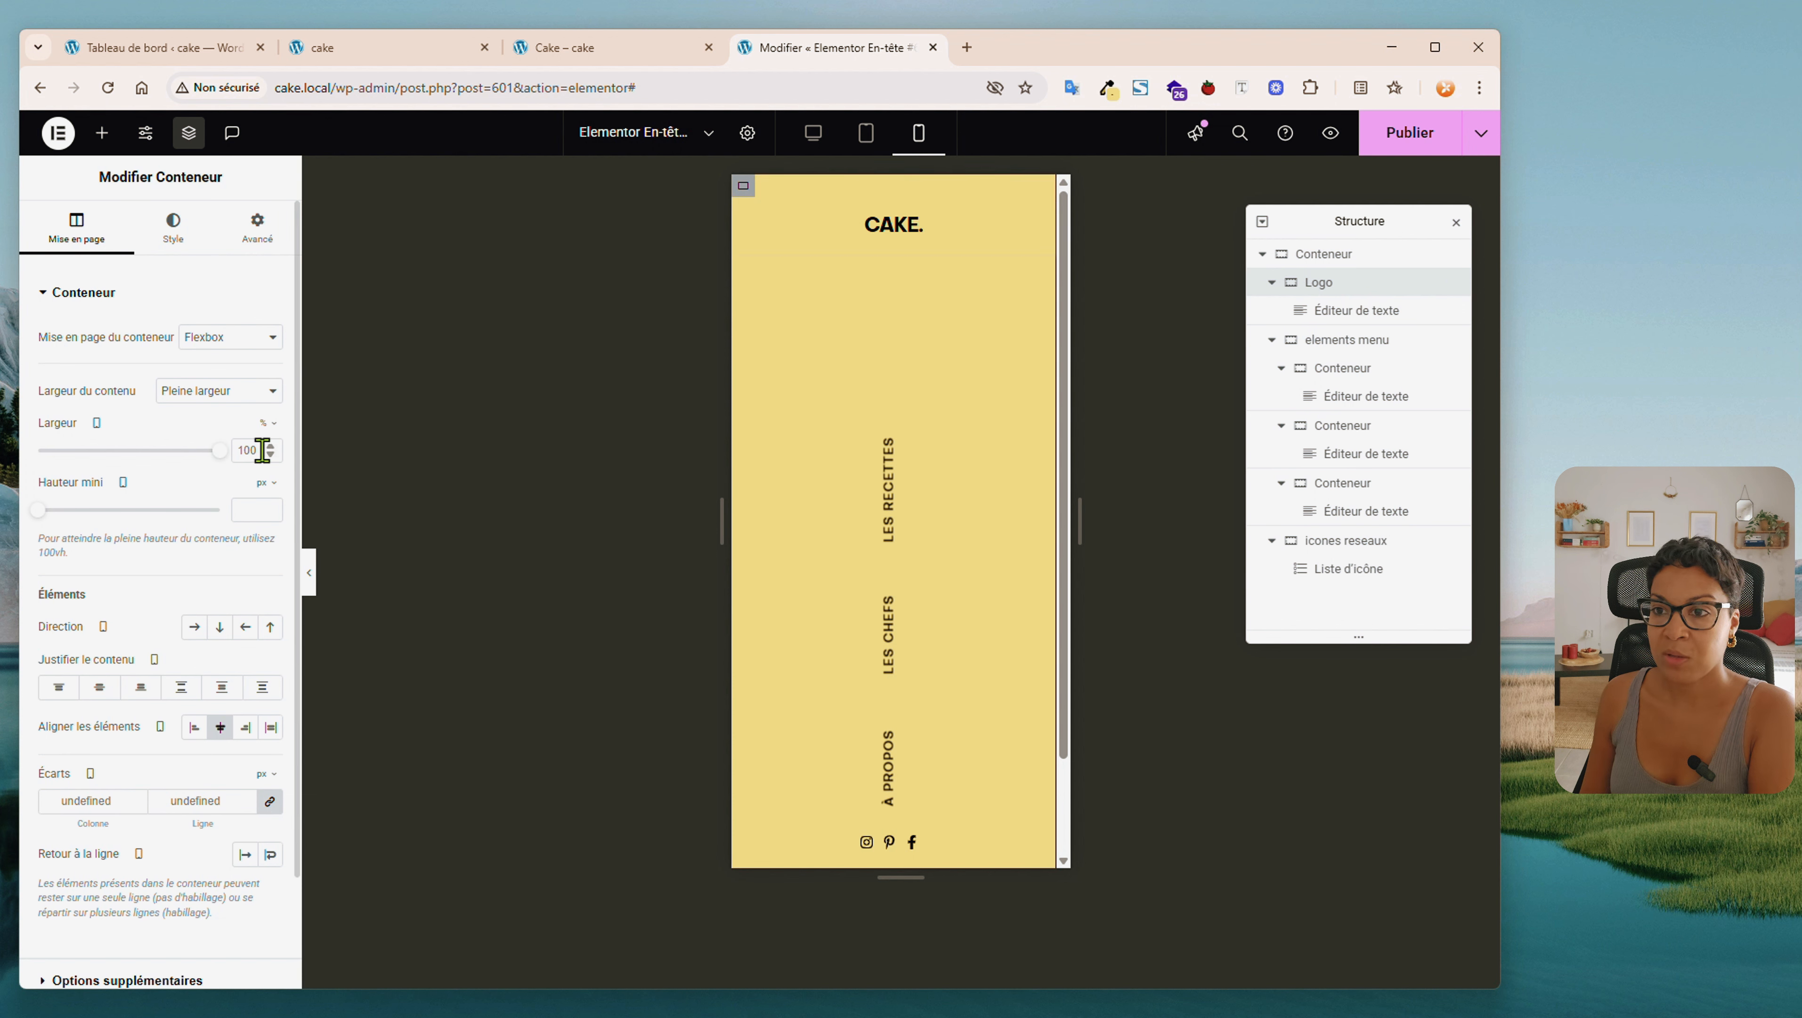
pyautogui.write('50')
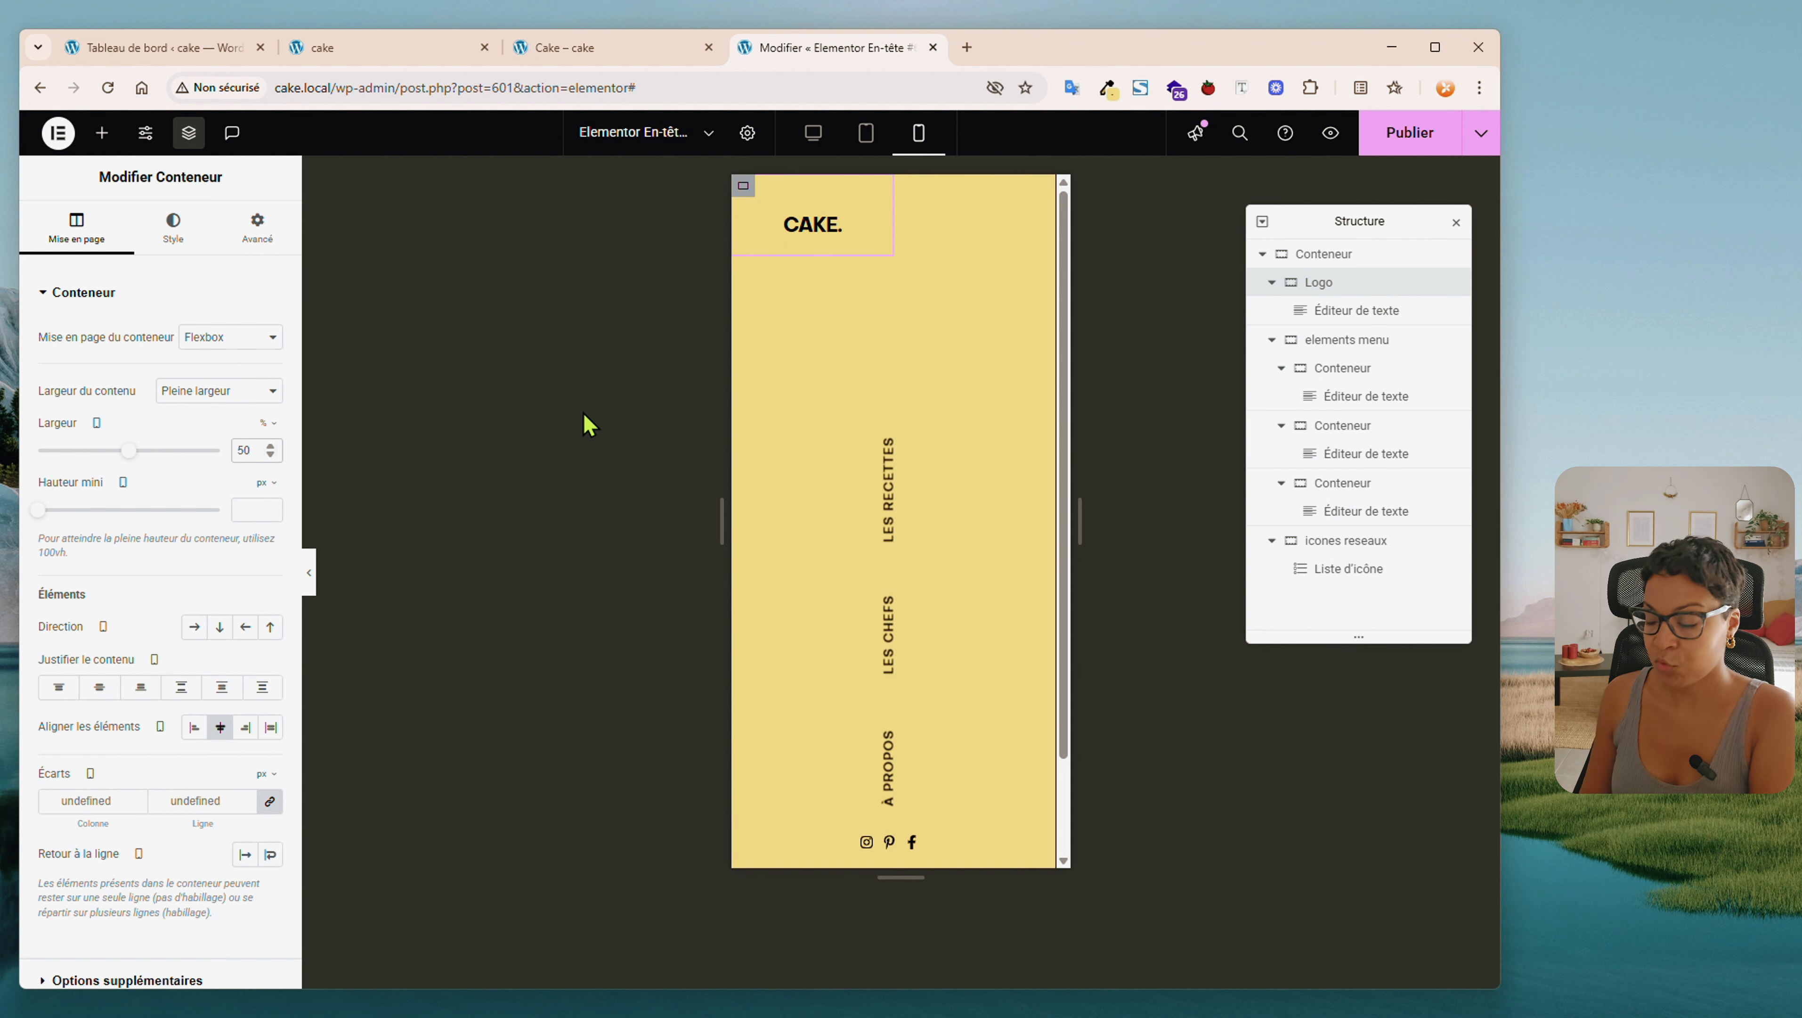
# Hide the elements menu container on mobile portrait
pyautogui.click(1346, 340)
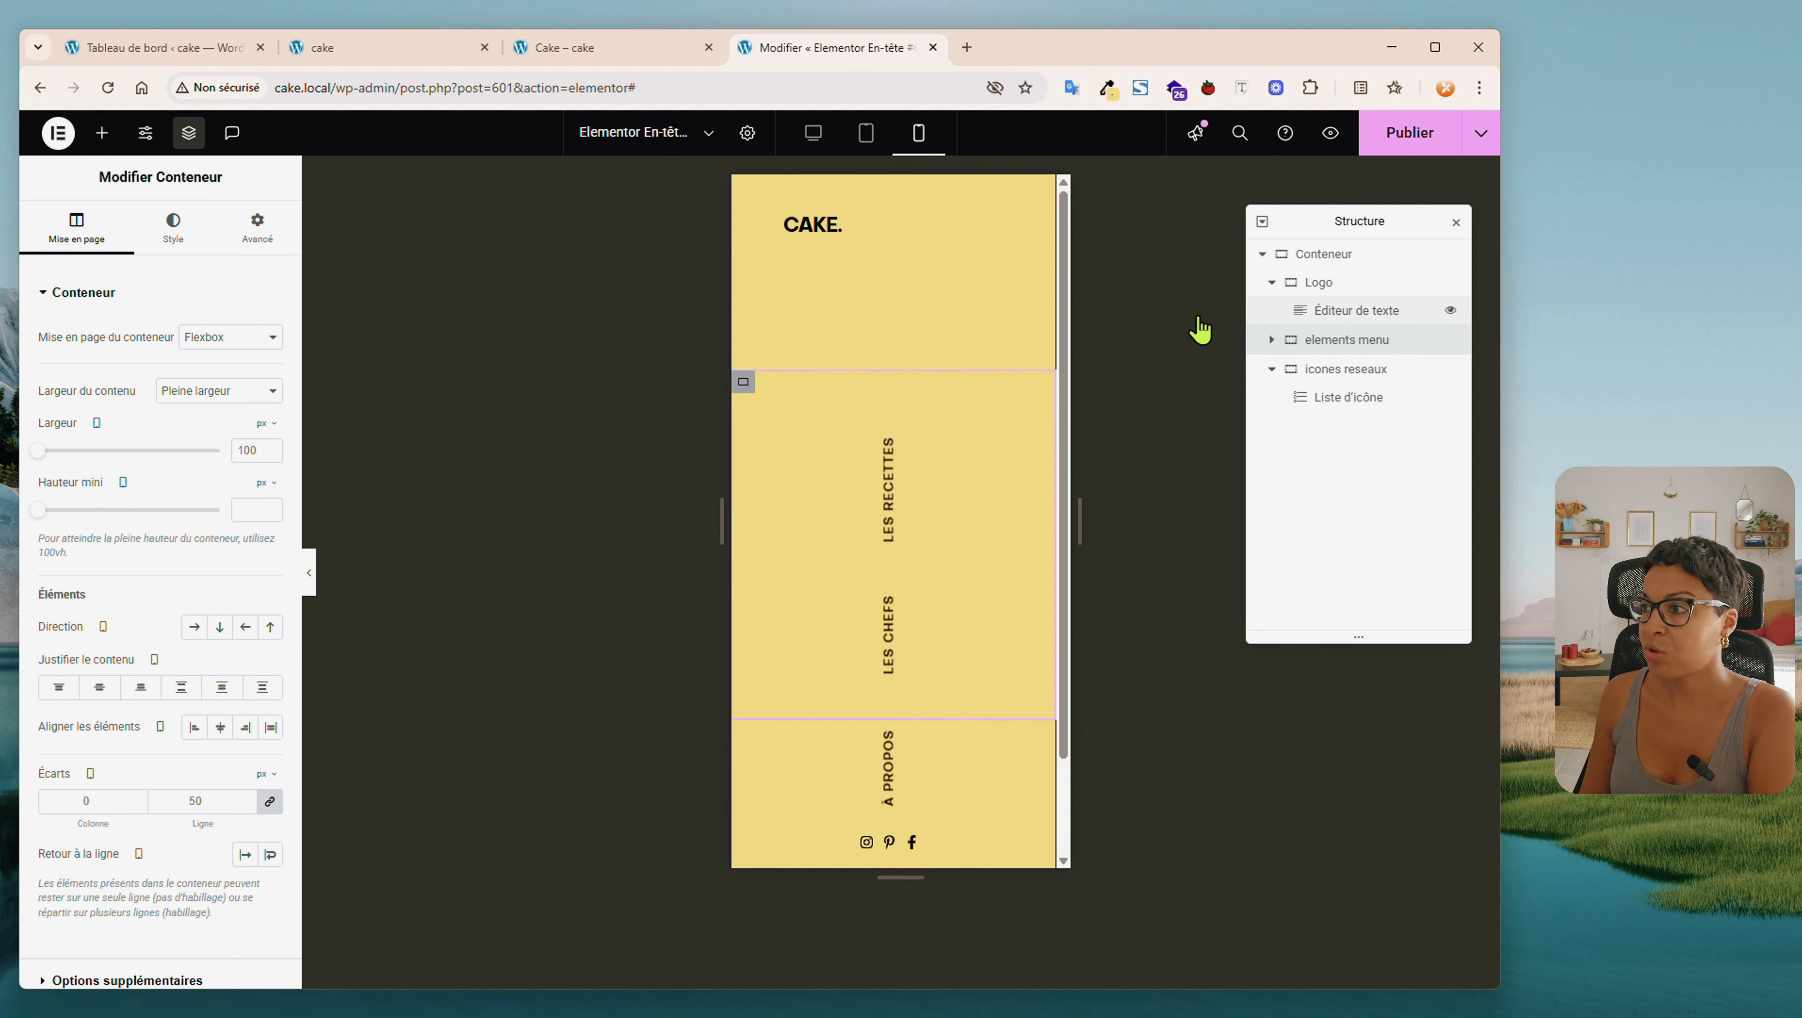
pyautogui.click(260, 229)
pyautogui.scroll(-5, 224, 691)
pyautogui.click(171, 757)
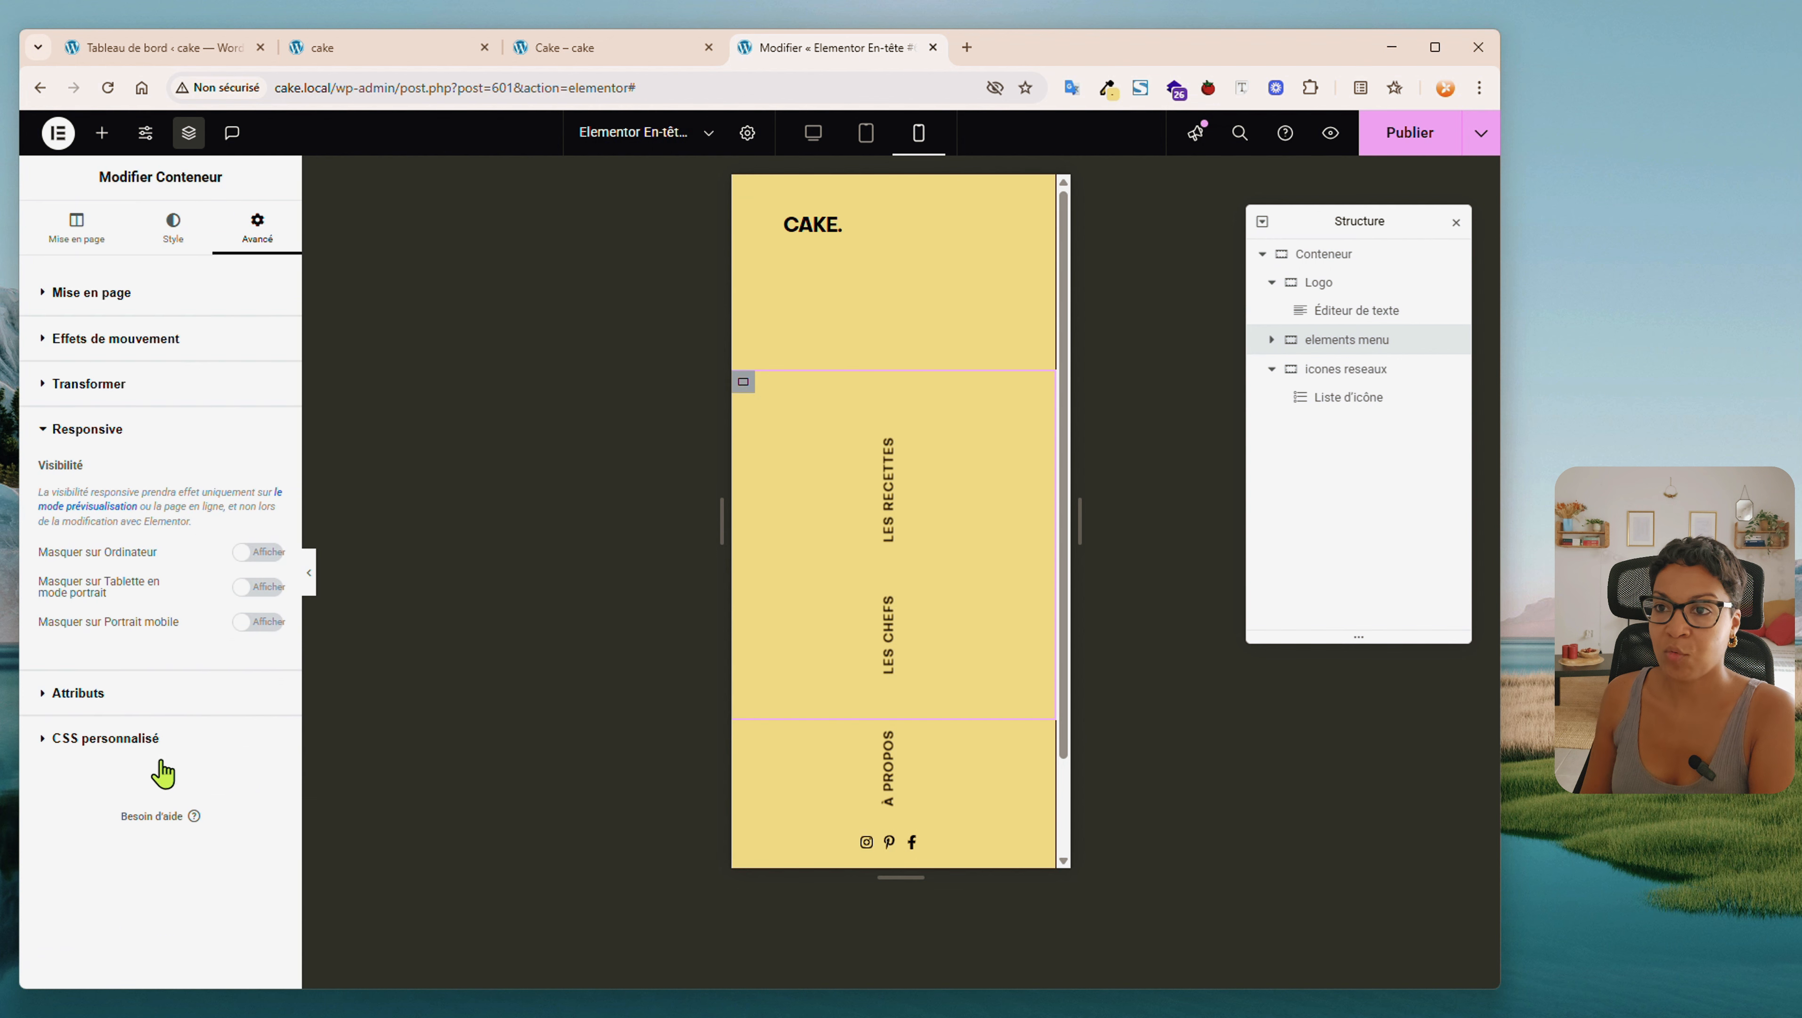
pyautogui.click(258, 625)
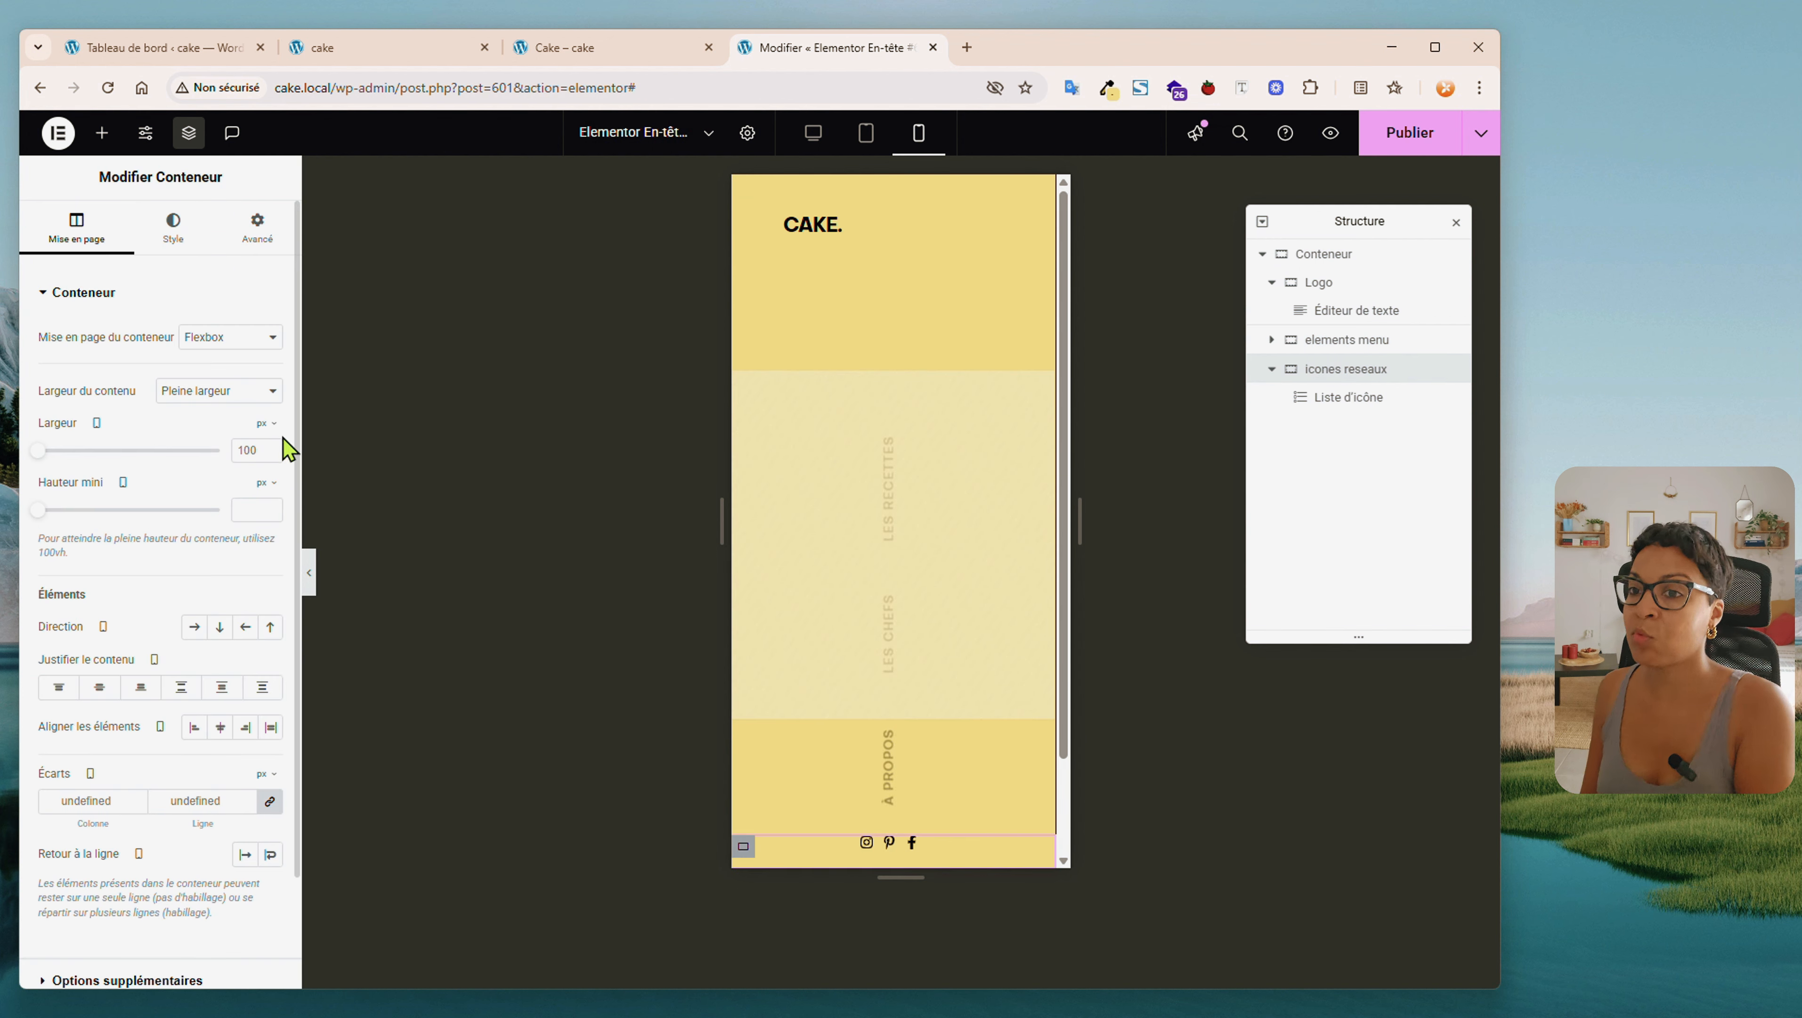
# Set the mobile width of the icones reseaux container to 50%
pyautogui.click(271, 423)
pyautogui.click(278, 468)
pyautogui.doubleClick(246, 450)
pyautogui.write('5')
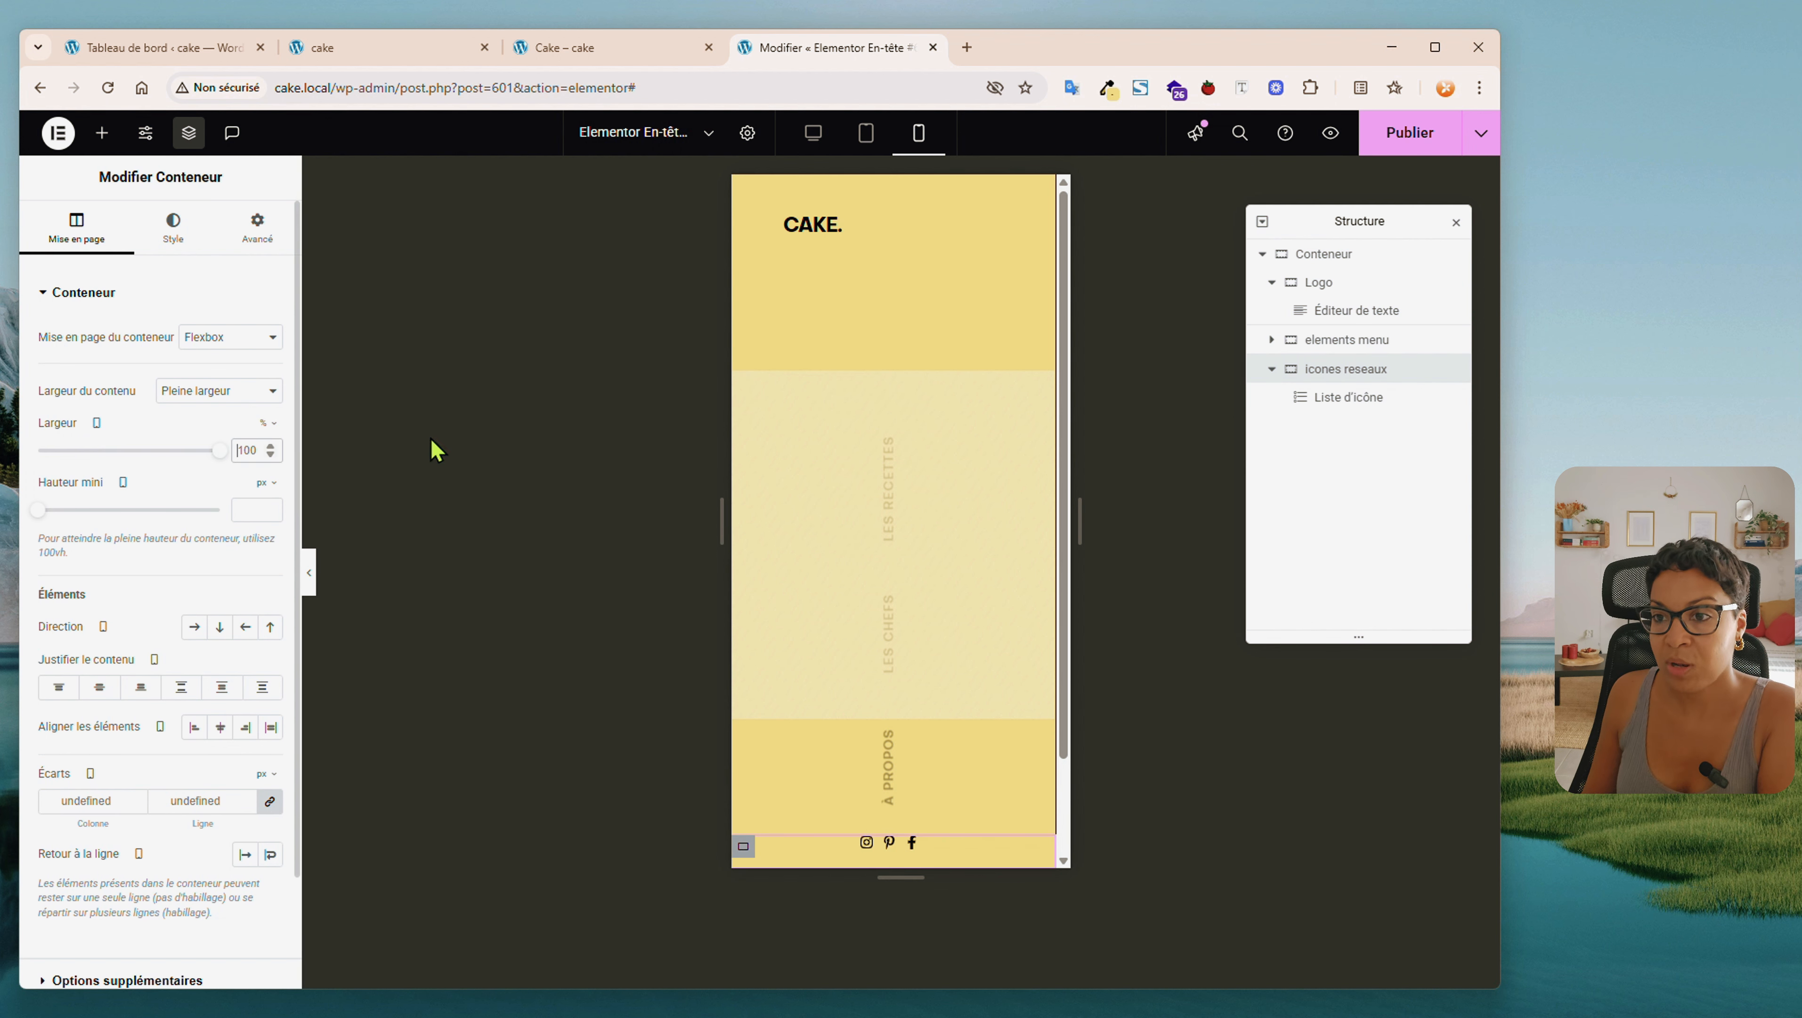
pyautogui.write('0')
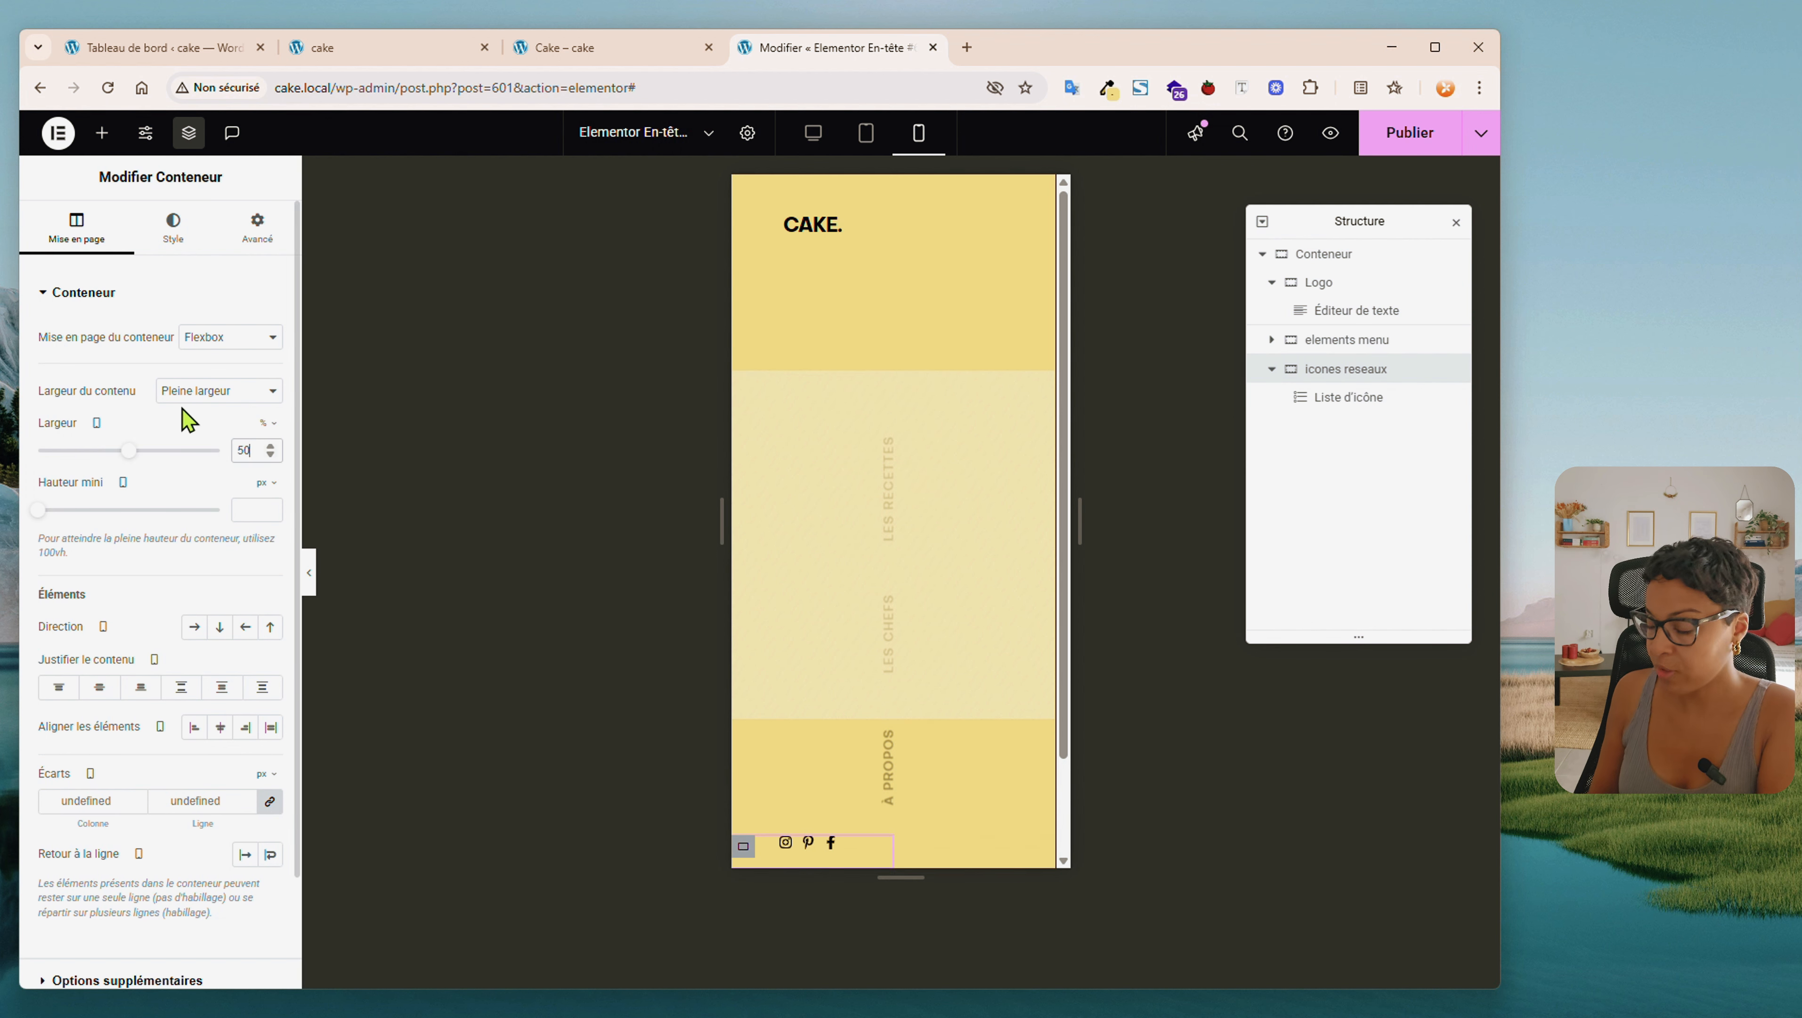
# Set the main container's minimum height on mobile to 60 px
pyautogui.click(1042, 298)
pyautogui.click(264, 484)
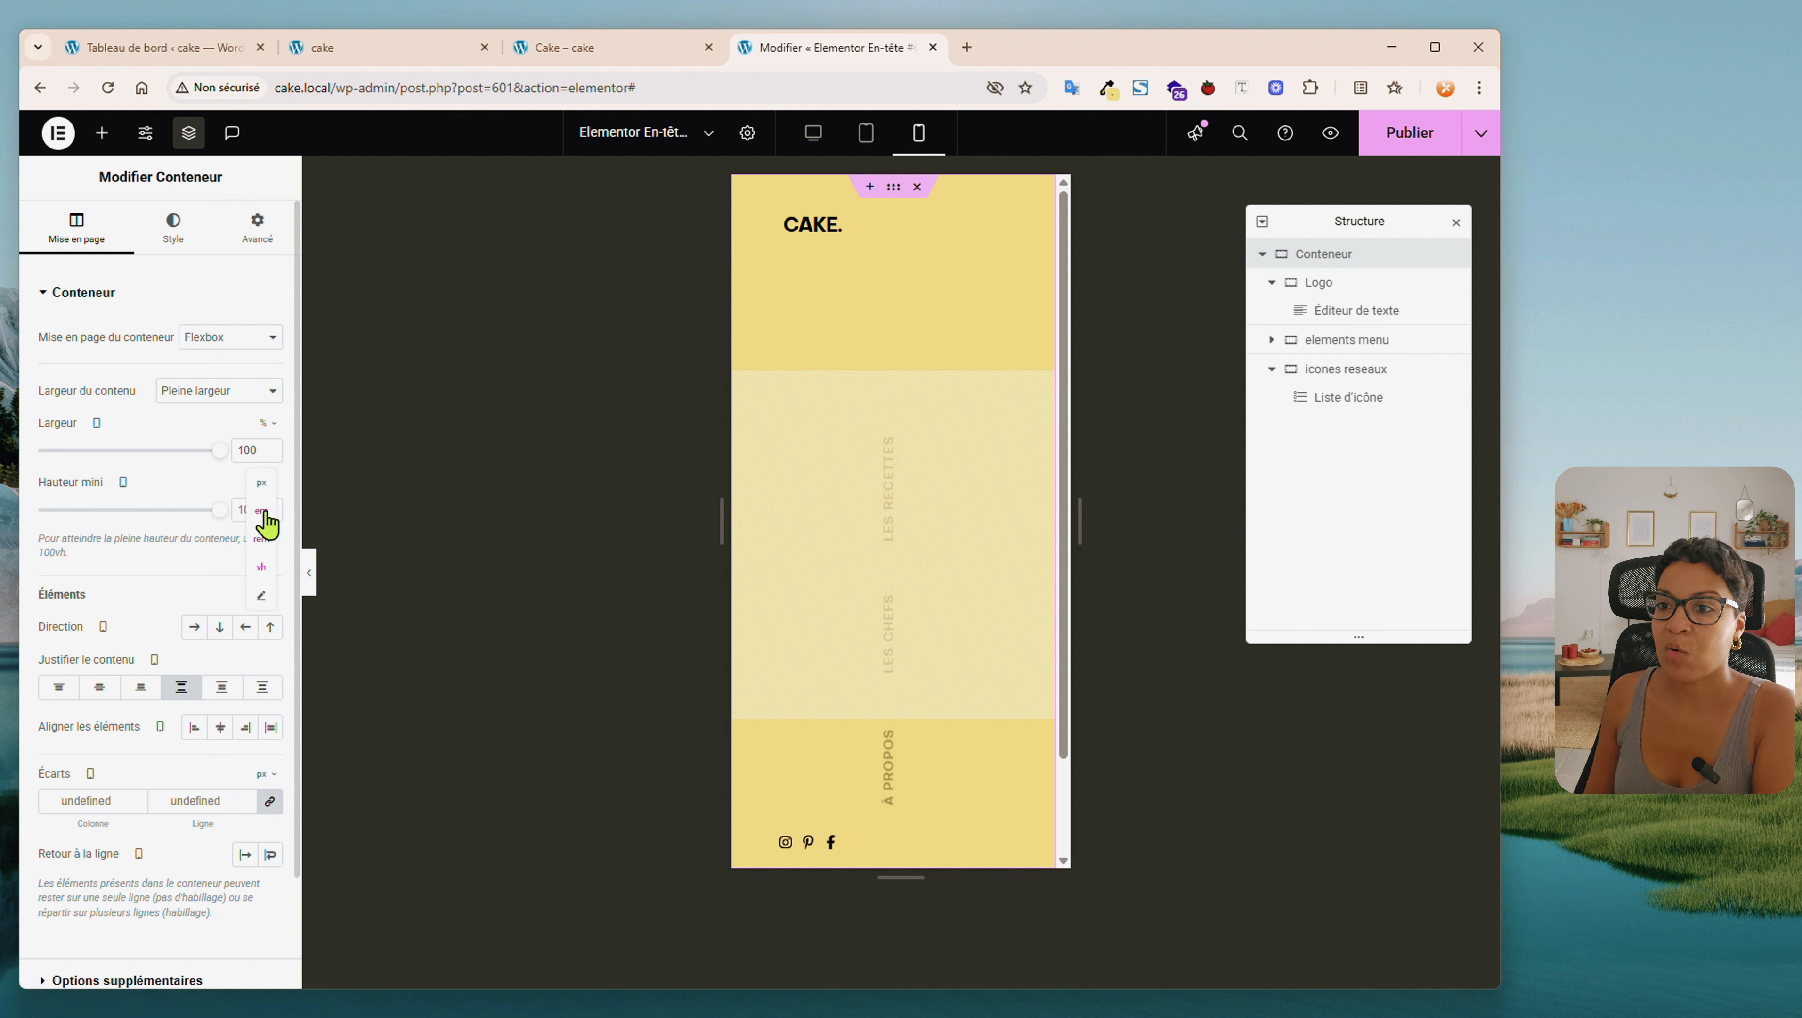
pyautogui.click(262, 483)
pyautogui.click(249, 508)
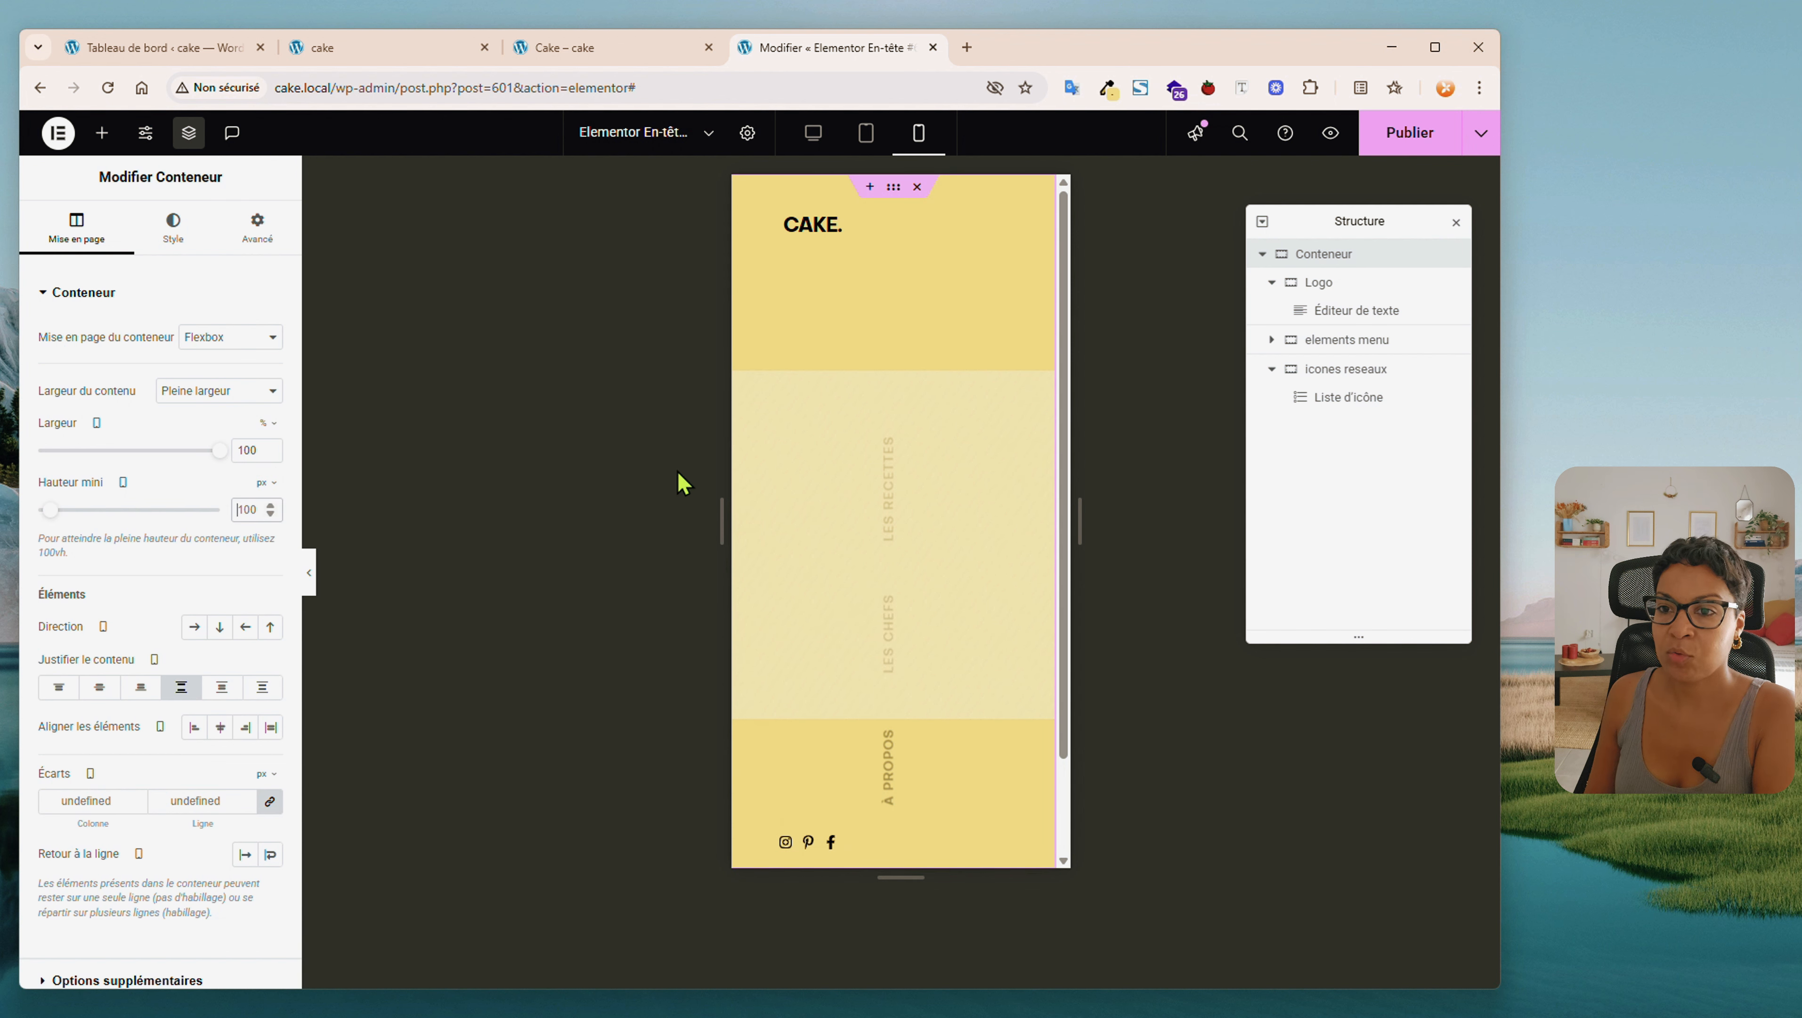
pyautogui.write('60')
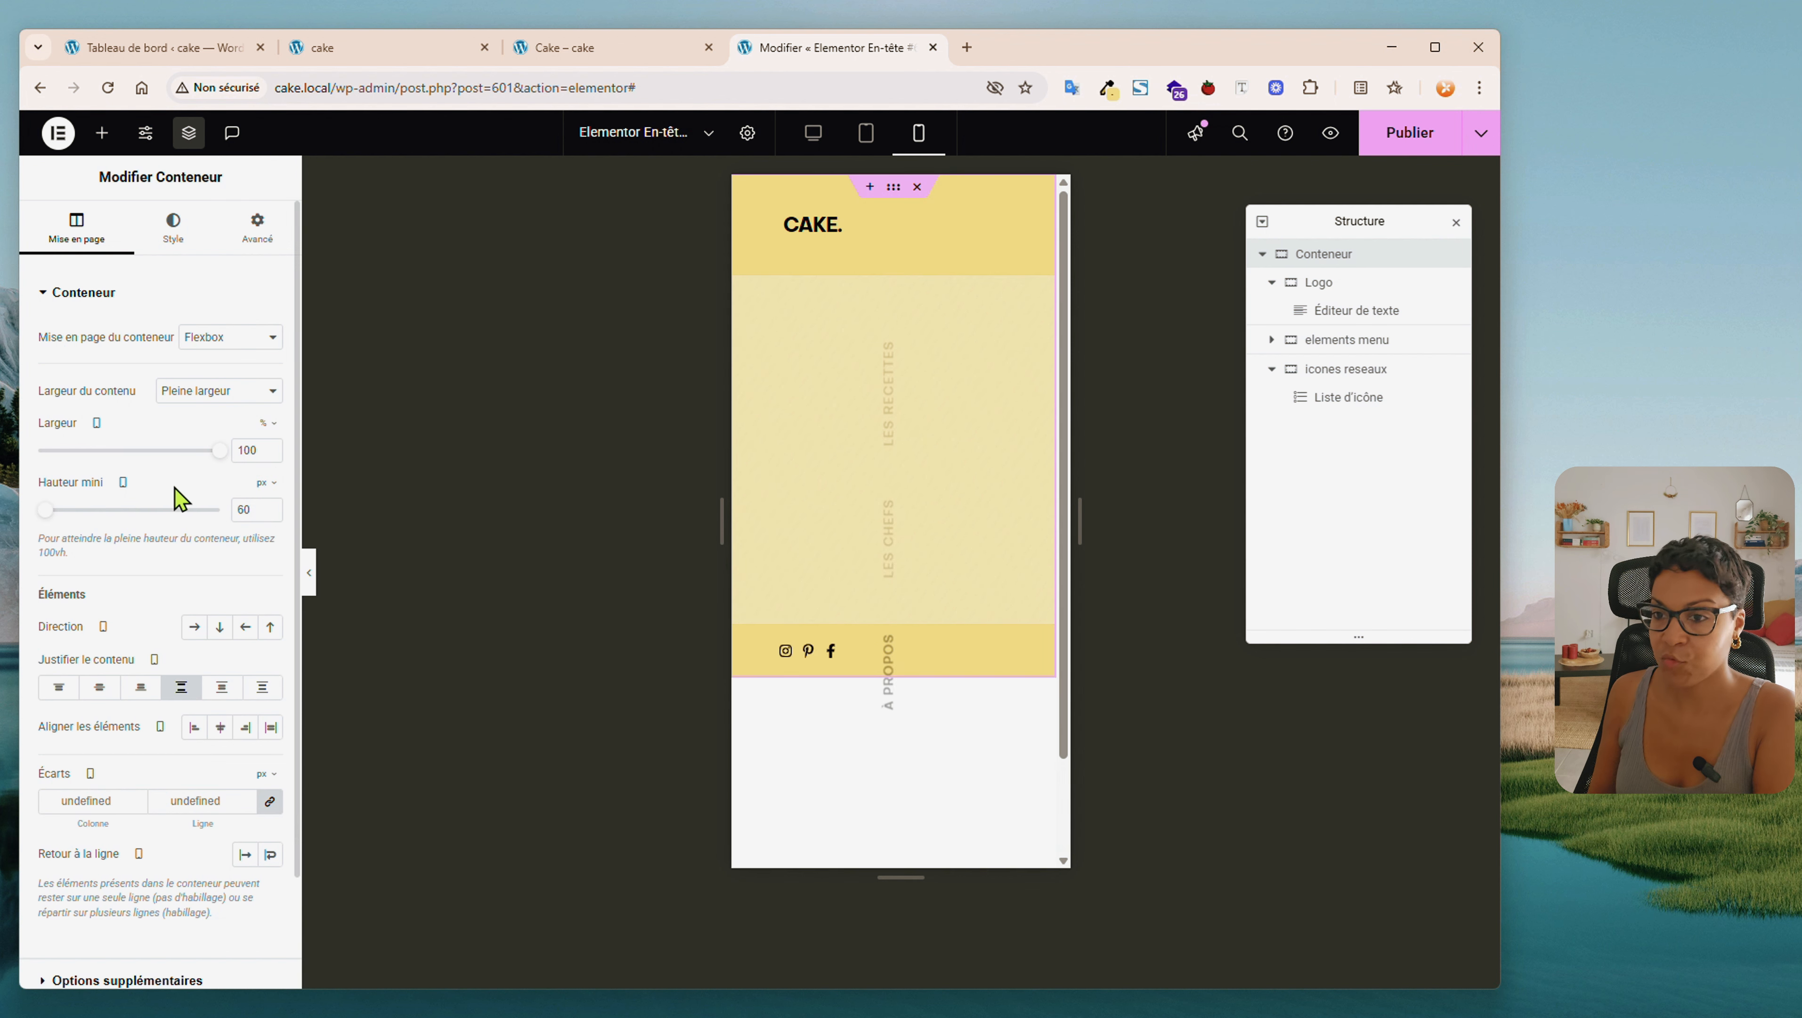
# Arrange the main container's items in a horizontal row without wrapping on mobile, and preview the header
pyautogui.click(193, 627)
pyautogui.scroll(-2, 113, 681)
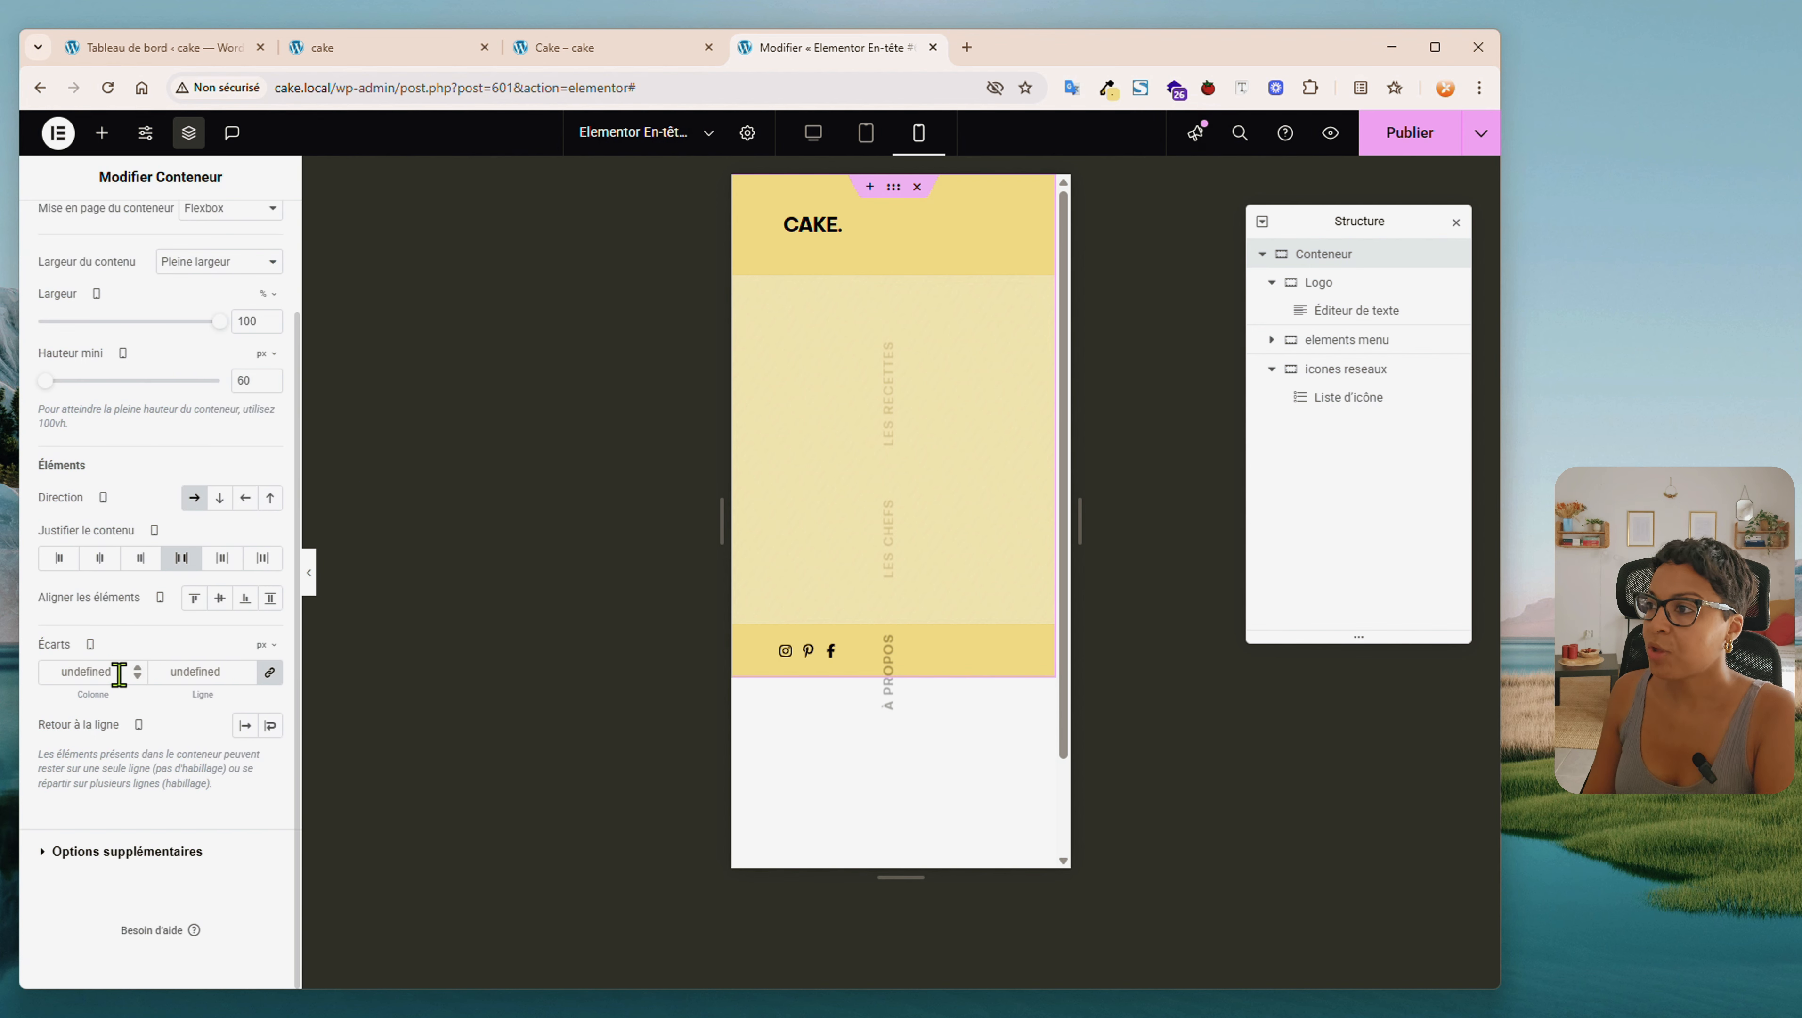
pyautogui.click(245, 724)
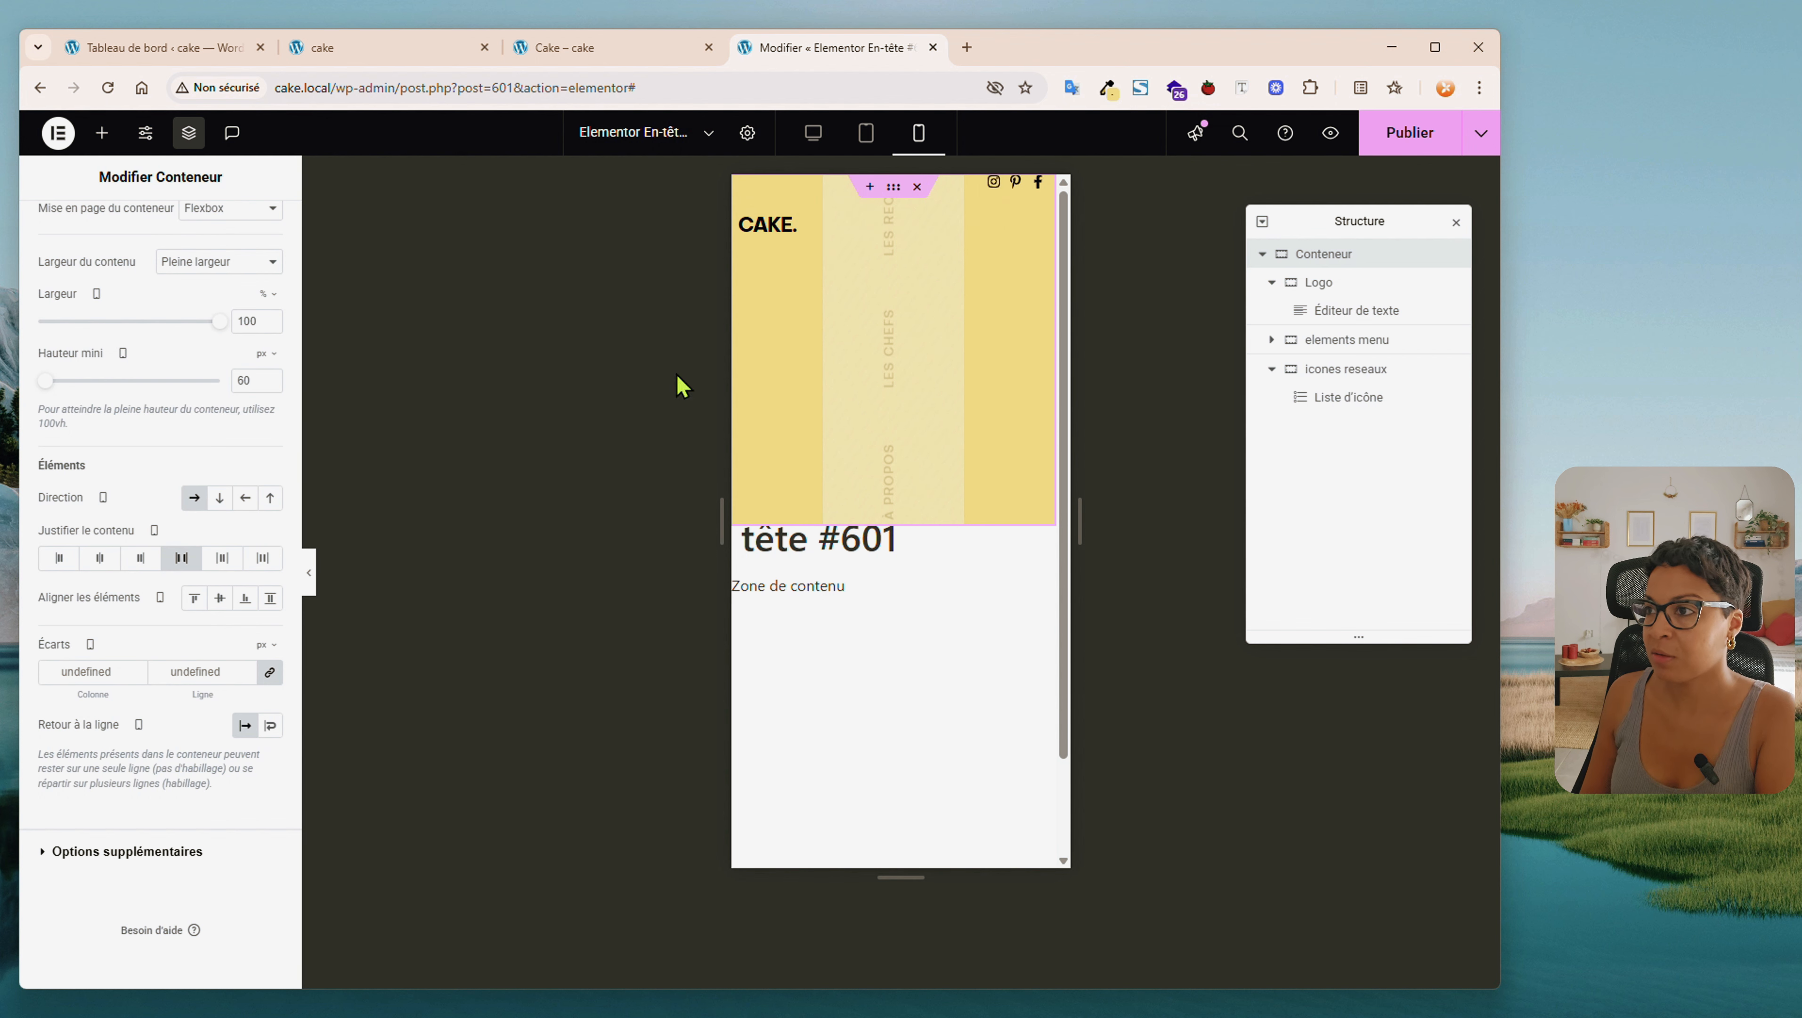
pyautogui.click(309, 572)
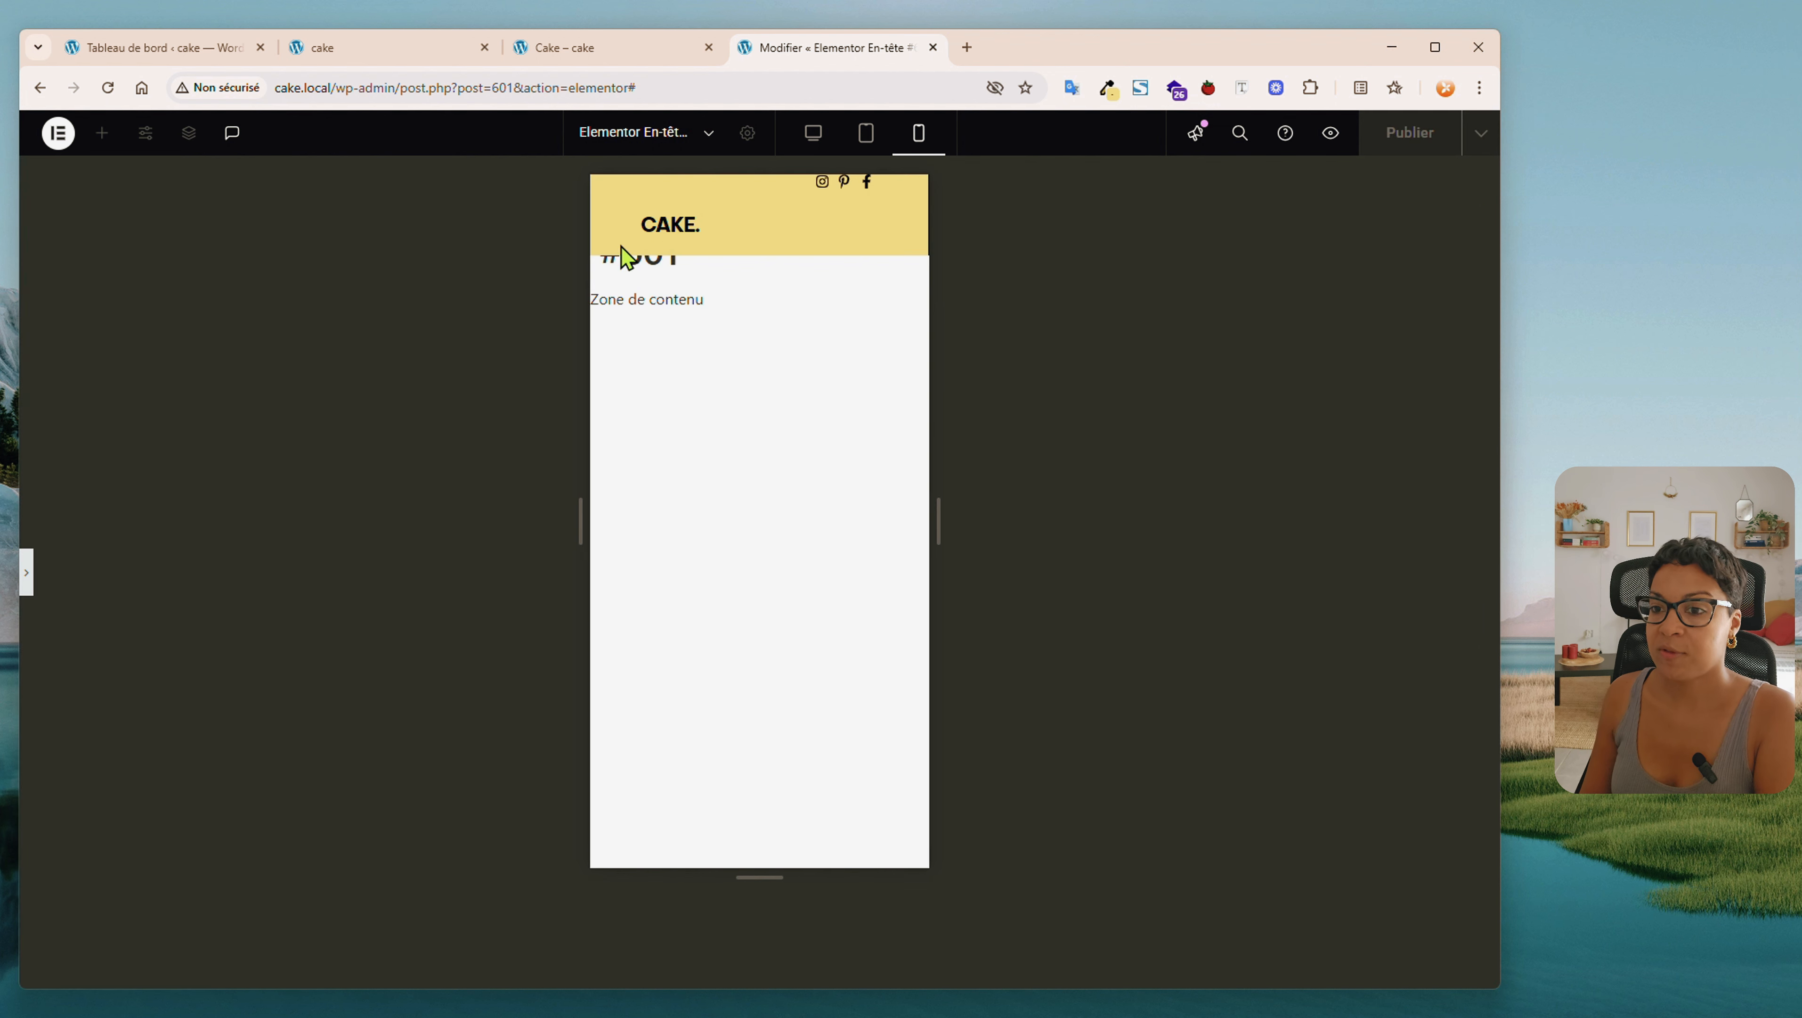
pyautogui.click(26, 573)
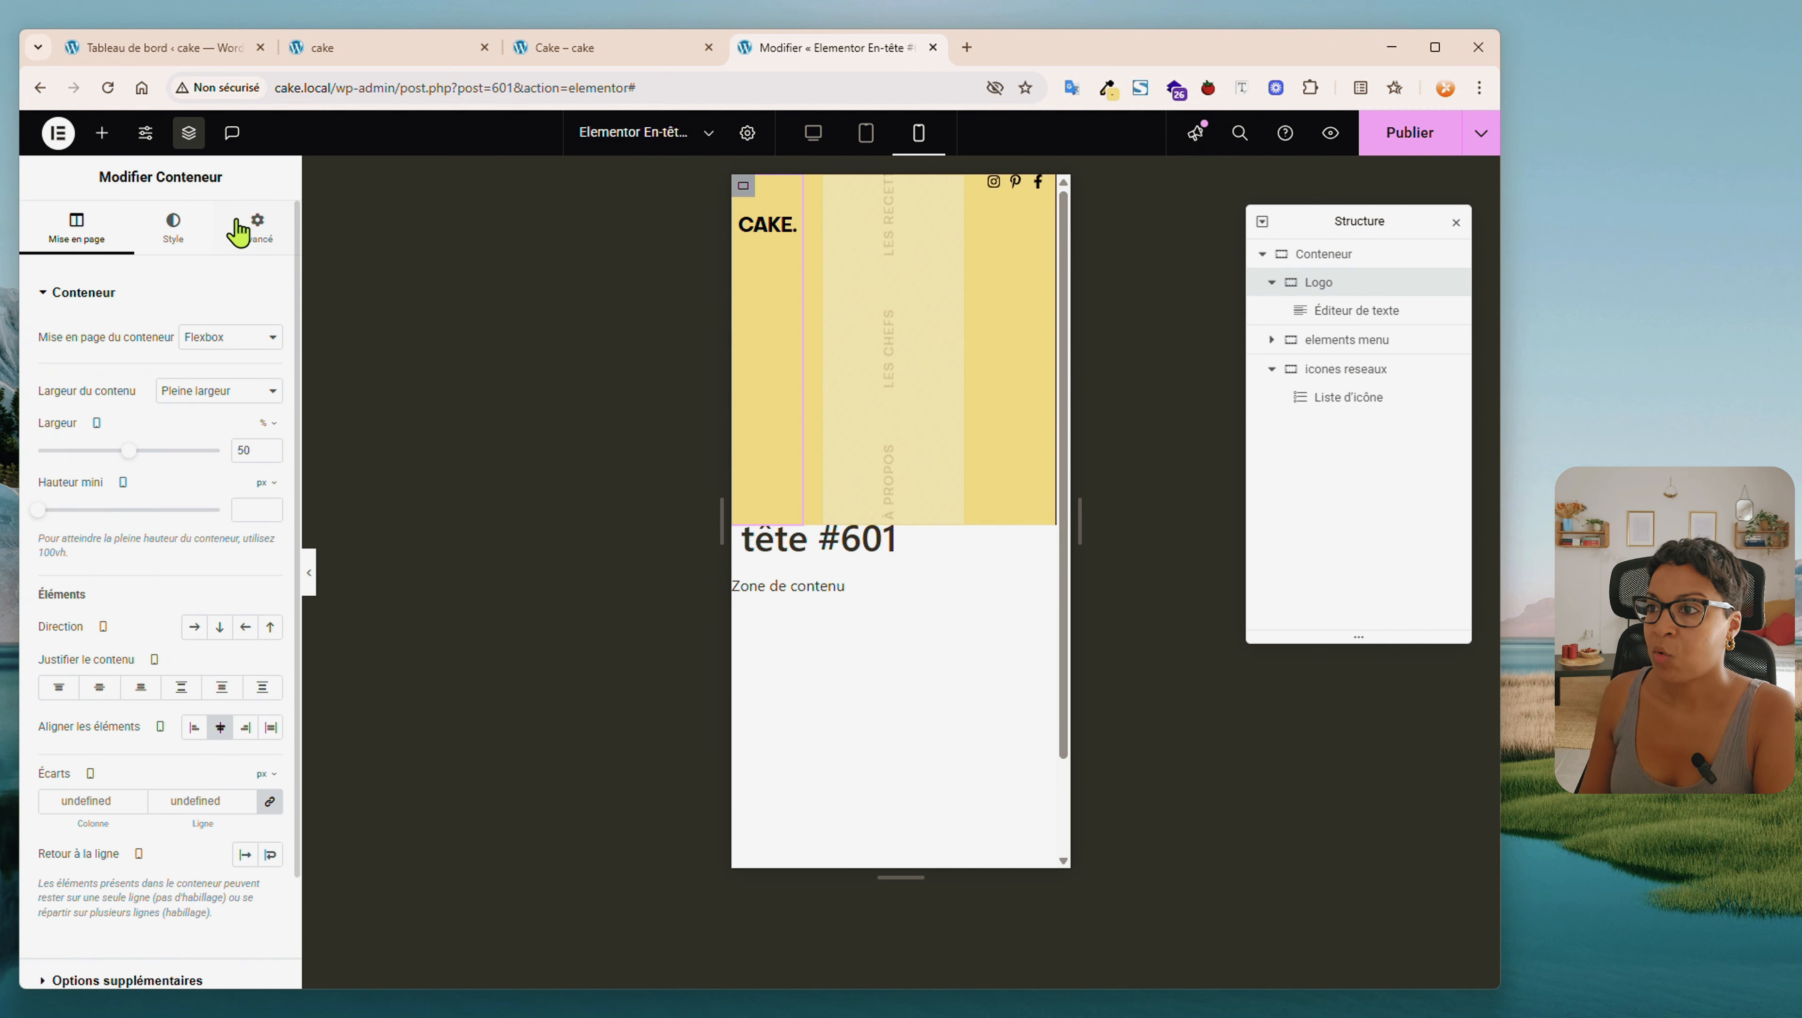
# Set the Logo container's mobile padding to 10 px on all four sides
pyautogui.click(253, 227)
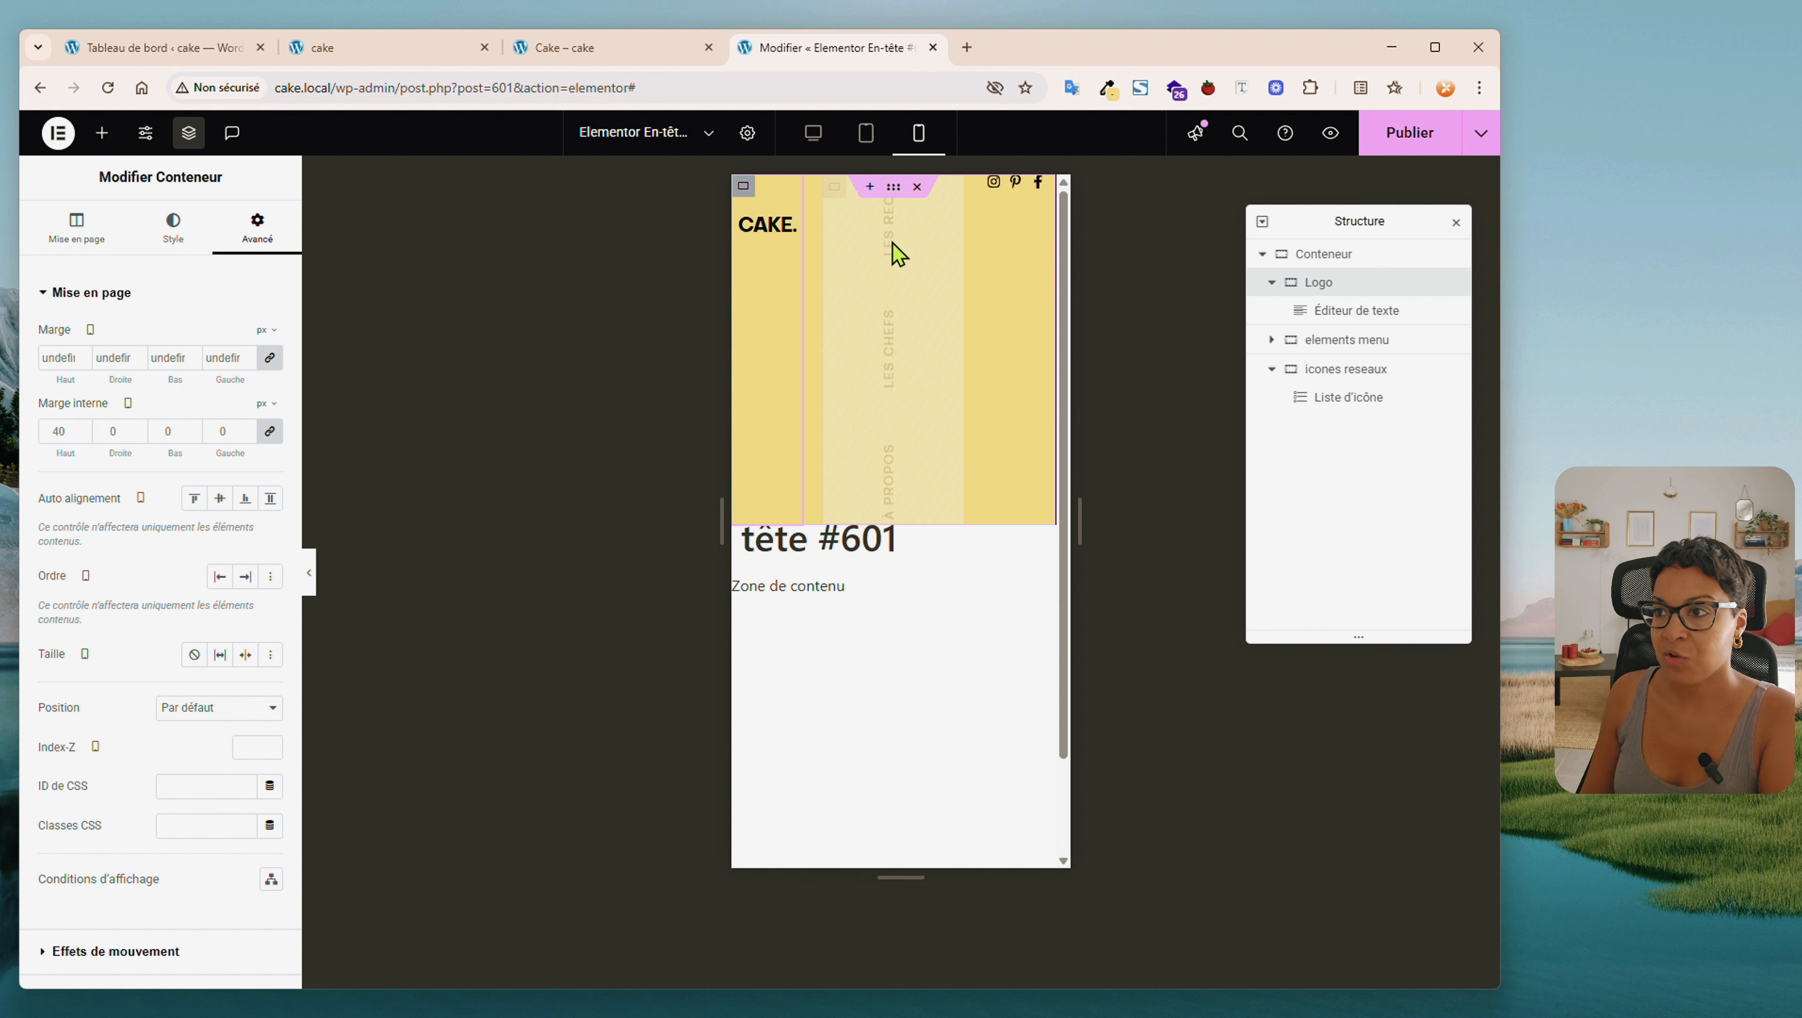
pyautogui.click(269, 431)
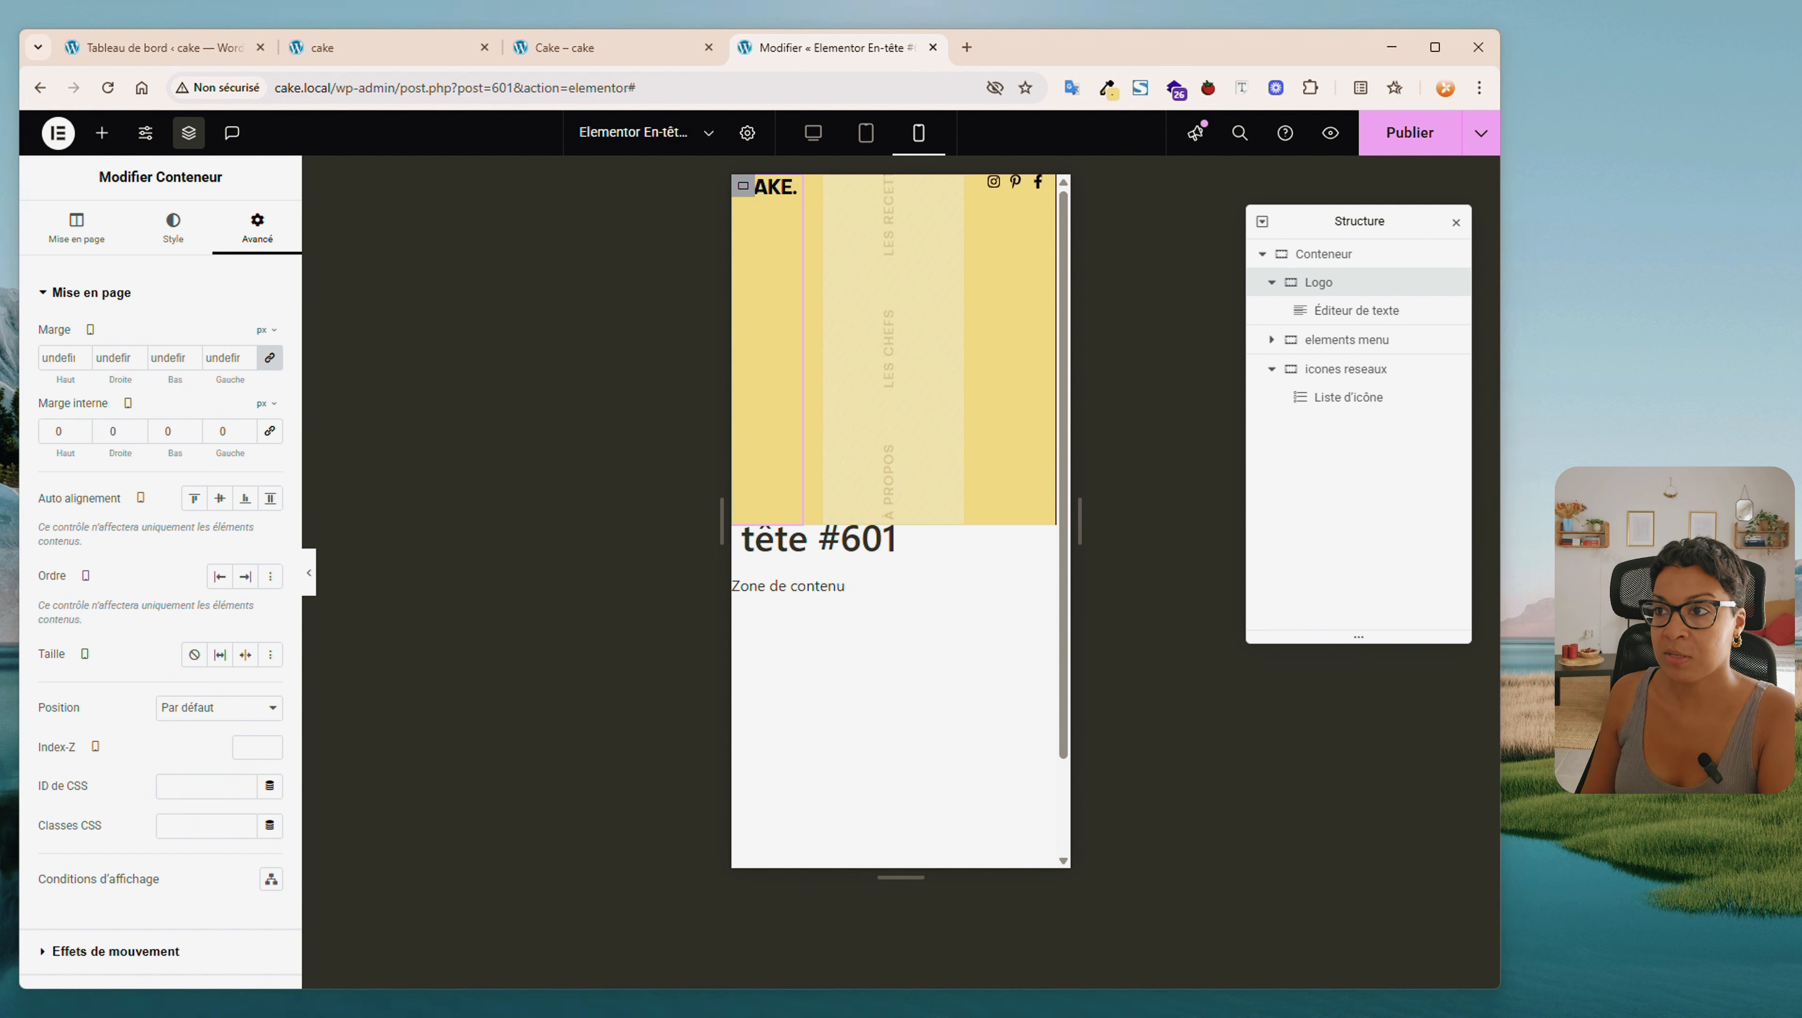
pyautogui.write('10')
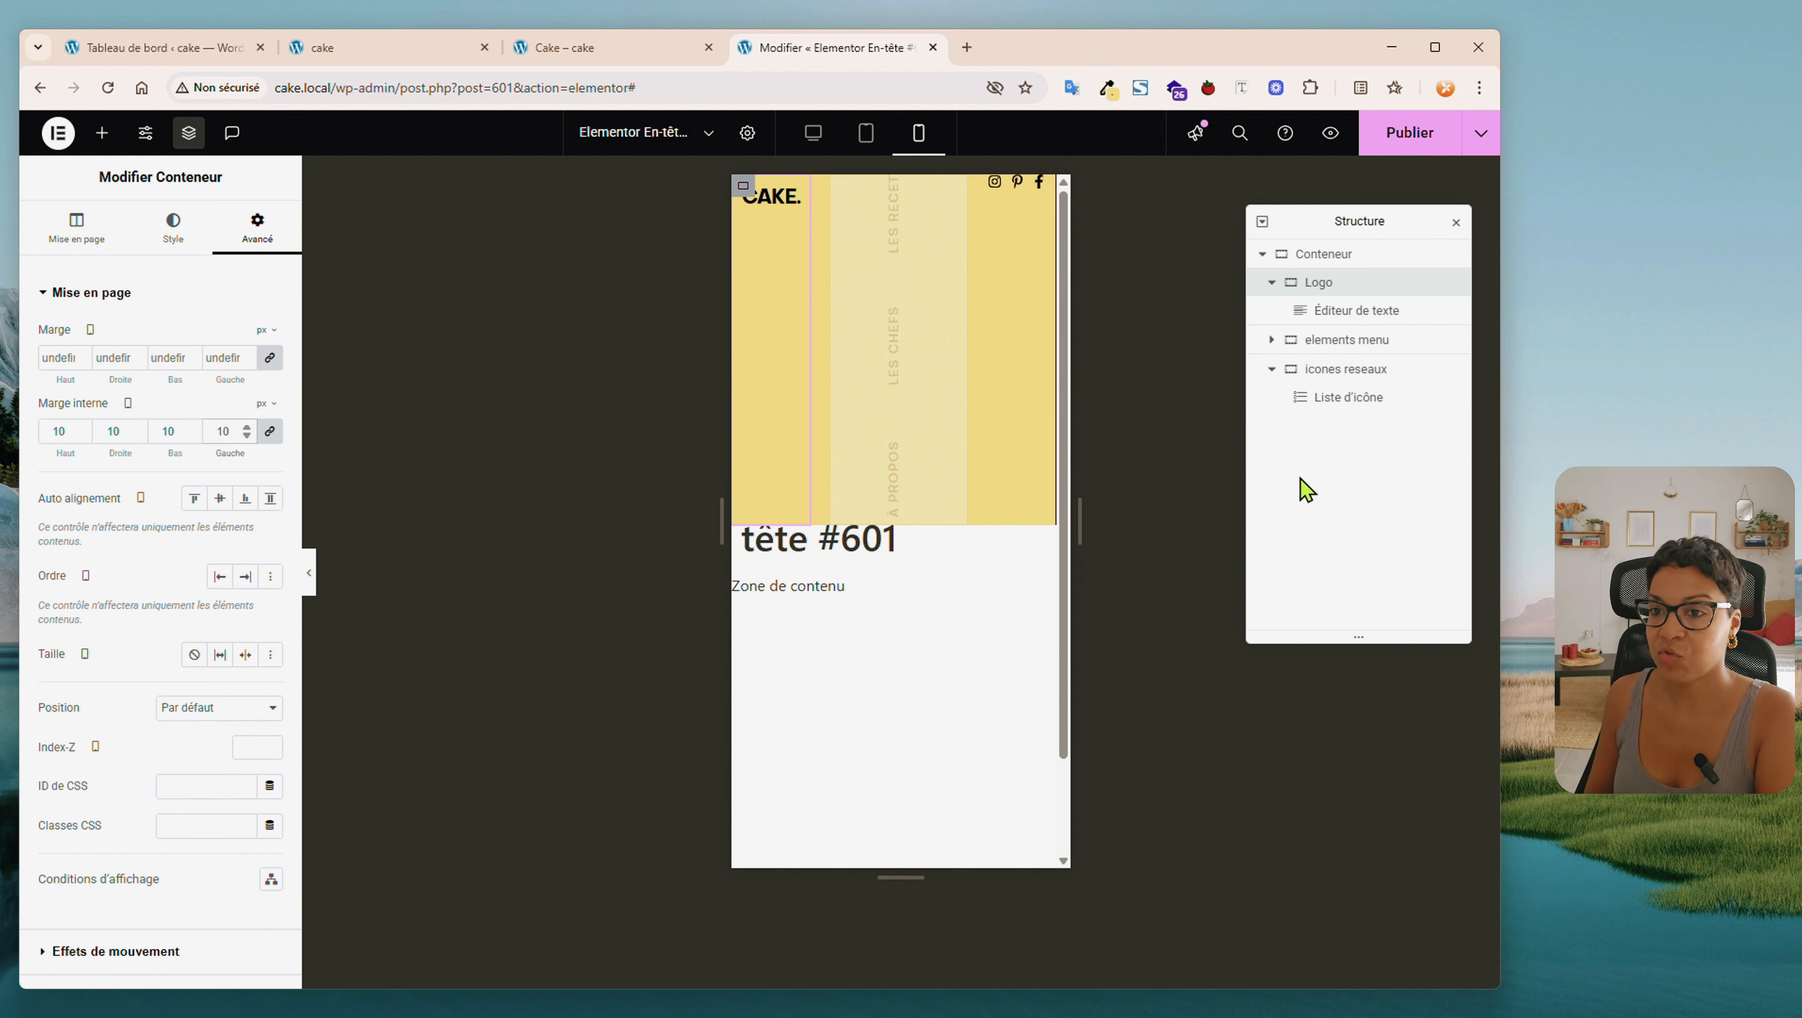
# Set the icones reseaux container's mobile padding to 10 px on all four sides
pyautogui.click(1345, 372)
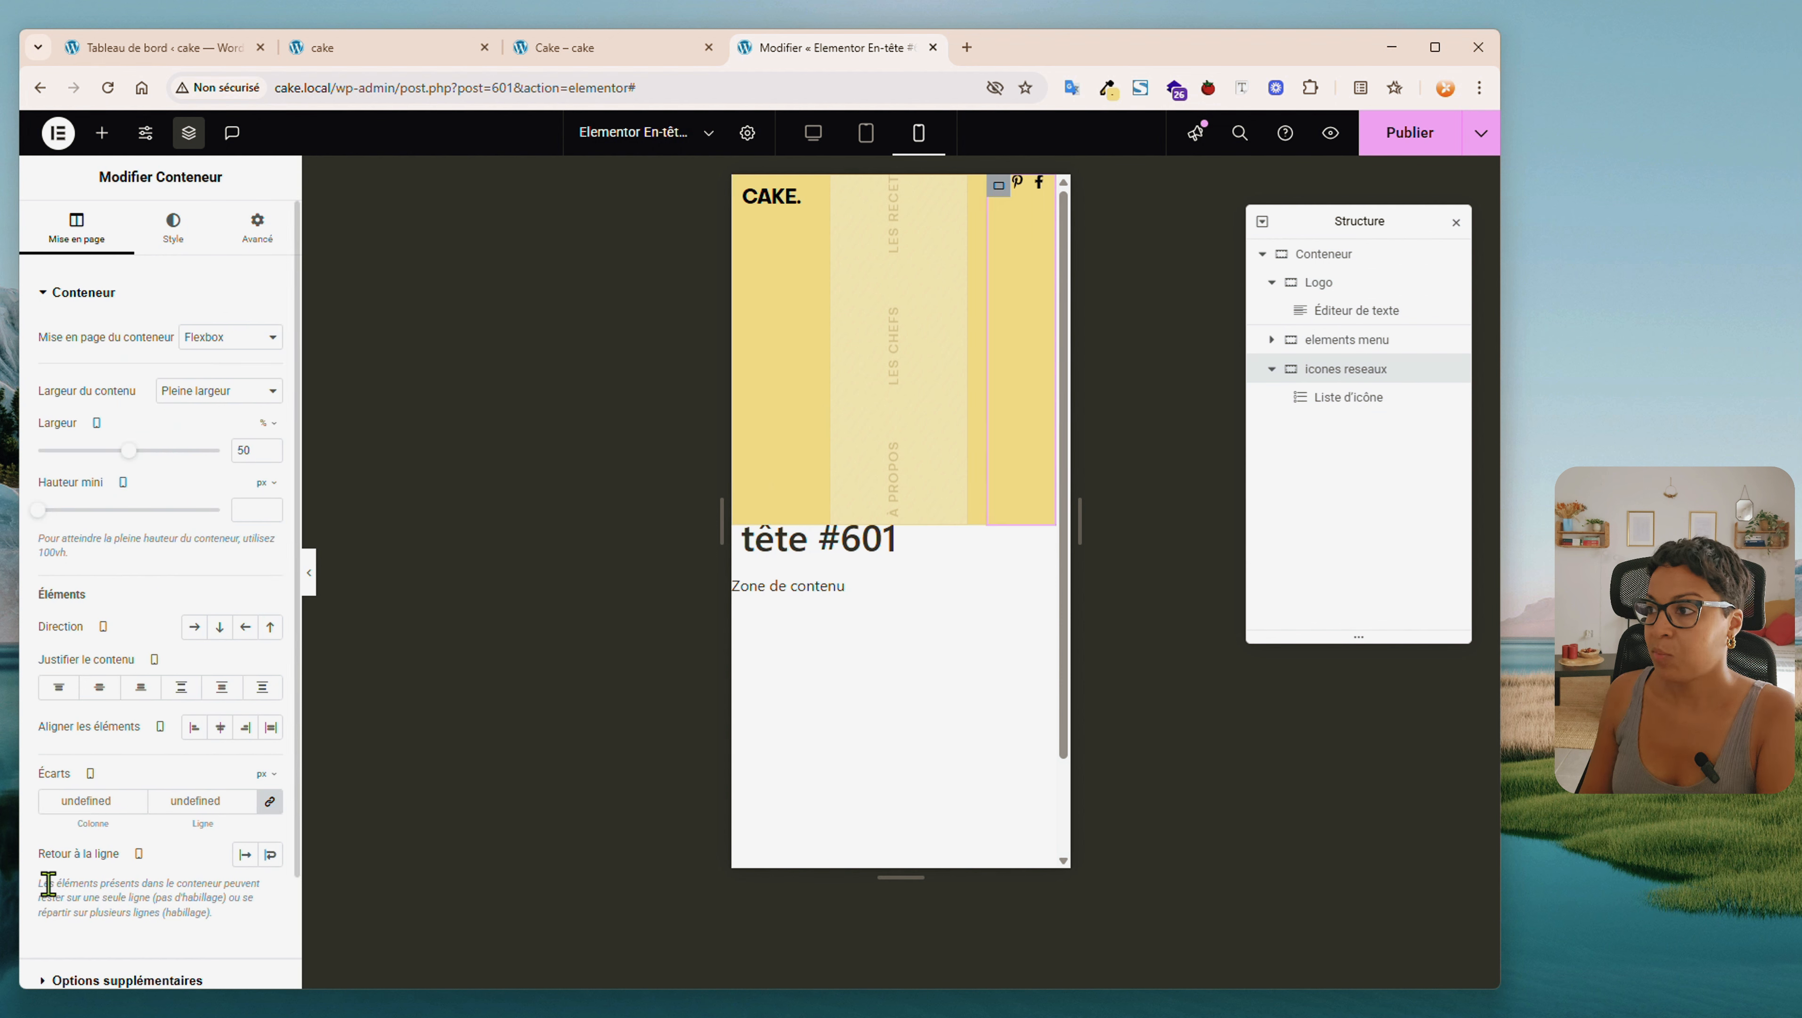
pyautogui.click(257, 228)
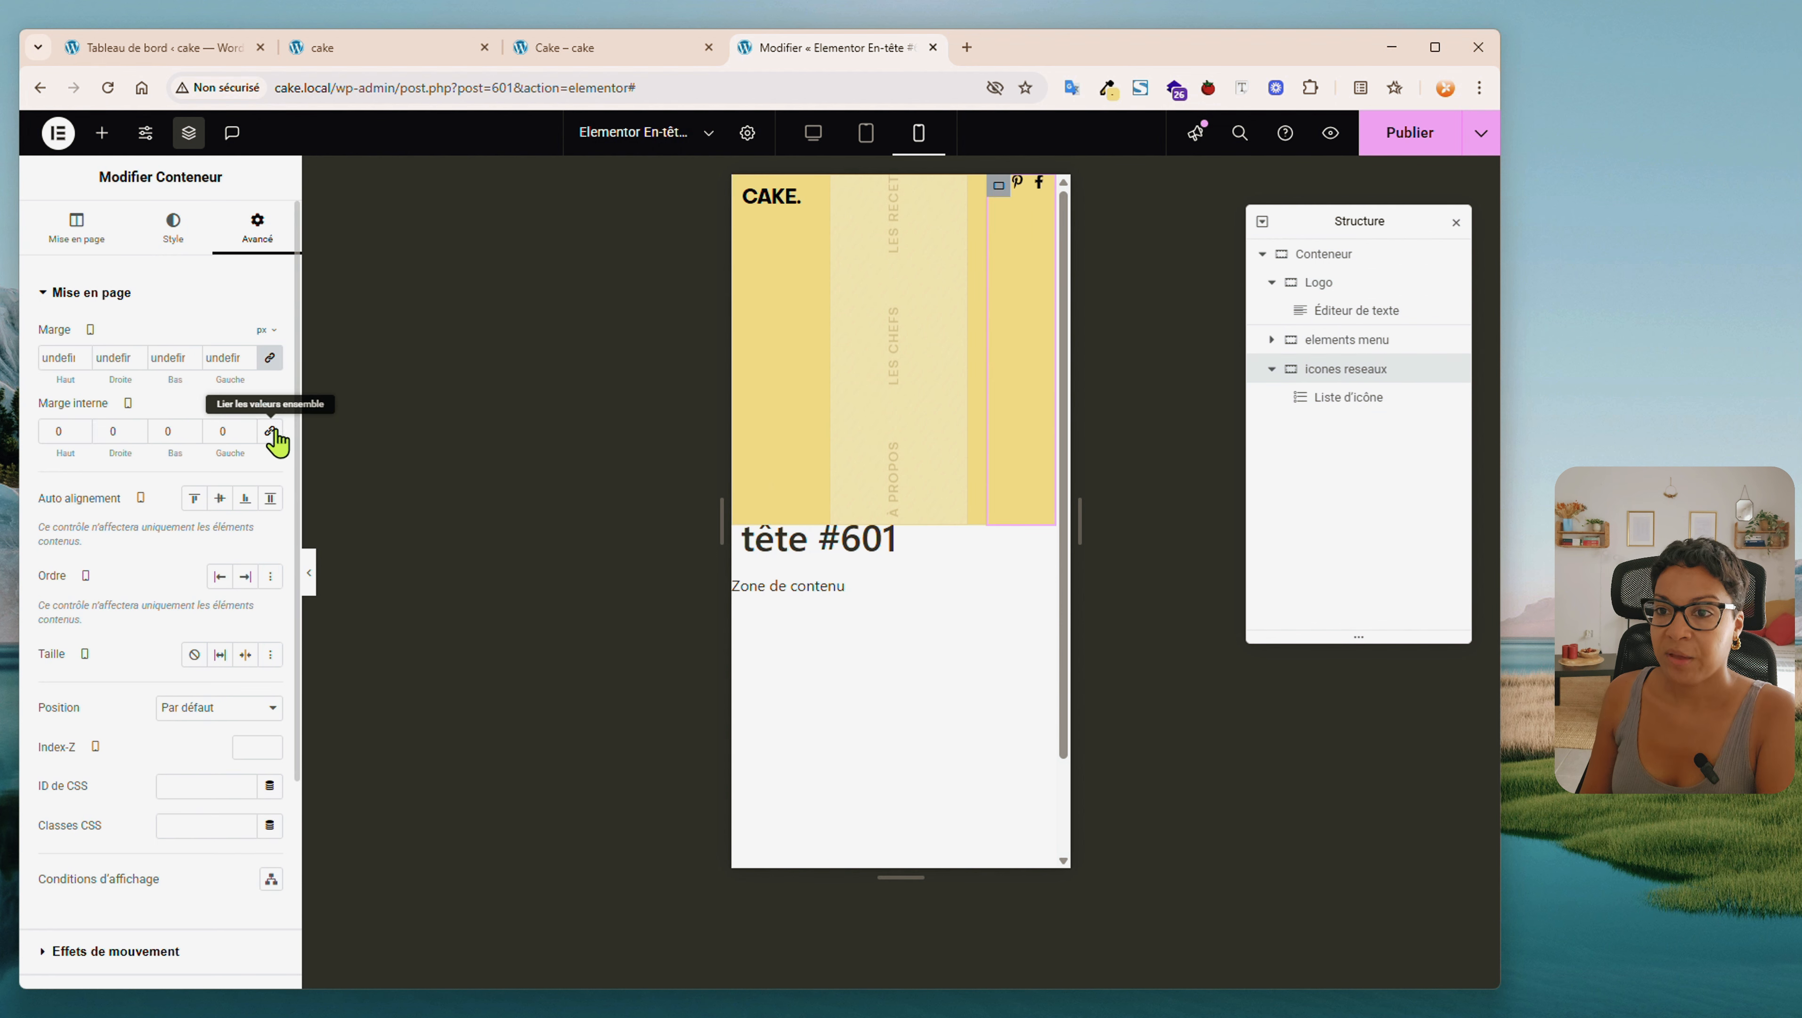
pyautogui.write('10')
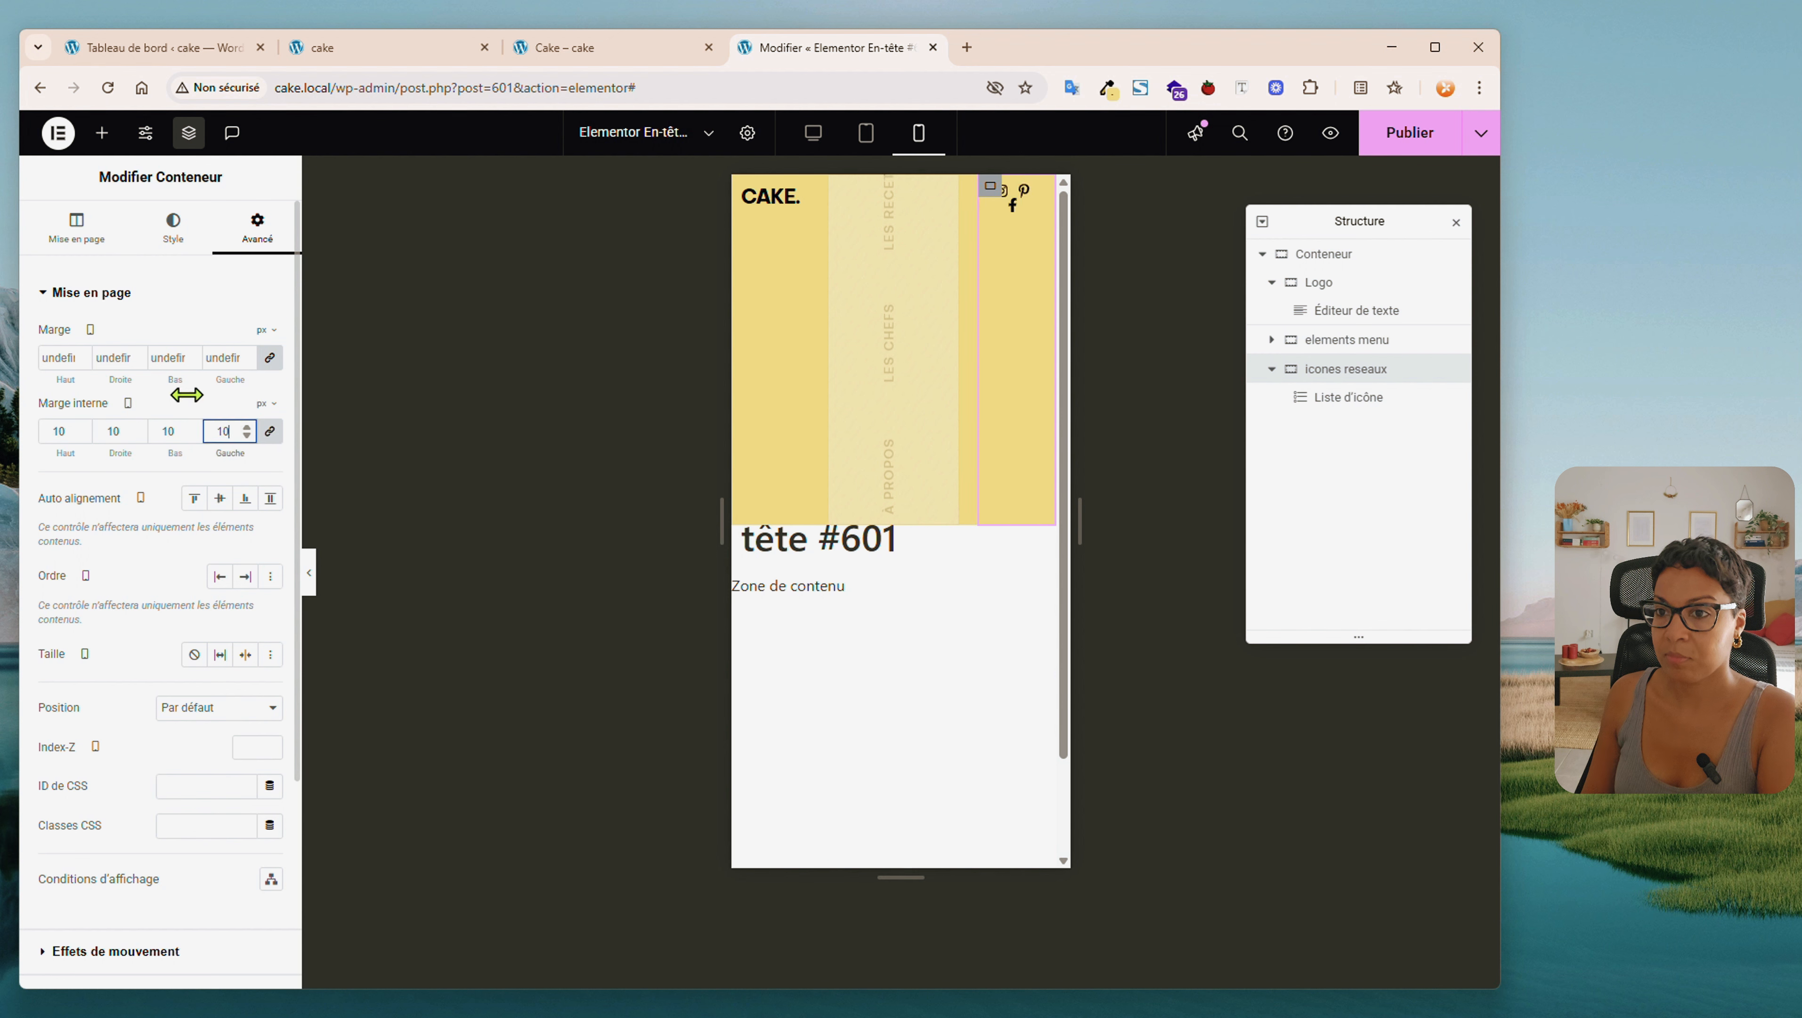
# Hide the social icon list on portrait mobile through its responsive visibility settings
pyautogui.click(1011, 201)
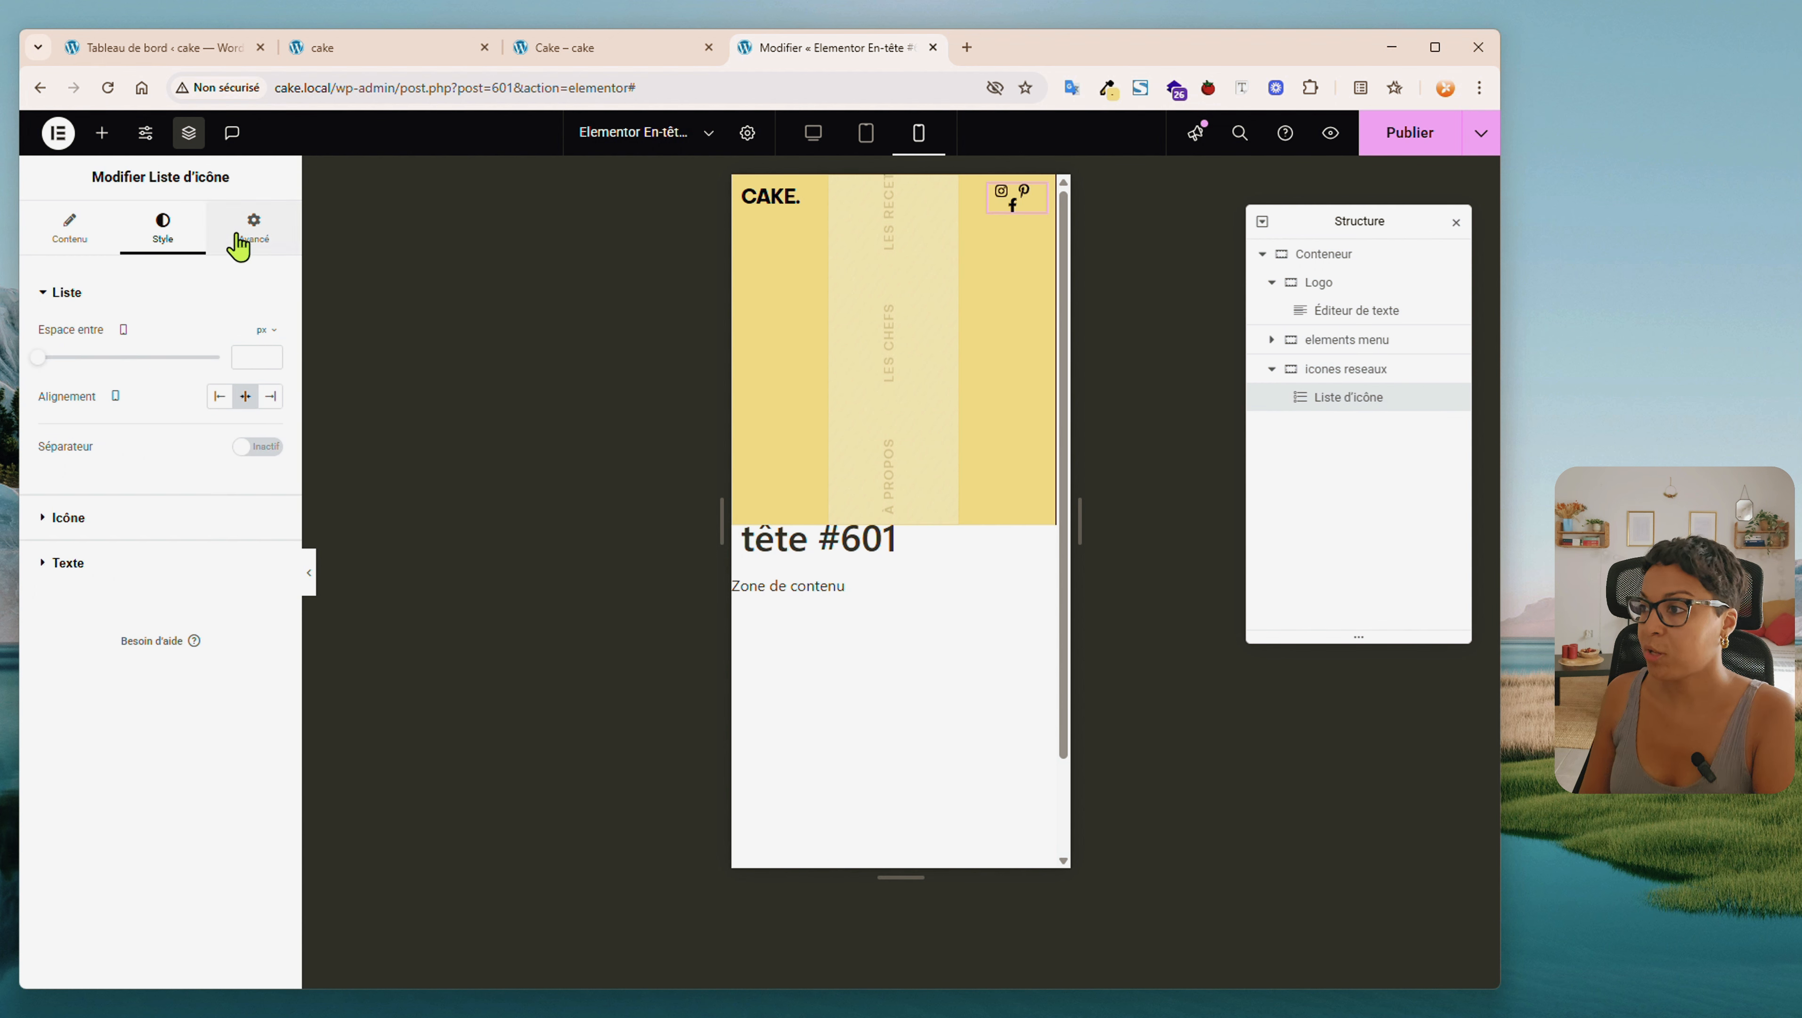
pyautogui.click(253, 232)
pyautogui.scroll(-8, 193, 748)
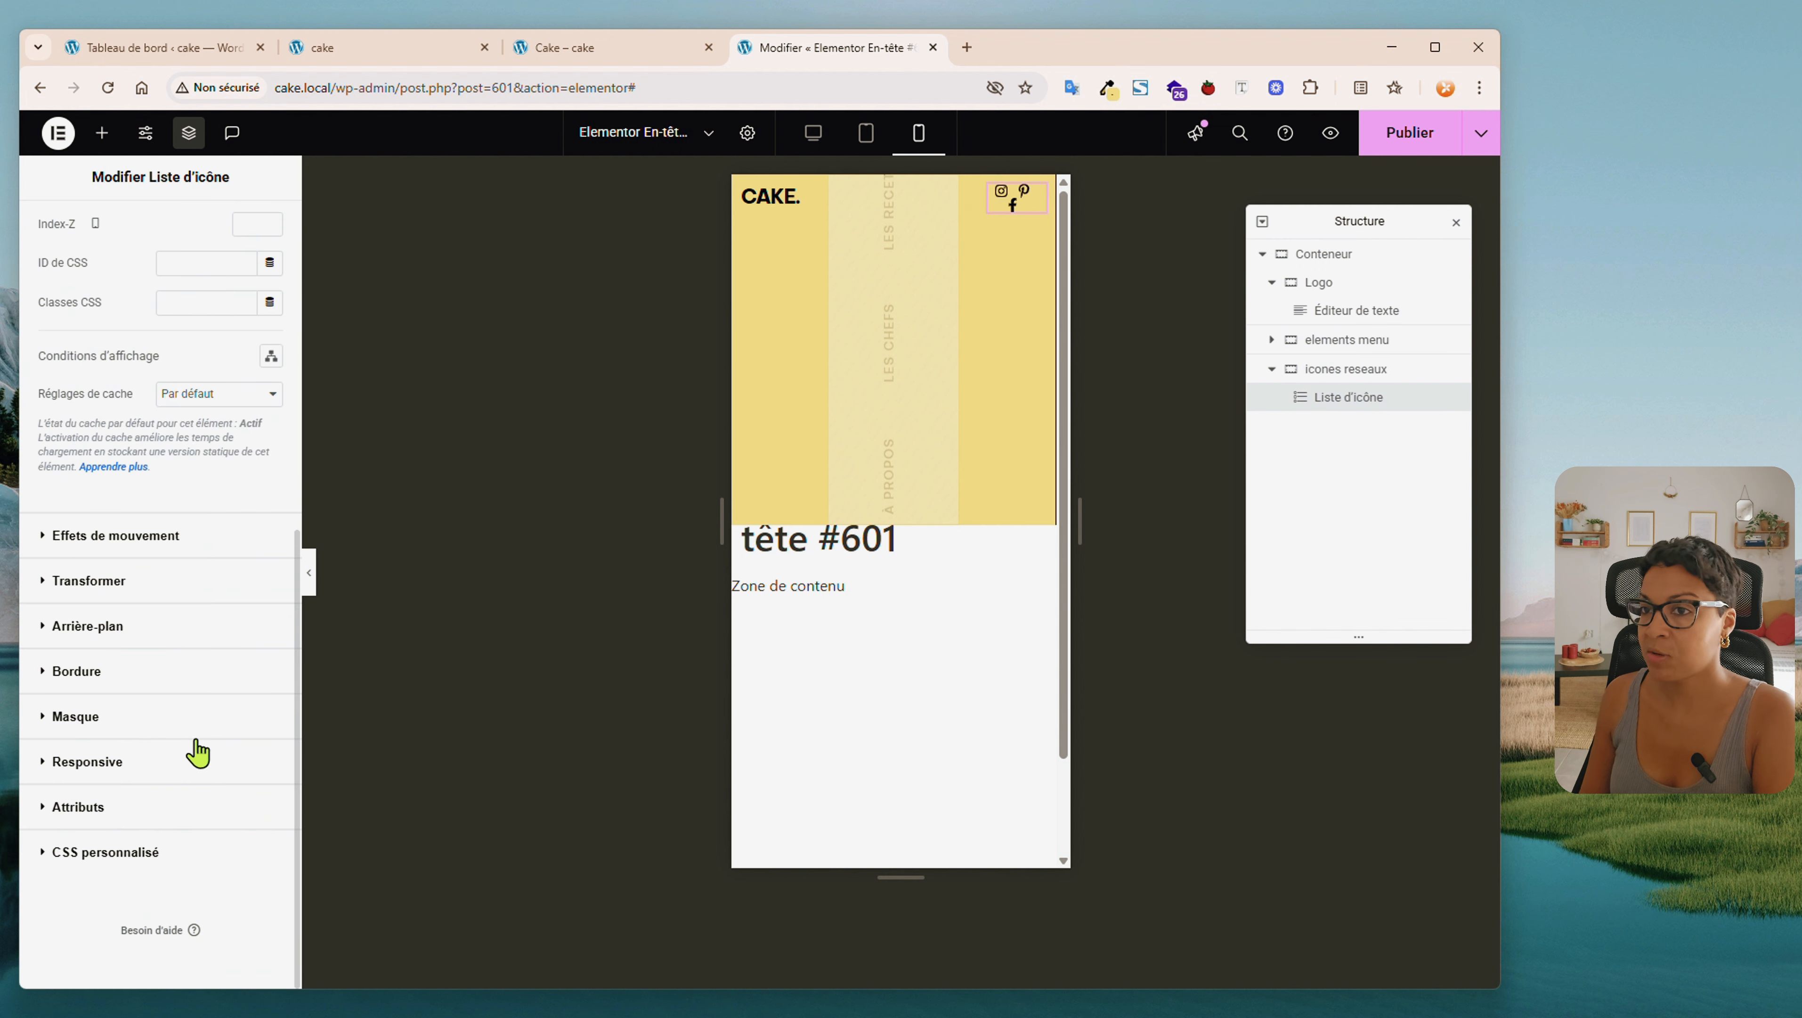
pyautogui.click(128, 766)
pyautogui.click(258, 733)
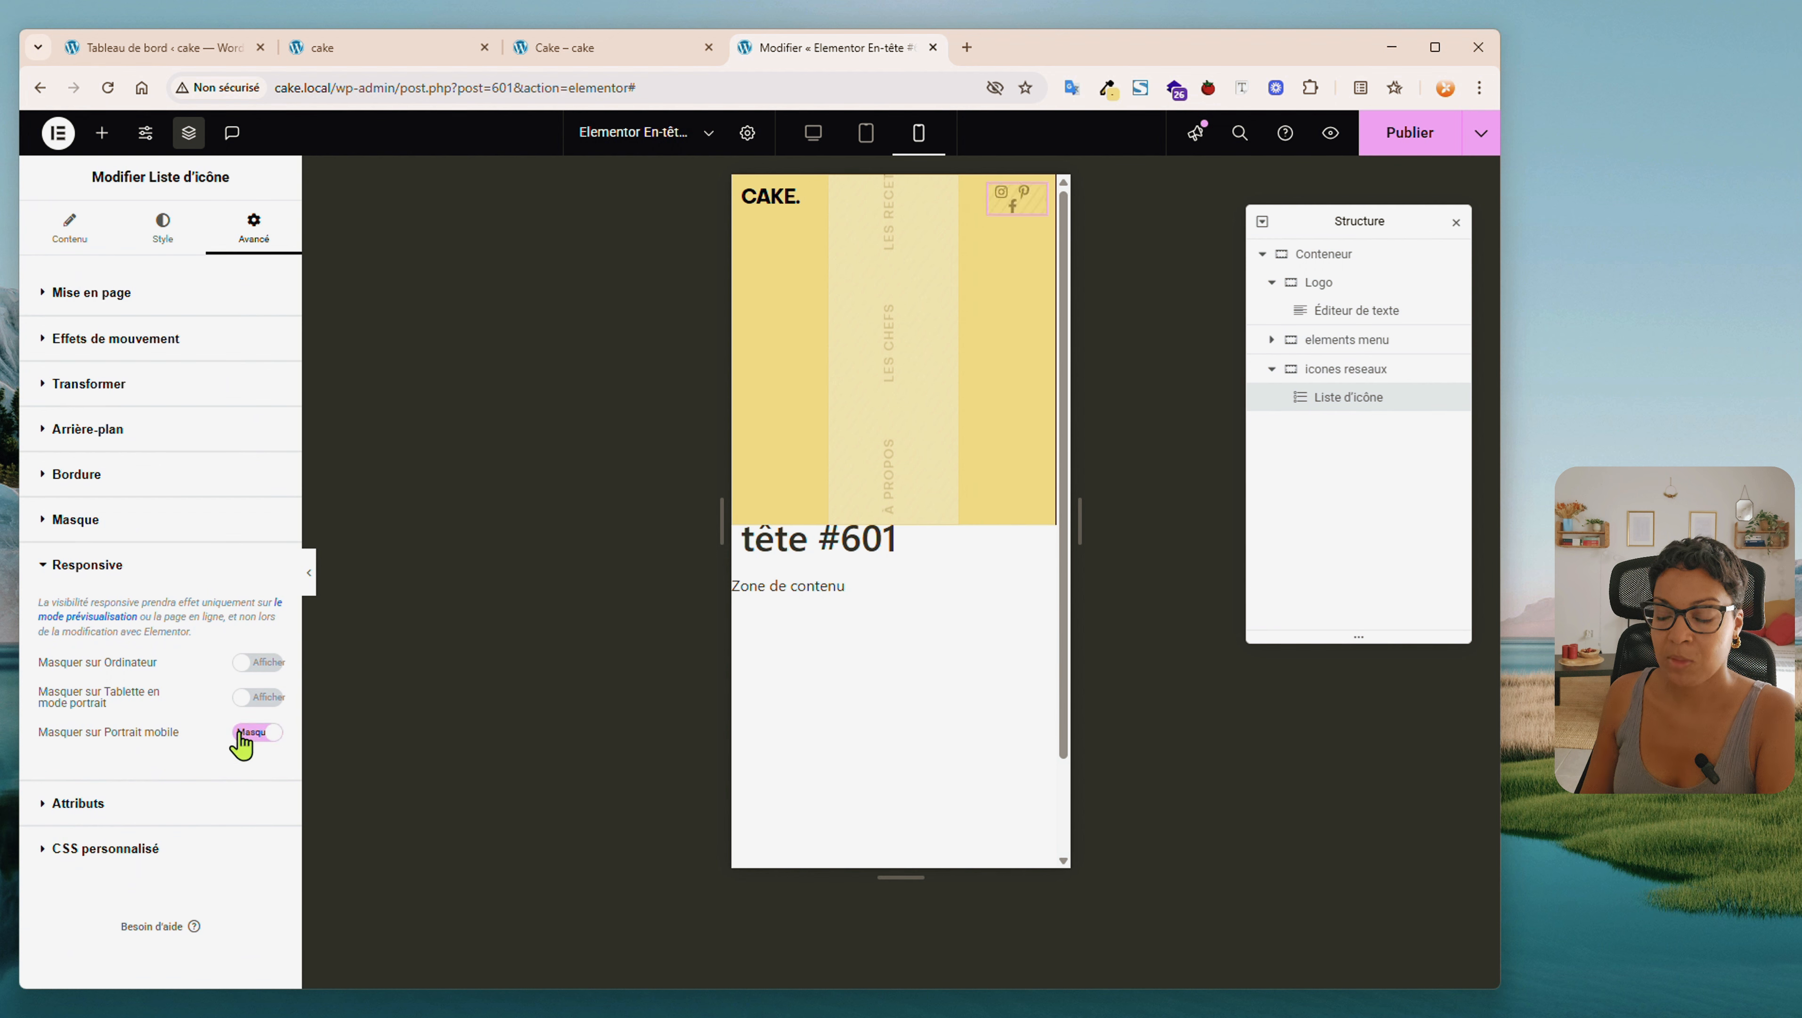
# Add a Menu widget to the header and place it inside the icones reseaux container, below the icon list
pyautogui.click(103, 143)
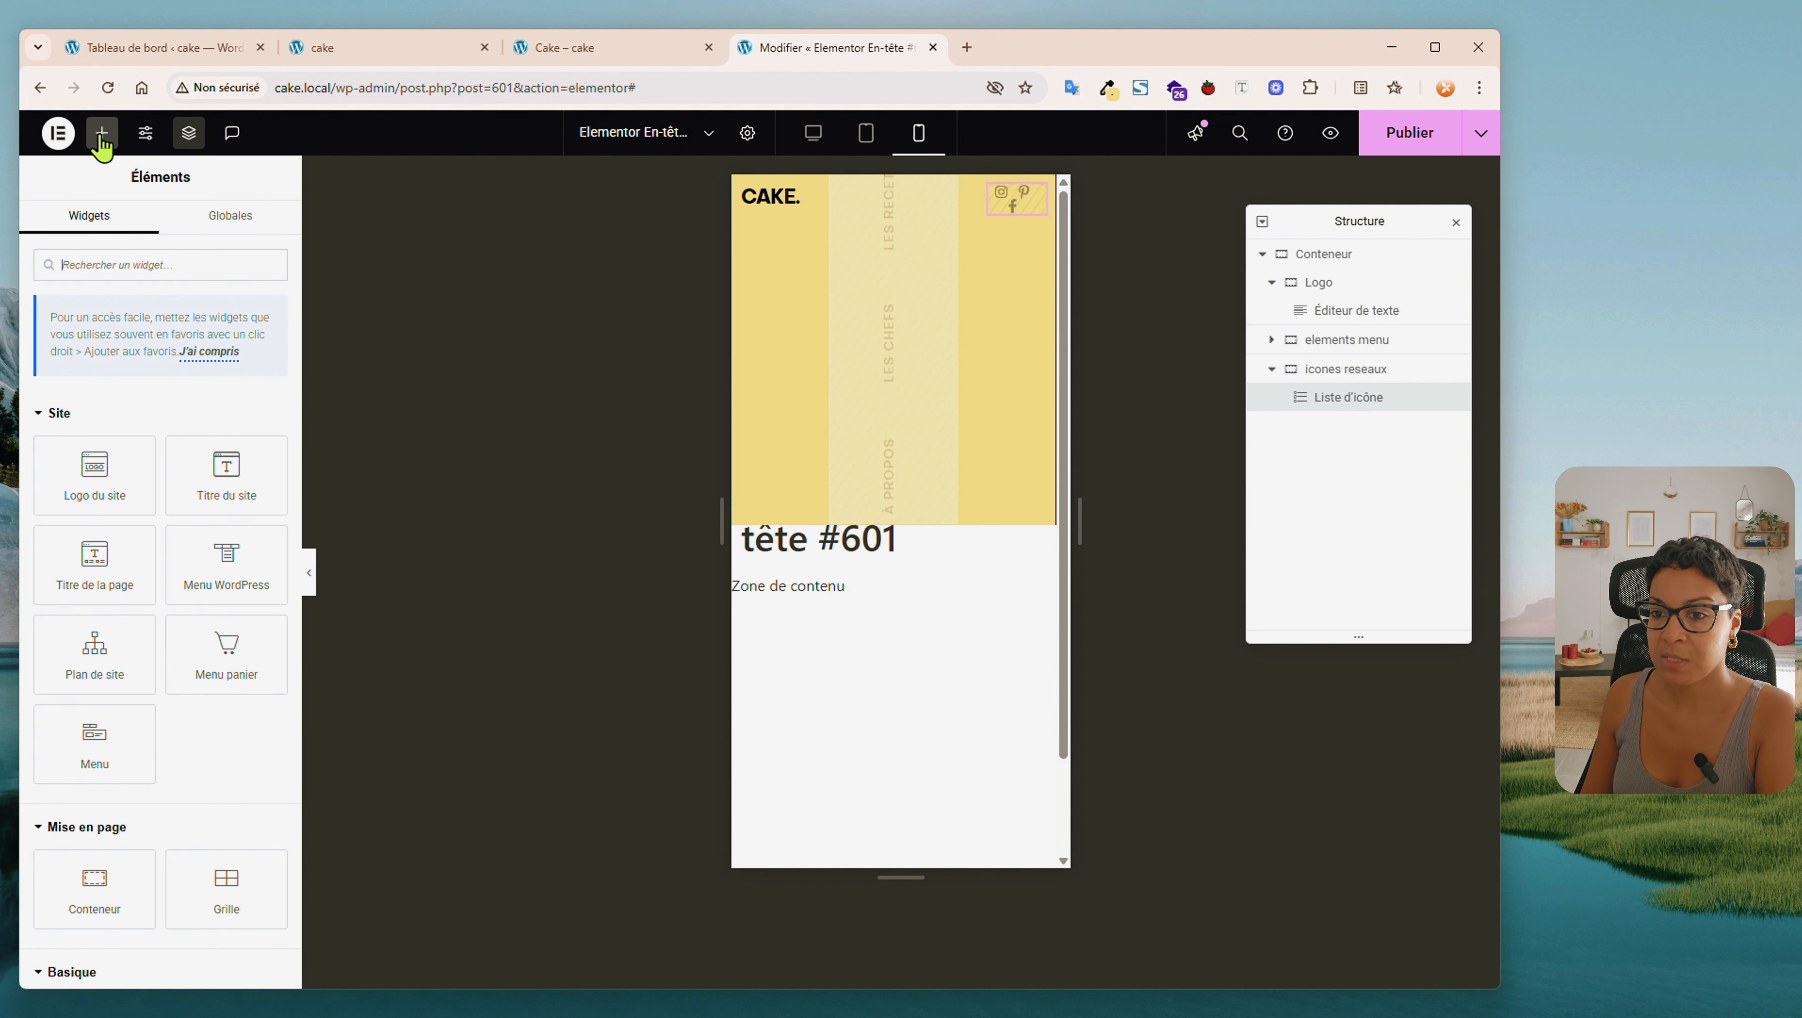
pyautogui.moveTo(114, 740); pyautogui.dragTo(1017, 226)
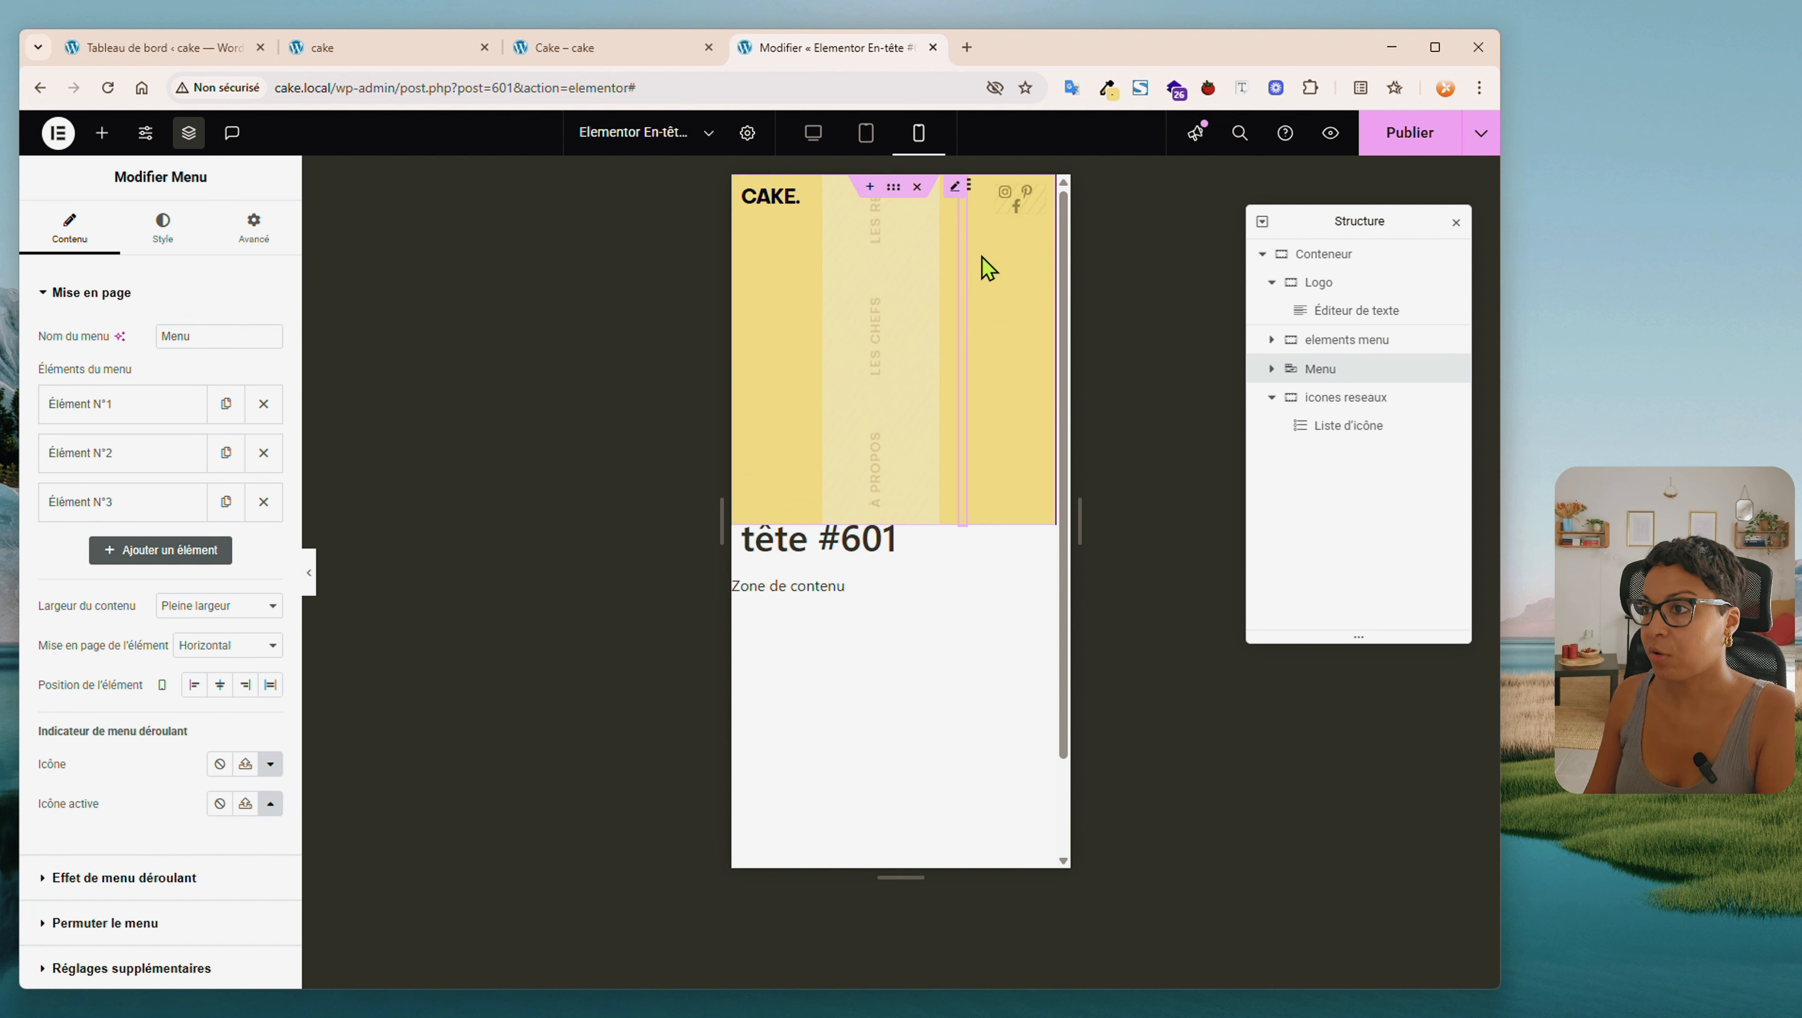
pyautogui.moveTo(1353, 371); pyautogui.dragTo(1389, 423)
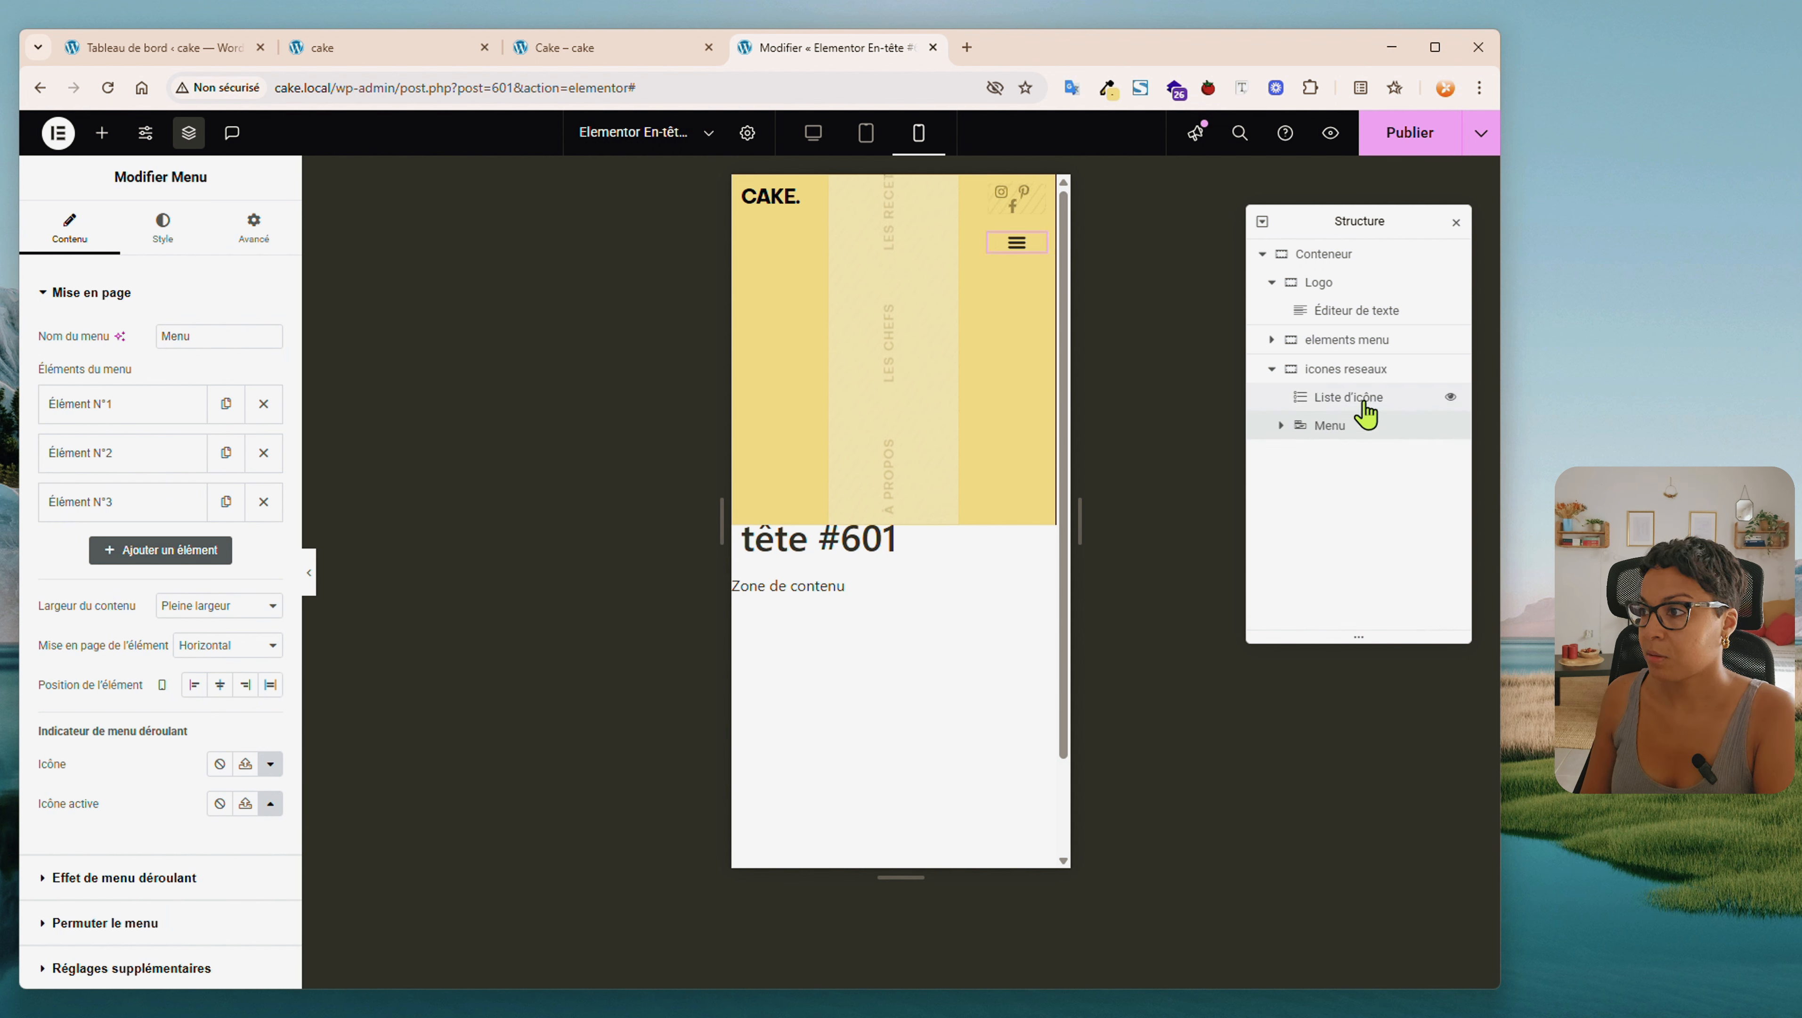
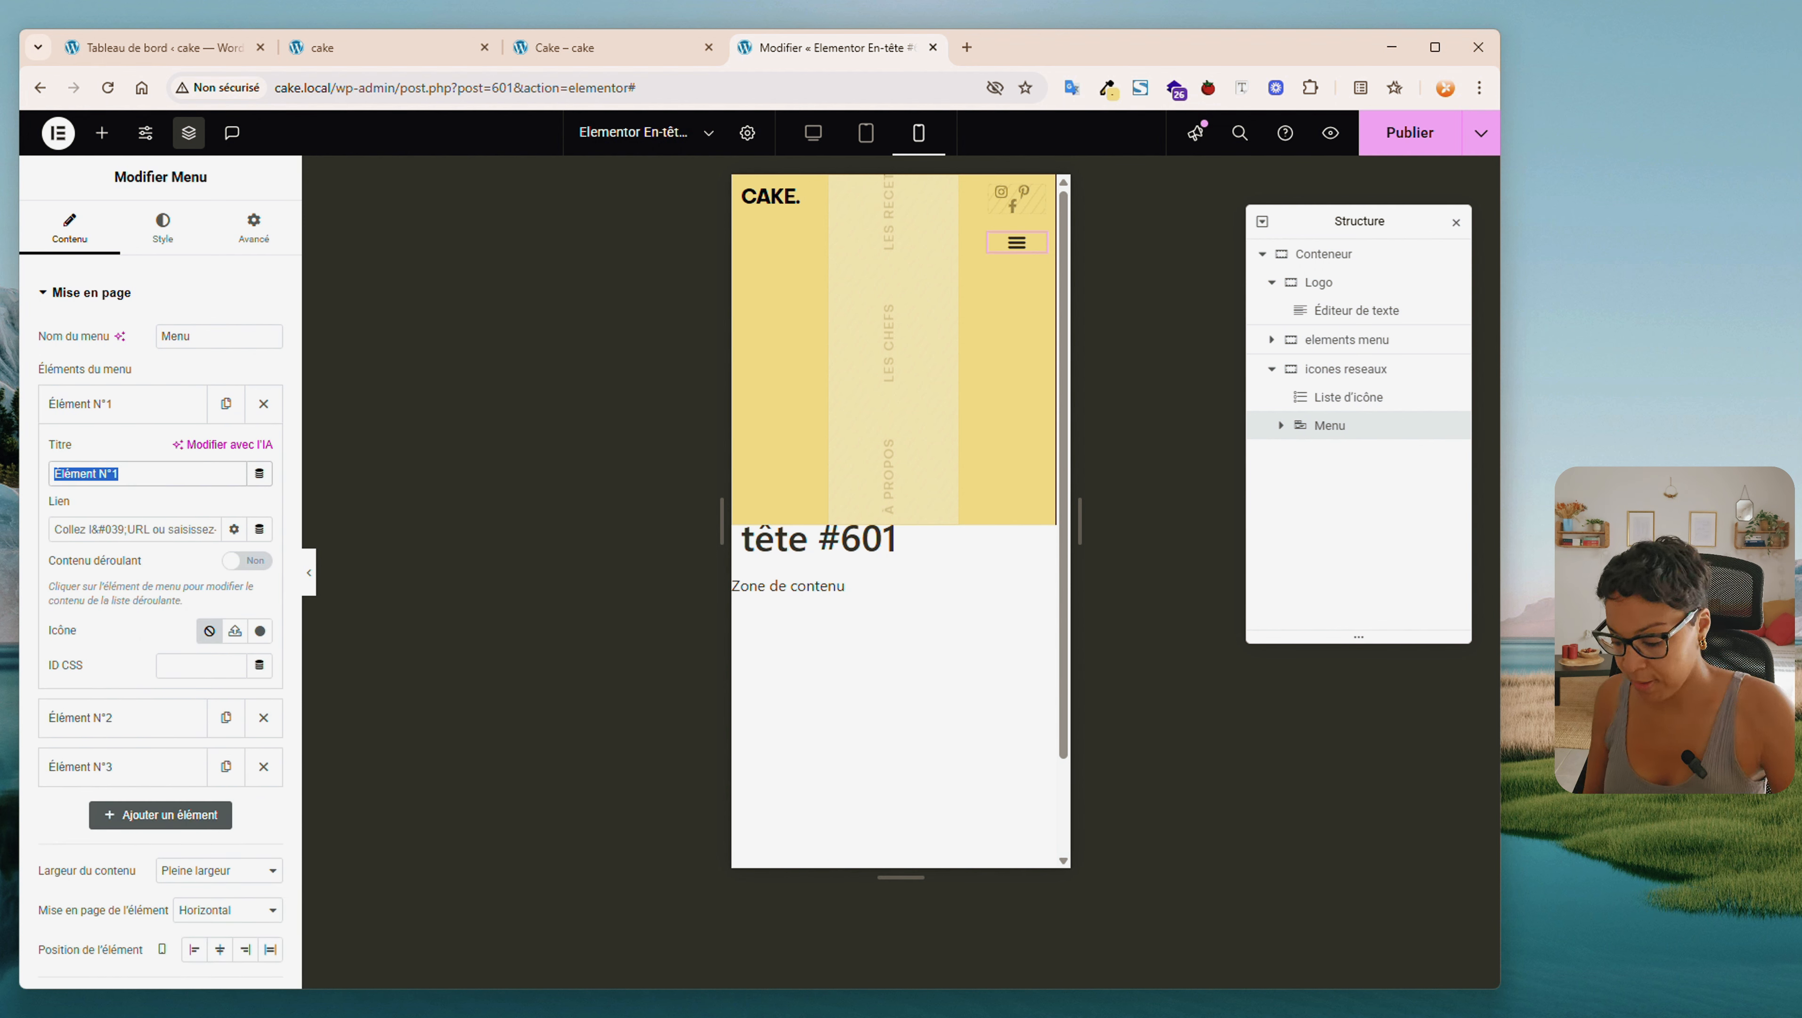
# Title the first menu item "À propos"
pyautogui.write('À propos')
pyautogui.click(150, 529)
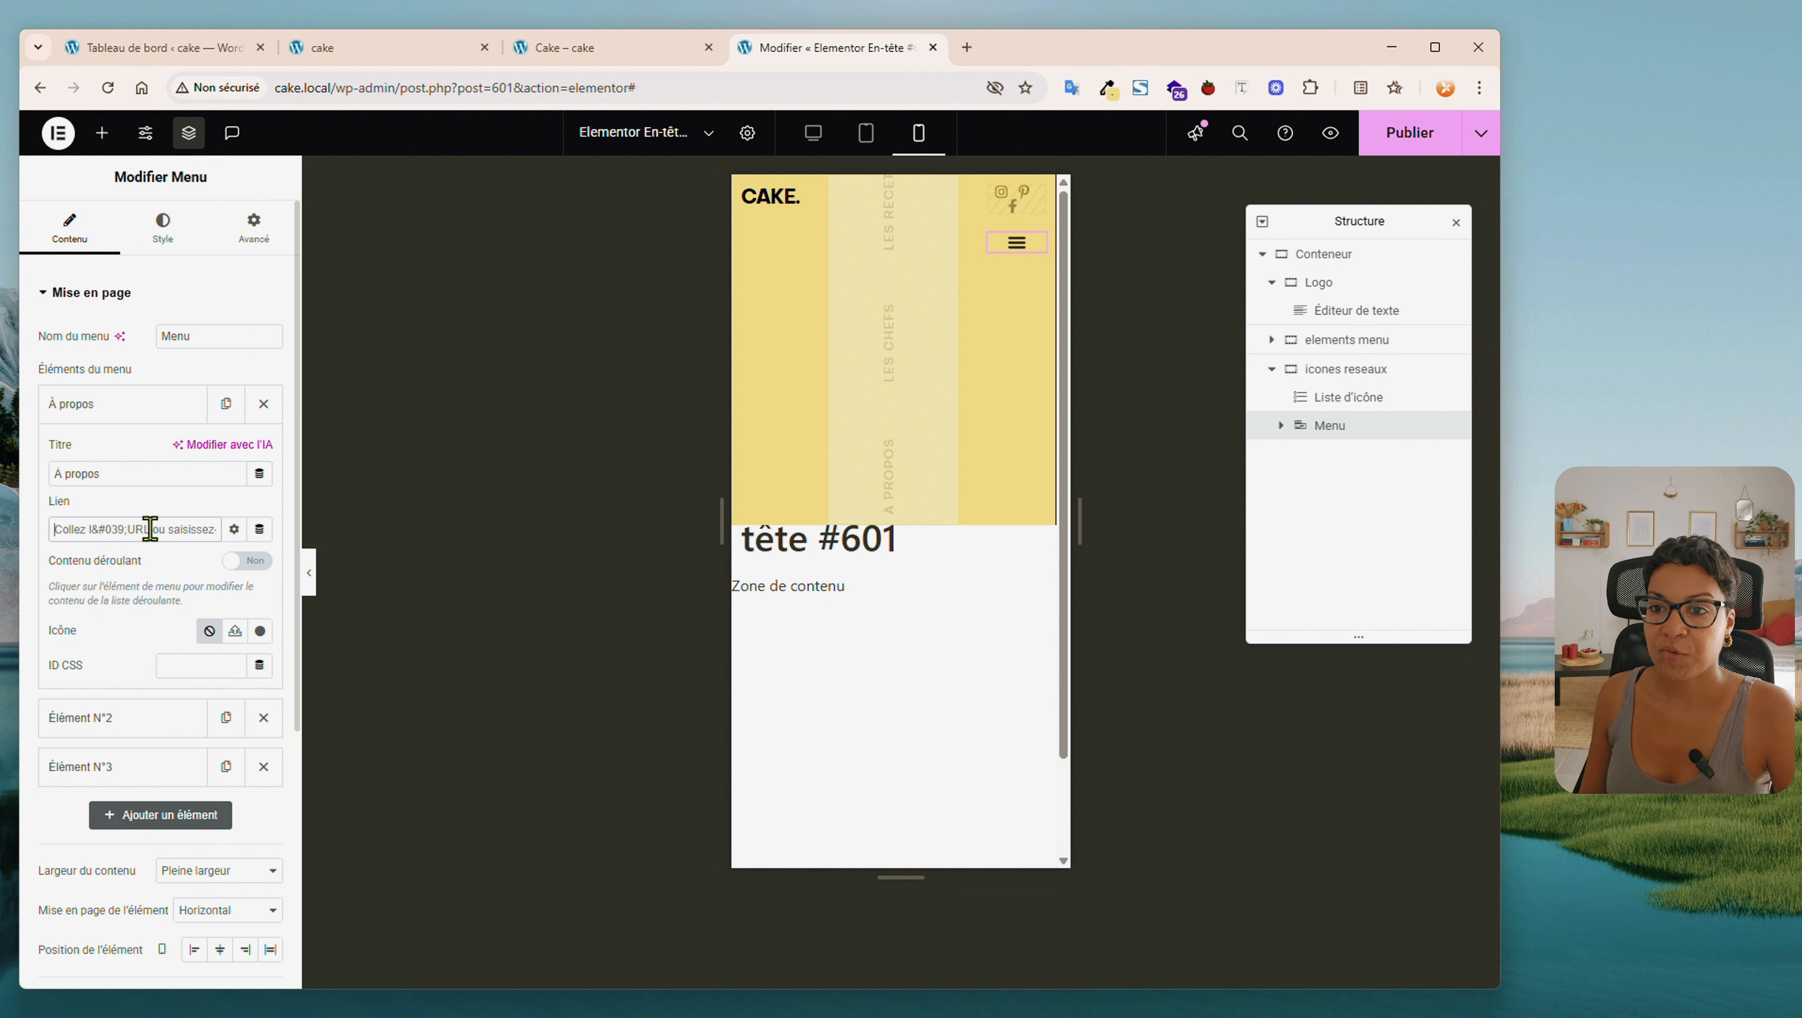
pyautogui.click(122, 412)
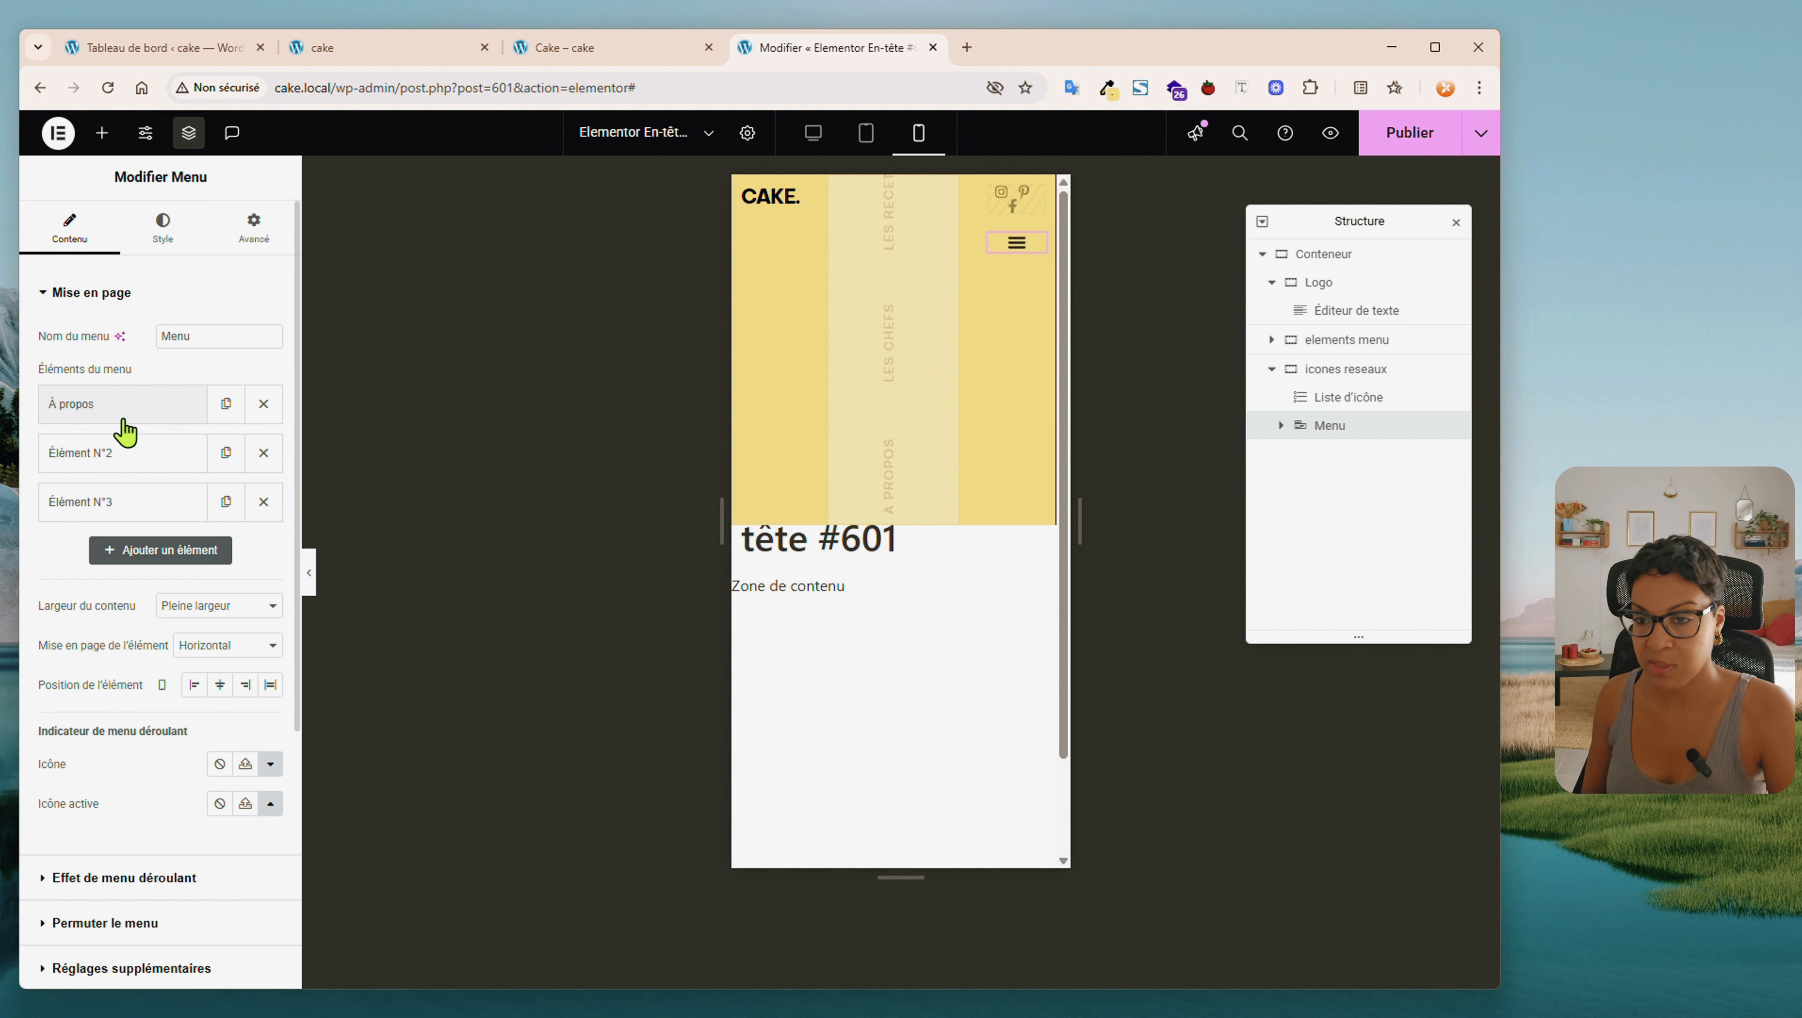
# Title the second menu item "Les chefs" and set its link to "#"
pyautogui.click(109, 465)
pyautogui.tripleClick(132, 522)
pyautogui.write('Les chefs')
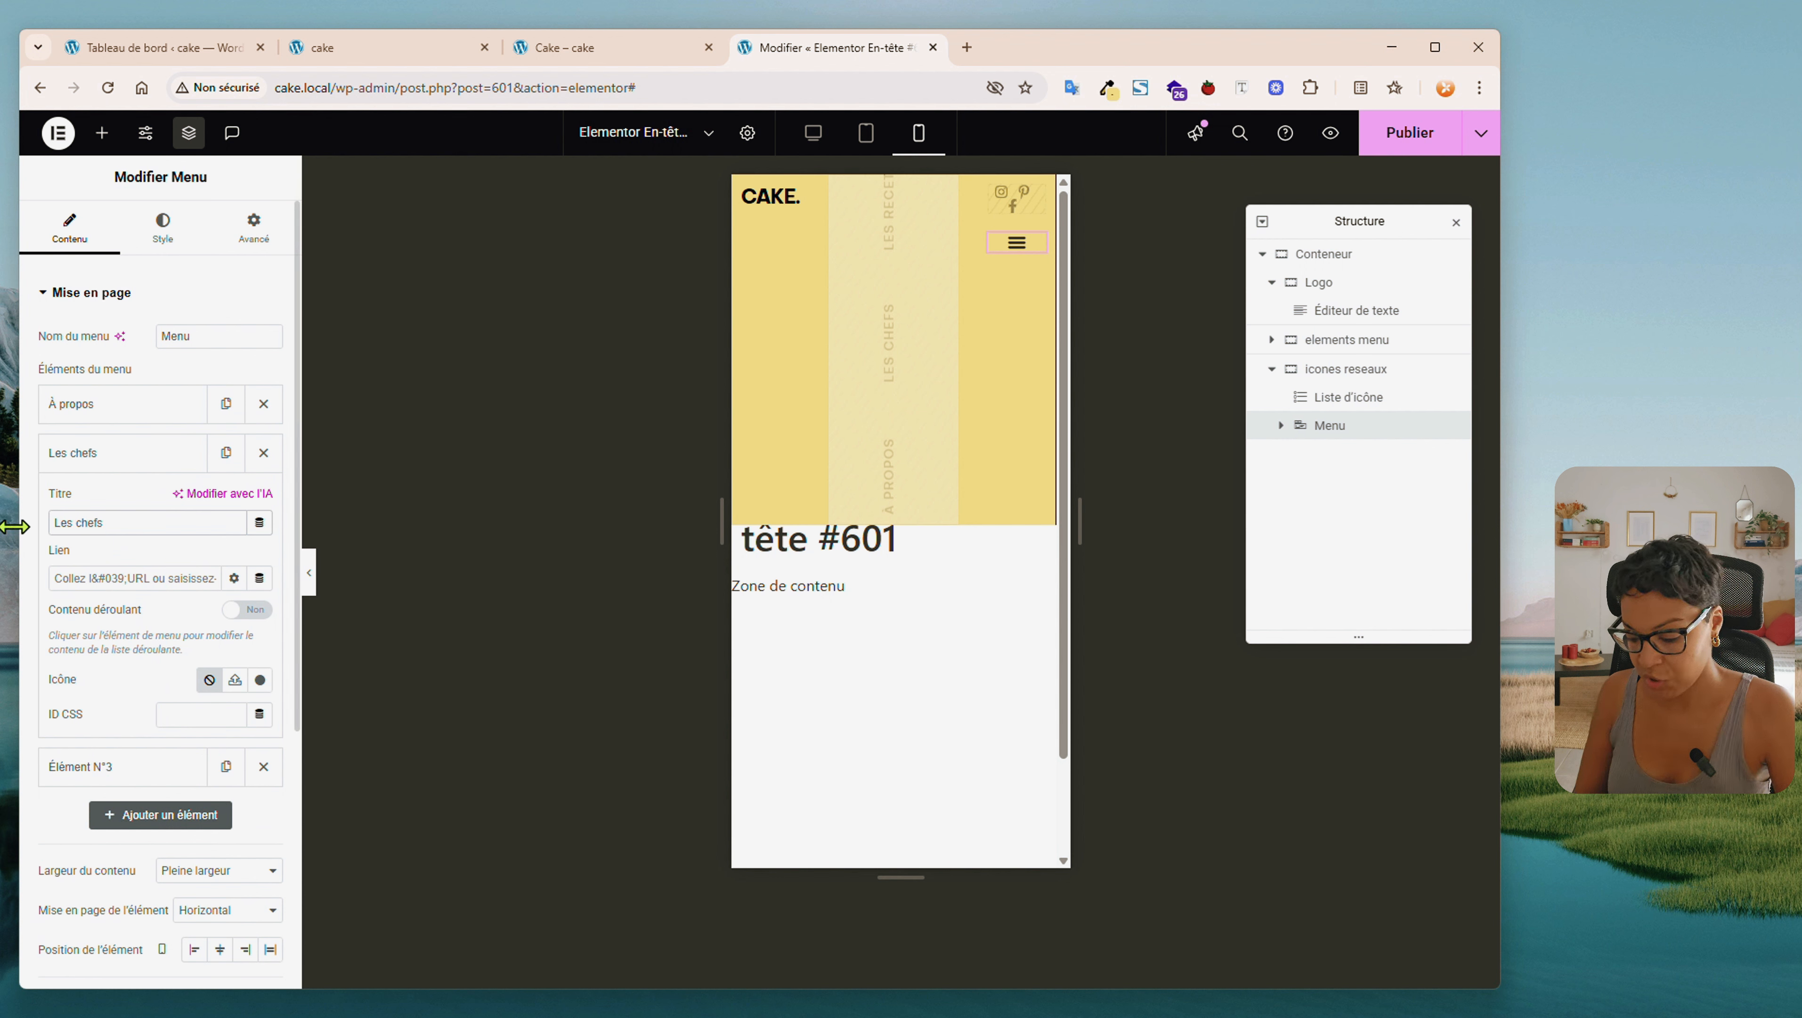
pyautogui.click(156, 575)
pyautogui.write('#')
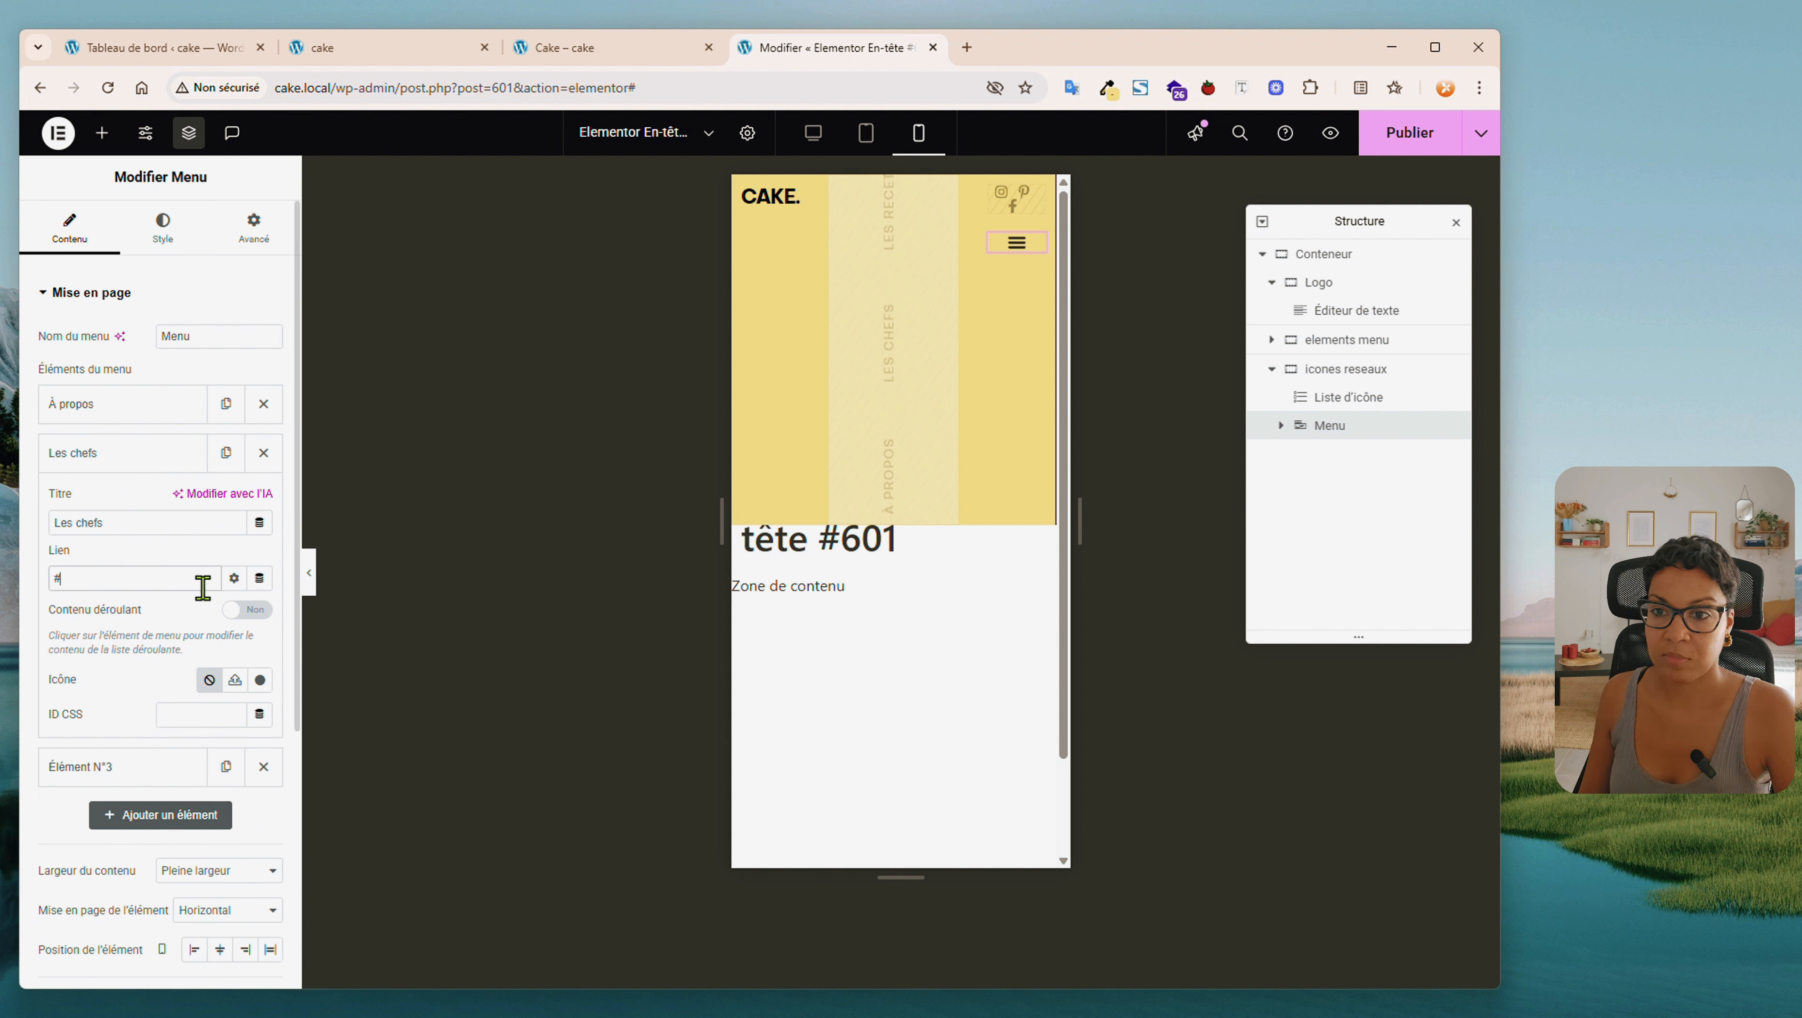
pyautogui.click(172, 453)
# Title the third menu item "Les recettes" and set its link to "#"
pyautogui.click(142, 501)
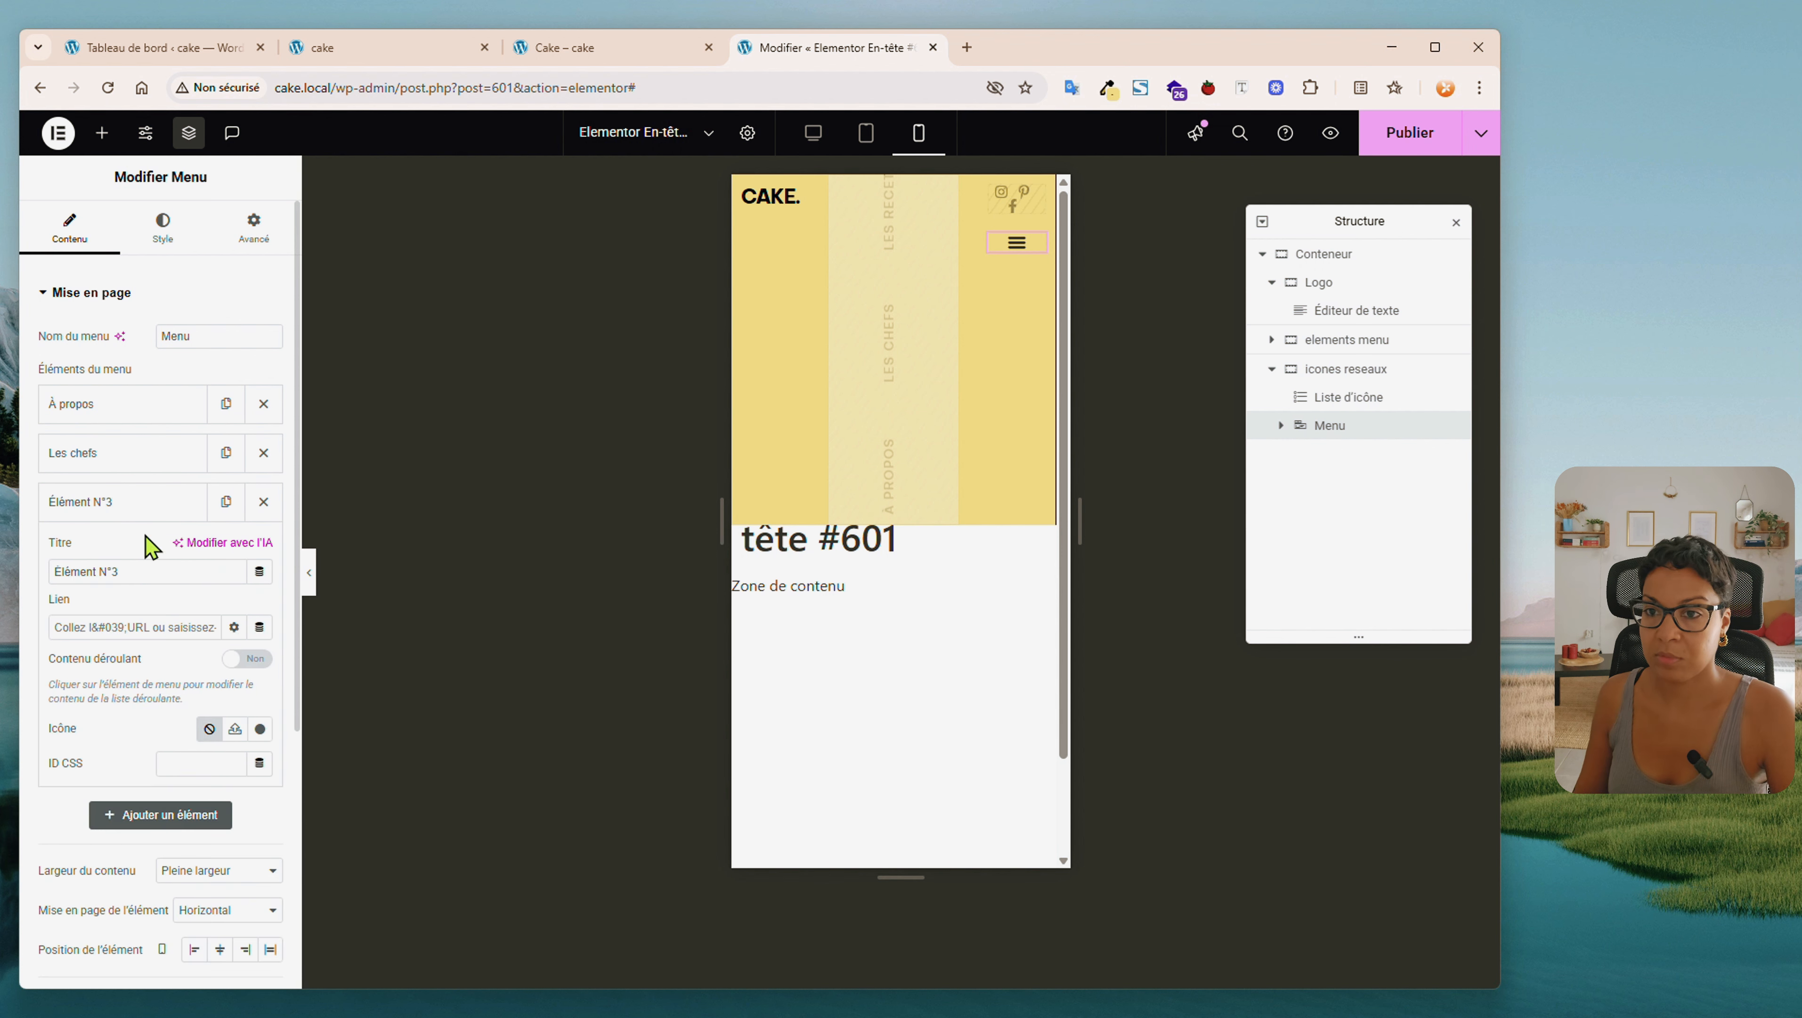
pyautogui.moveTo(139, 571); pyautogui.dragTo(3, 576)
pyautogui.write('Les recettes')
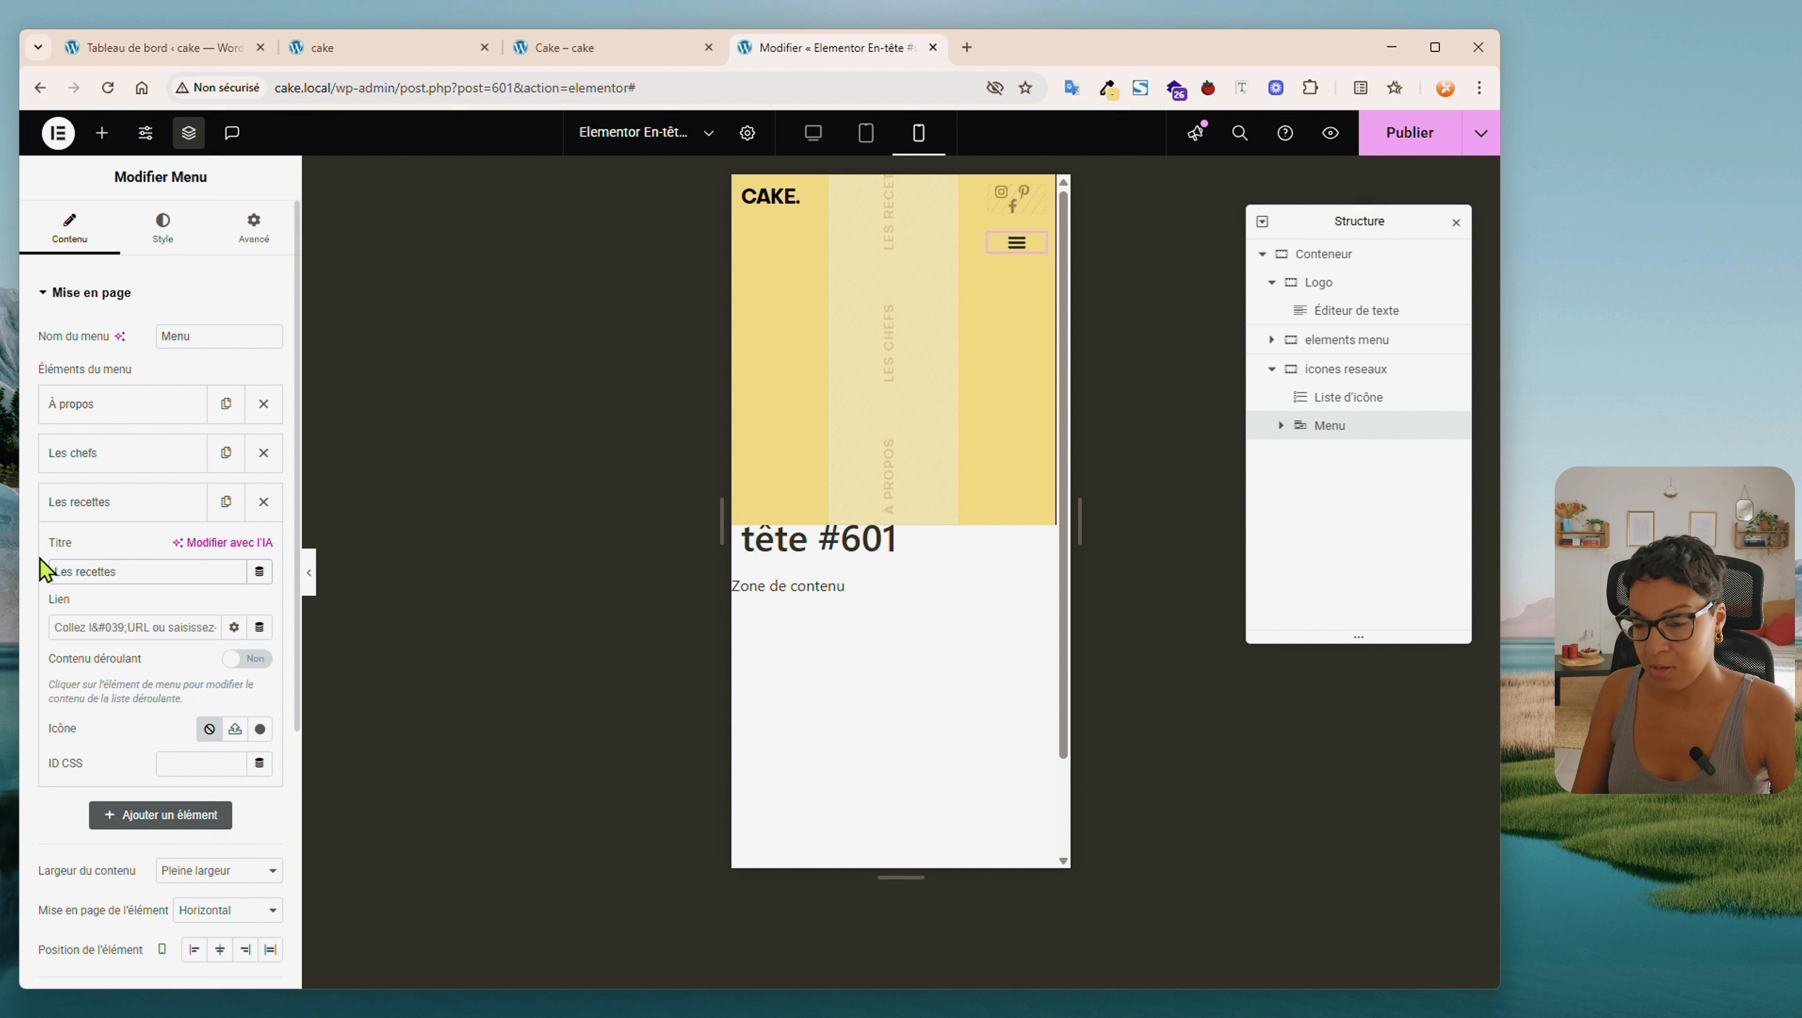
pyautogui.click(97, 502)
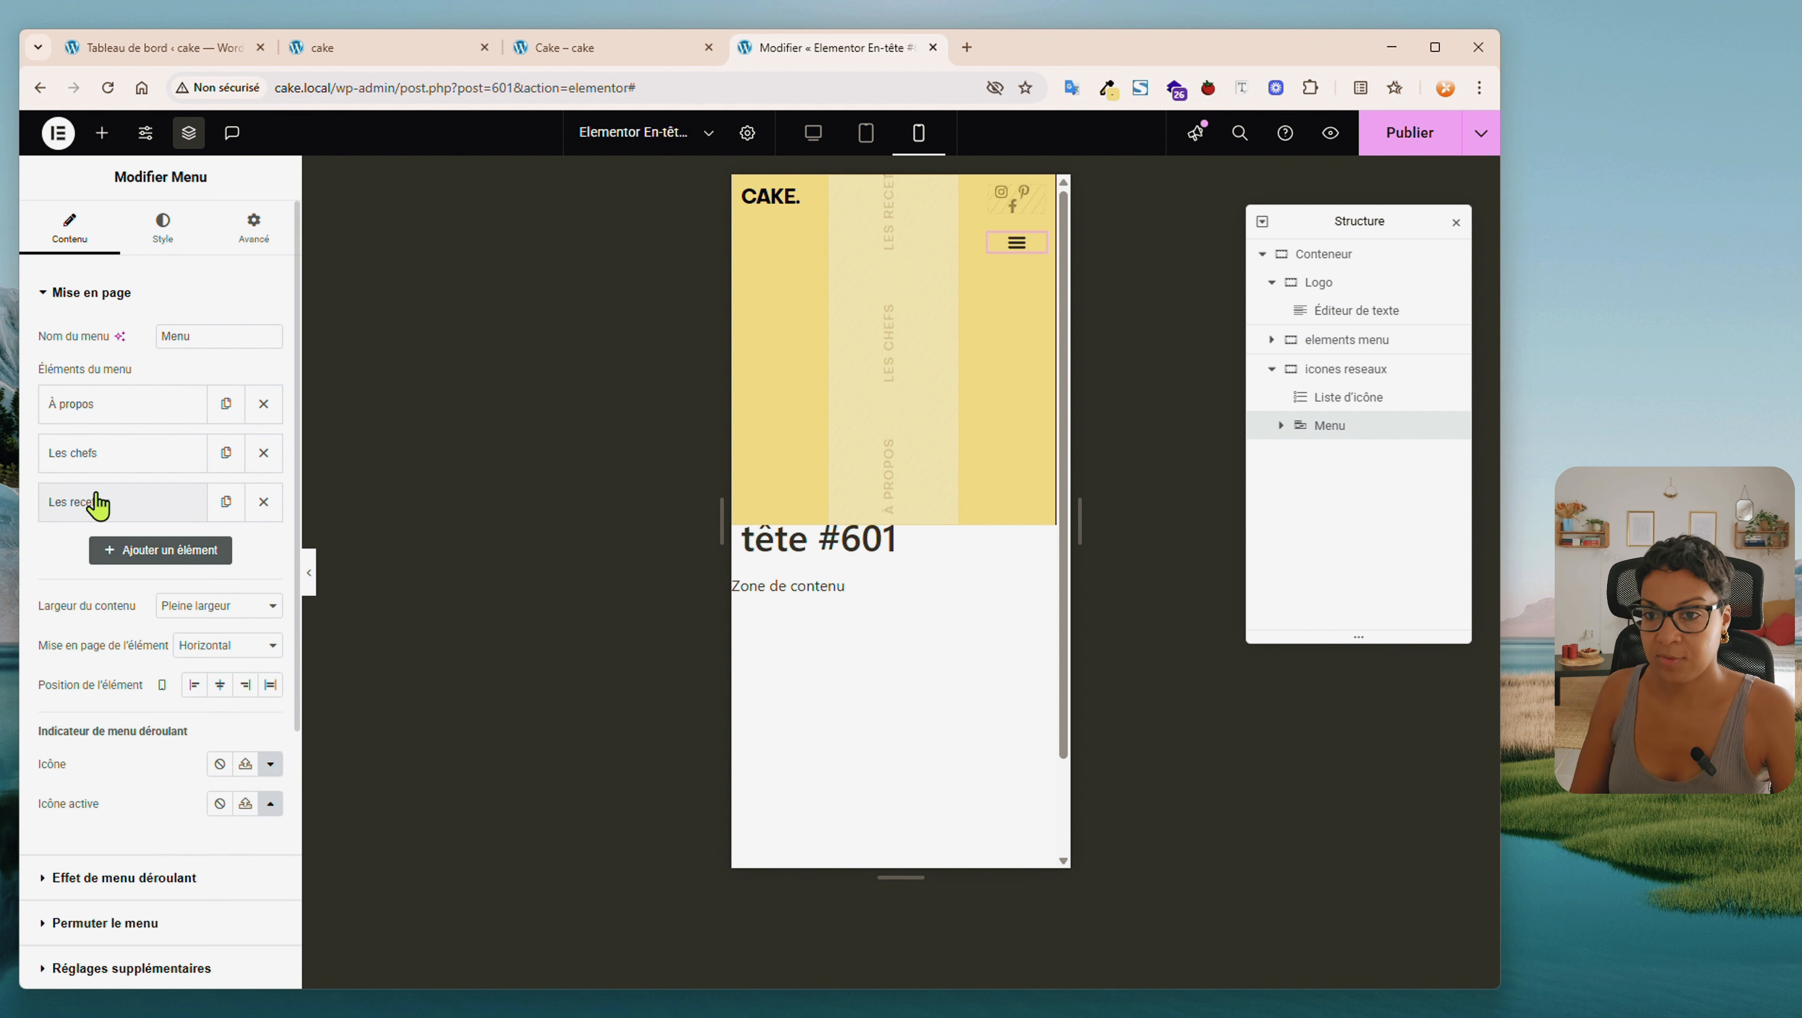
pyautogui.click(153, 509)
pyautogui.click(163, 624)
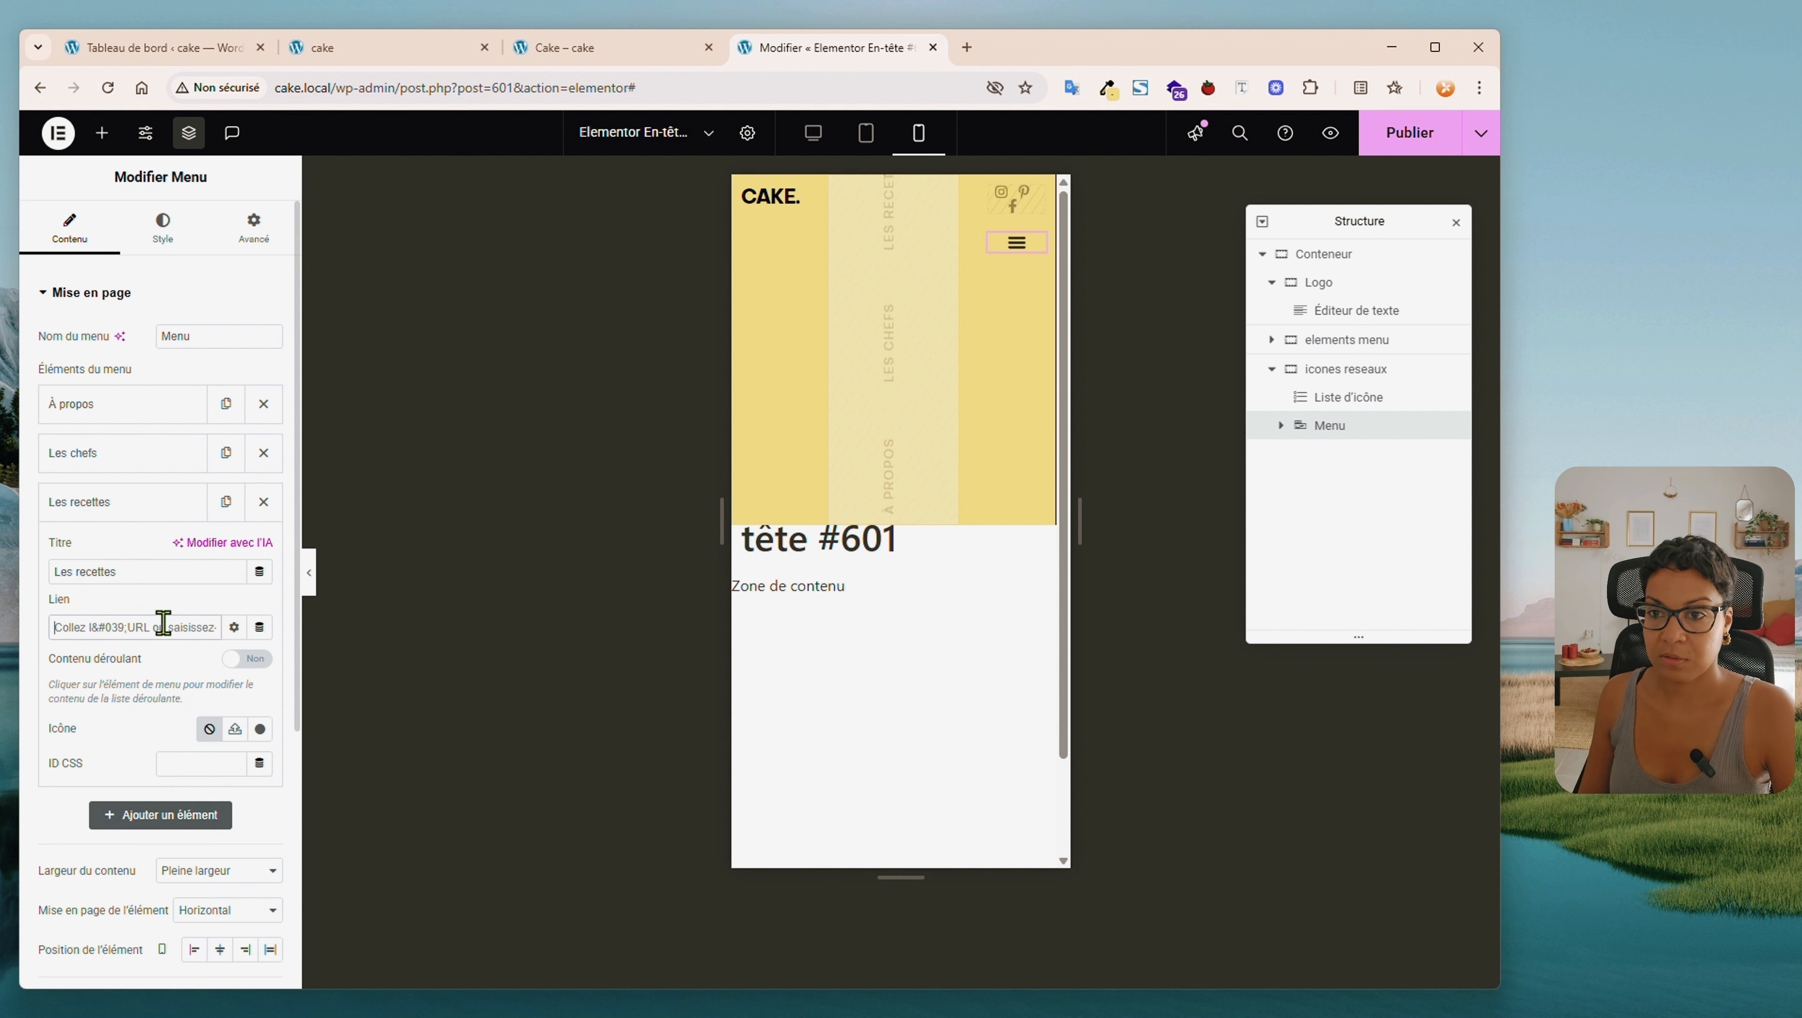
pyautogui.write('#')
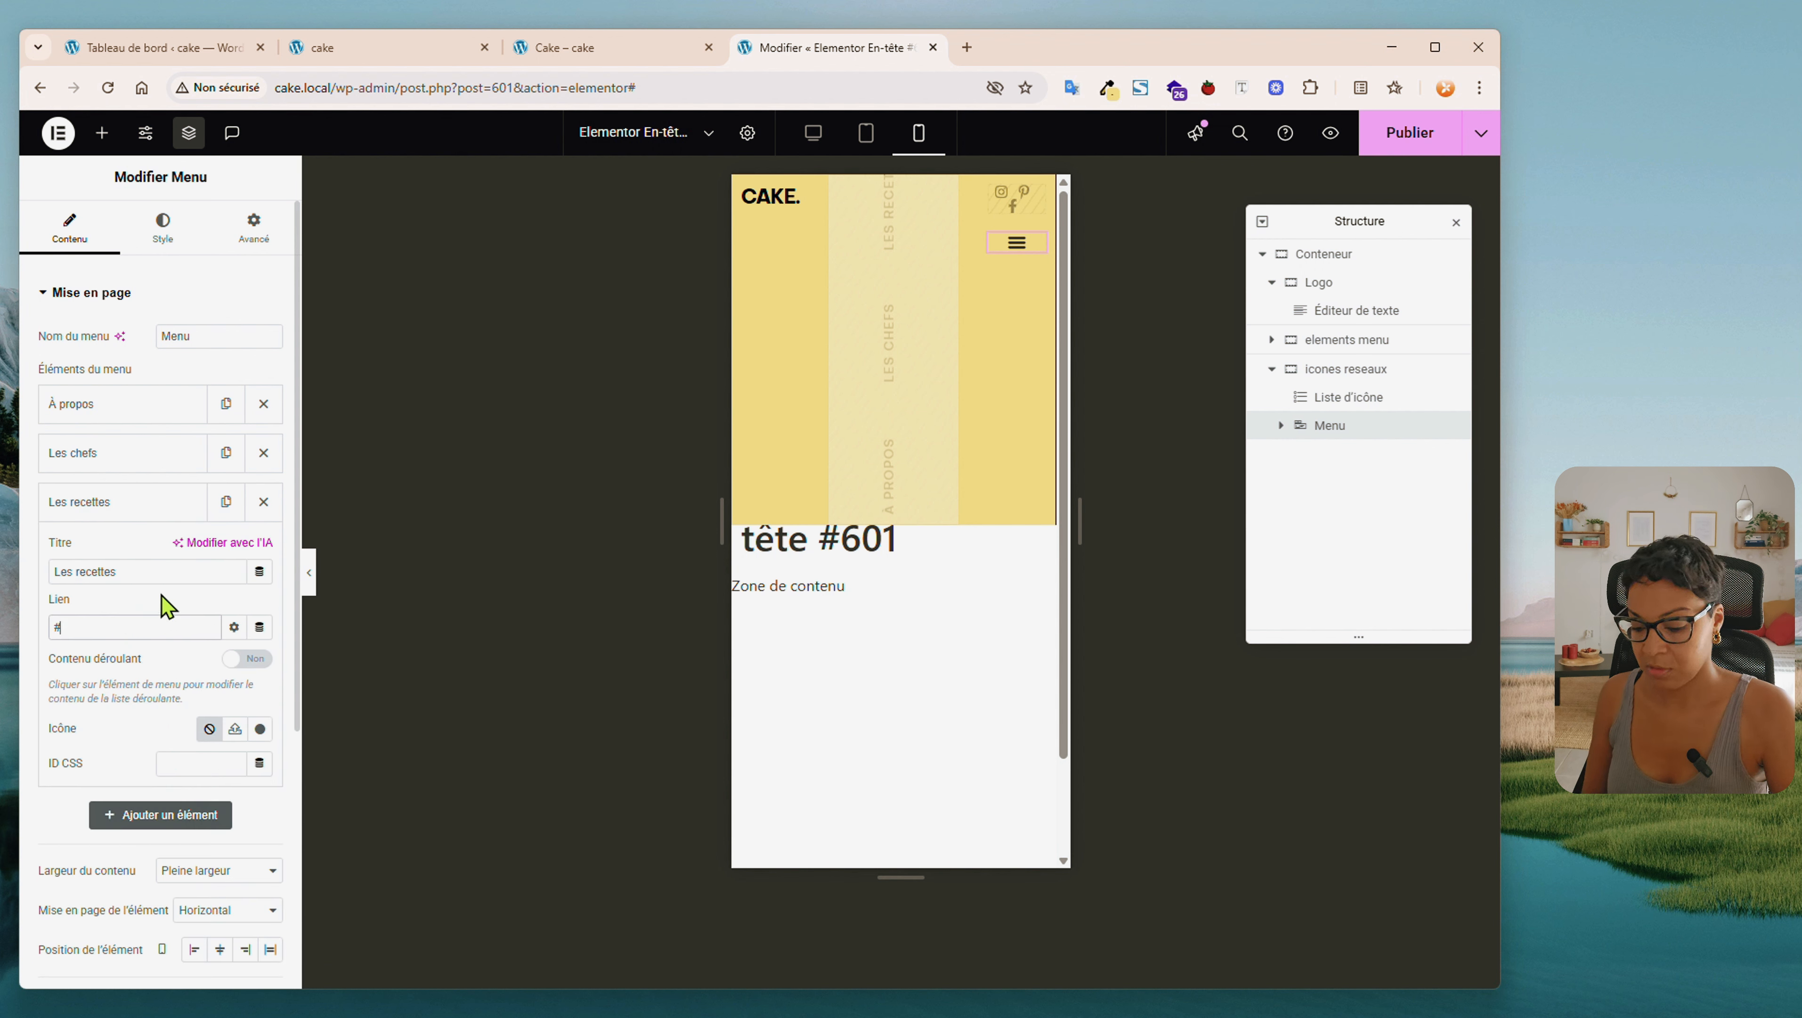
# Expand the mobile menu in the preview and centre the position of its items
pyautogui.click(1017, 242)
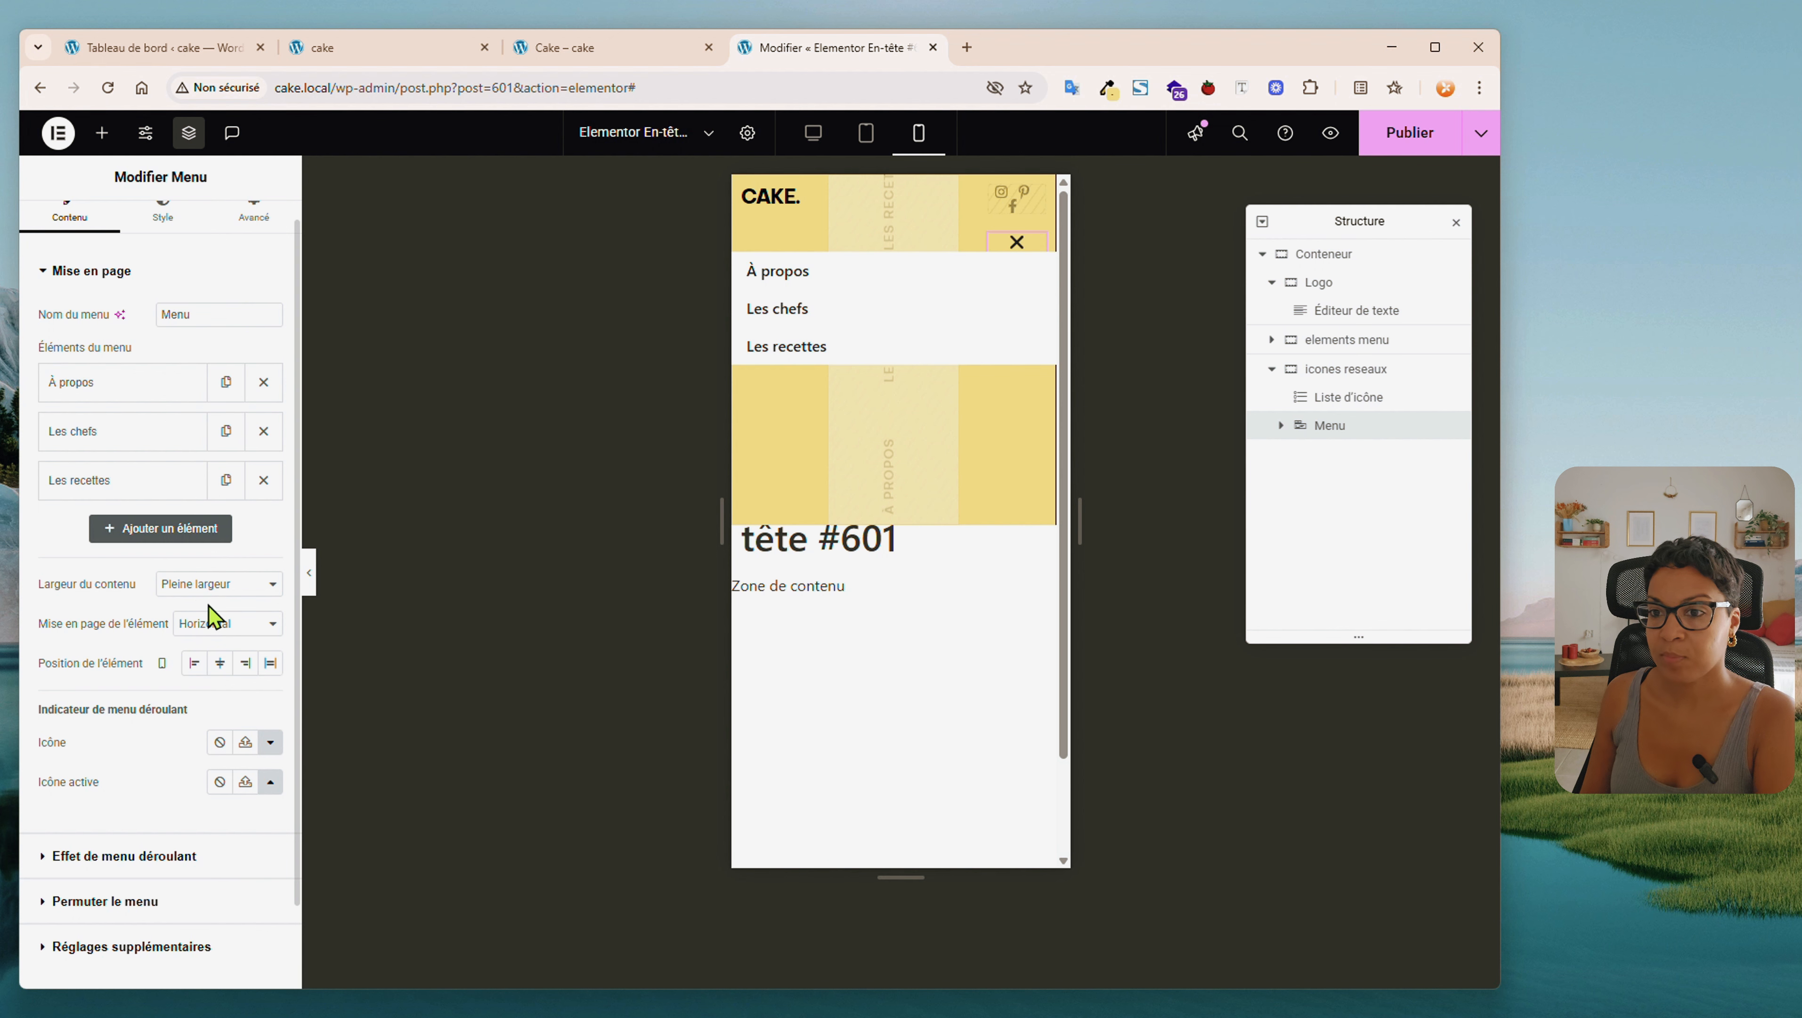
pyautogui.click(222, 665)
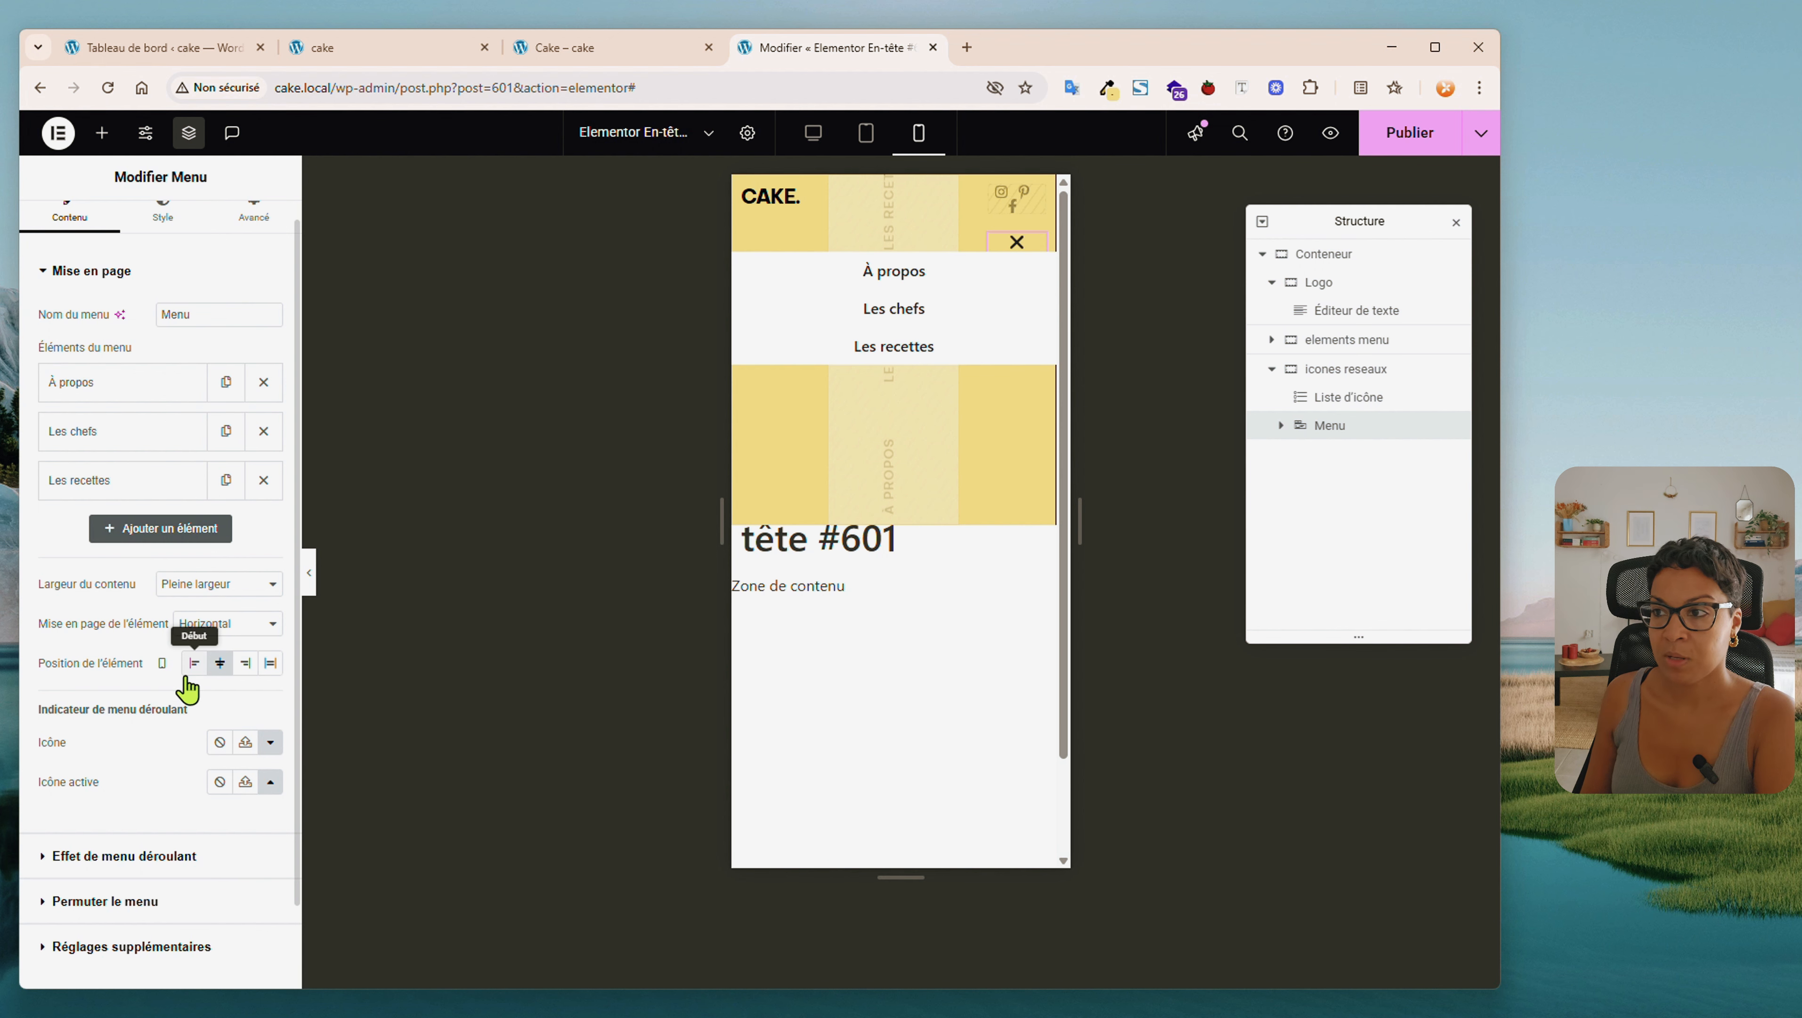
# Choose the Align right icon from the full icon library as the menu toggle's normal icon
pyautogui.scroll(-2, 181, 685)
pyautogui.click(132, 768)
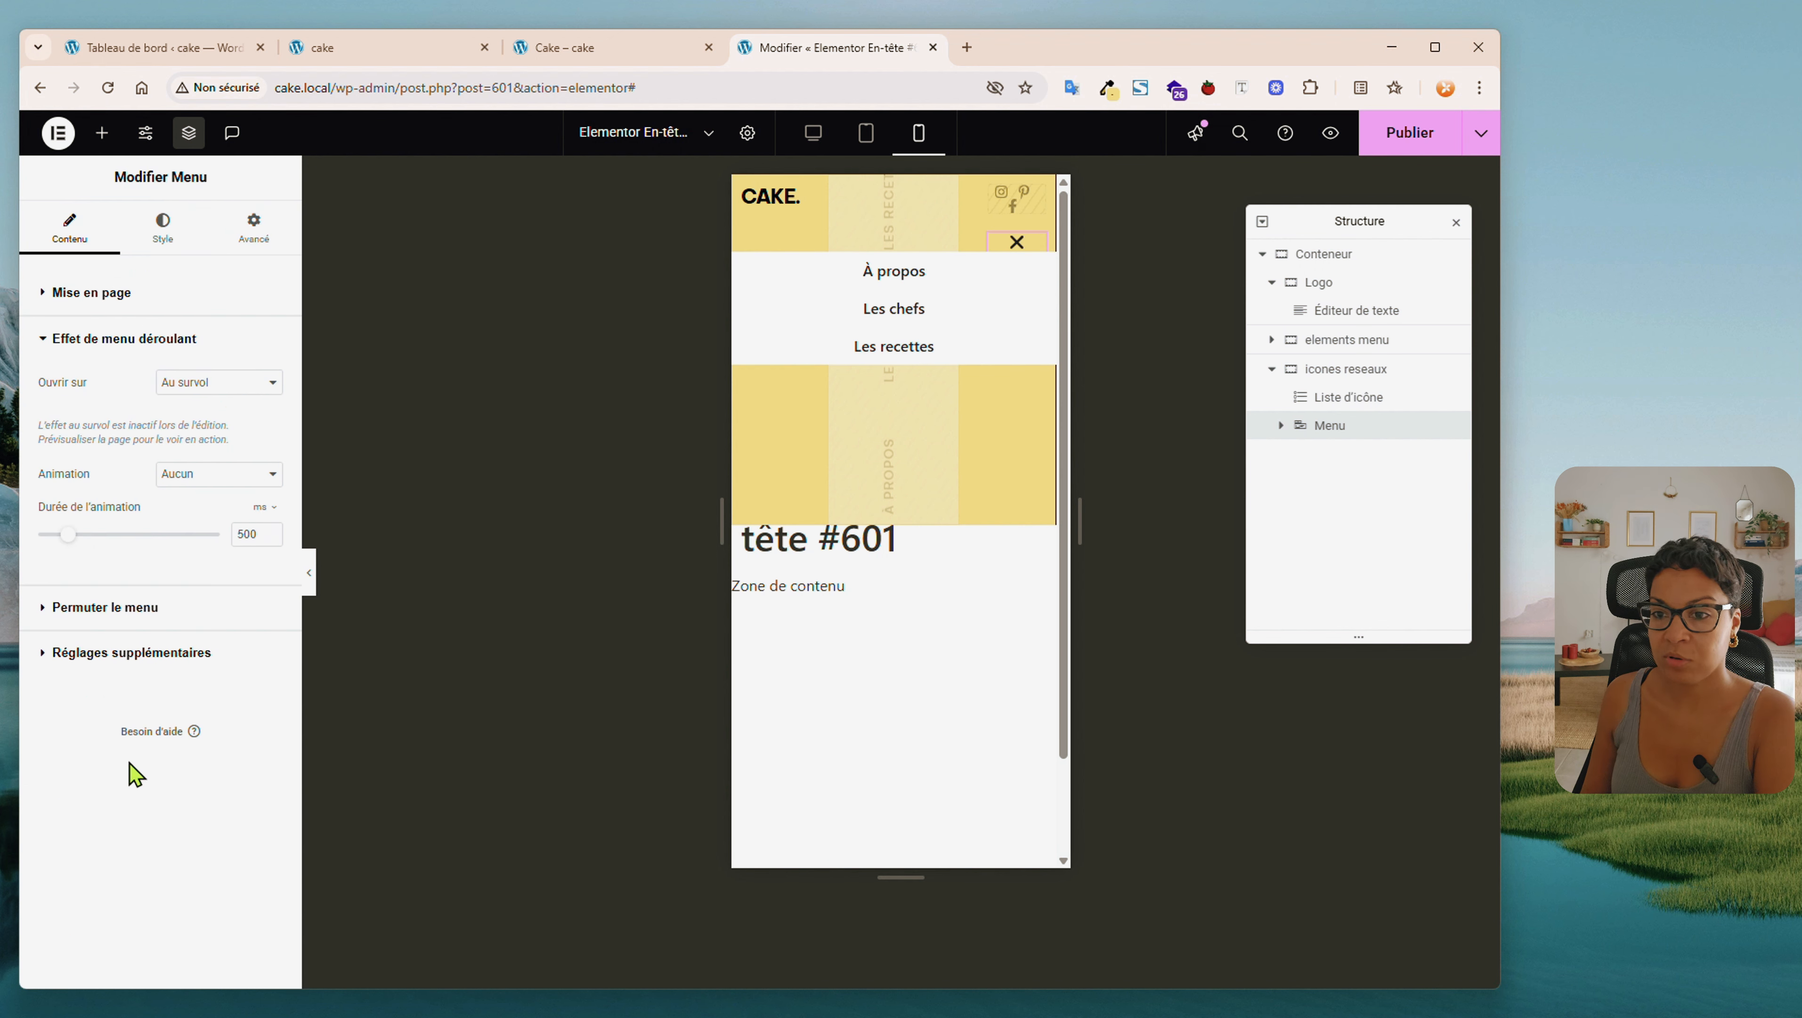
pyautogui.click(188, 601)
pyautogui.click(268, 509)
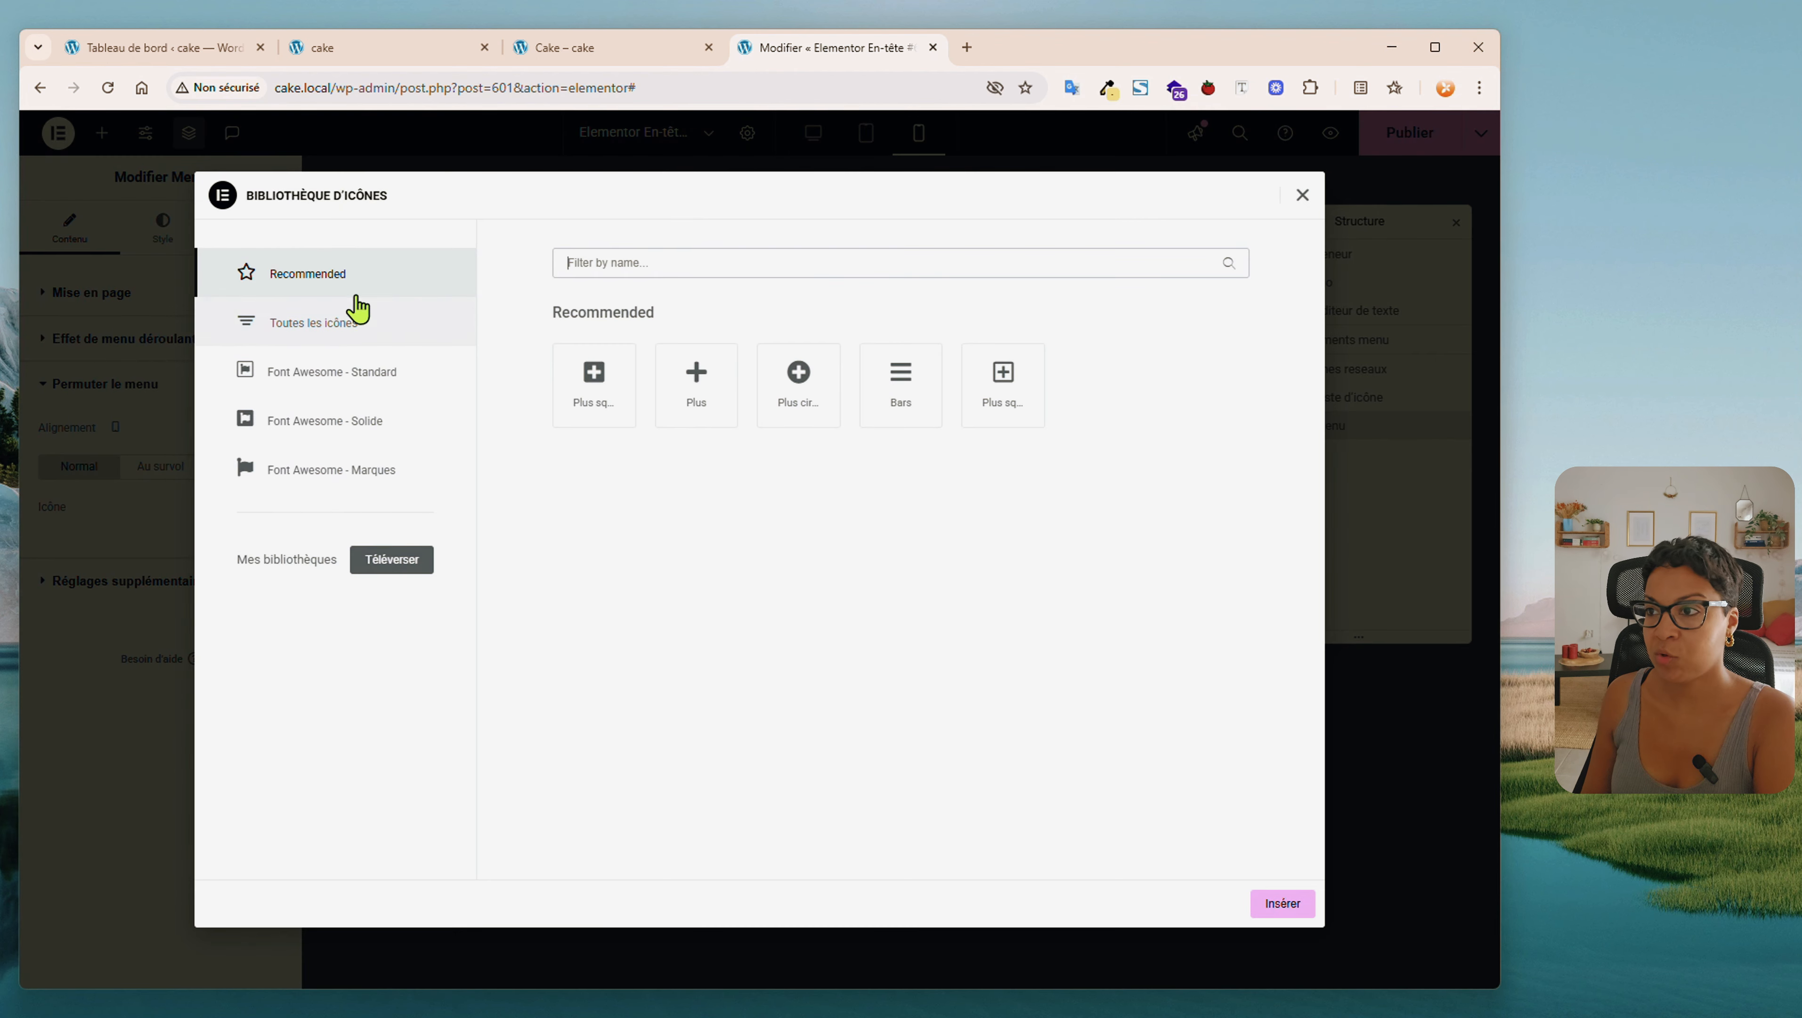
pyautogui.click(356, 321)
pyautogui.scroll(-20, 933, 555)
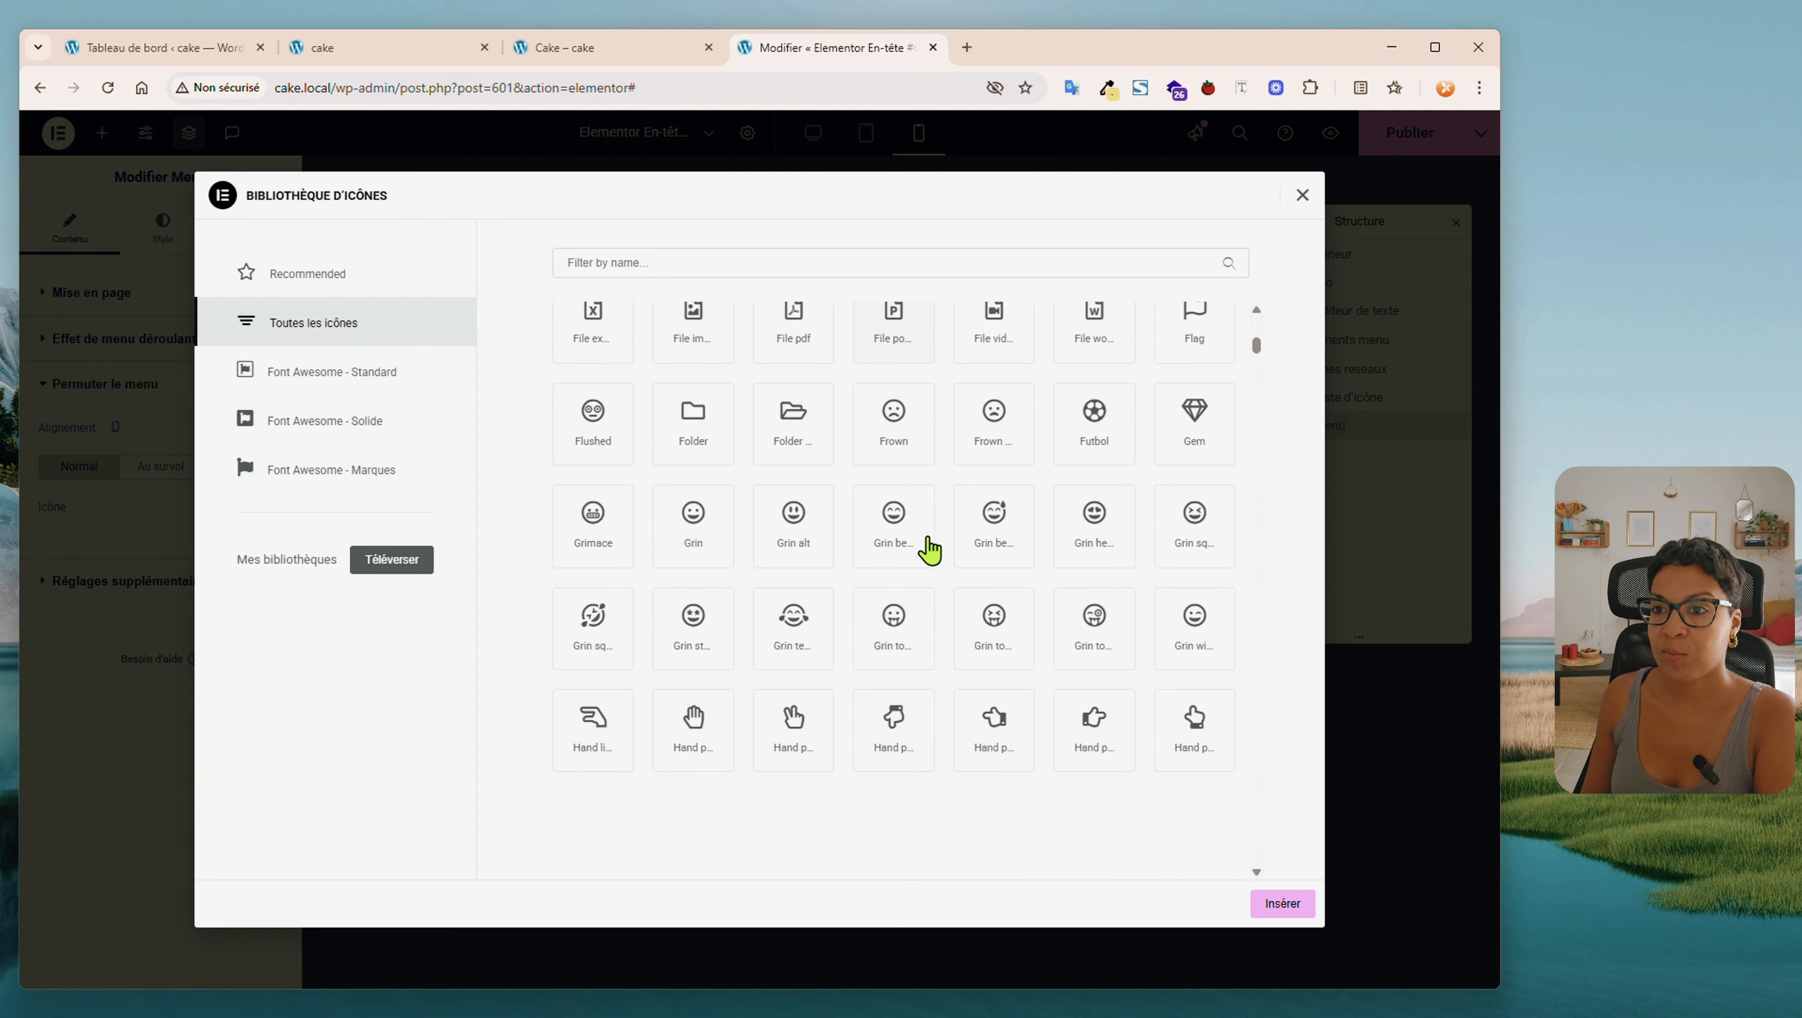
pyautogui.scroll(5, 919, 547)
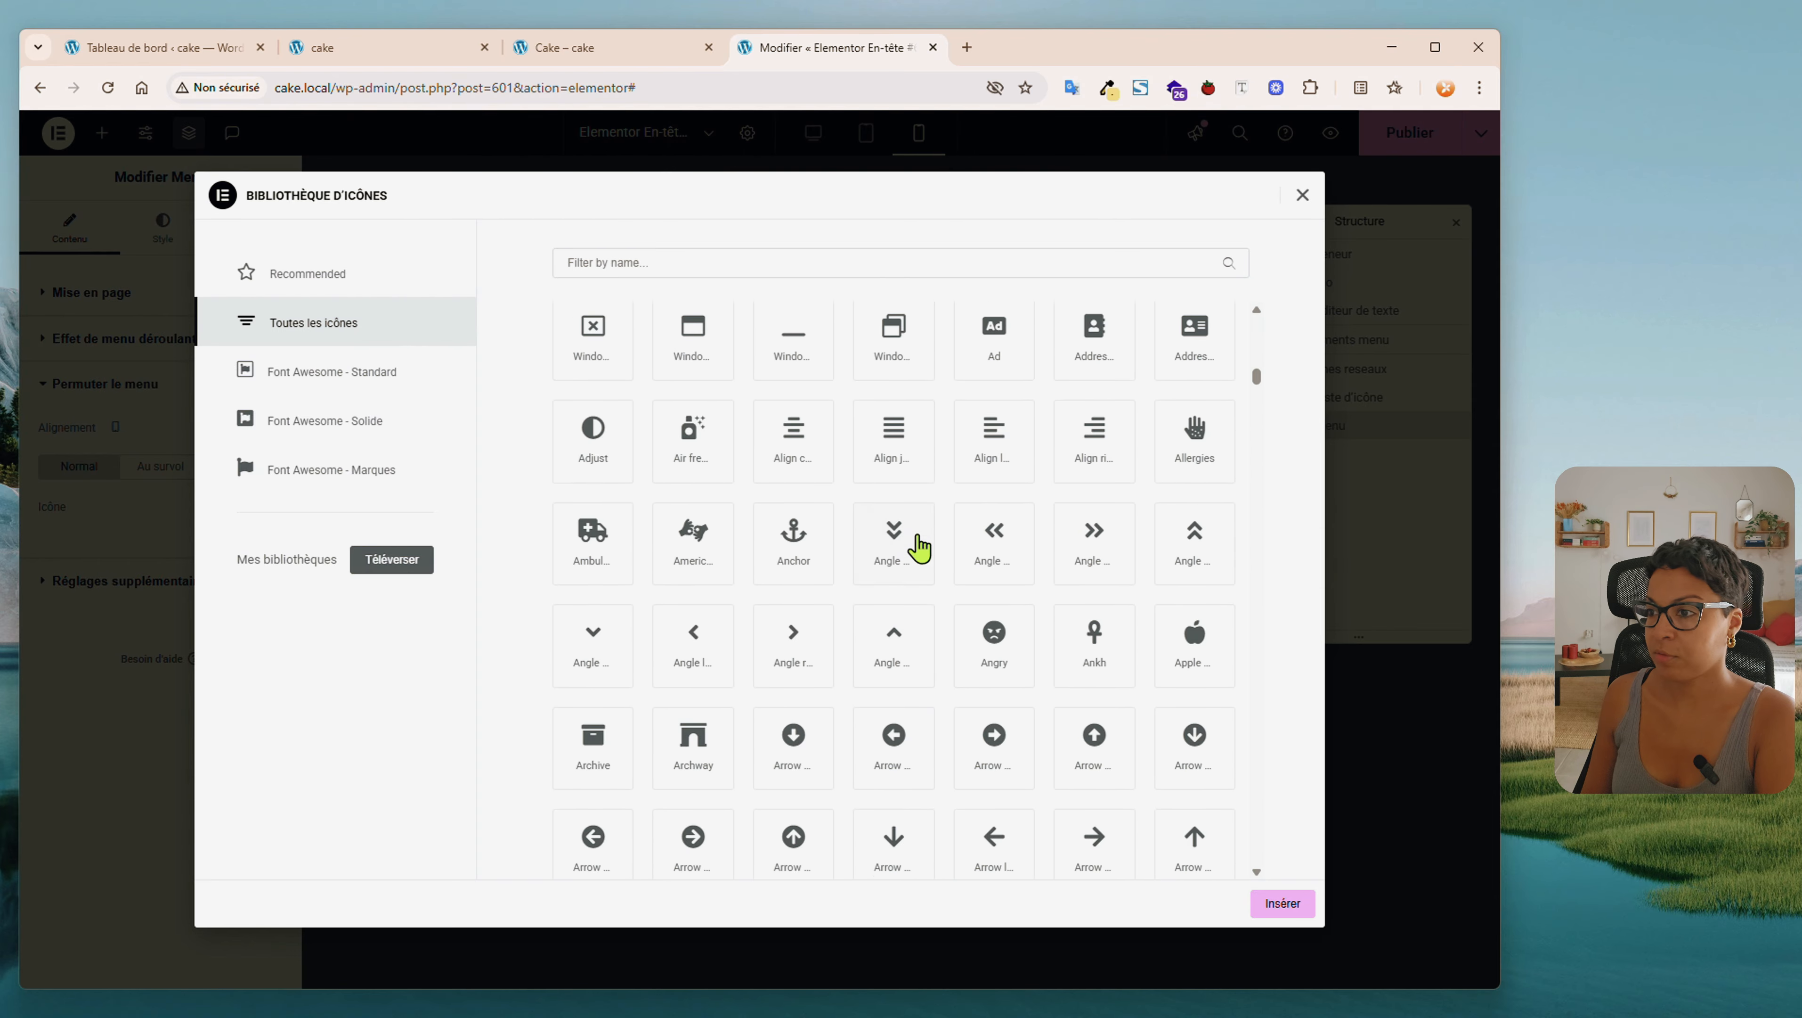
pyautogui.click(1095, 436)
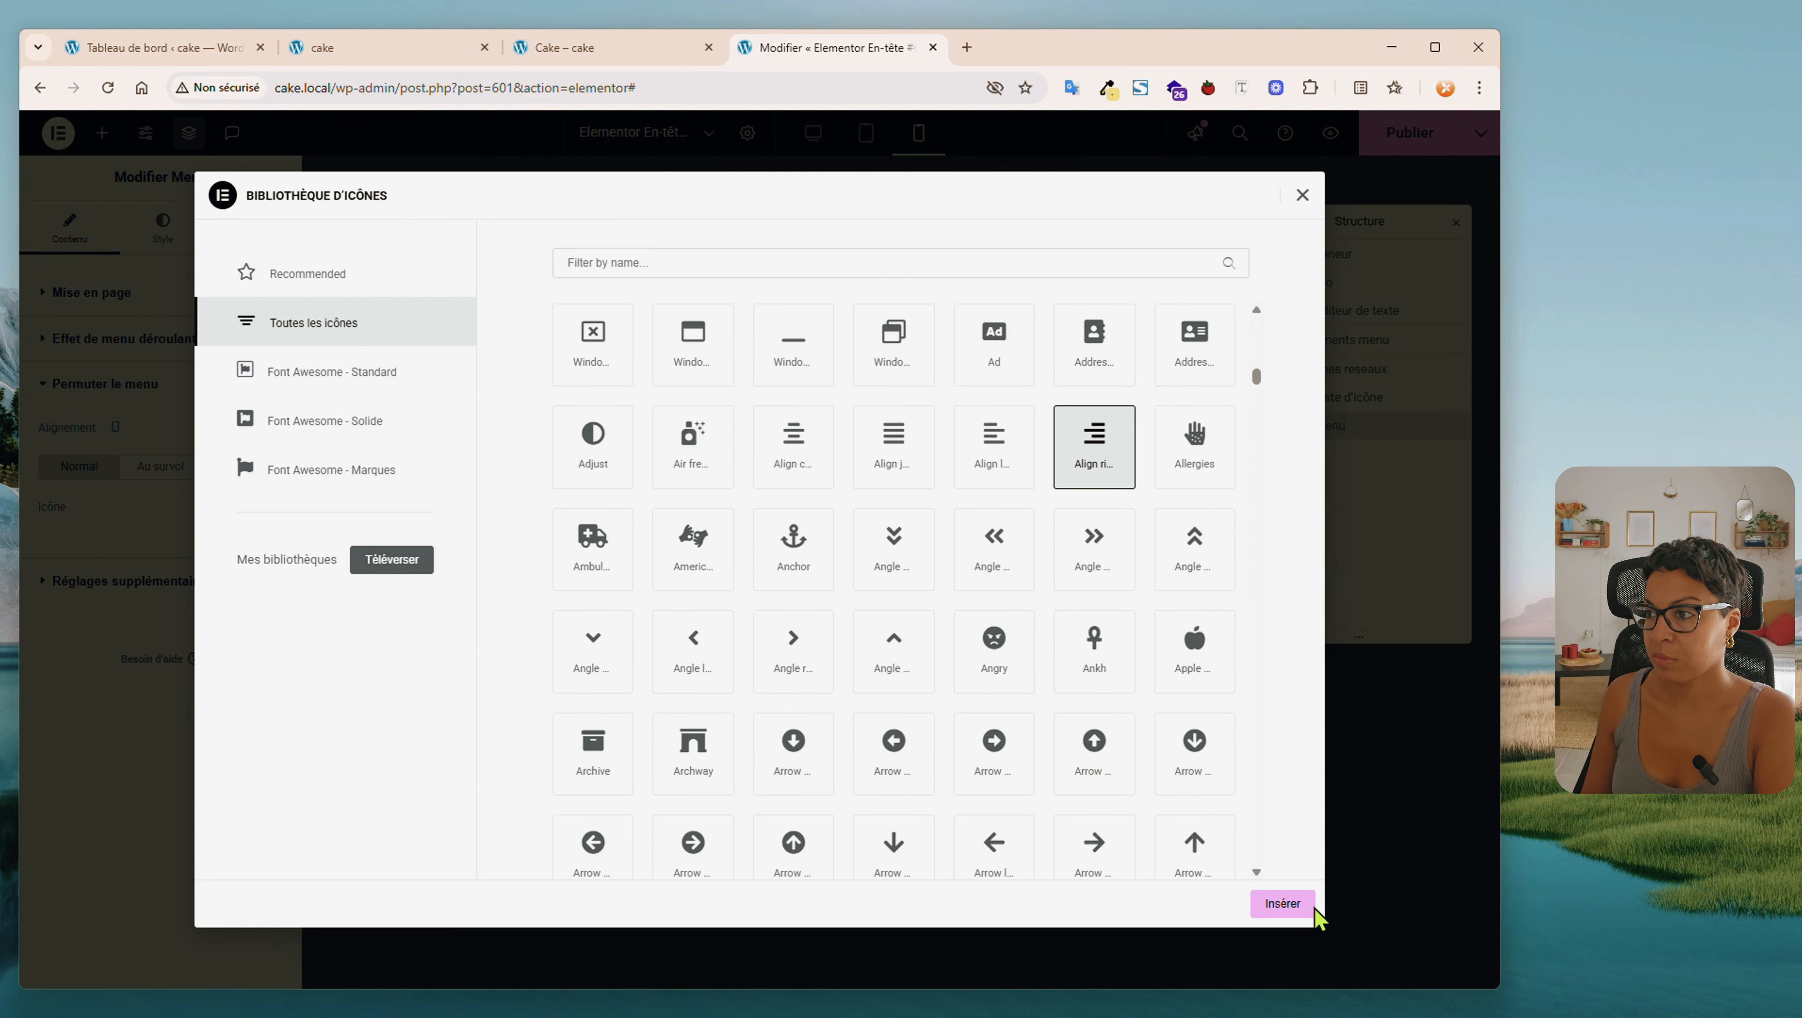
pyautogui.click(1282, 903)
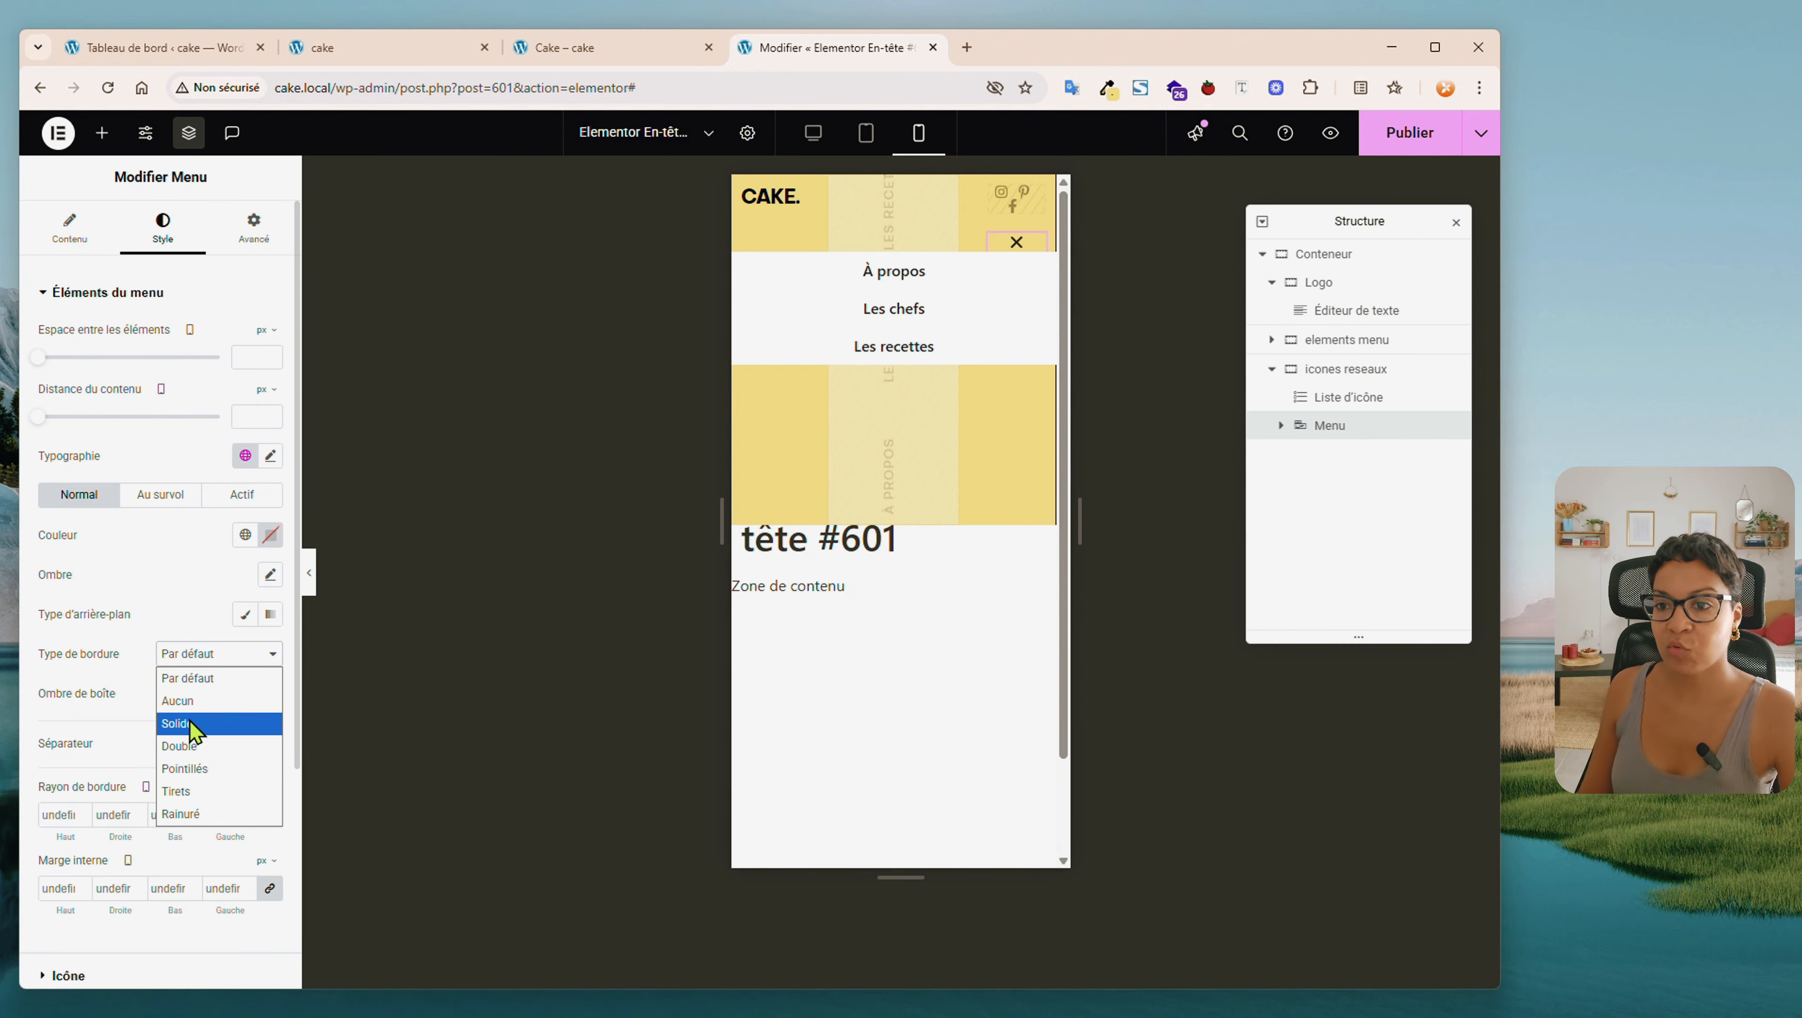
# Give the menu items a solid 1 px border on all sides in colour #F3EFE4
pyautogui.click(178, 719)
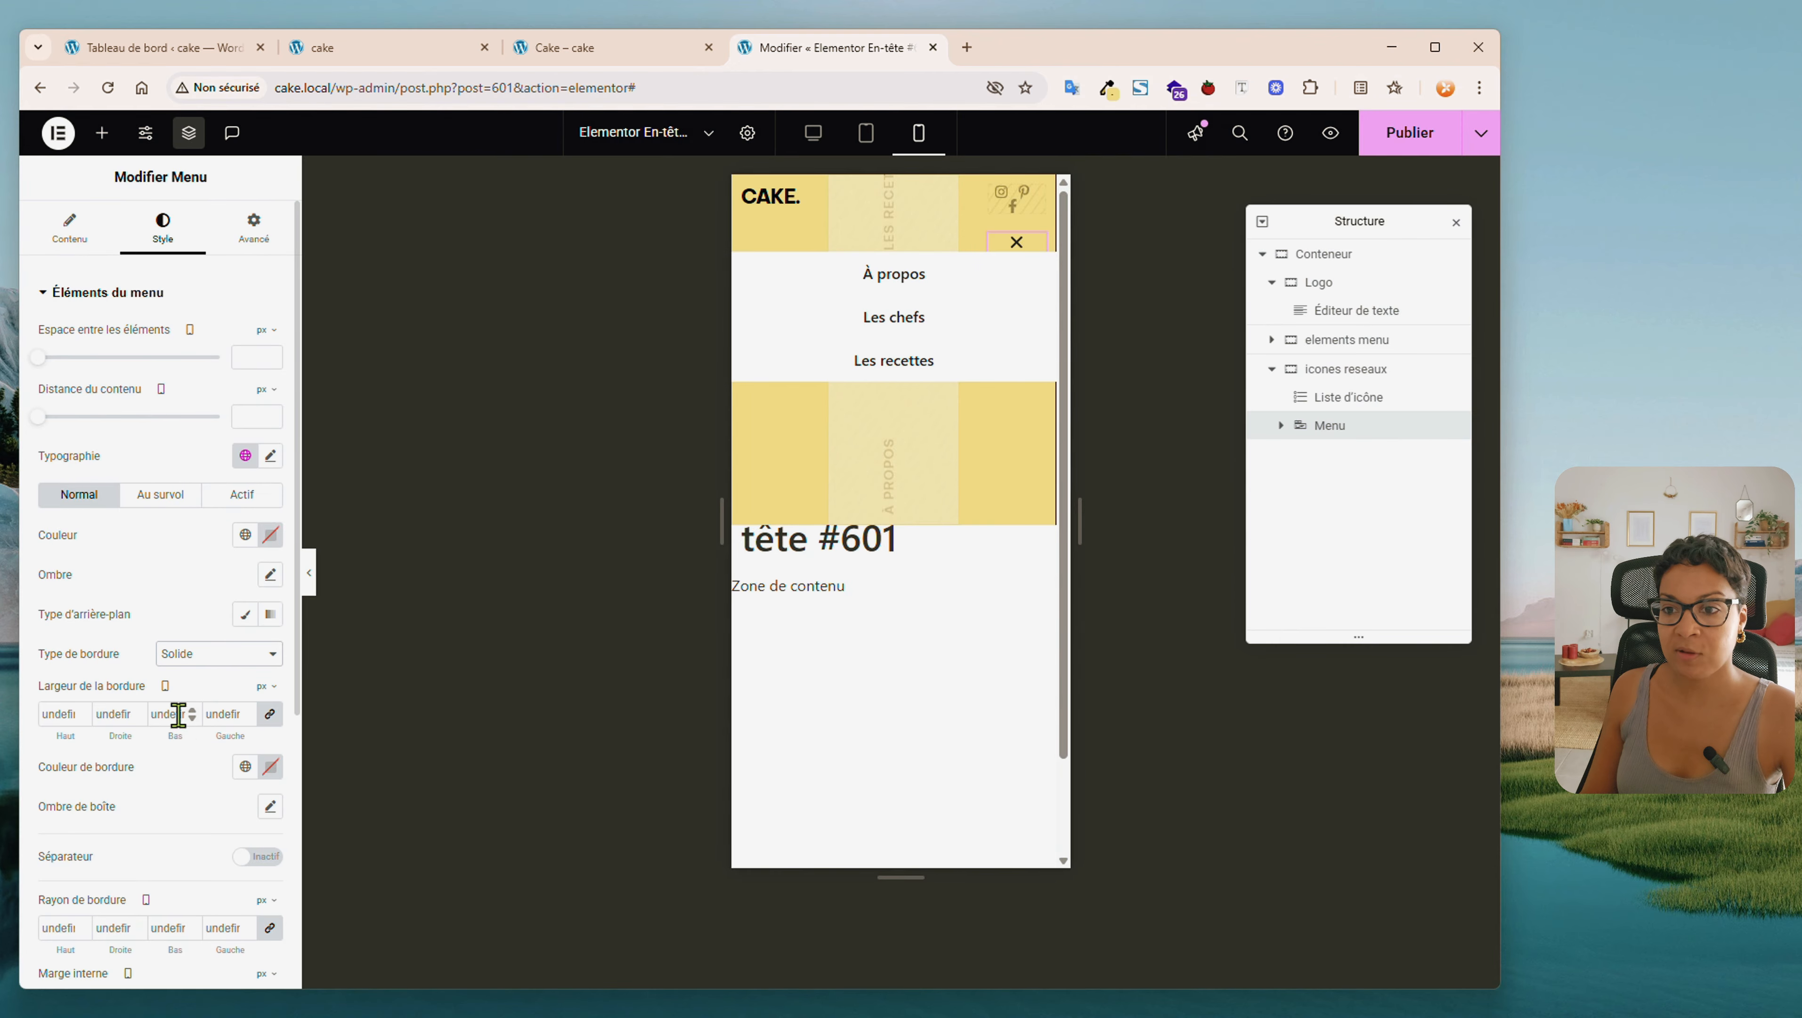
pyautogui.click(227, 713)
pyautogui.write('1')
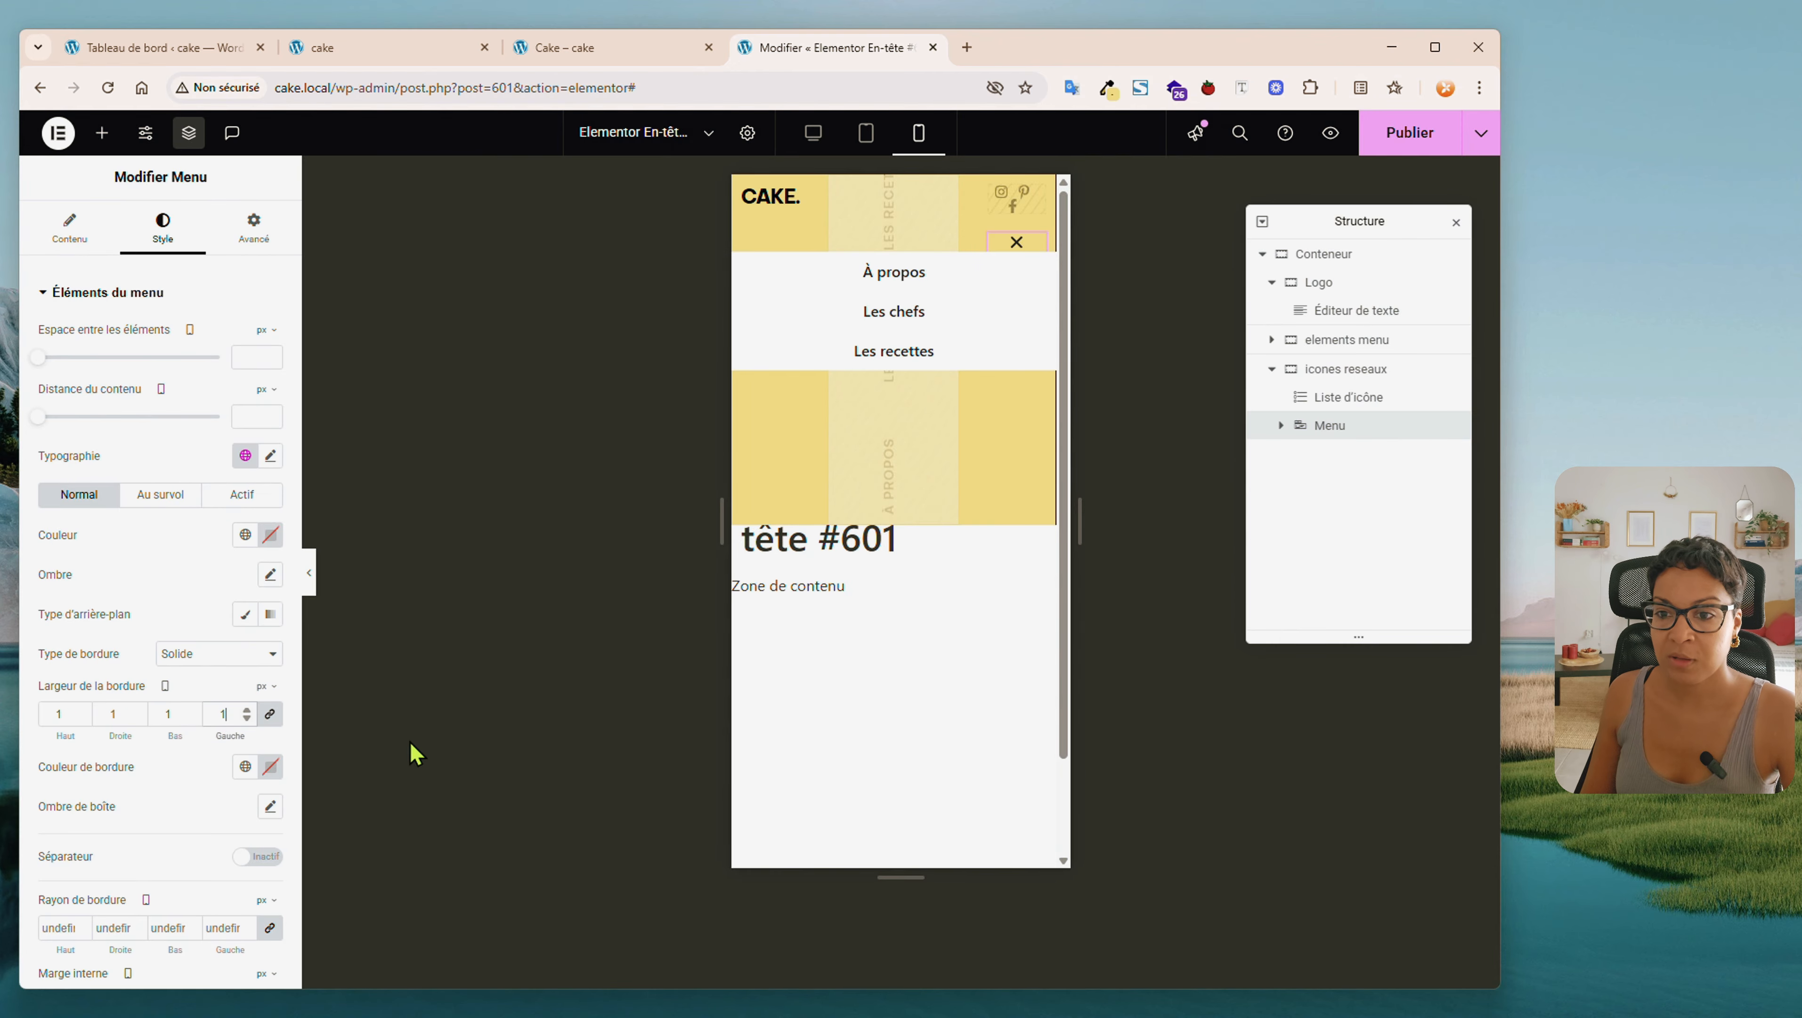
pyautogui.click(271, 766)
pyautogui.click(214, 717)
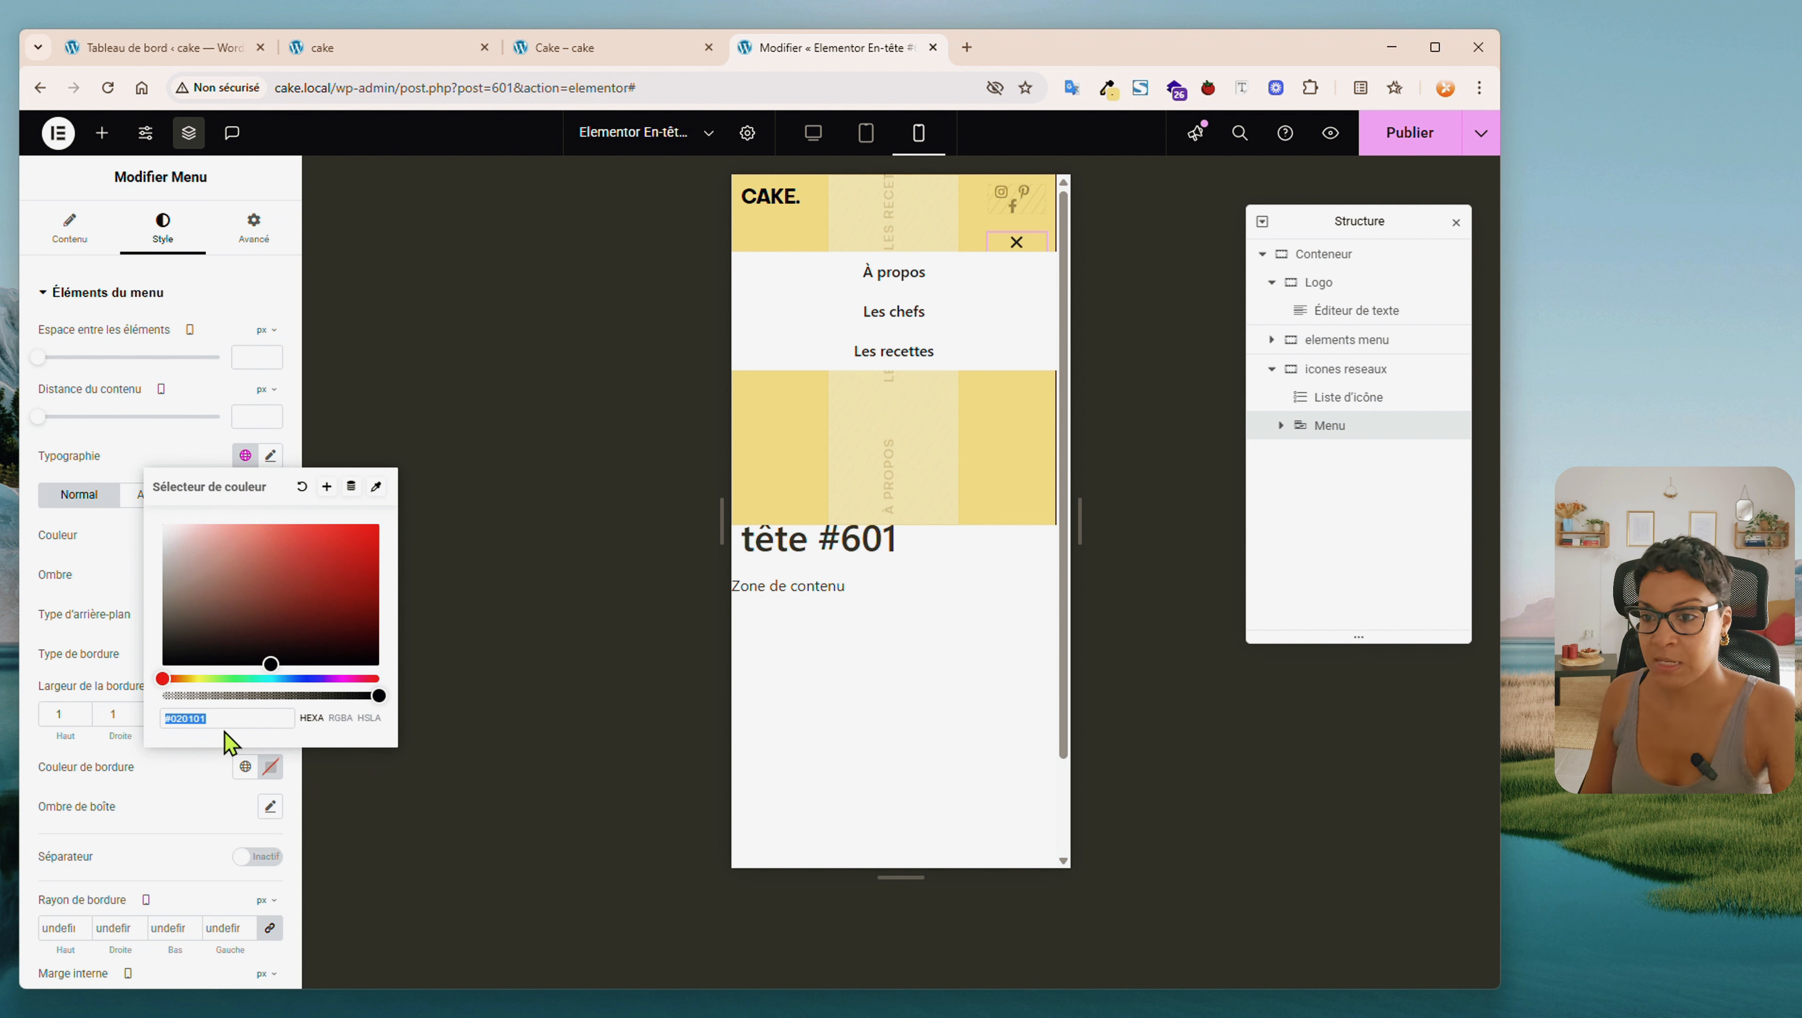
pyautogui.write('#F3EFE4')
pyautogui.click(194, 775)
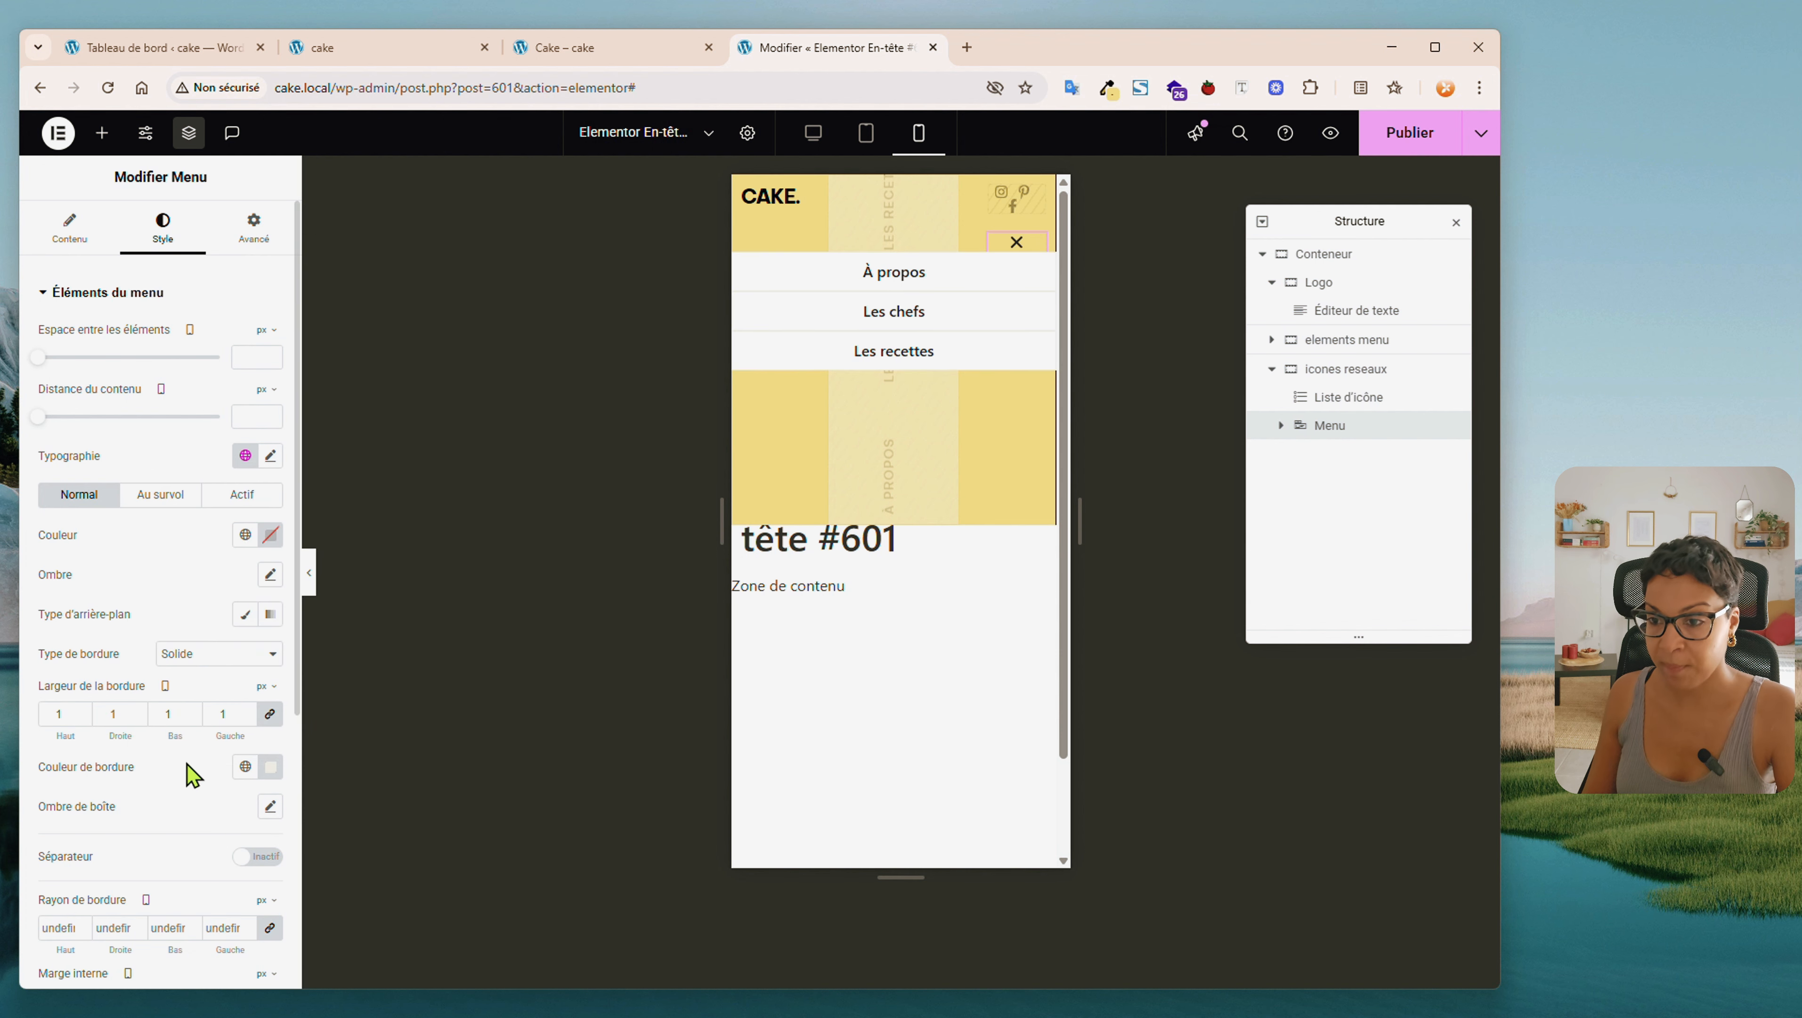
# Set the menu items' mobile padding to 20 px at the top and bottom and 5 px at the right and left
pyautogui.scroll(-5, 194, 775)
pyautogui.click(61, 625)
pyautogui.write('20')
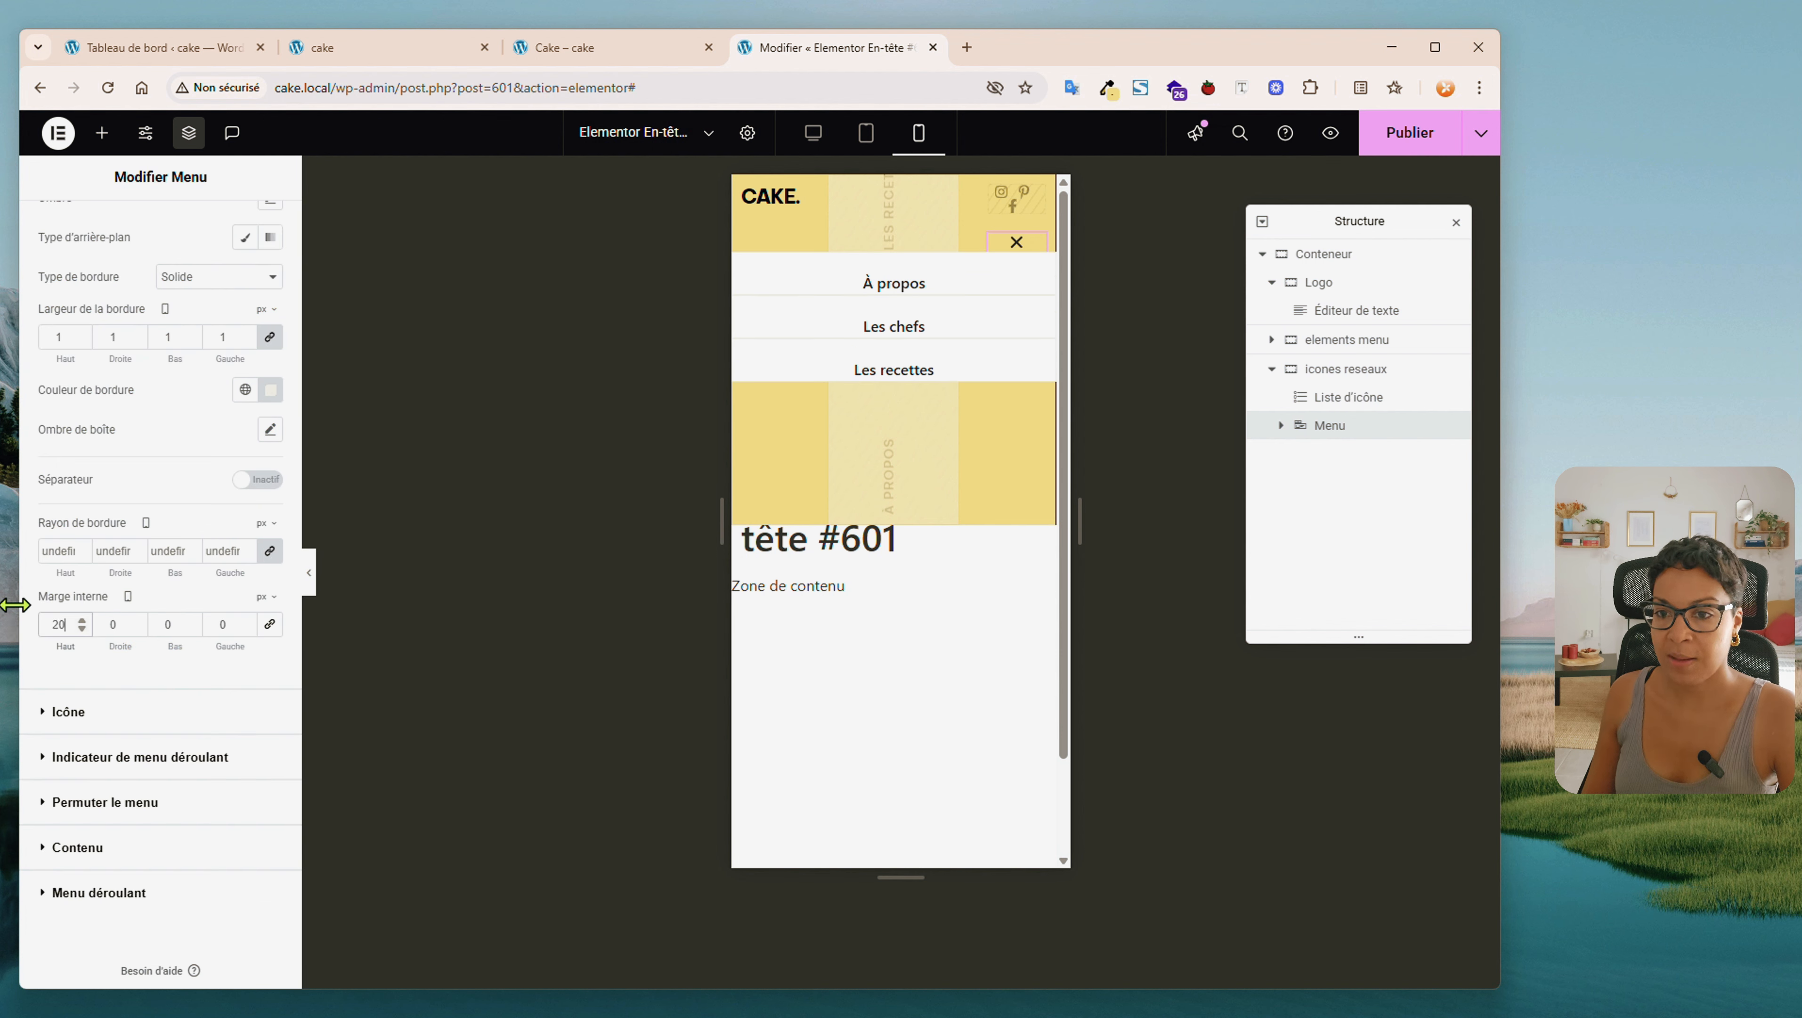
pyautogui.doubleClick(108, 624)
pyautogui.write('5')
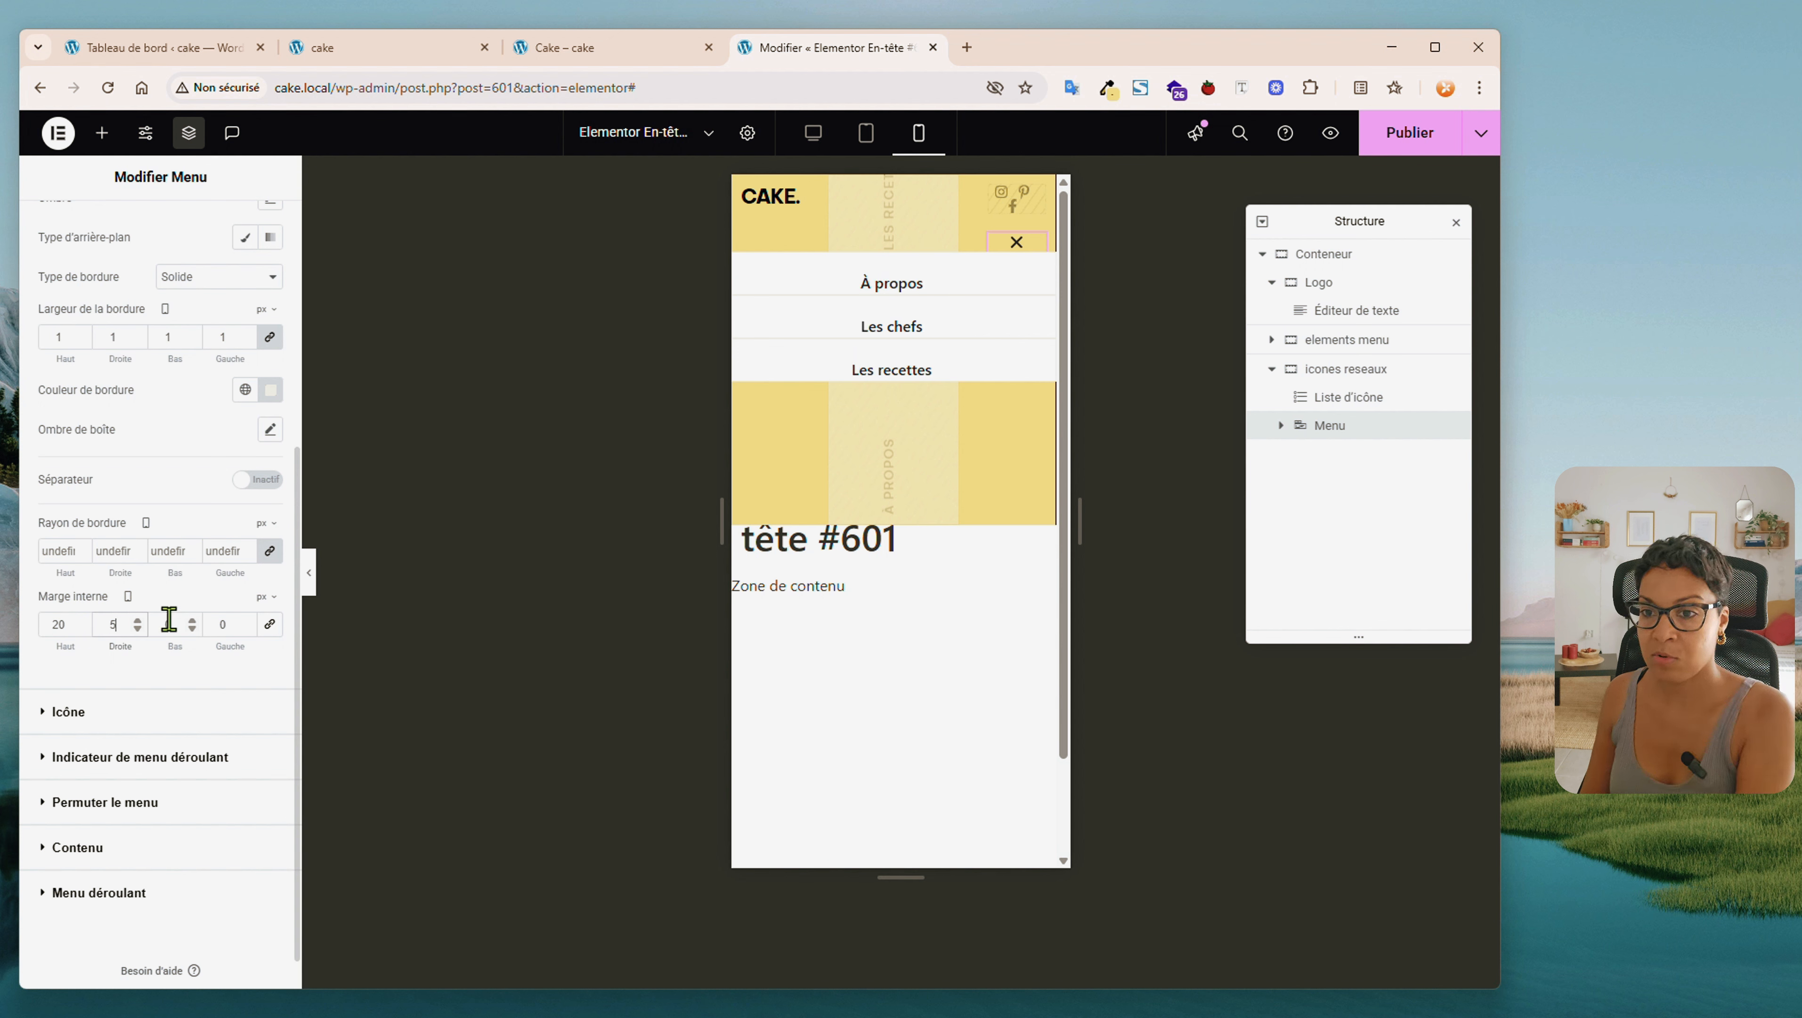
pyautogui.write('20')
pyautogui.doubleClick(217, 624)
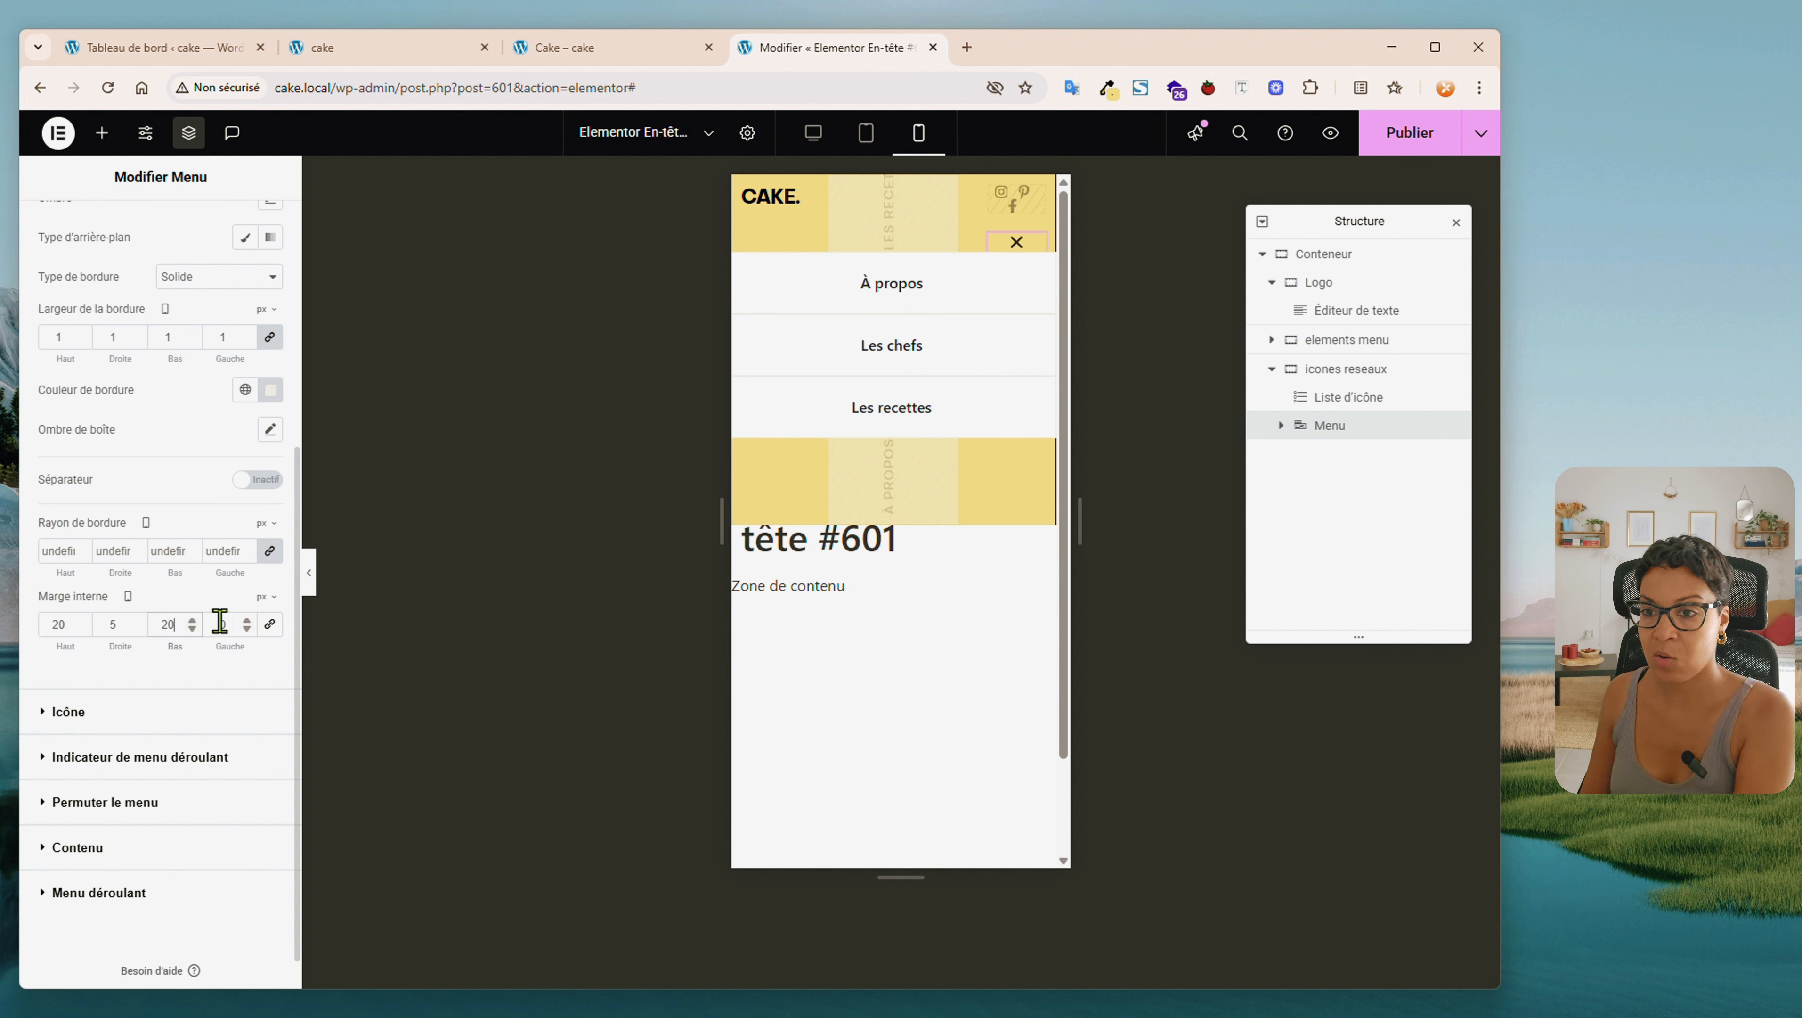
pyautogui.write('5')
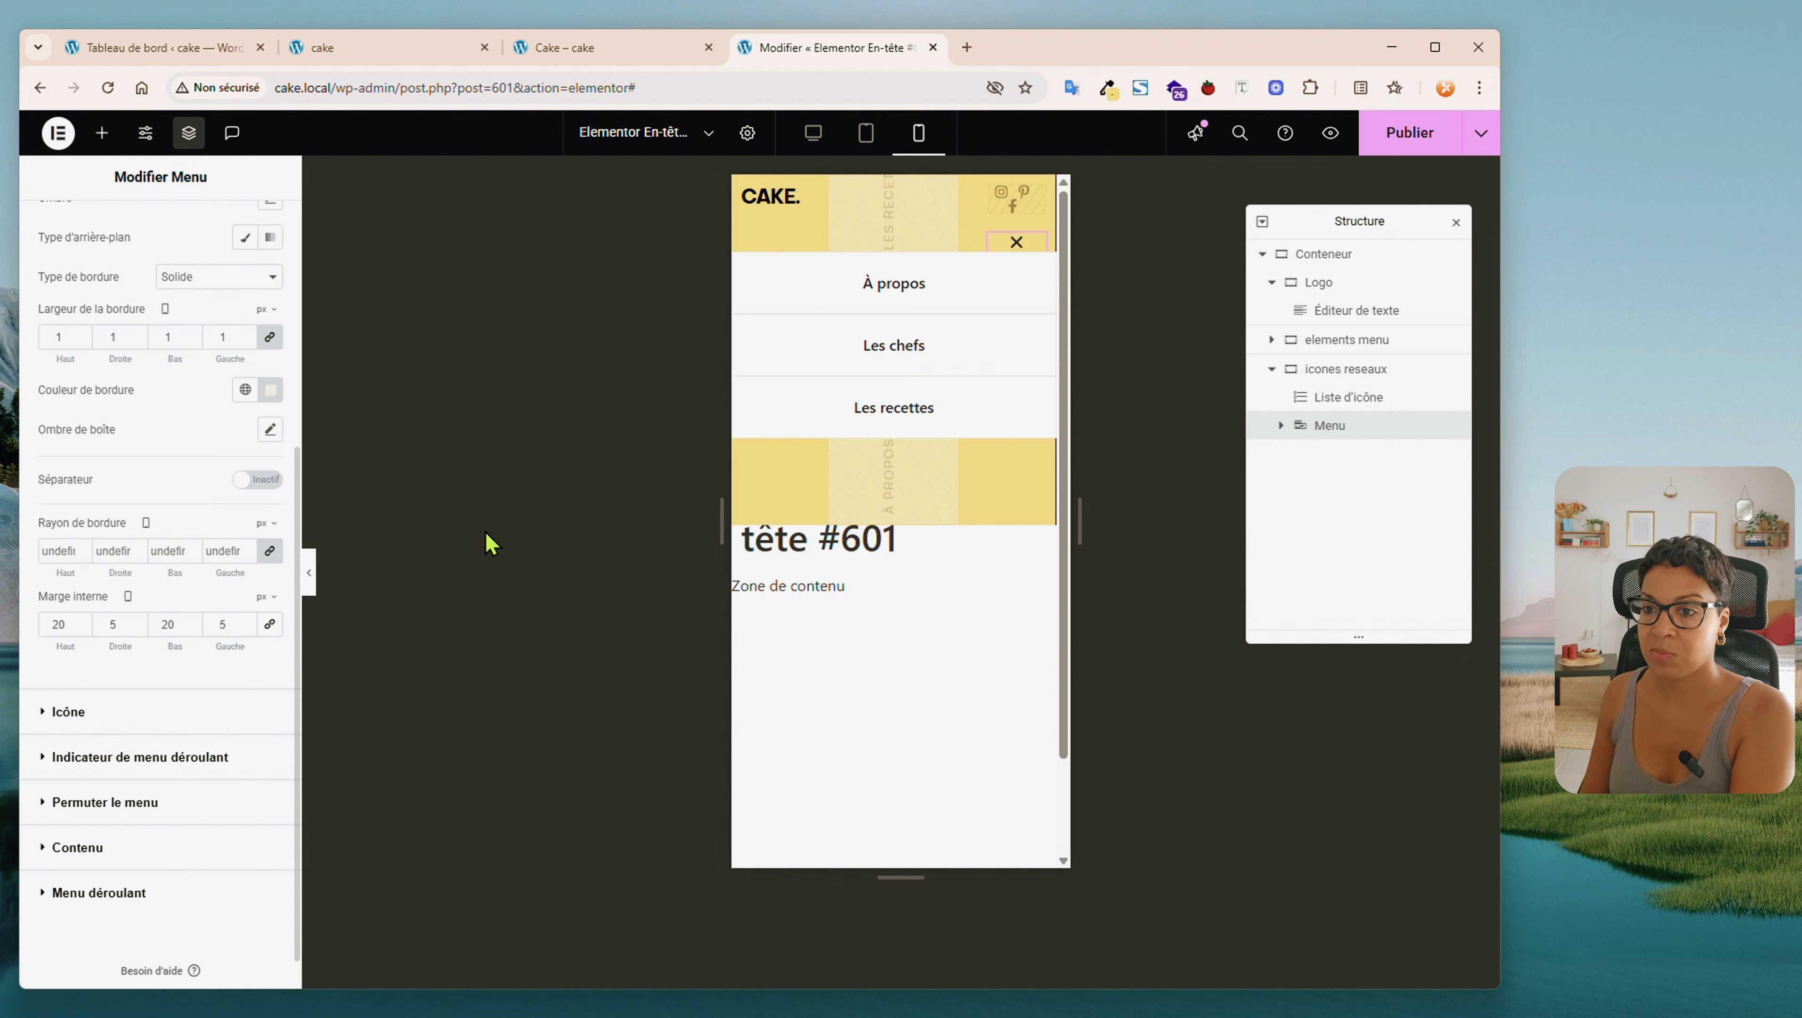
# Set the menu's toggle icon size to 28 px and its distance from the dropdown list to 13 px on mobile
pyautogui.click(214, 802)
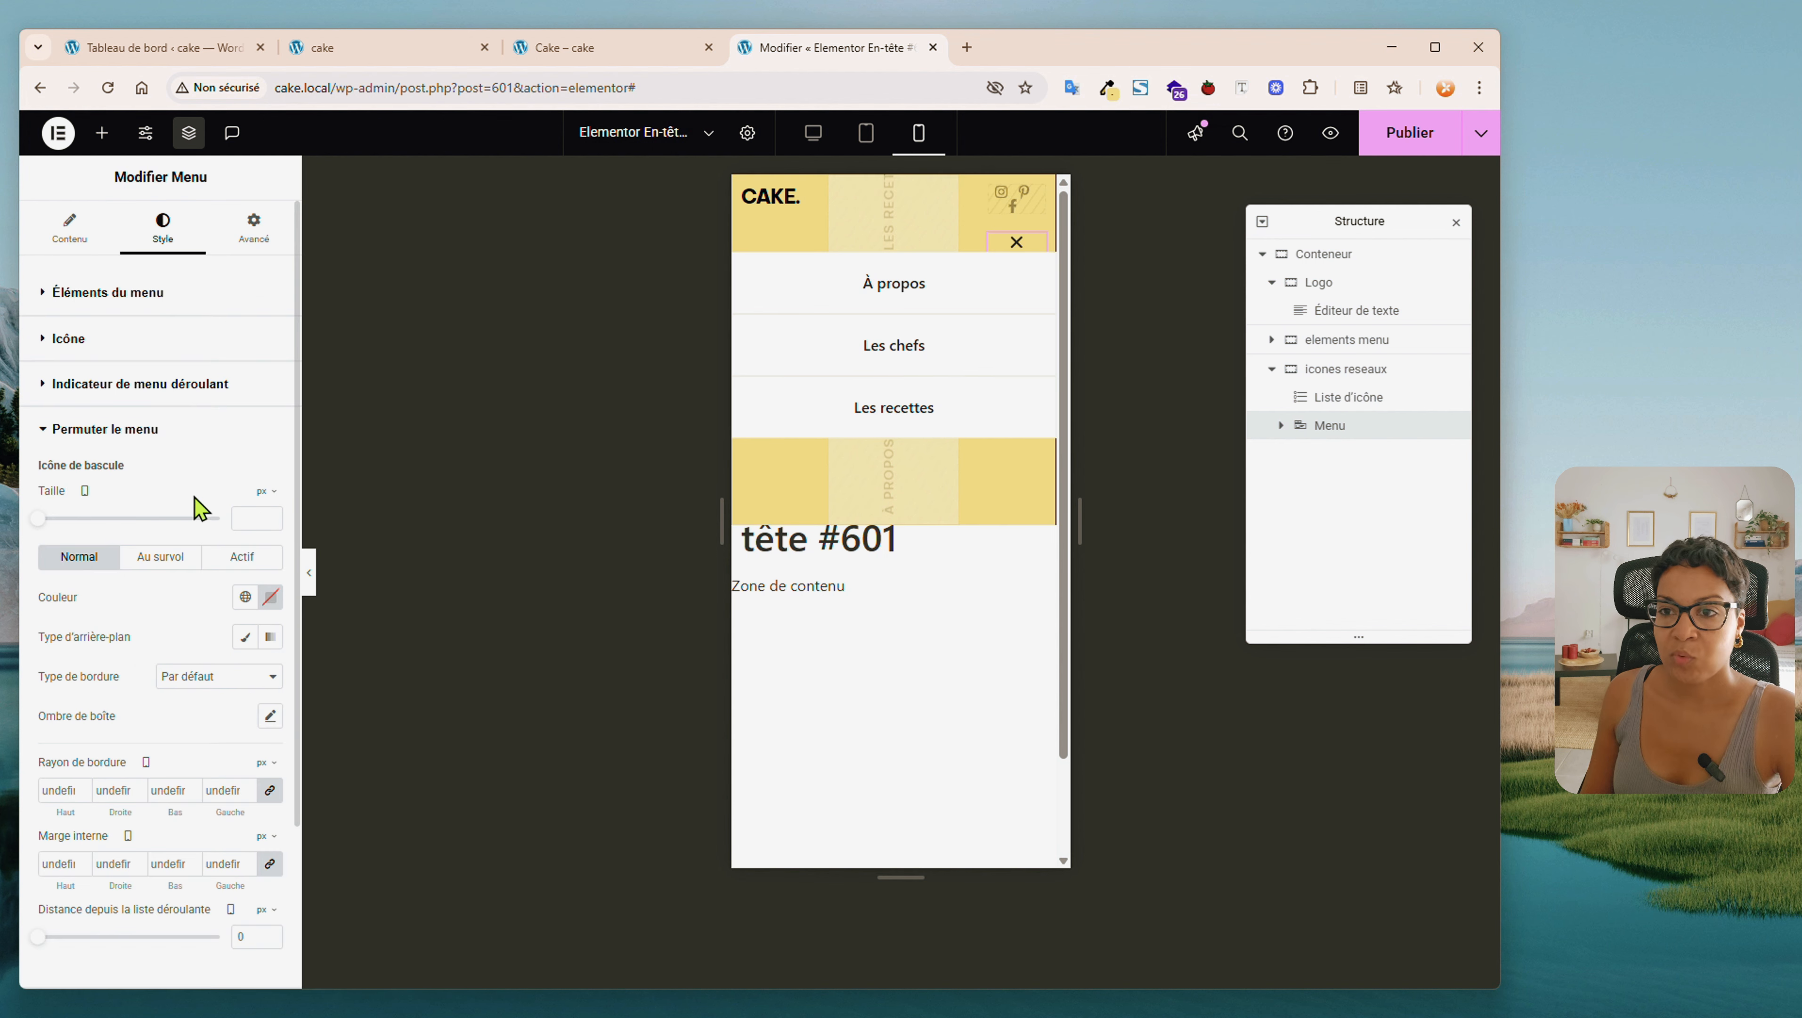
pyautogui.click(273, 511)
pyautogui.write('2')
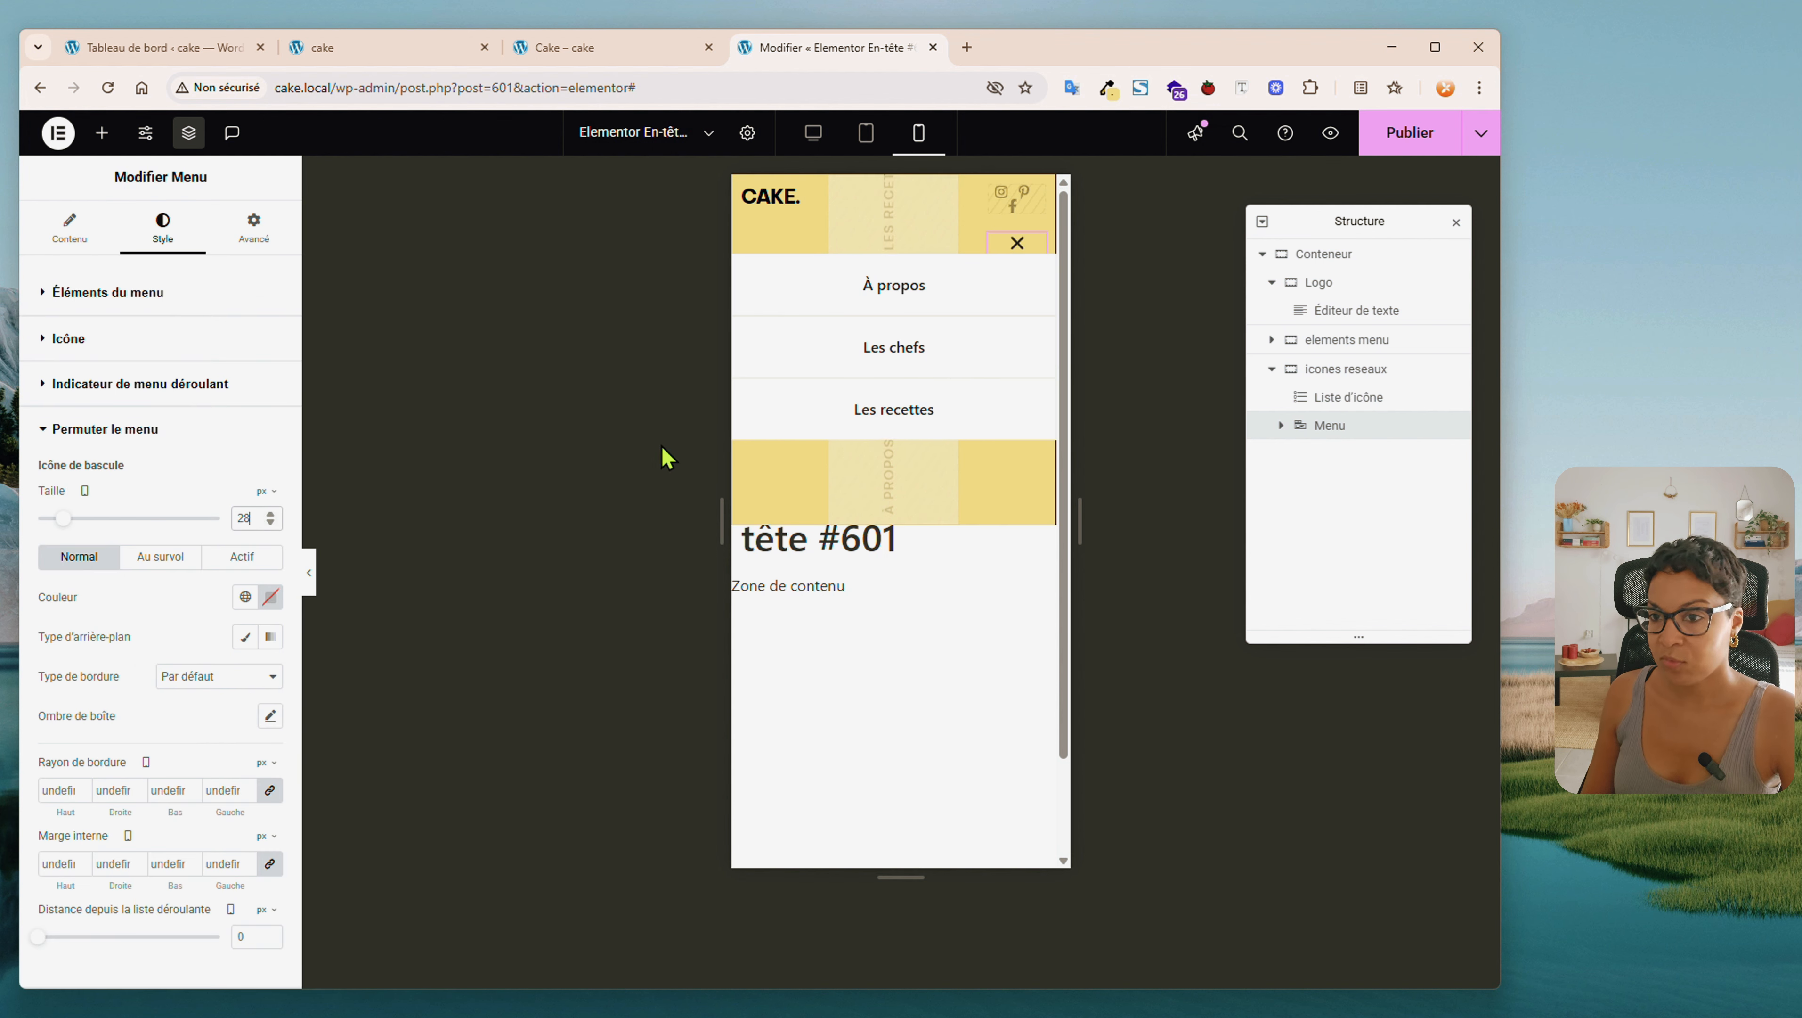
pyautogui.write('8')
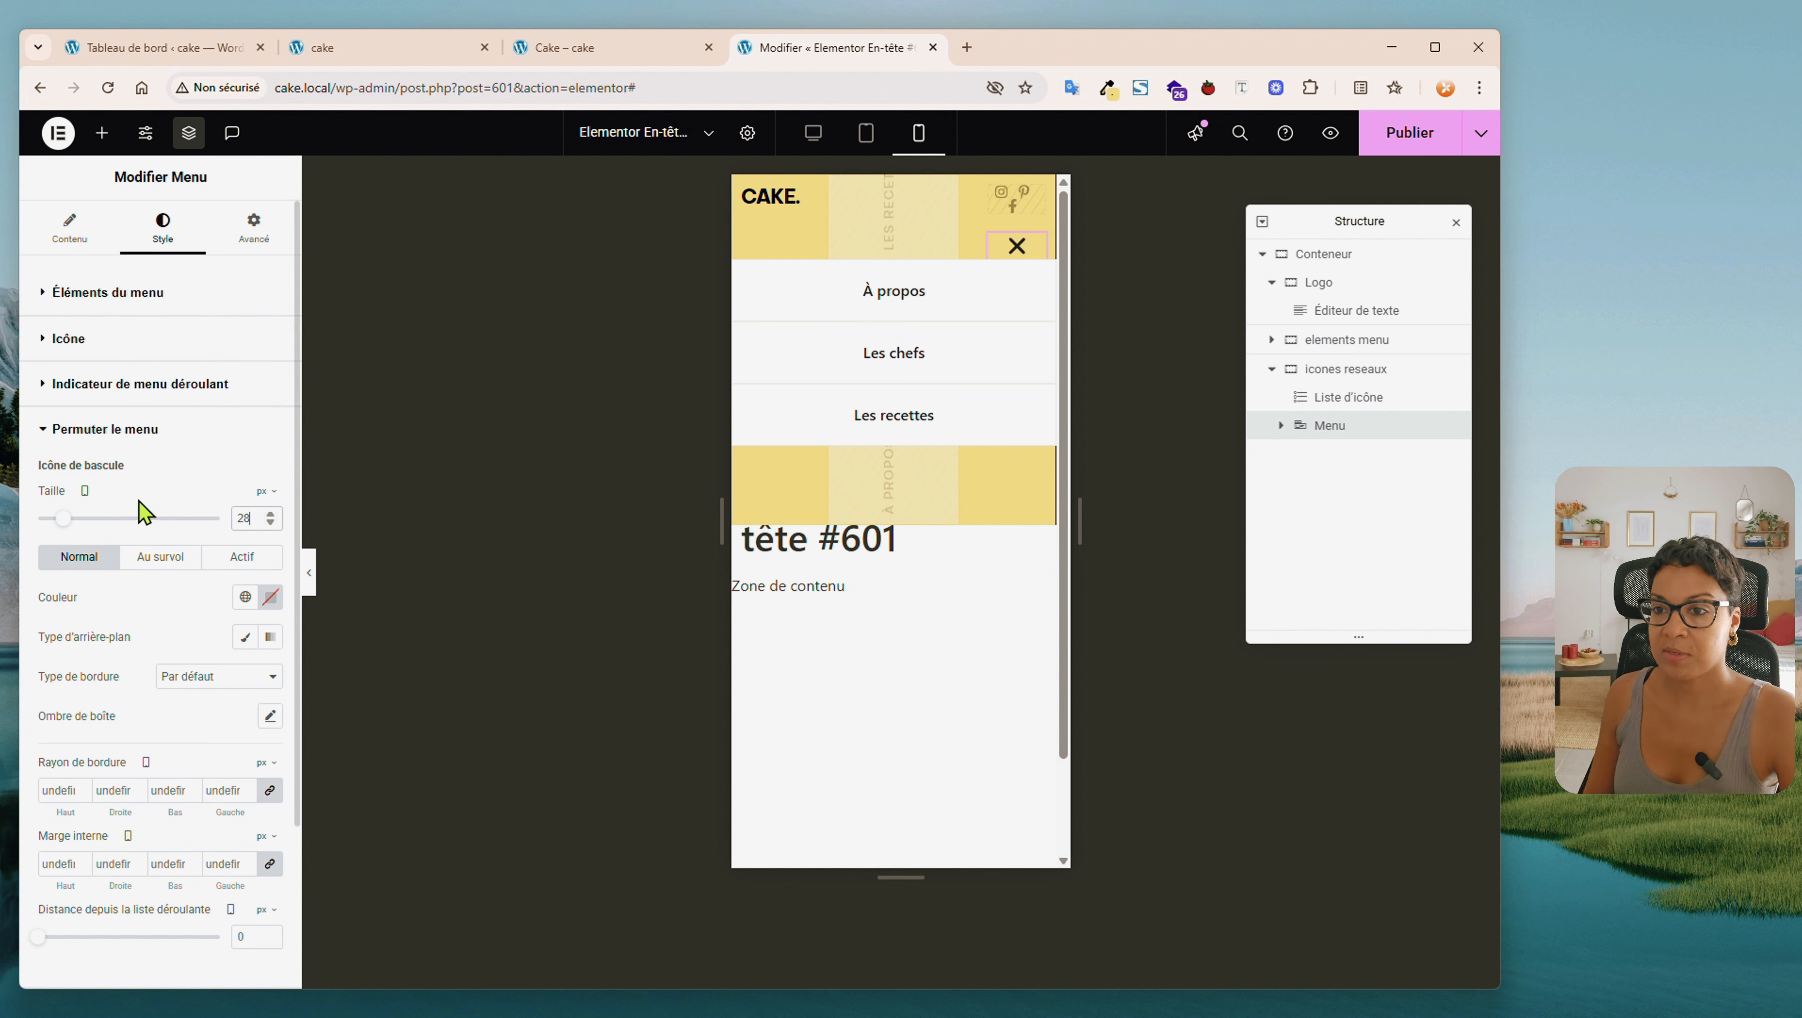
pyautogui.scroll(-3, 257, 746)
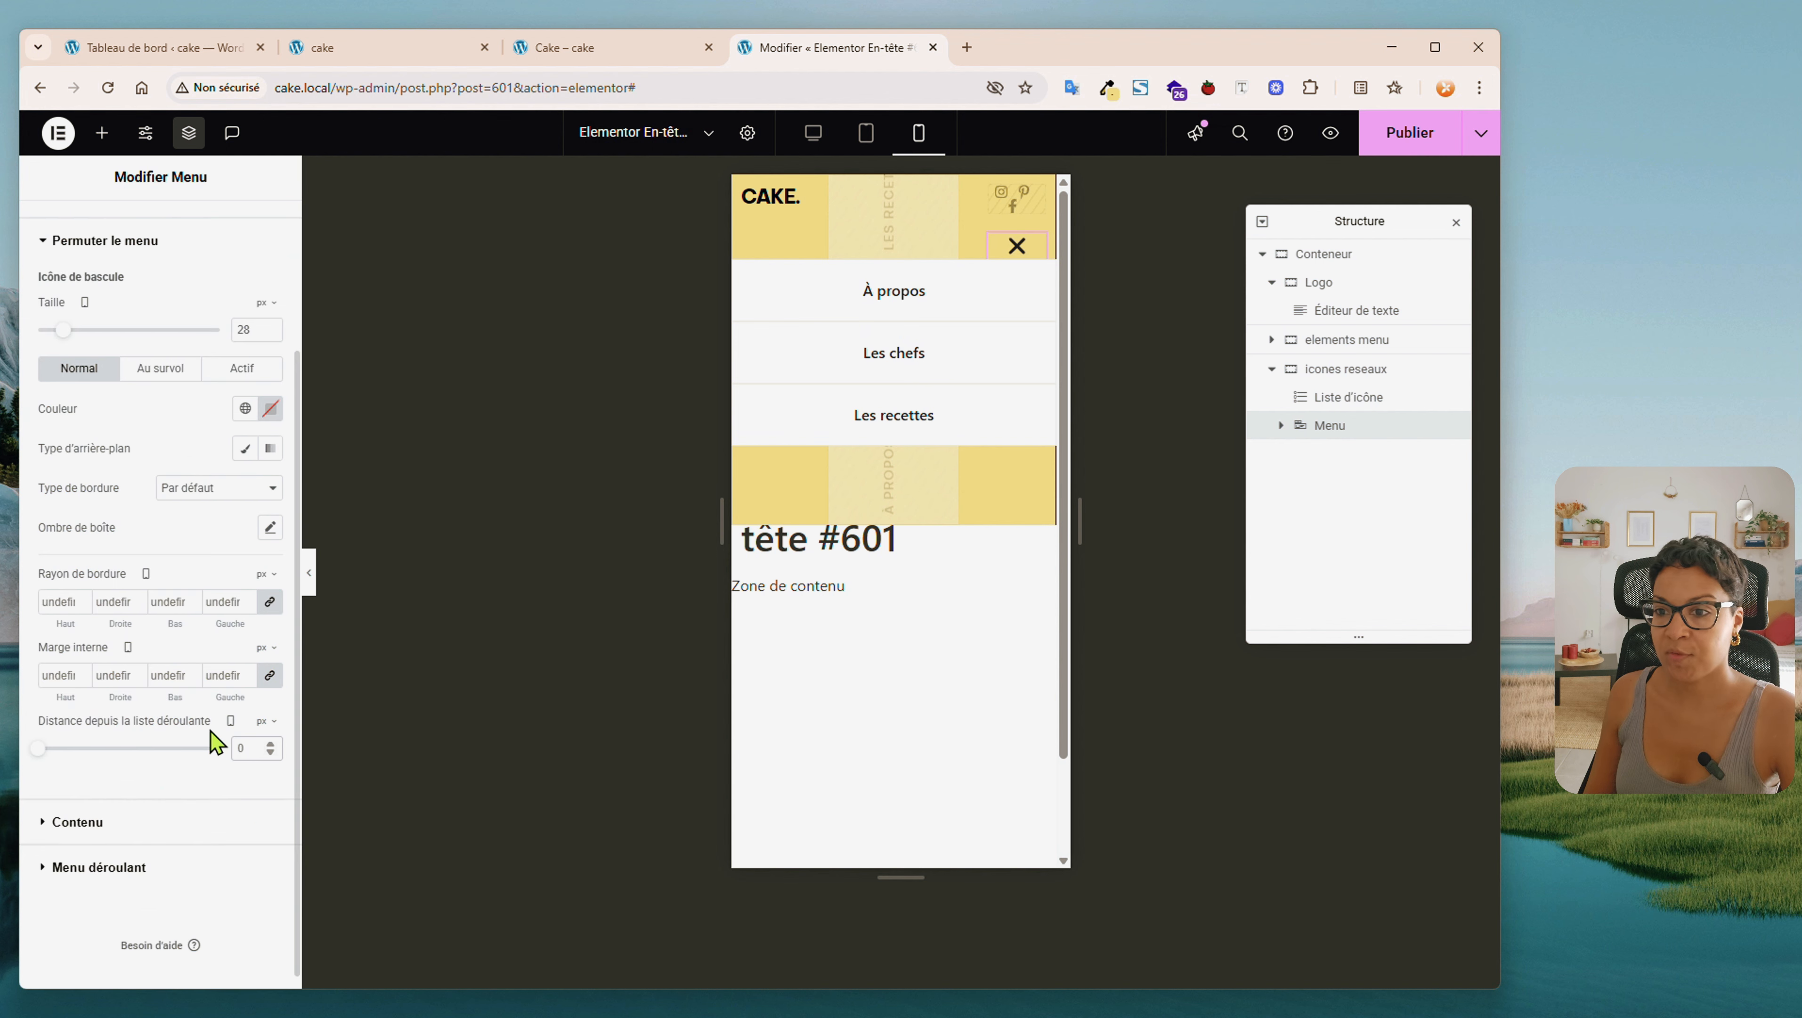
pyautogui.write('13')
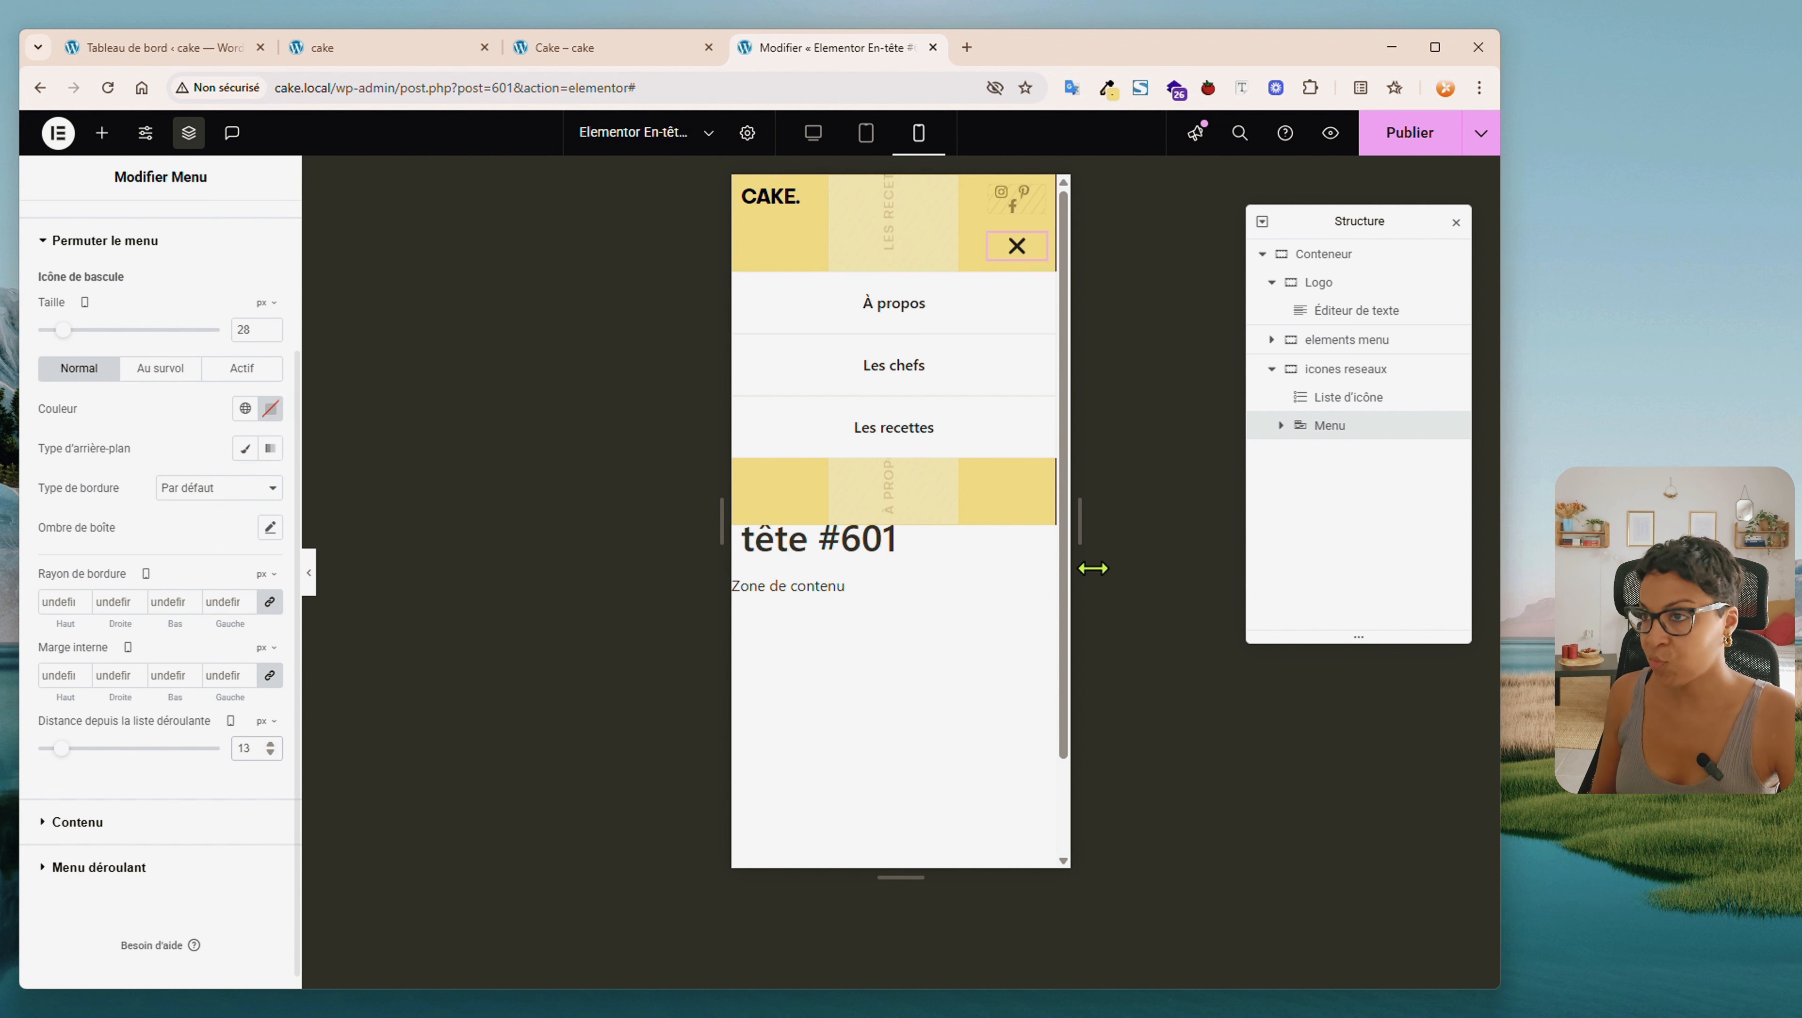
# Preview the mobile header without the editing panel and open and close the toggle menu to check it
pyautogui.click(309, 573)
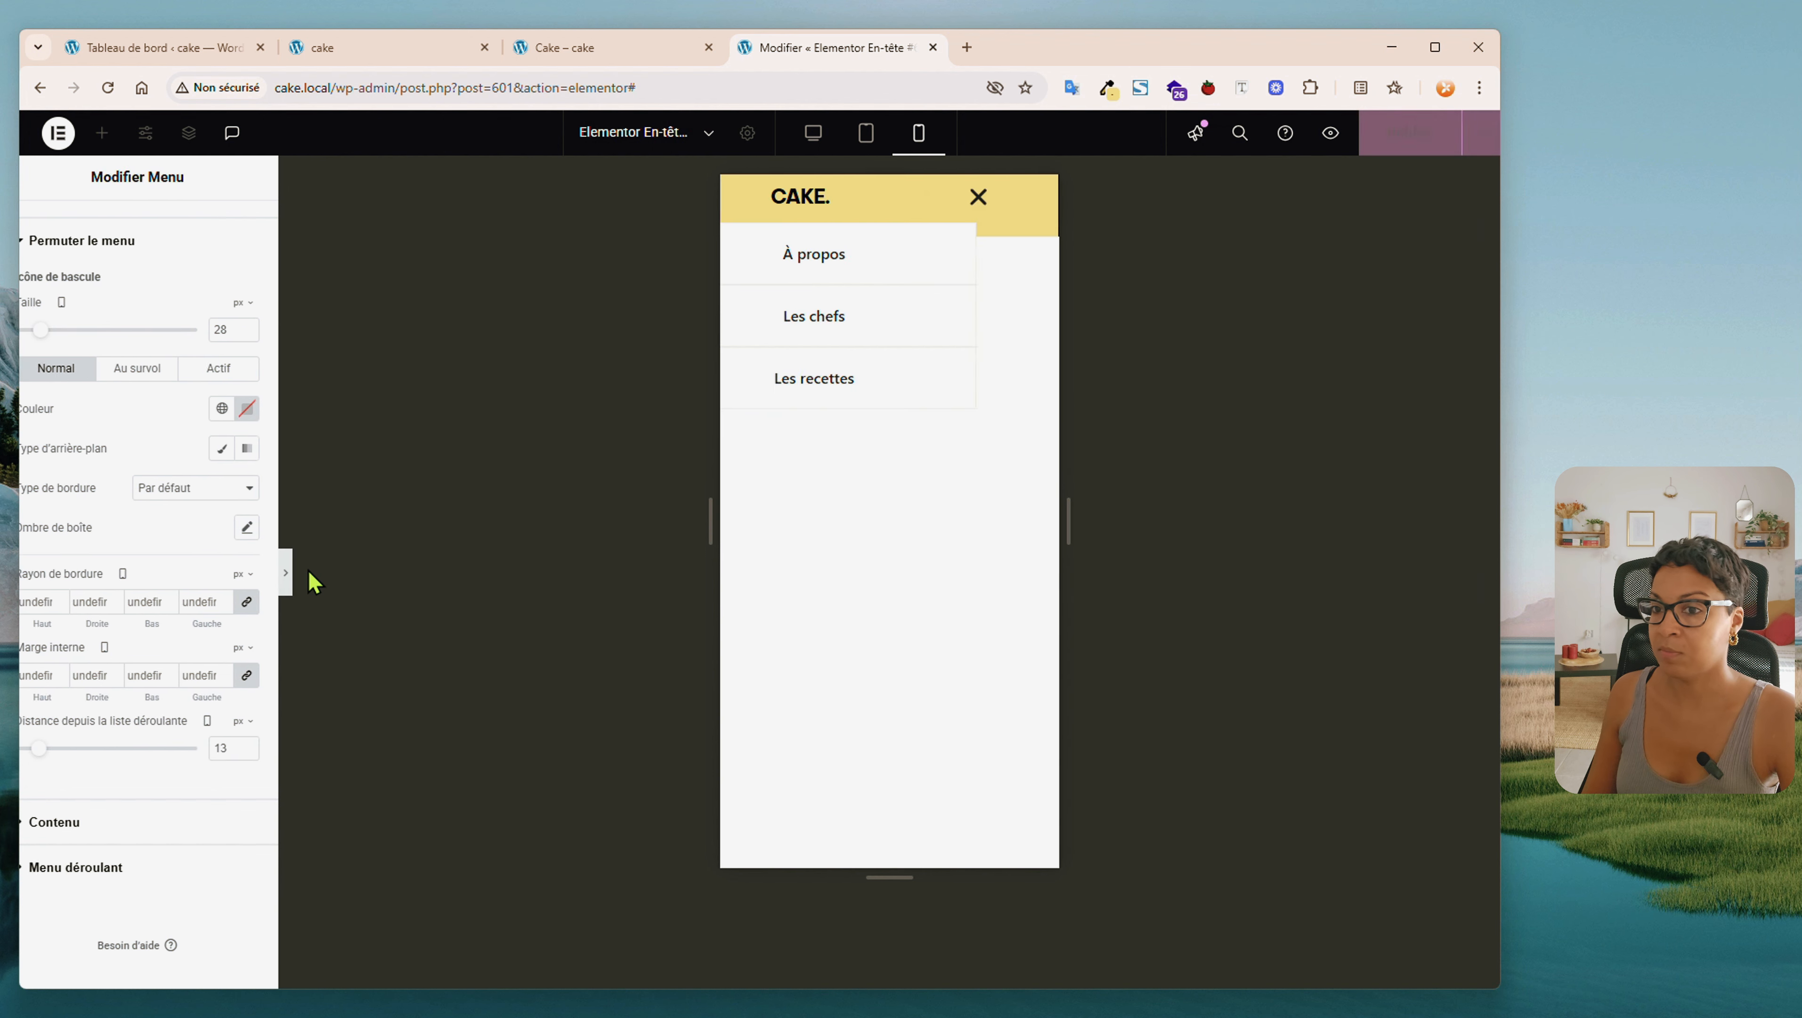
pyautogui.click(848, 196)
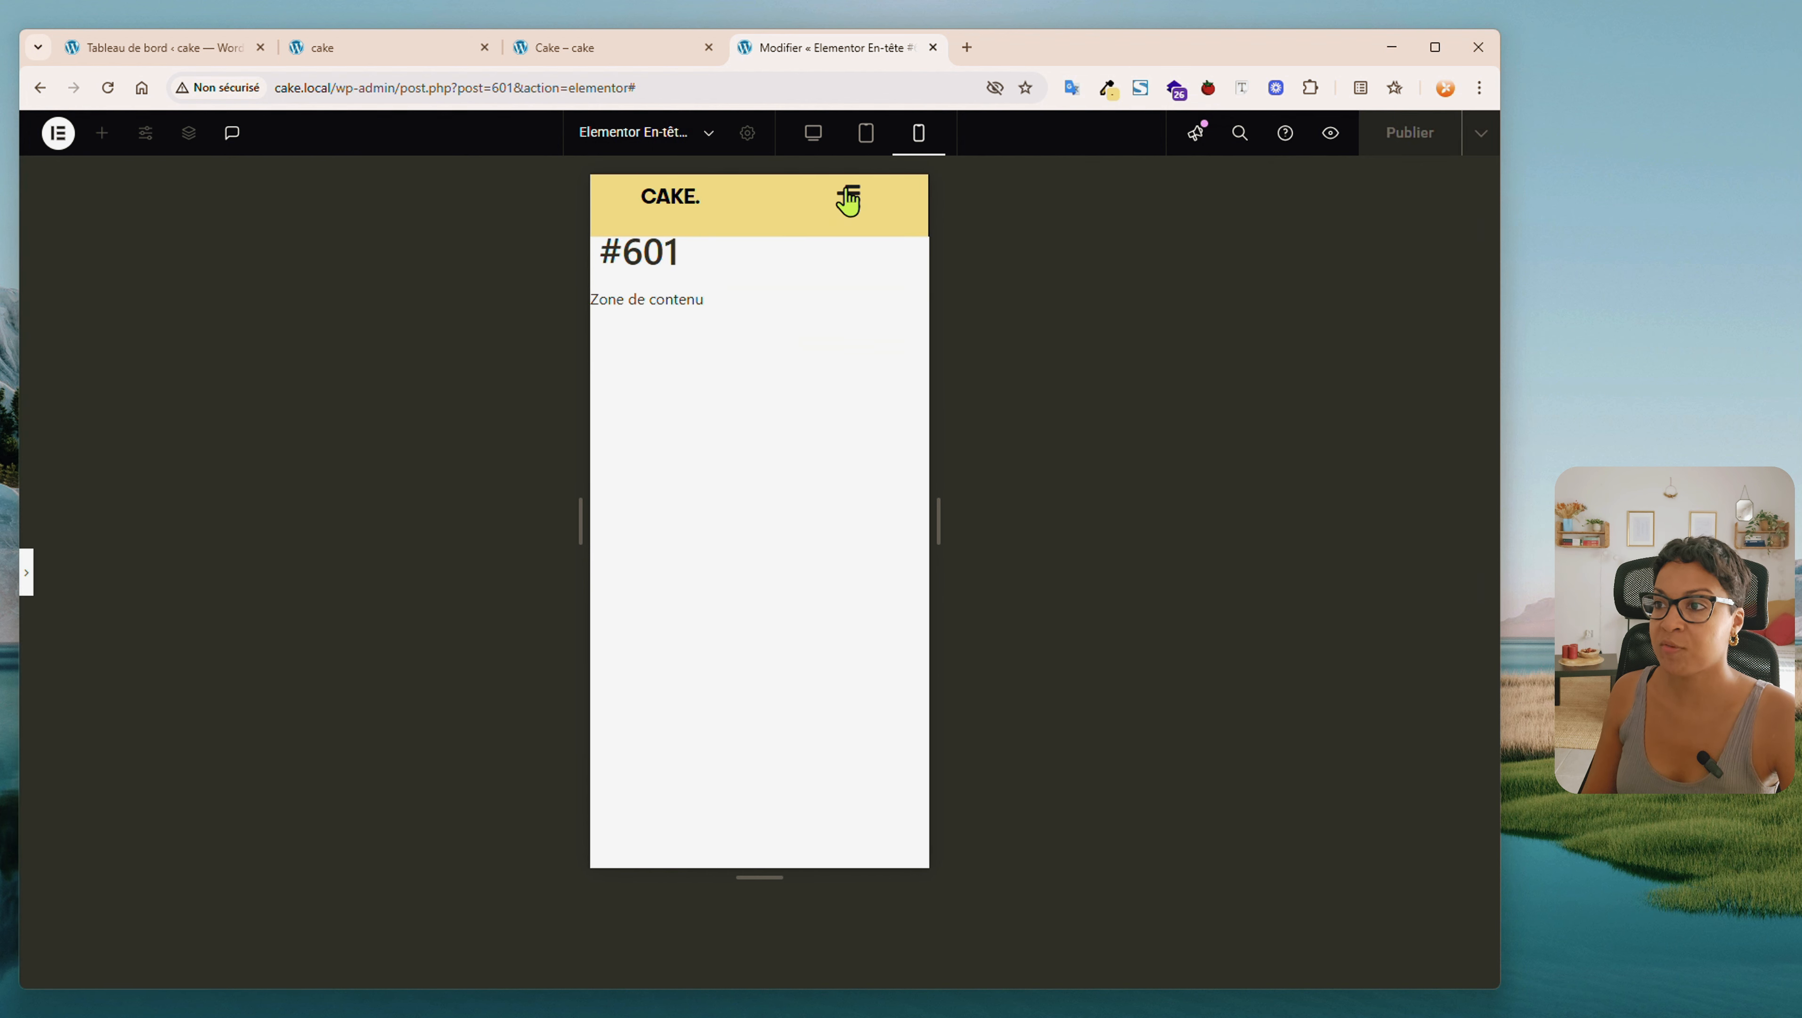
pyautogui.click(850, 196)
pyautogui.click(849, 197)
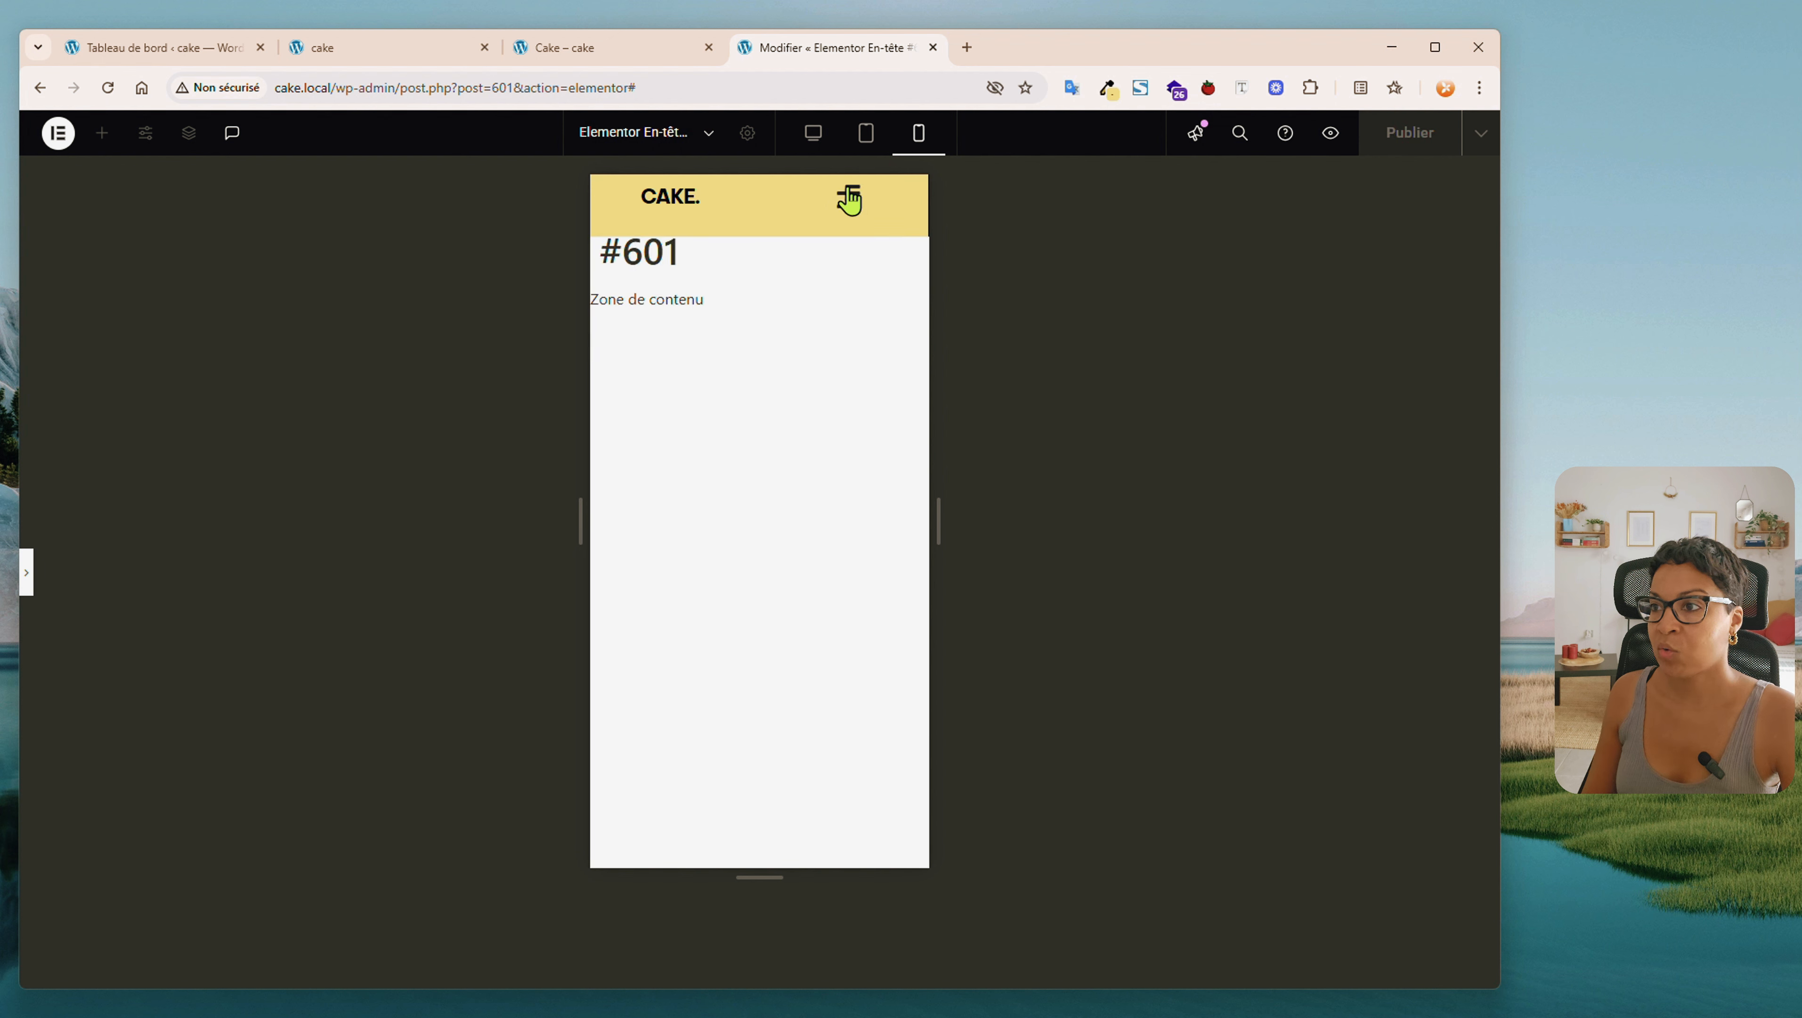
pyautogui.click(847, 199)
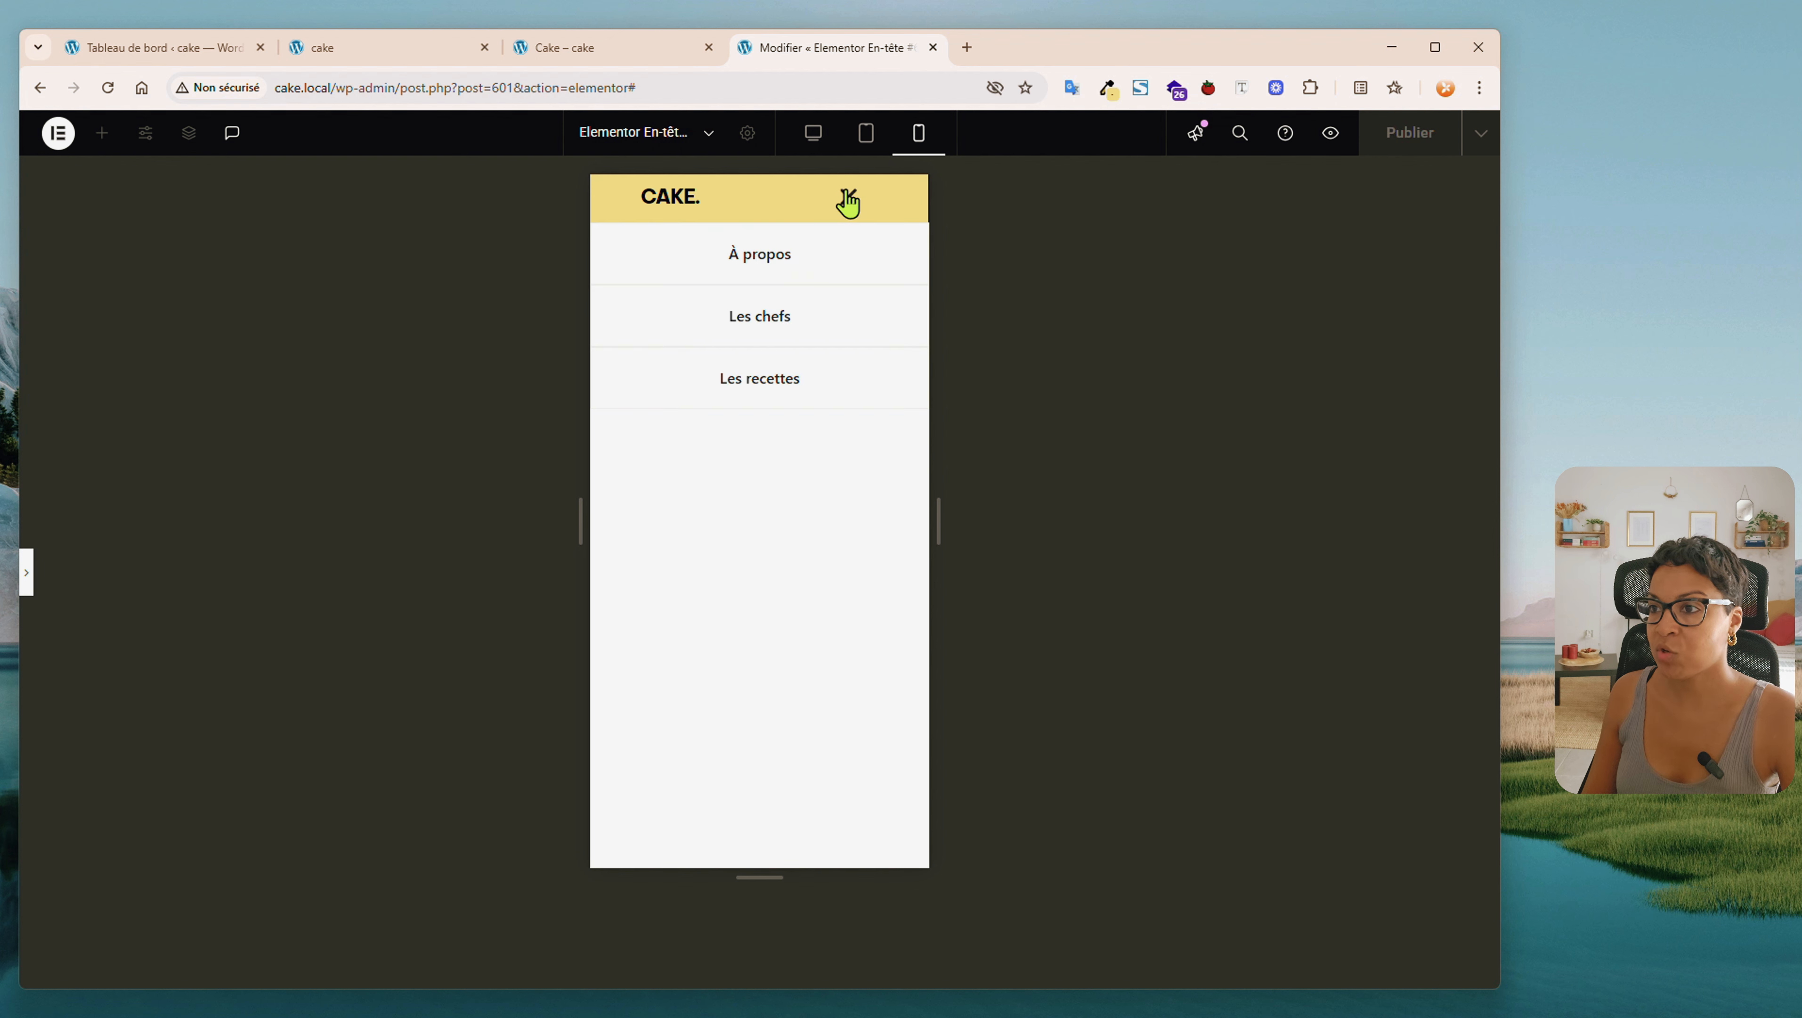
pyautogui.click(848, 202)
pyautogui.click(859, 197)
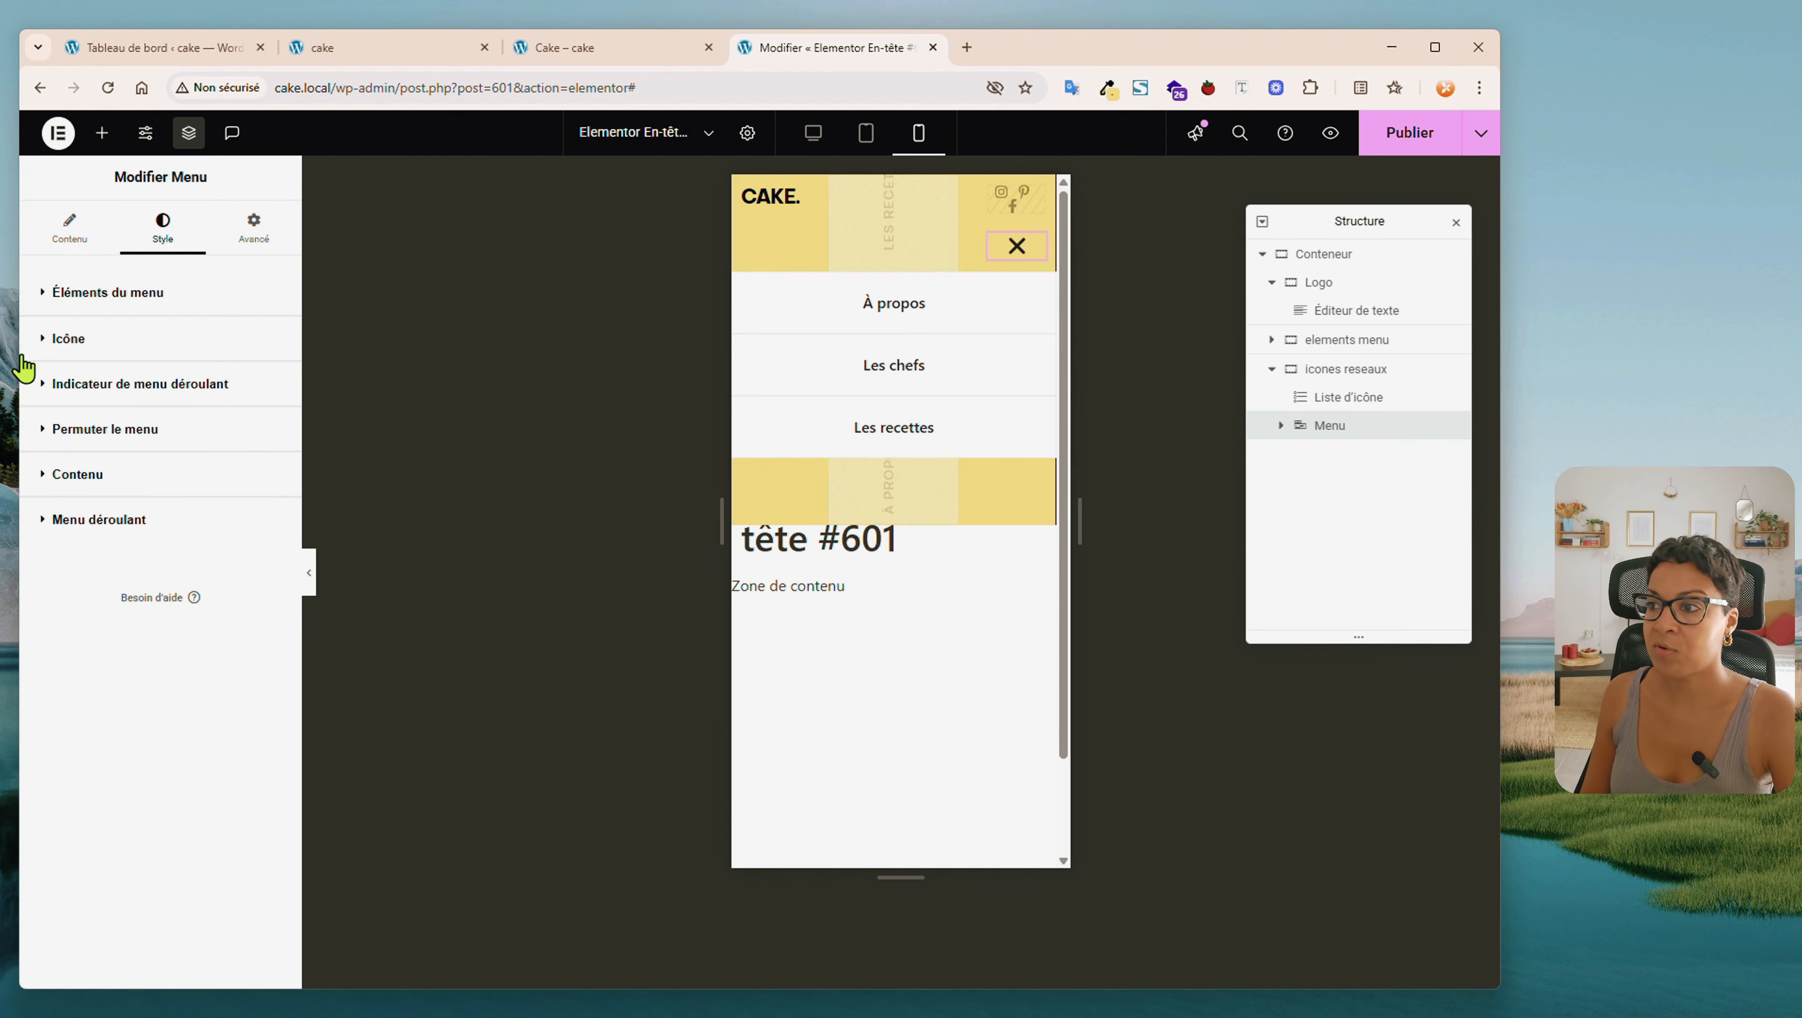
# Give the dropdown menu items a classic background in colour #F7D97C and check it in the mobile preview
pyautogui.click(93, 524)
pyautogui.scroll(-2, 96, 531)
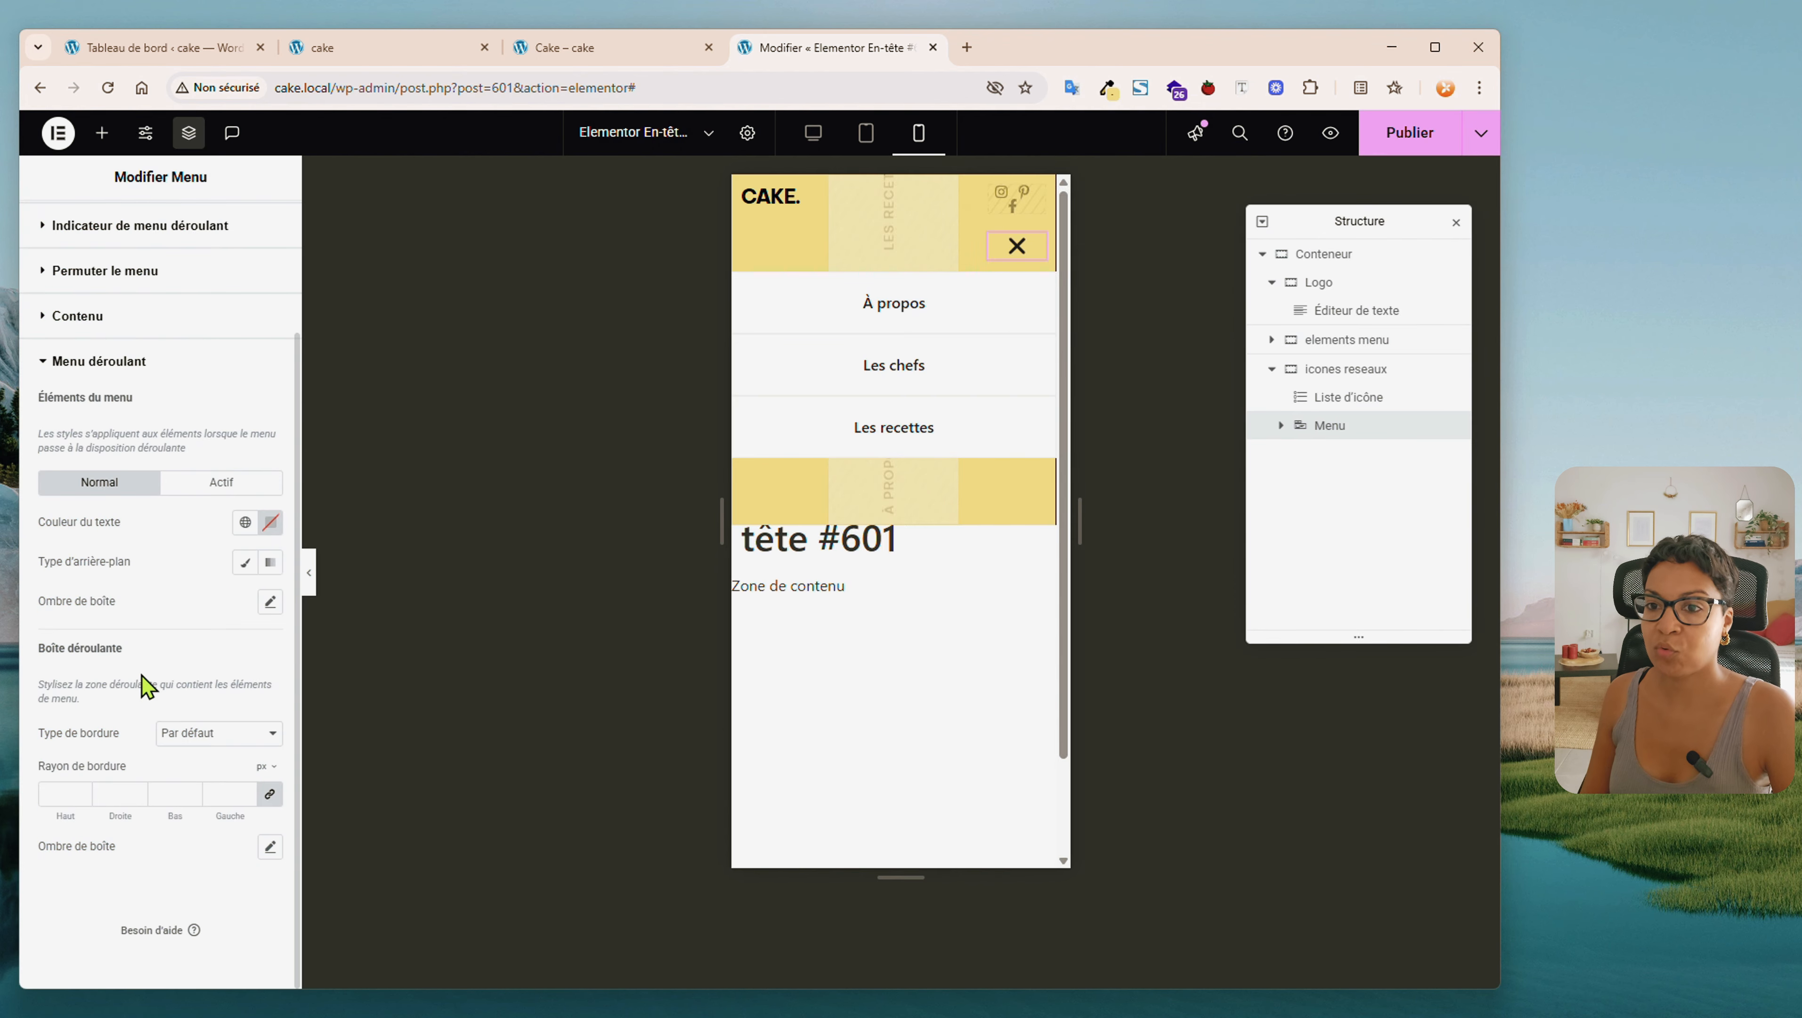
pyautogui.click(246, 563)
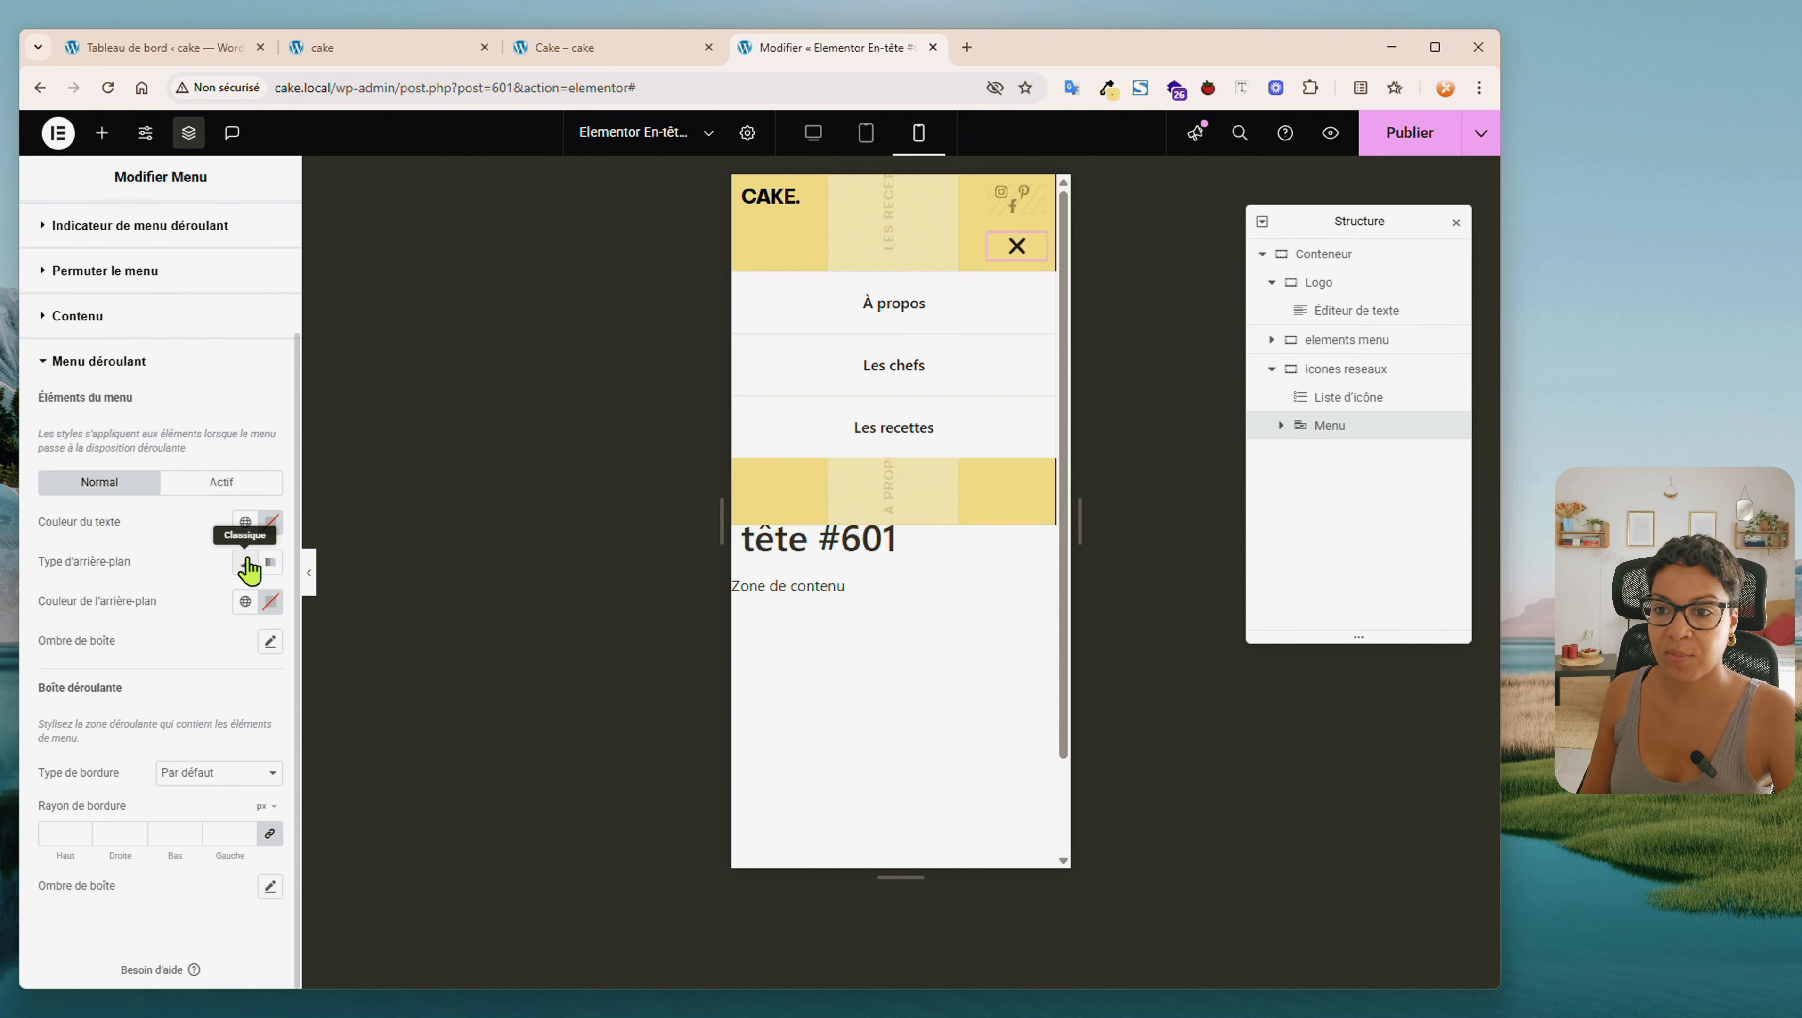
pyautogui.click(271, 601)
pyautogui.write('#F7D97C')
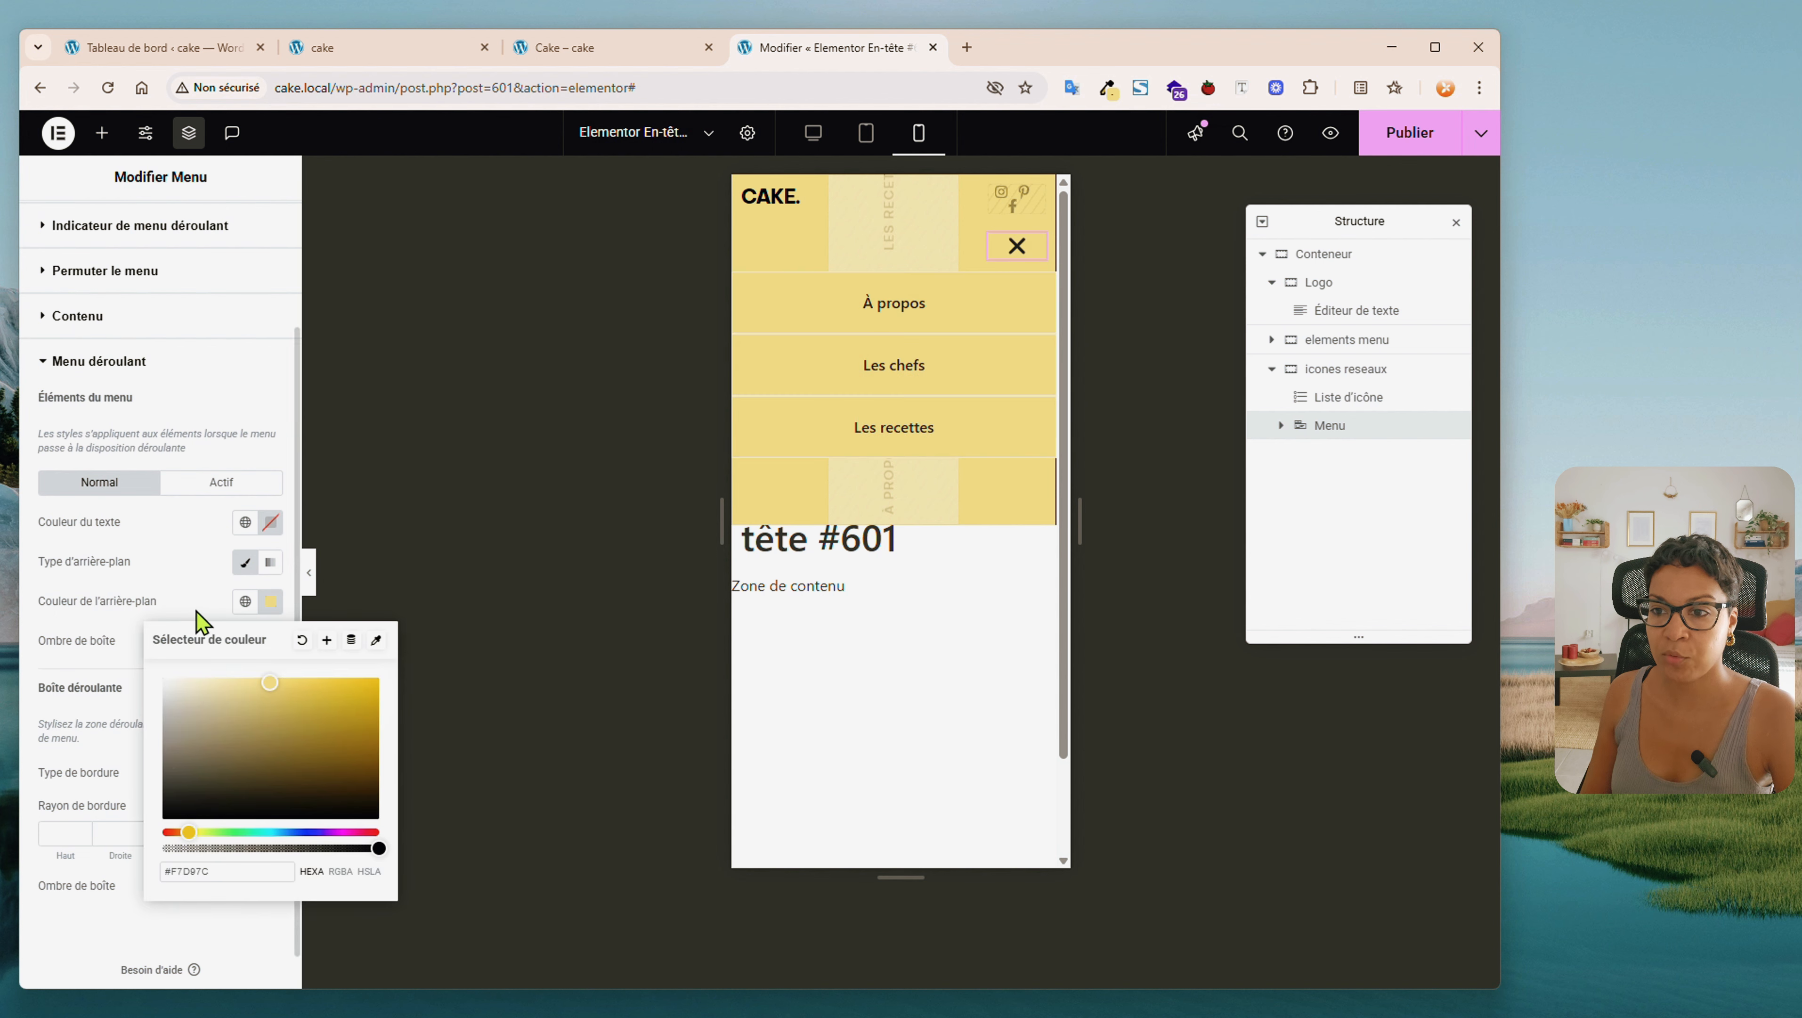
pyautogui.click(309, 572)
pyautogui.click(846, 203)
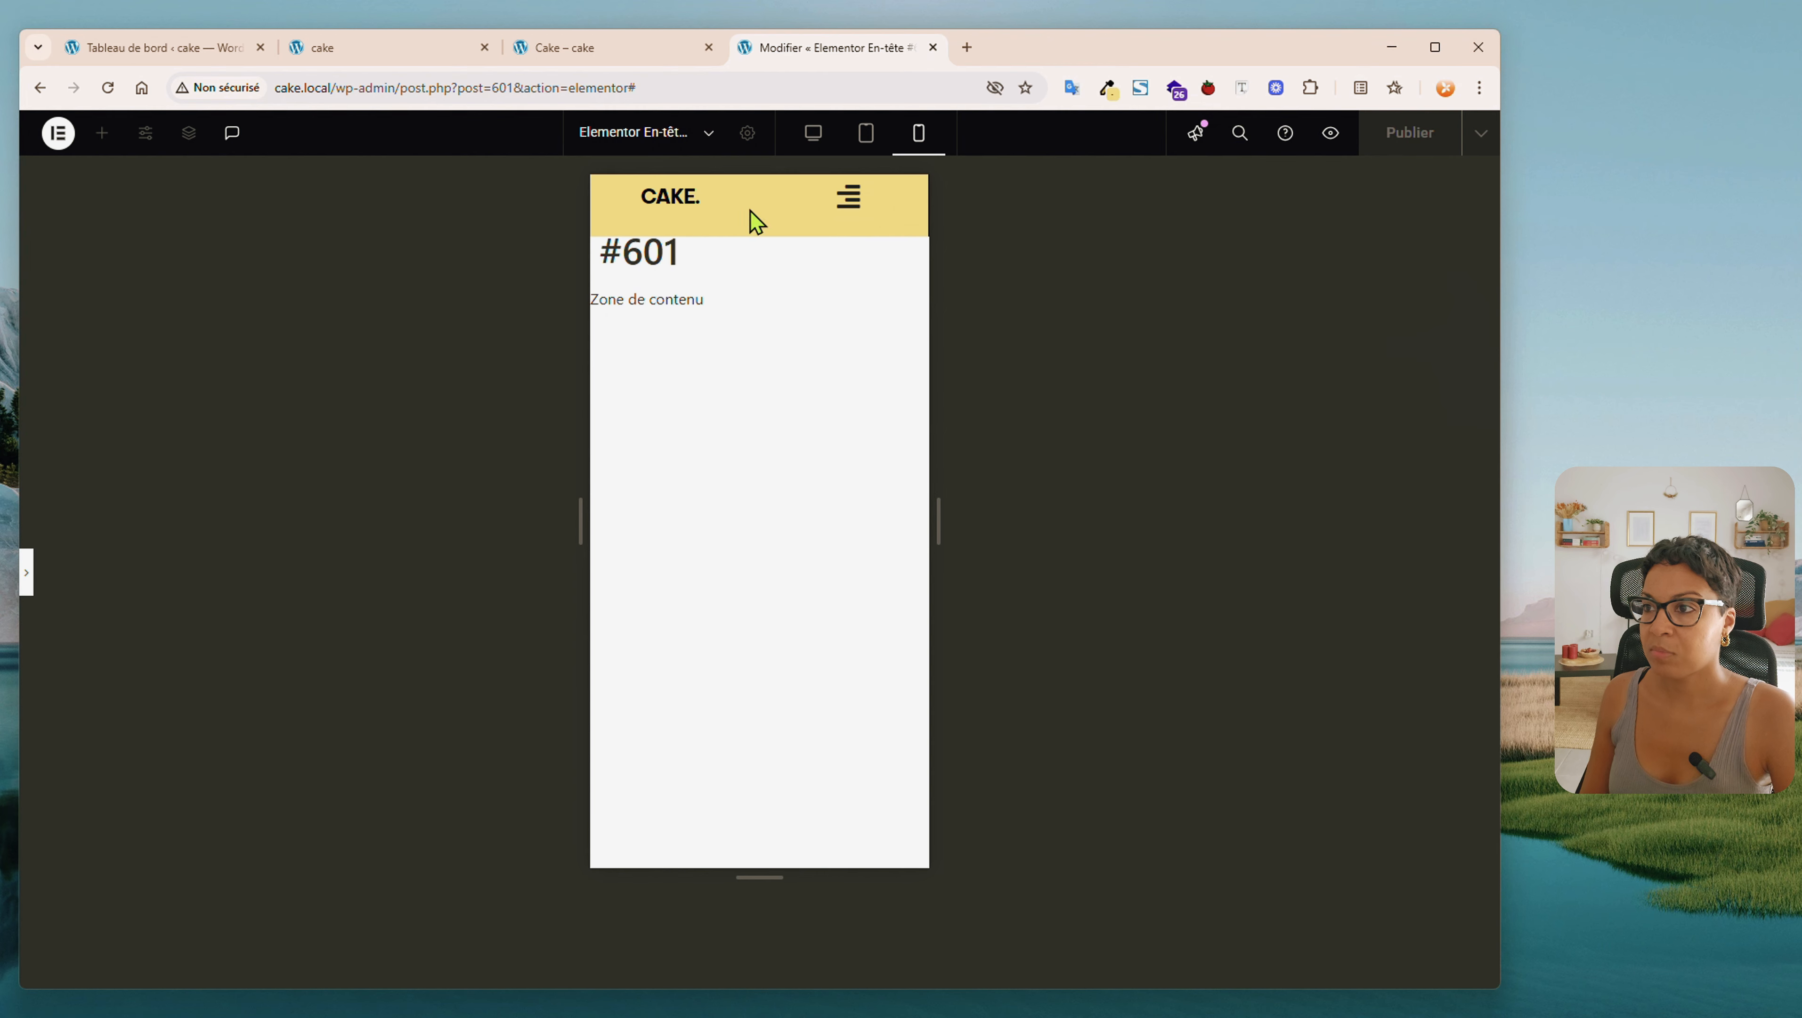
# Align the items of the icones reseaux container to the end on mobile and check the toggle's position in the preview
pyautogui.click(24, 568)
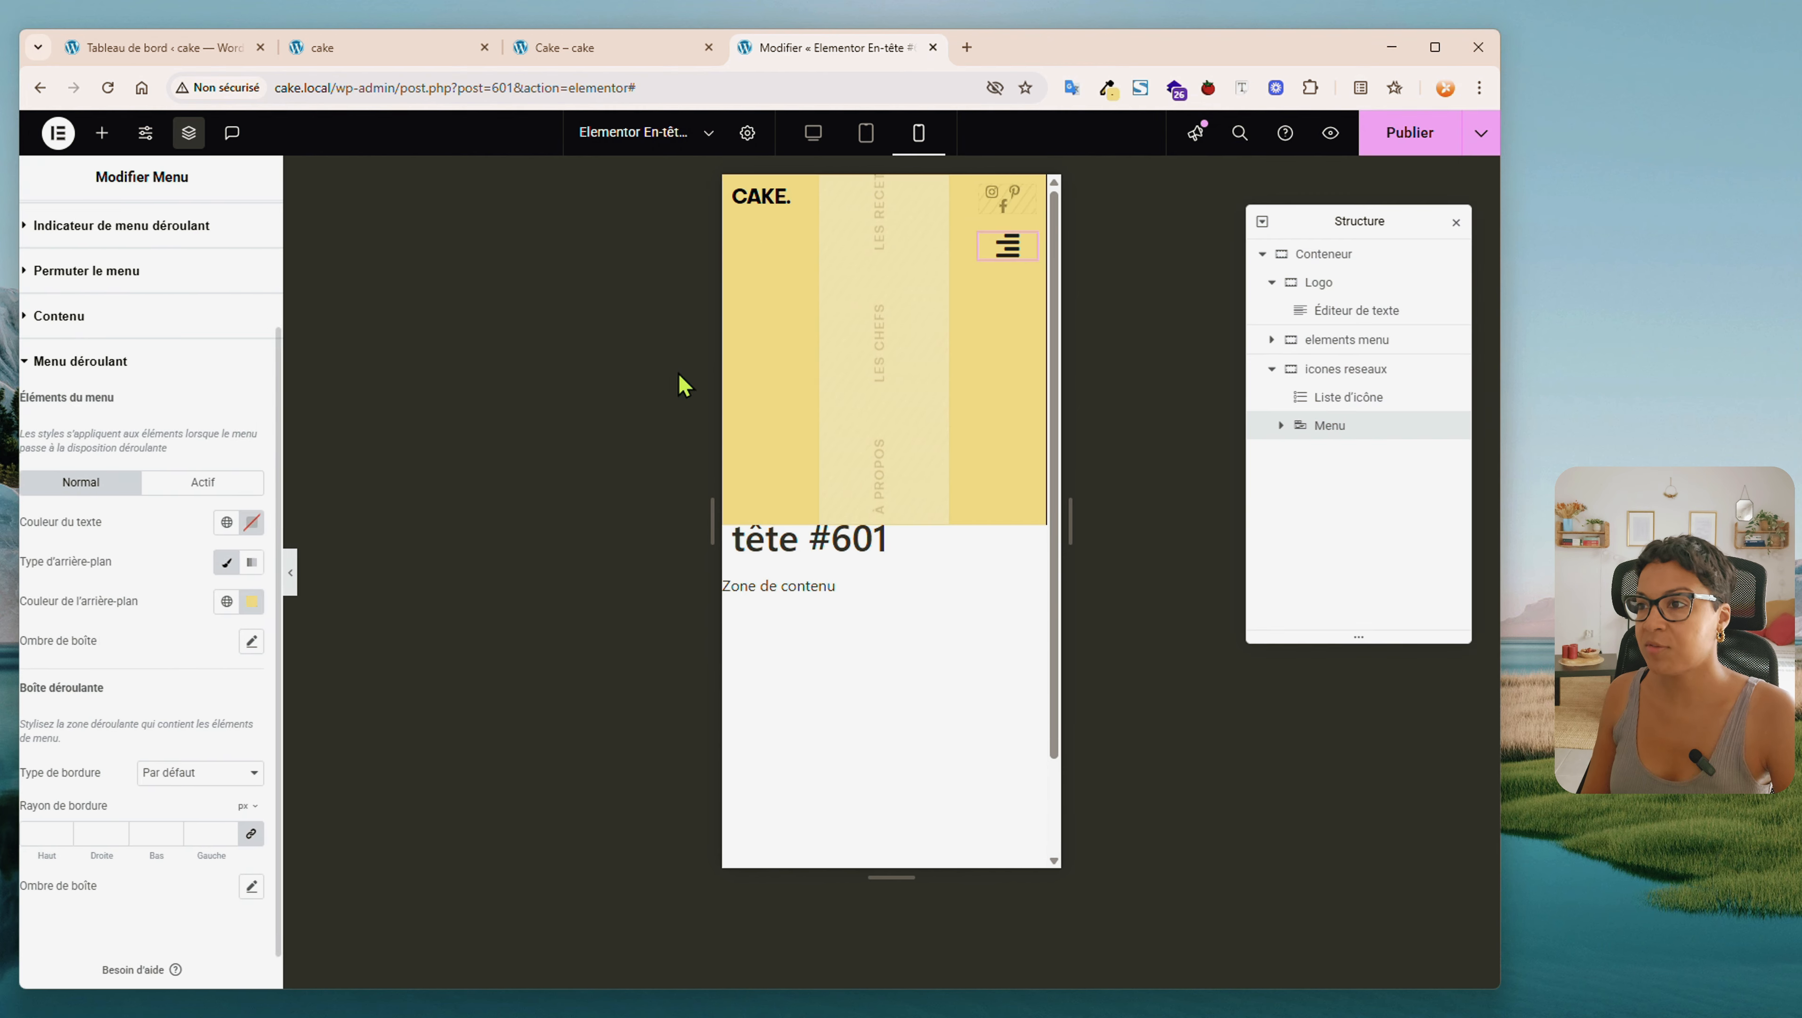
pyautogui.click(1345, 369)
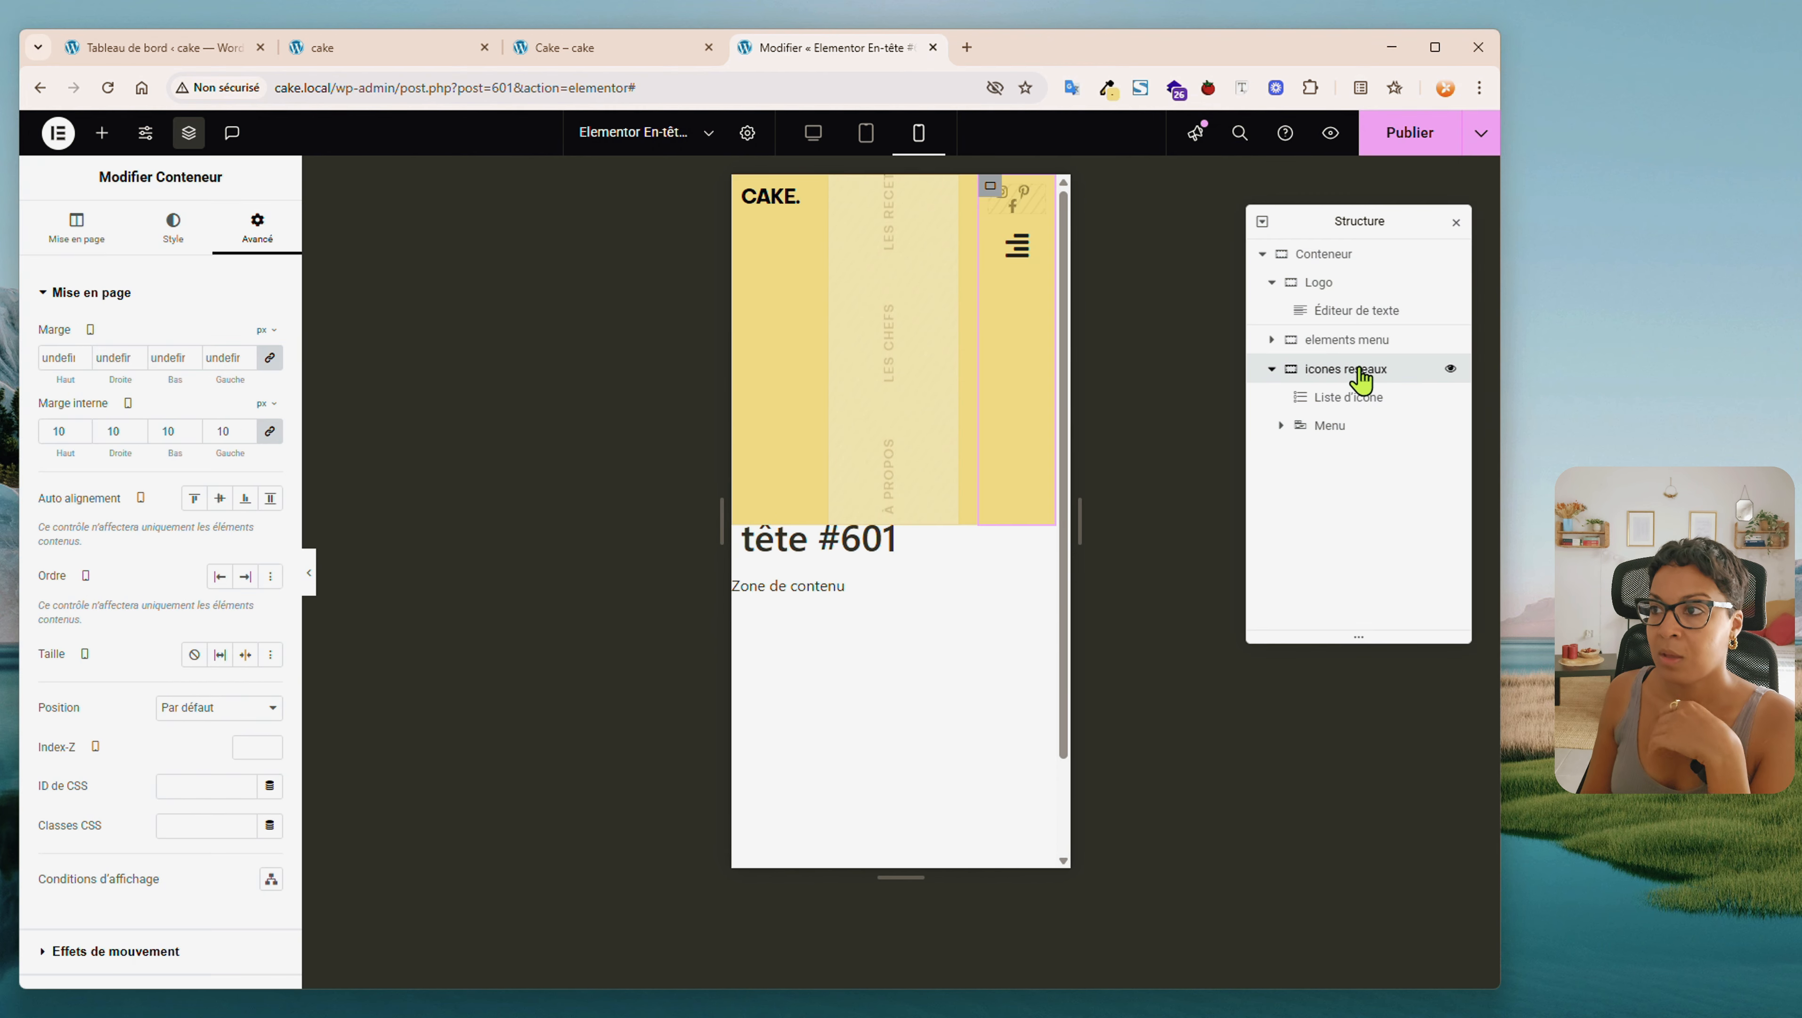
pyautogui.click(77, 228)
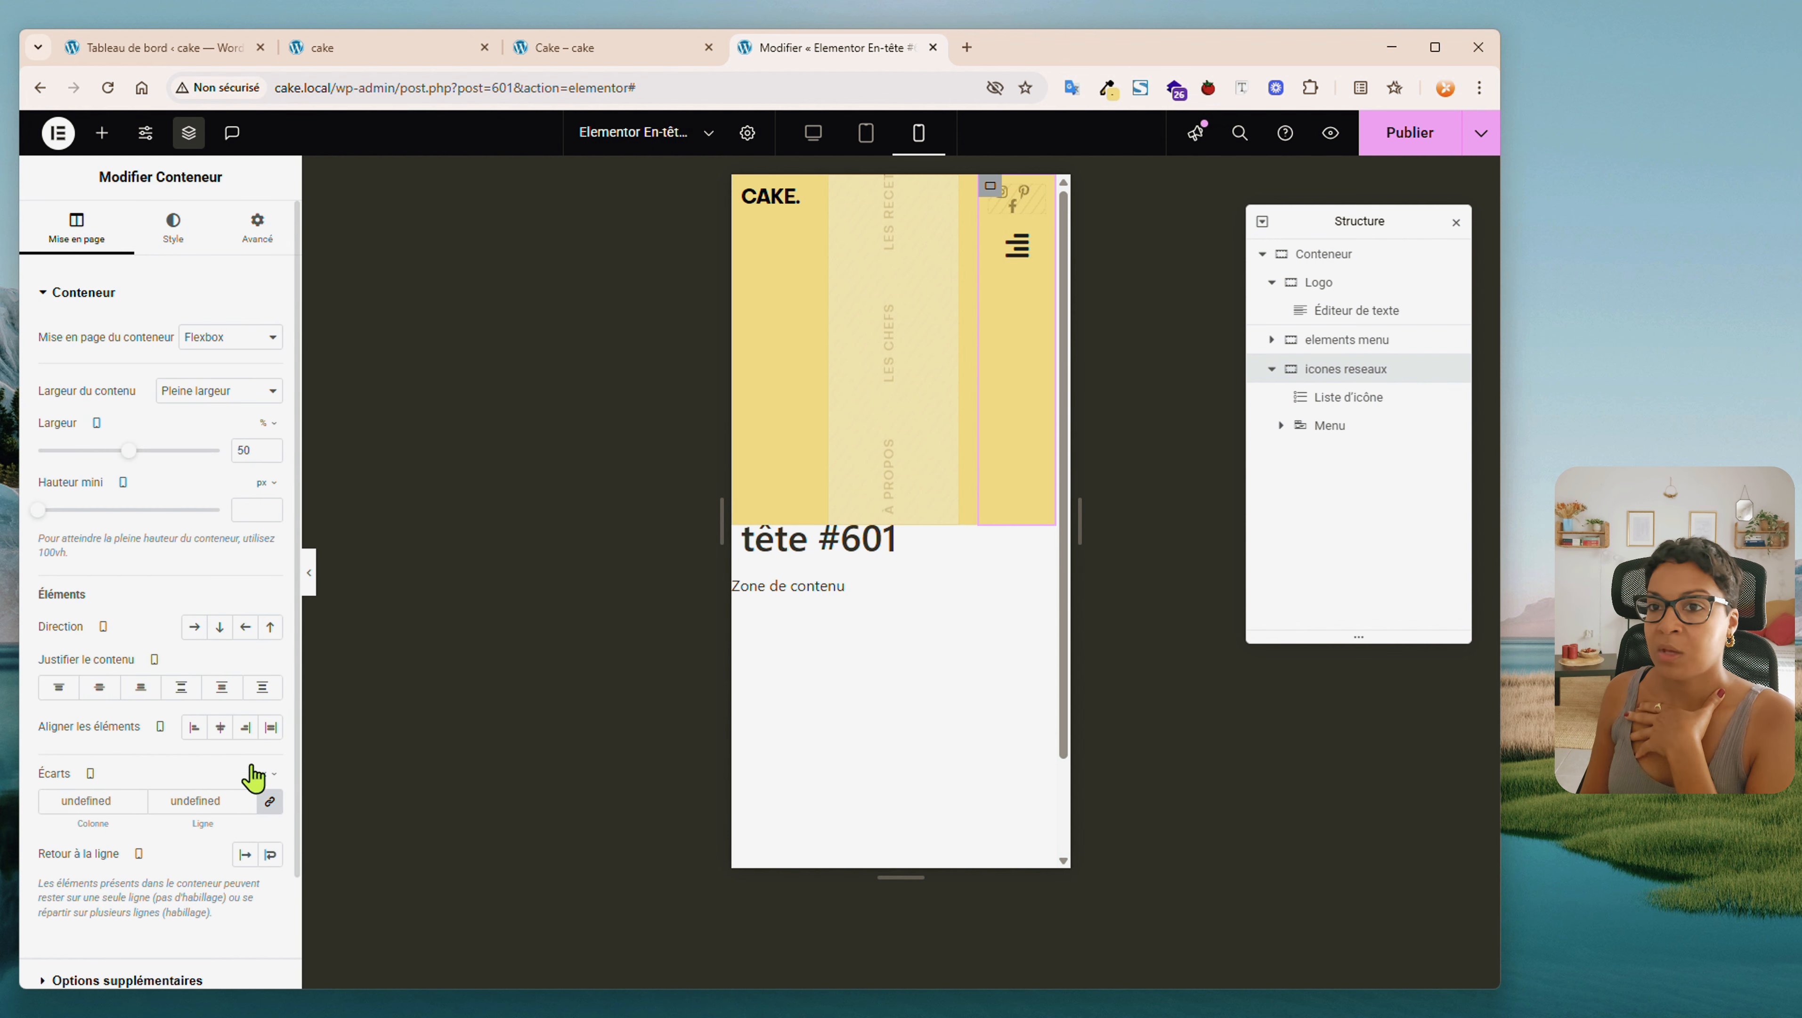
pyautogui.click(245, 727)
pyautogui.click(312, 570)
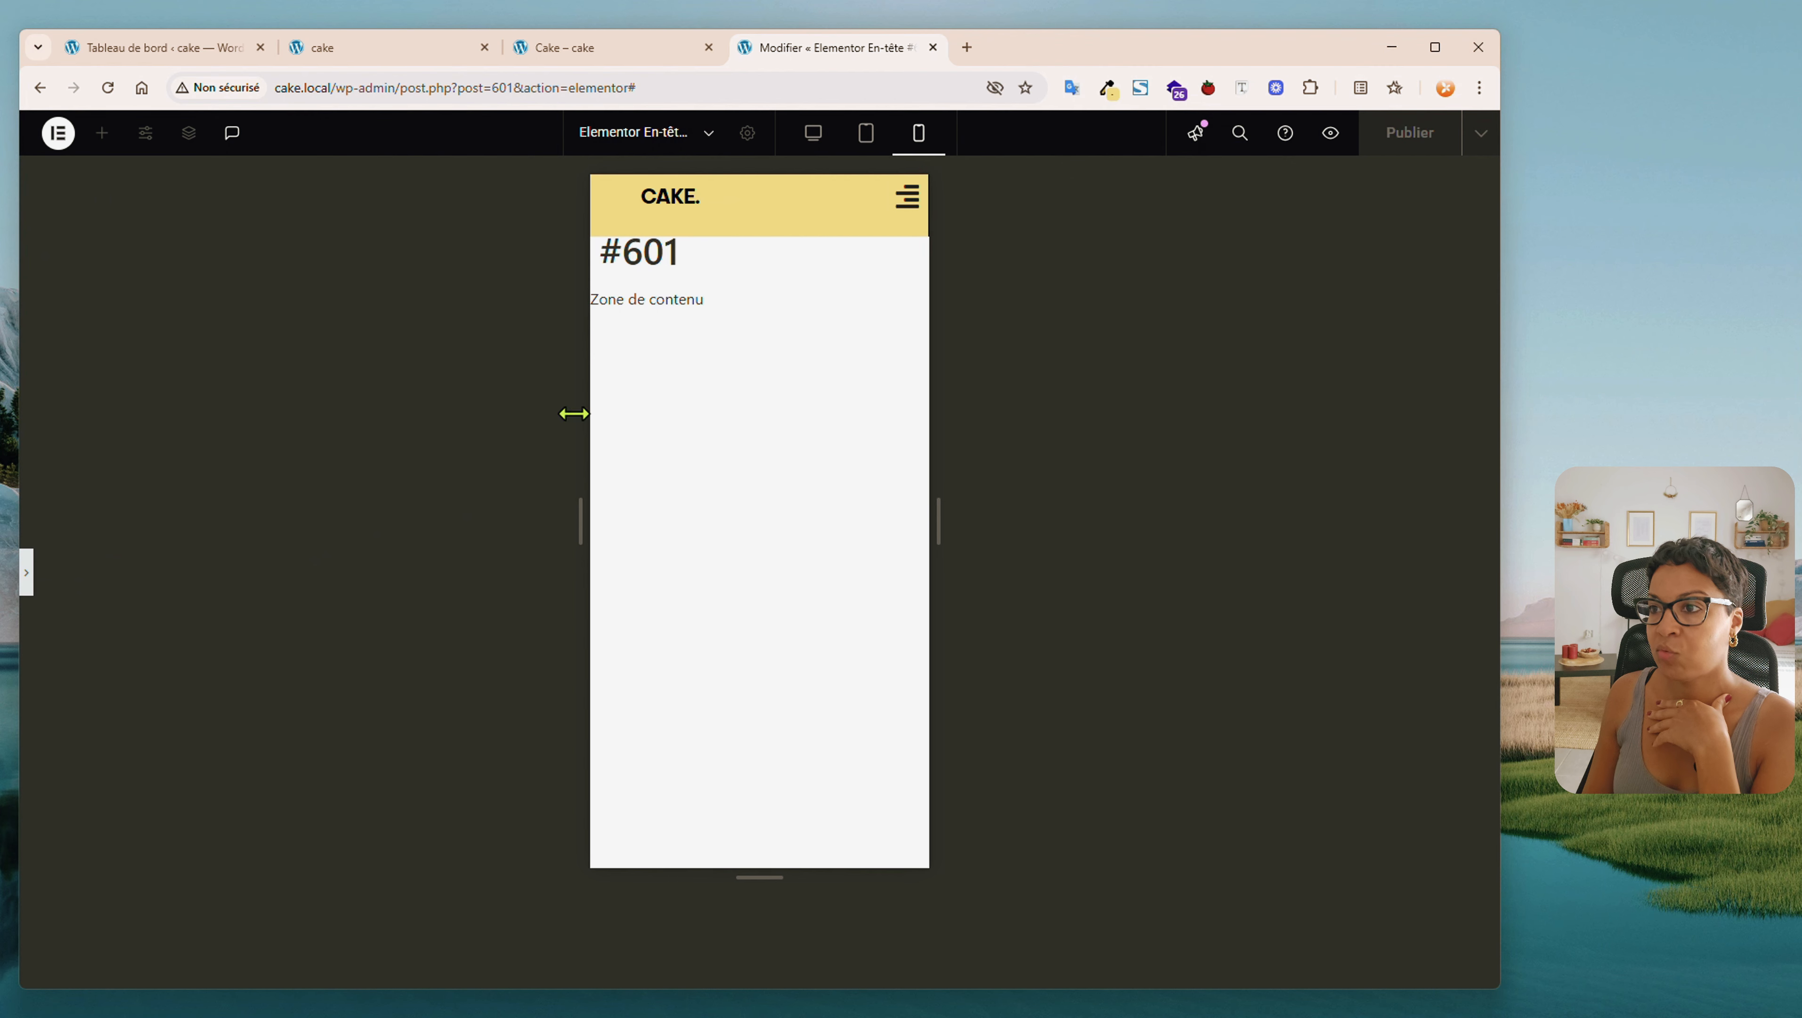
pyautogui.click(25, 573)
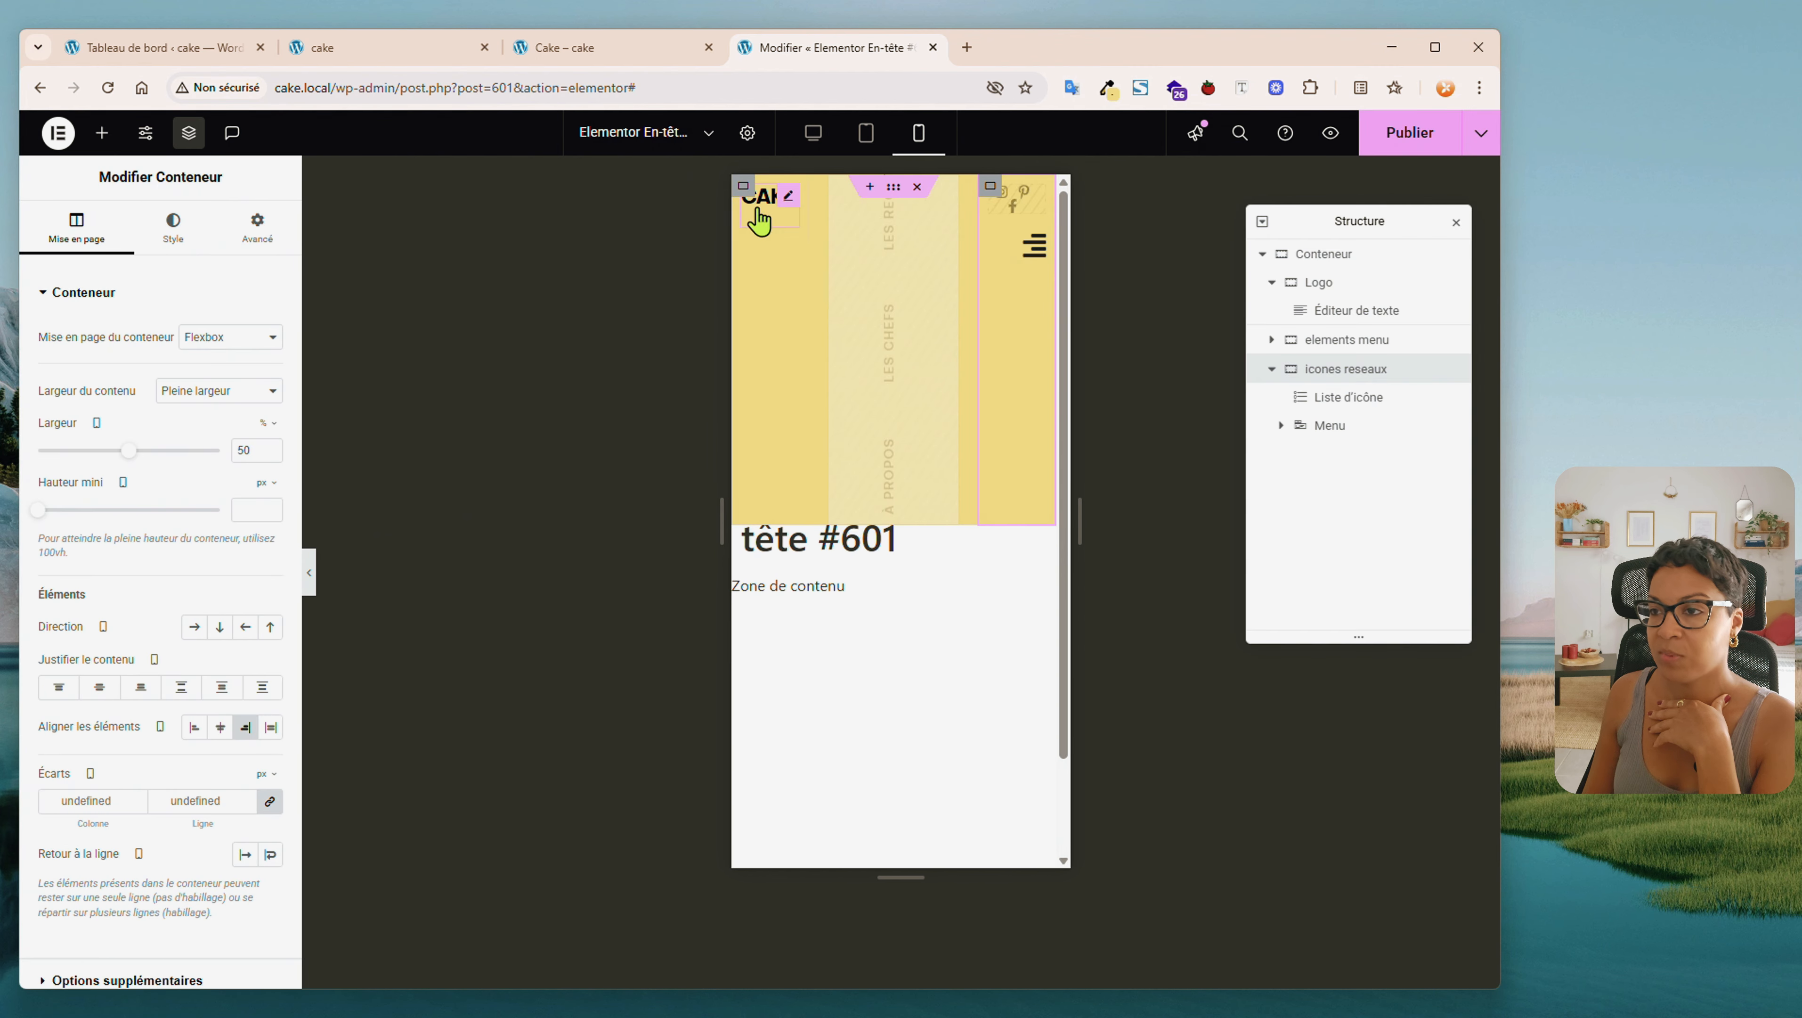
# Justify the content of the Logo and icones reseaux containers to the centre on mobile
pyautogui.click(741, 196)
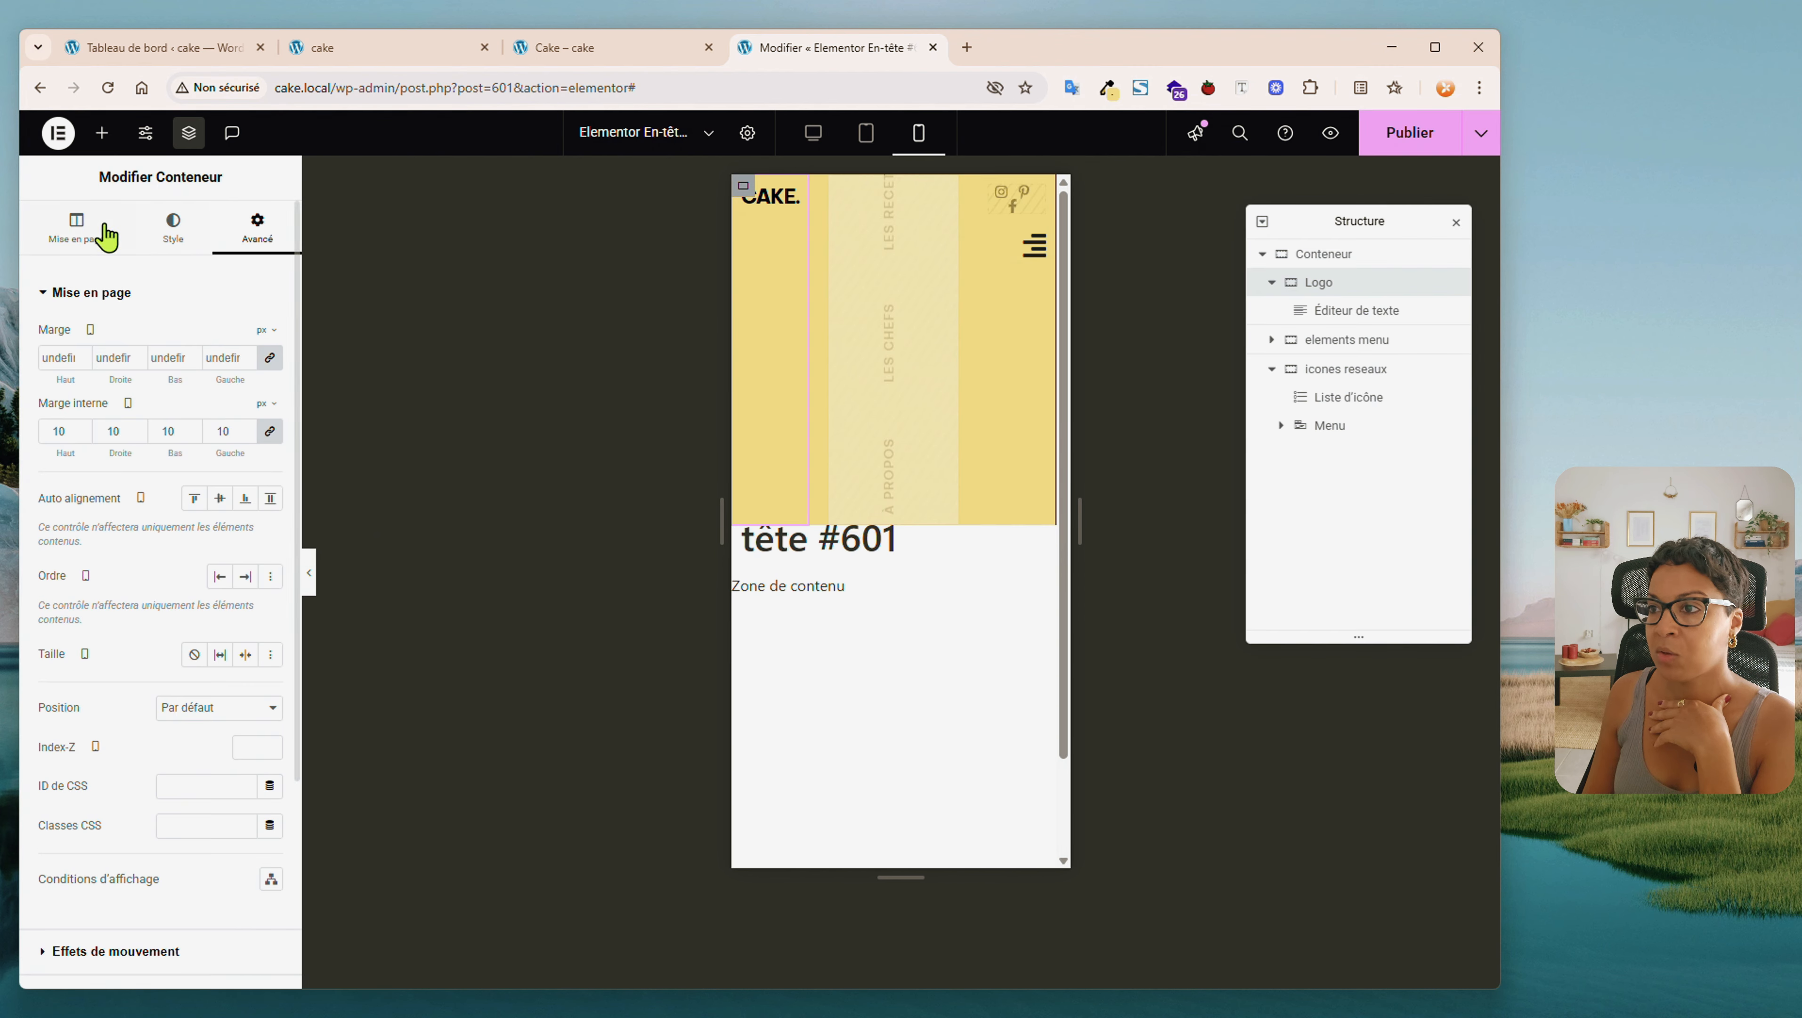
pyautogui.click(96, 235)
pyautogui.scroll(-2, 132, 663)
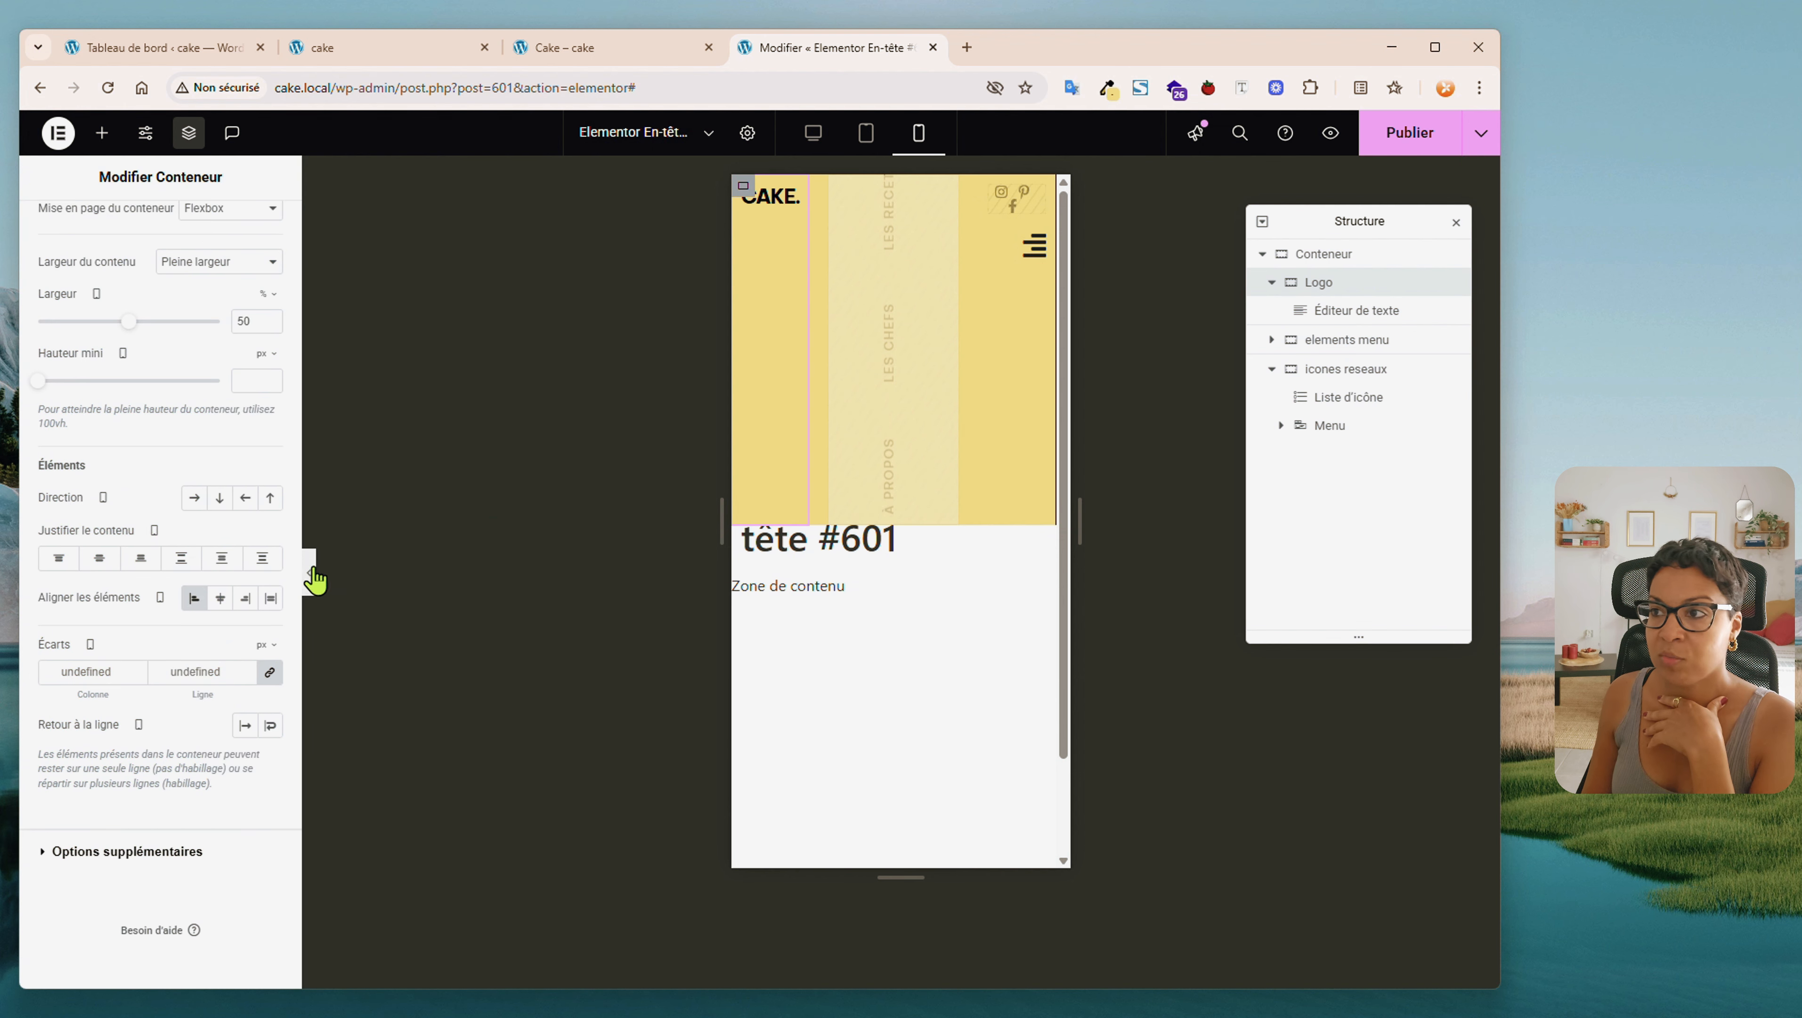
pyautogui.click(101, 563)
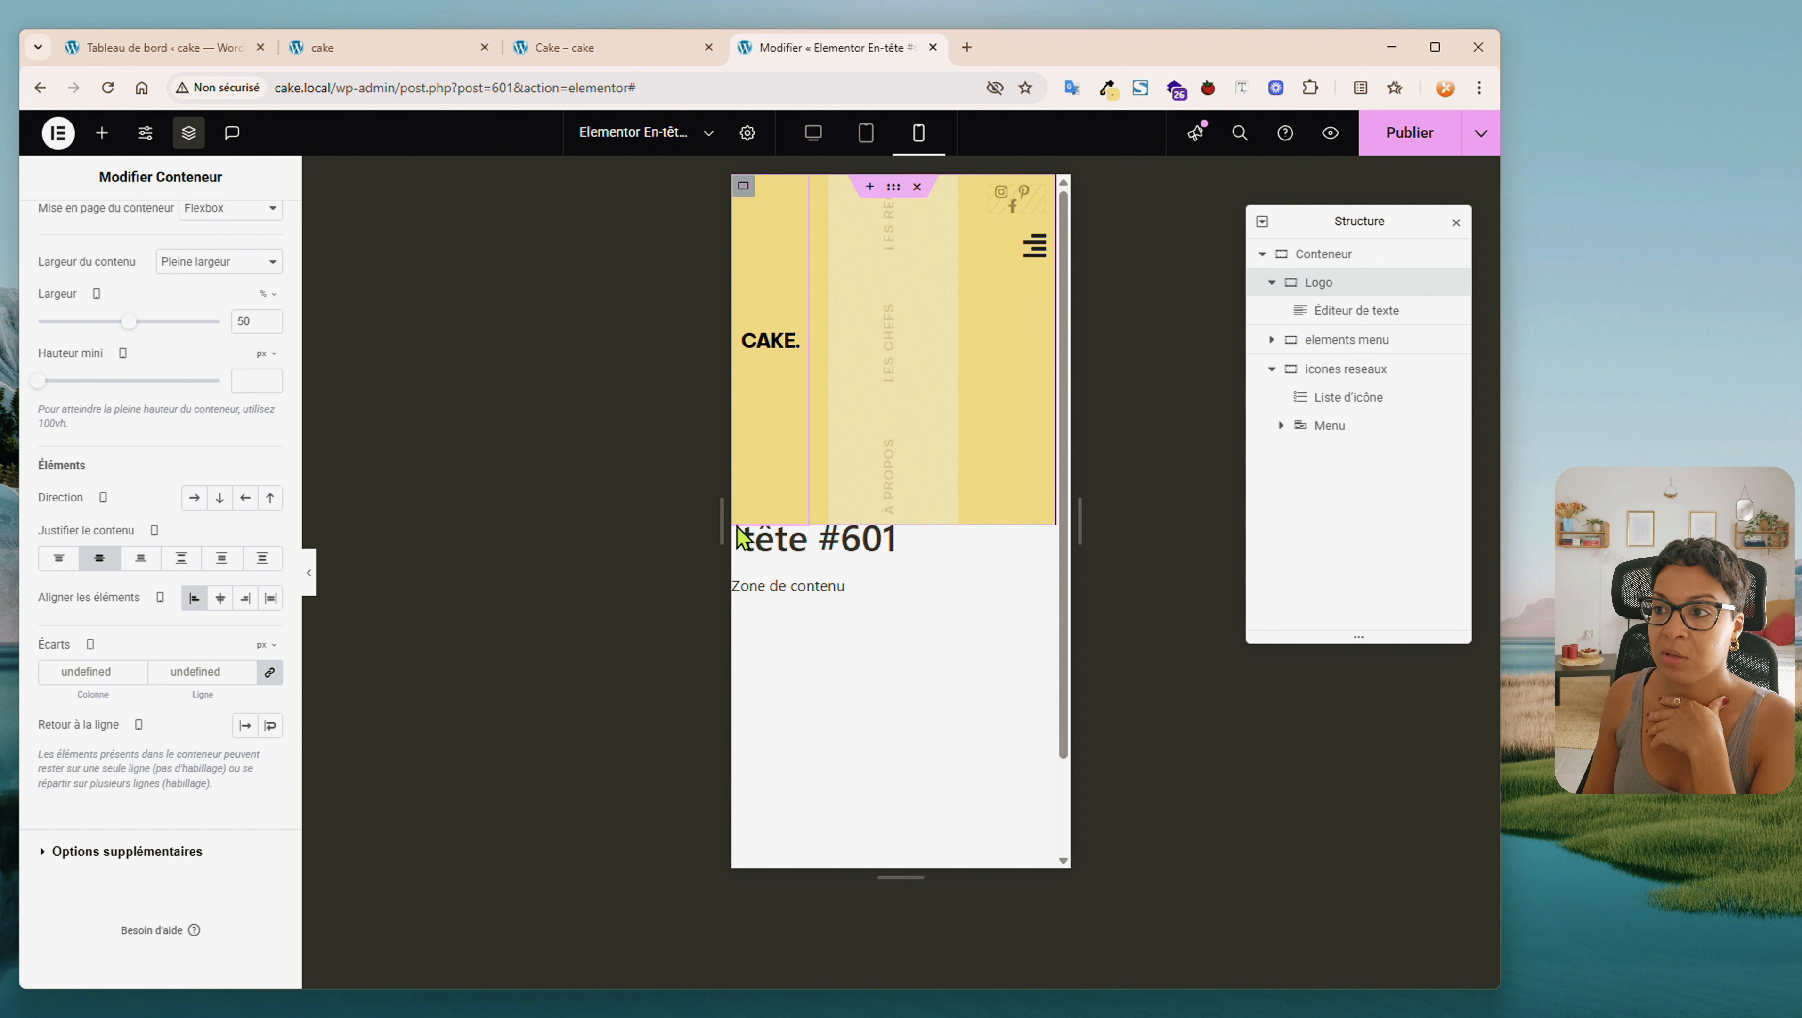
pyautogui.click(991, 187)
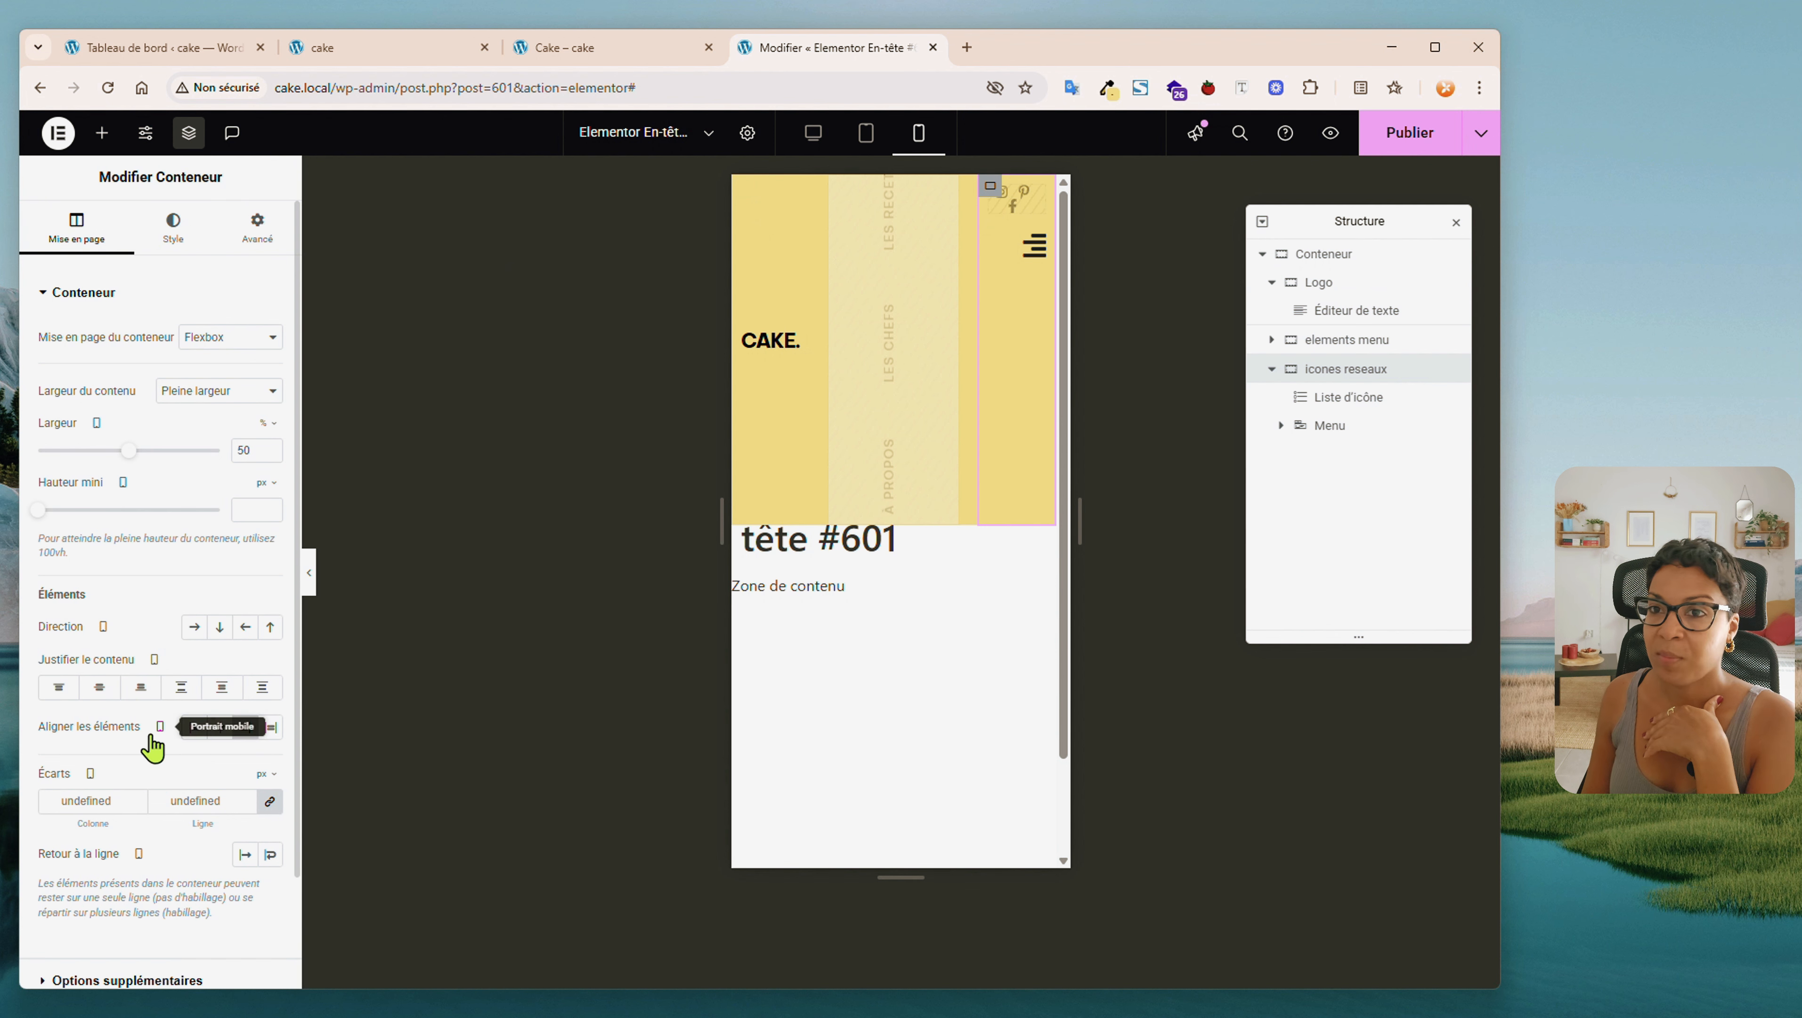
pyautogui.click(98, 688)
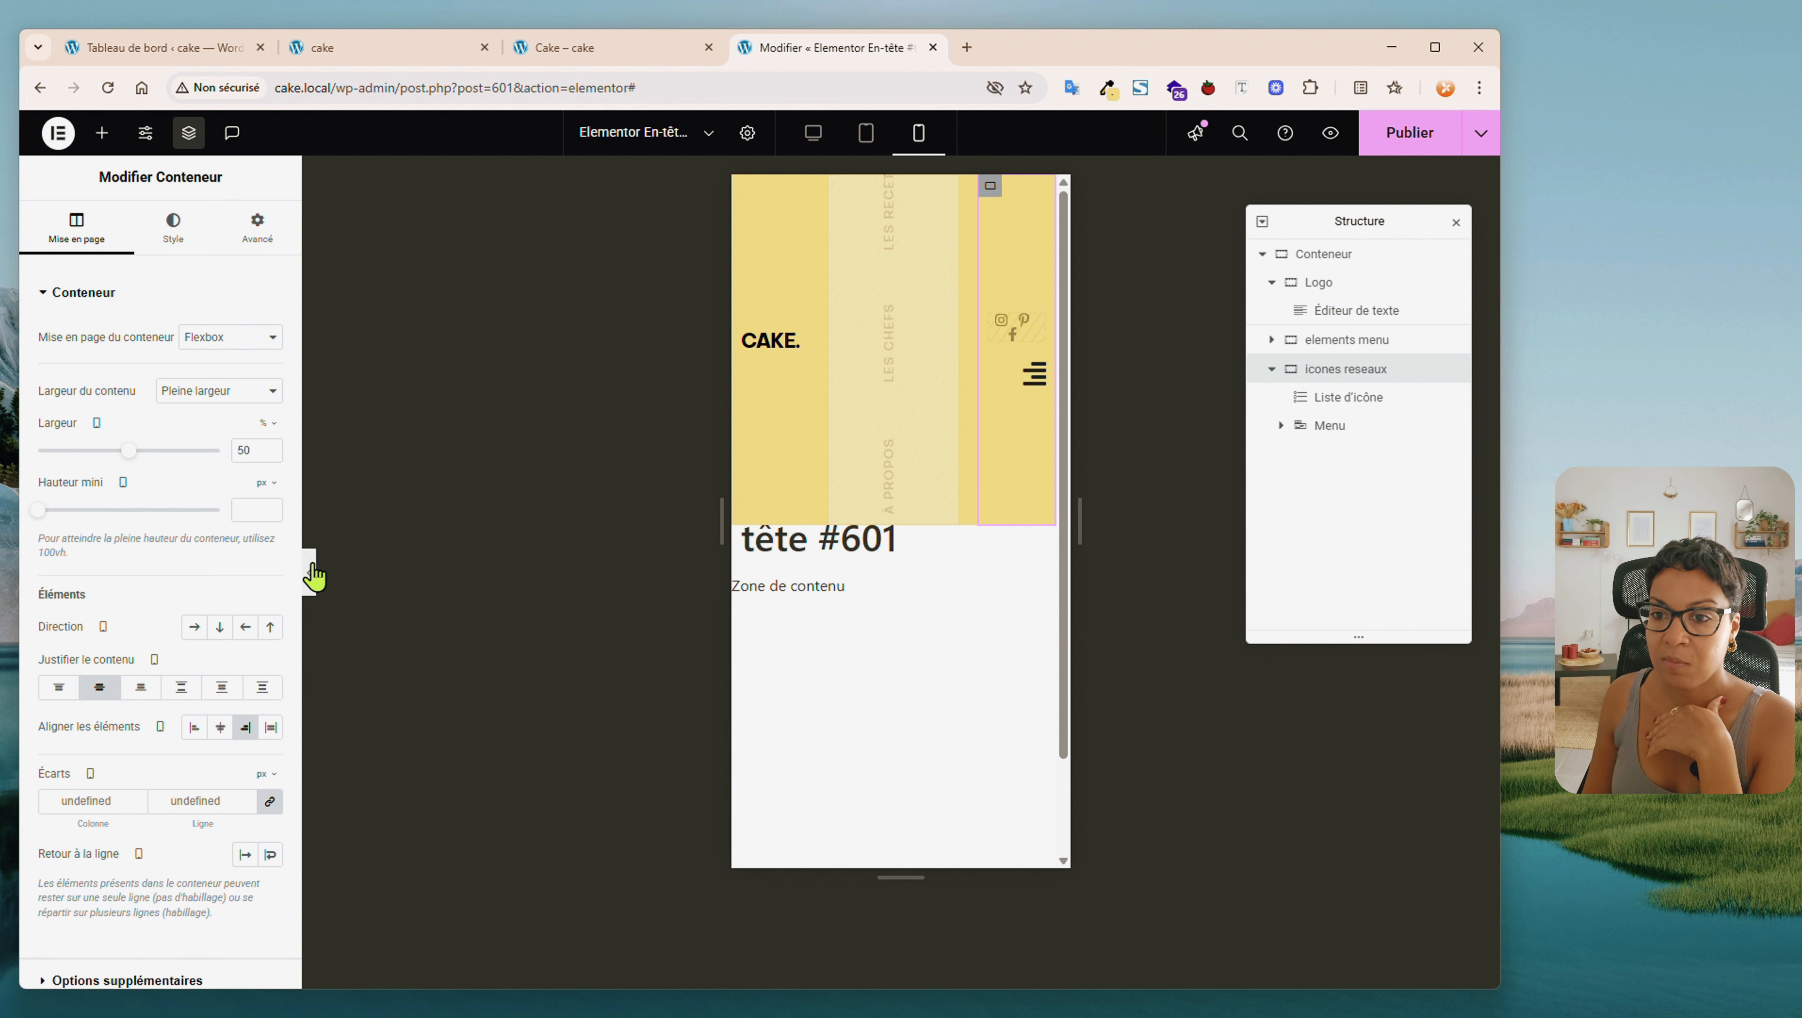
# Hide the Menu widget on desktop and portrait tablet, and publish the header
pyautogui.click(1036, 427)
pyautogui.click(249, 229)
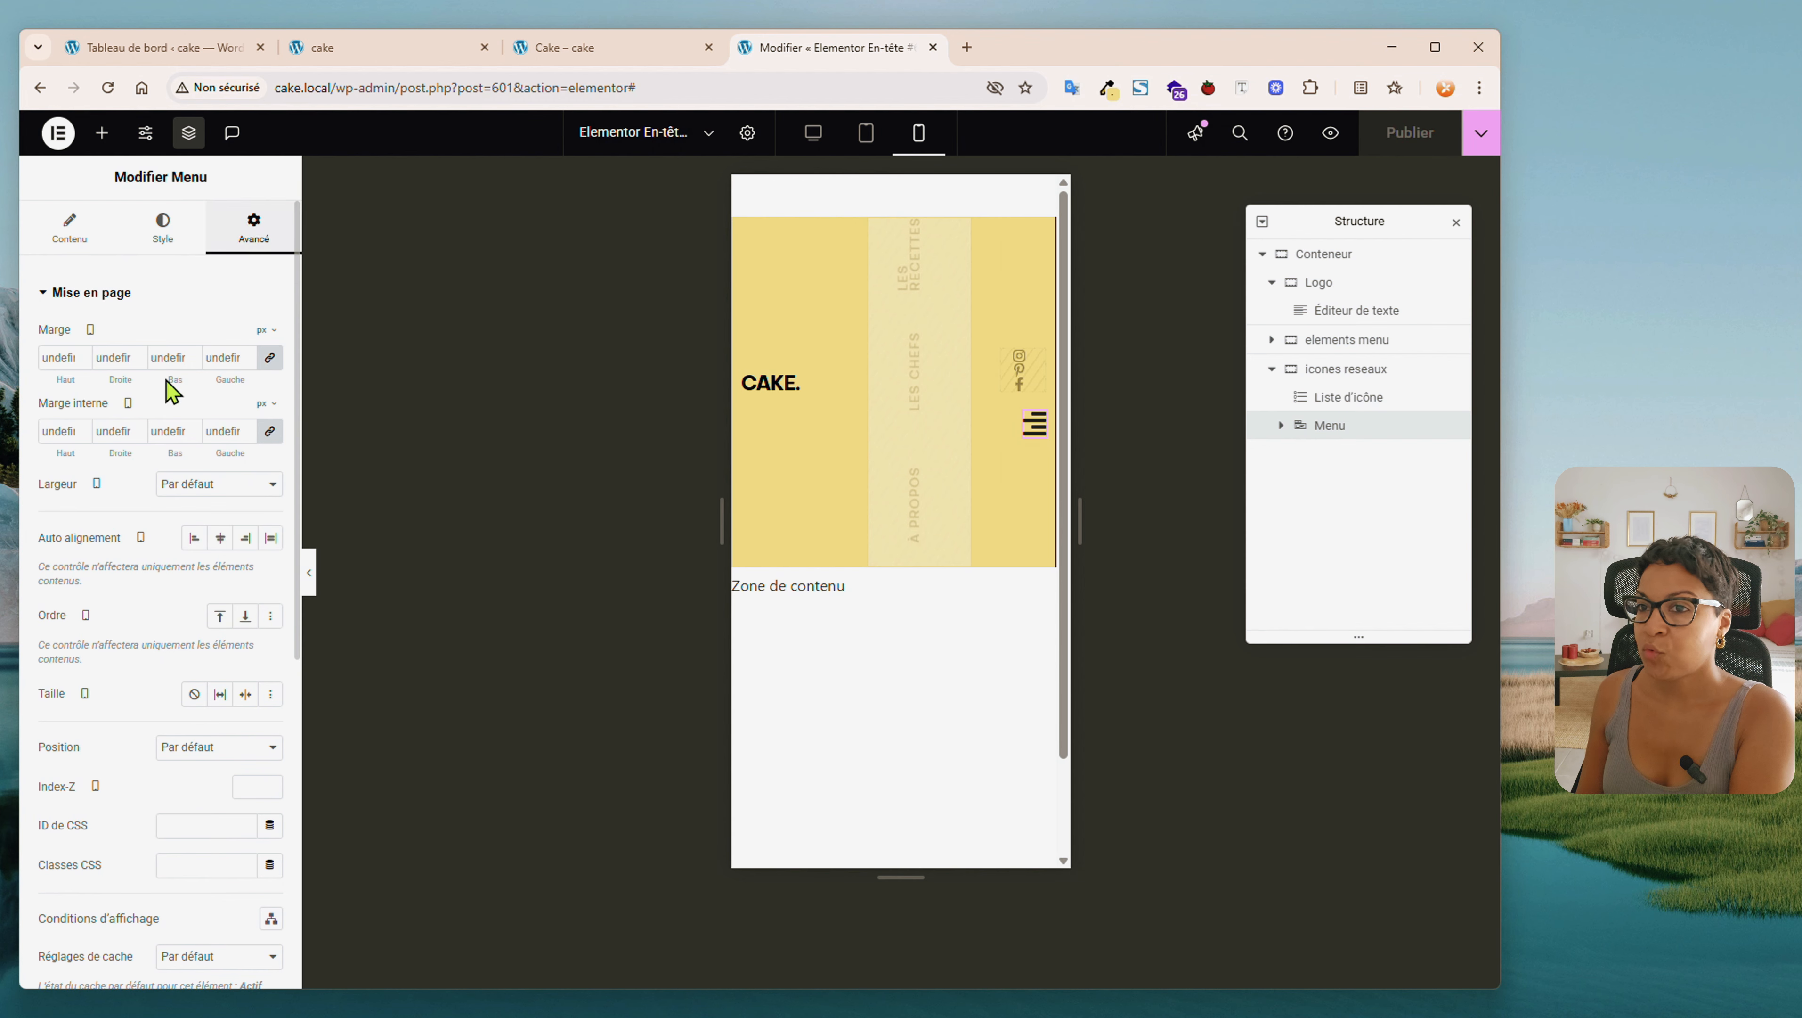
pyautogui.scroll(-8, 157, 463)
pyautogui.click(142, 765)
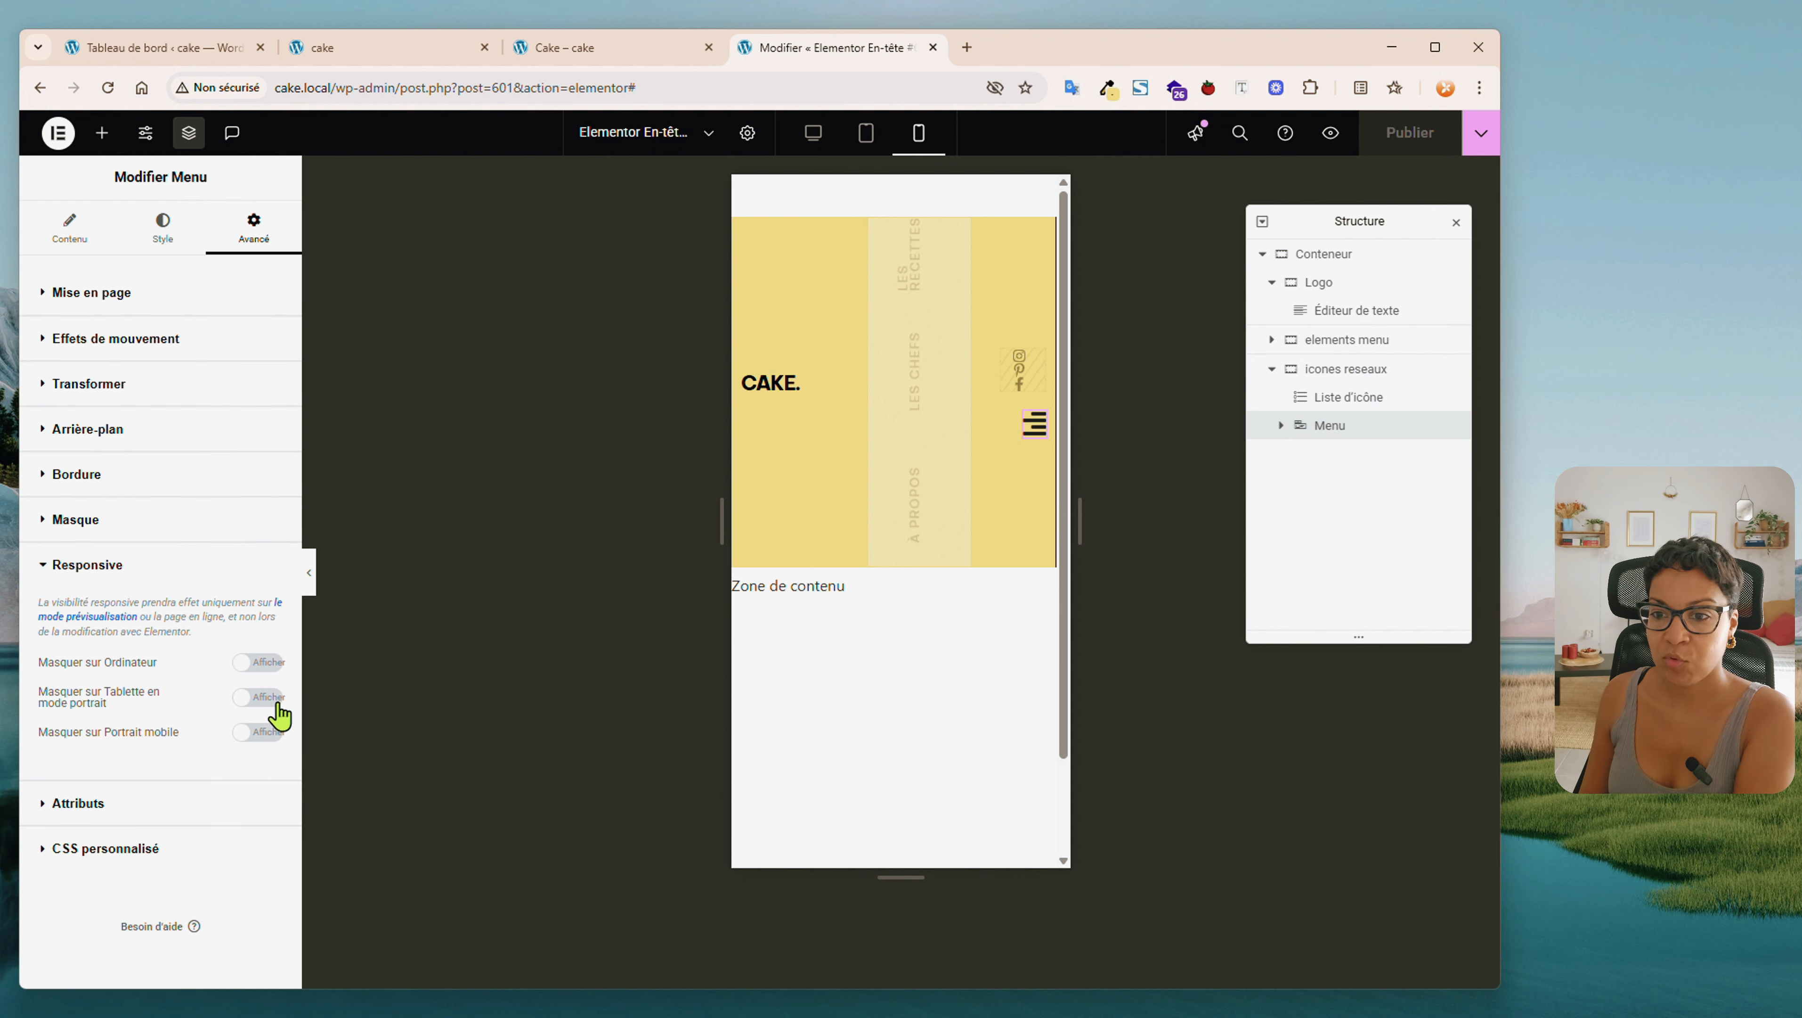
pyautogui.click(264, 697)
pyautogui.click(257, 662)
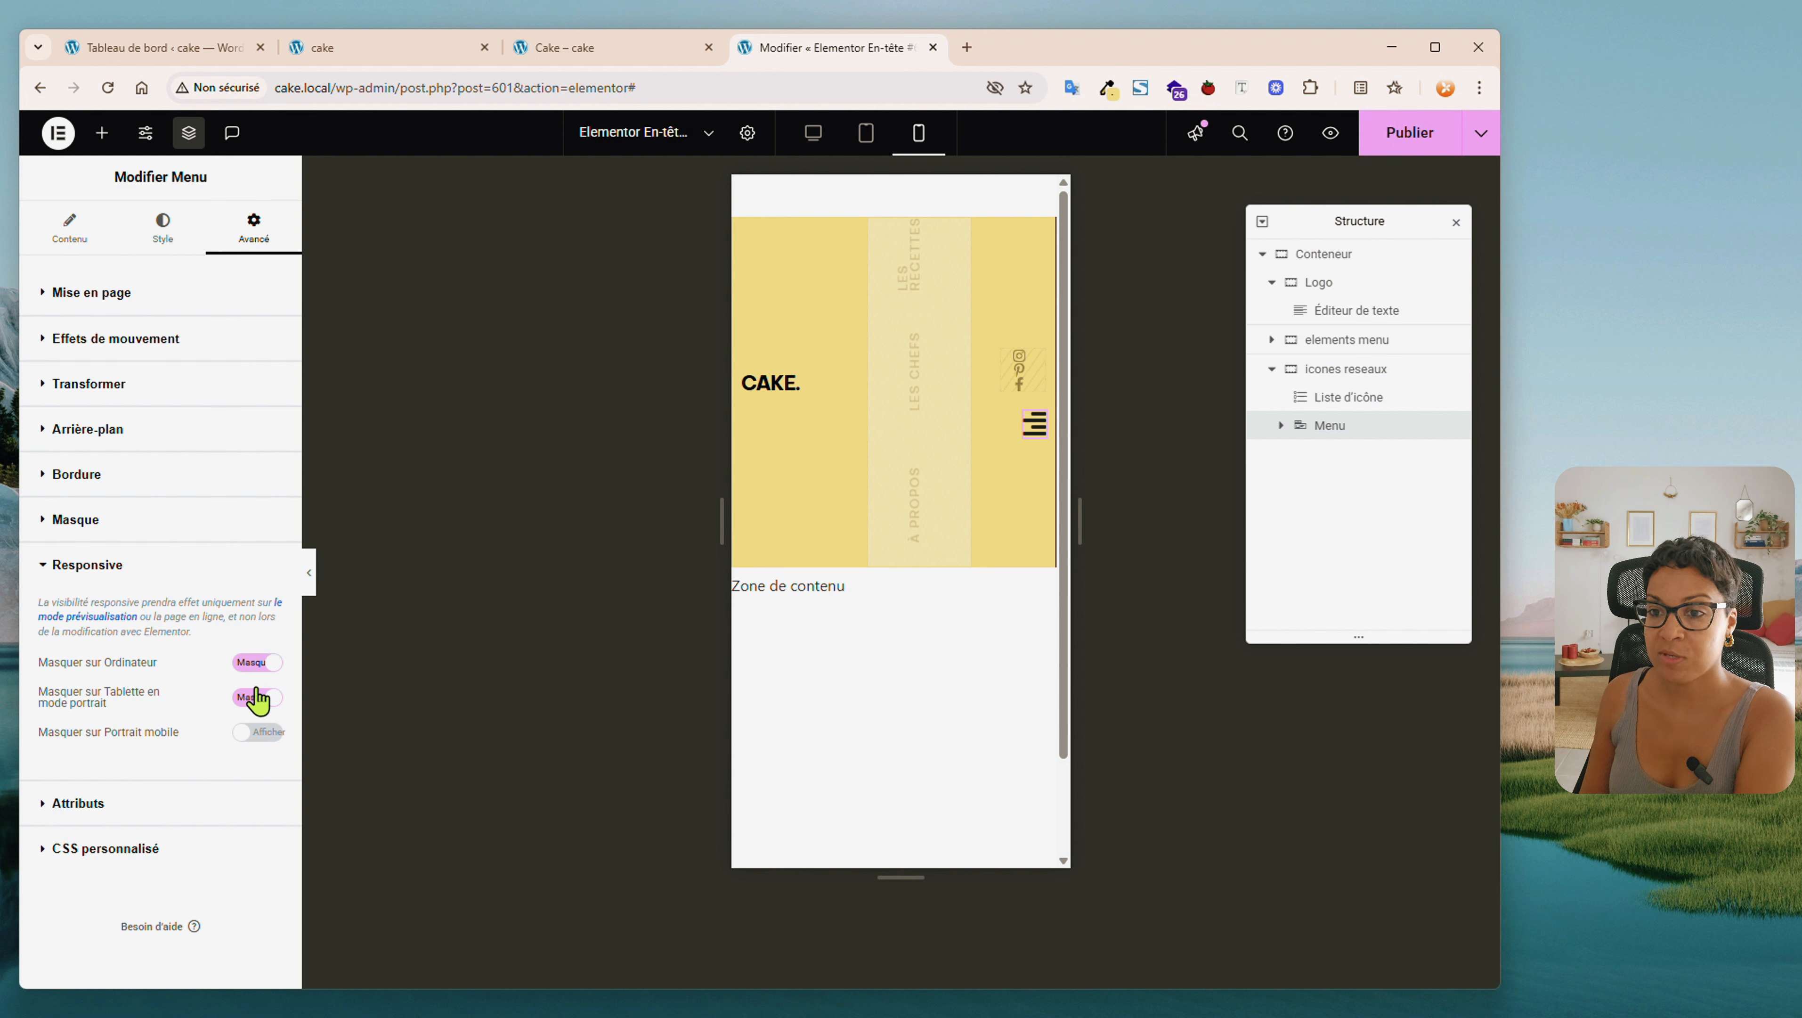
pyautogui.click(1378, 133)
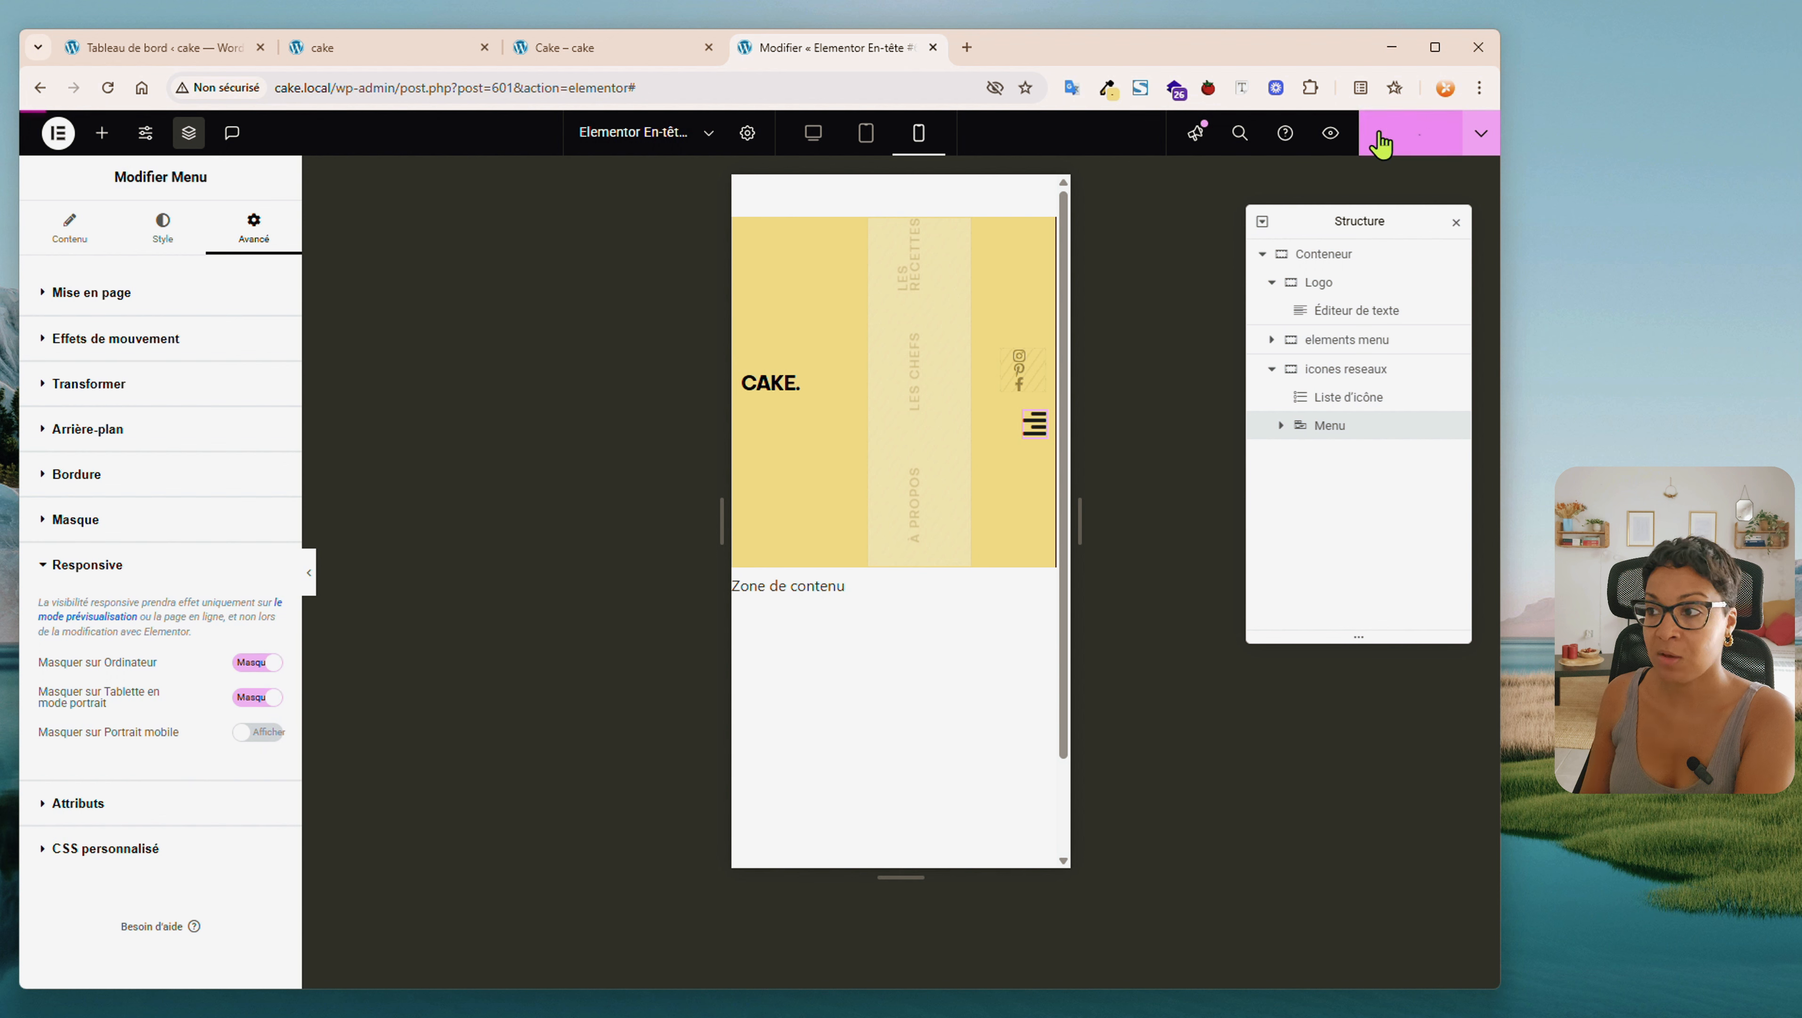
# Set the Logo container's top padding to 25 px on mobile and check the logo's alignment in the preview
pyautogui.click(734, 305)
pyautogui.click(257, 235)
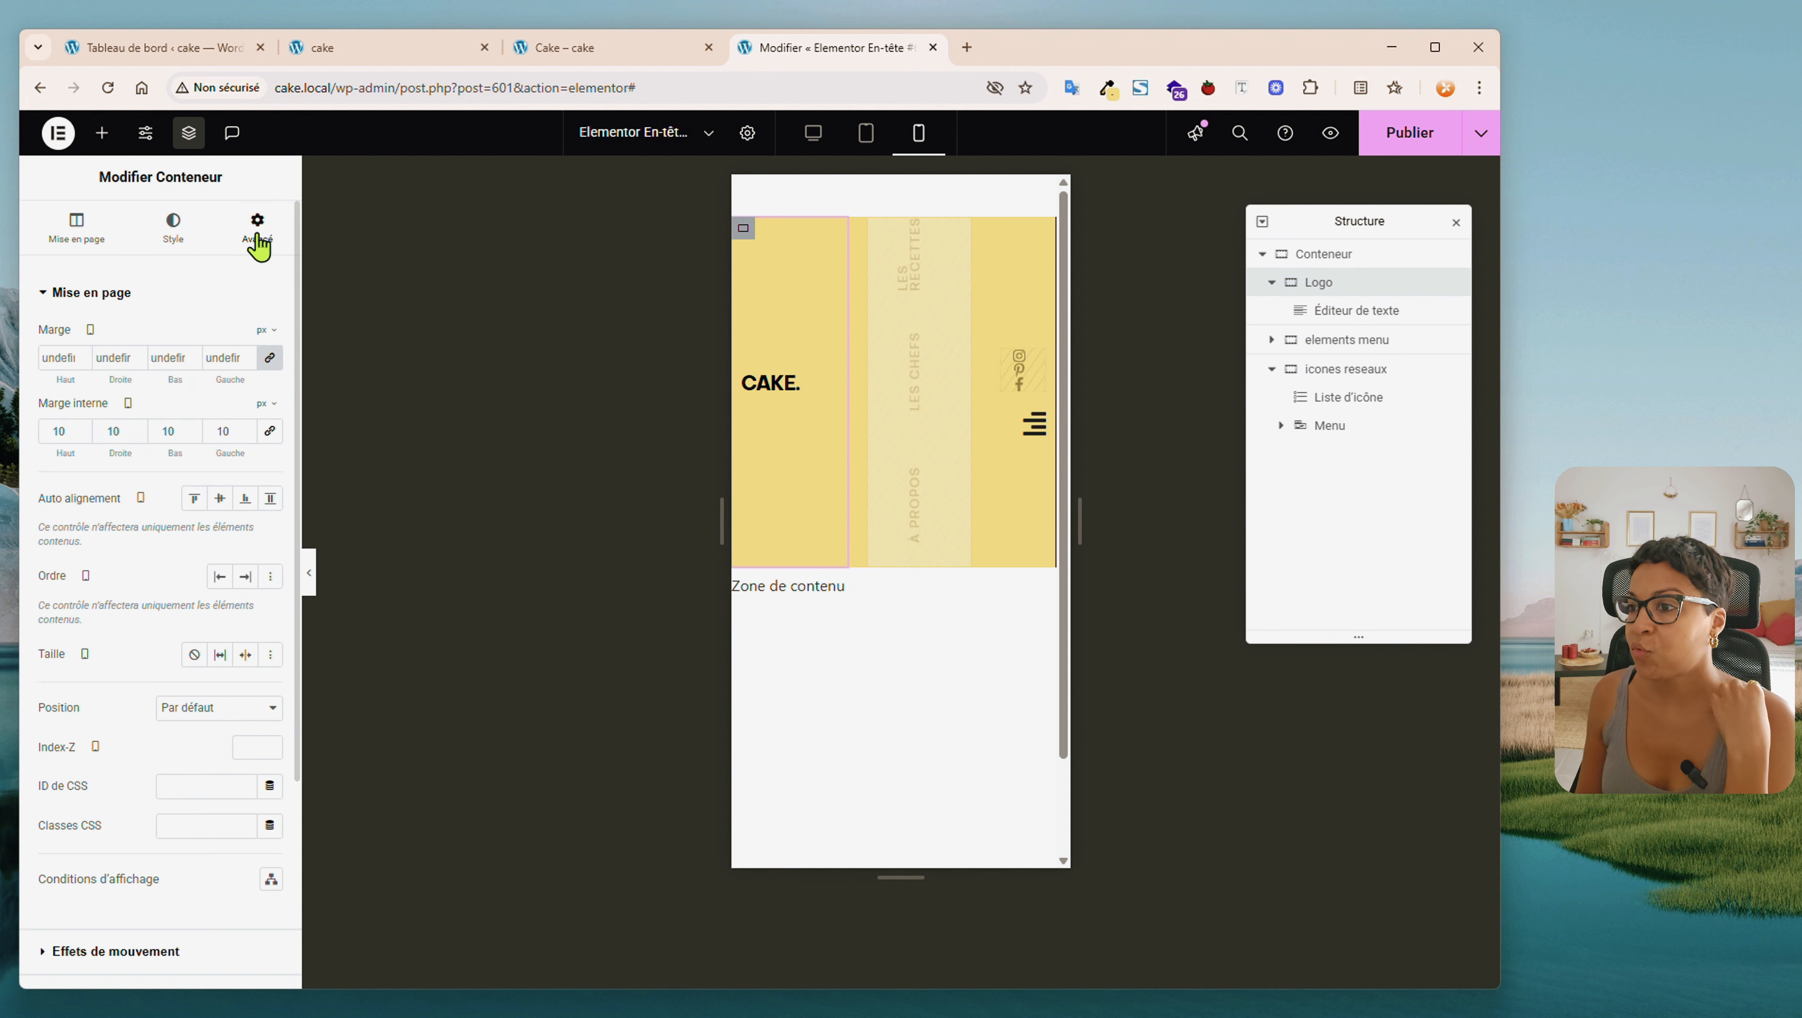
pyautogui.doubleClick(59, 431)
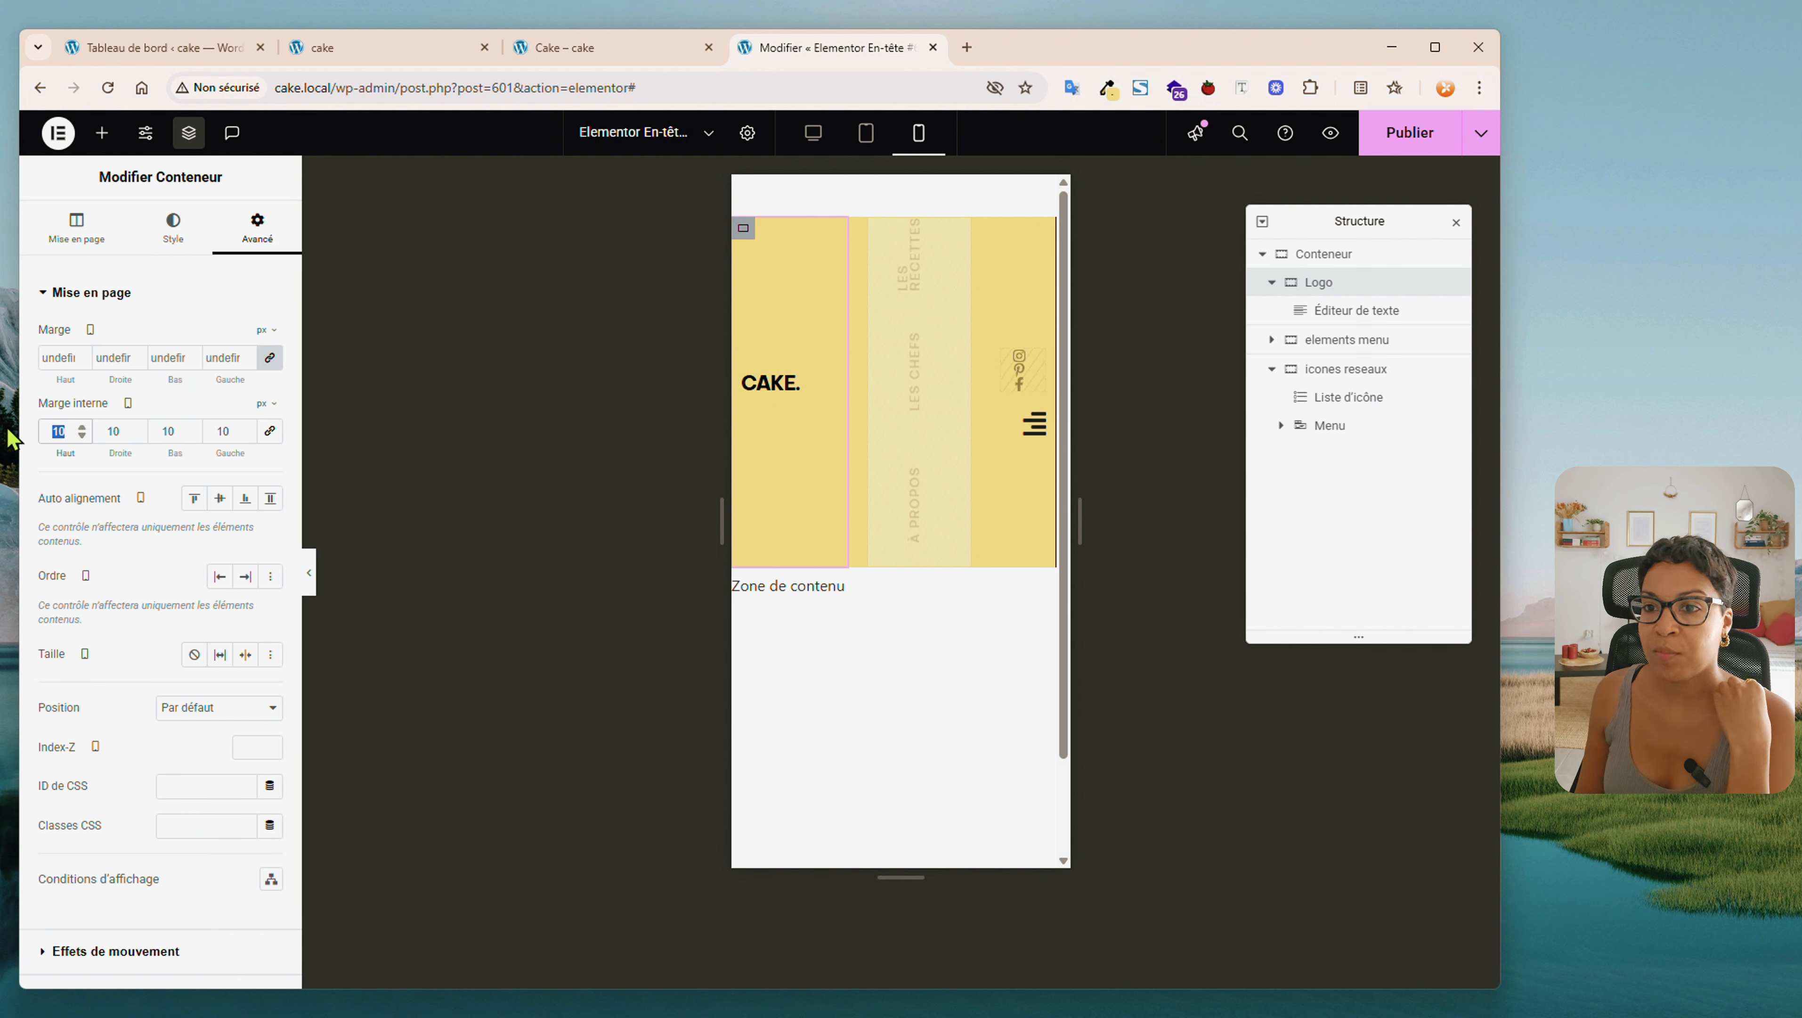
pyautogui.write('25')
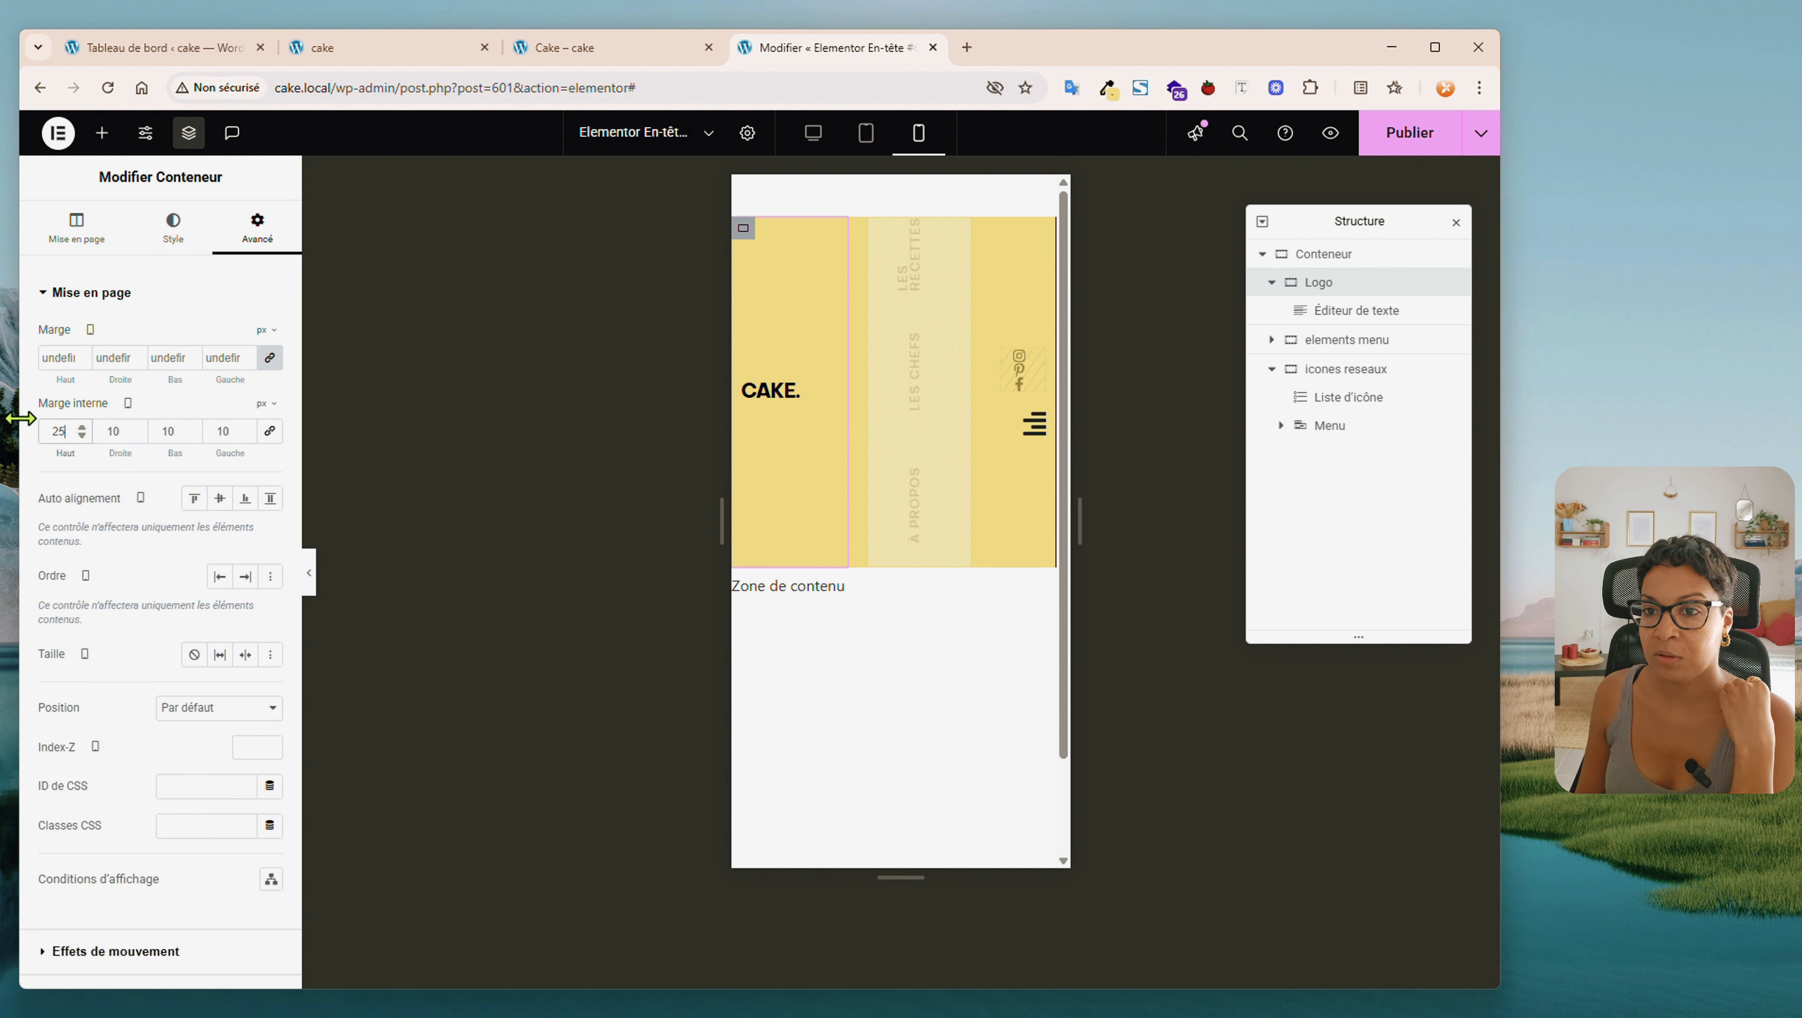
pyautogui.click(309, 574)
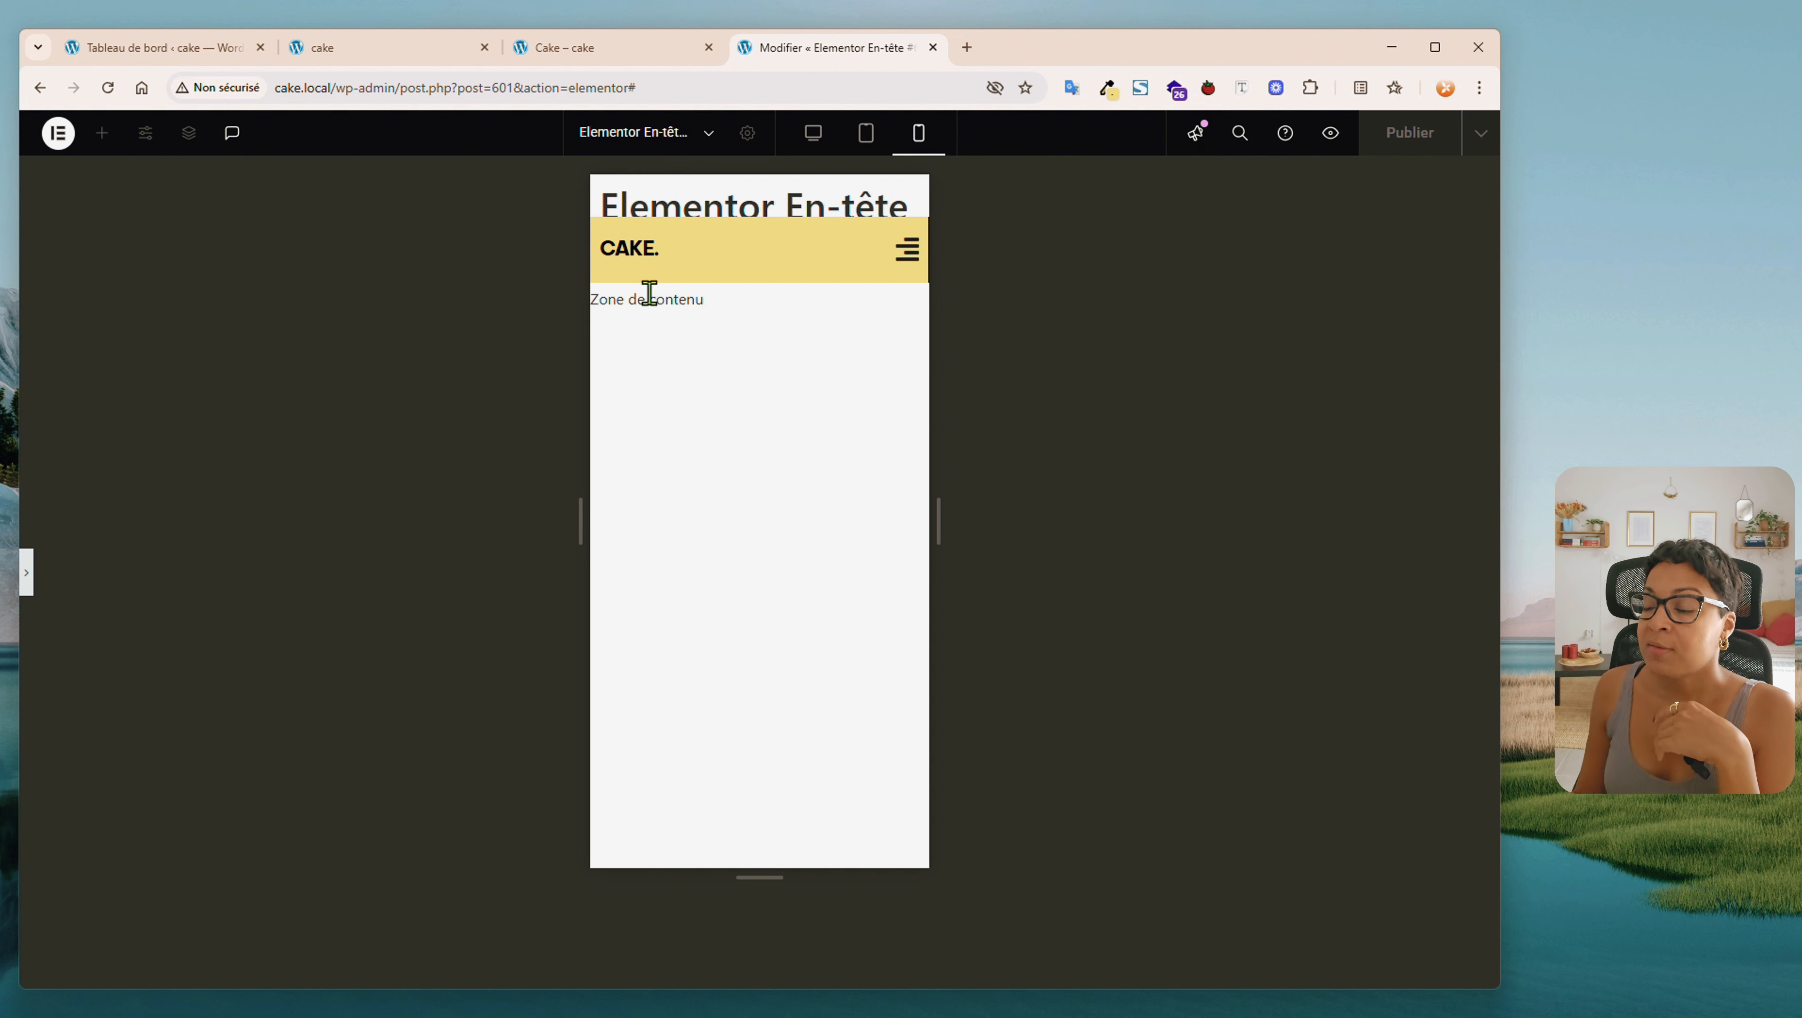
pyautogui.click(25, 577)
# Set the main container's mobile border width to 1 px at the bottom and 0 on the other sides, and publish the header
pyautogui.click(1318, 260)
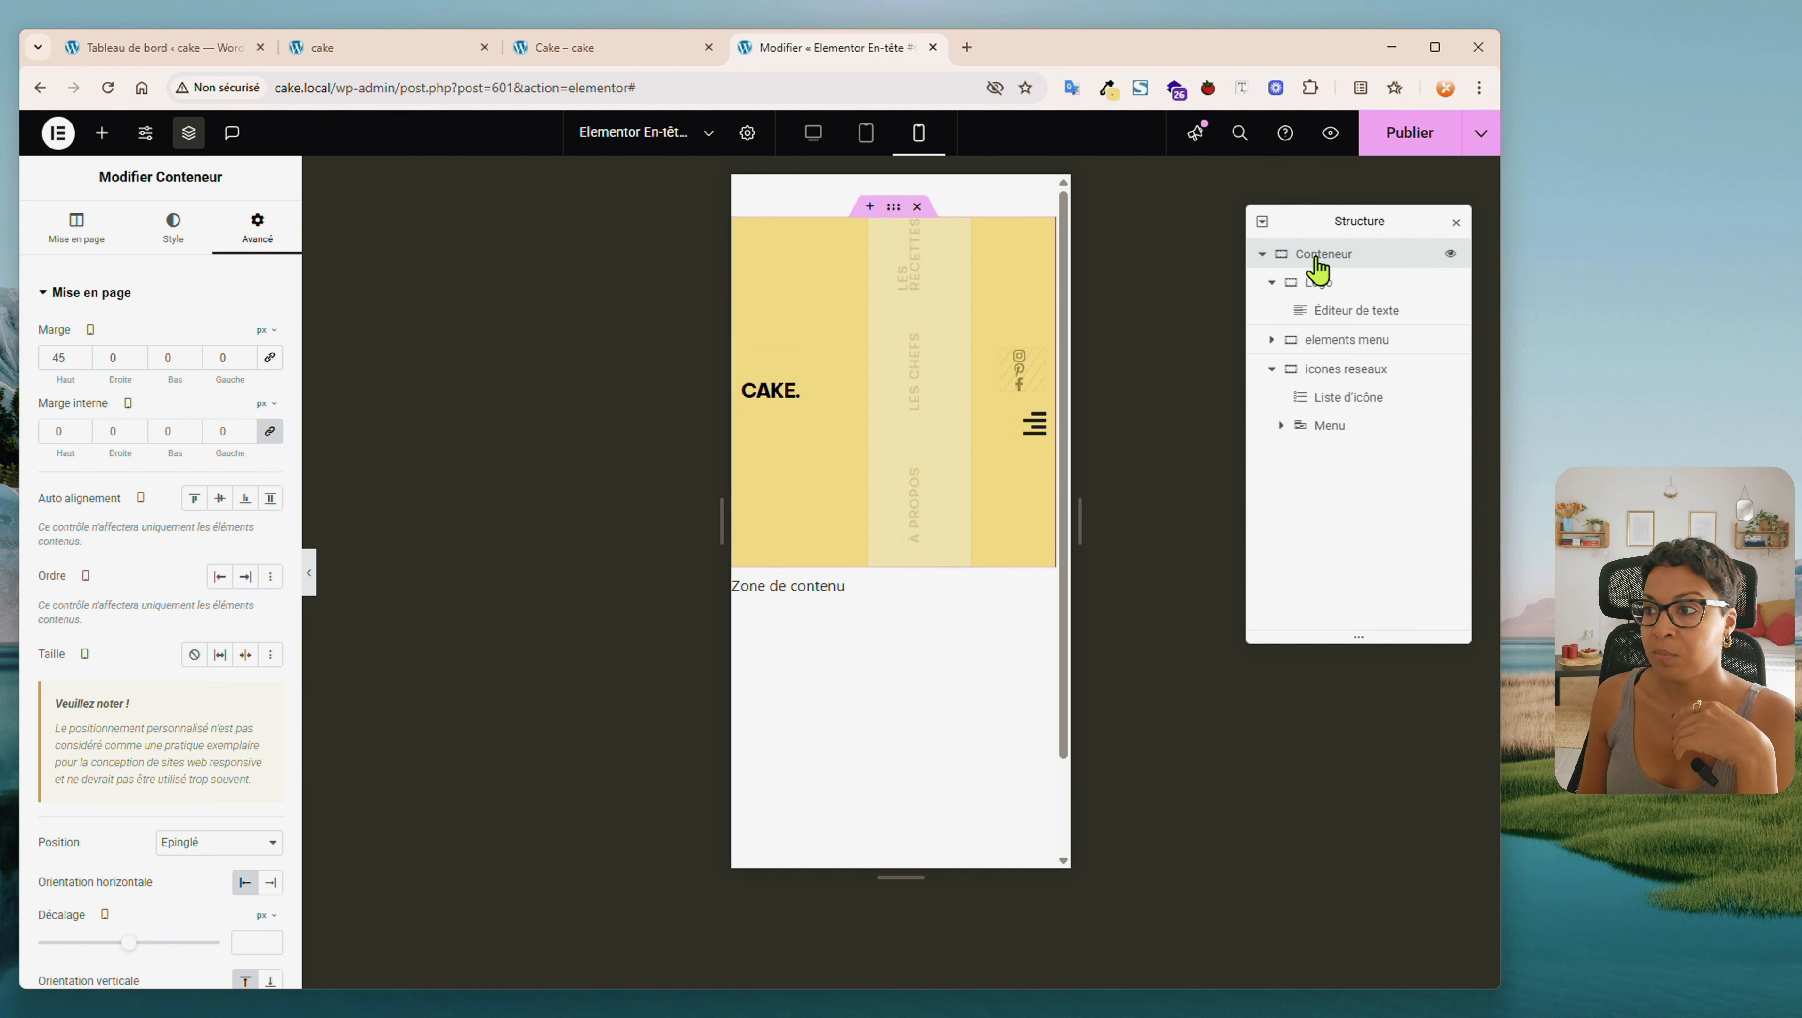
pyautogui.click(172, 235)
pyautogui.click(84, 776)
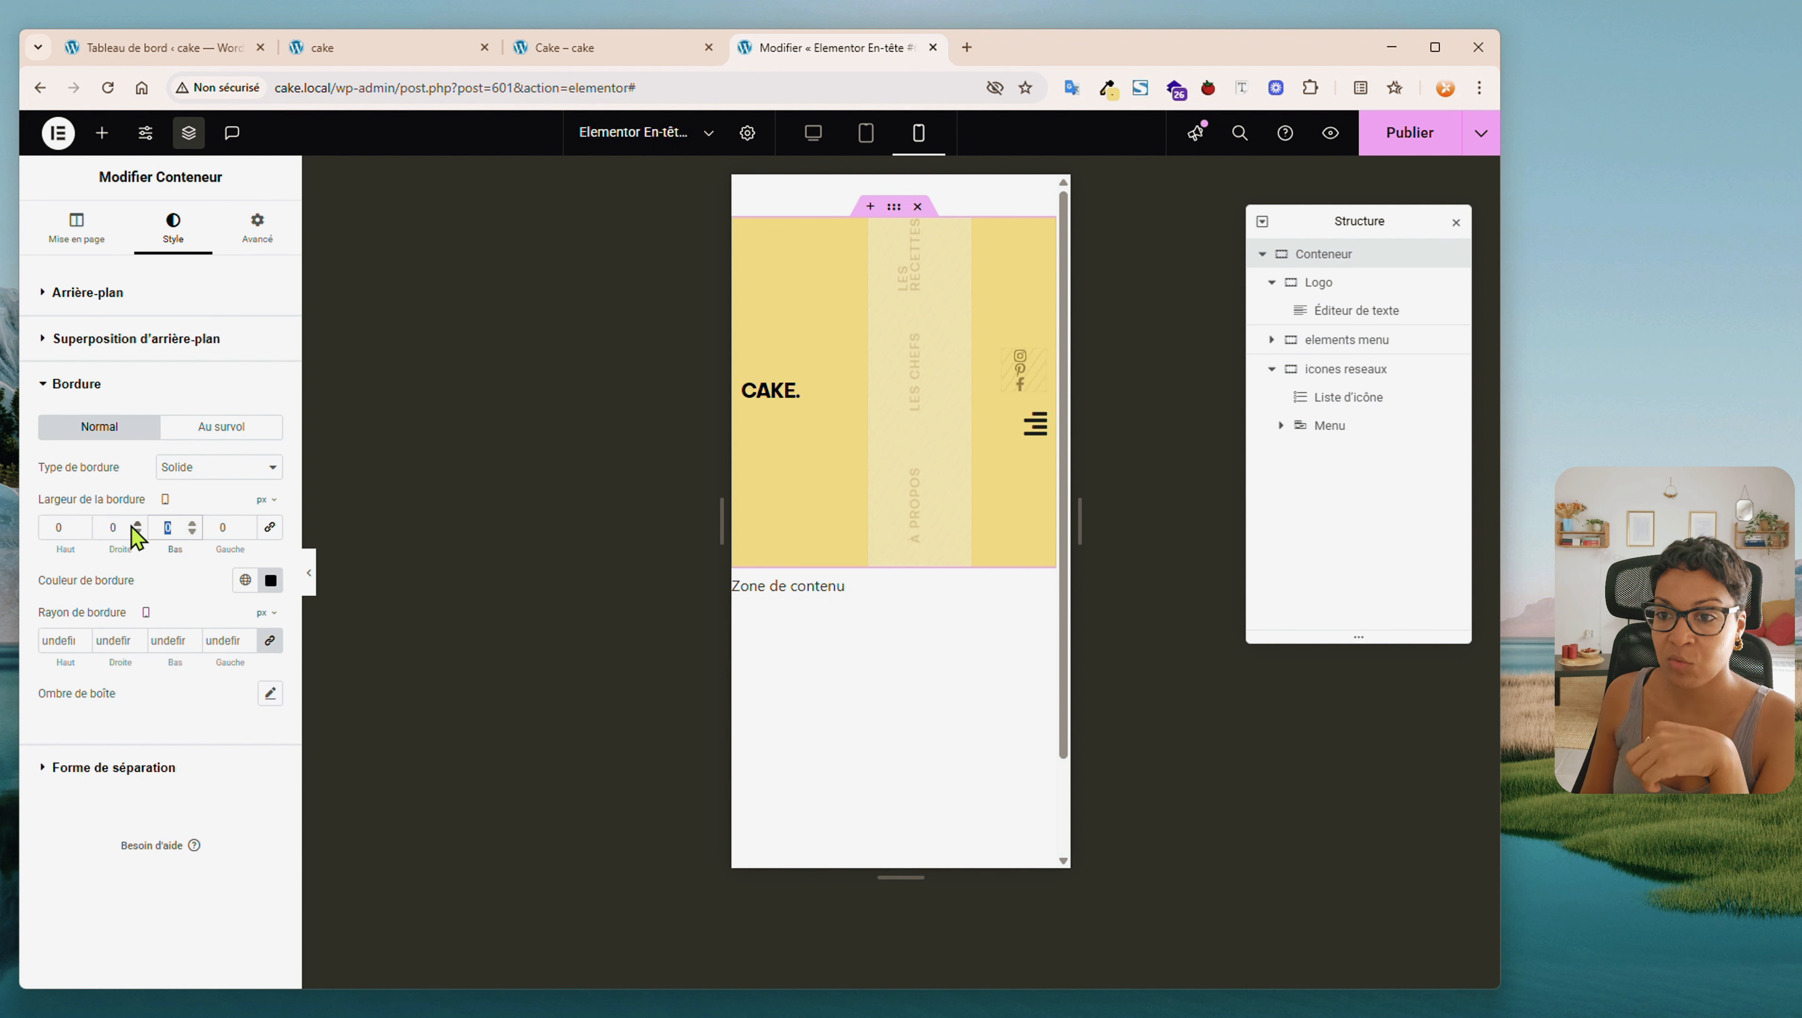
pyautogui.write('1')
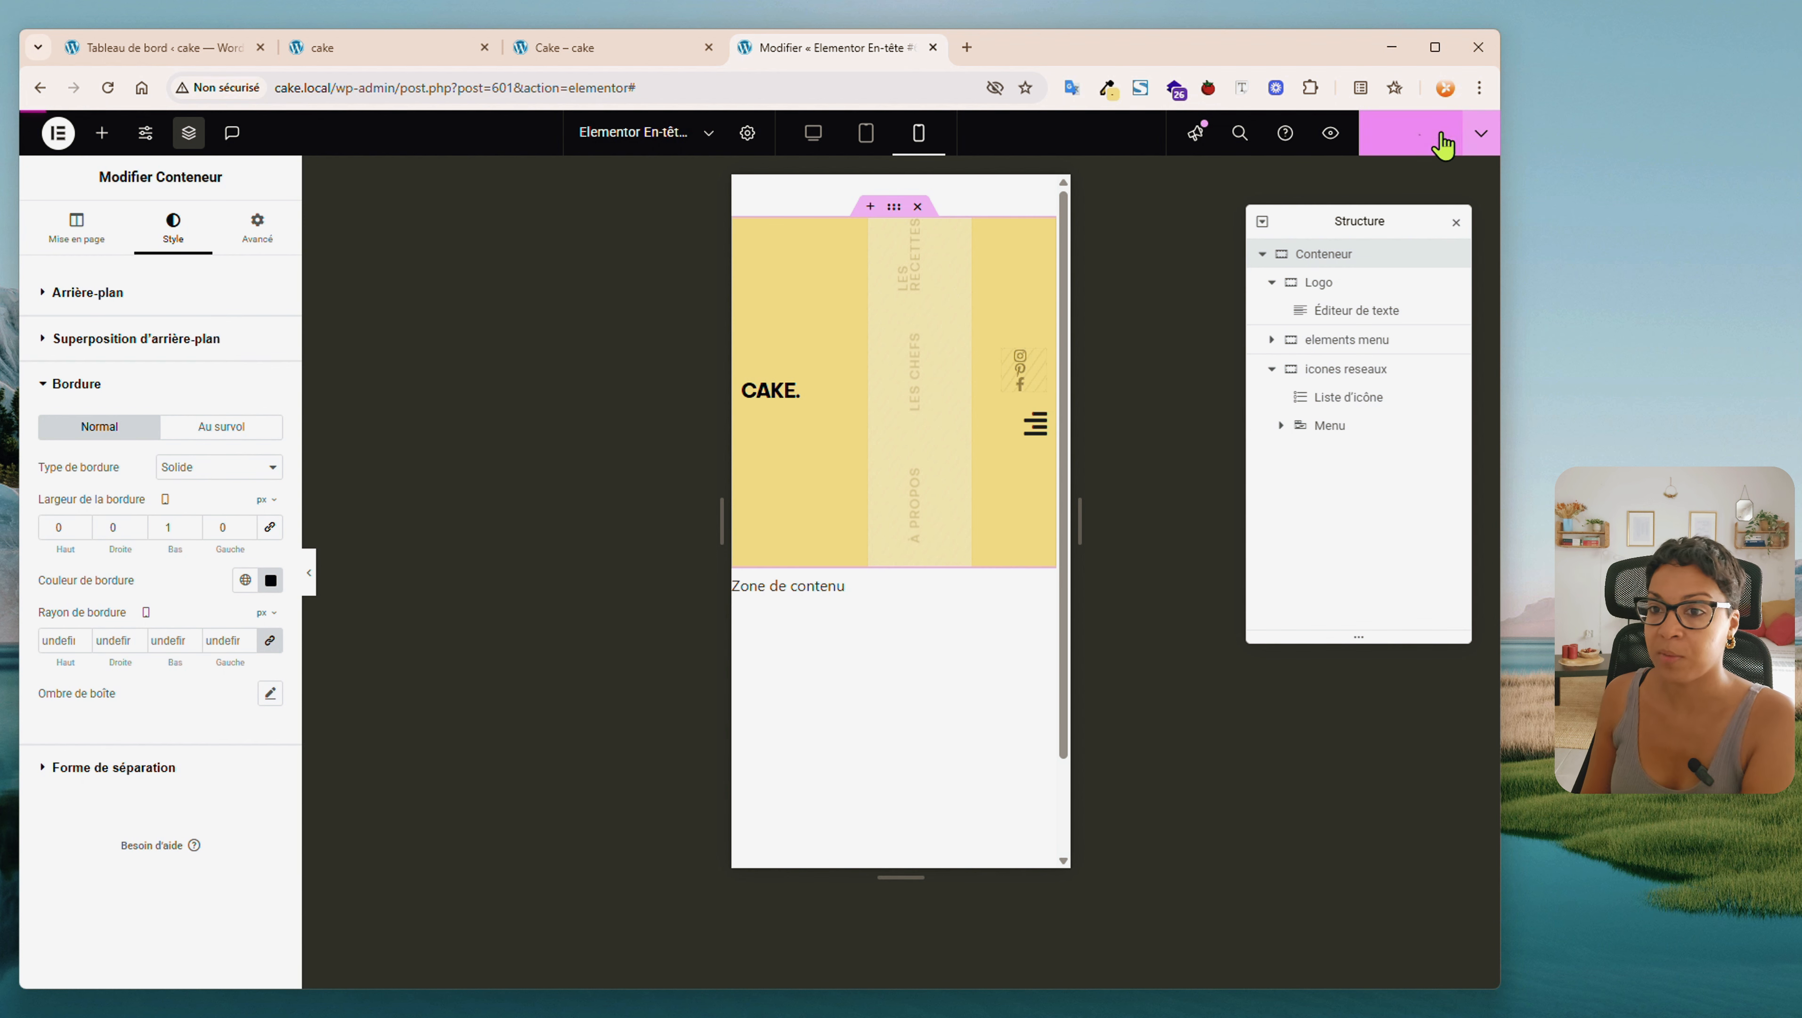
pyautogui.click(1411, 143)
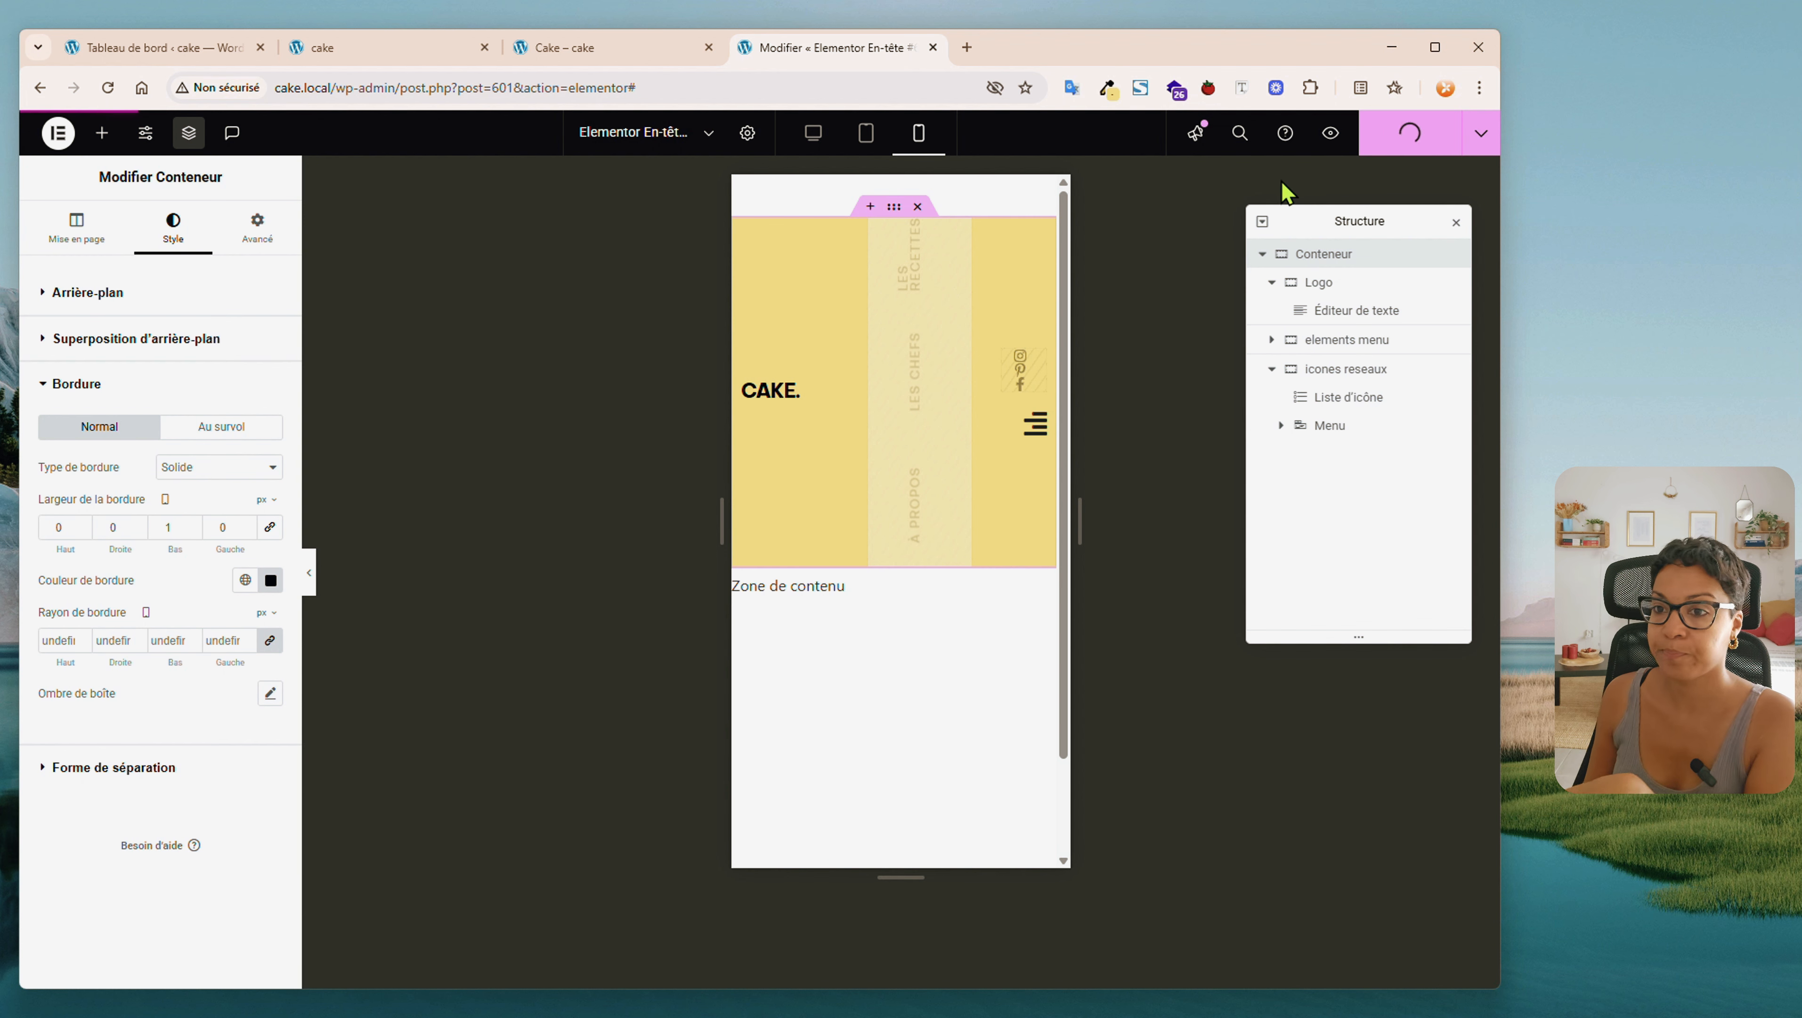
# Reload the live Cake page, narrow the browser window to mobile width and open the toggle menu to check the header
pyautogui.click(616, 52)
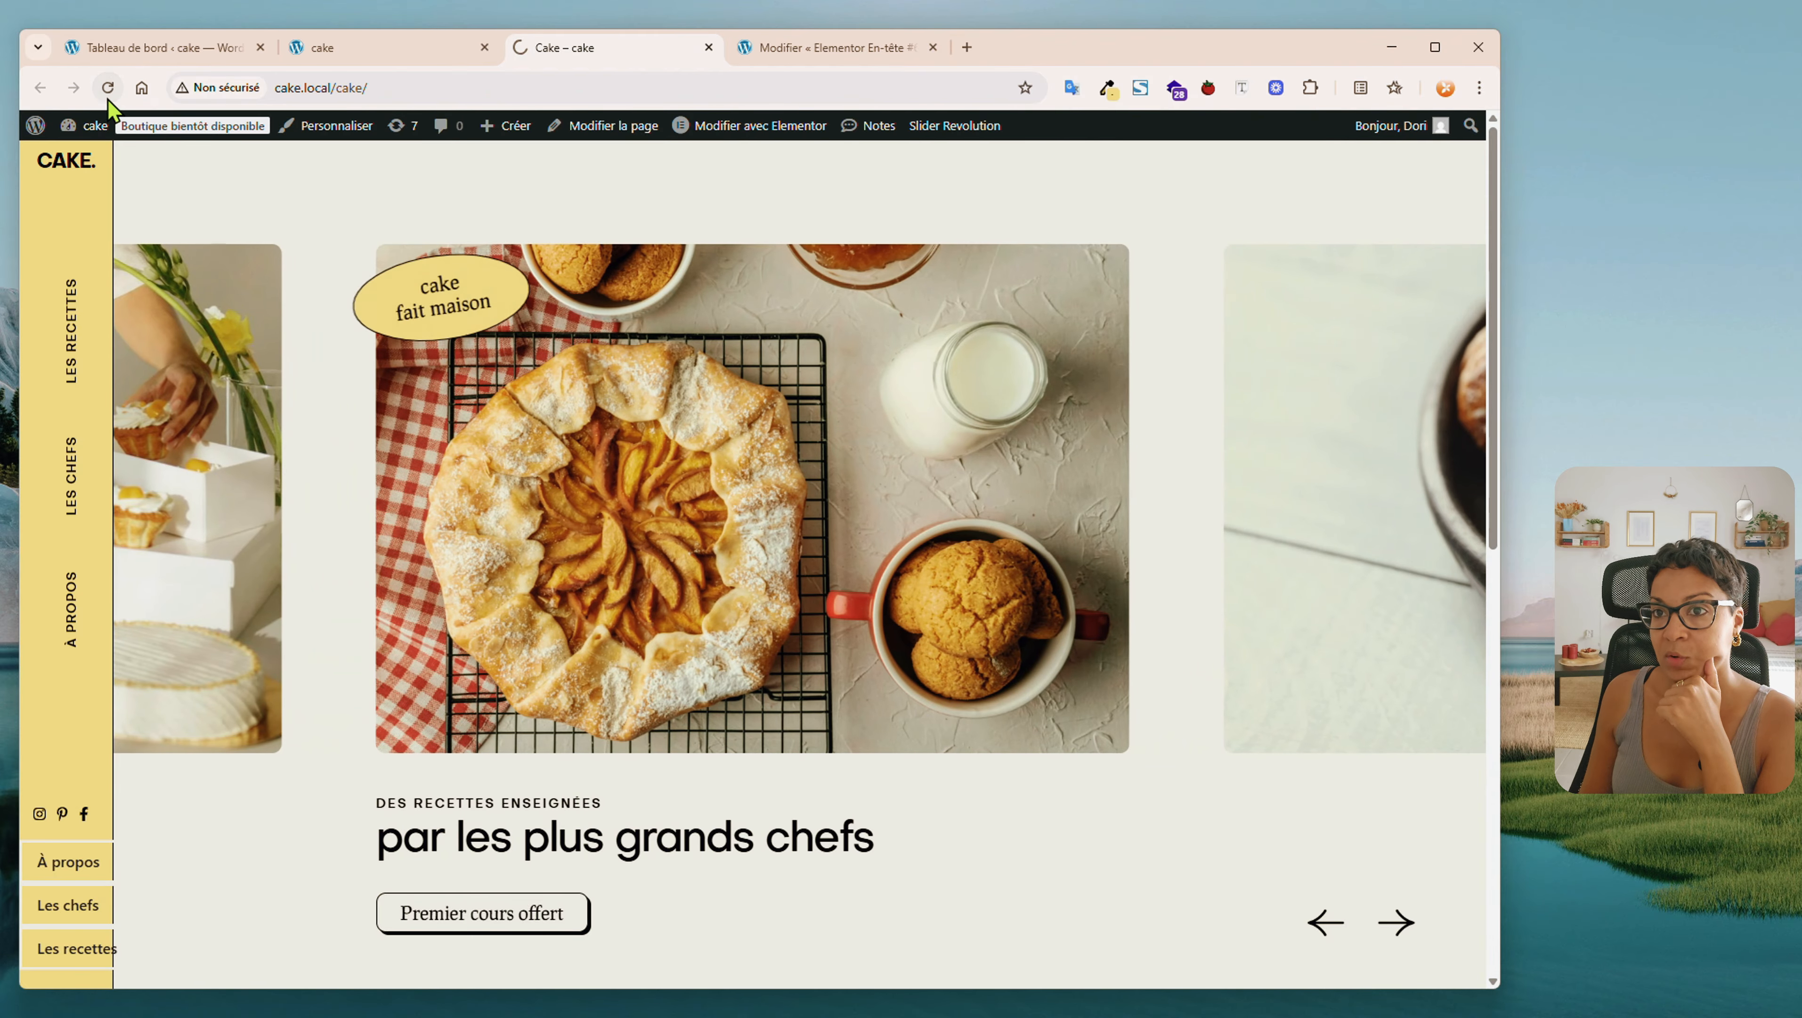
pyautogui.click(109, 119)
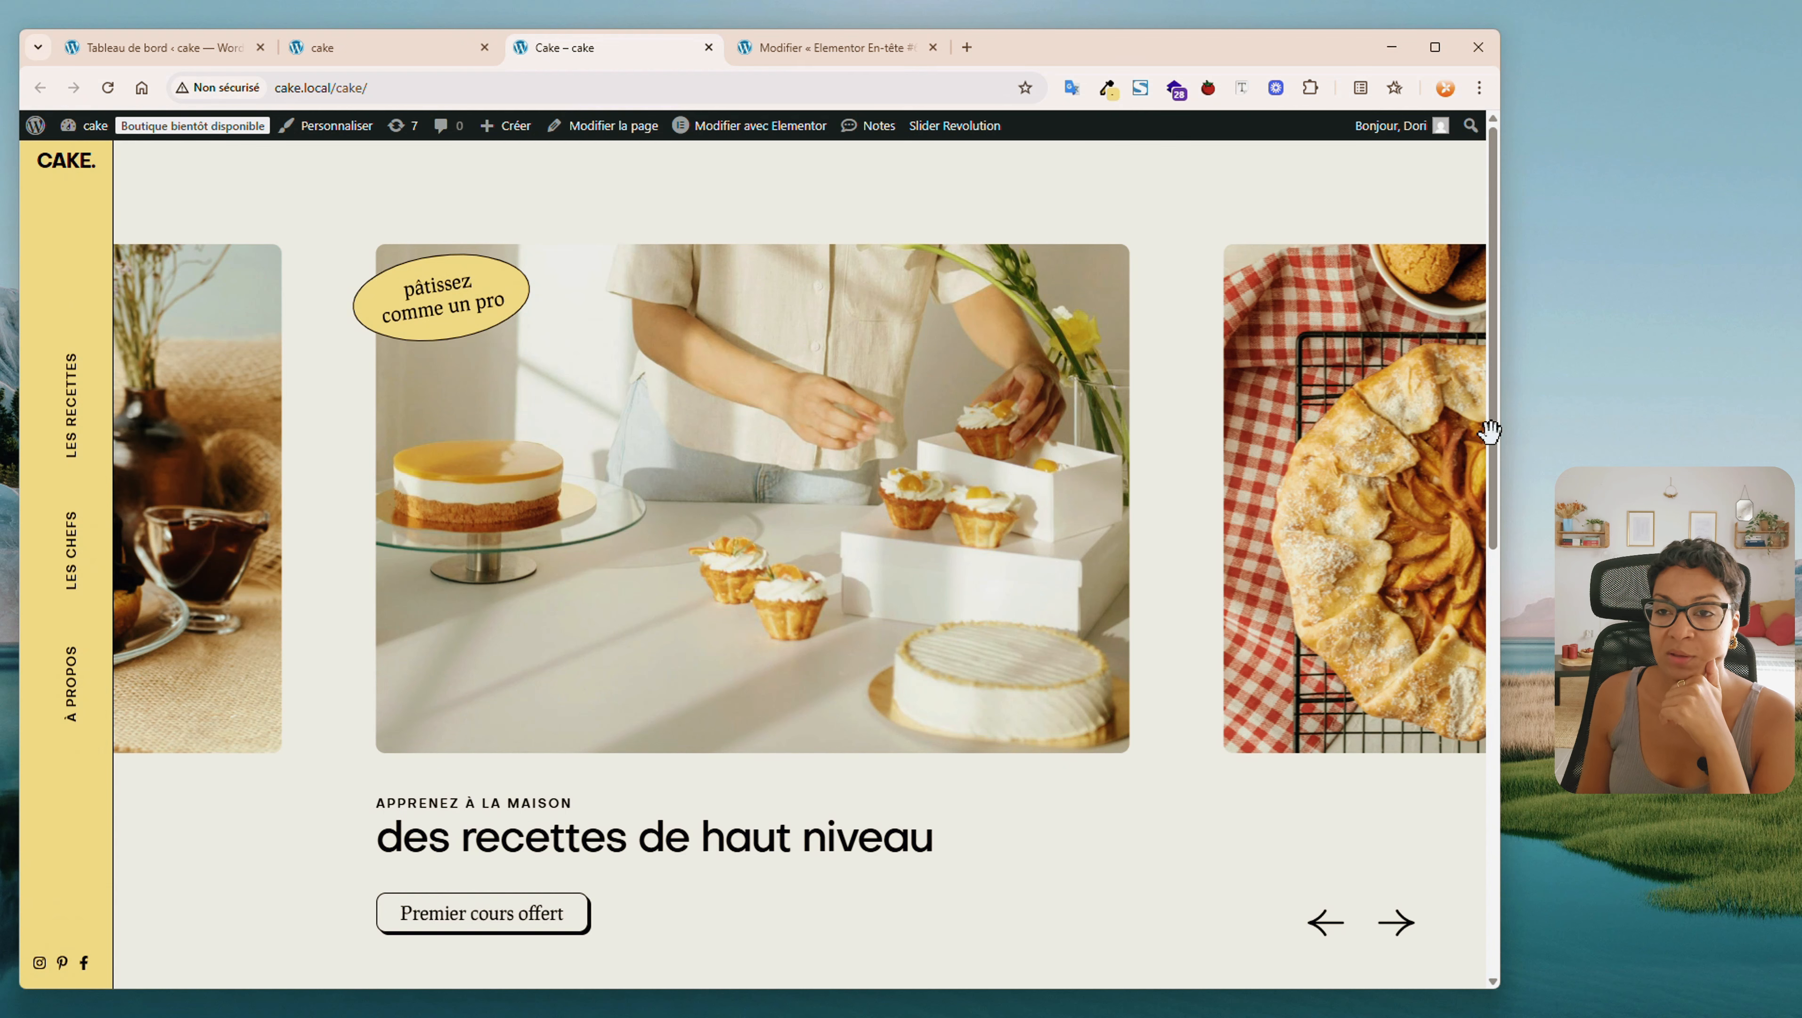
pyautogui.moveTo(1497, 431); pyautogui.dragTo(491, 443)
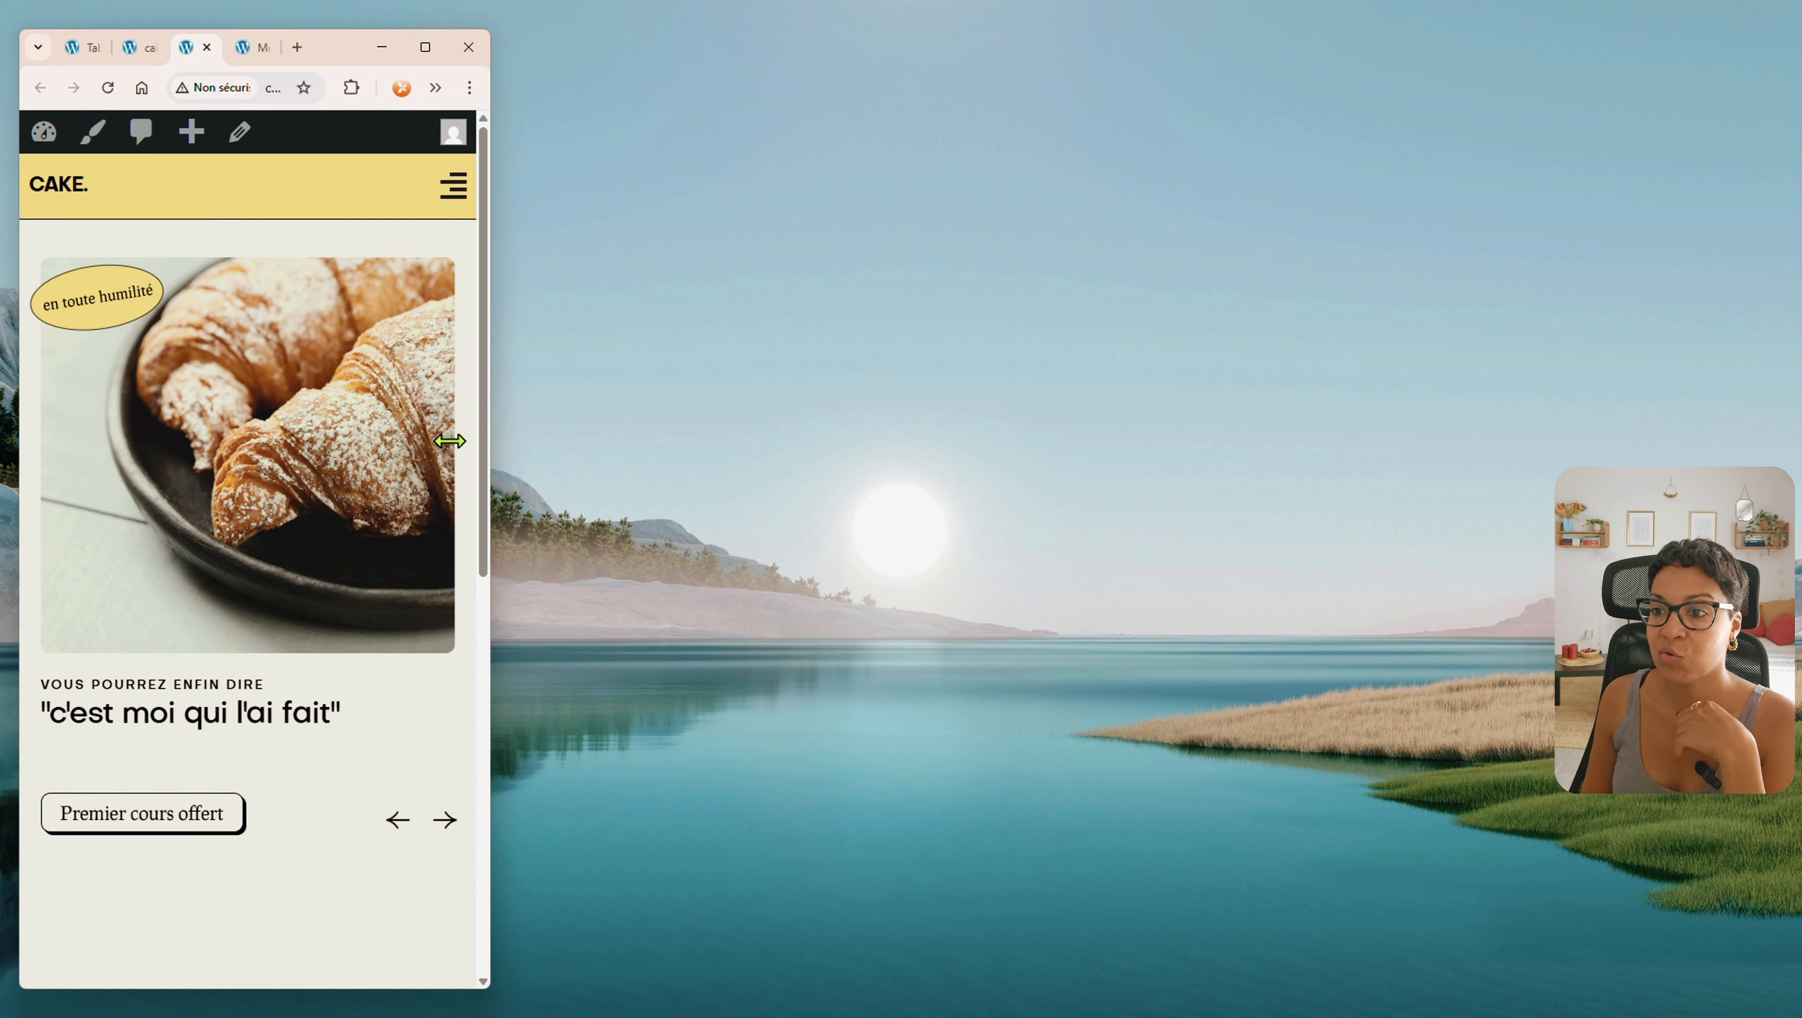
pyautogui.click(453, 185)
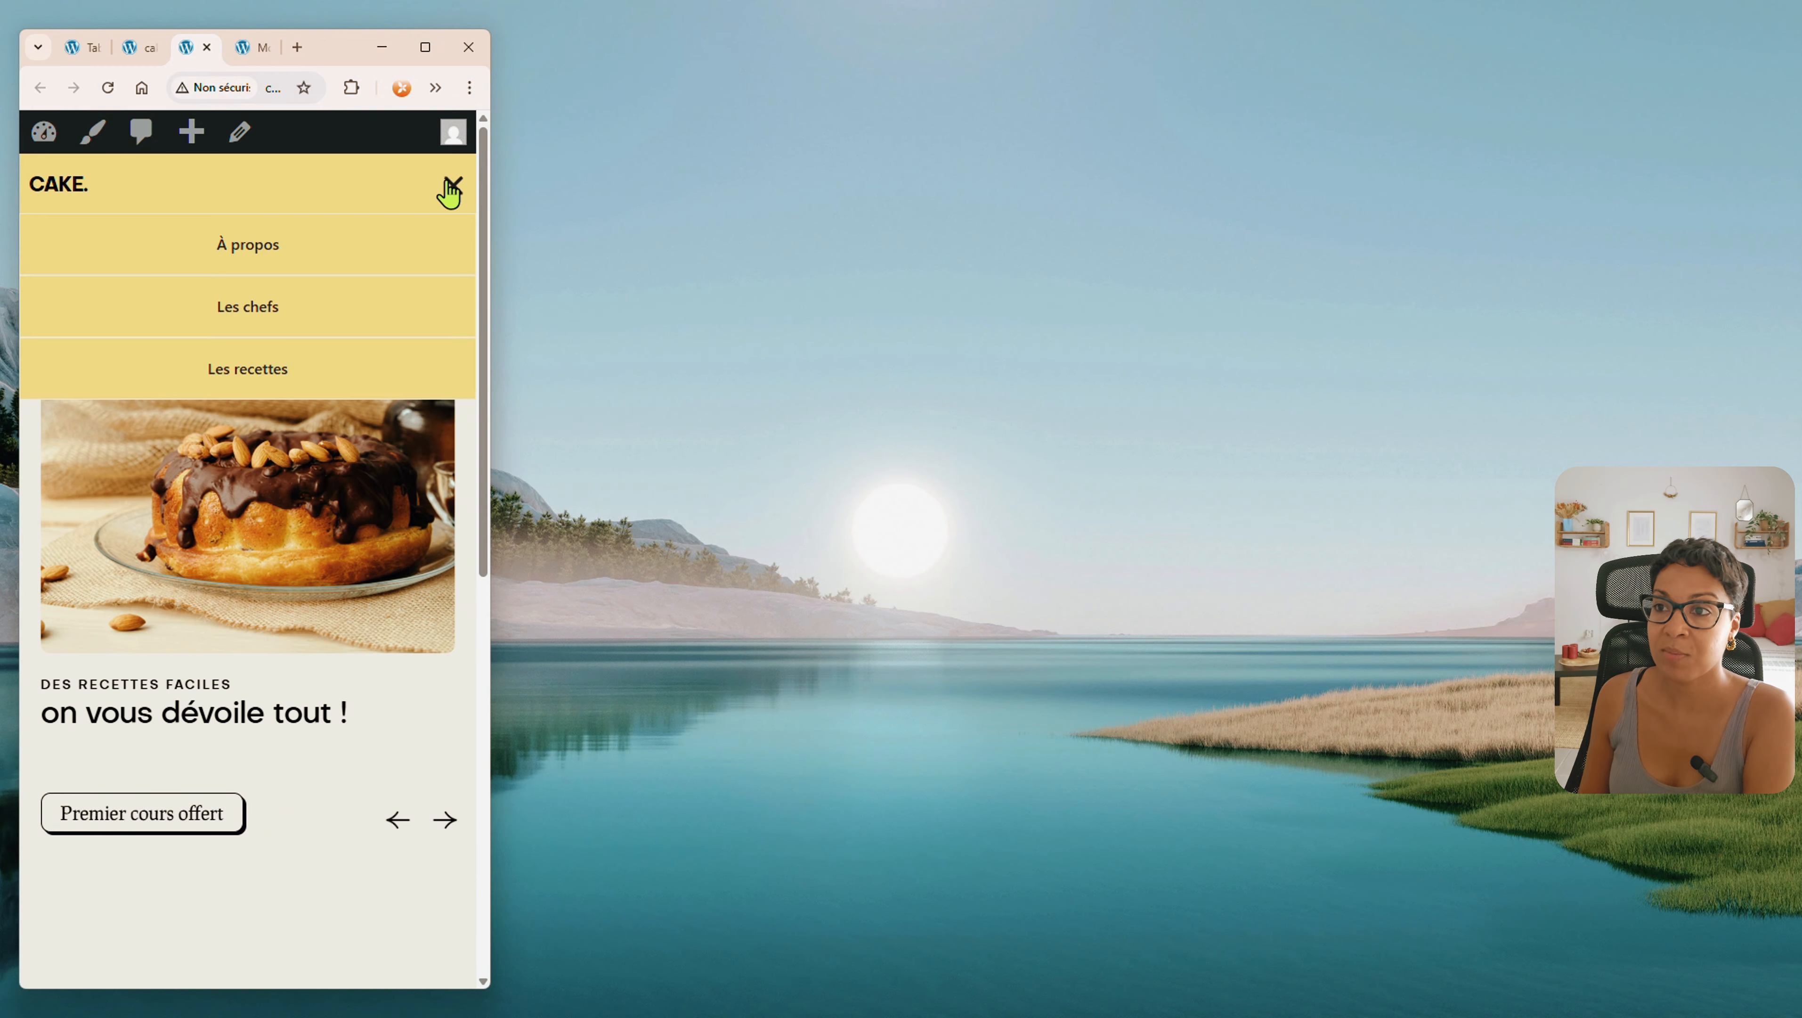